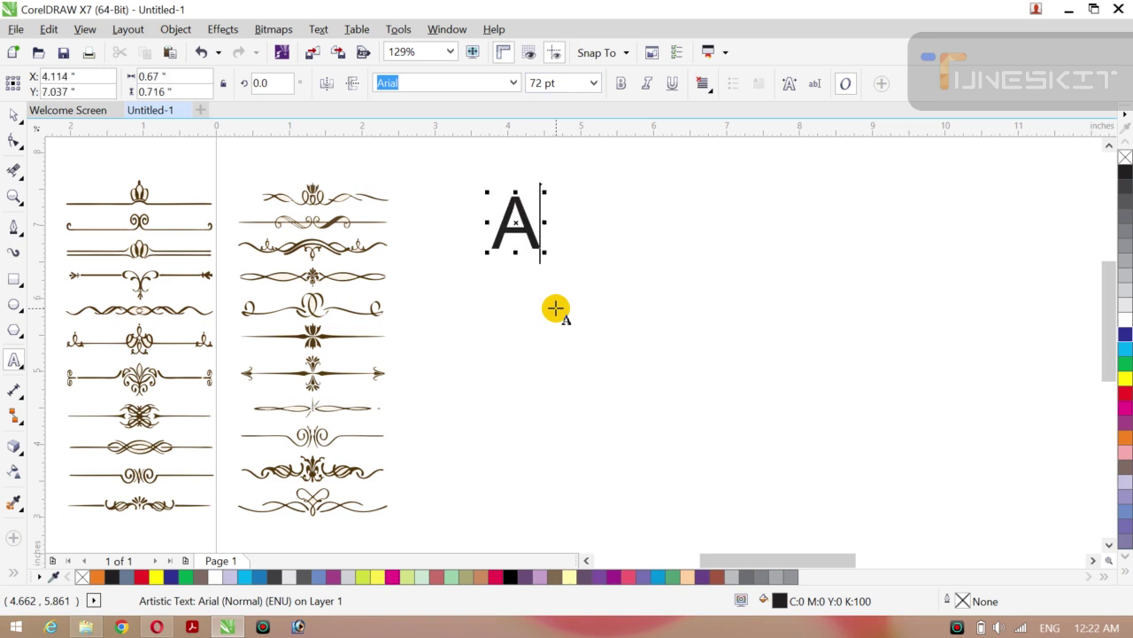
Step: Complete the first line of the artistic text as "A,A AM" followed by the presenter's name in capitals
type(",A ")
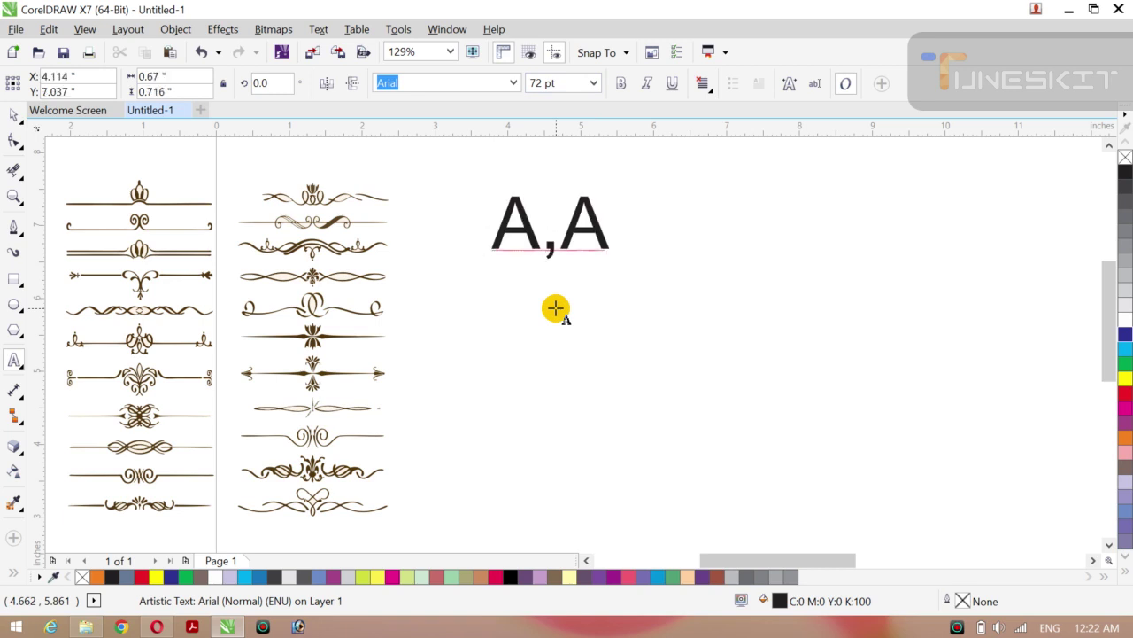
type("AM ")
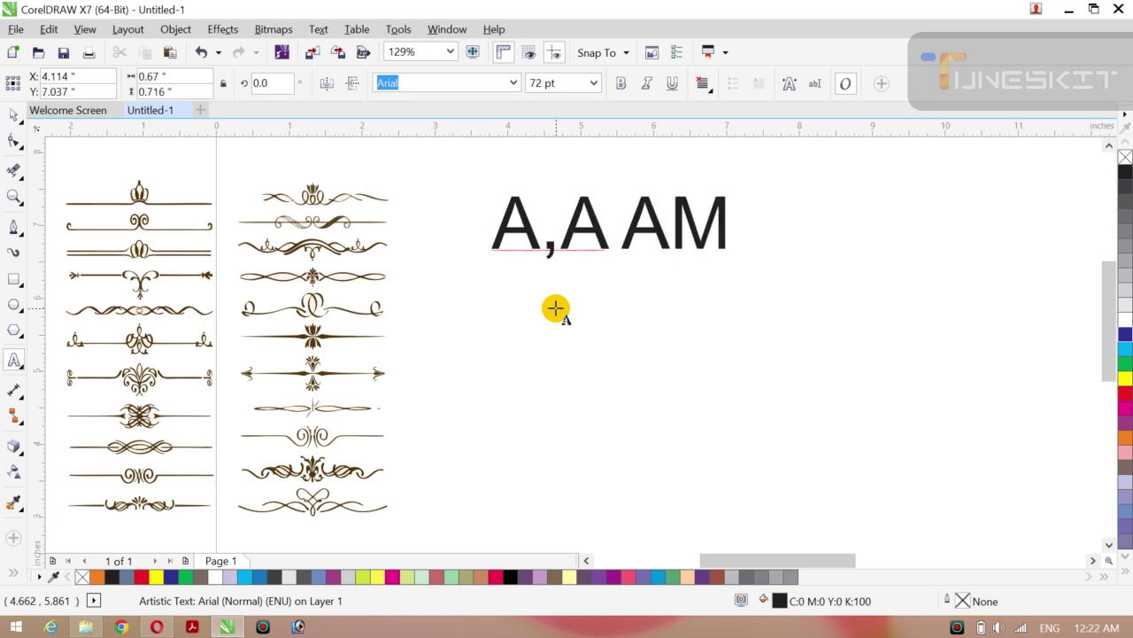
type("MOAZZAM")
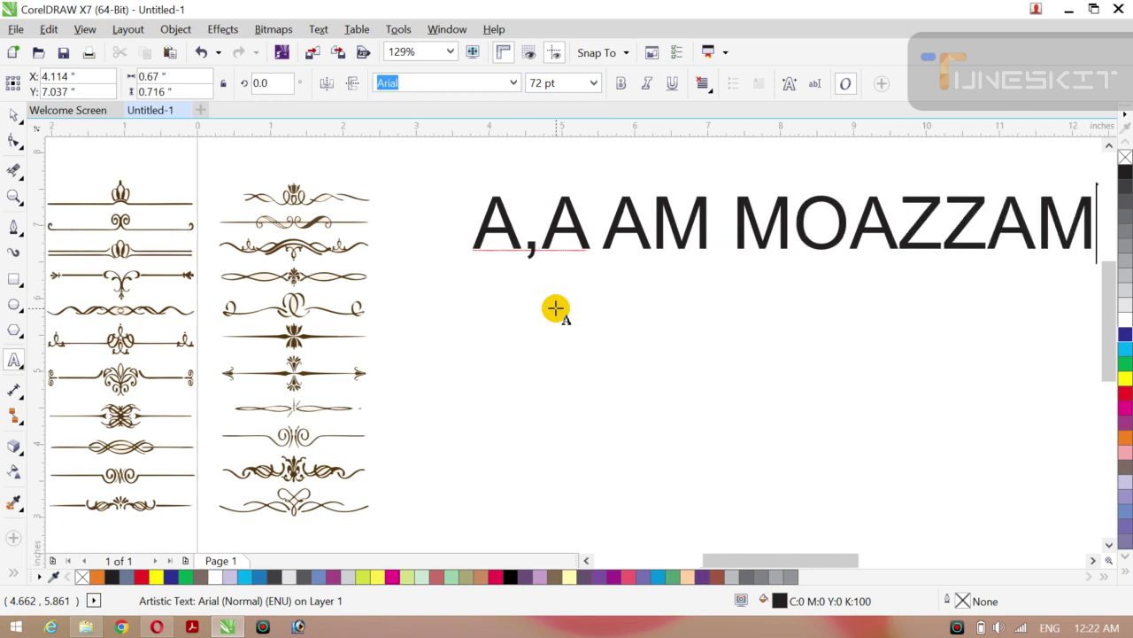
Step: Add a second line reading "AP DAKH DRY MEAR" to the artistic text
key("Return")
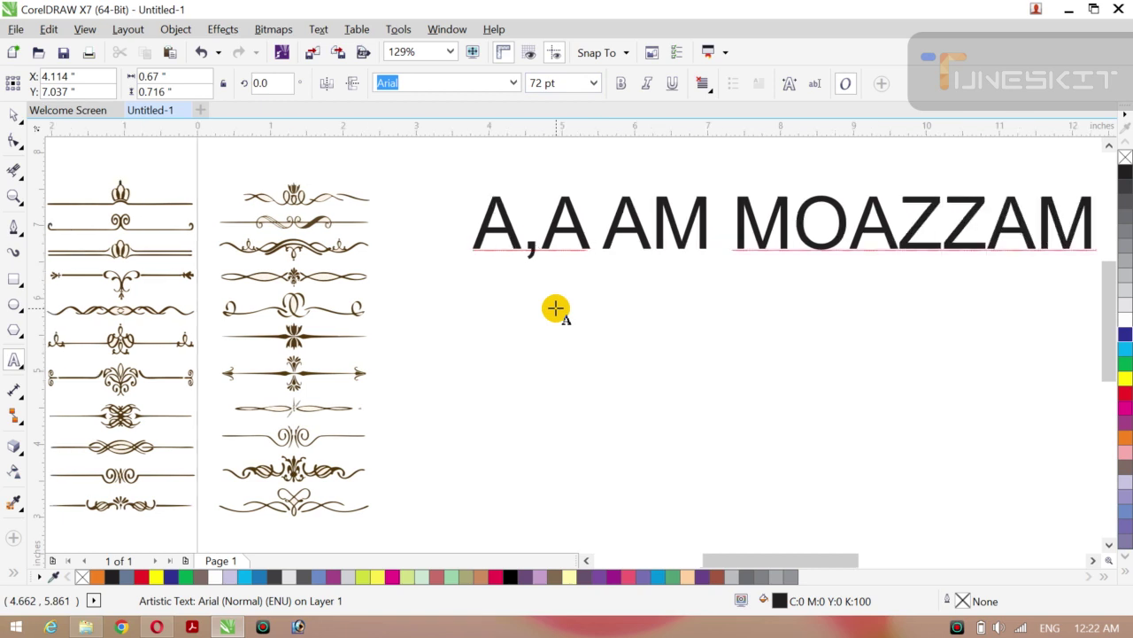
type("AP")
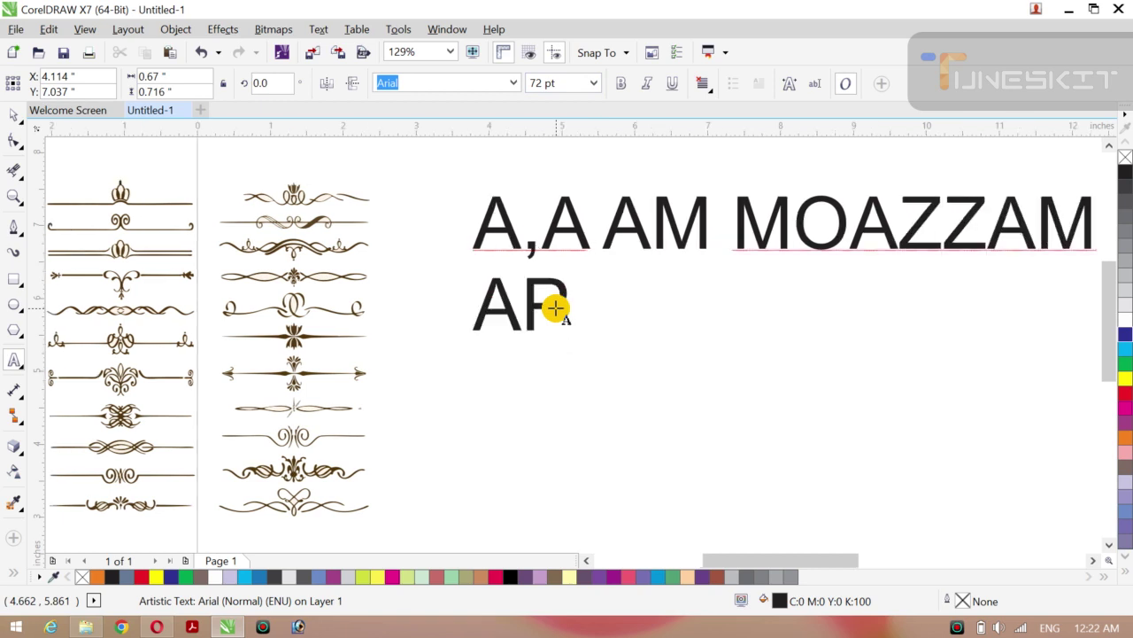
type(" DAKH ")
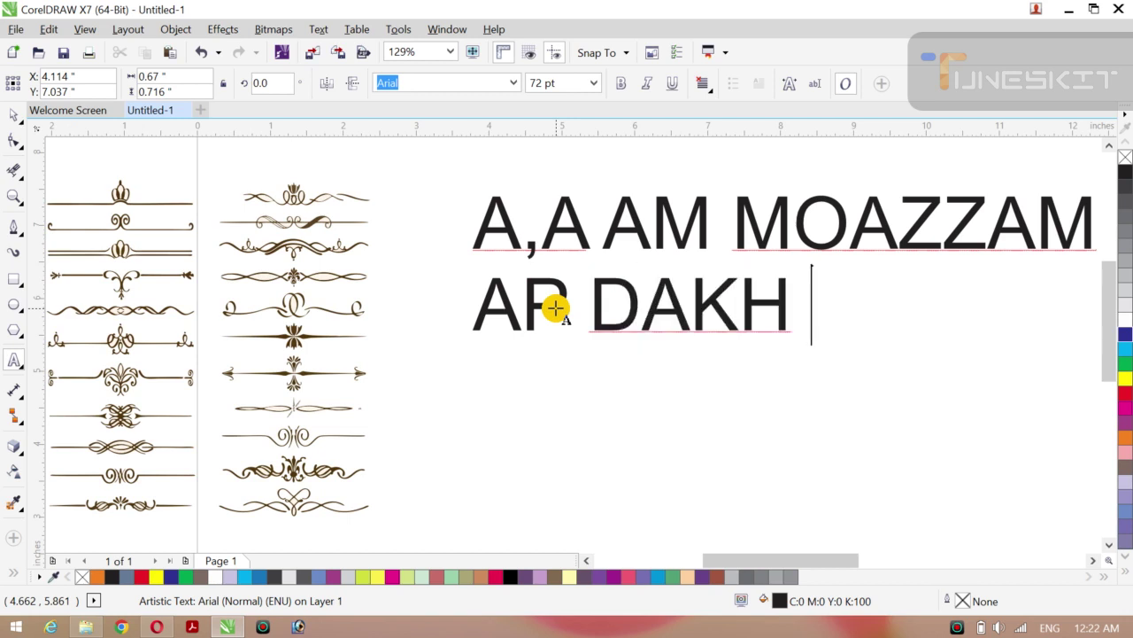
type("DRY ")
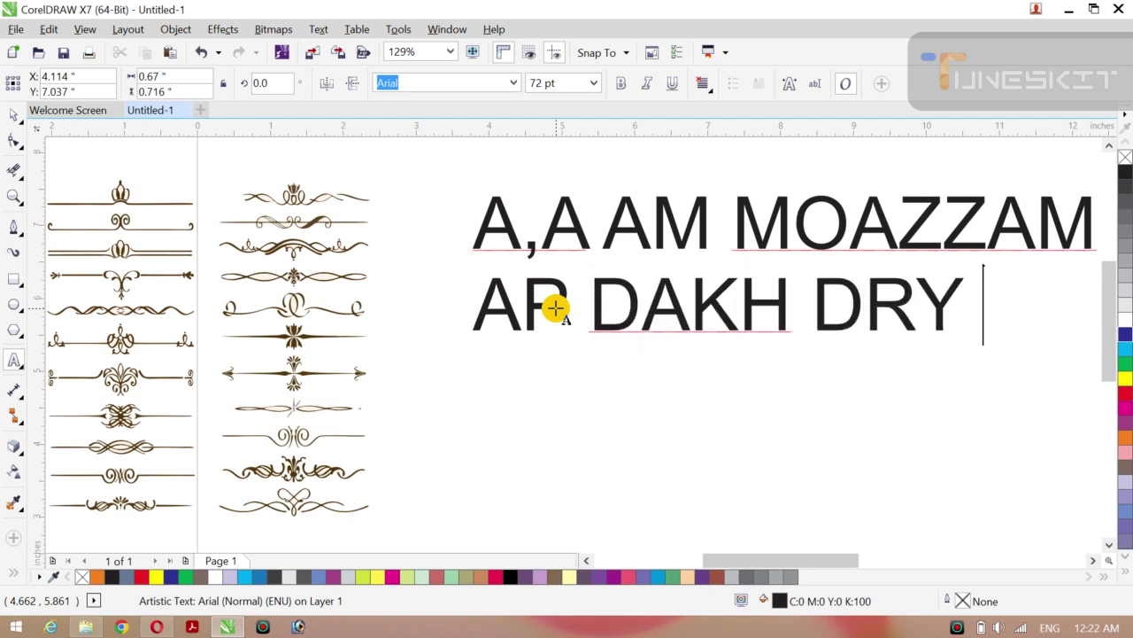
type("MEAR")
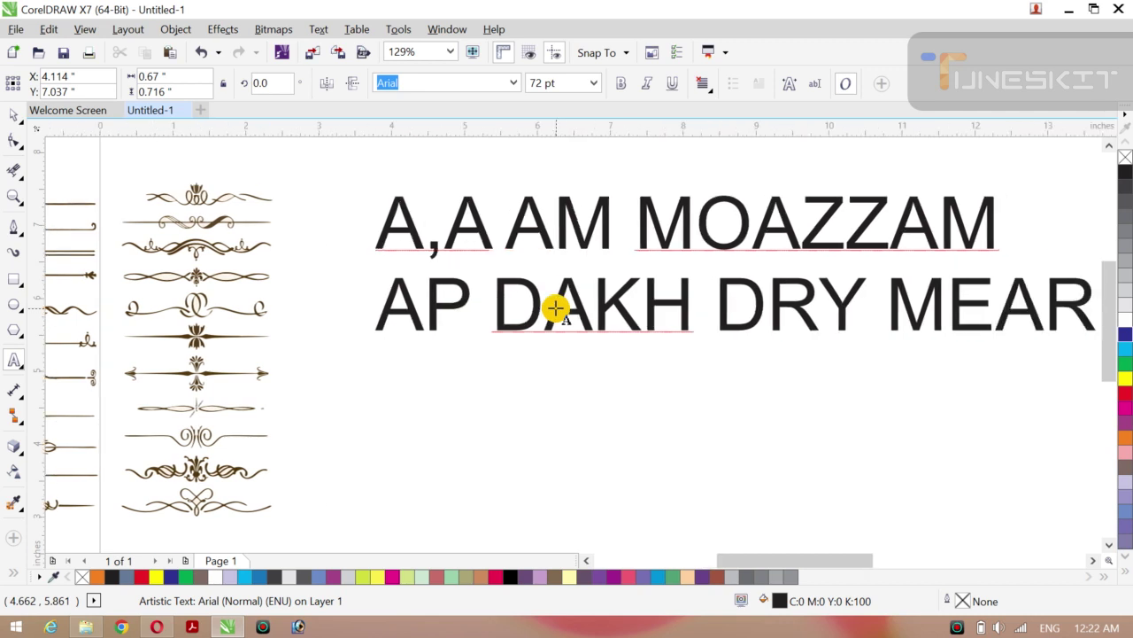
Step: Add a third line reading "CHANNEL COREL DESIGN HOUSE" to the artistic text
key("Return")
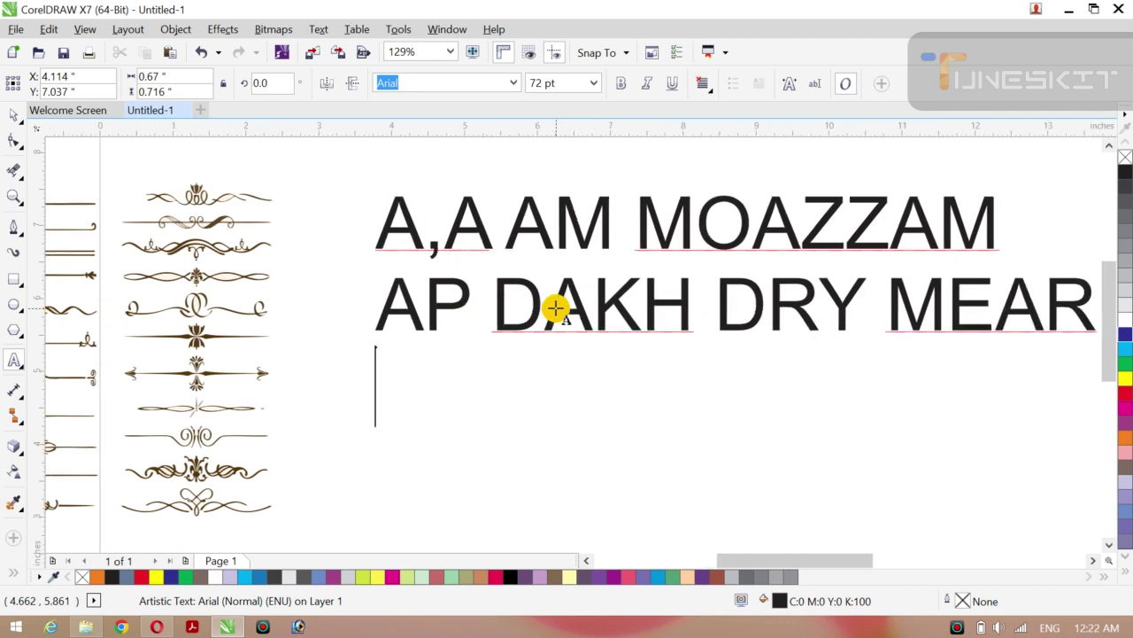
type("CHANNEL")
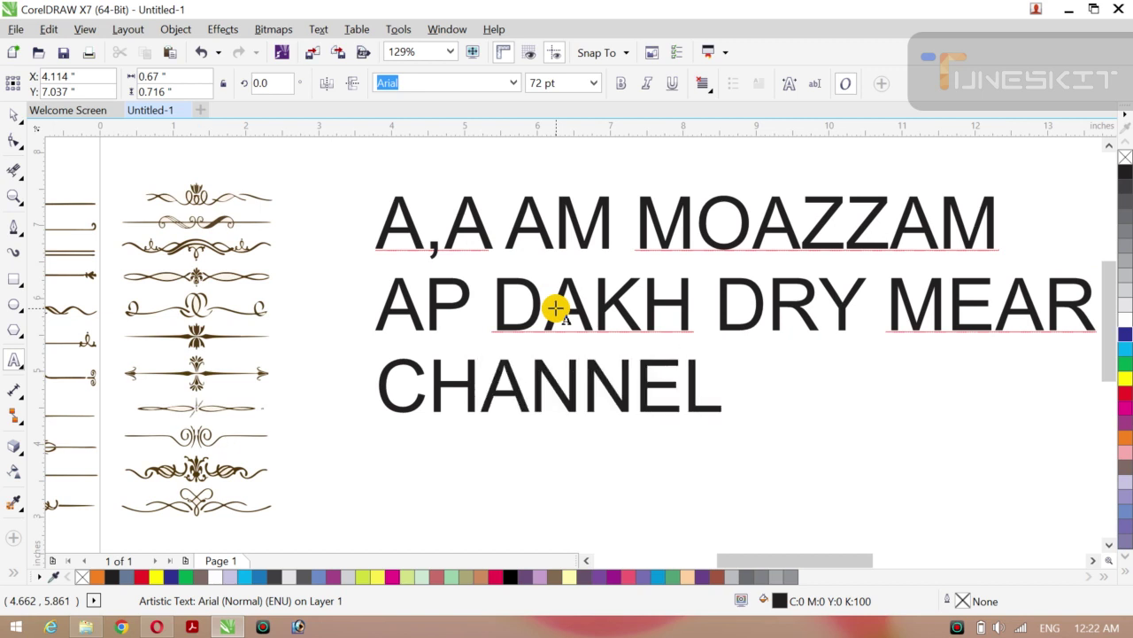
type(" COREL")
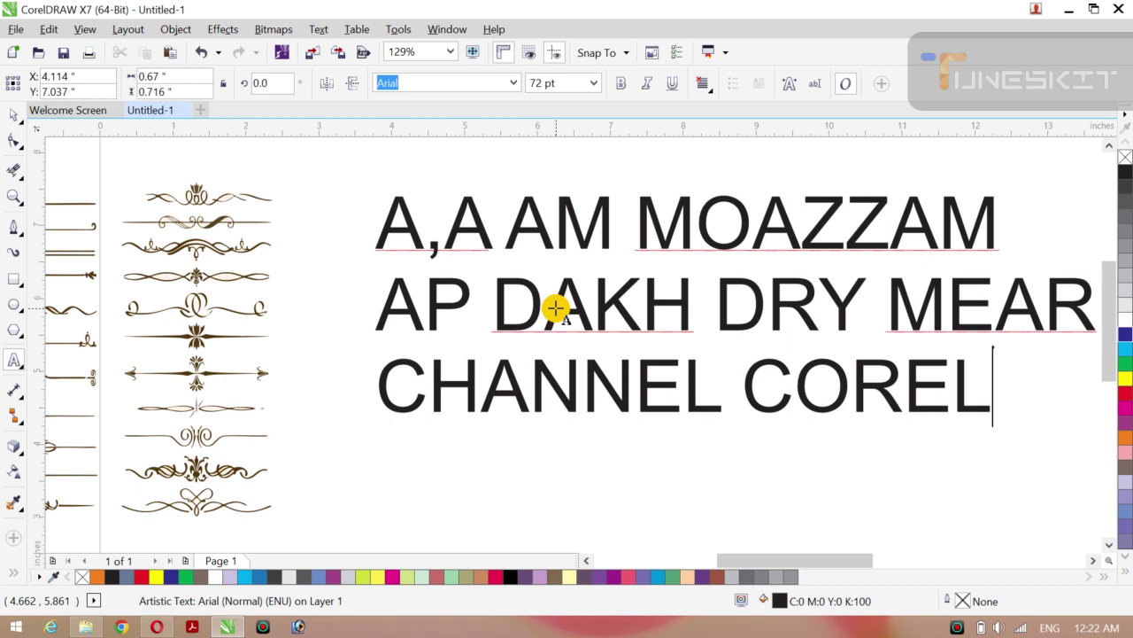
type(" DESIGN")
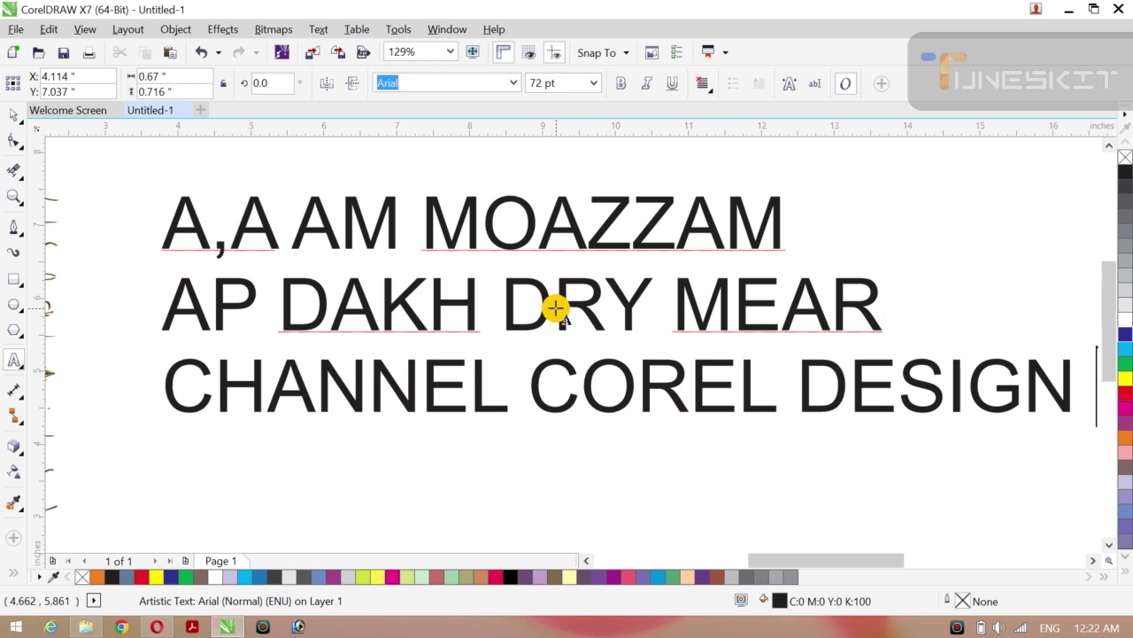
type(" HOUSE")
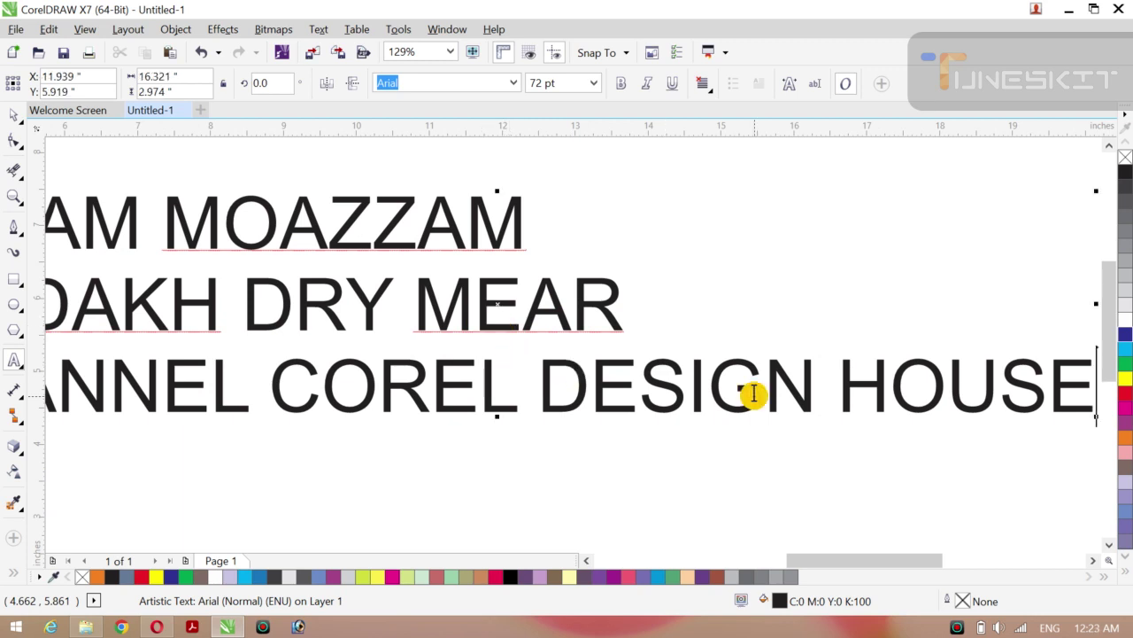
Step: Add a fourth line reading "LETS START EAK BR DROOD PAK" to the artistic text
scroll(663, 420, "left", 2)
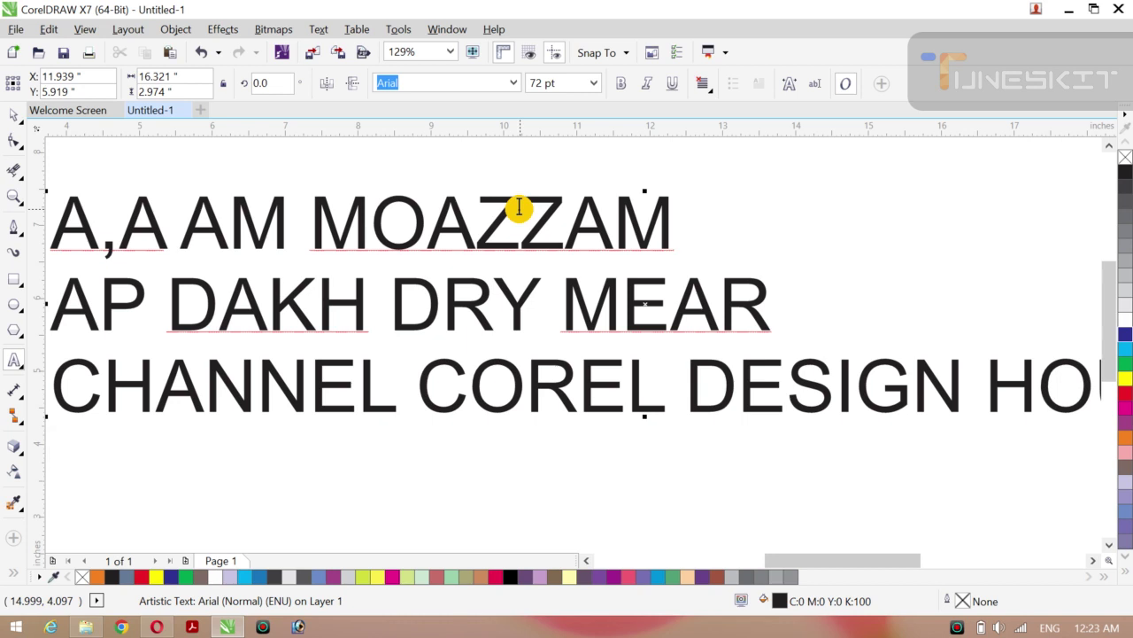
key("Return")
type("L")
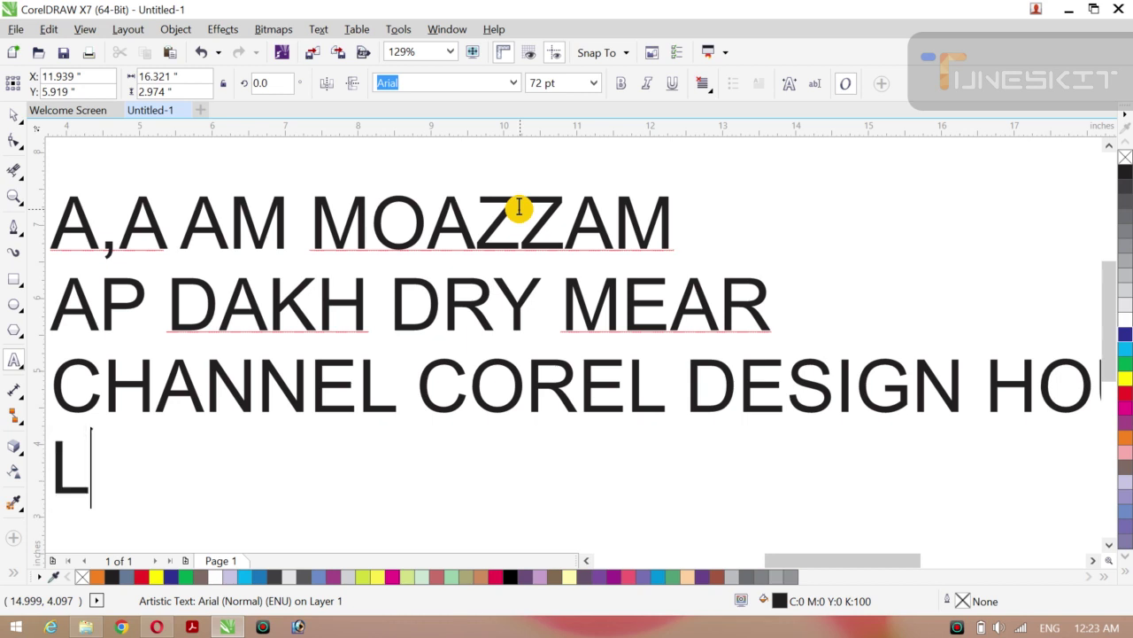
type("E")
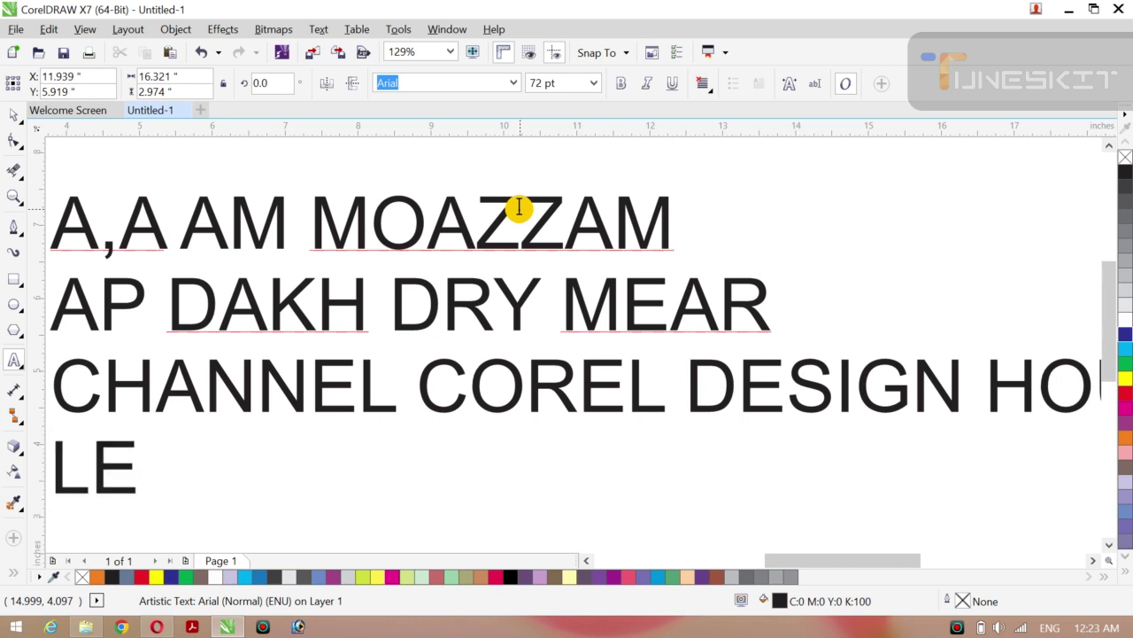
type("TS ")
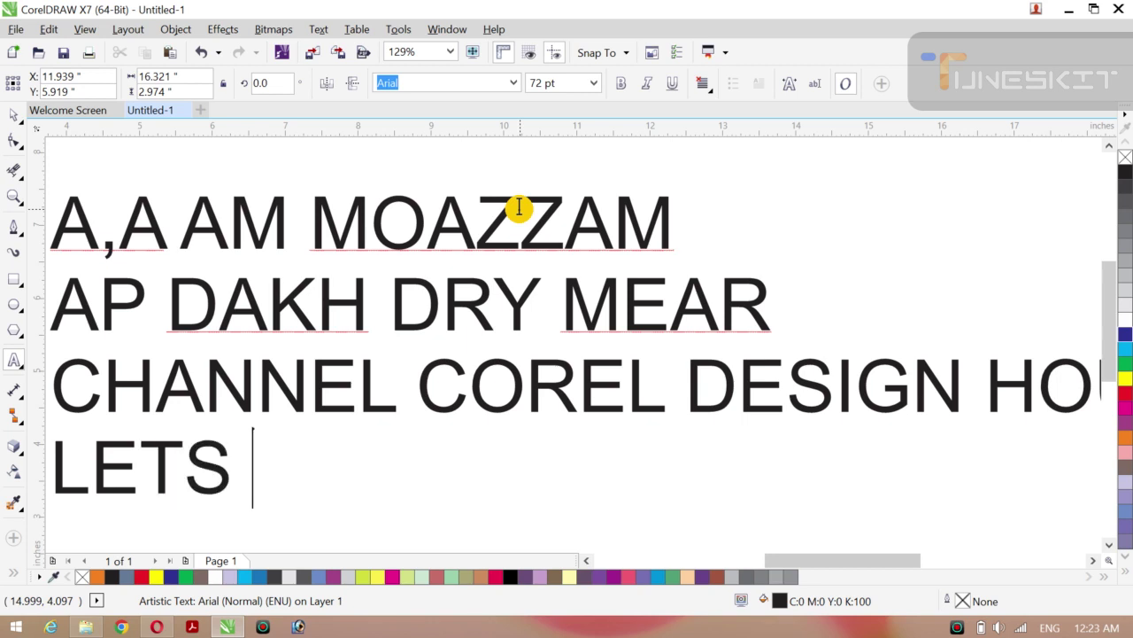
type("START")
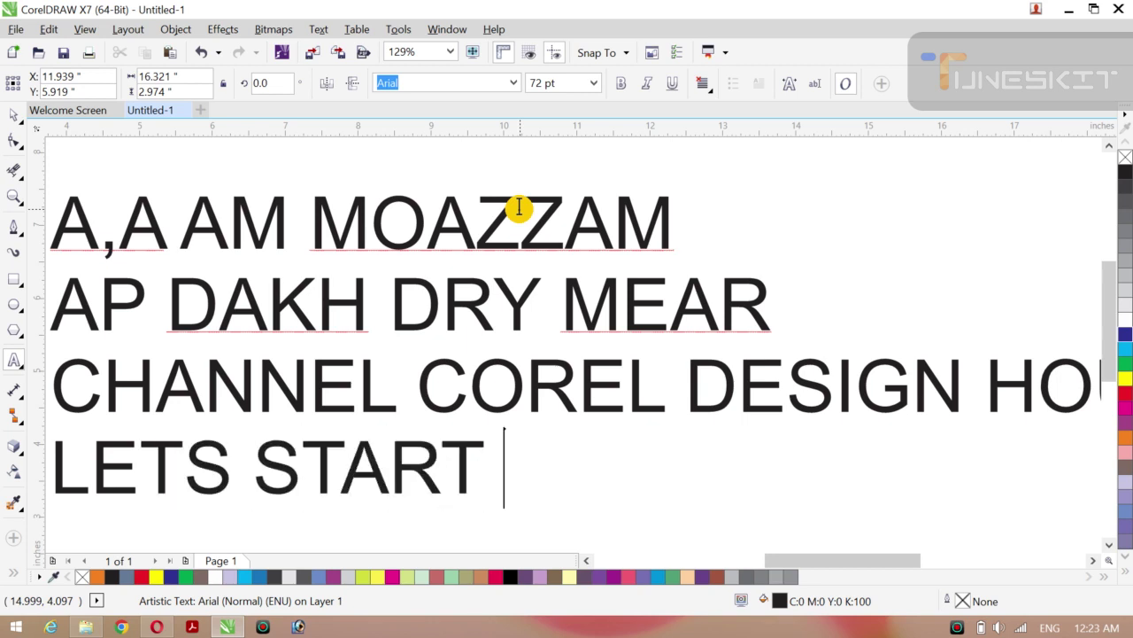
type(" EAK ")
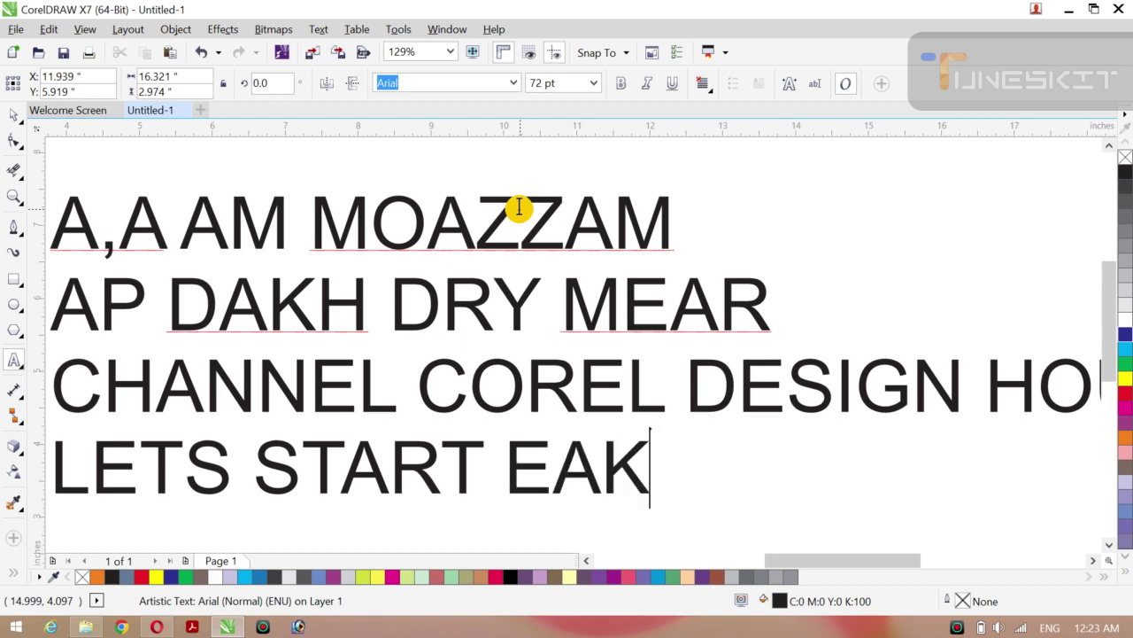
type("BR ")
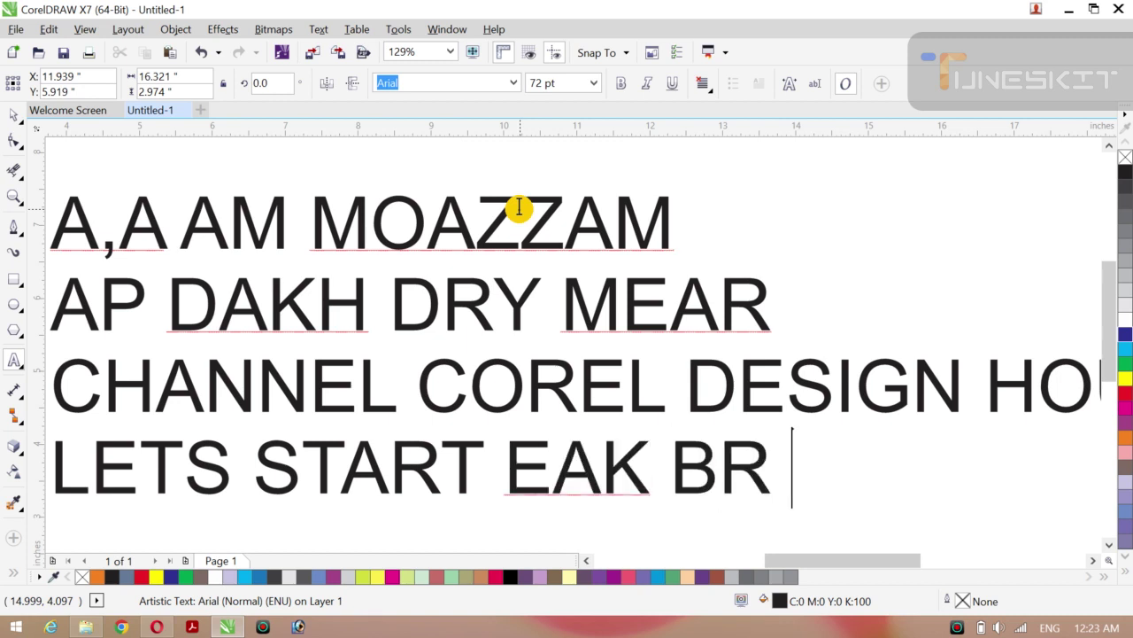
type("DROO")
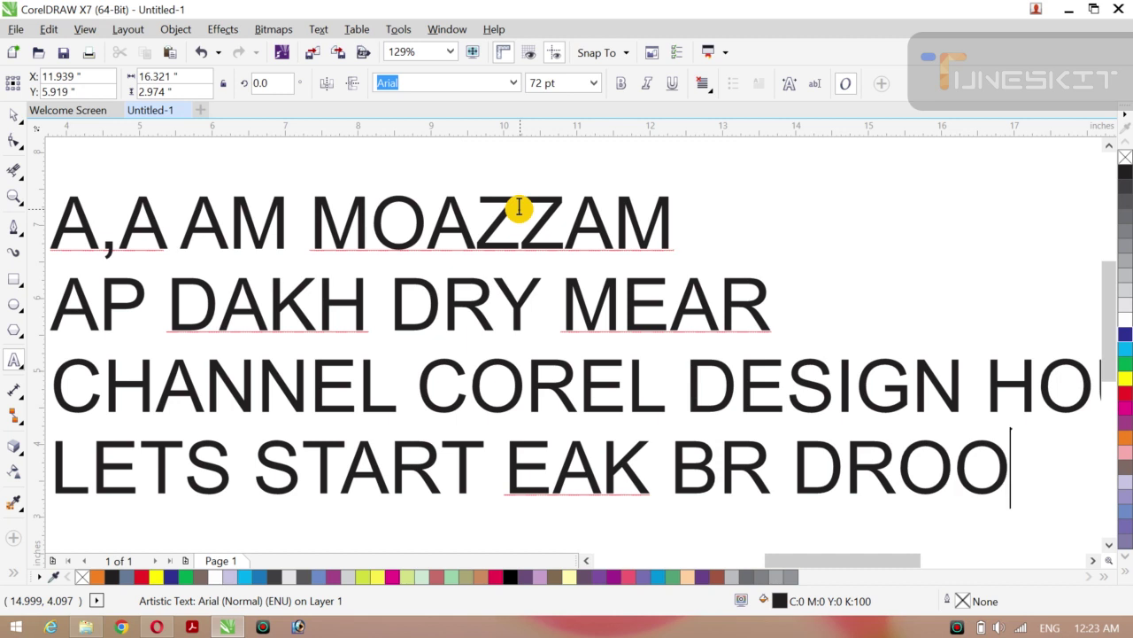
type("D ")
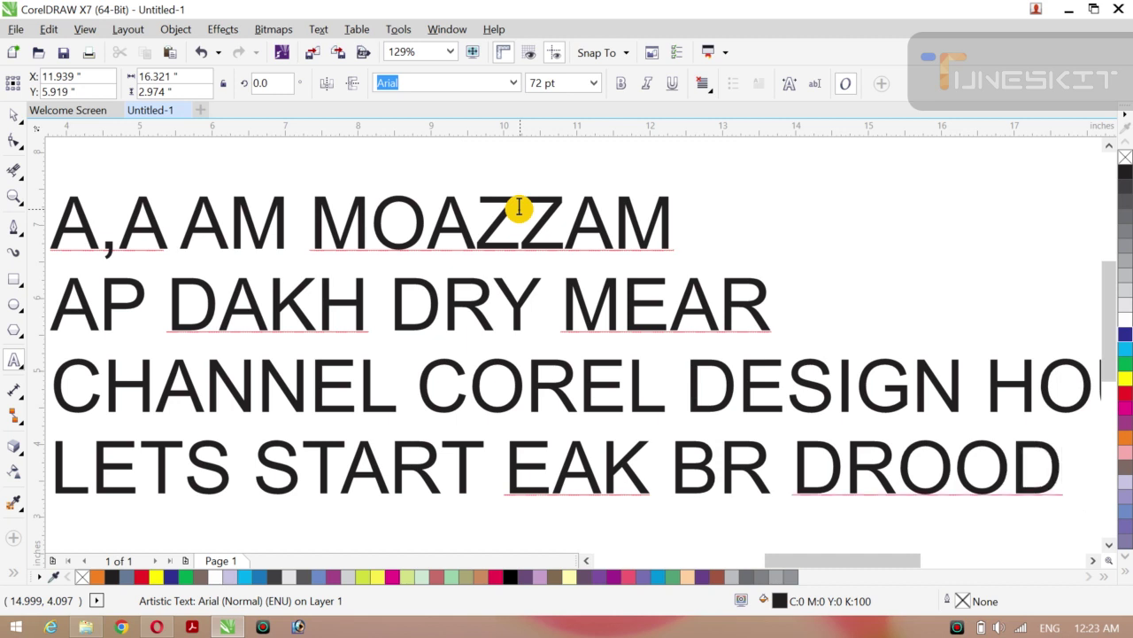
type("PAK")
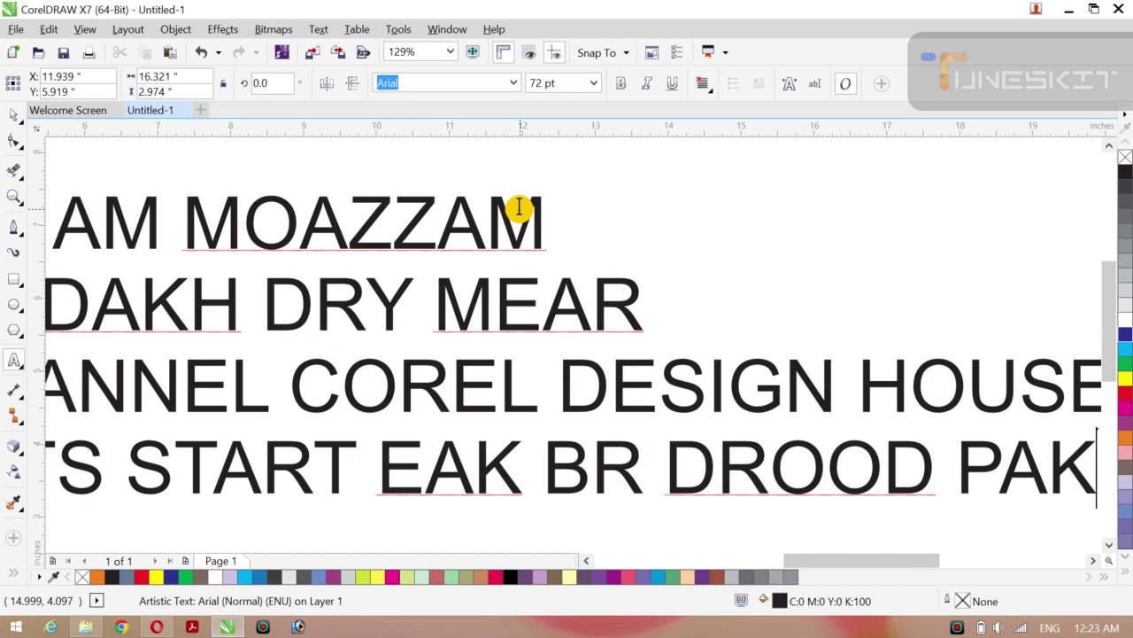
Step: Start a fifth line of the artistic text with the word "PLZ"
key("Return")
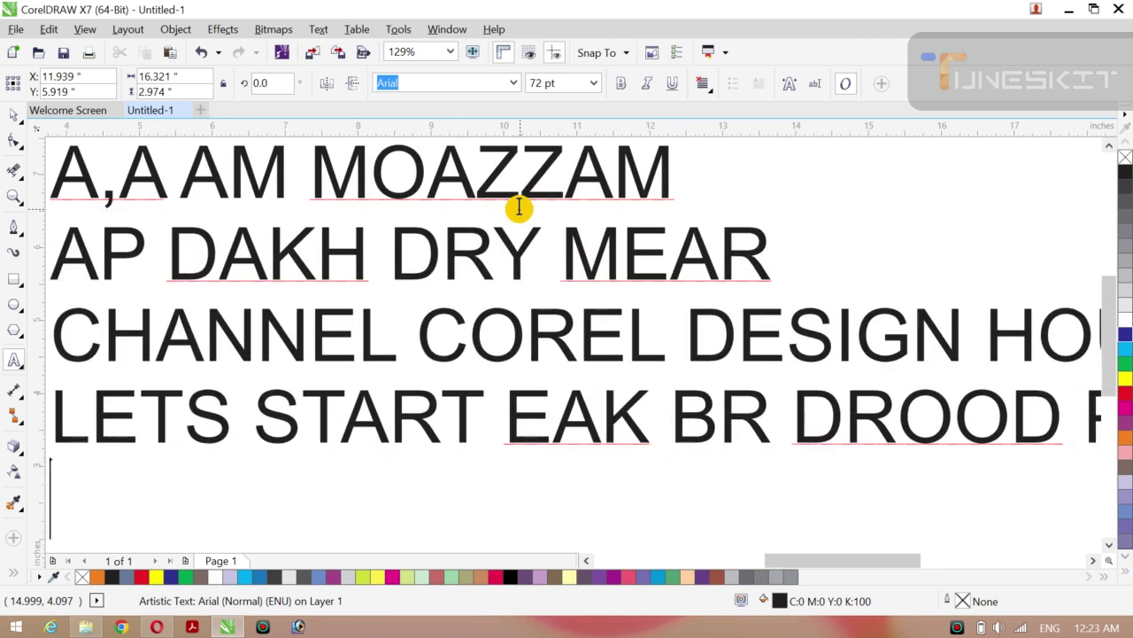
type("OLZ")
key("BackSpace")
key("BackSpace")
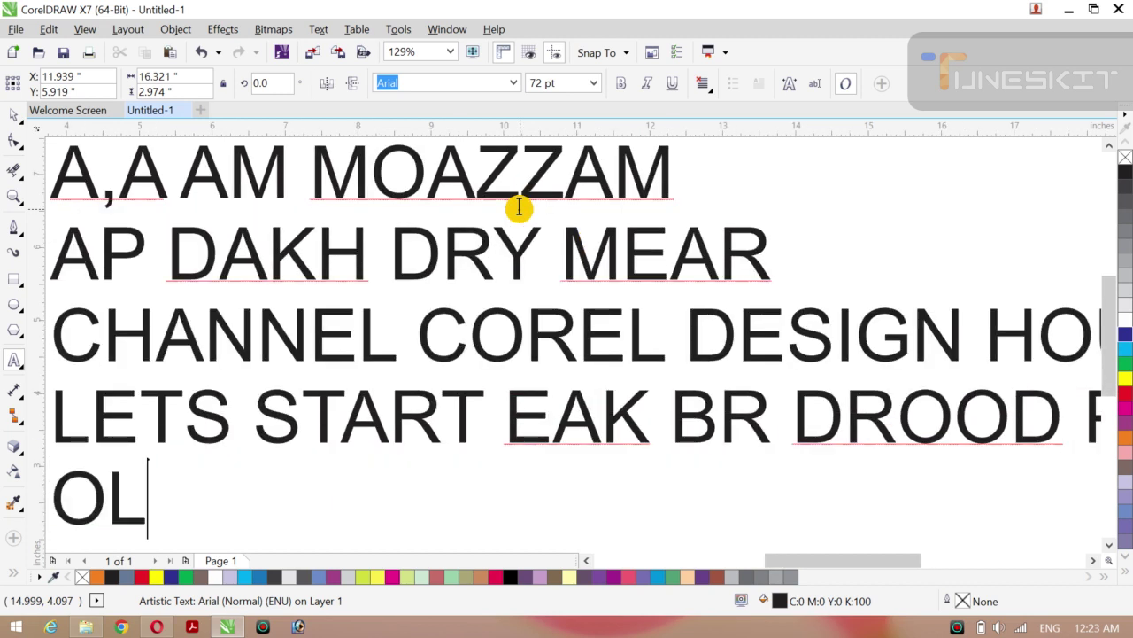
key("BackSpace")
key("BackSpace")
type("PLZ ")
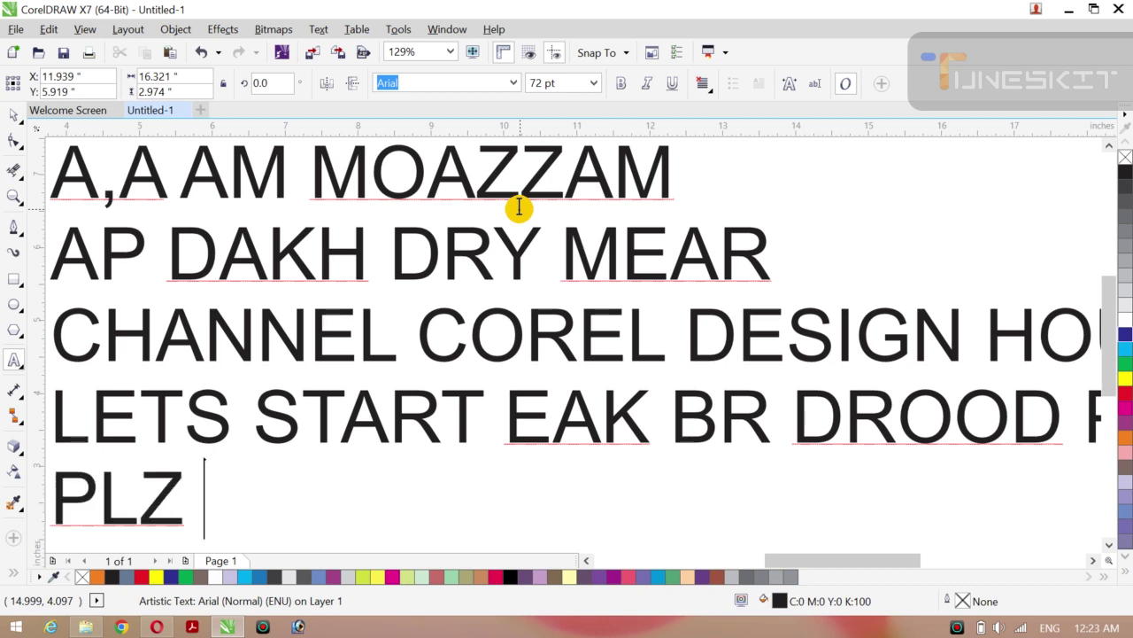
type("VE")
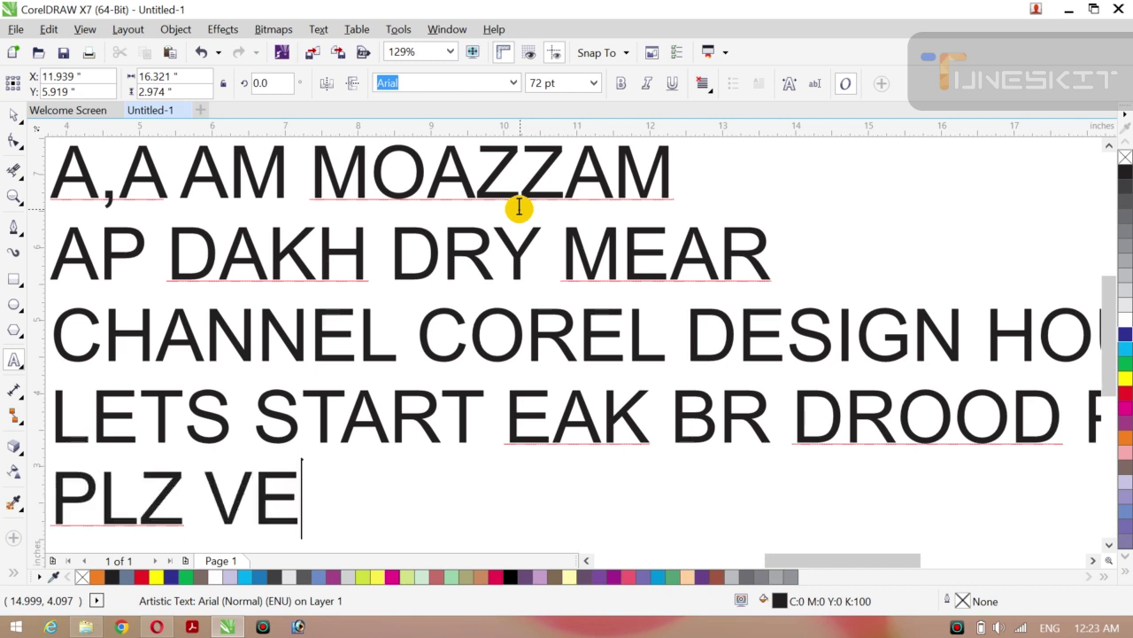
key("BackSpace")
key("BackSpace")
key("BackSpace")
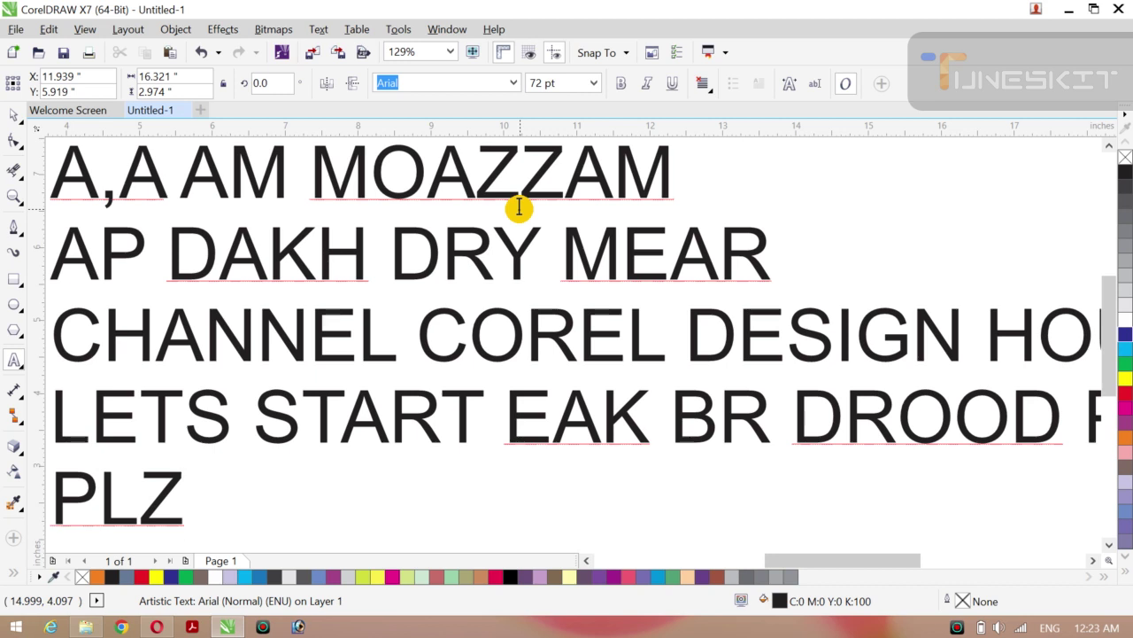
type("INS")
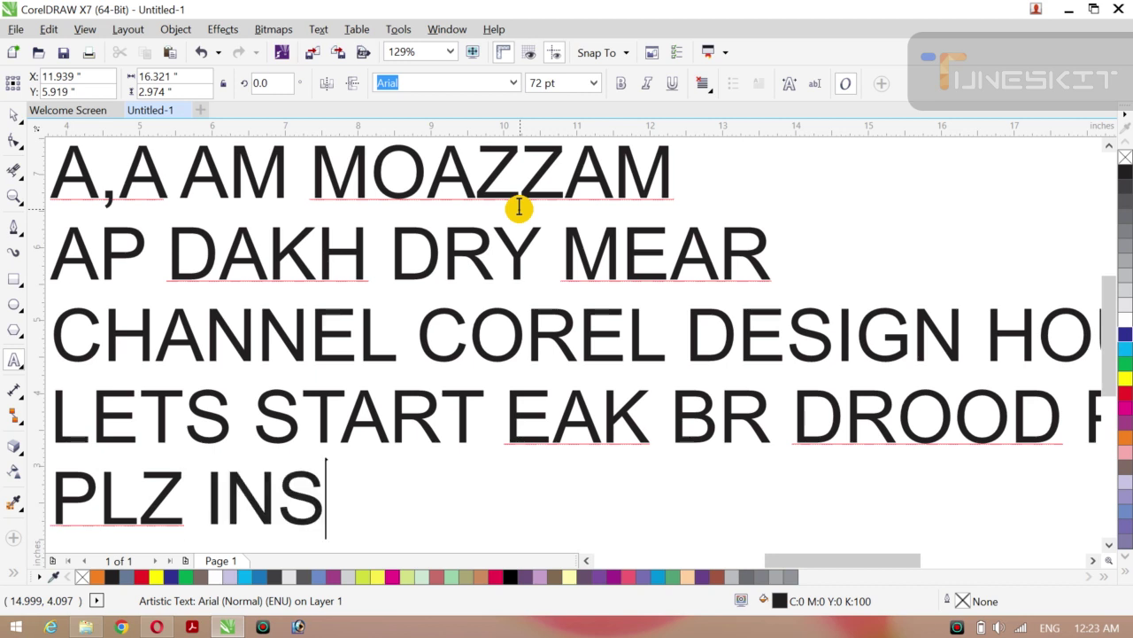
key("BackSpace")
key("BackSpace")
key("BackSpace")
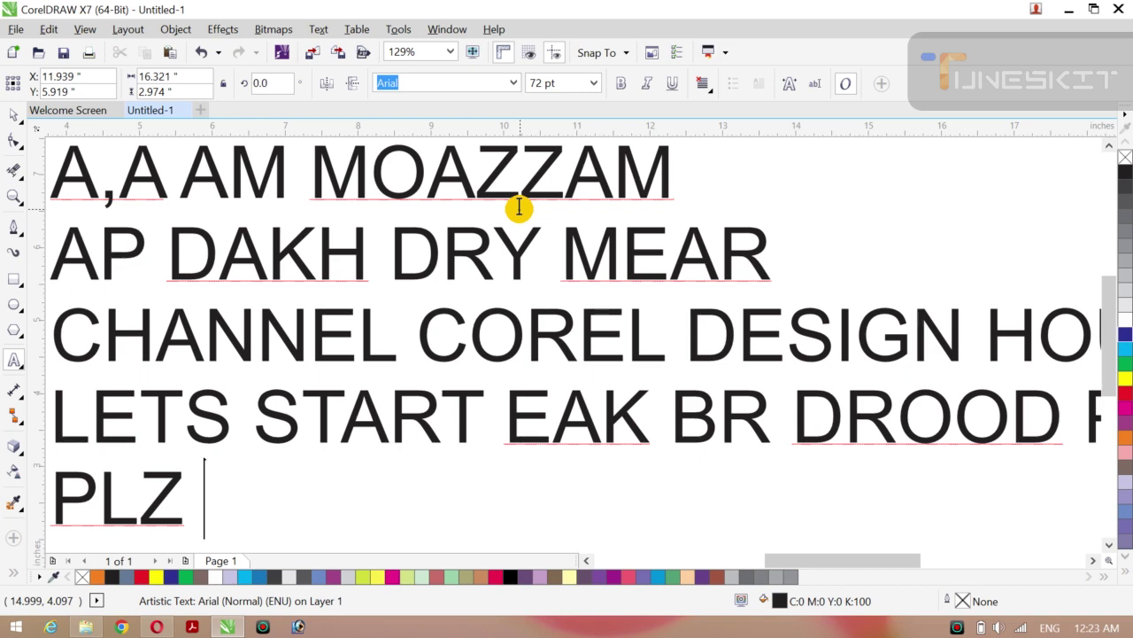
Step: Clear the existing message text and write "TO KRTY HN START" in its place
key("ctrl+a")
key("Delete")
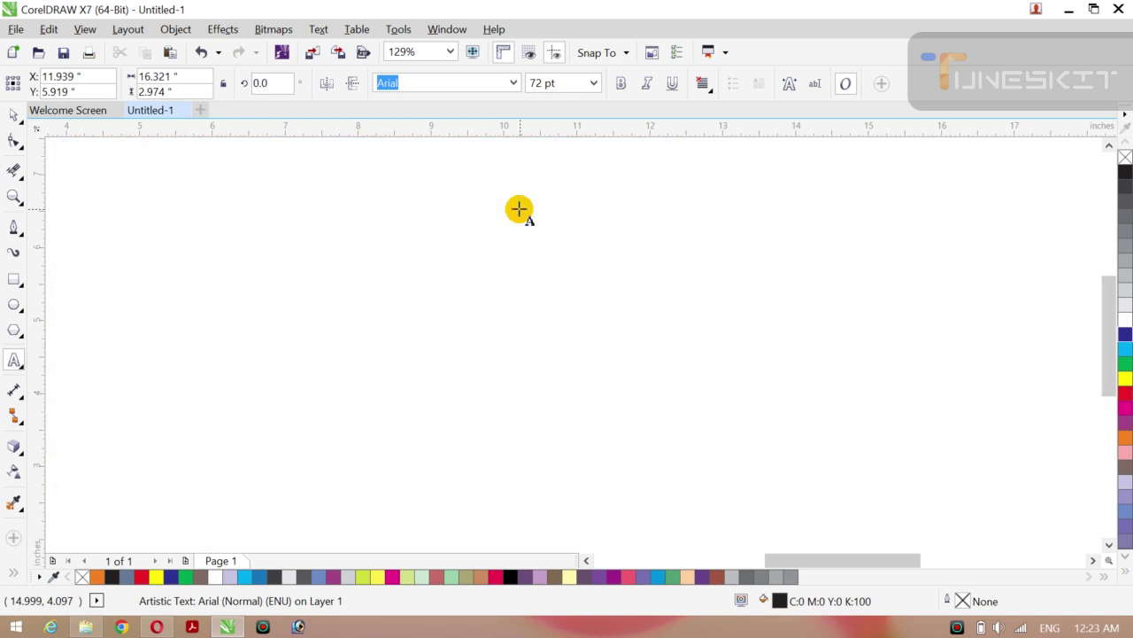
type("TO")
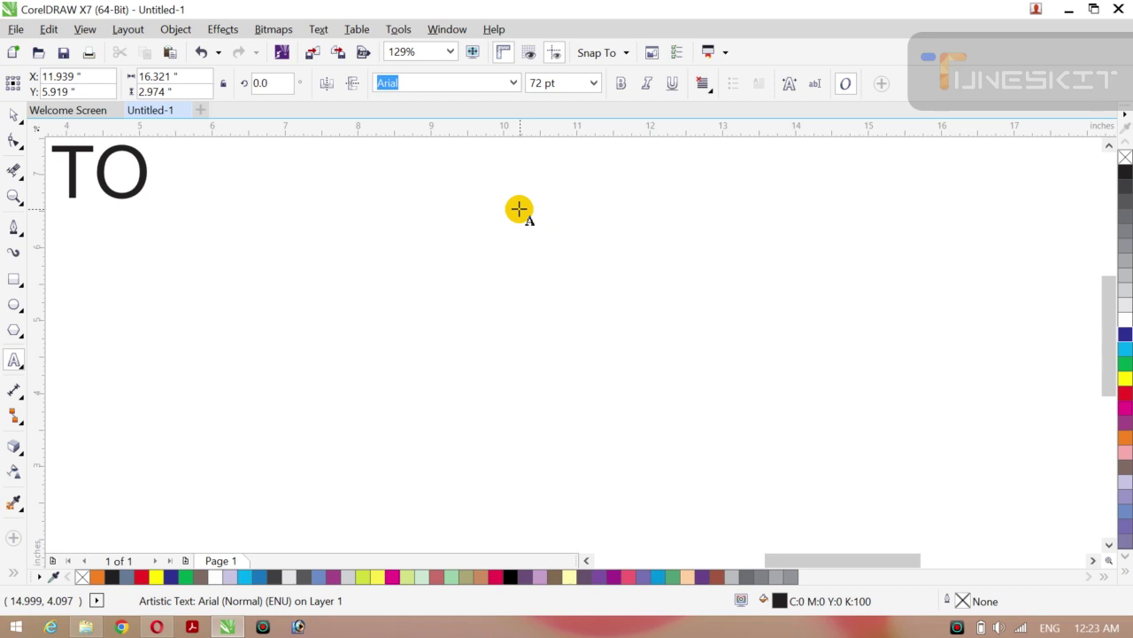
type(" KRTY ")
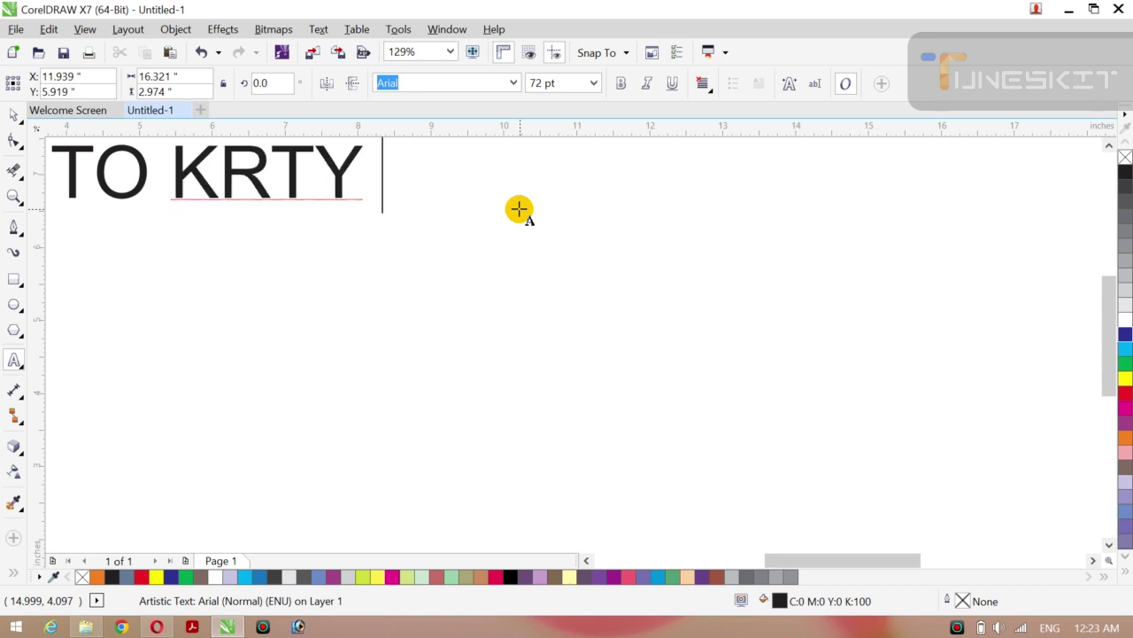
type("HN")
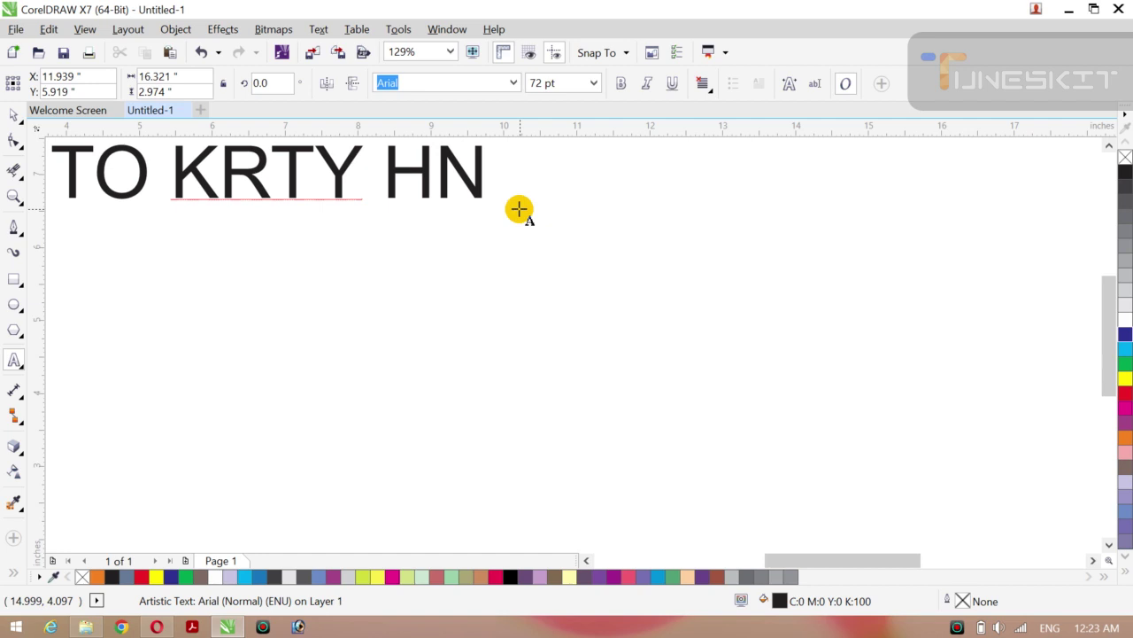
type(" STA")
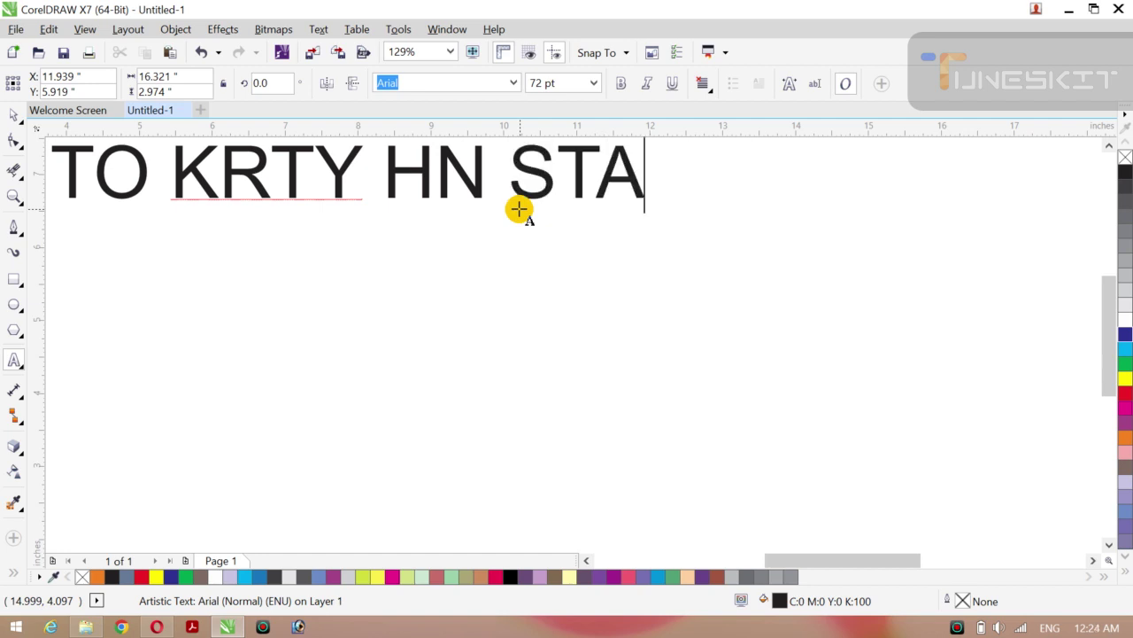
type("RT")
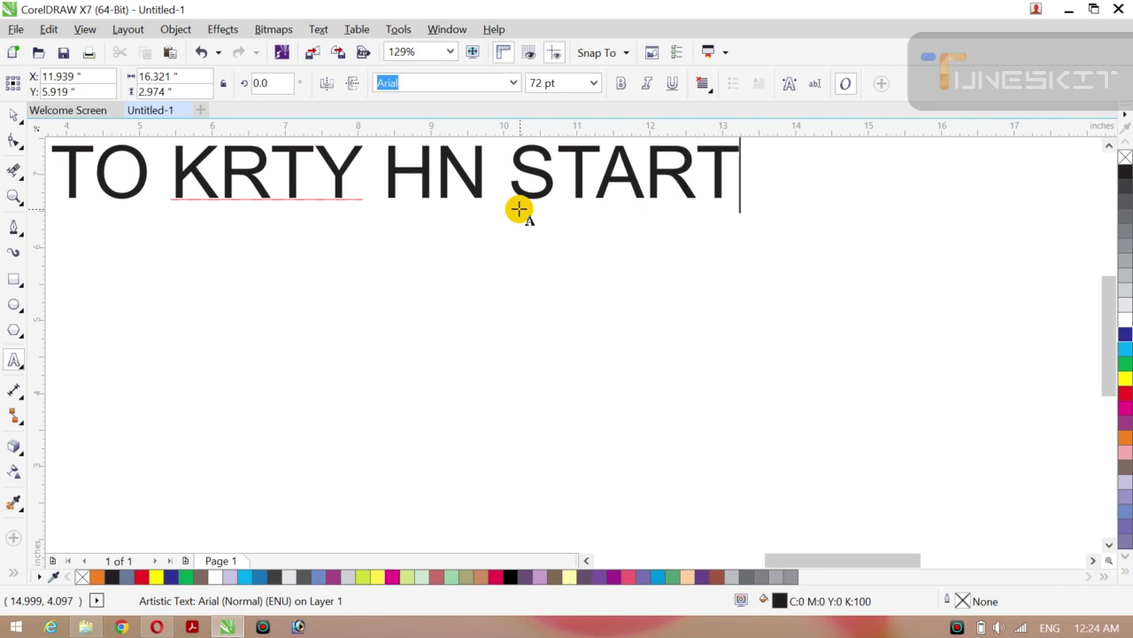
key("Escape")
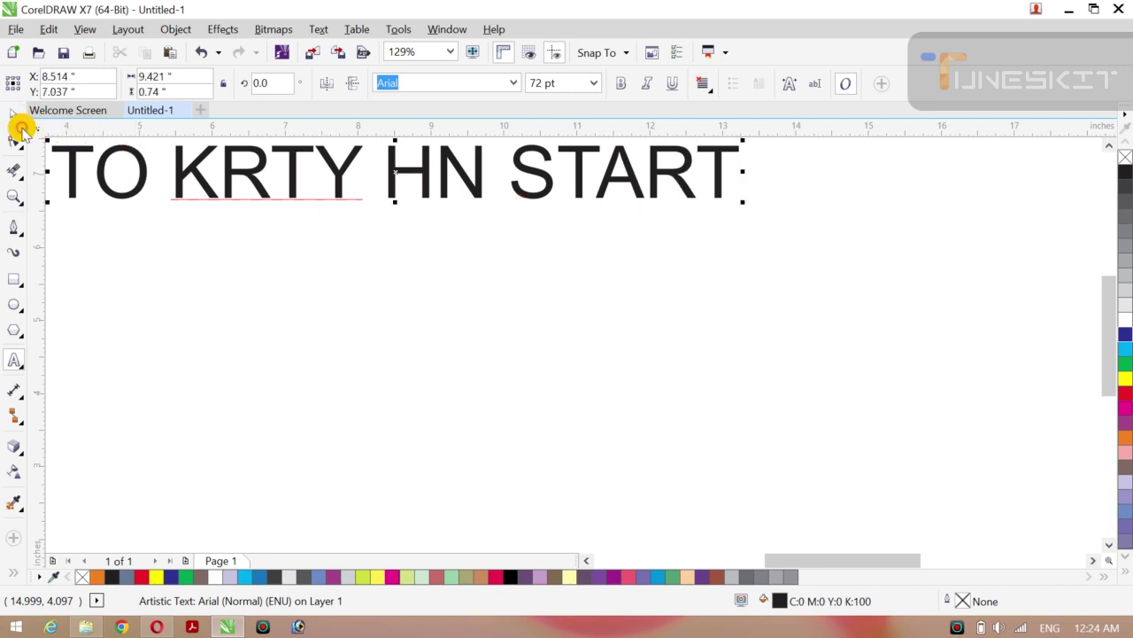
Step: Delete the "TO KRTY HN START" text object
left_click(14, 115)
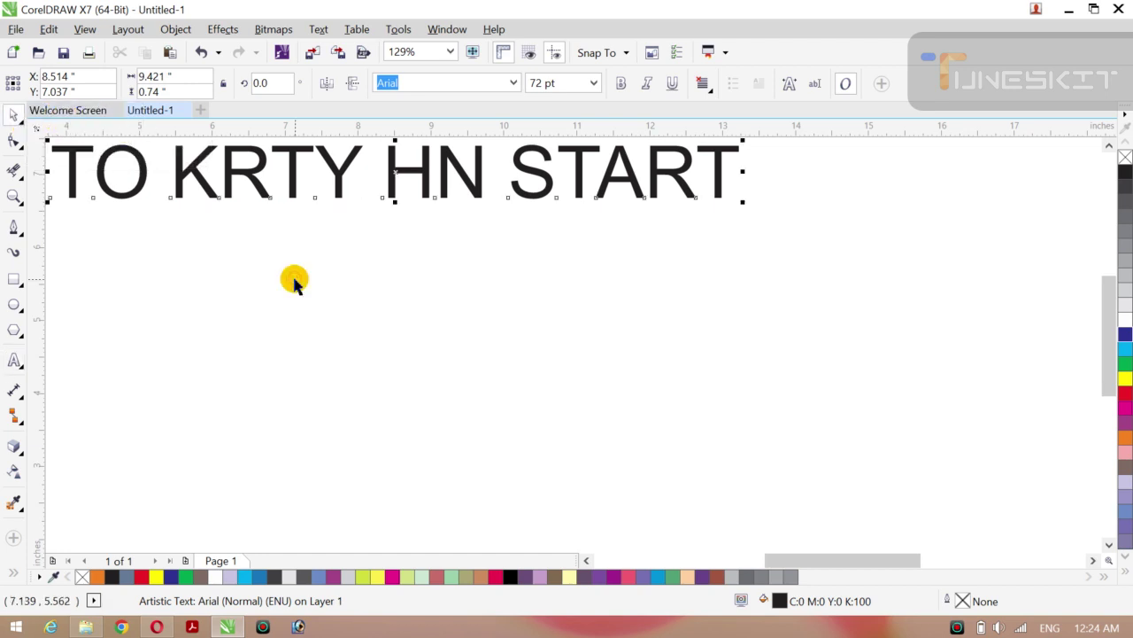
key("Delete")
Step: Move the divider ornament group right and slightly down so both columns lie inside the page
key("z")
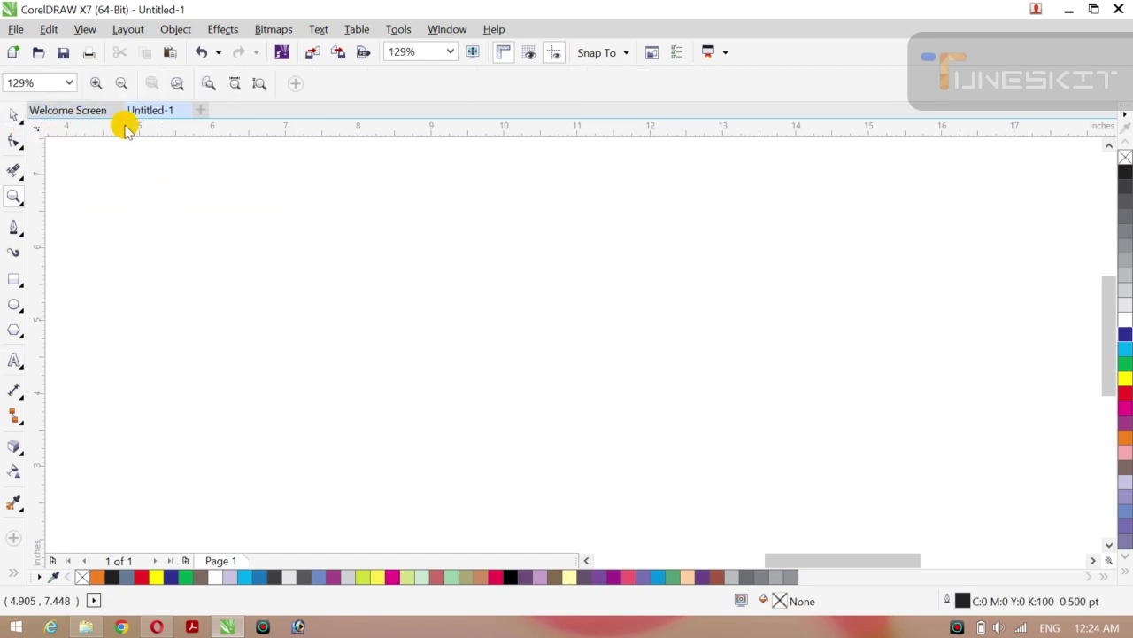
left_click(123, 83)
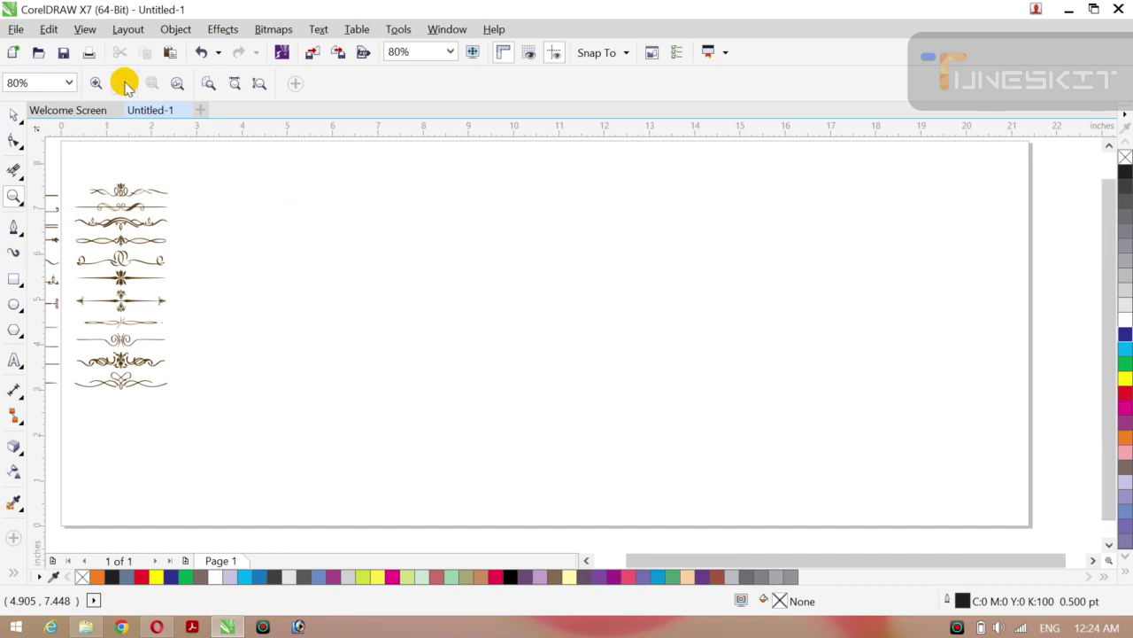
left_click(123, 83)
left_click(14, 115)
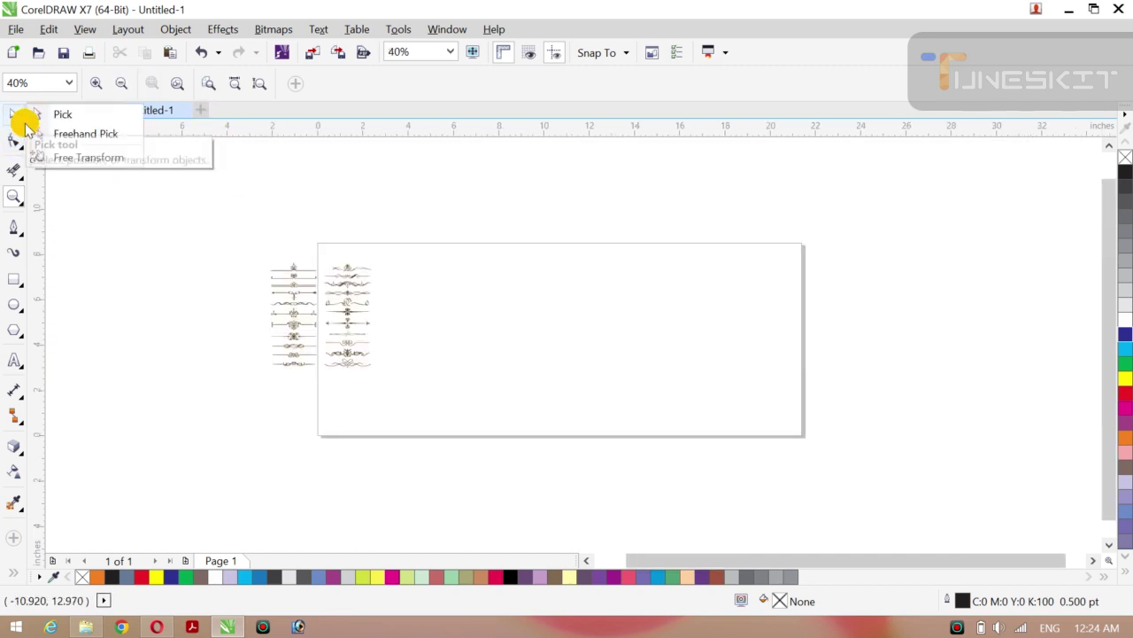
left_click(346, 312)
left_click_drag(344, 321, 388, 348)
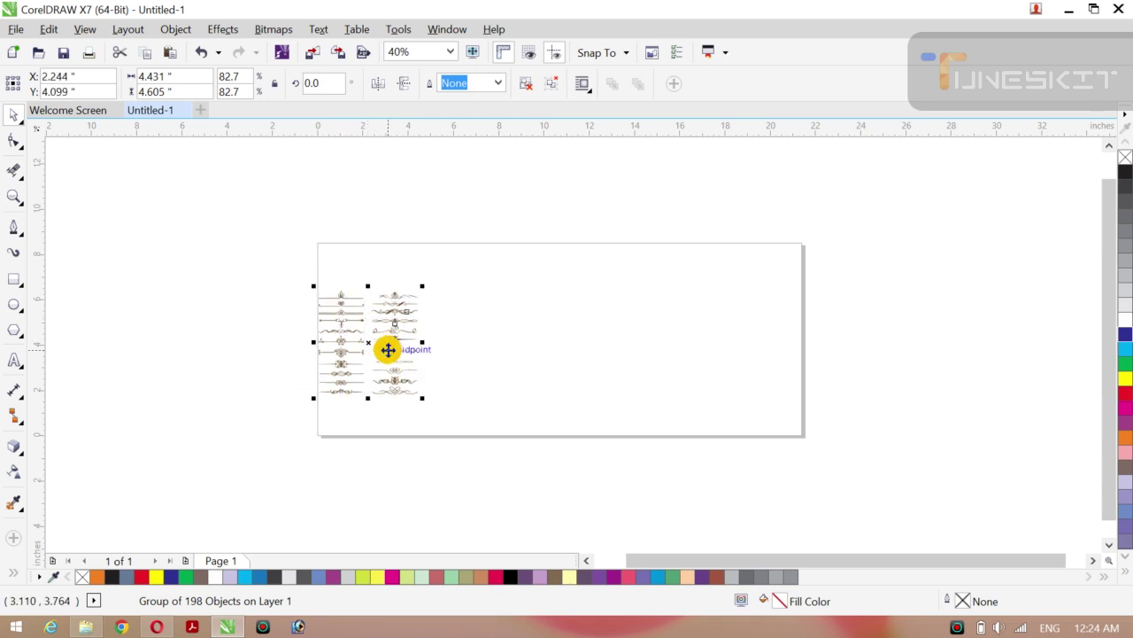
left_click(274, 328)
Step: Shift the divider ornament group up, with its left column straddling the page's left edge
key("z")
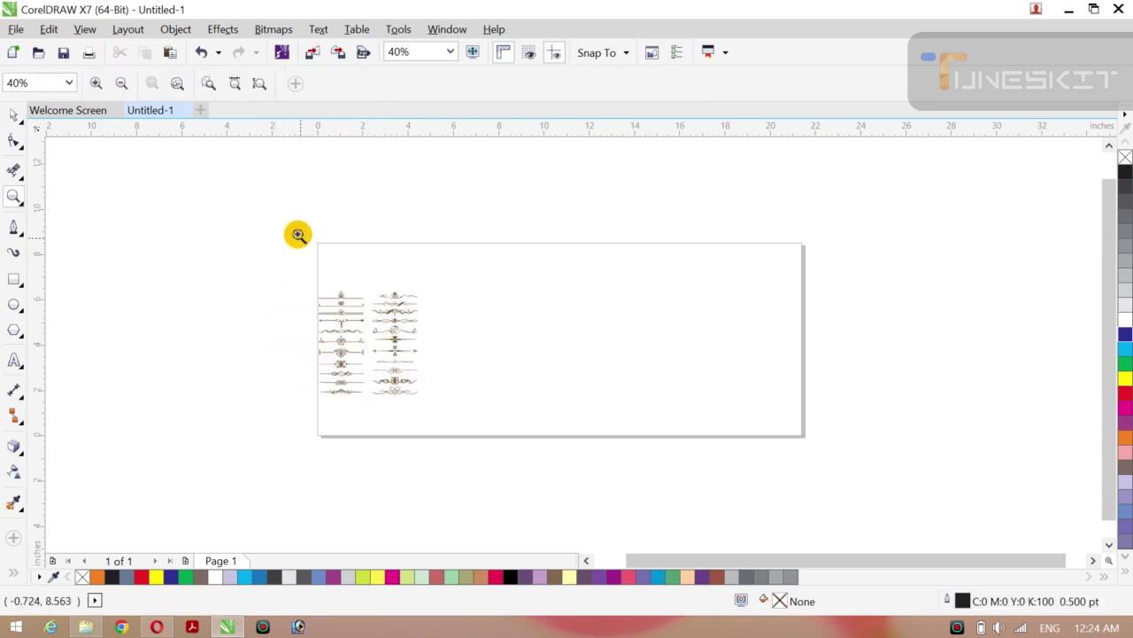
left_click_drag(298, 233, 817, 446)
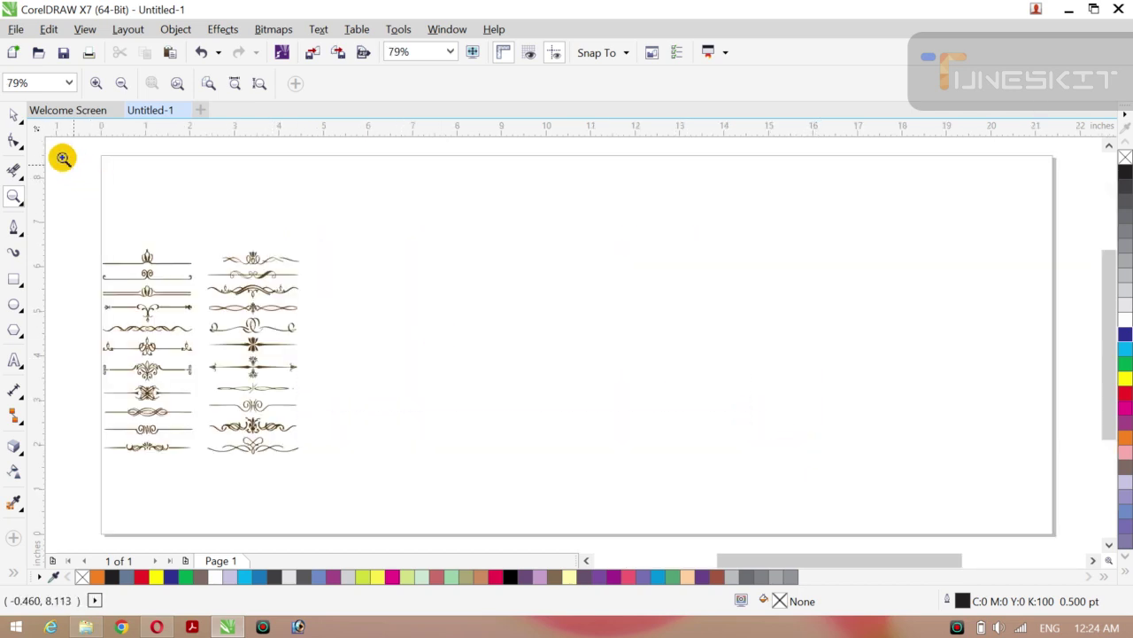
left_click(19, 125)
left_click(35, 113)
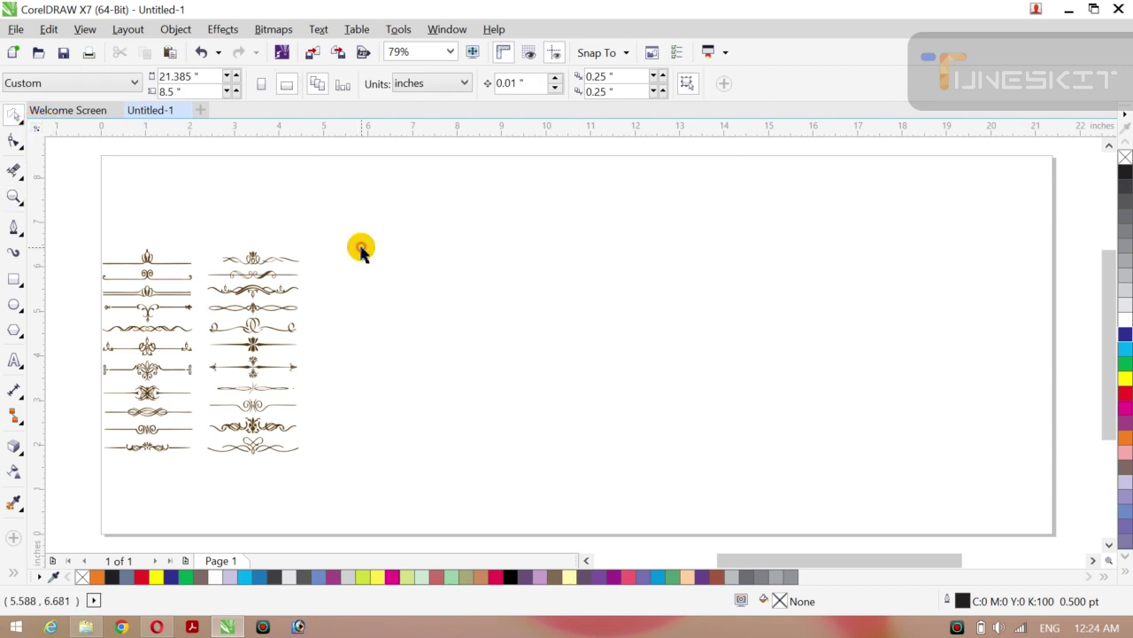
left_click(243, 333)
left_click_drag(212, 332, 218, 276)
left_click(248, 284)
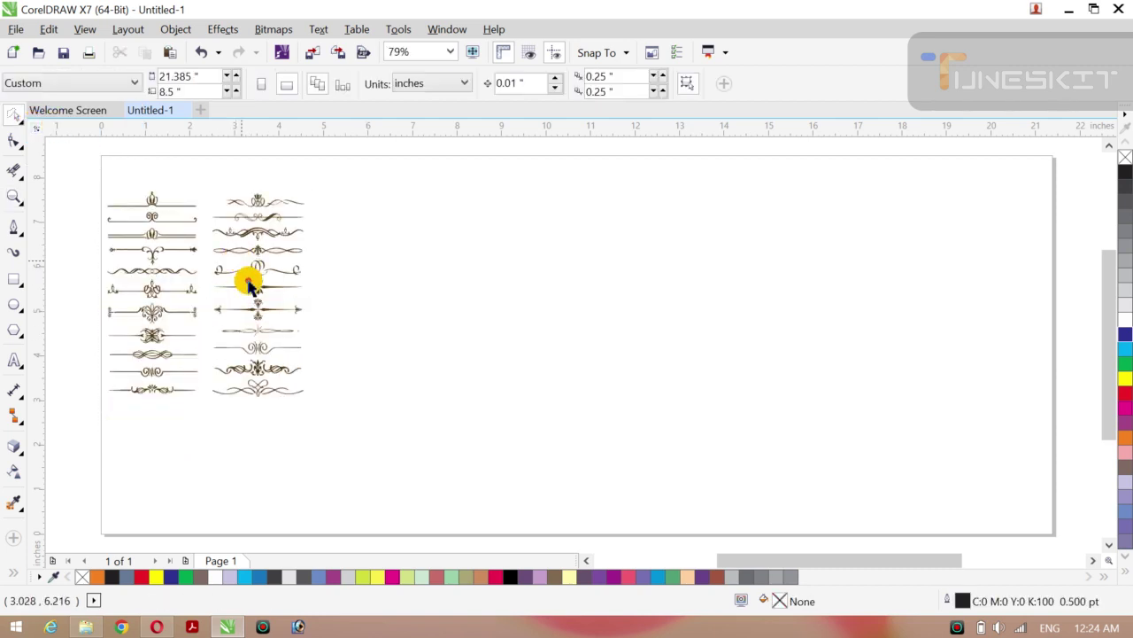
left_click(226, 309)
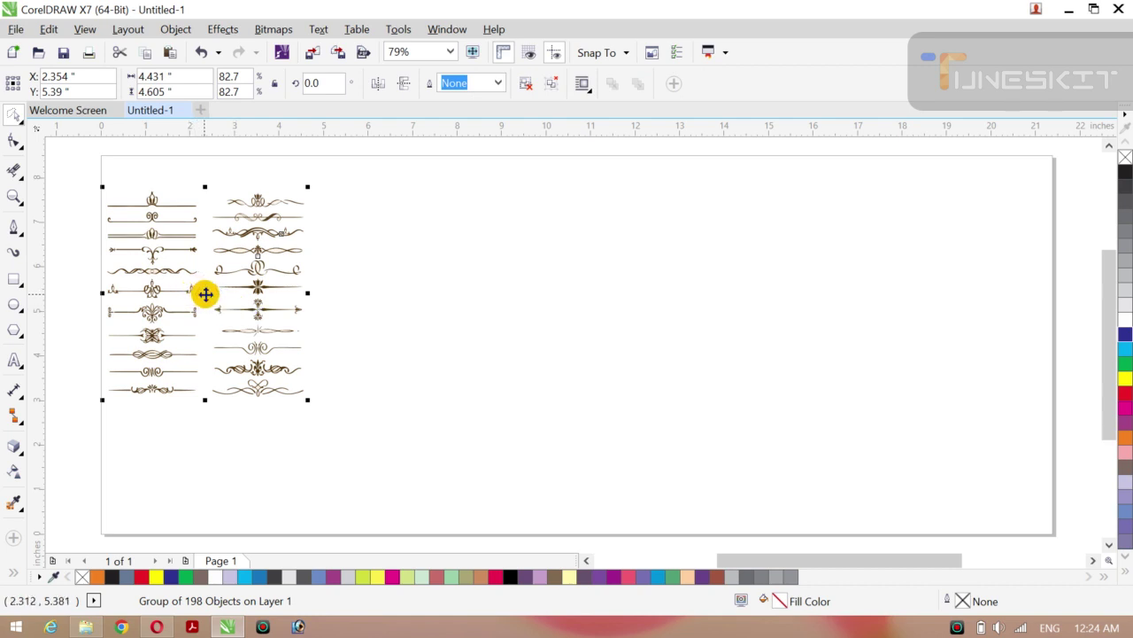
left_click_drag(205, 295, 162, 291)
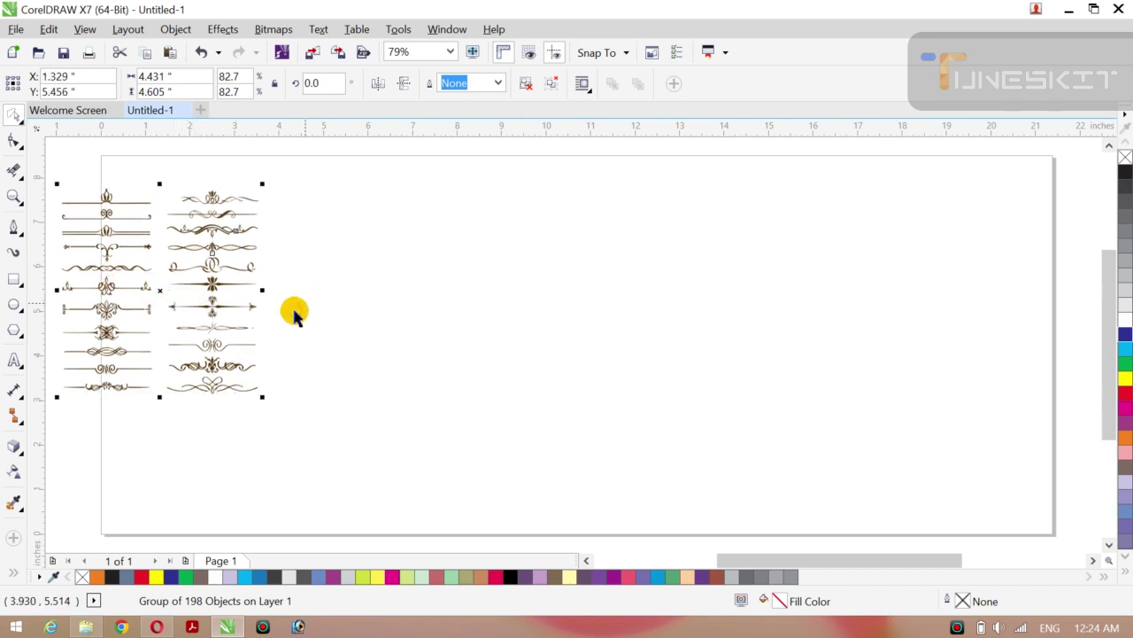
left_click(12, 279)
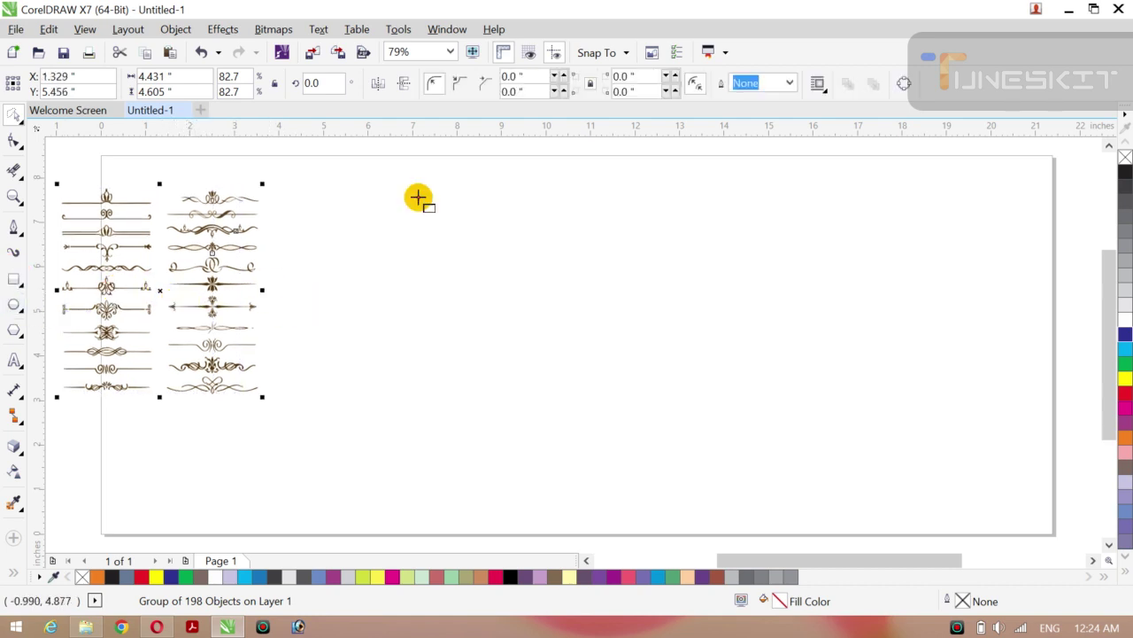
left_click(22, 128)
left_click(61, 111)
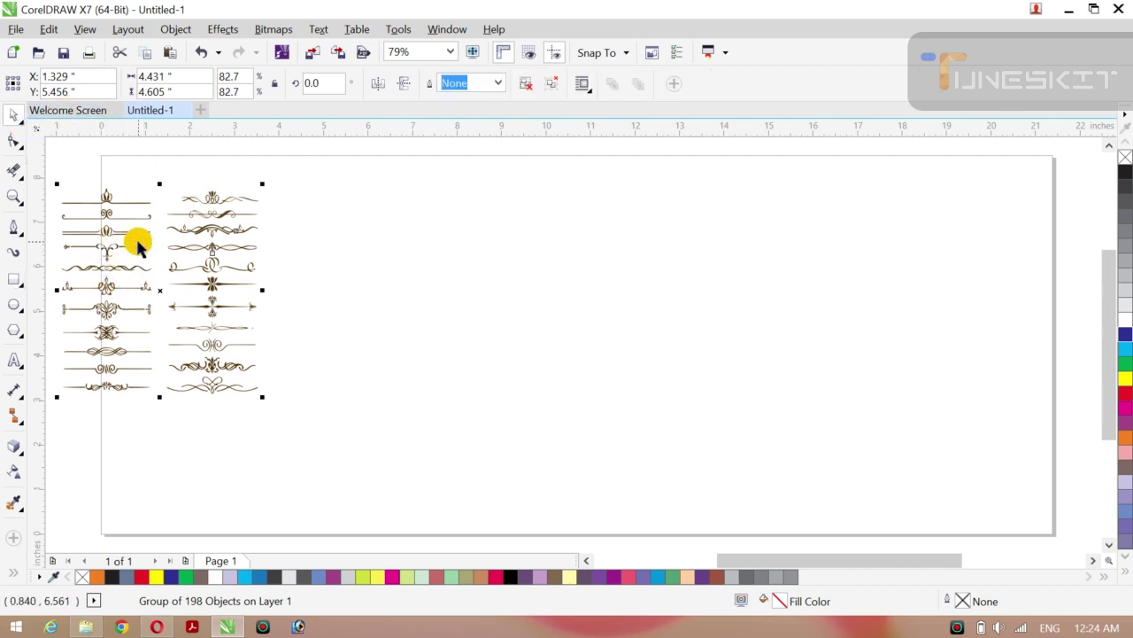
Step: Move the divider ornament group fully inside the page's upper-left corner
left_click_drag(165, 291, 223, 265)
left_click(405, 274)
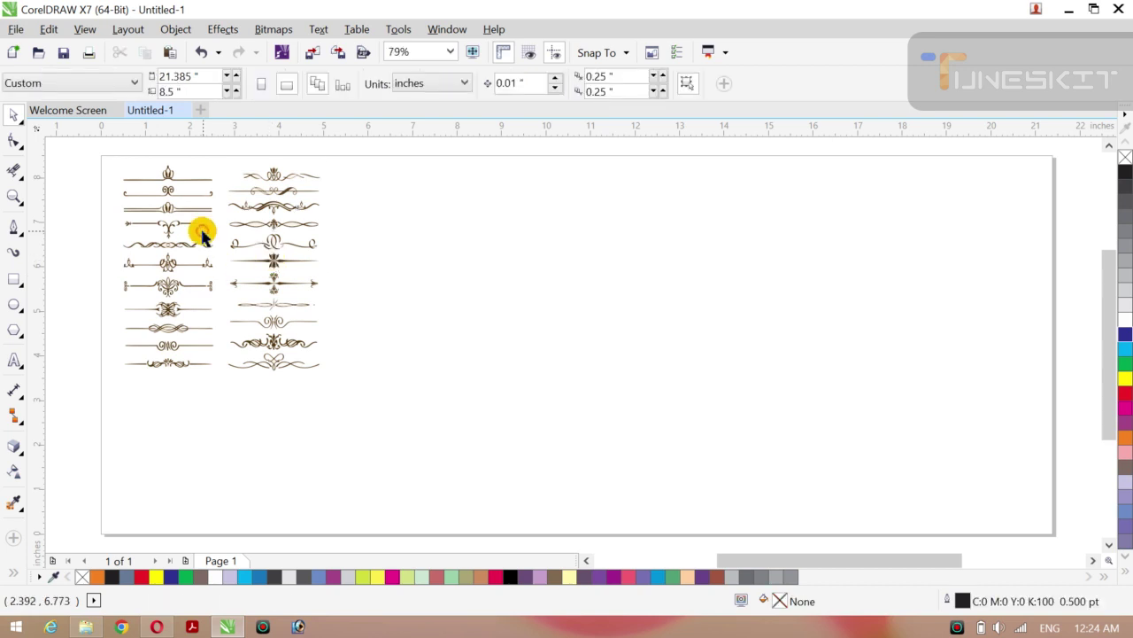
left_click(187, 200)
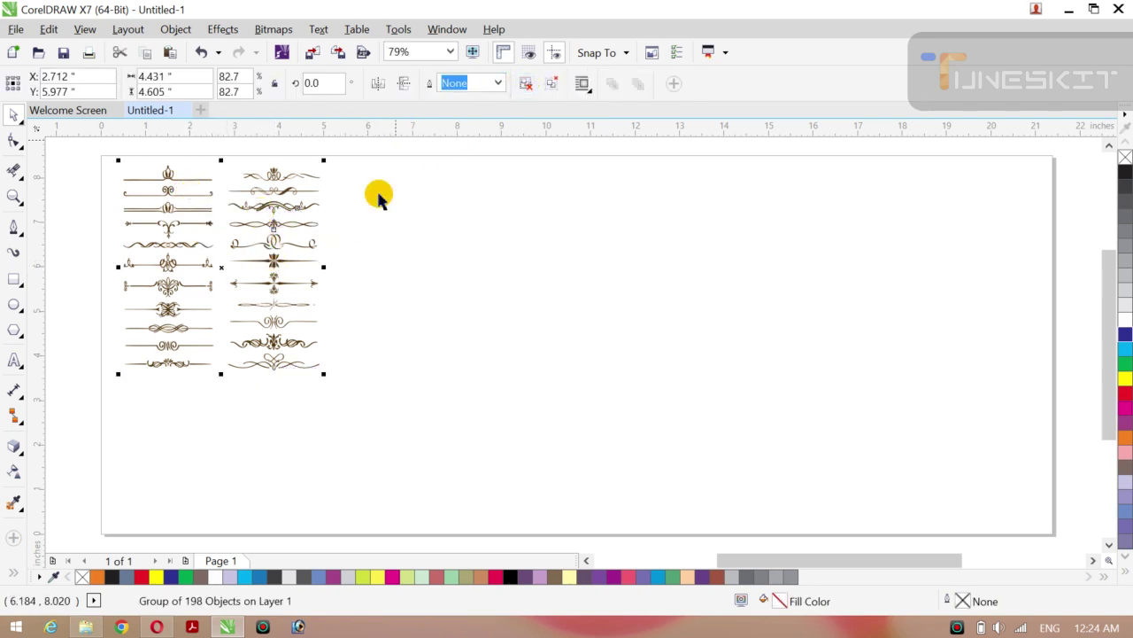
Step: Switch to the Opera browser, examine the Freepik divider ornament image in the "barder victor" results, and return to CorelDRAW
left_click(152, 632)
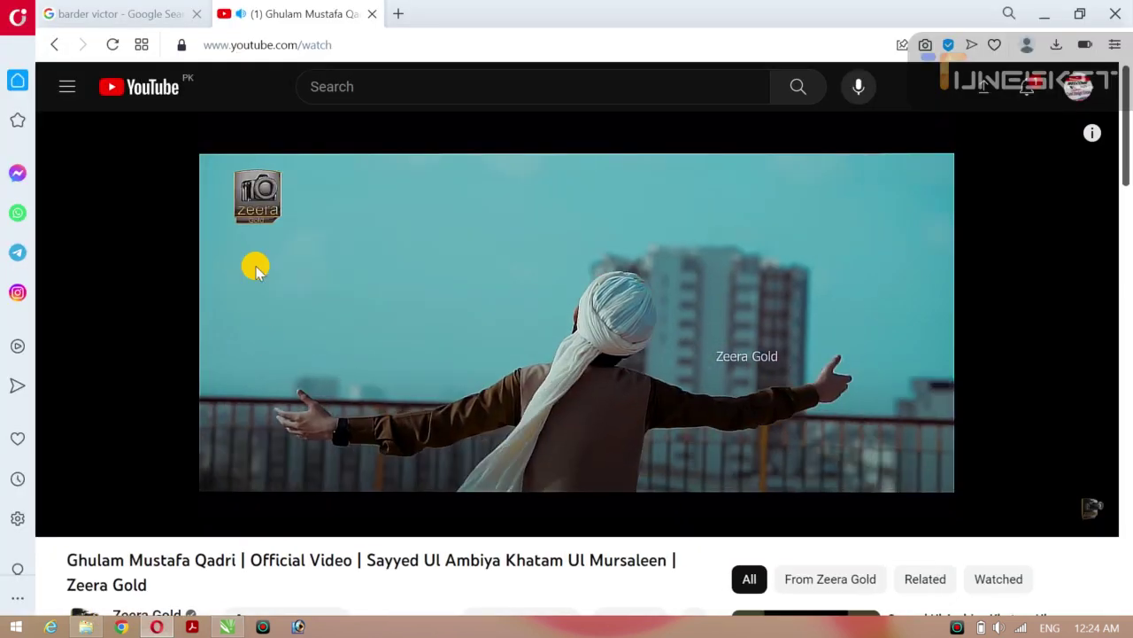
left_click(124, 20)
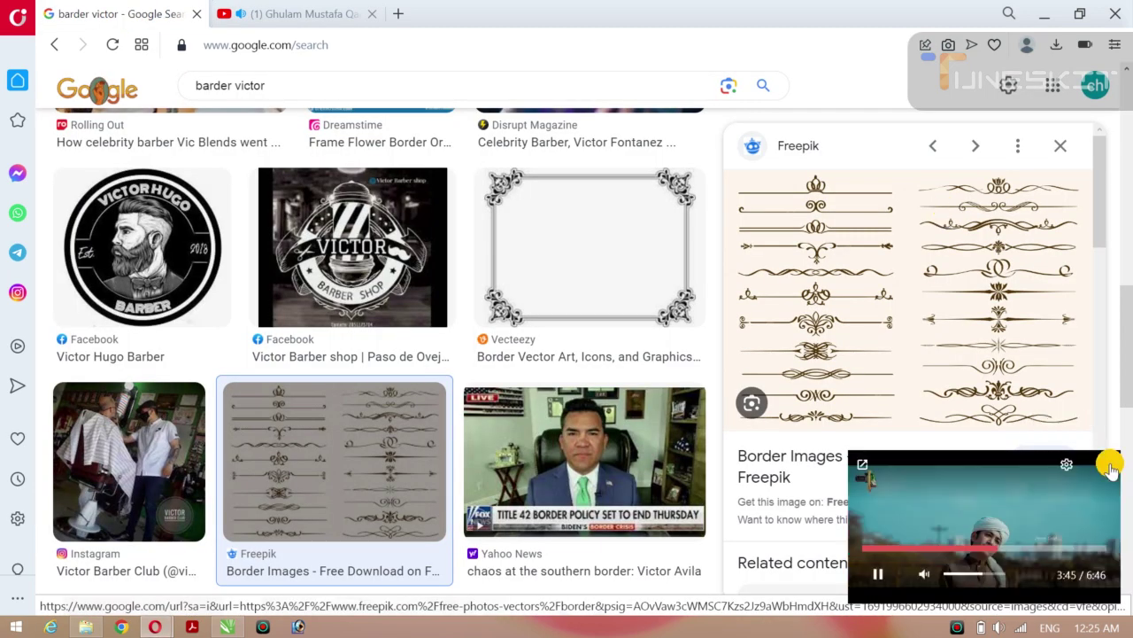
left_click(1112, 467)
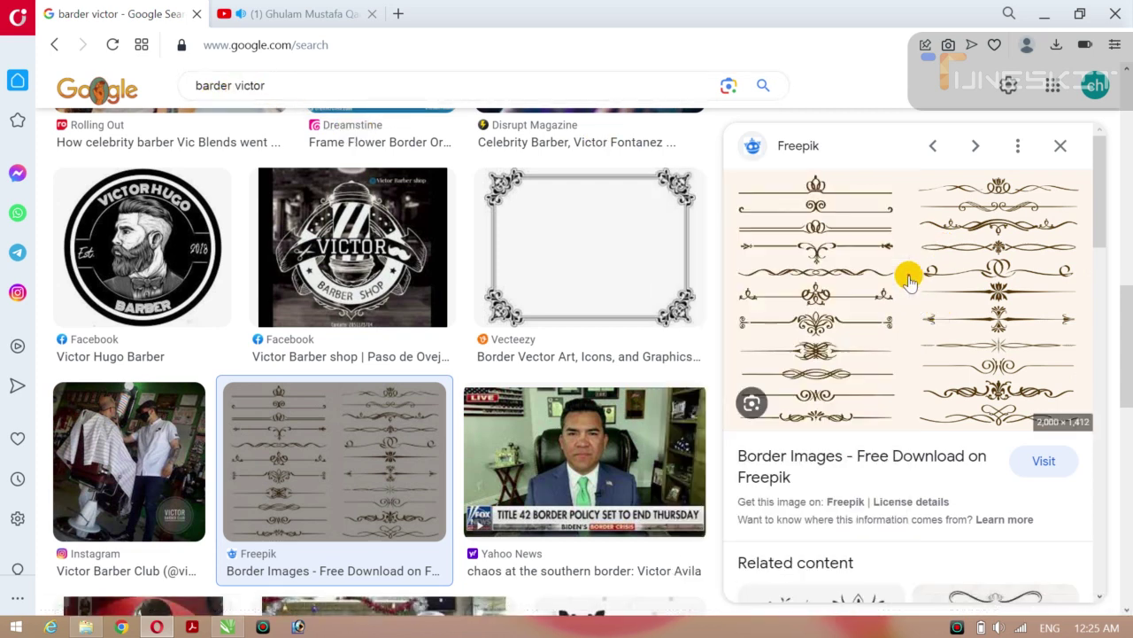
right_click(858, 306)
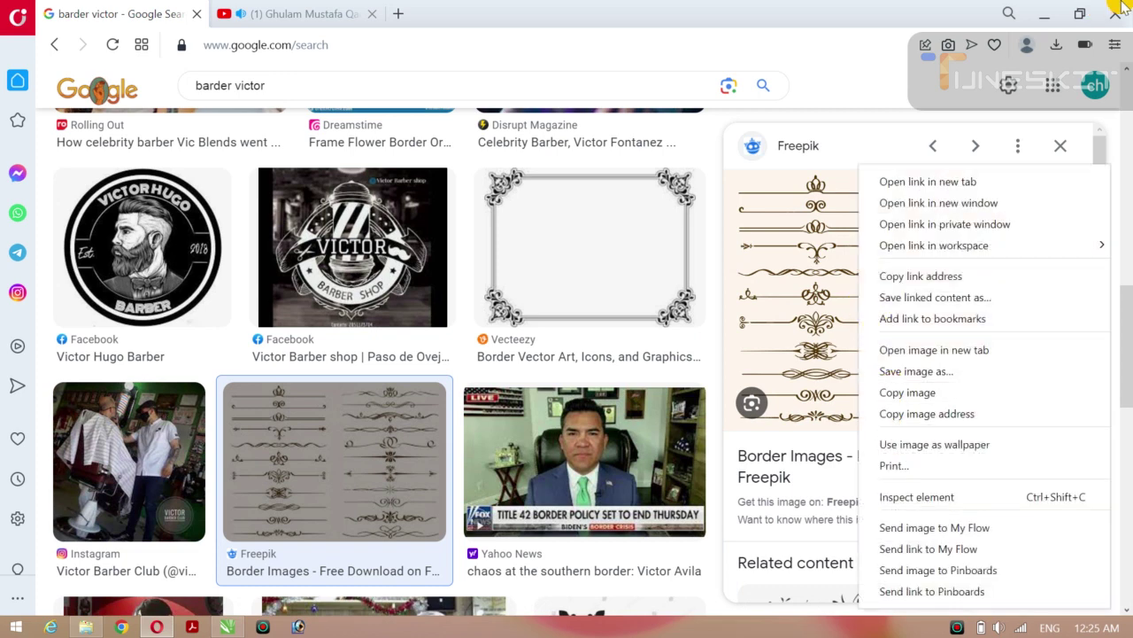
left_click(893, 16)
left_click_drag(892, 15, 802, 55)
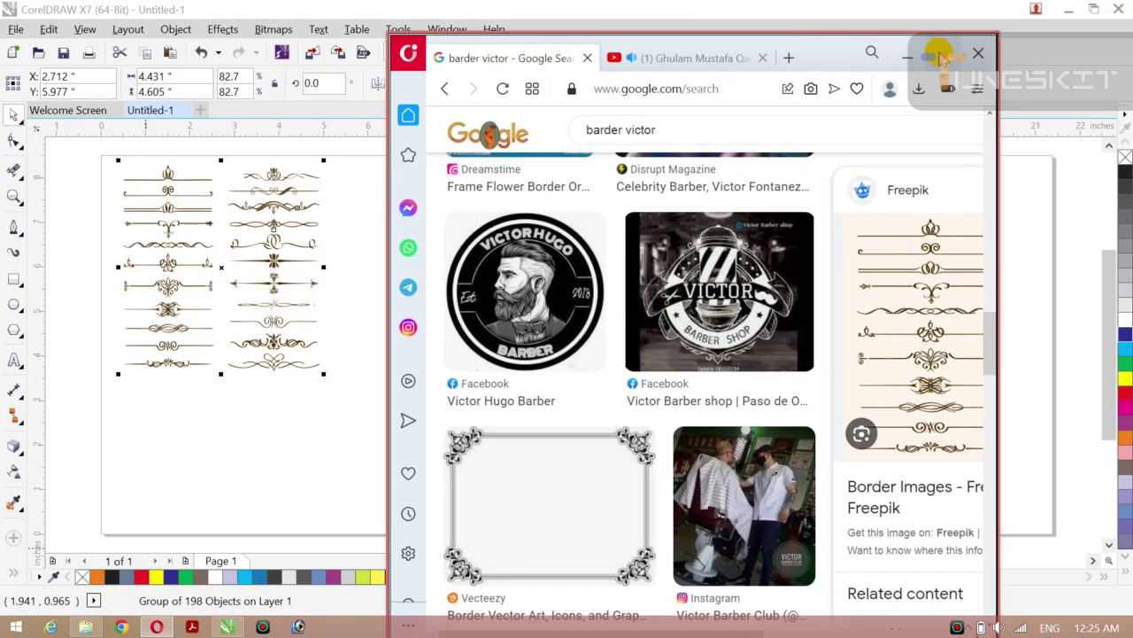
left_click(940, 56)
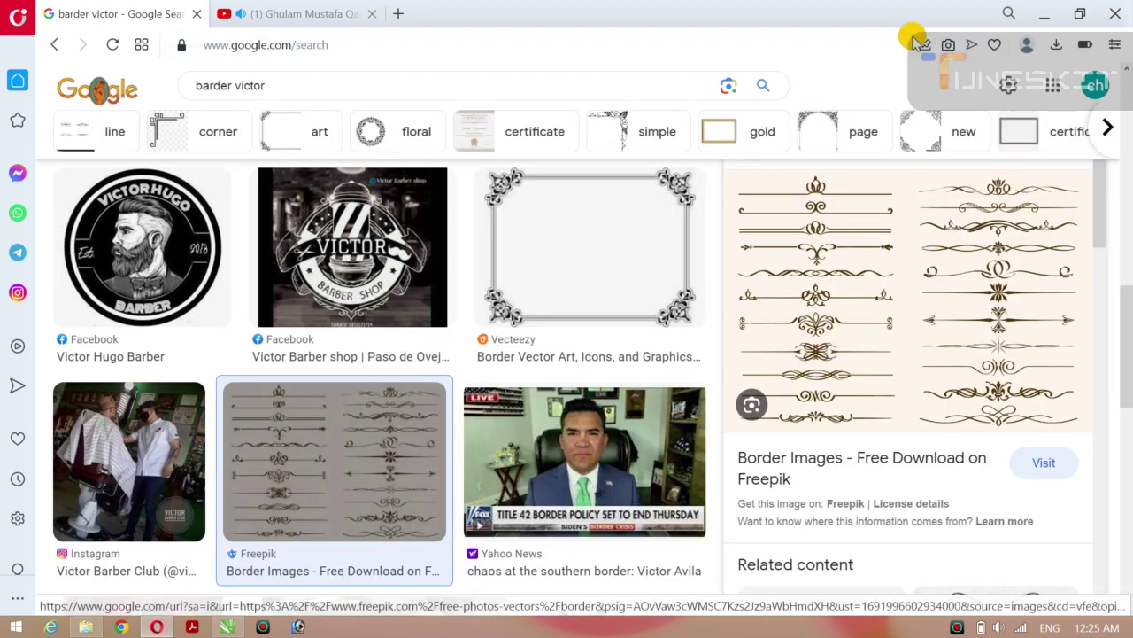
left_click(230, 627)
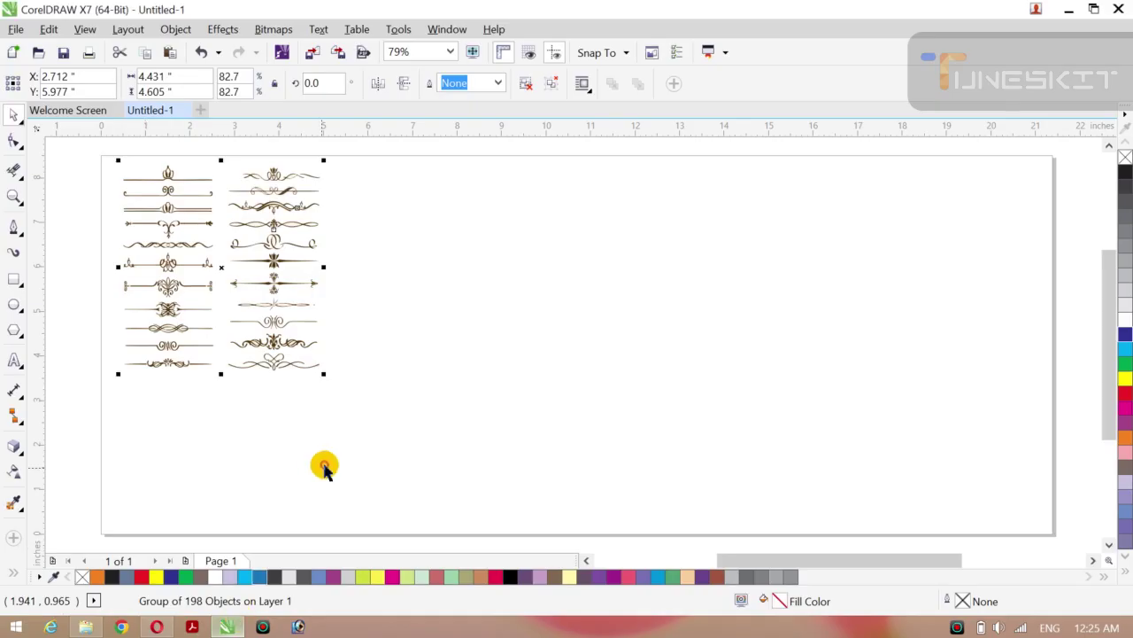
Step: Nudge the divider ornament group slightly down and right from the page's top edge
left_click(219, 267)
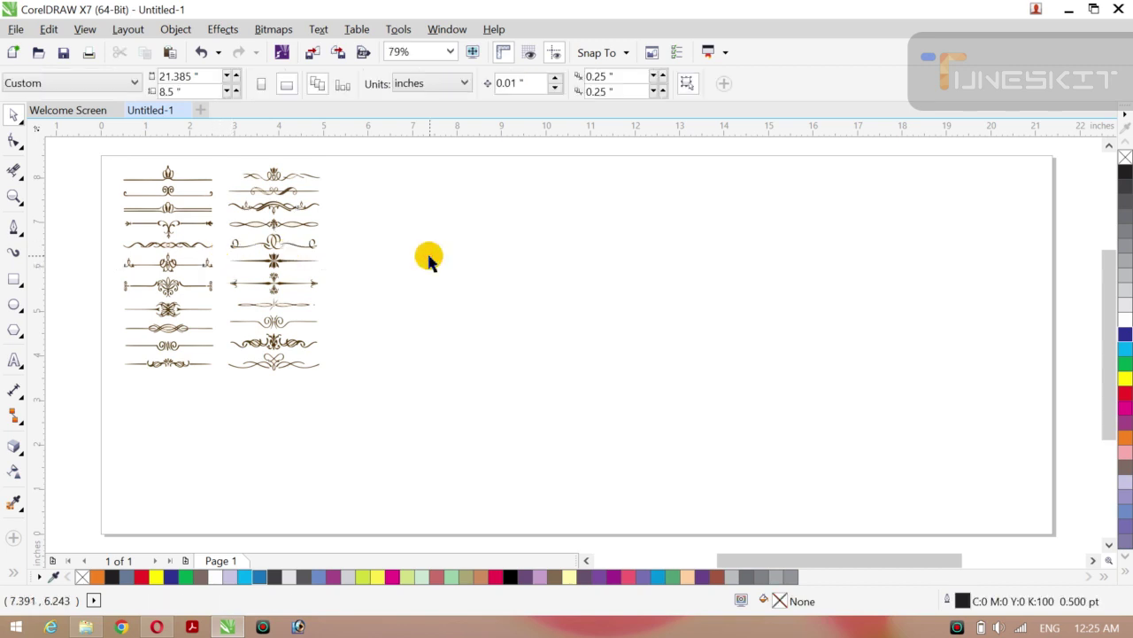
left_click(267, 255)
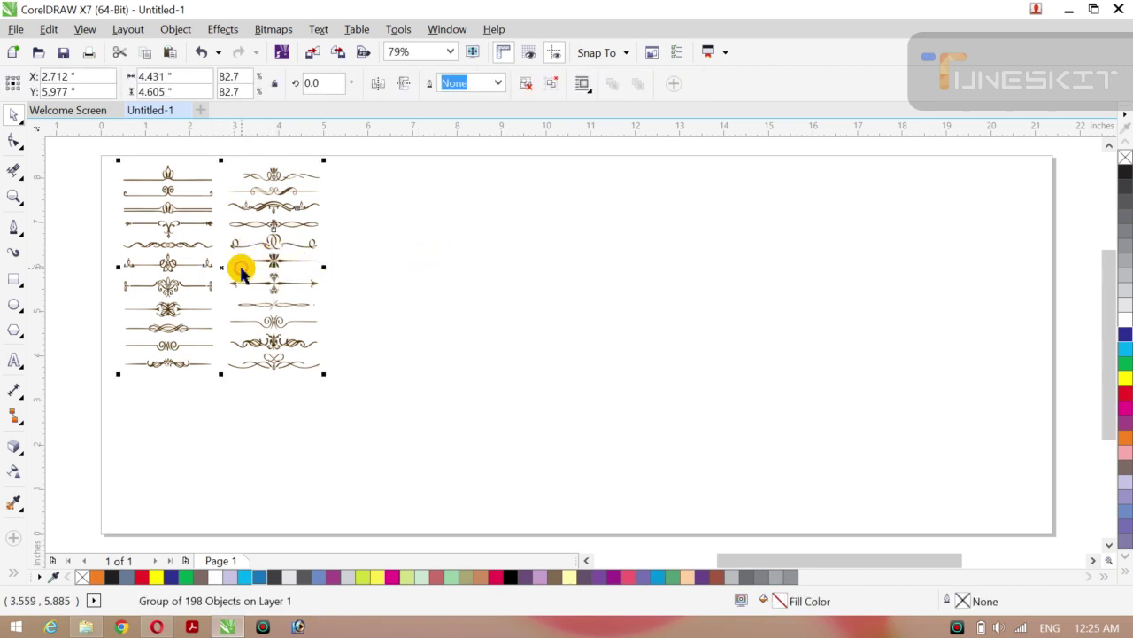
left_click_drag(221, 269, 228, 289)
left_click(372, 309)
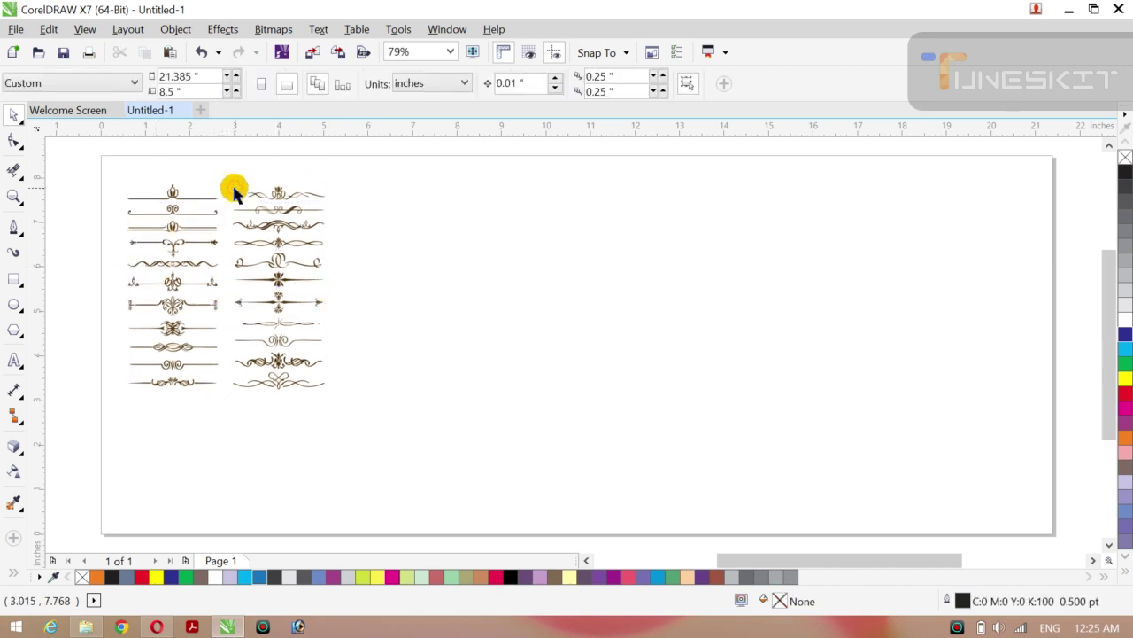
Step: Write the message "WE CREAT BORDER TODY" in 72 pt text on the page and delete it again
left_click(12, 361)
left_click(466, 275)
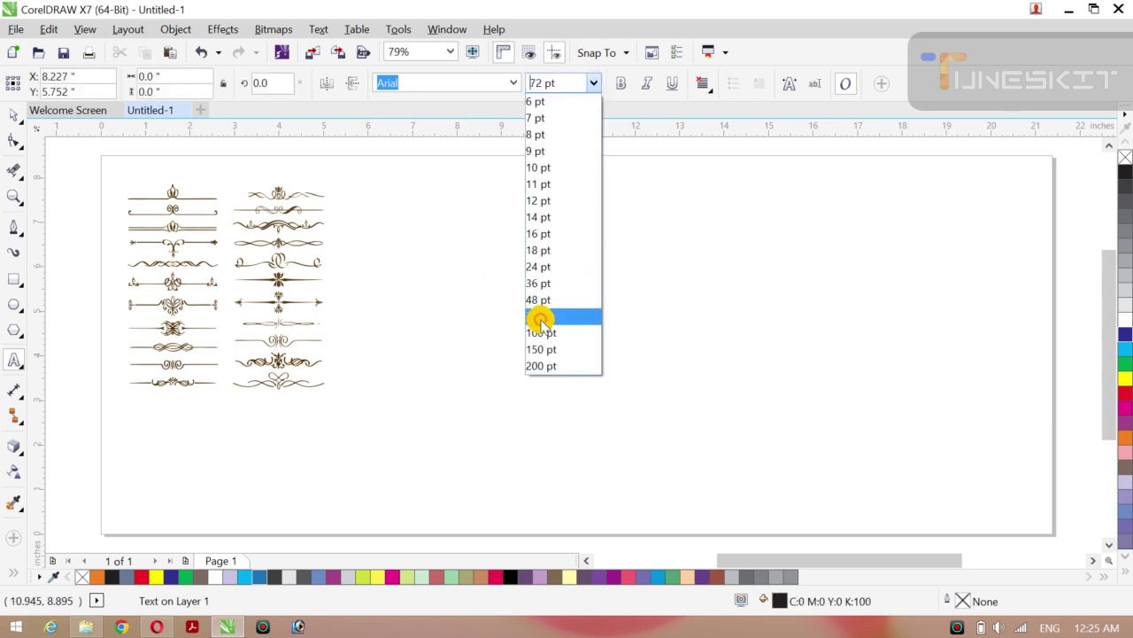
left_click(542, 317)
type("W")
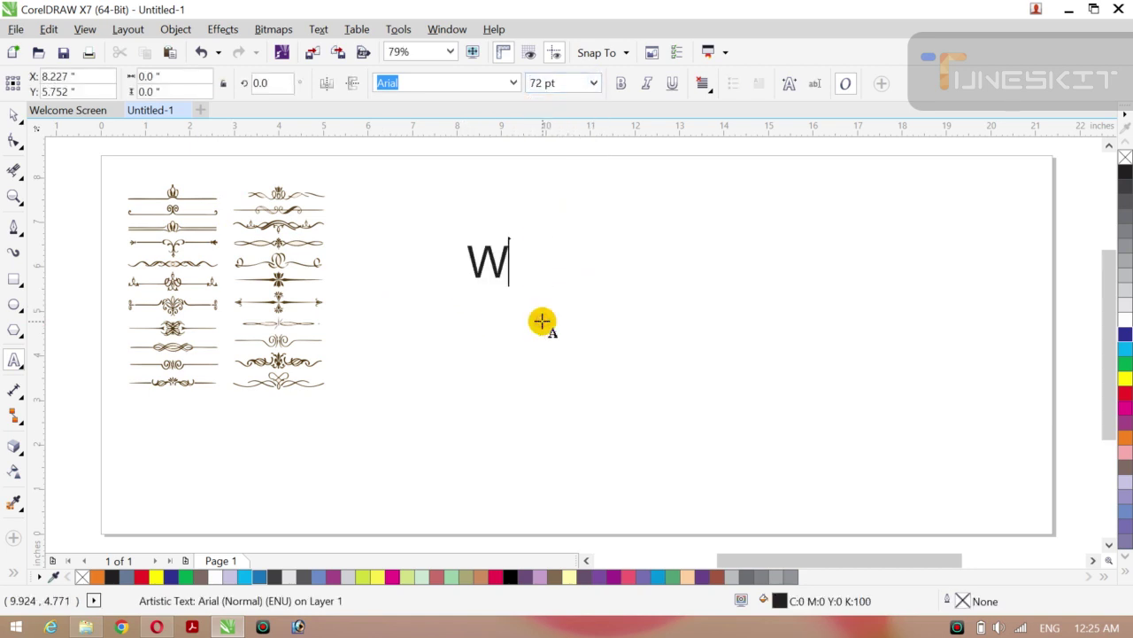
type("E CREAT")
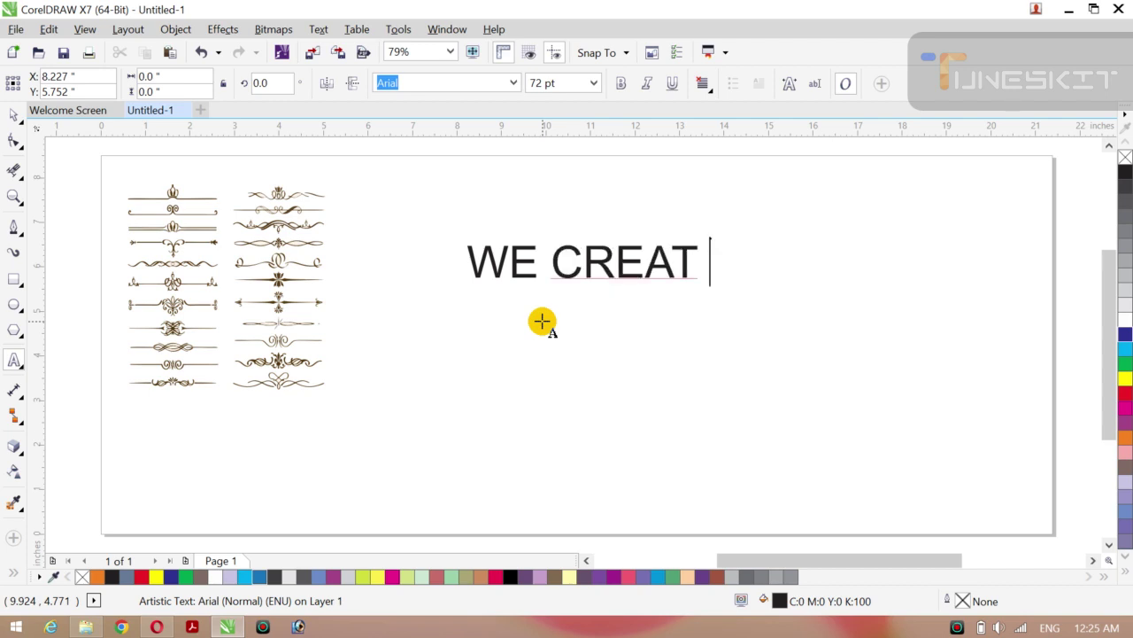
type(" BORDER")
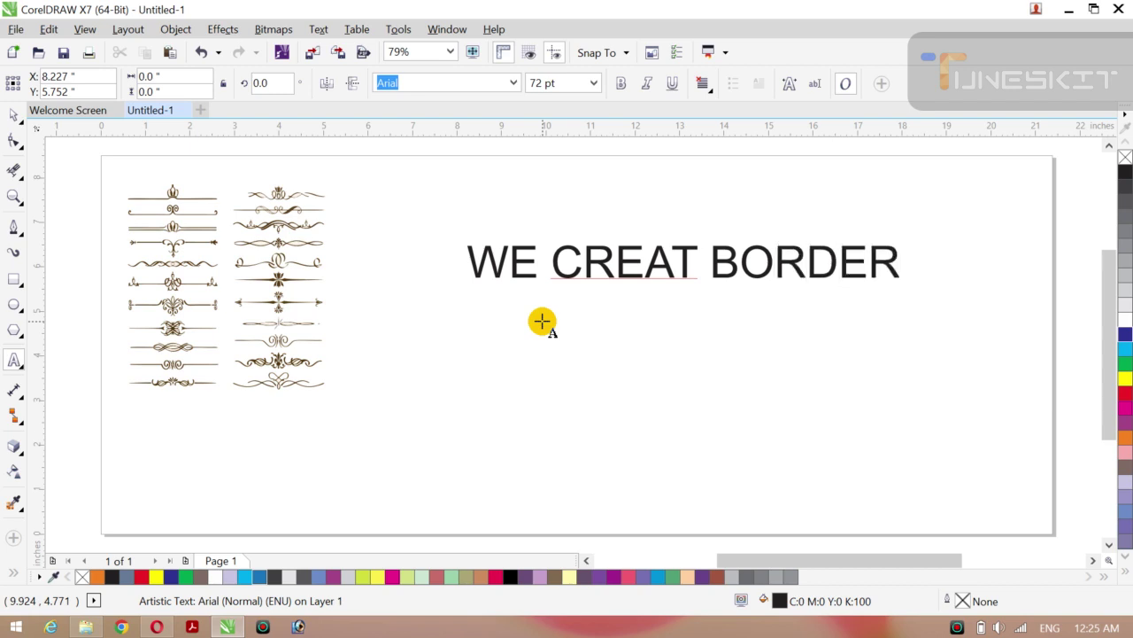
type(" TODY")
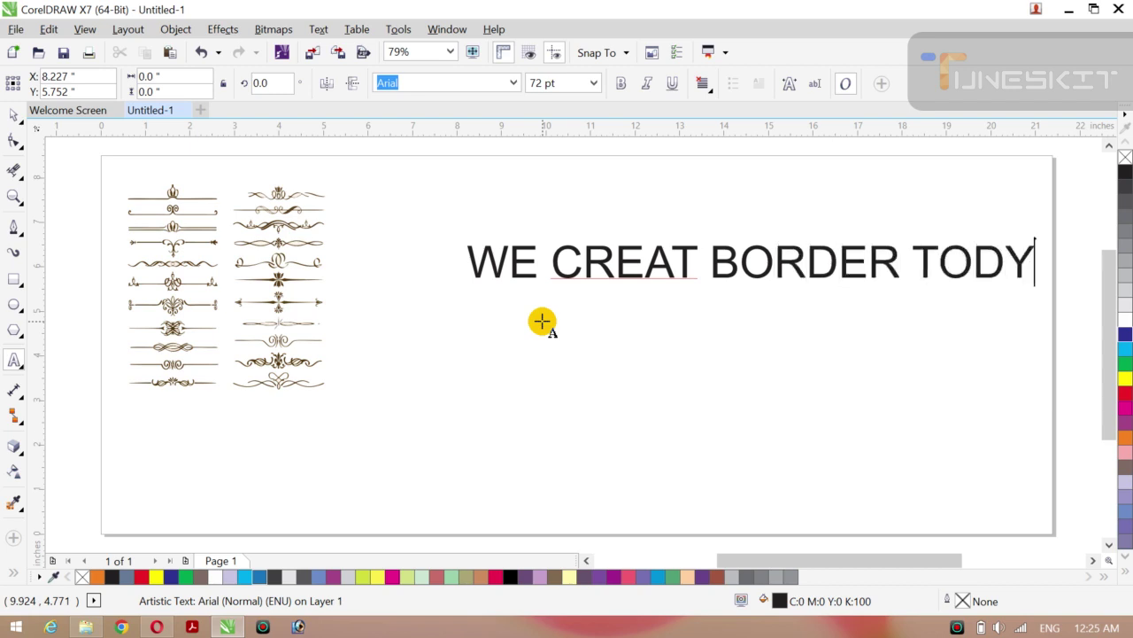
left_click(13, 118)
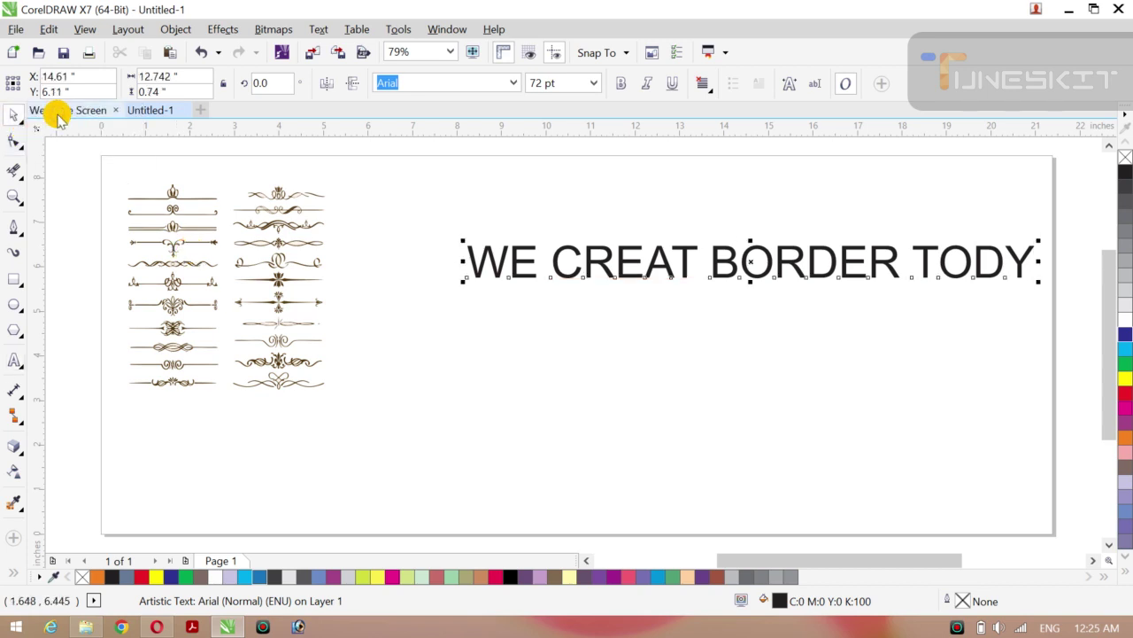
key("Delete")
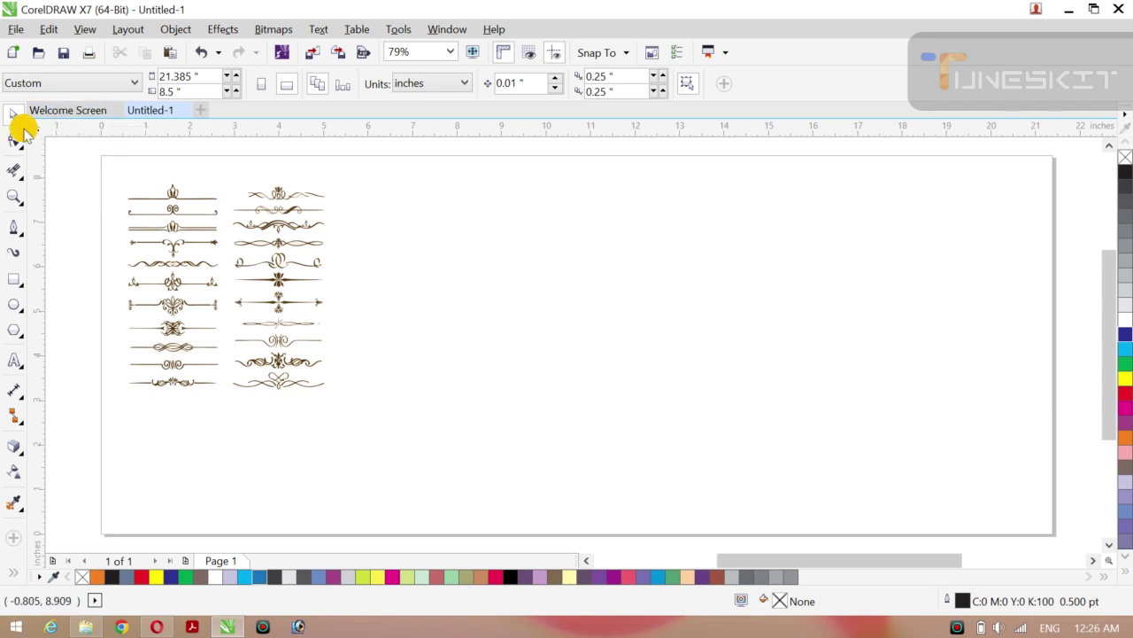
left_click(24, 127)
left_click(26, 111)
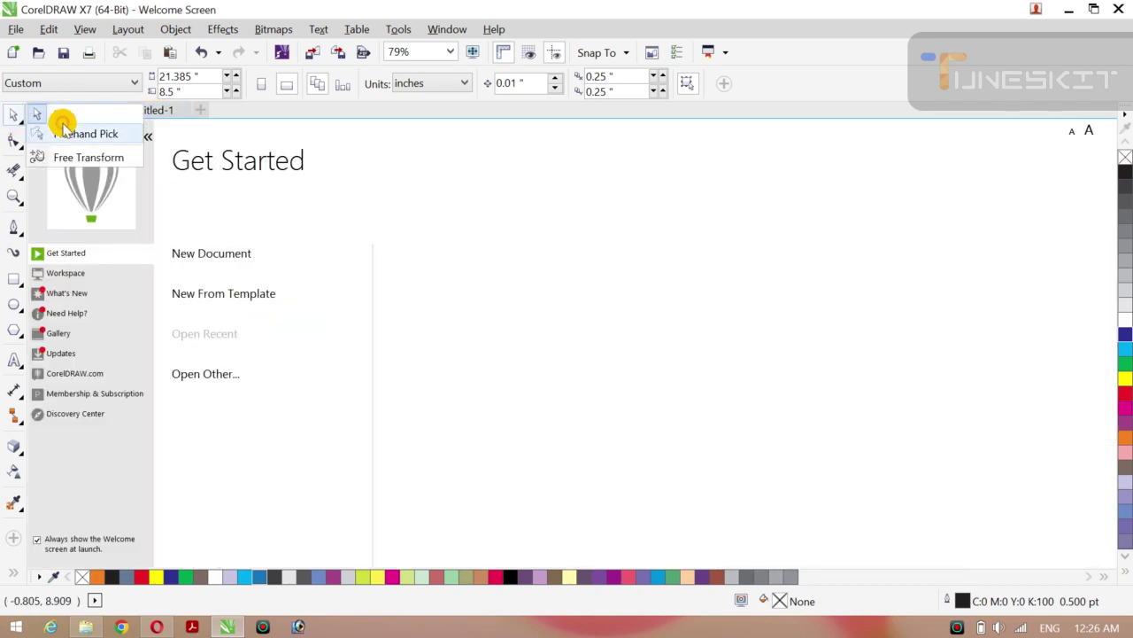
left_click(62, 113)
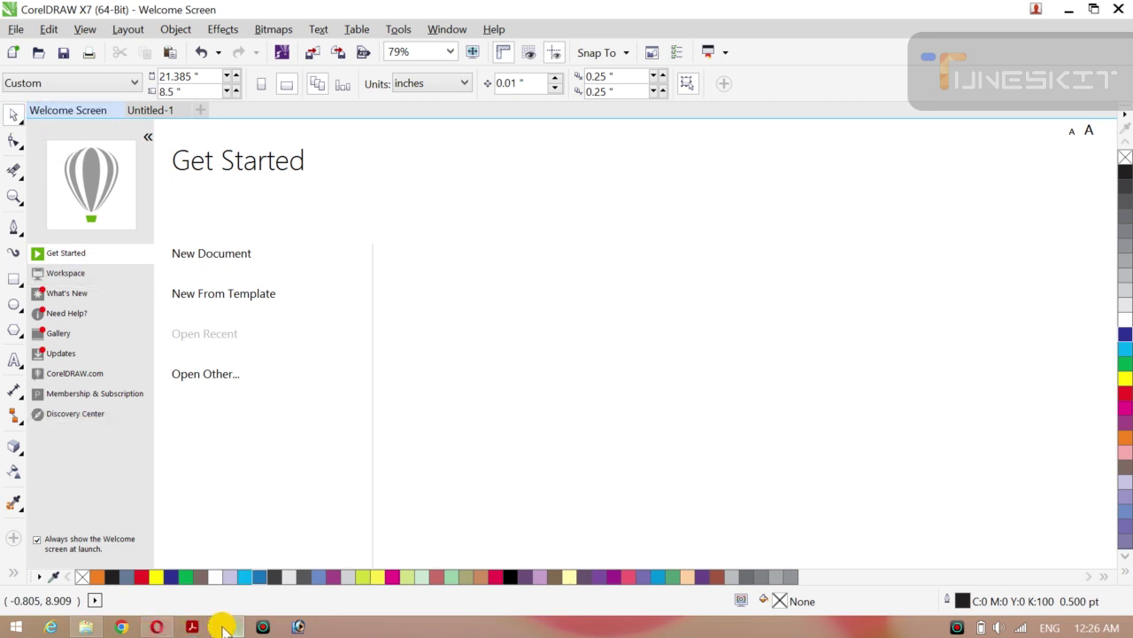
mouse_move(223, 627)
left_click(210, 562)
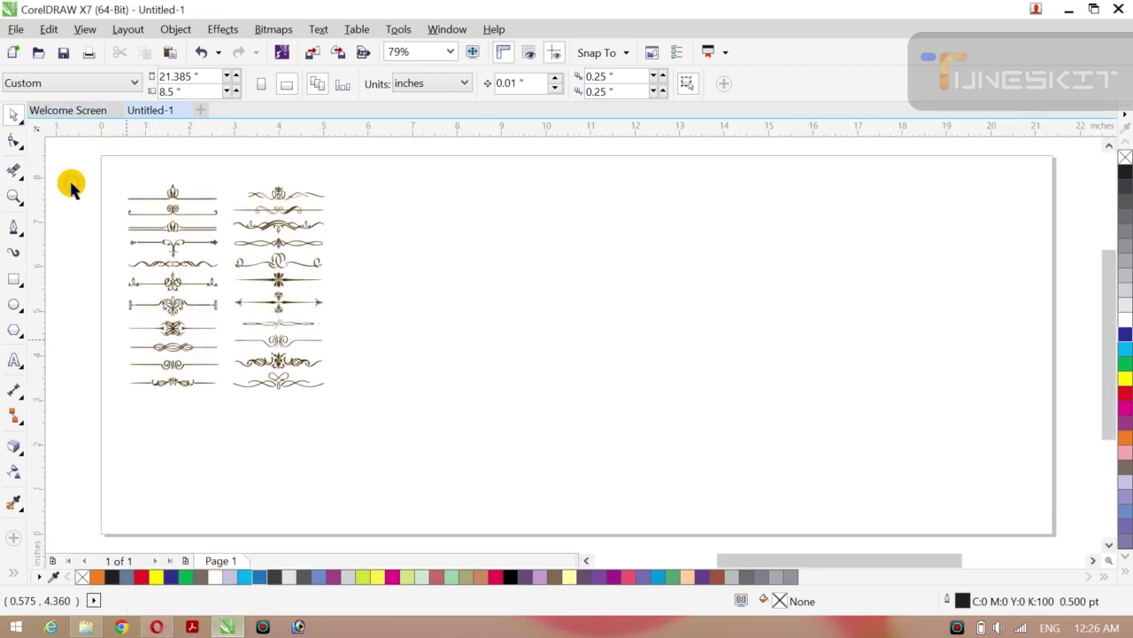
left_click(20, 120)
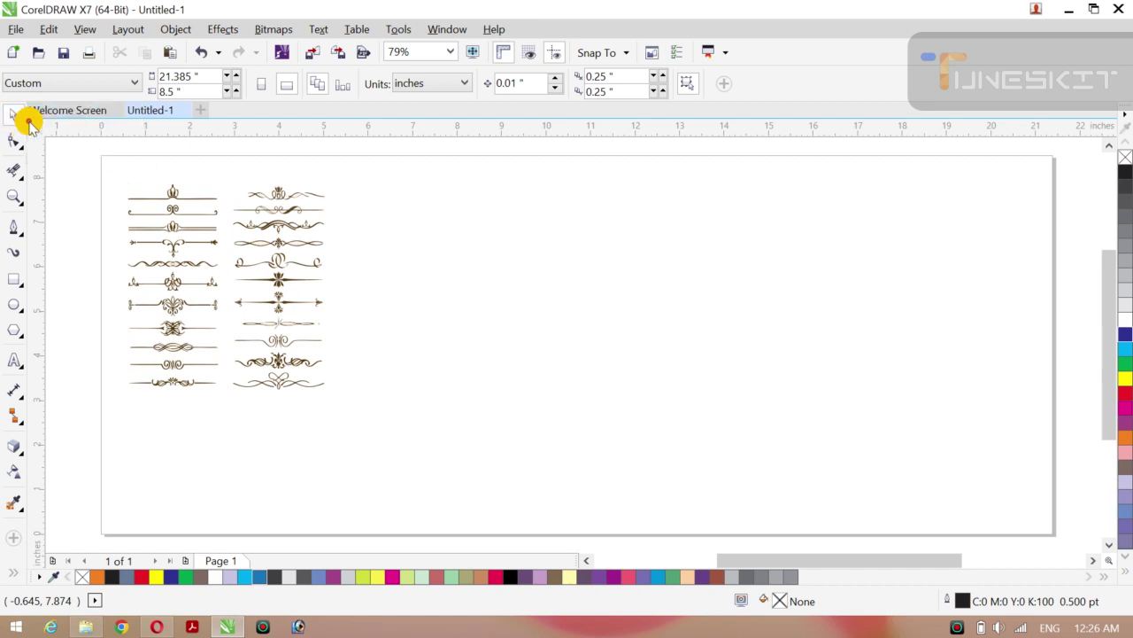
left_click(20, 144)
left_click(37, 141)
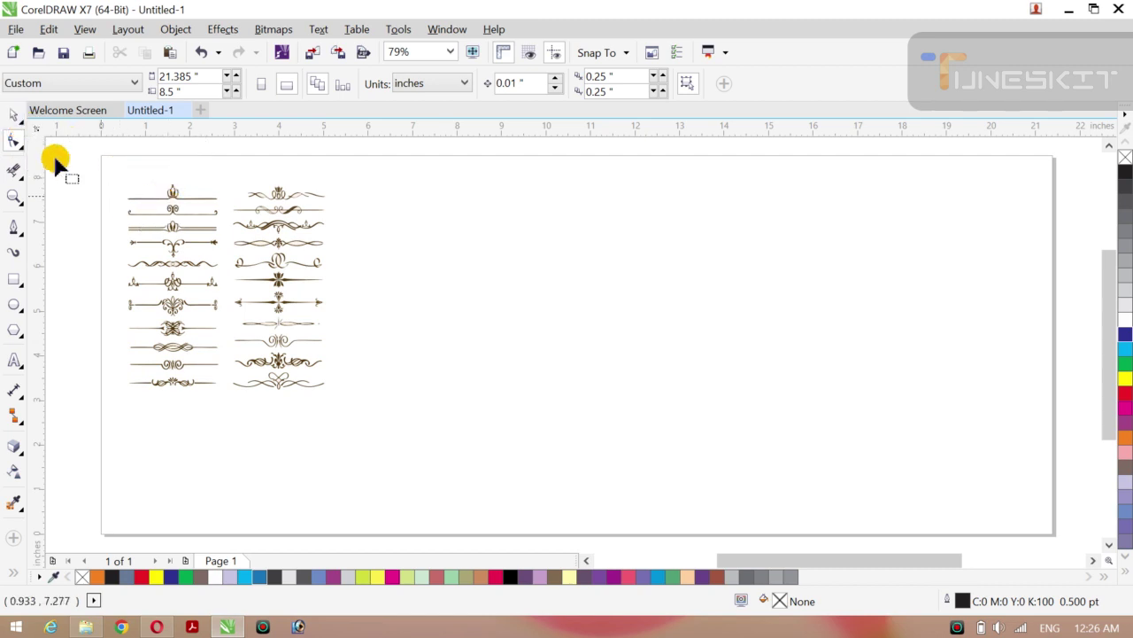
left_click(20, 122)
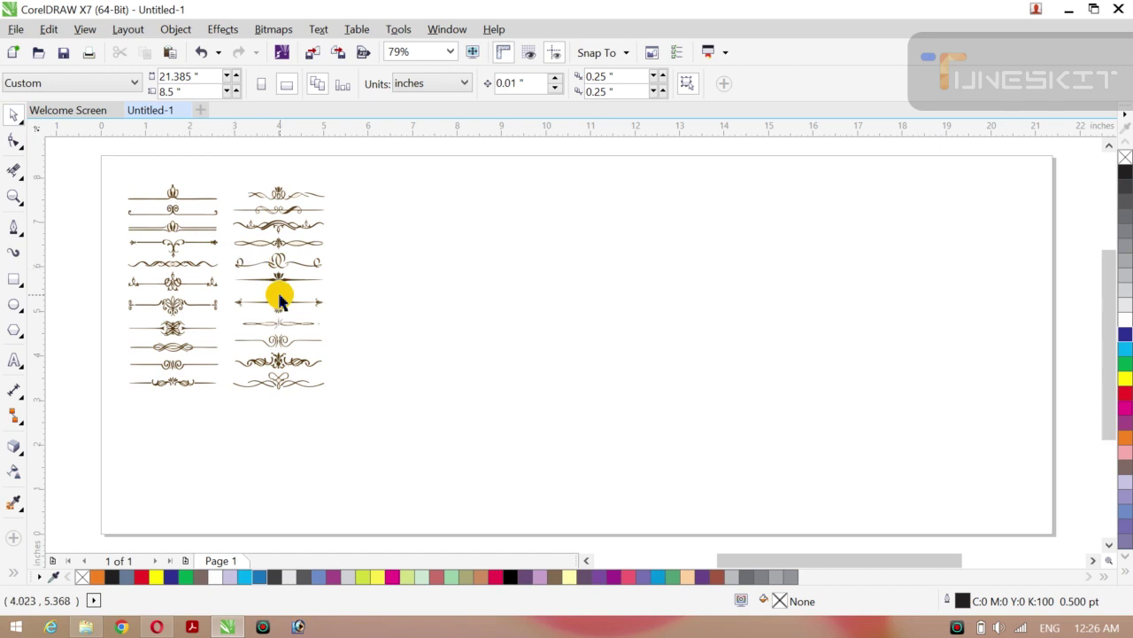
Step: Ungroup the group of divider ornaments into individual objects
left_click(183, 219)
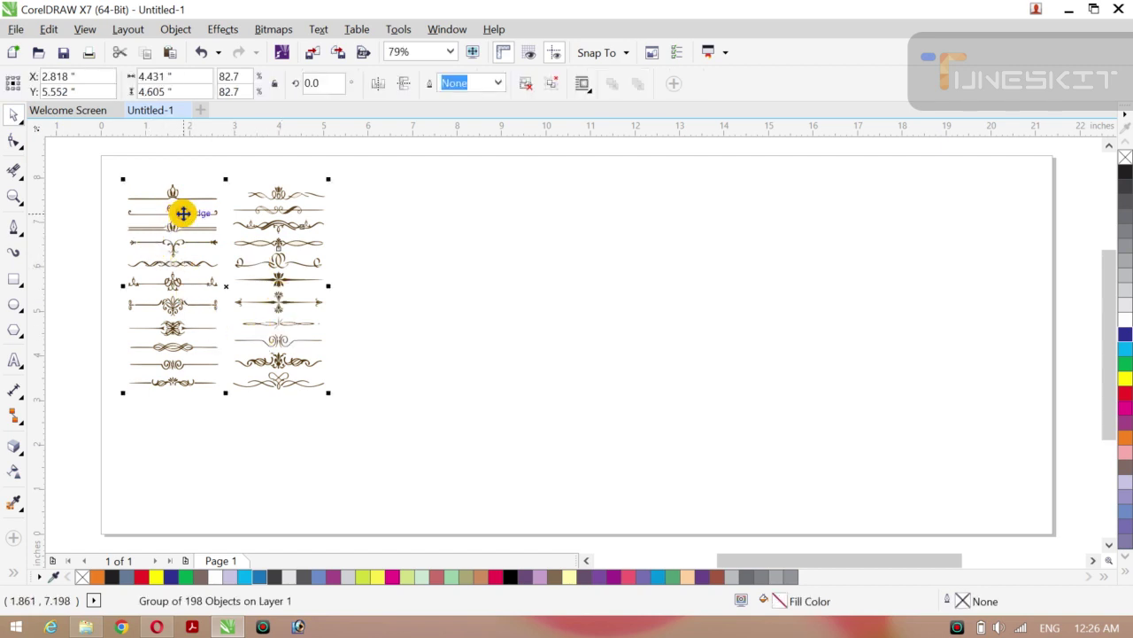
right_click(183, 213)
left_click(316, 159)
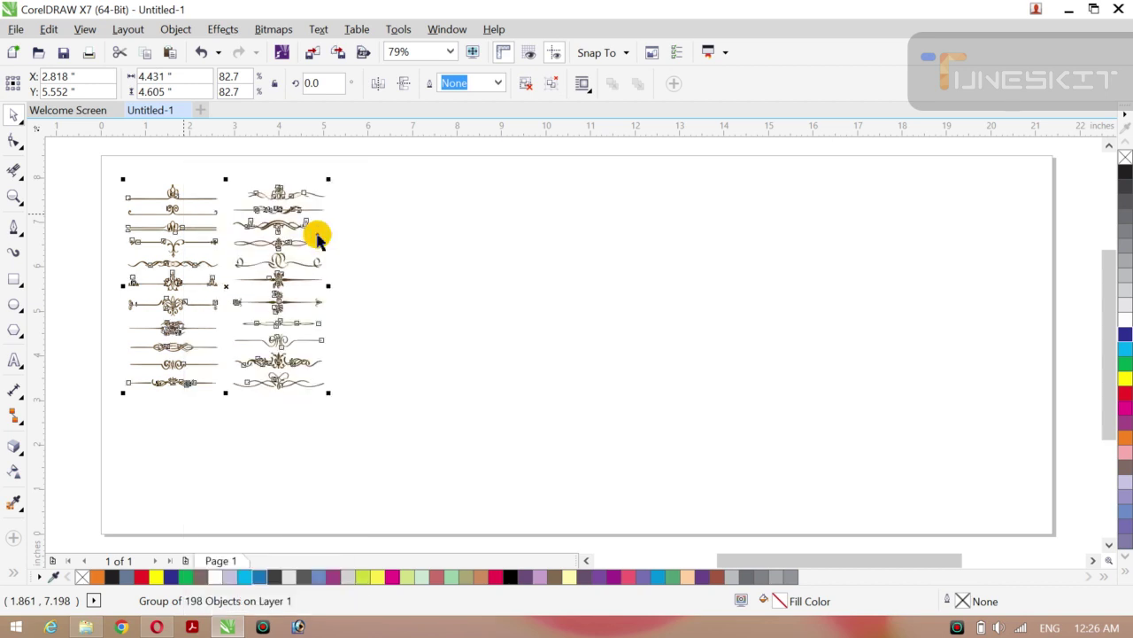
Step: Move the second divider of the first column out to the upper middle of the page
left_click_drag(76, 205, 222, 223)
left_click(174, 204)
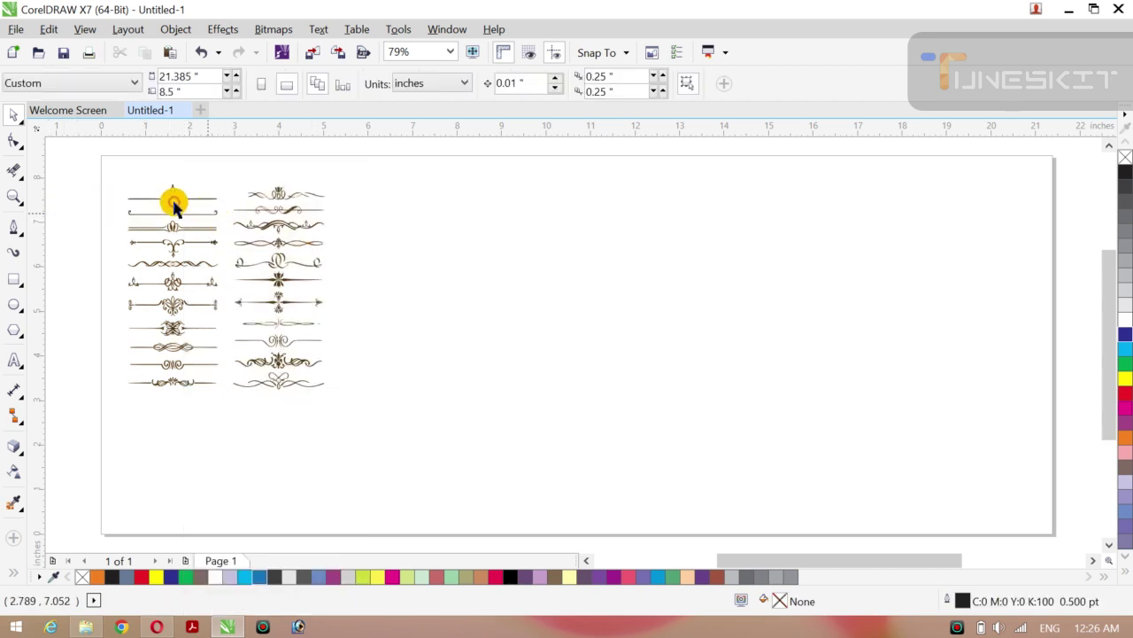
left_click(164, 212)
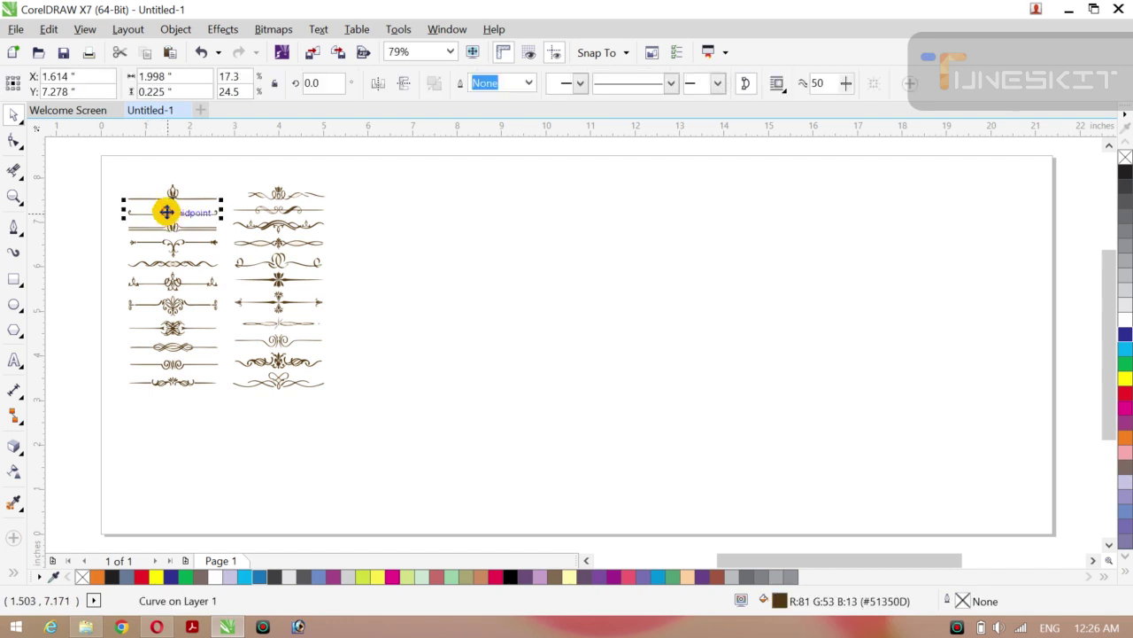
left_click_drag(167, 211, 584, 238)
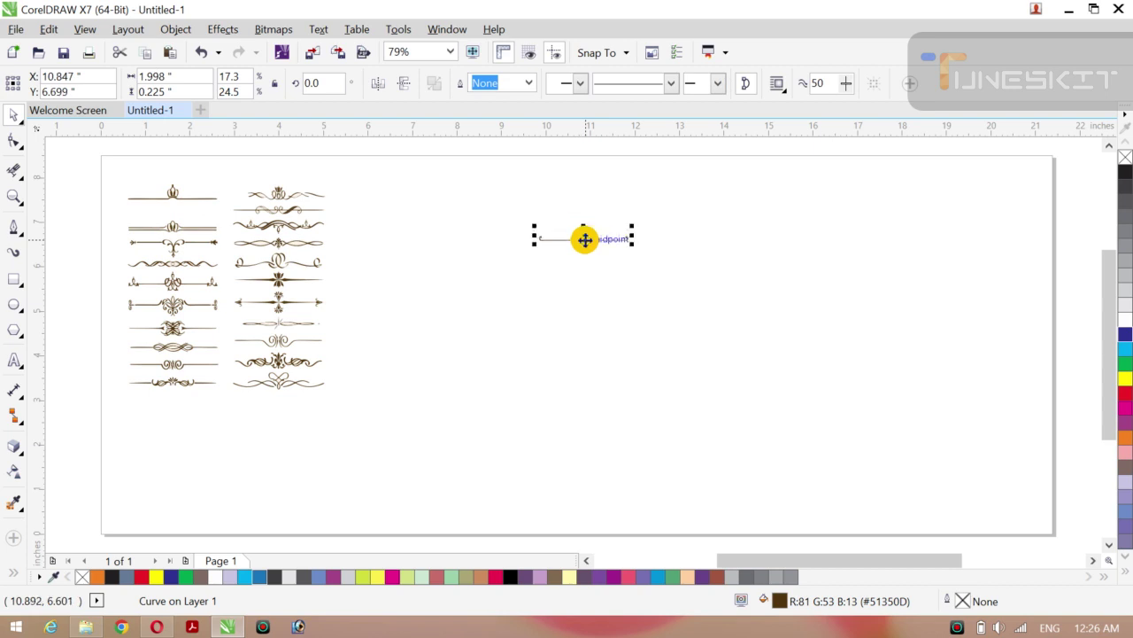
left_click(615, 299)
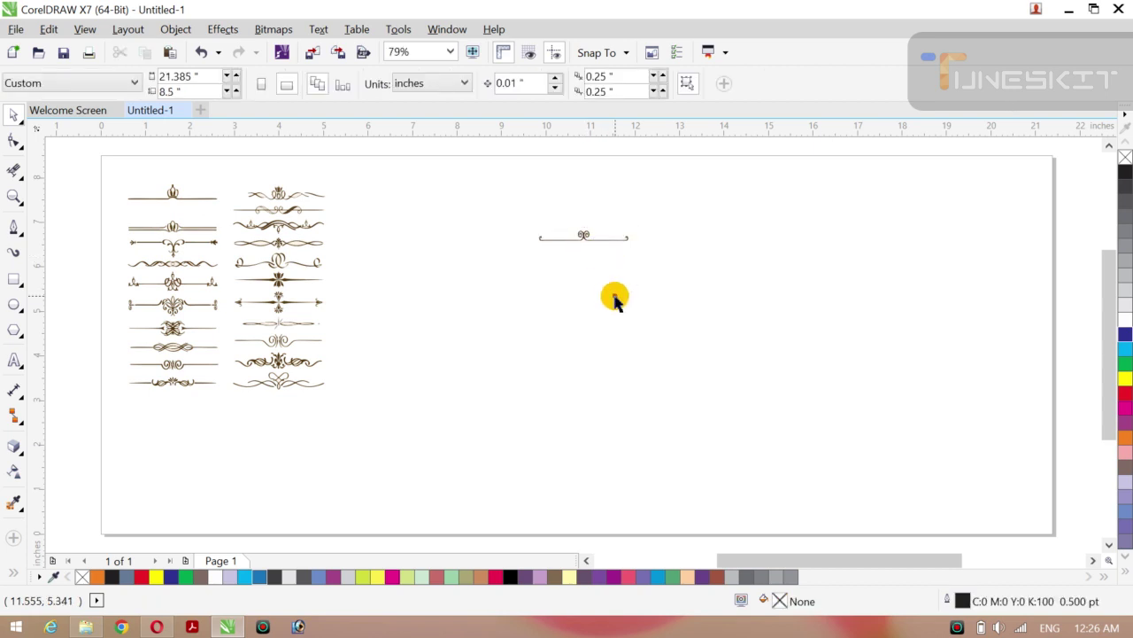
Step: Try to place a vertically mirrored copy of the separated scroll divider above it
left_click(582, 235)
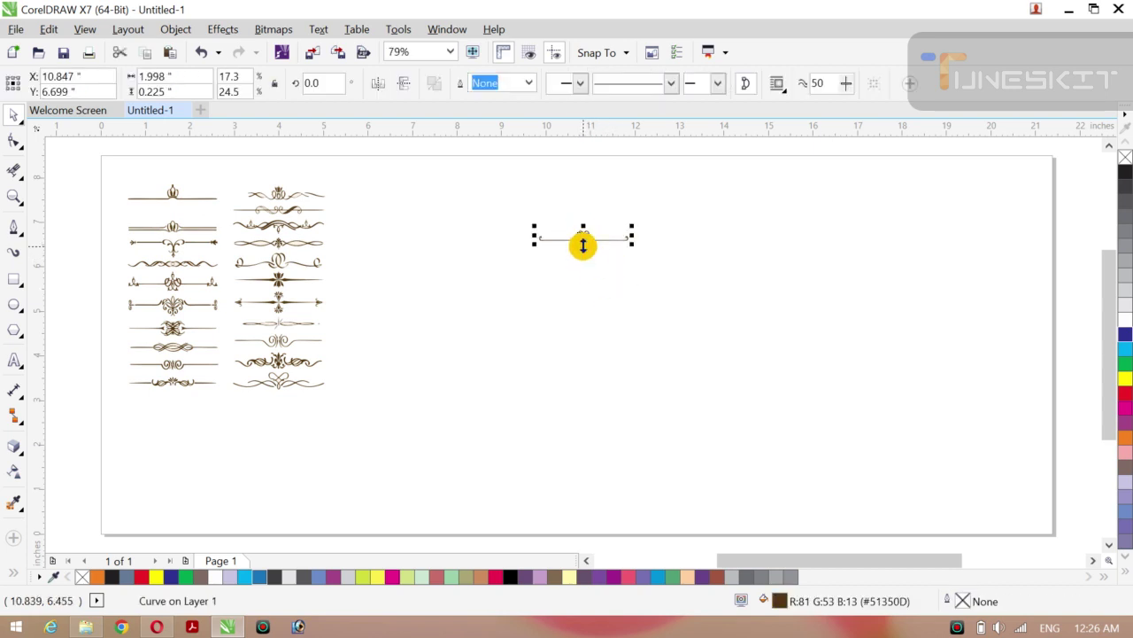
left_click_drag(582, 245, 580, 222)
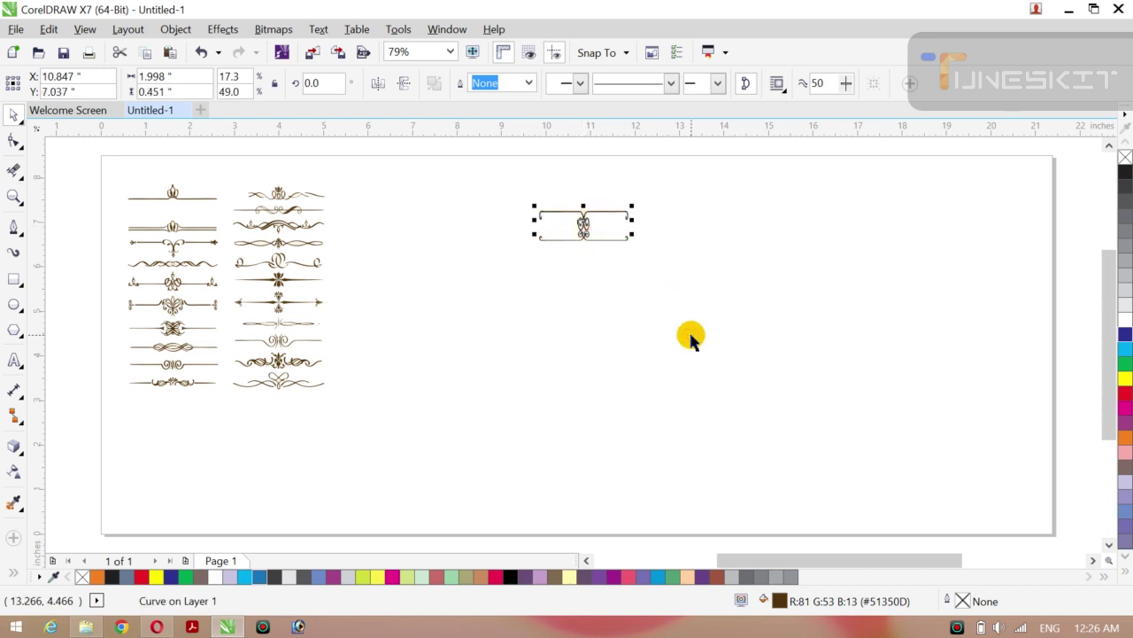
key("ctrl+z")
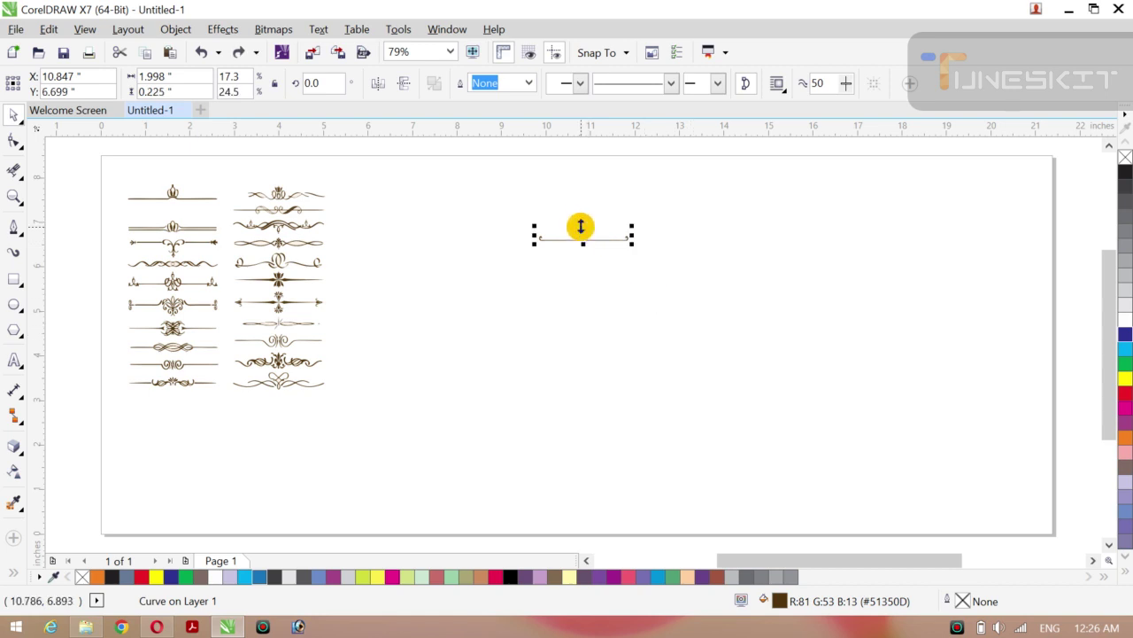
Step: Mirror a copy of the scroll divider downward and nudge the copy down to leave a narrow gap between the two lines
left_click_drag(581, 235, 579, 245)
left_click(739, 310)
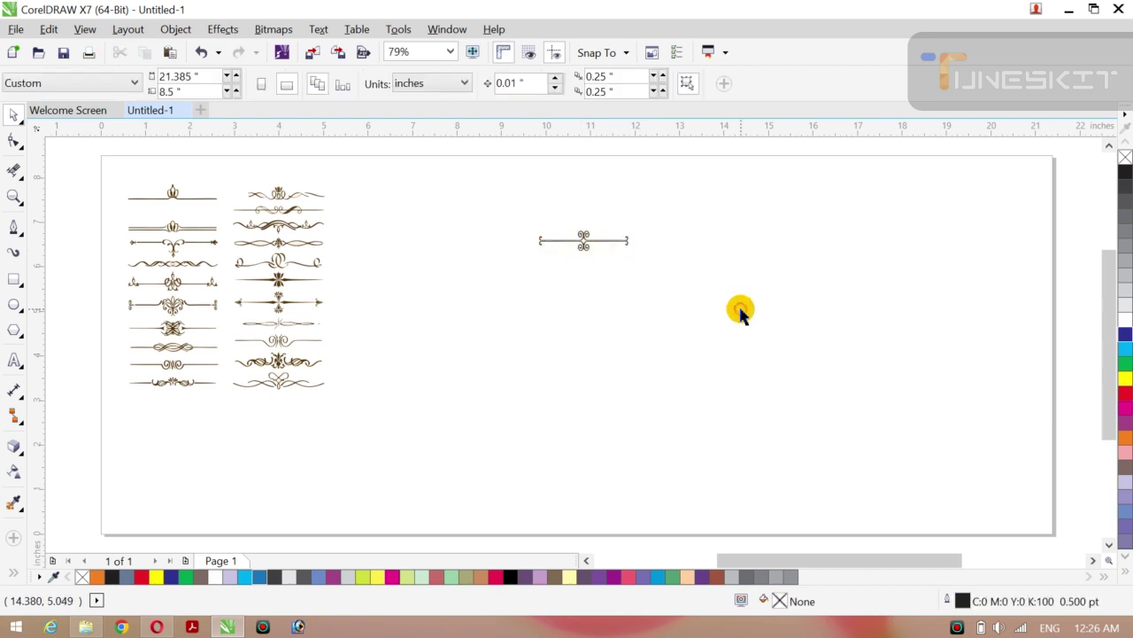
left_click(589, 250)
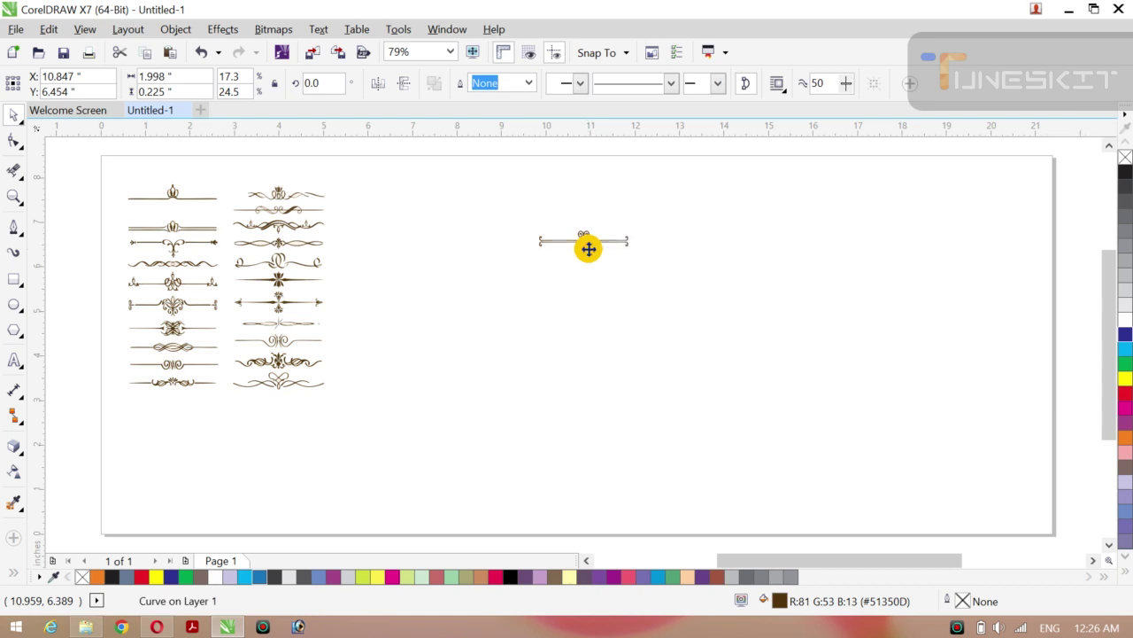
left_click(530, 256)
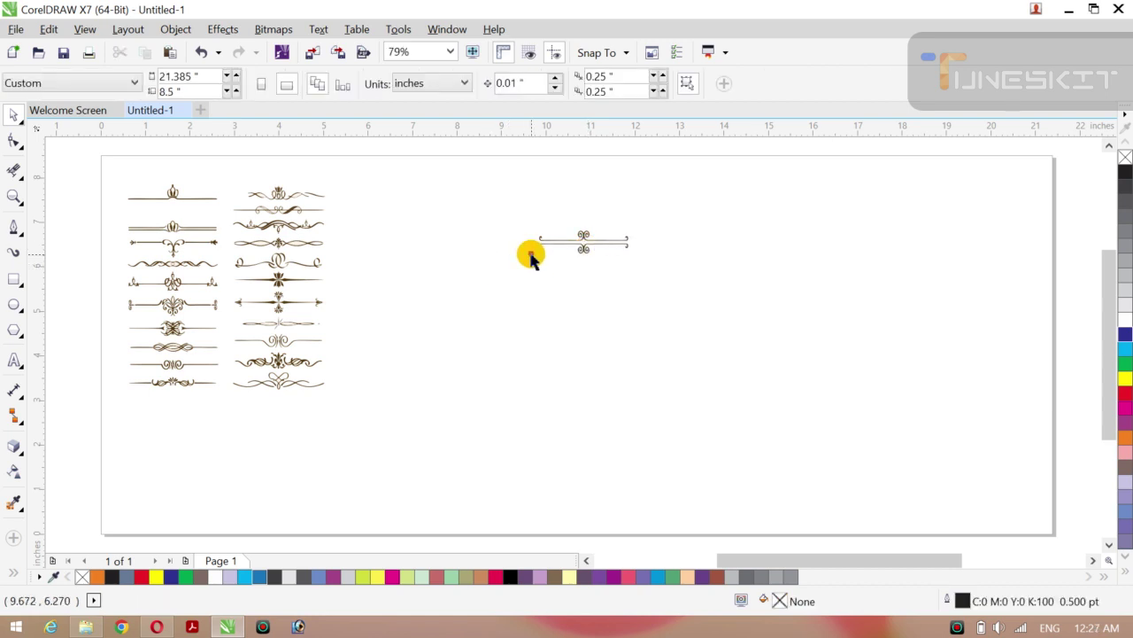
Step: Move the original and mirrored scroll dividers together to the page's upper-right corner and group them
left_click_drag(493, 208, 675, 291)
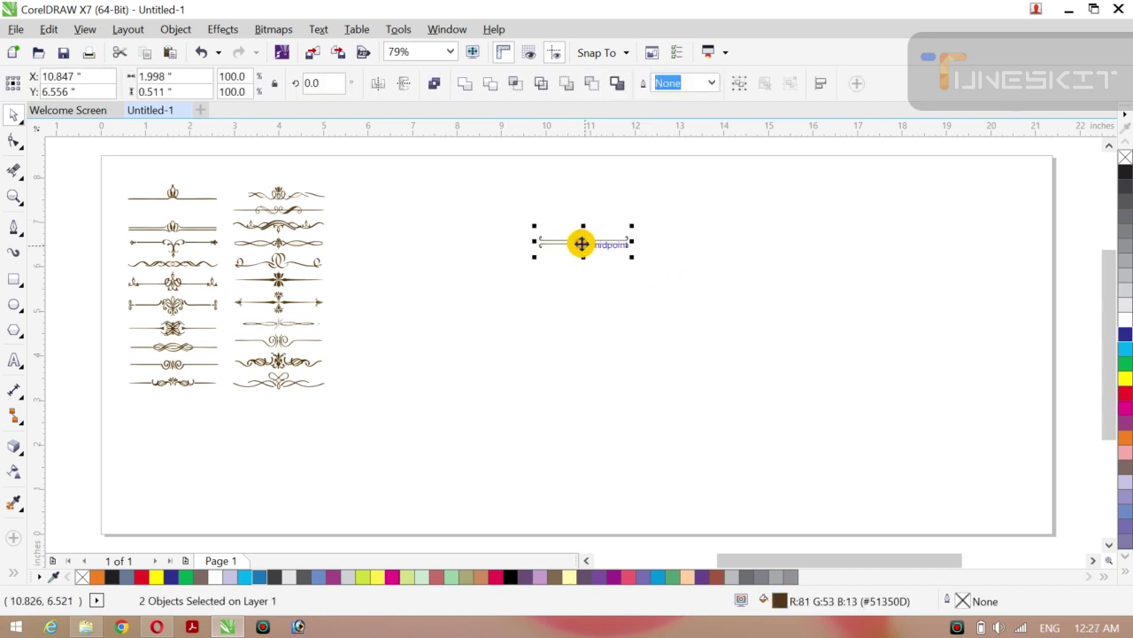
left_click_drag(581, 243, 967, 206)
left_click(974, 270)
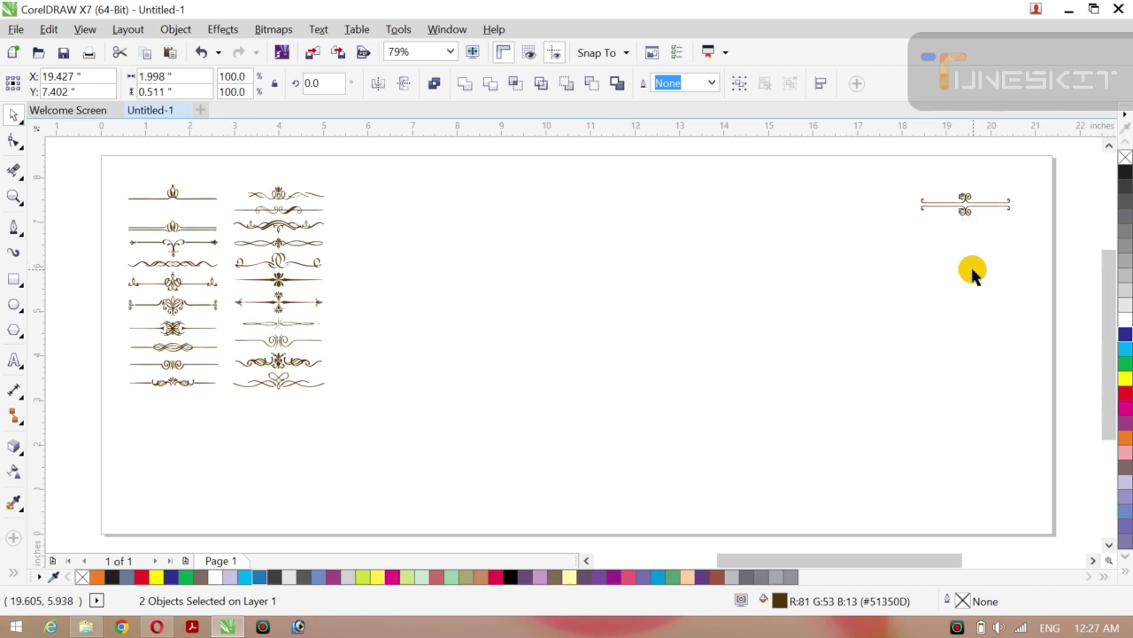
left_click_drag(899, 177, 1042, 245)
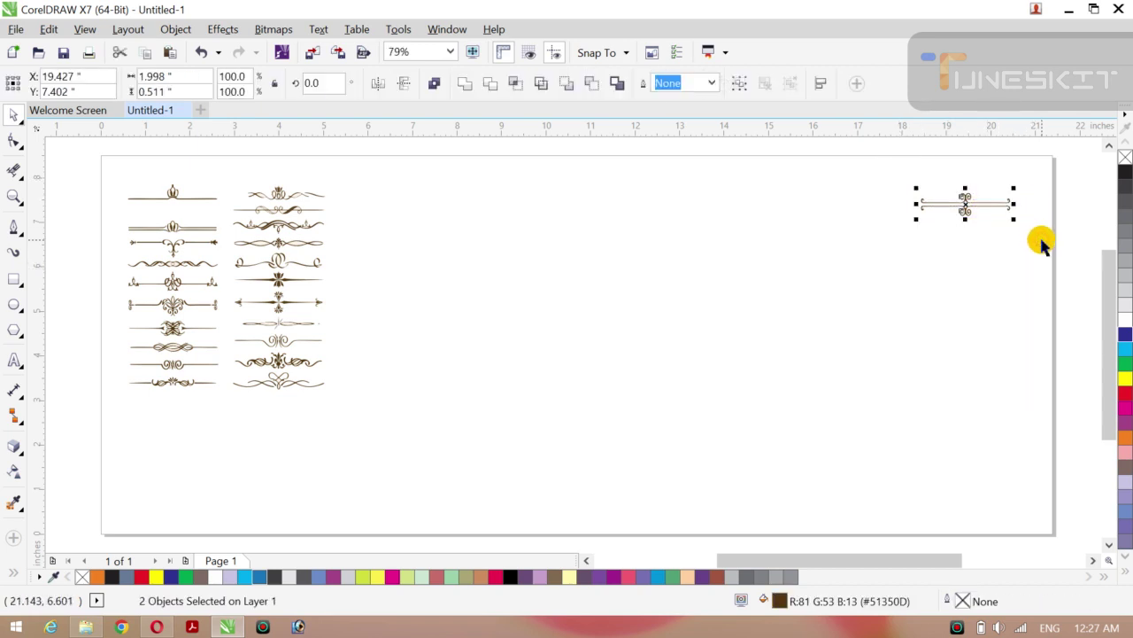
key("ctrl+g")
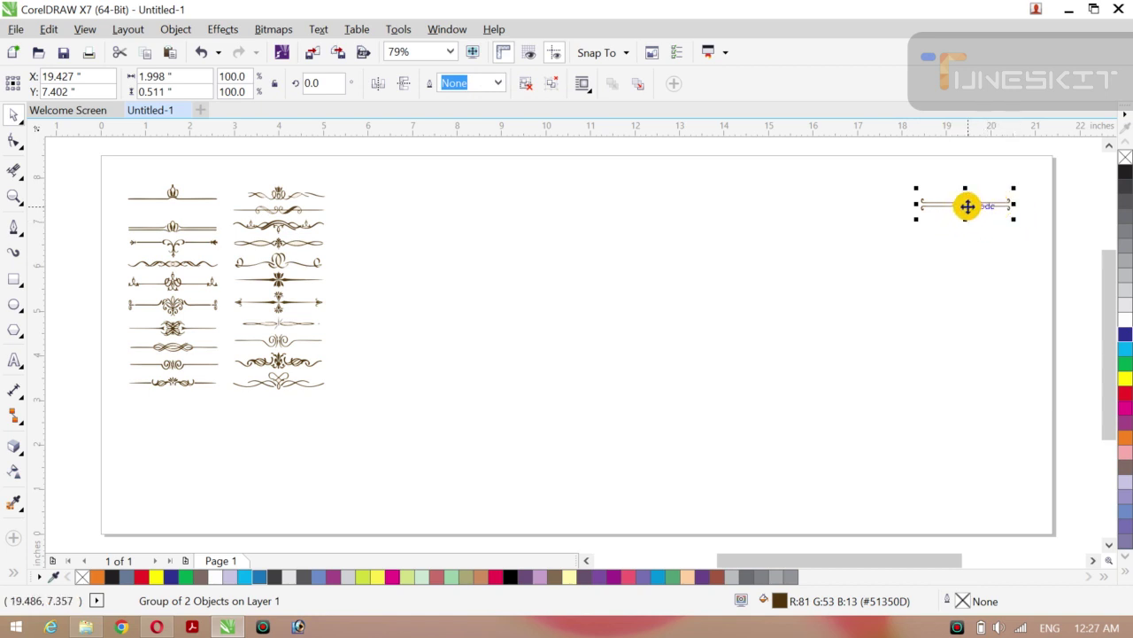
Step: Place a copy of the grouped double divider to the left of the original, leaving a small gap between them
left_click_drag(967, 206, 880, 206)
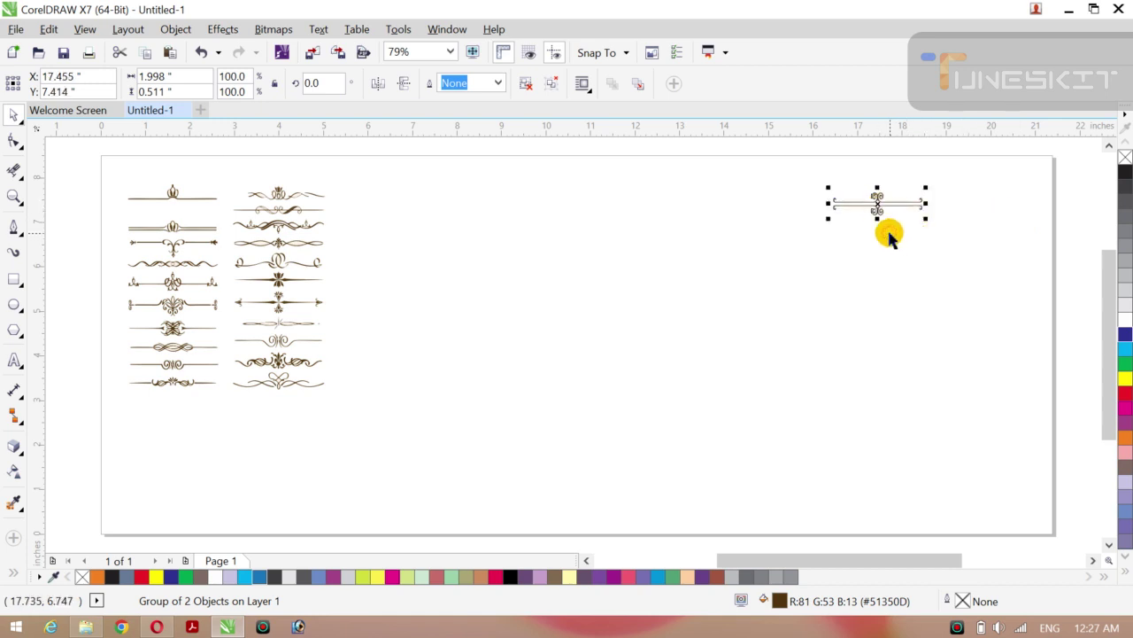
key("ctrl+z")
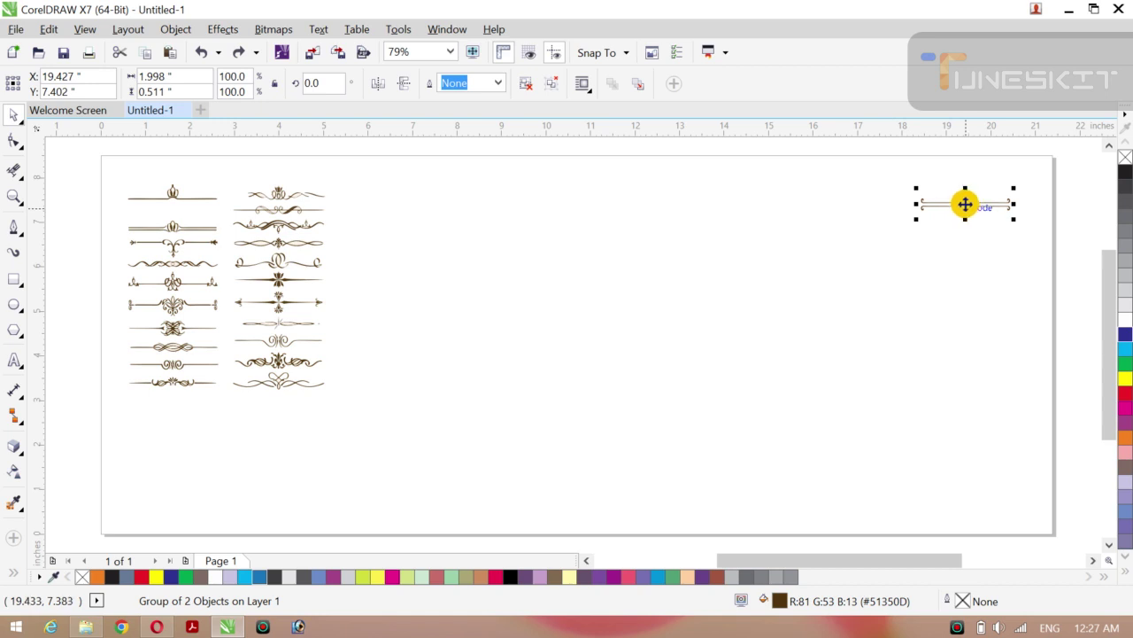
left_click_drag(965, 204, 848, 205)
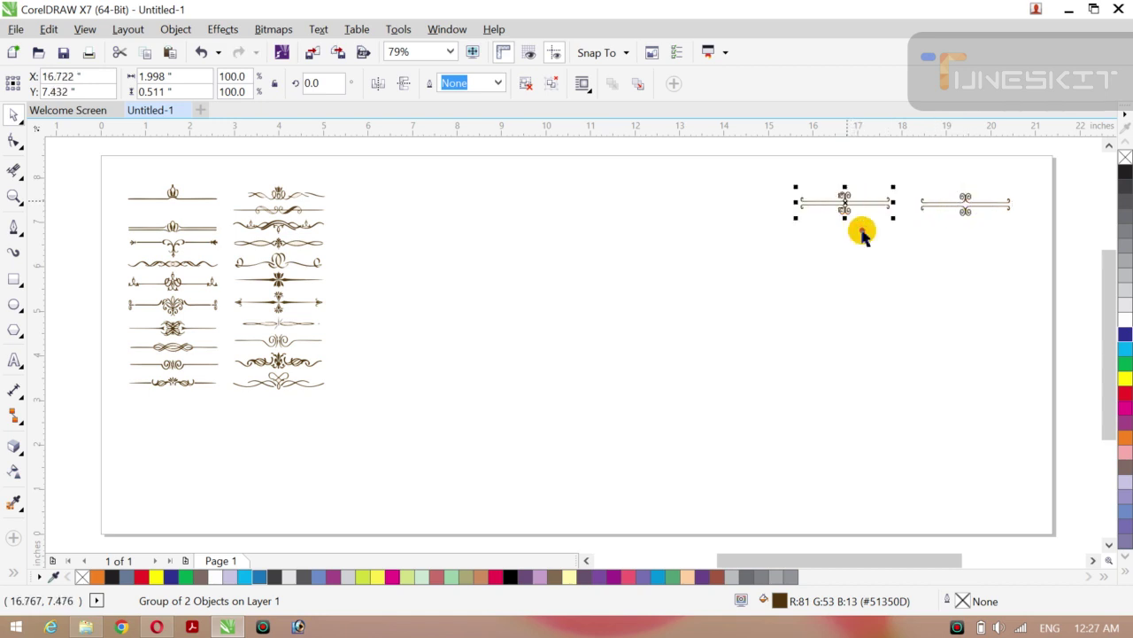
left_click(835, 274)
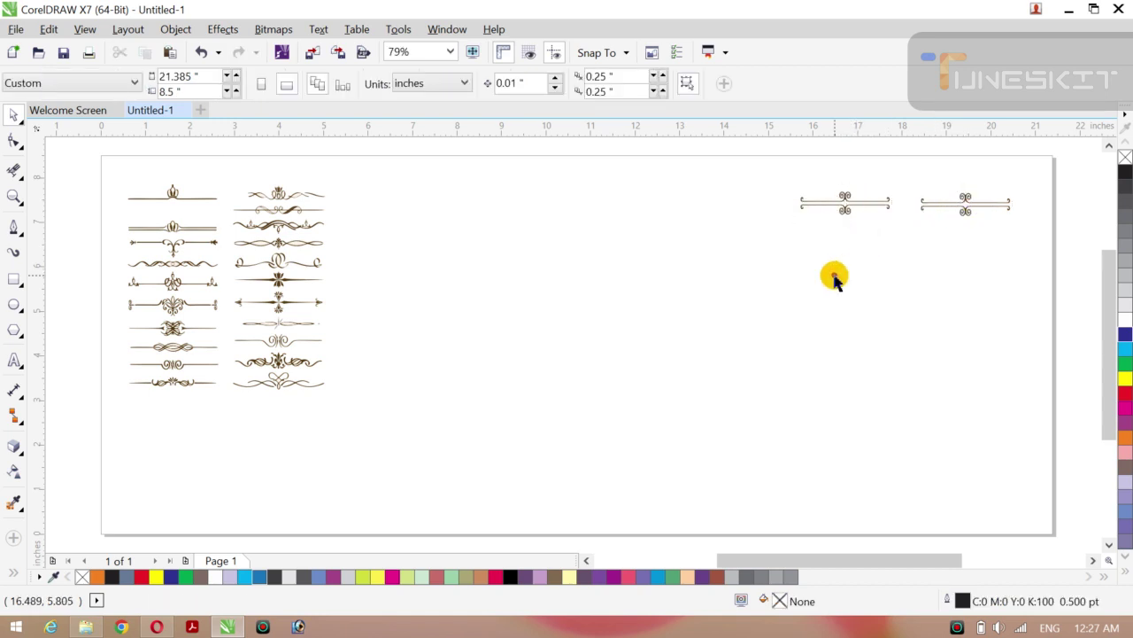
Step: Move the left double divider toward the right one until their curled ends overlap
left_click(888, 209)
left_click(886, 240)
key("z")
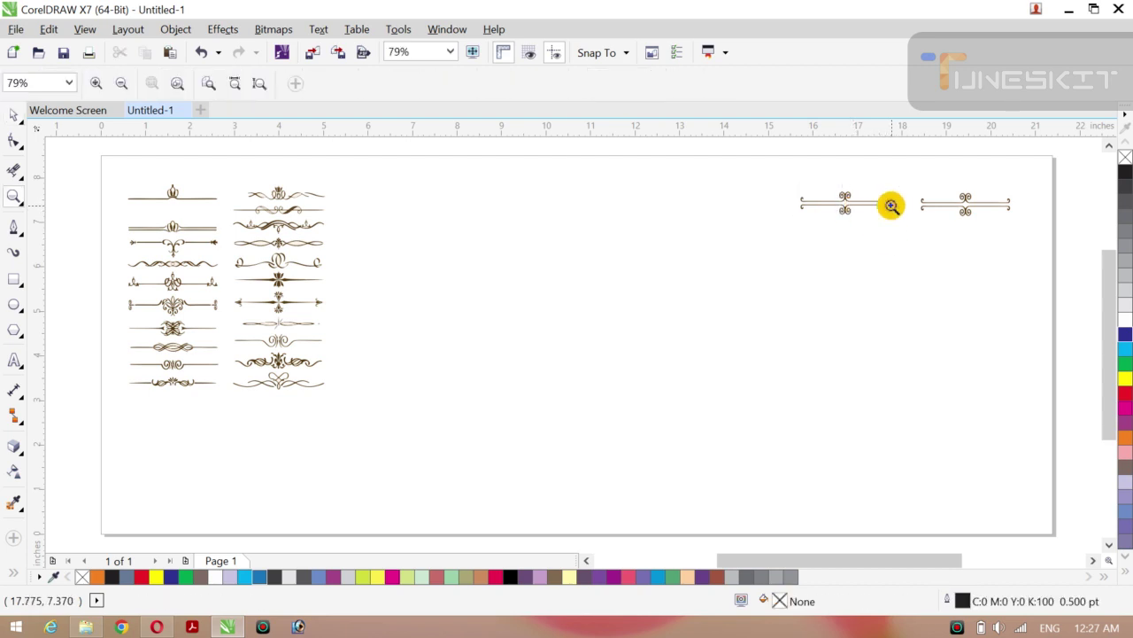
left_click_drag(870, 185, 947, 253)
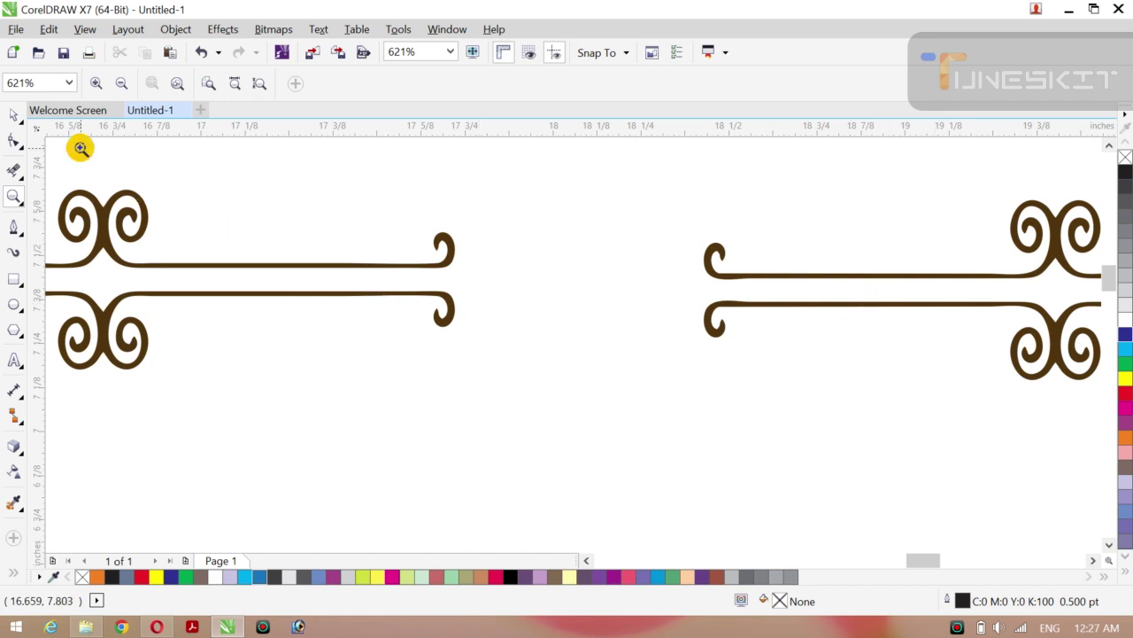
left_click(22, 127)
left_click(39, 111)
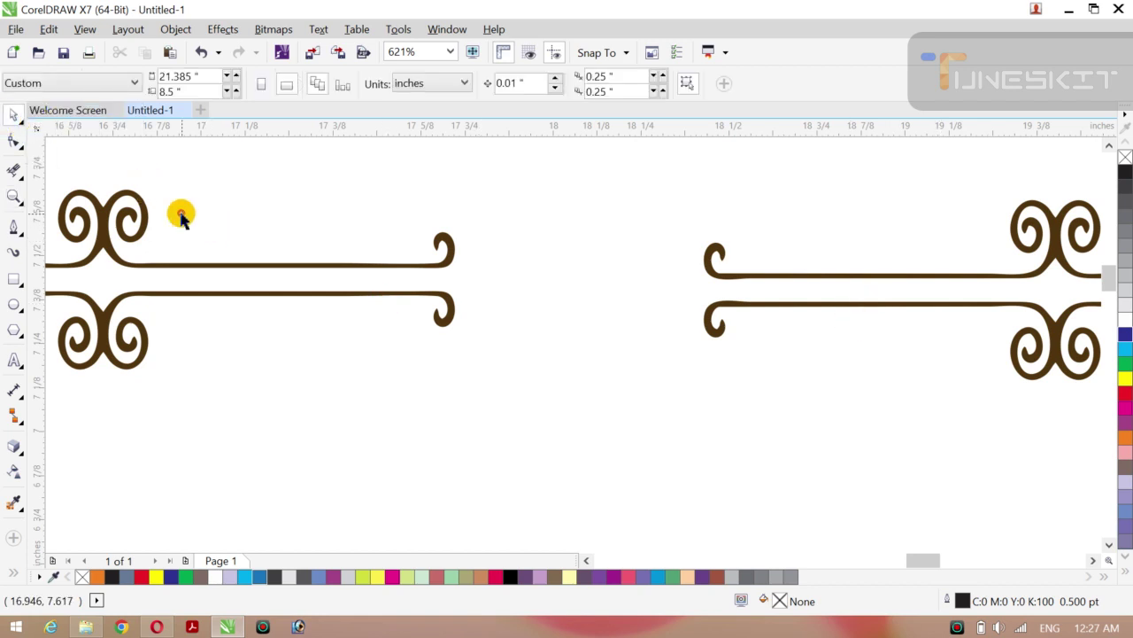
left_click(253, 294)
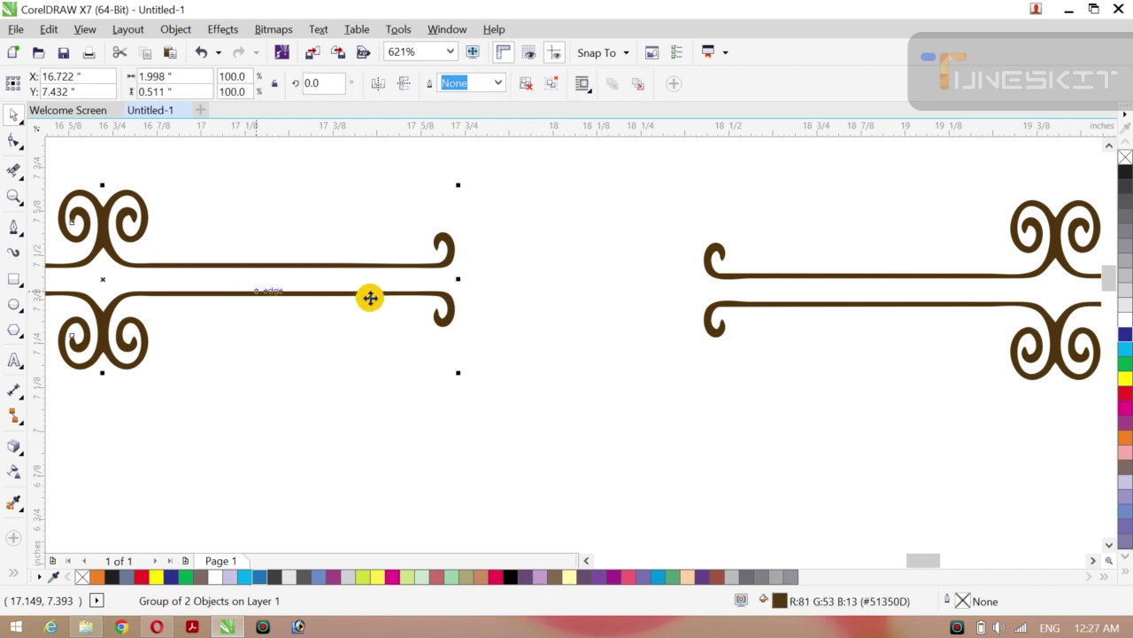
left_click_drag(453, 257, 724, 265)
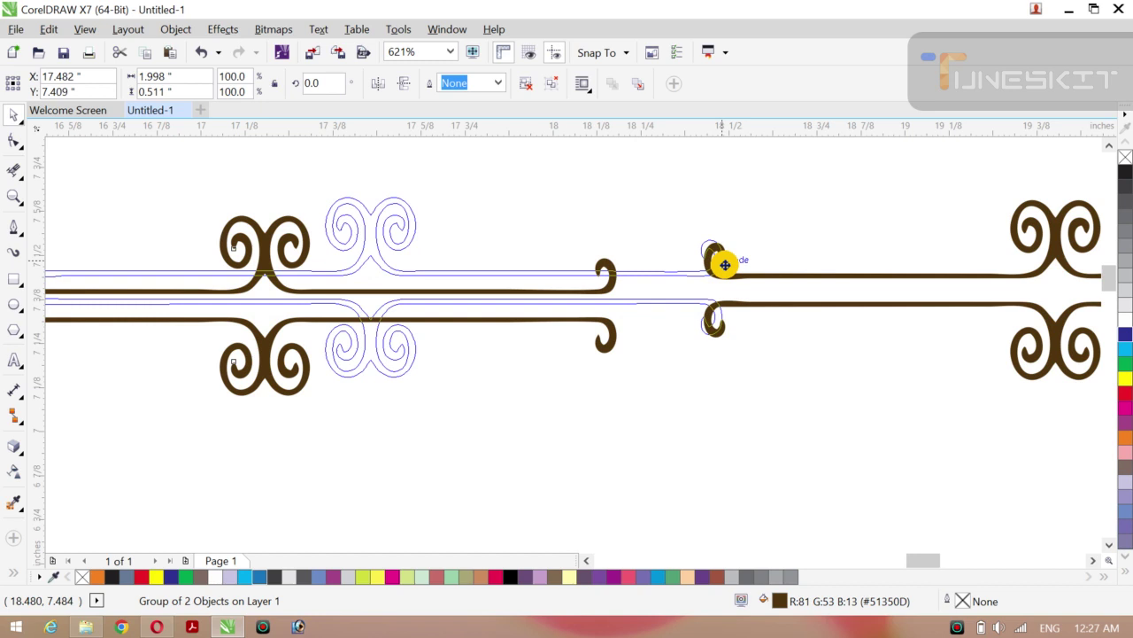
left_click_drag(725, 266, 724, 263)
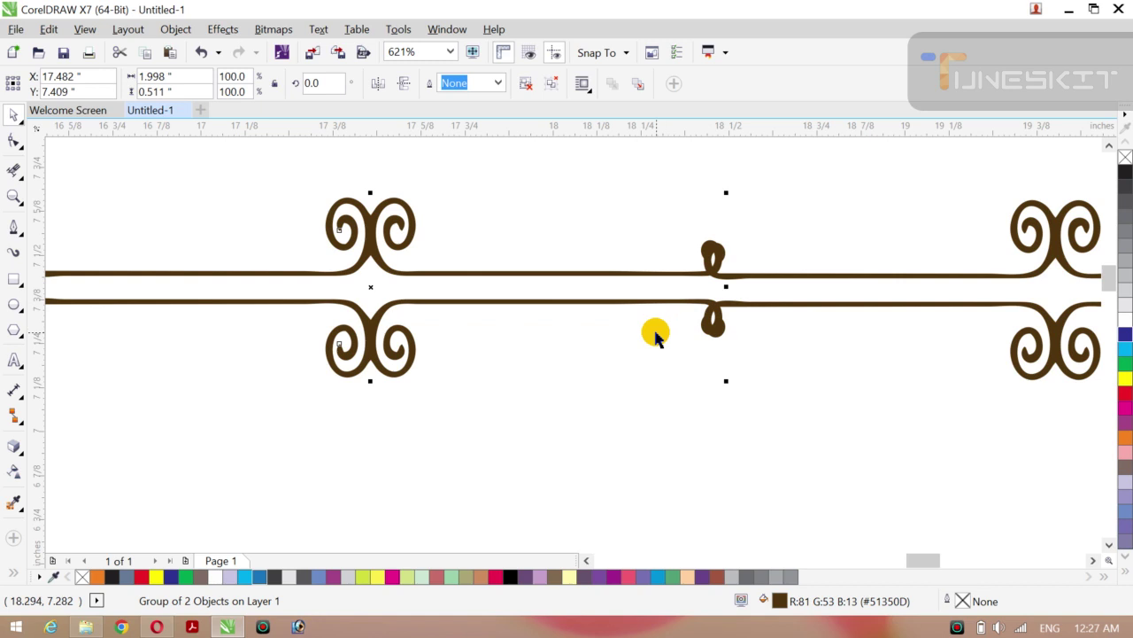
Step: Nudge the left double divider until its lines align with the right divider and the curled ends form closed loops
key("Right")
key("Right")
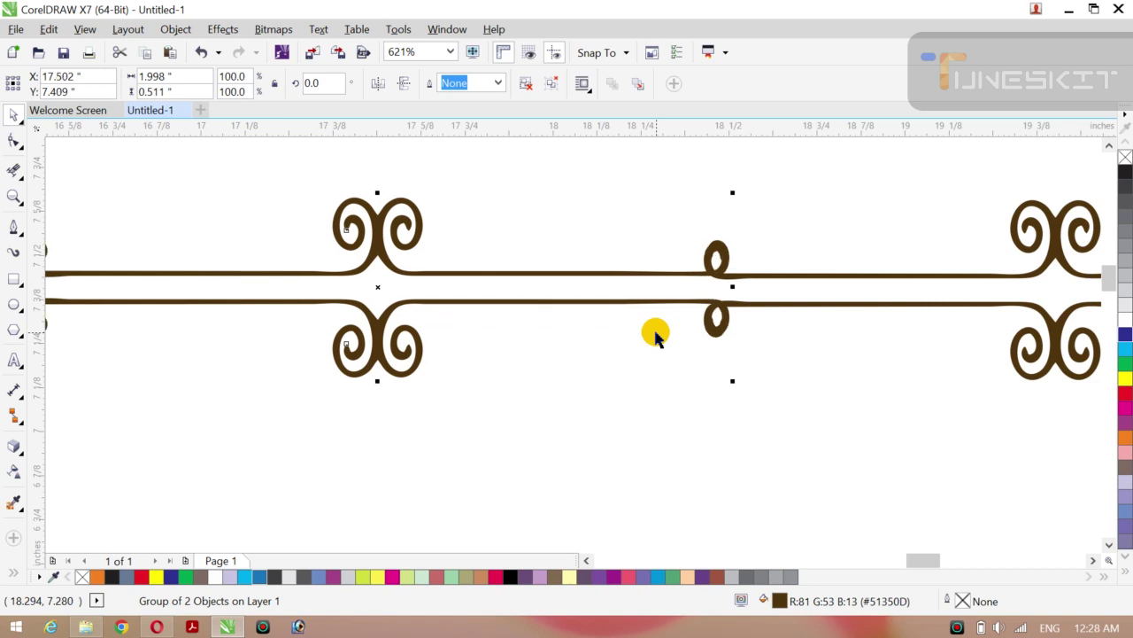
key("Down")
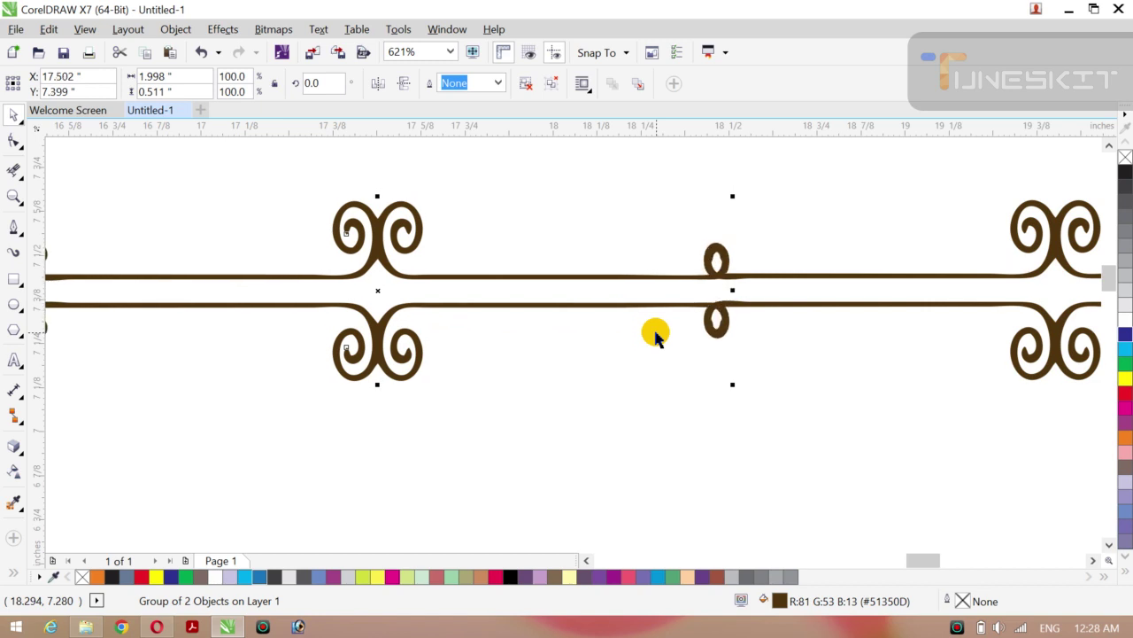
key("Left")
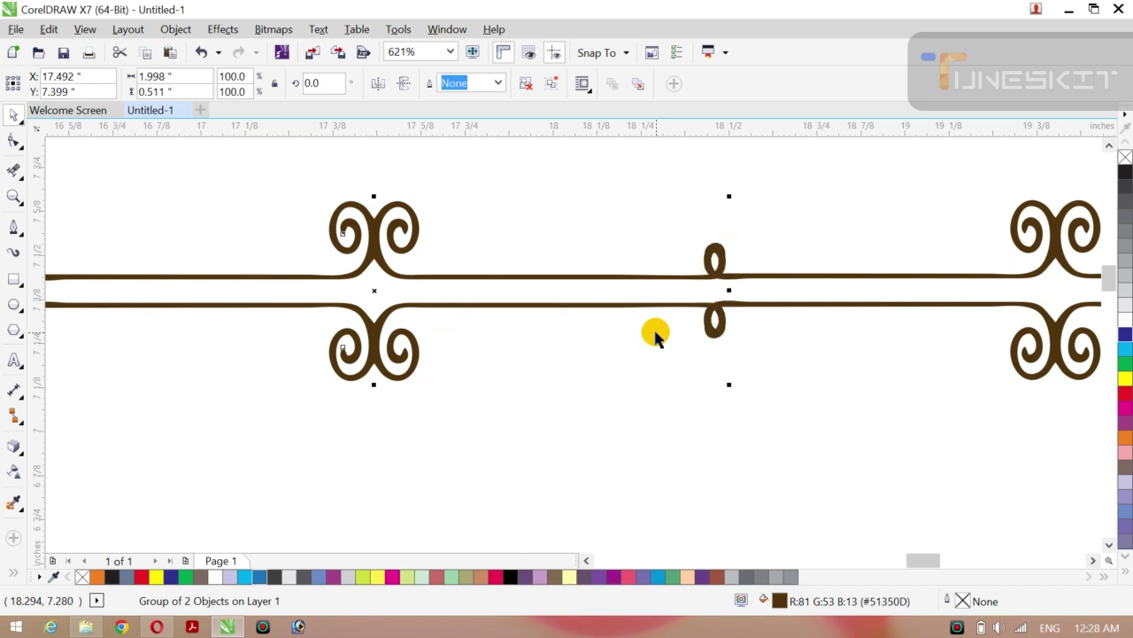
key("Down")
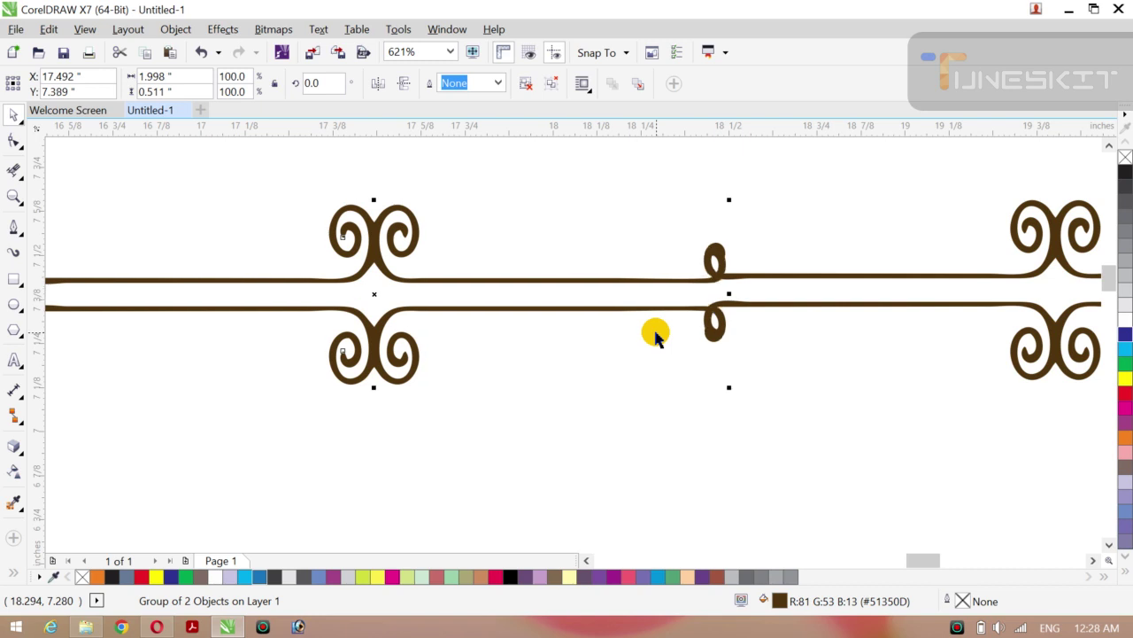
key("Up")
key("Right")
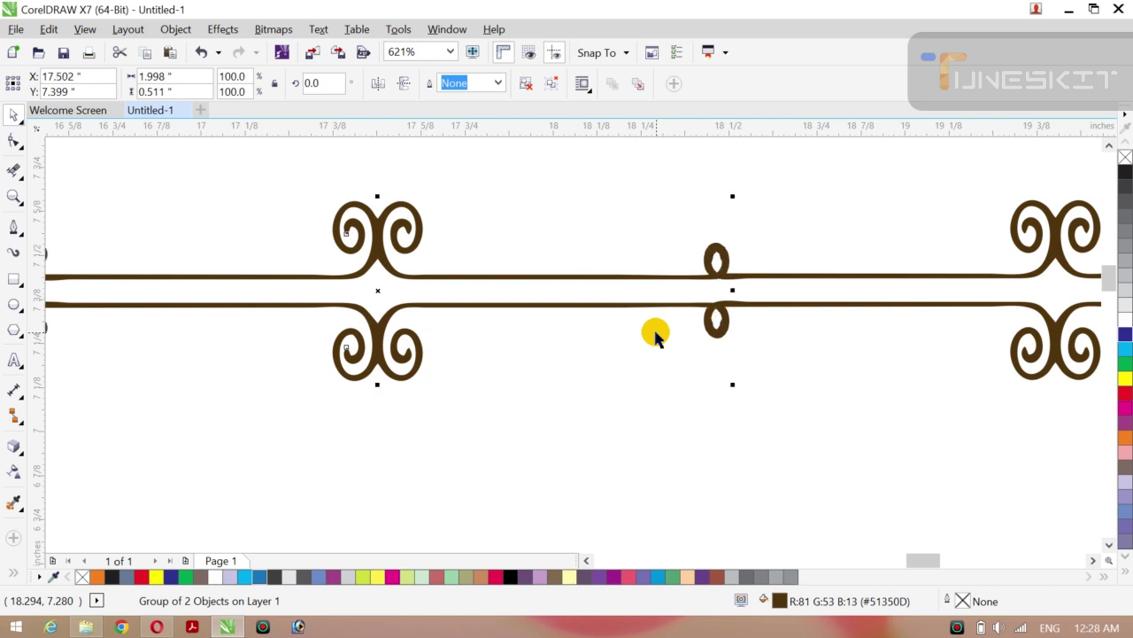
key("Right")
key("Left")
key("Left")
key("Up")
key("Right")
key("Down")
key("Right")
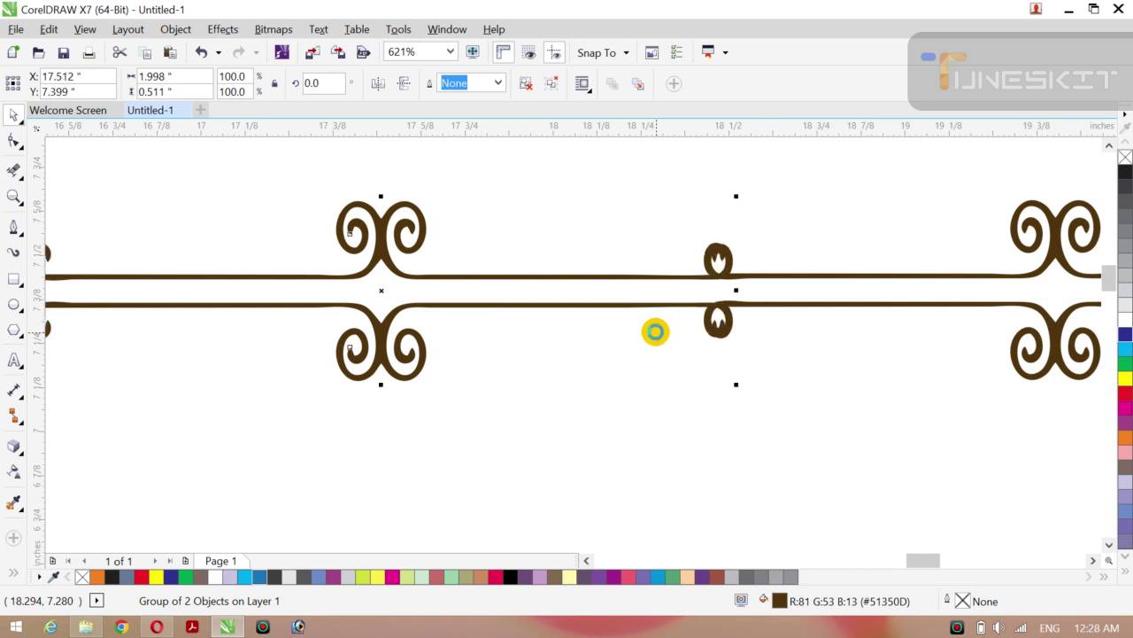
key("Up")
key("Left")
key("Down")
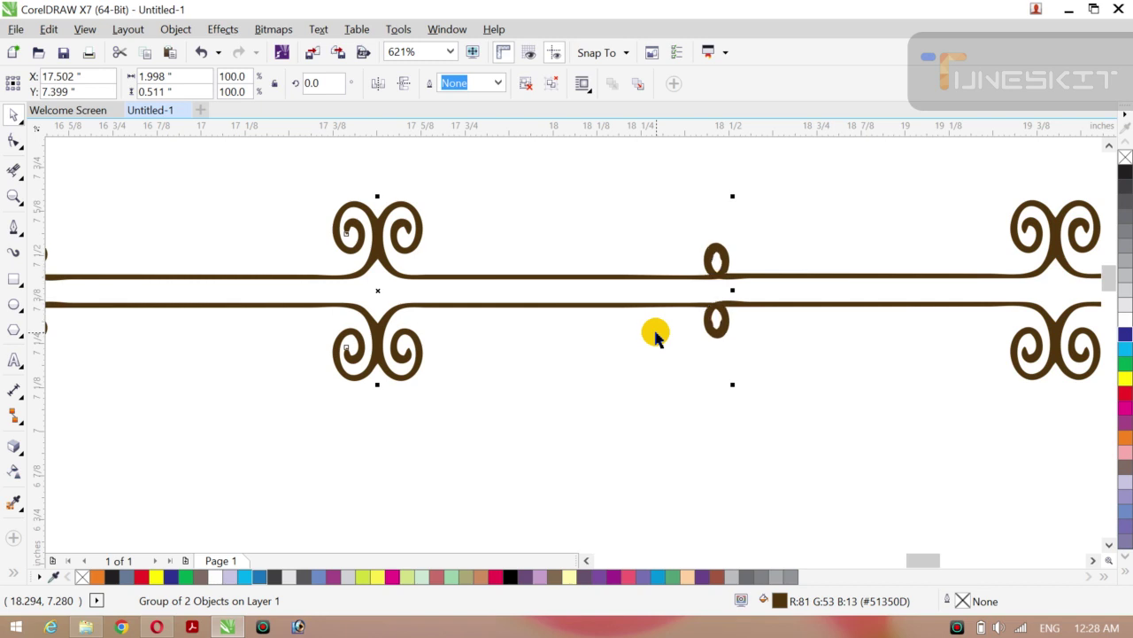
Step: Weld the two double dividers into a single curve and shift it slightly left and down
left_click(536, 222)
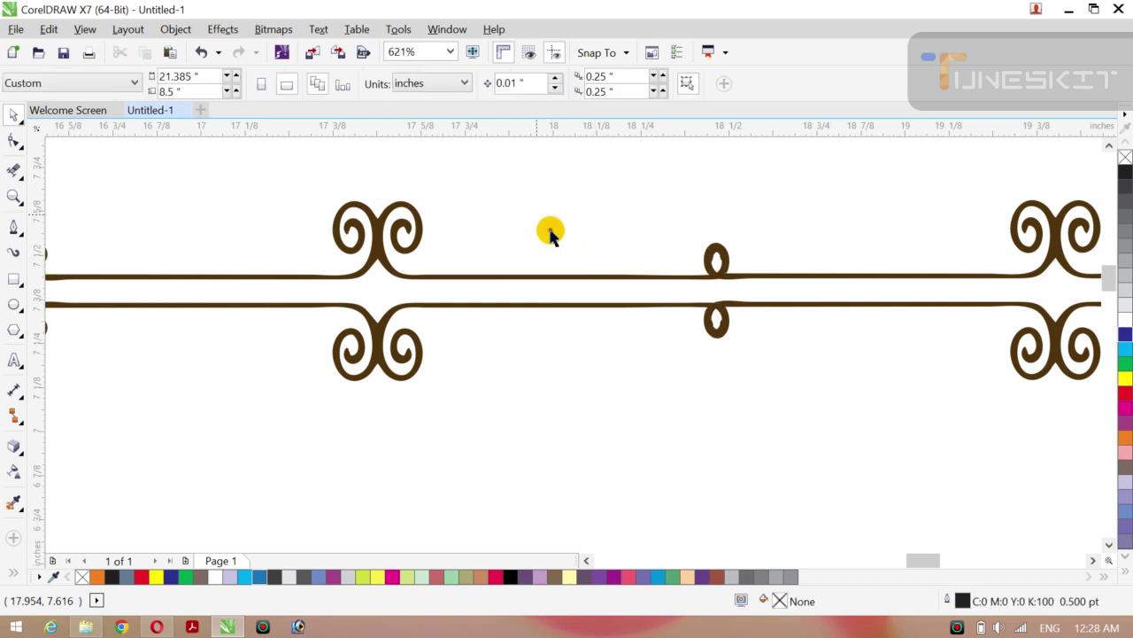
left_click(608, 305)
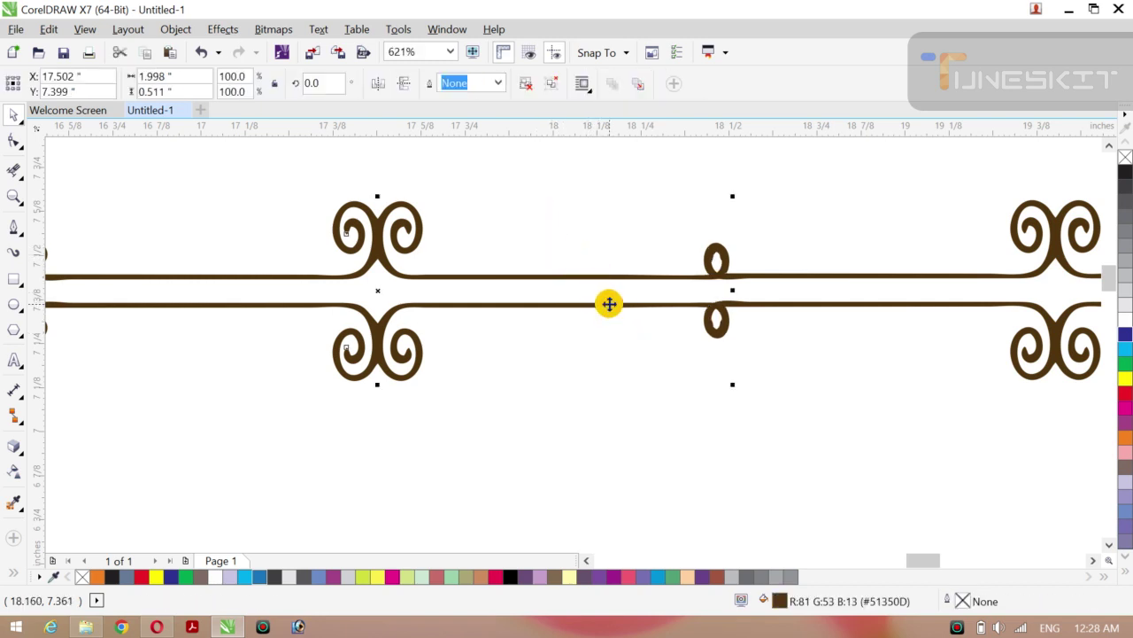
left_click(857, 306, "shift")
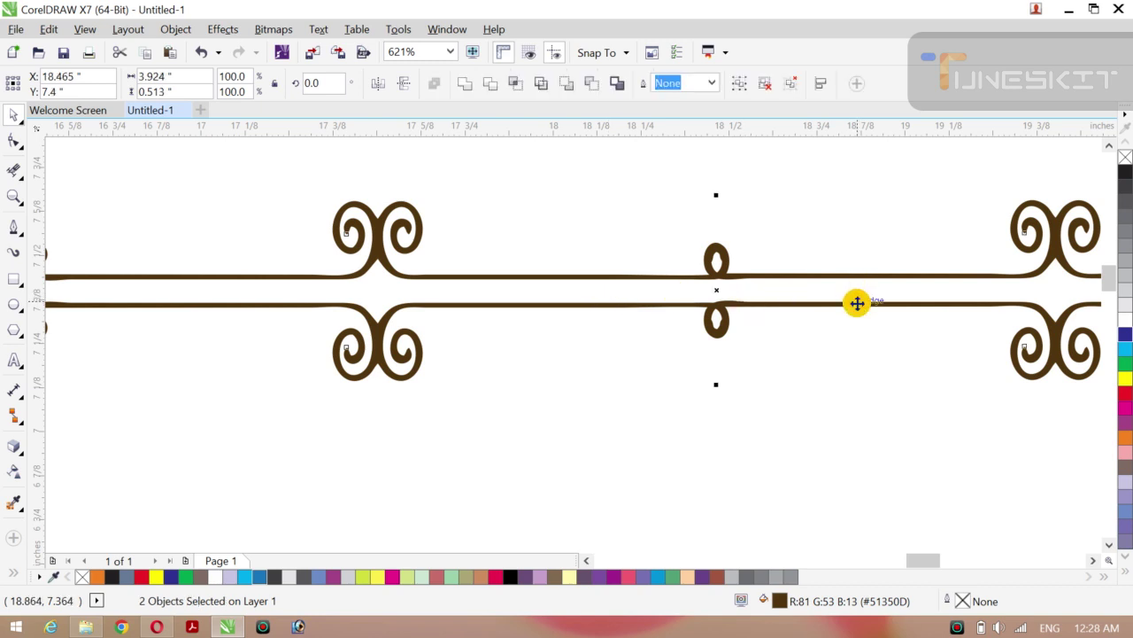
left_click(467, 83)
left_click(678, 271)
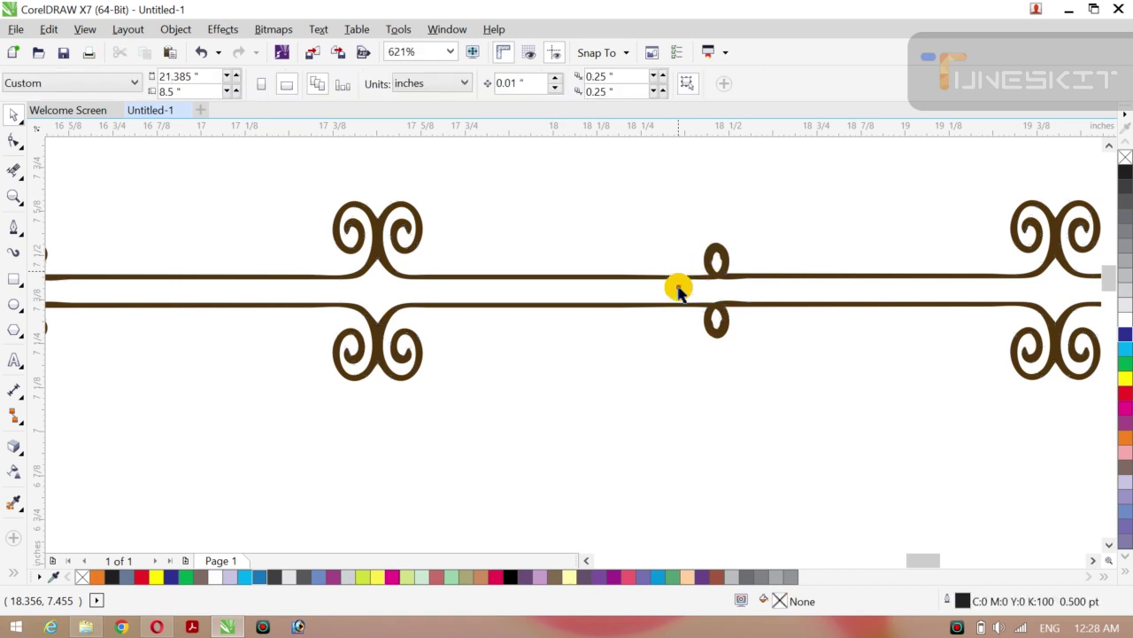
left_click(715, 324)
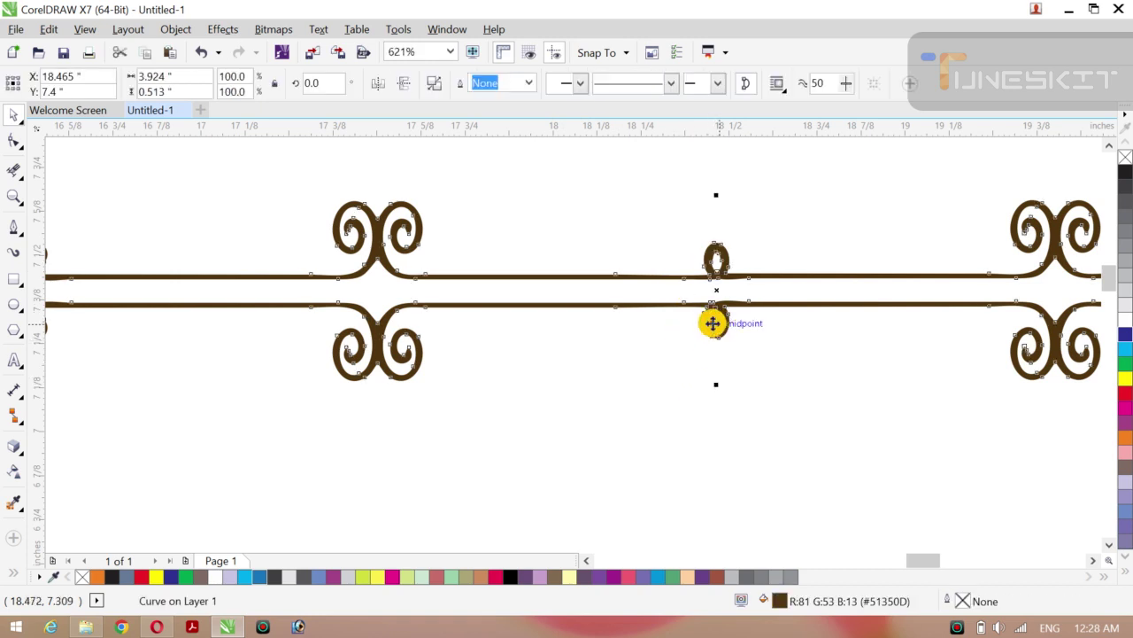
left_click_drag(684, 325, 678, 324)
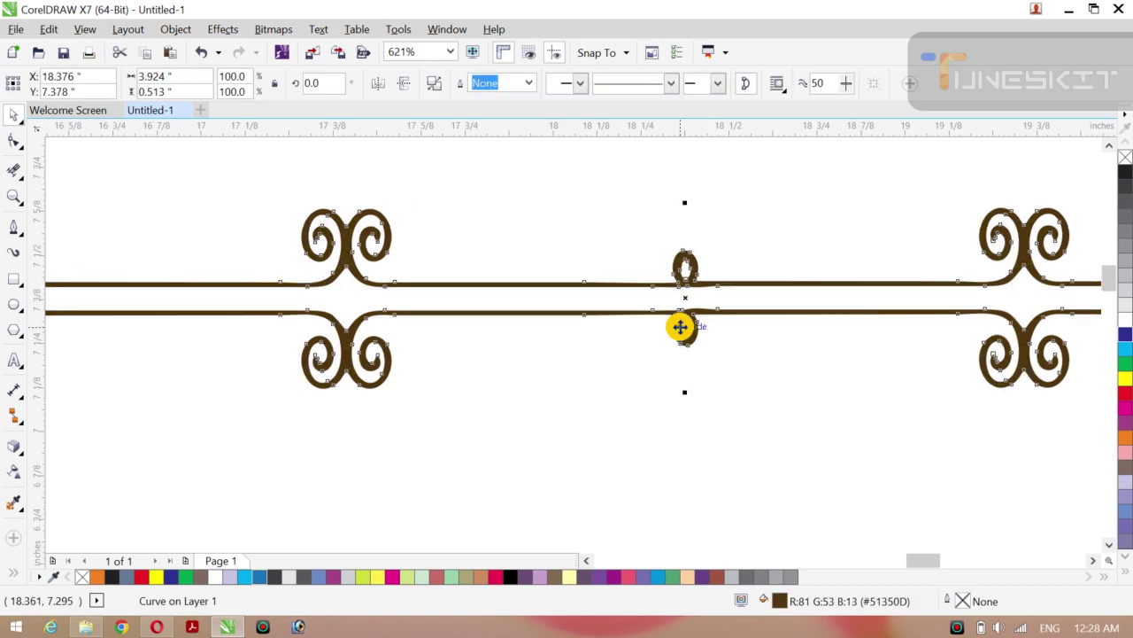
left_click(669, 378)
Step: Undo the weld and the last position changes, then move the left double divider away from the right one to leave a gap
key("z")
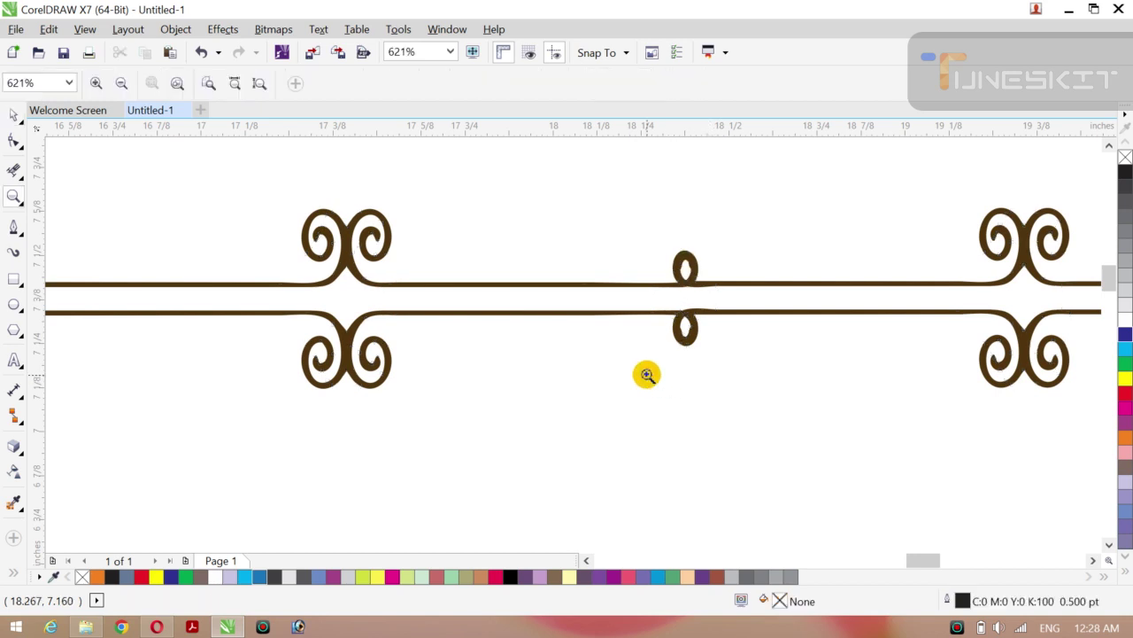
left_click(121, 83)
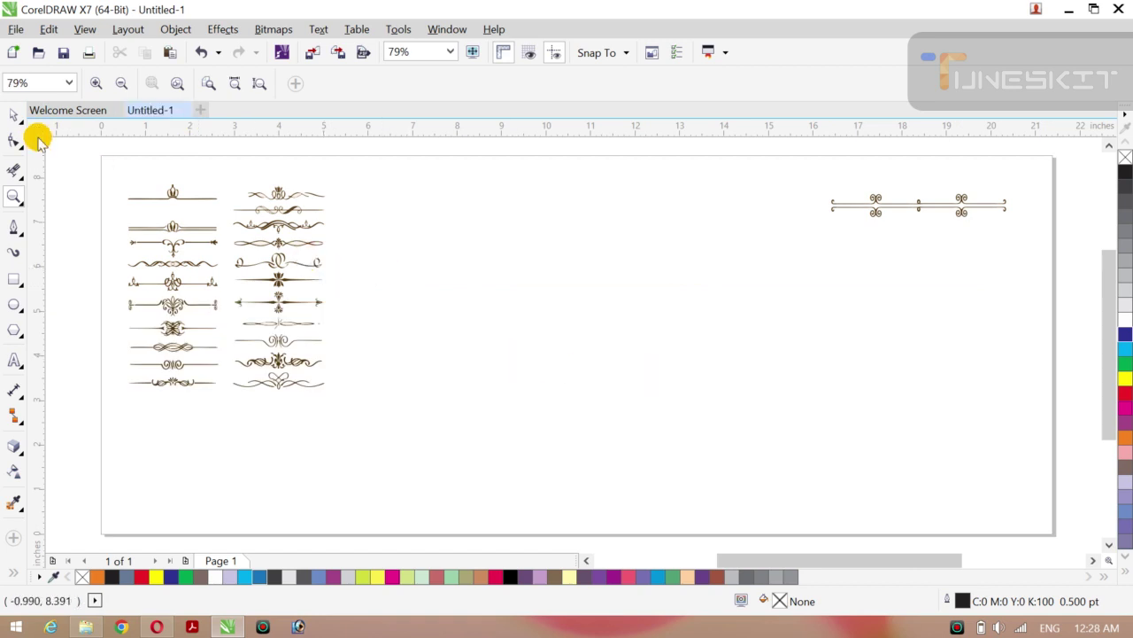
left_click(18, 113)
left_click(53, 112)
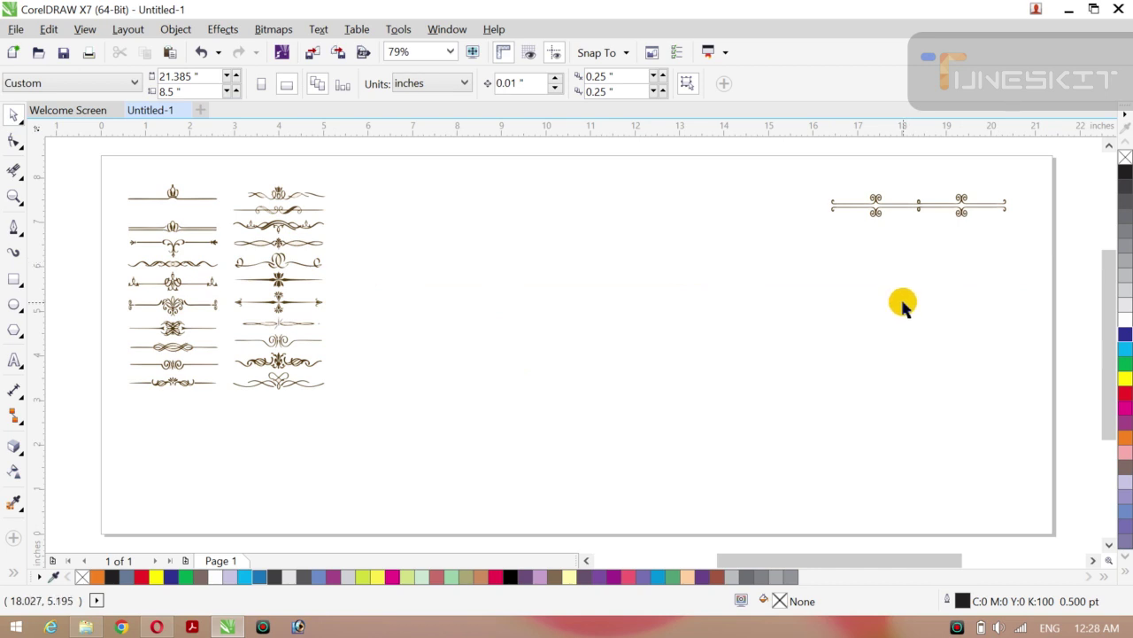
key("ctrl+z")
key("ctrl+z")
key("ctrl+z")
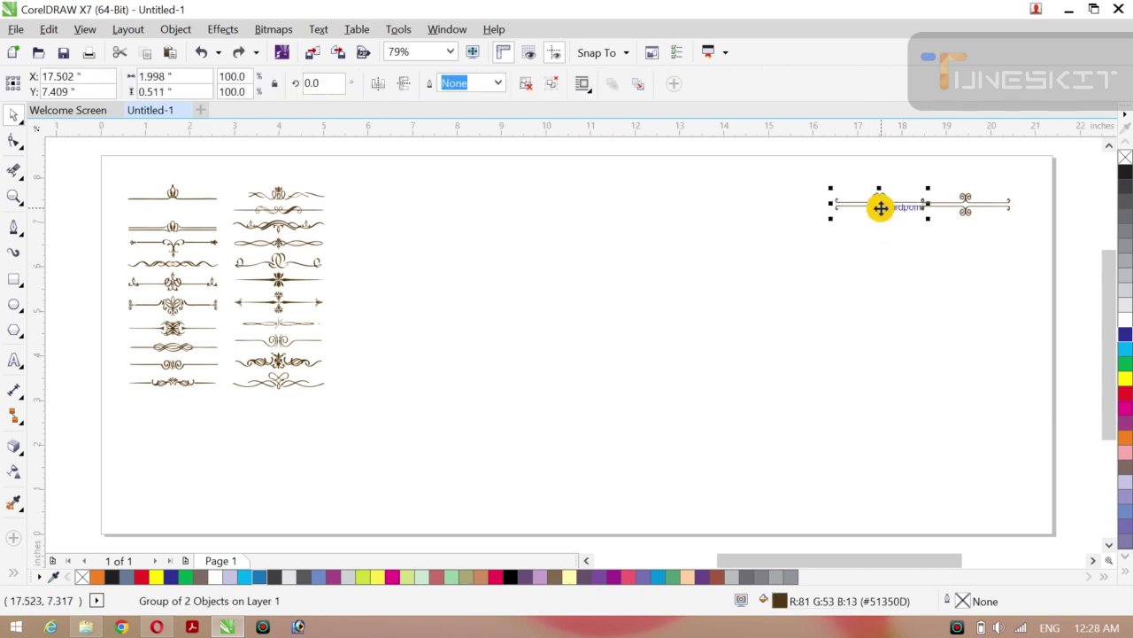
left_click_drag(878, 209, 835, 209)
left_click(863, 270)
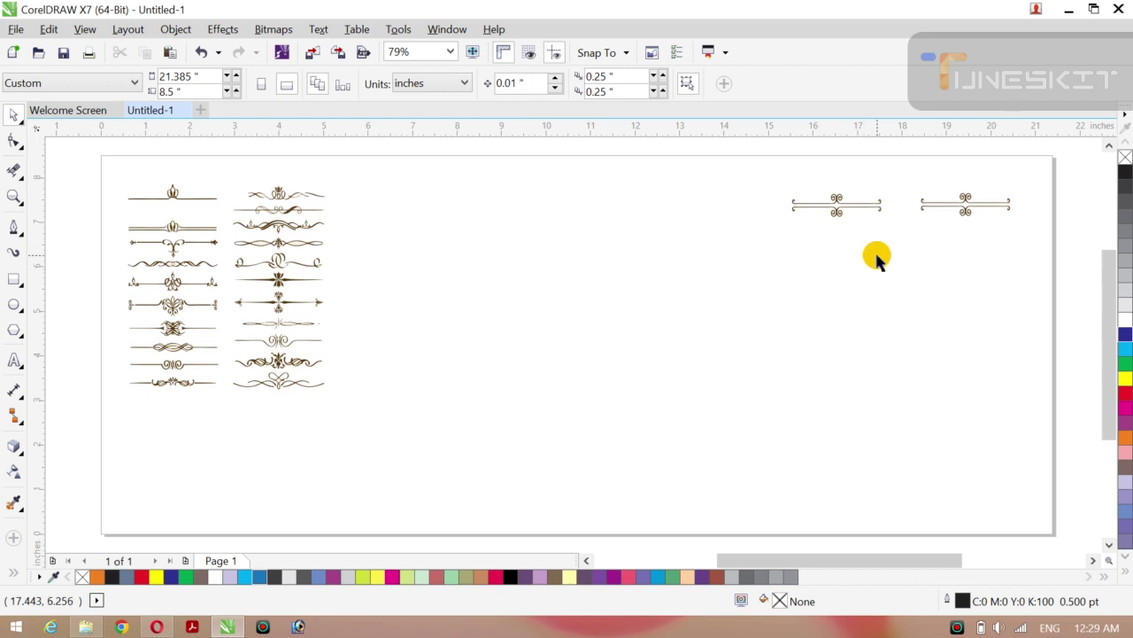
Step: Try to erase the upper line of the left double divider near its curled right end with the Eraser tool
key("z")
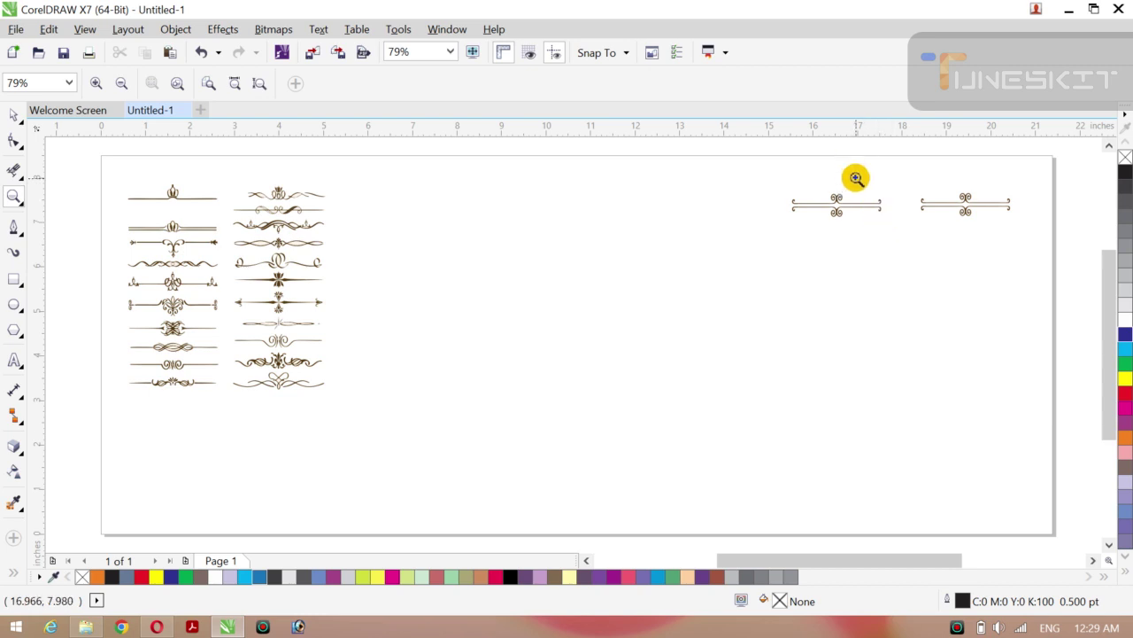
left_click_drag(855, 178, 896, 228)
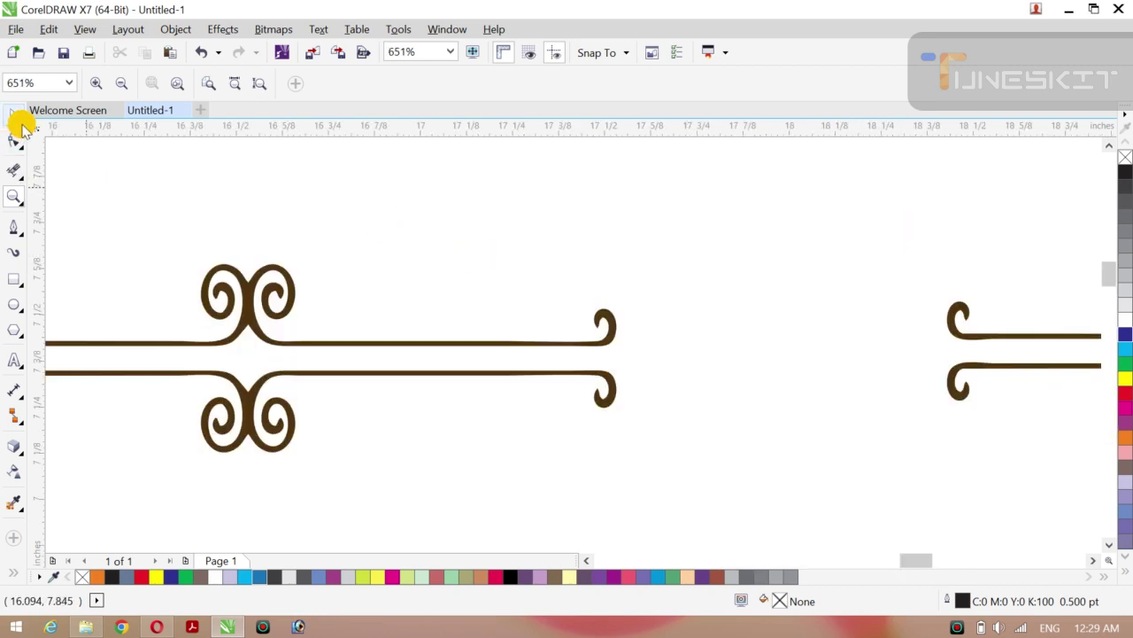
left_click(15, 117)
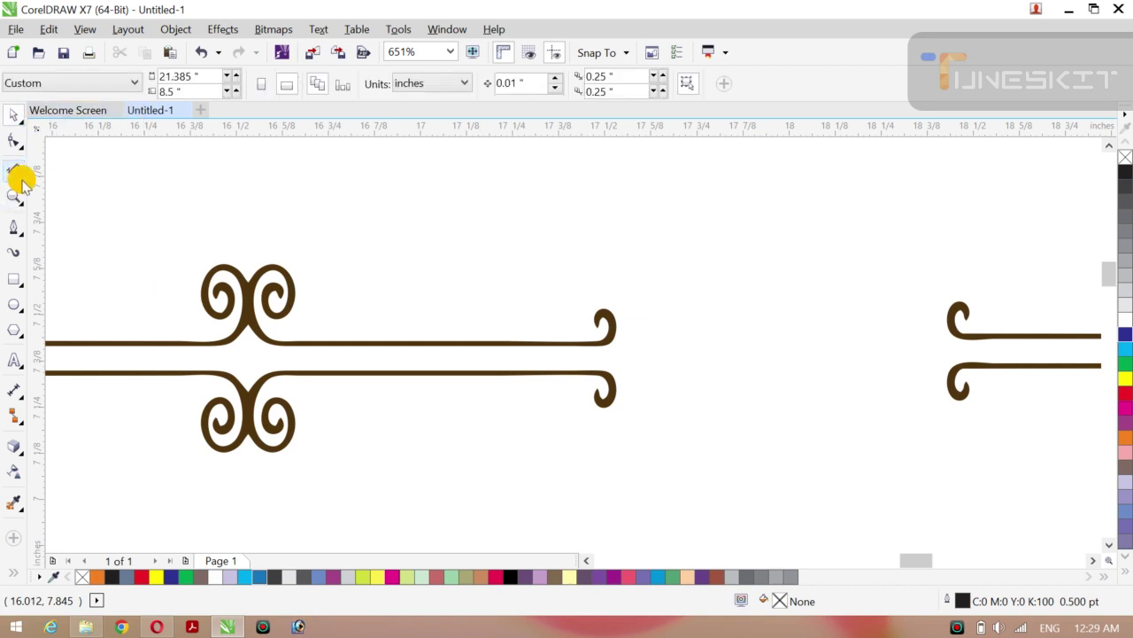
left_click(21, 232)
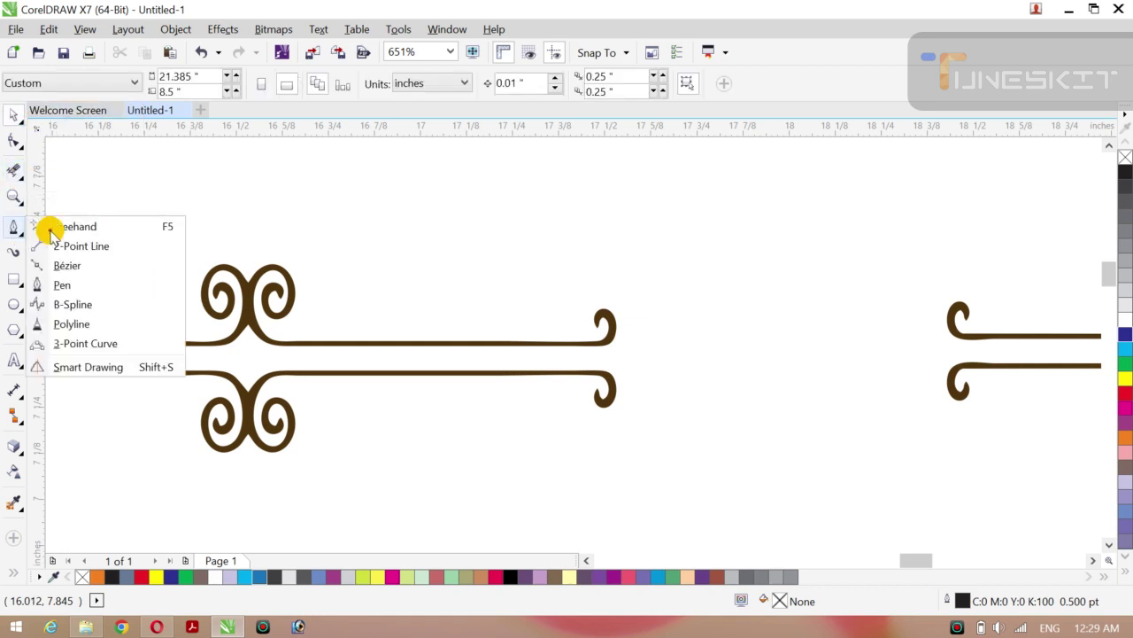
mouse_move(22, 170)
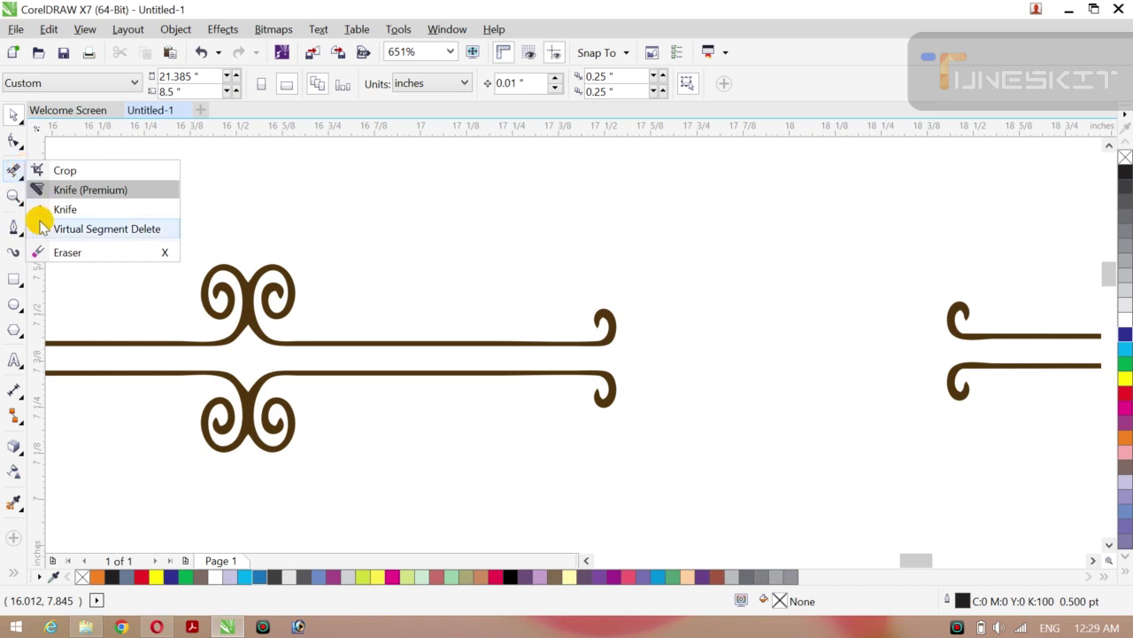
left_click(85, 253)
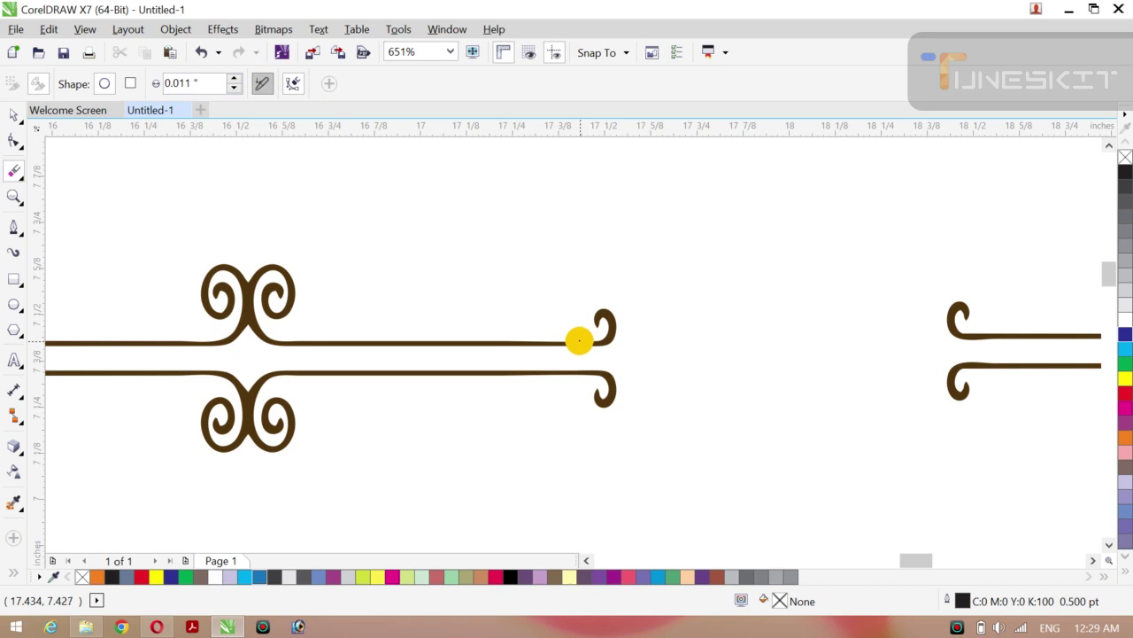
left_click(578, 340)
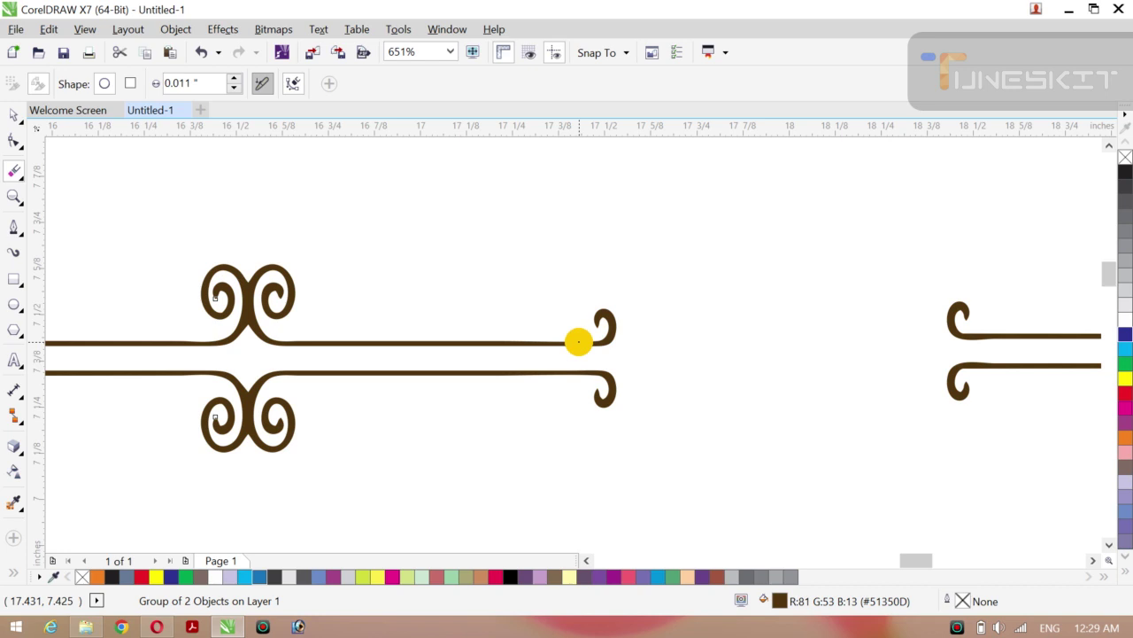
left_click(575, 367)
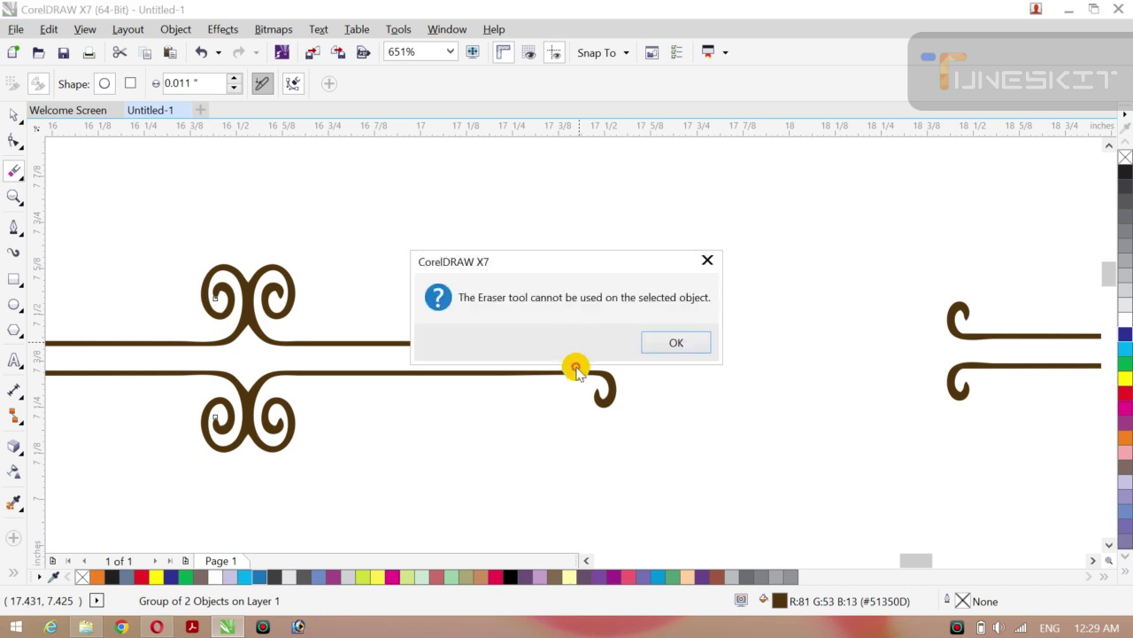
left_click(705, 261)
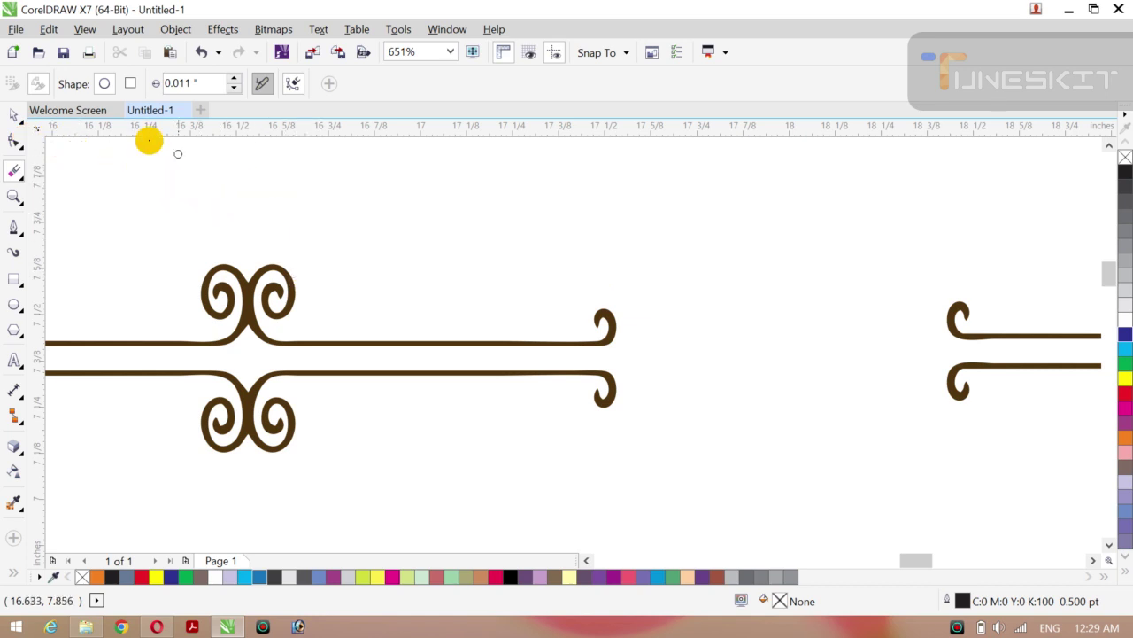
left_click(18, 118)
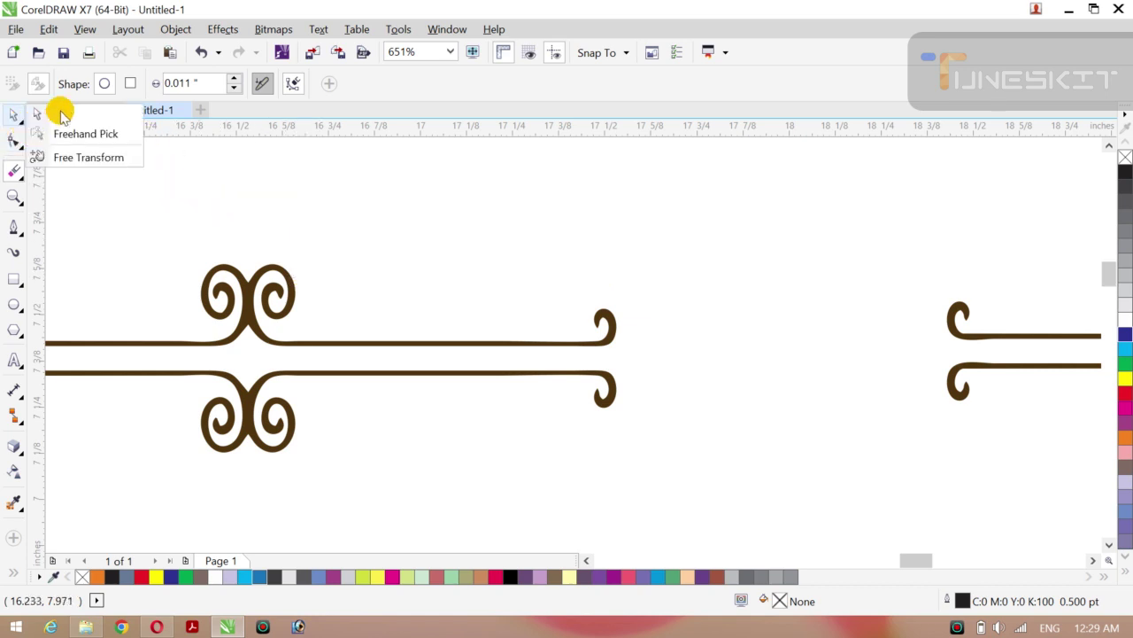
left_click(59, 111)
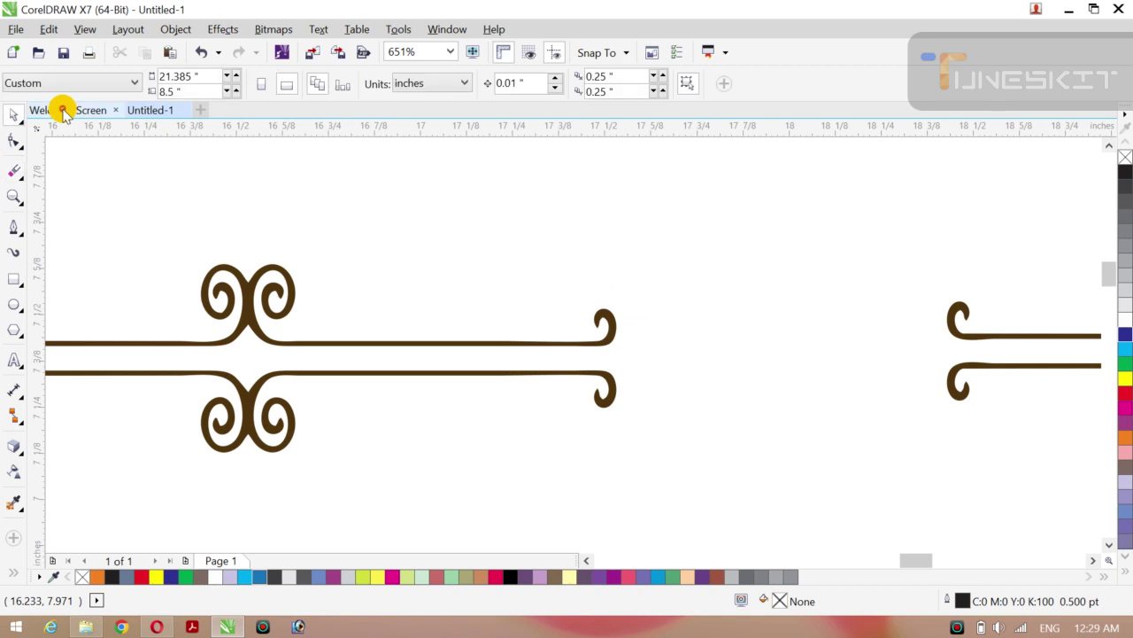
Step: Select the left double divider and try again to erase its upper line beside the curled right end
left_click(589, 337)
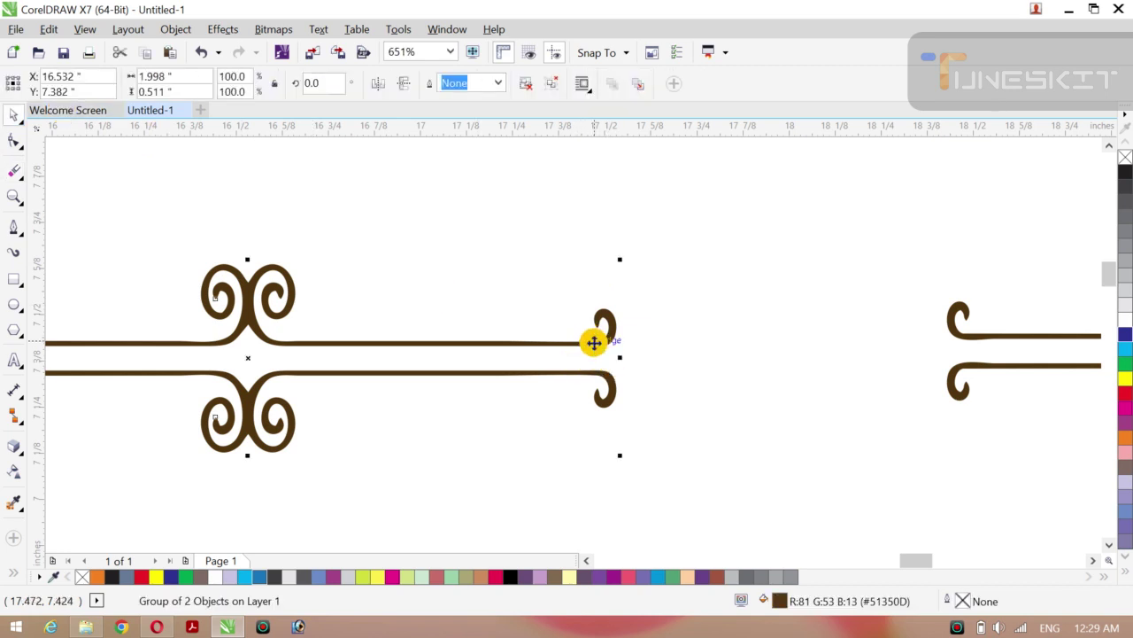
left_click(16, 174)
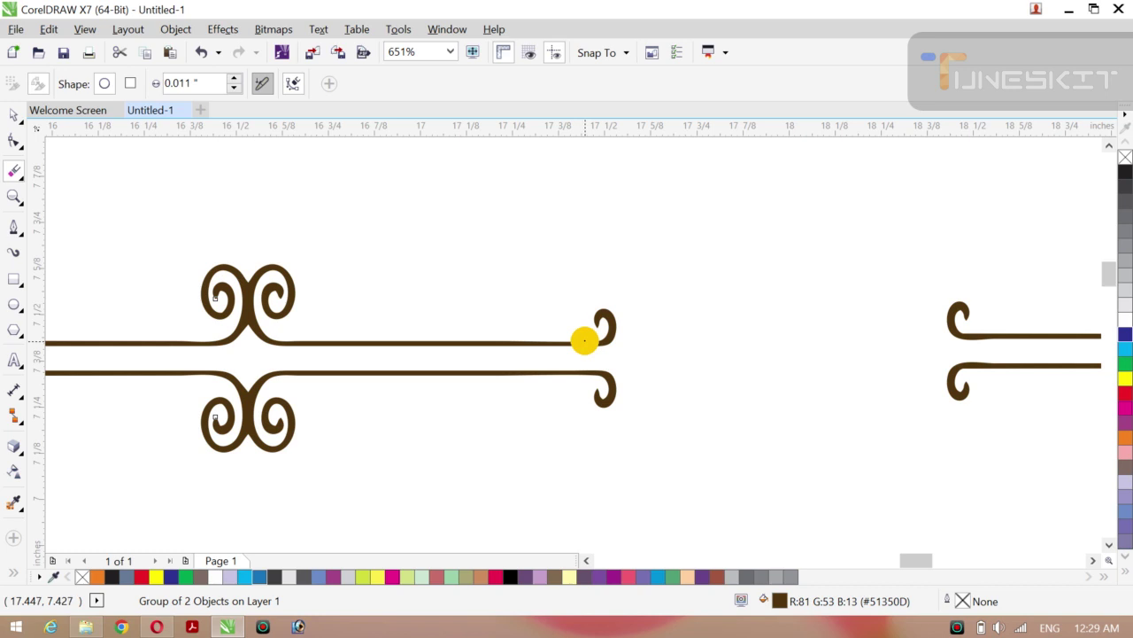
left_click(584, 344)
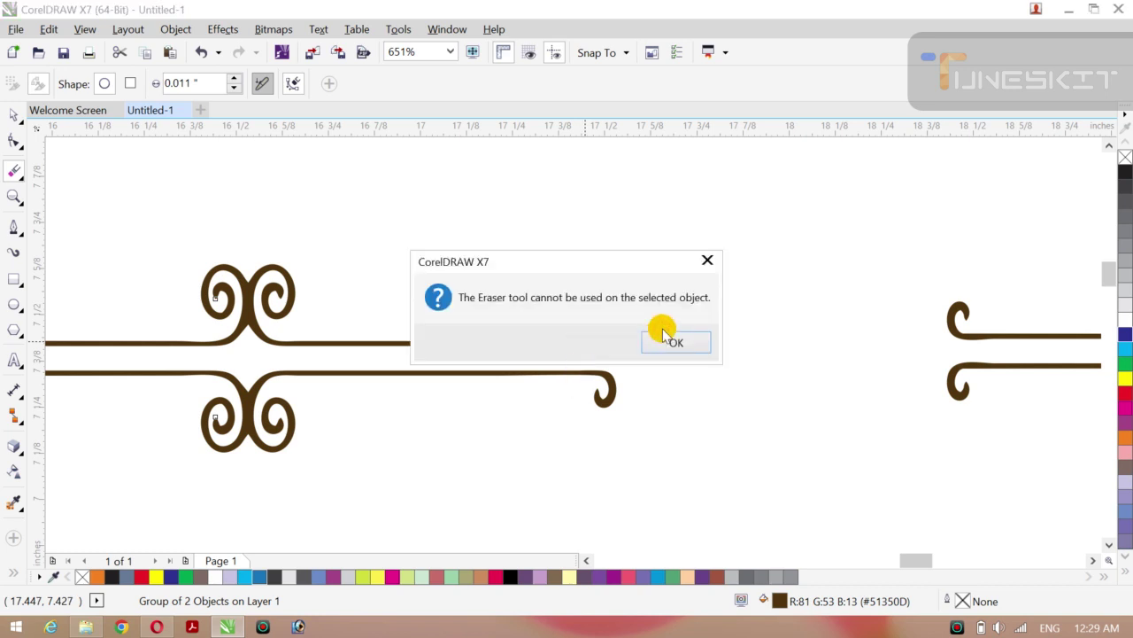
left_click(708, 262)
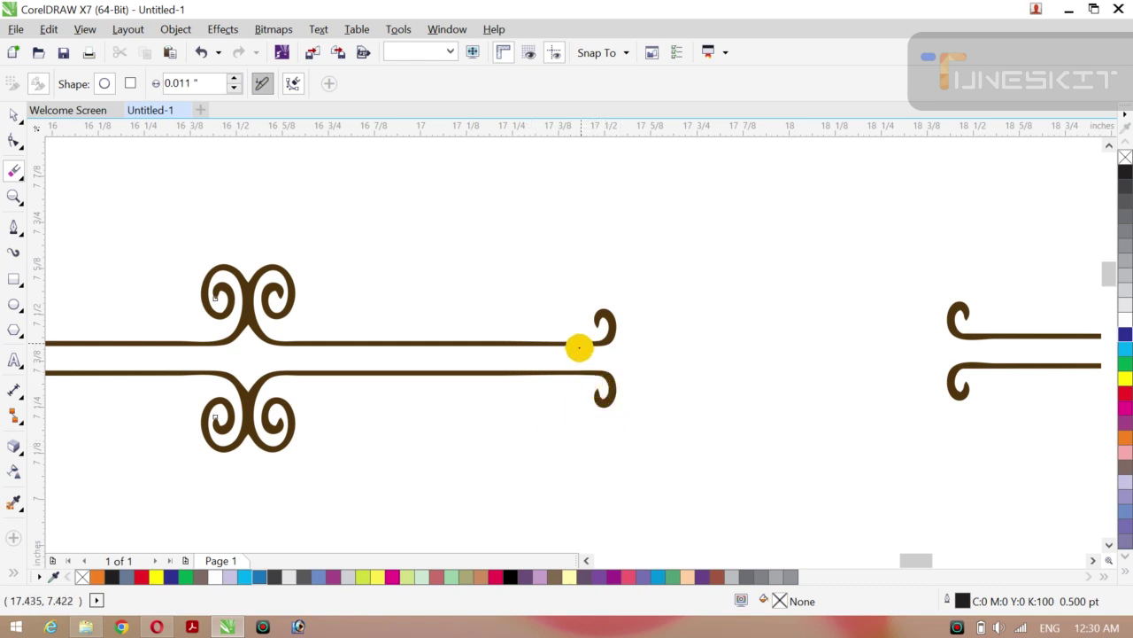
left_click(579, 348)
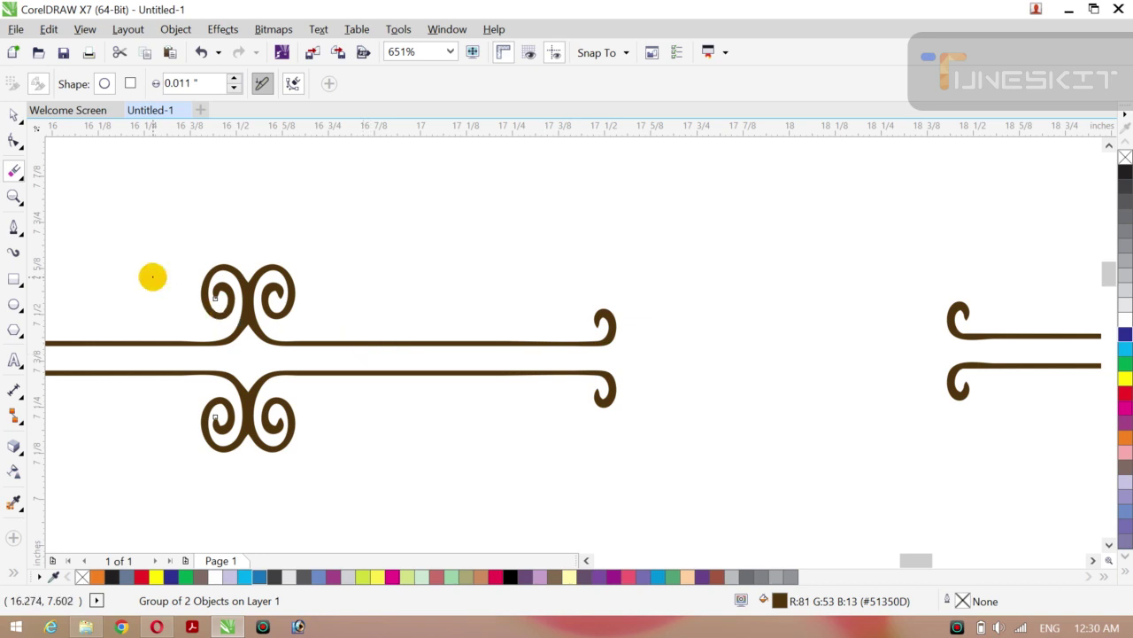
Step: Try to remove the end of the left divider's upper line with Virtual Segment Delete, and undo the deletion
left_click(21, 181)
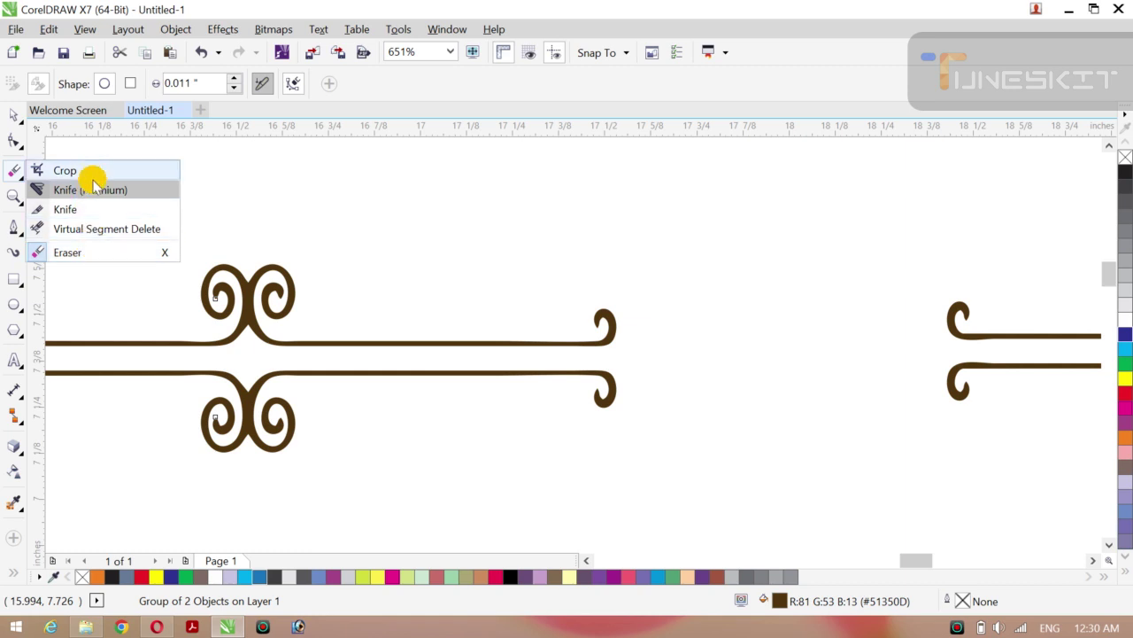
left_click(111, 232)
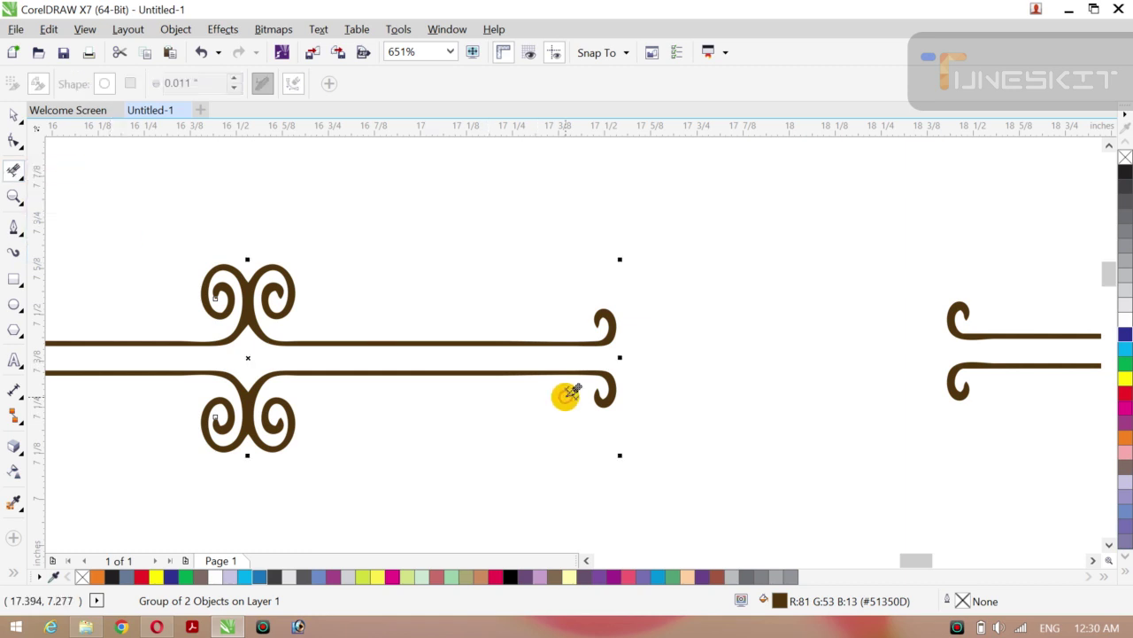
left_click(561, 335)
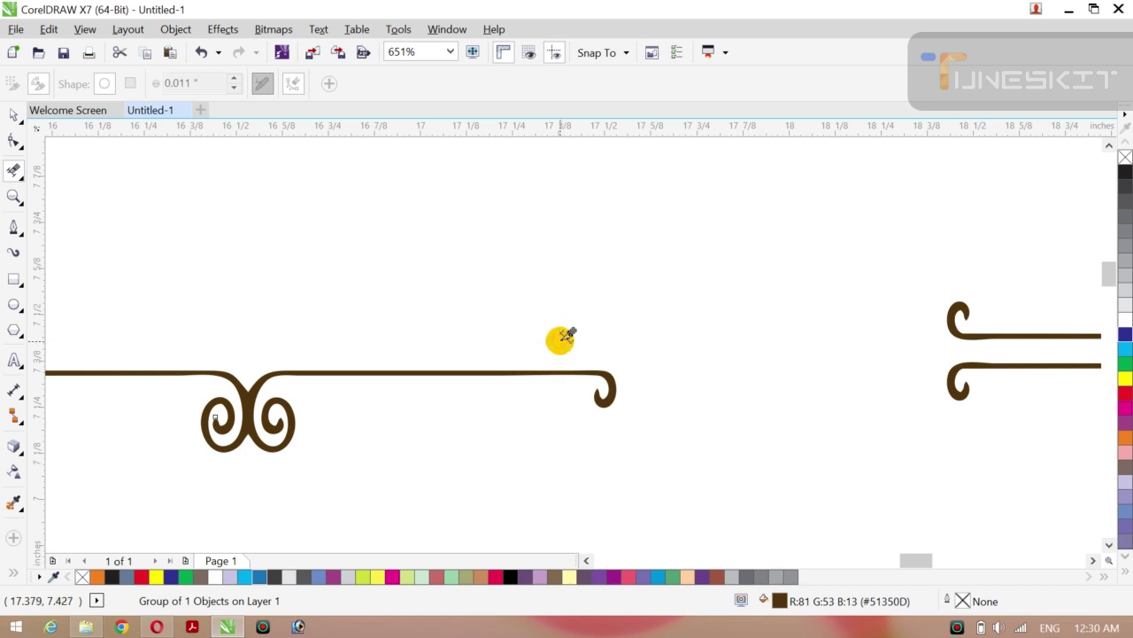
key("ctrl+z")
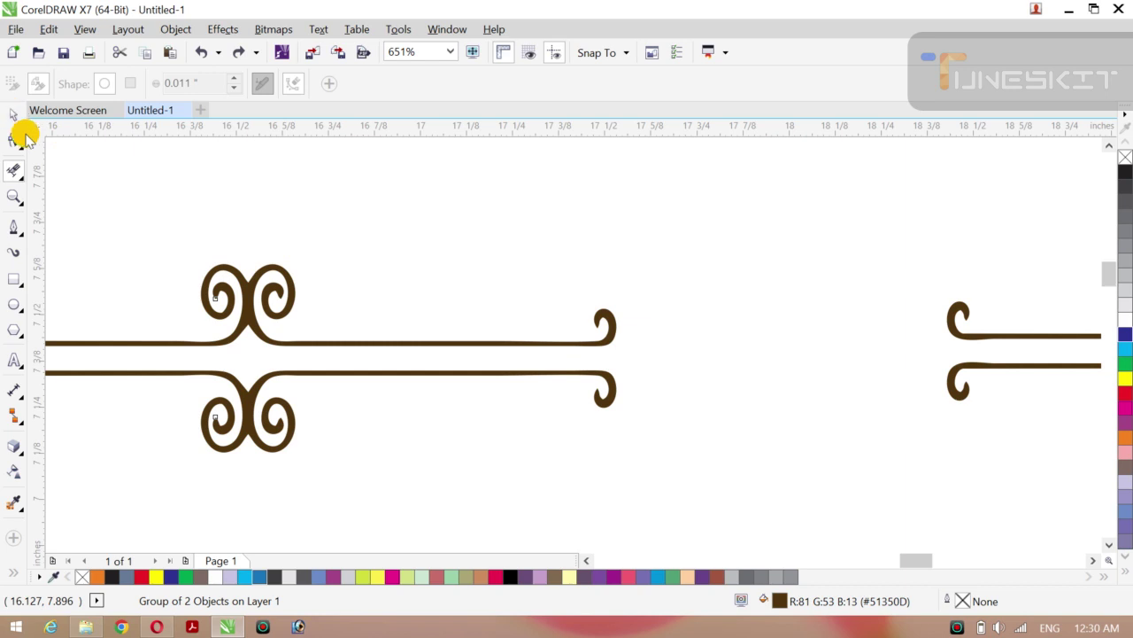
Step: Set the Eraser nib size to 0.021" and try to erase across the left double divider's lines near the curled end
left_click(23, 145)
left_click(44, 140)
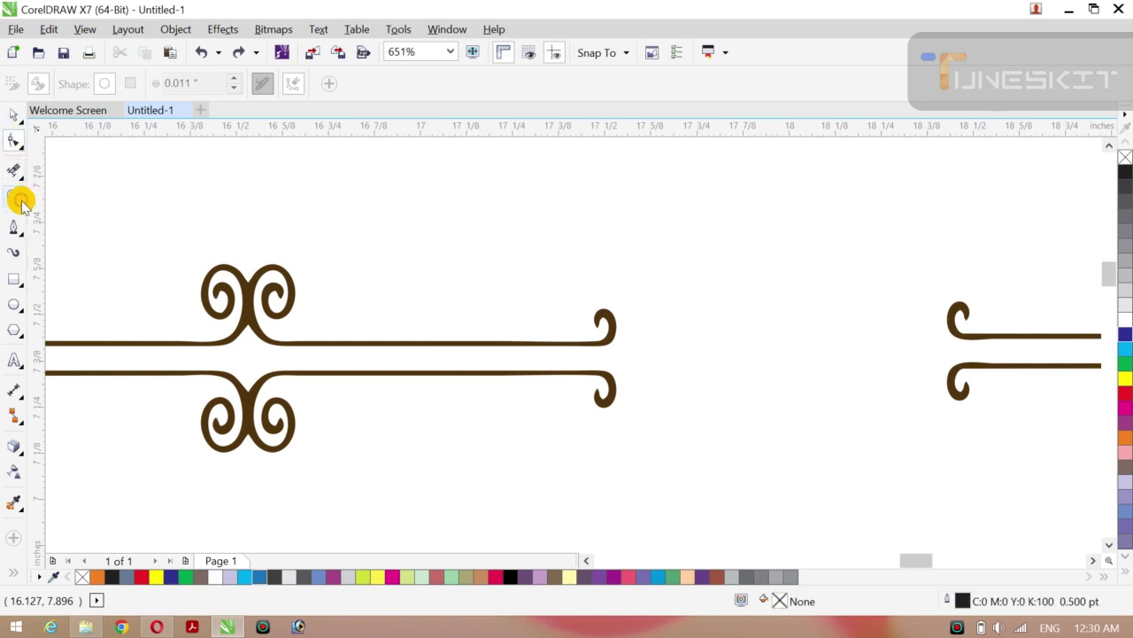
left_click(22, 182)
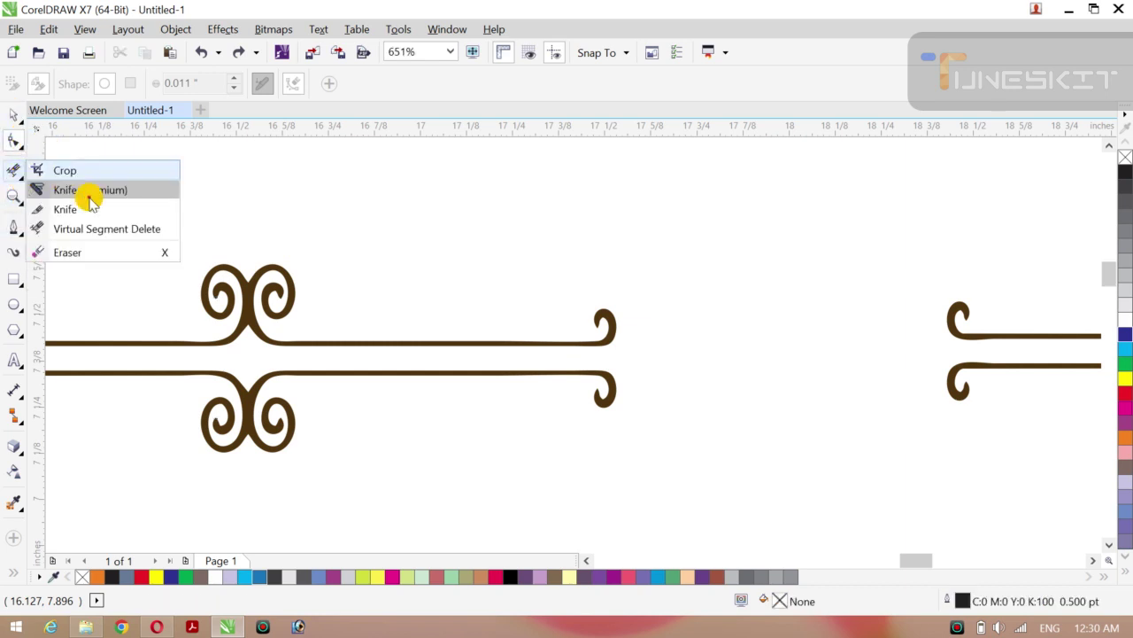
left_click(96, 248)
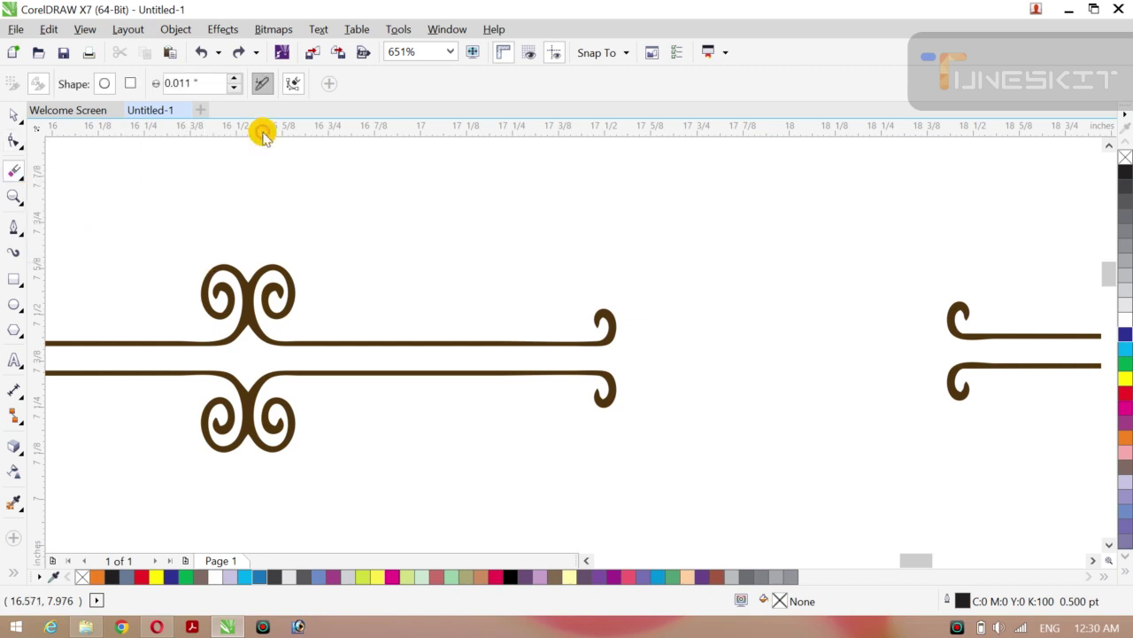
left_click(234, 79)
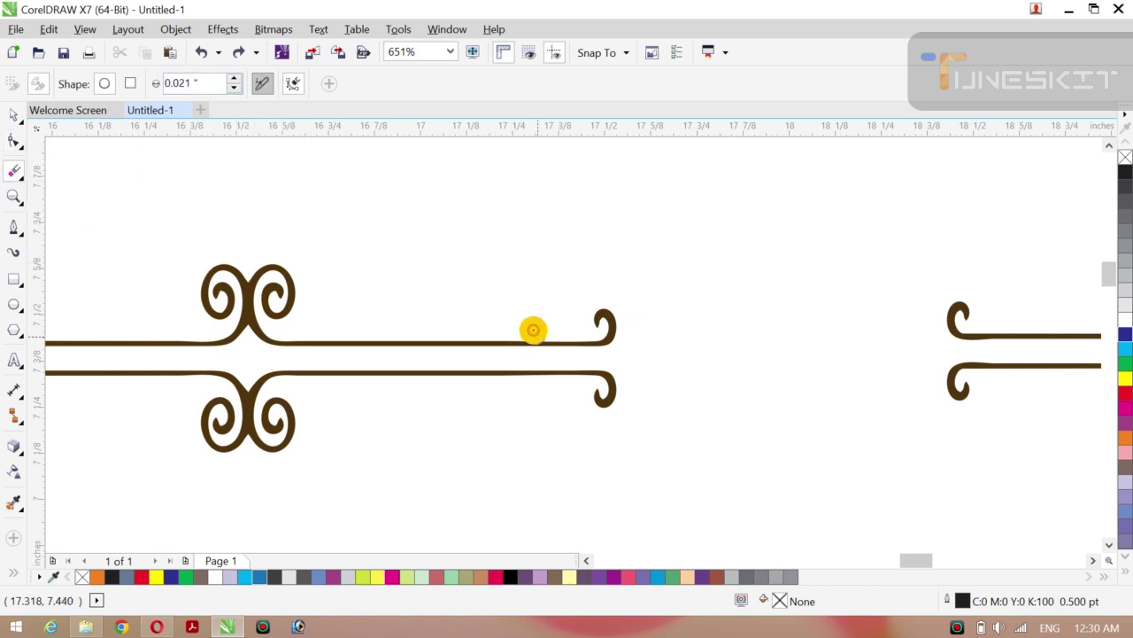
left_click(528, 356)
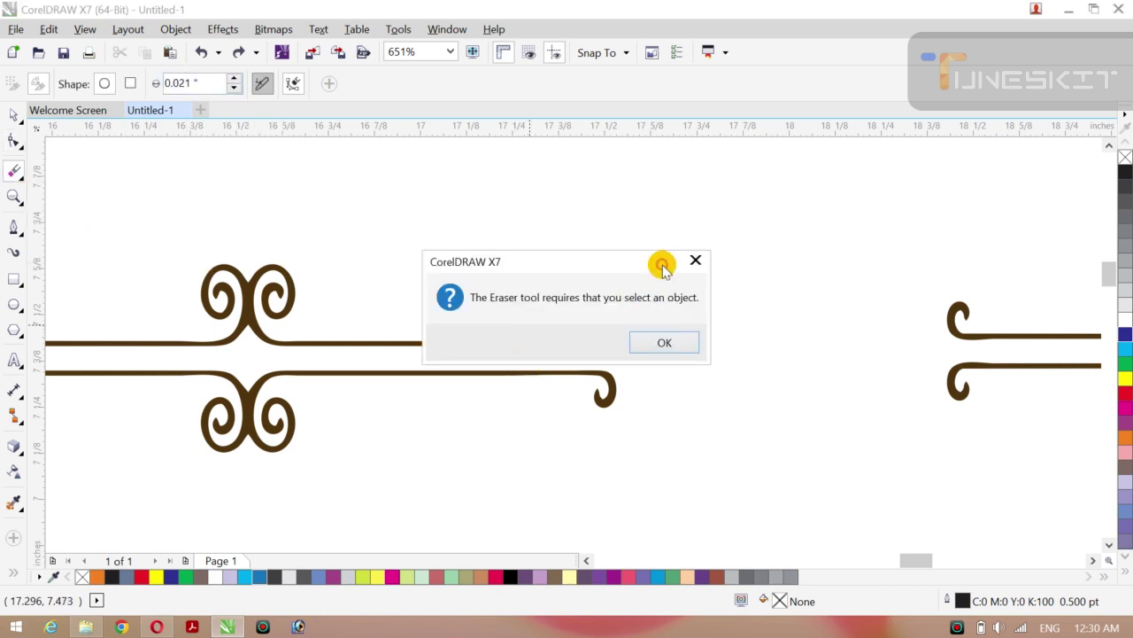
left_click(696, 258)
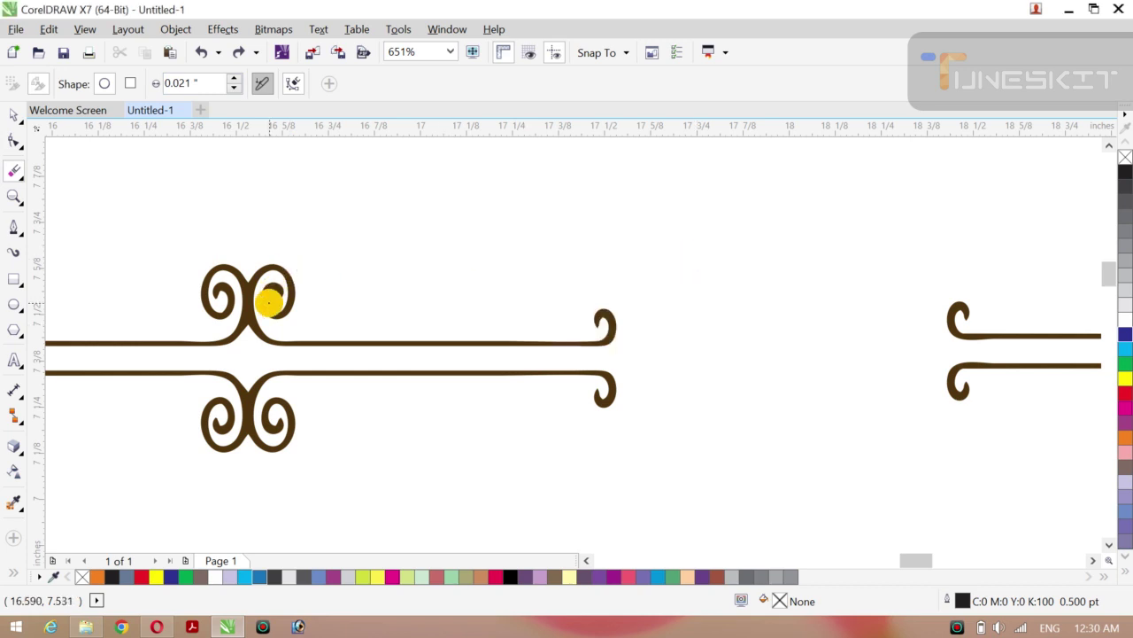
Step: Select the left double divider and try to erase its upper right curl with the larger eraser nib
left_click(15, 116)
left_click(250, 300)
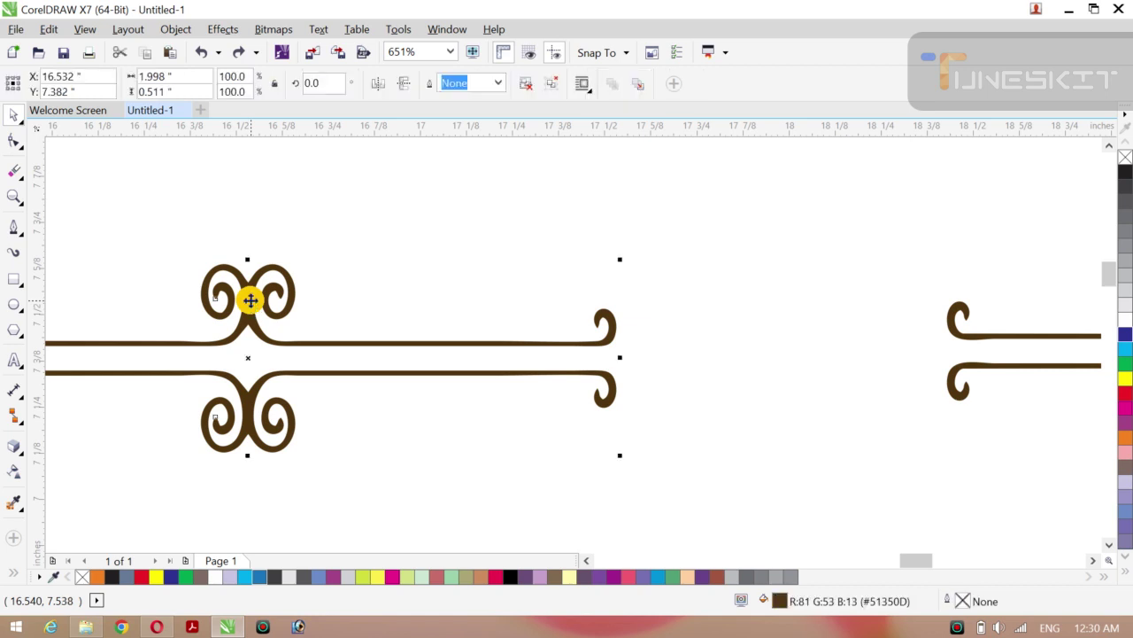
left_click(13, 175)
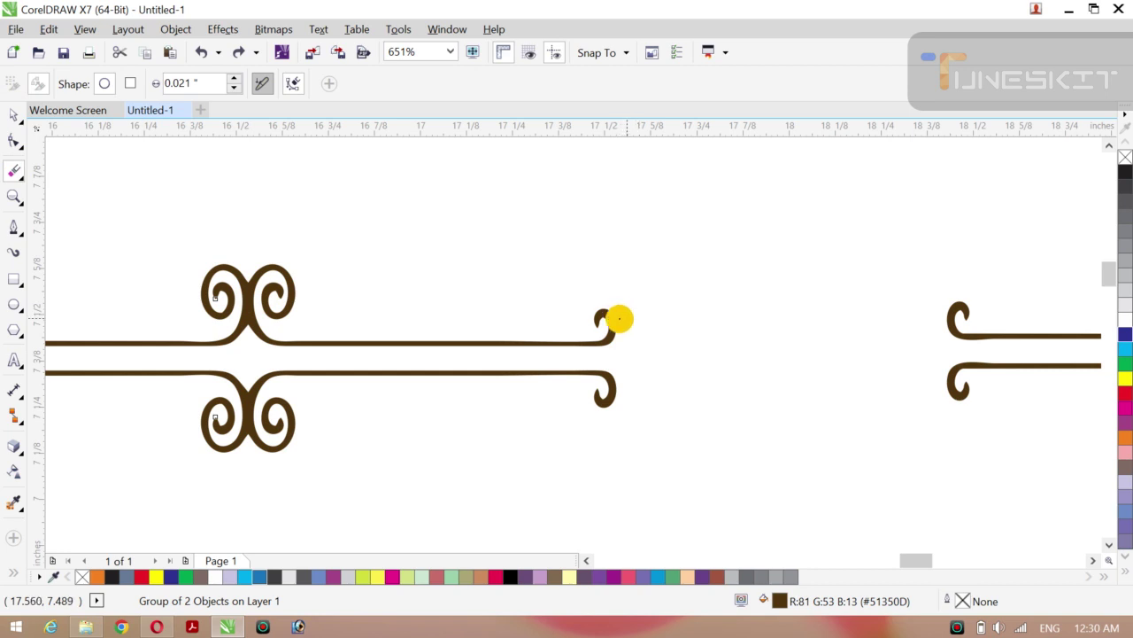
left_click(618, 319)
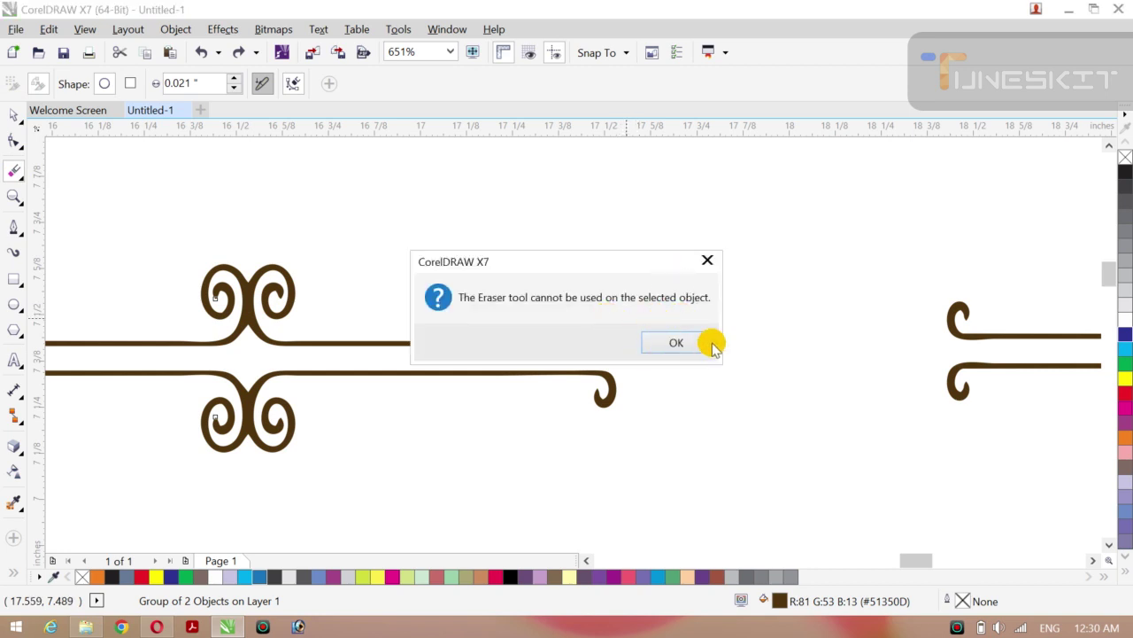
left_click(711, 264)
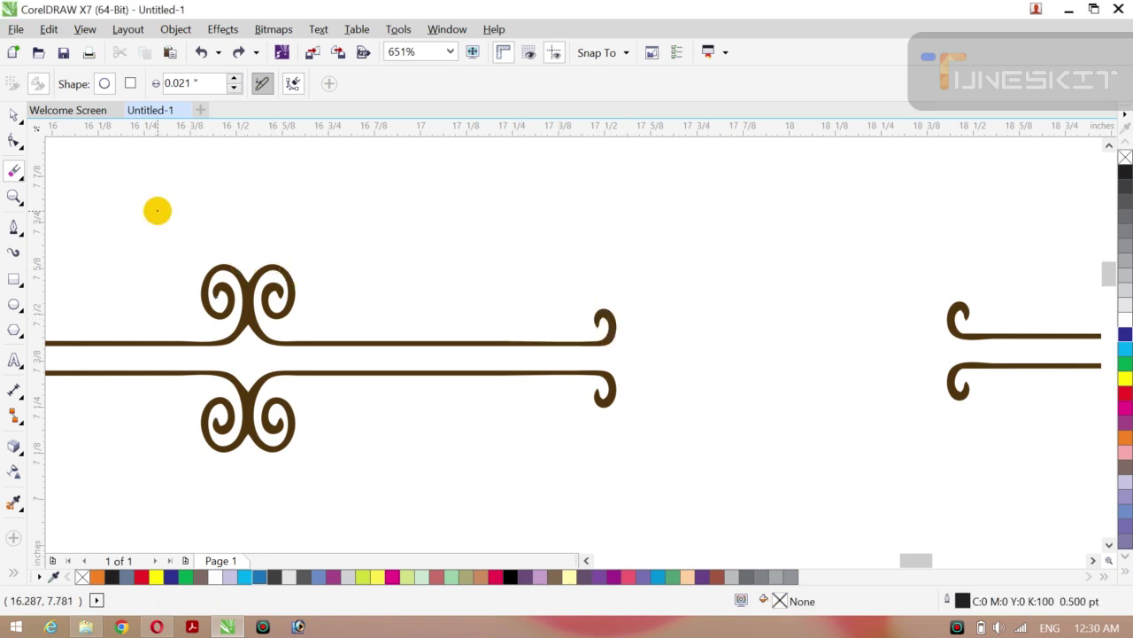
Step: Reselect the left double divider and try to cut vertically through both lines near the right curls with the Knife tool
left_click(24, 122)
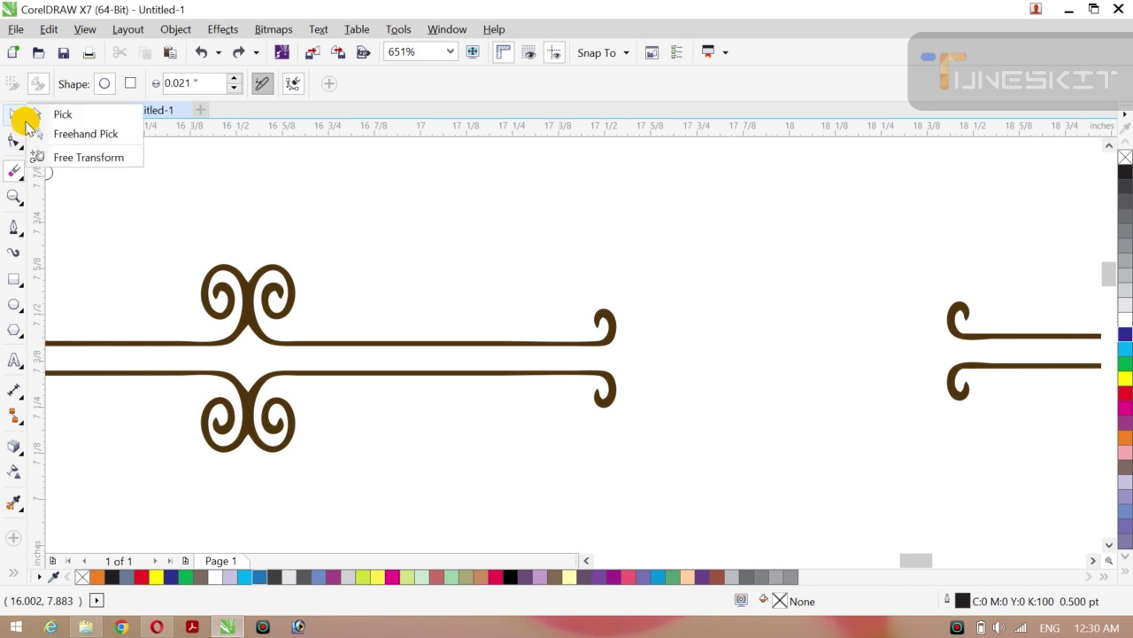
left_click(62, 114)
left_click(253, 309)
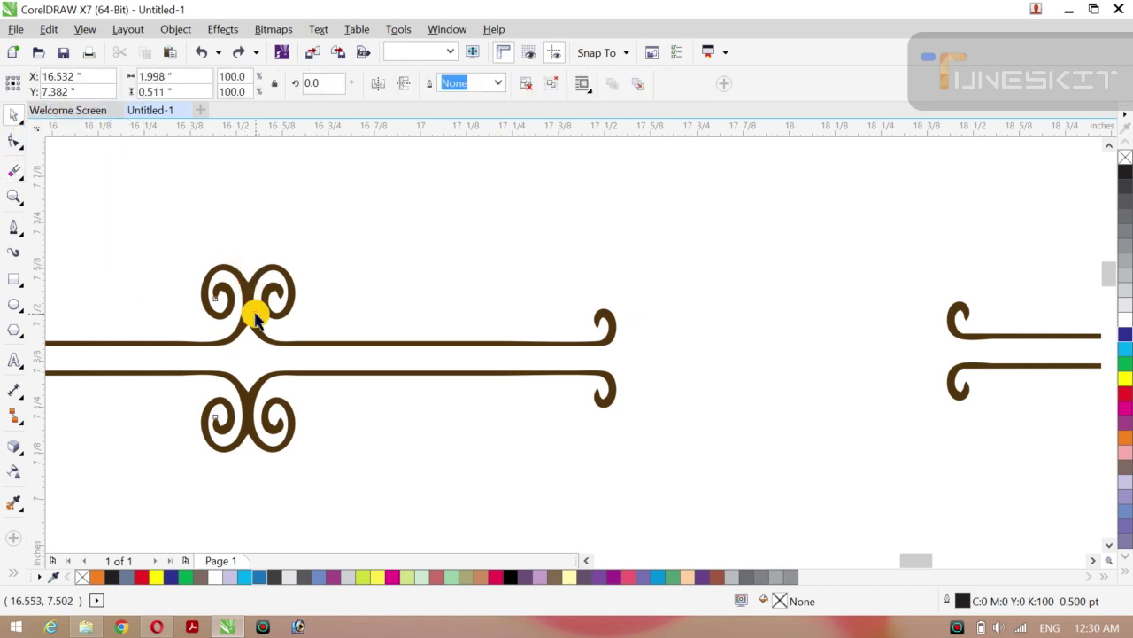
left_click(19, 181)
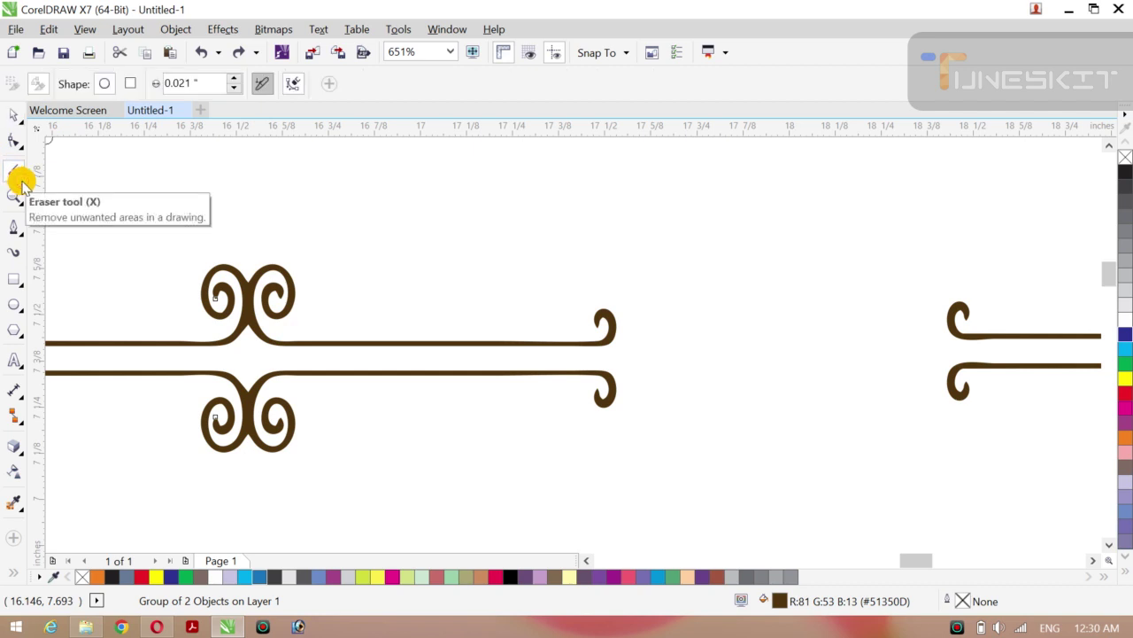
left_click(20, 181)
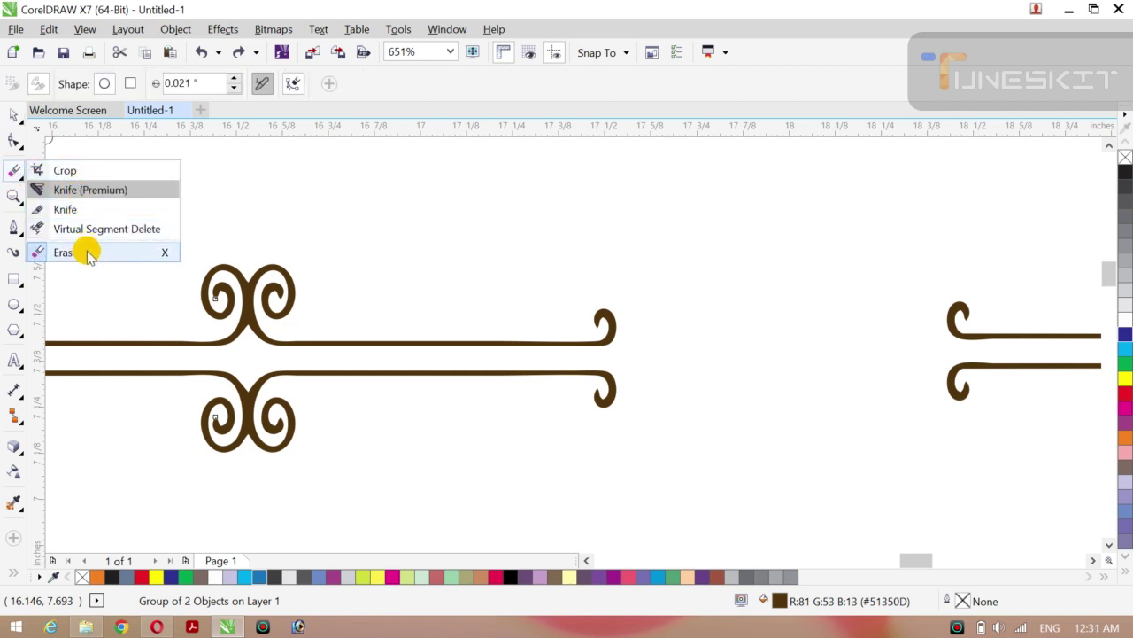
left_click(65, 208)
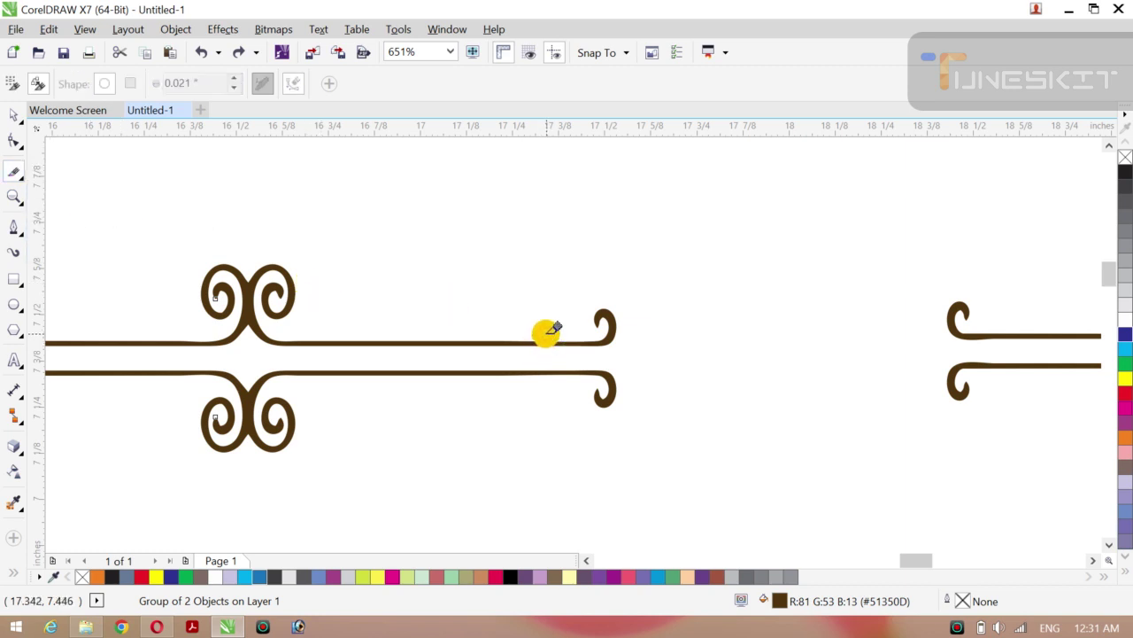
left_click_drag(552, 329, 552, 400)
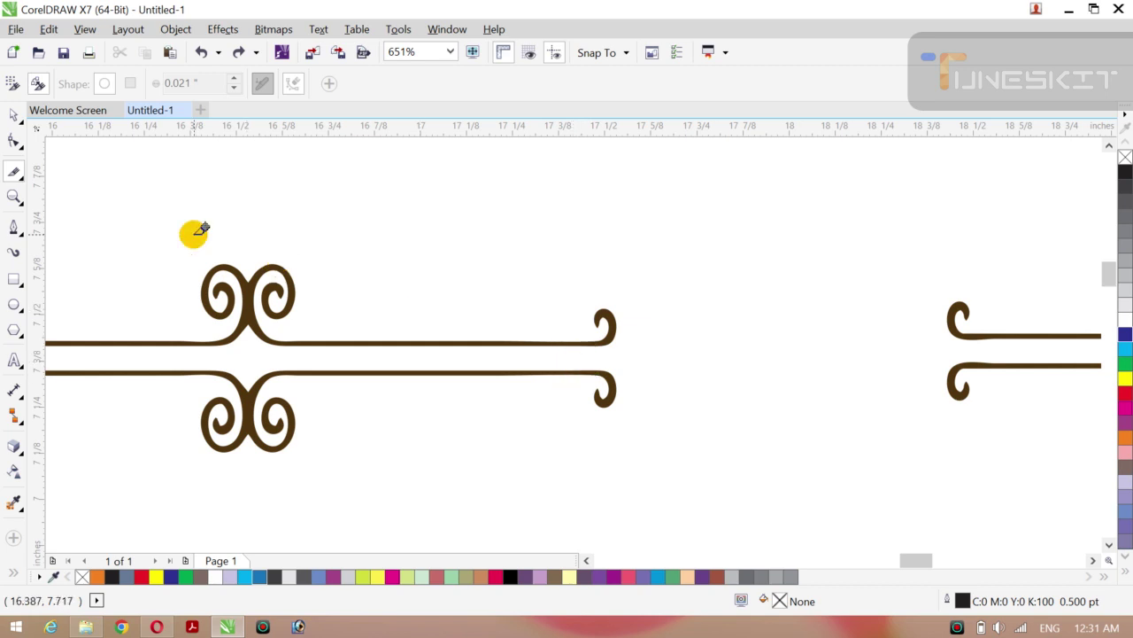
Step: Place a vertical guideline at about X 17.358", just before the curled right ends of the left double divider
left_click(22, 128)
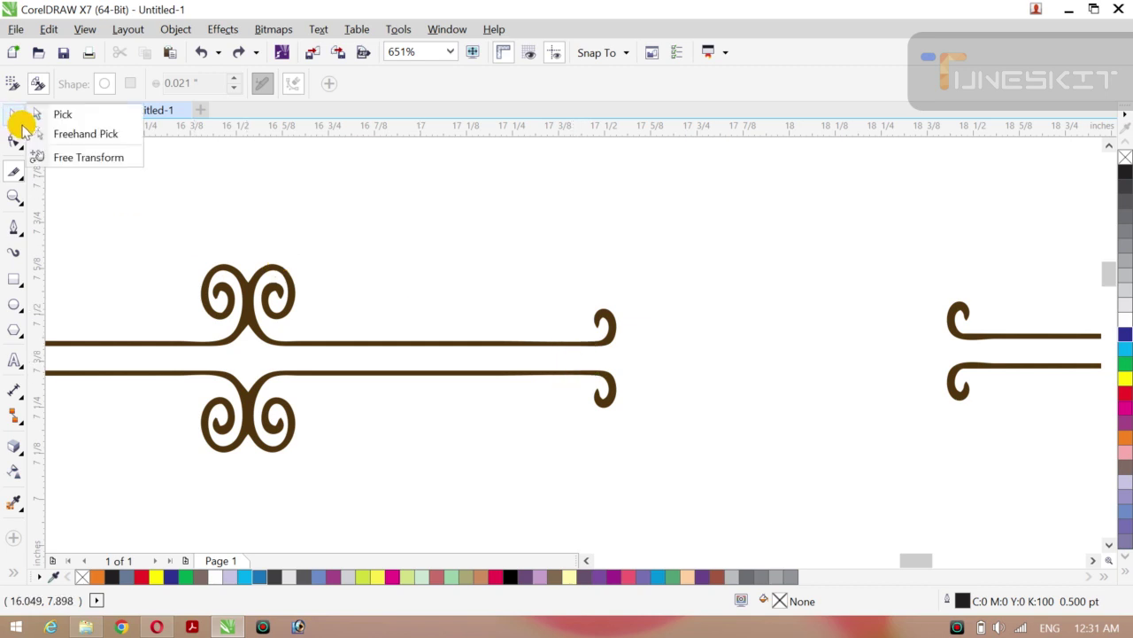
left_click(24, 184)
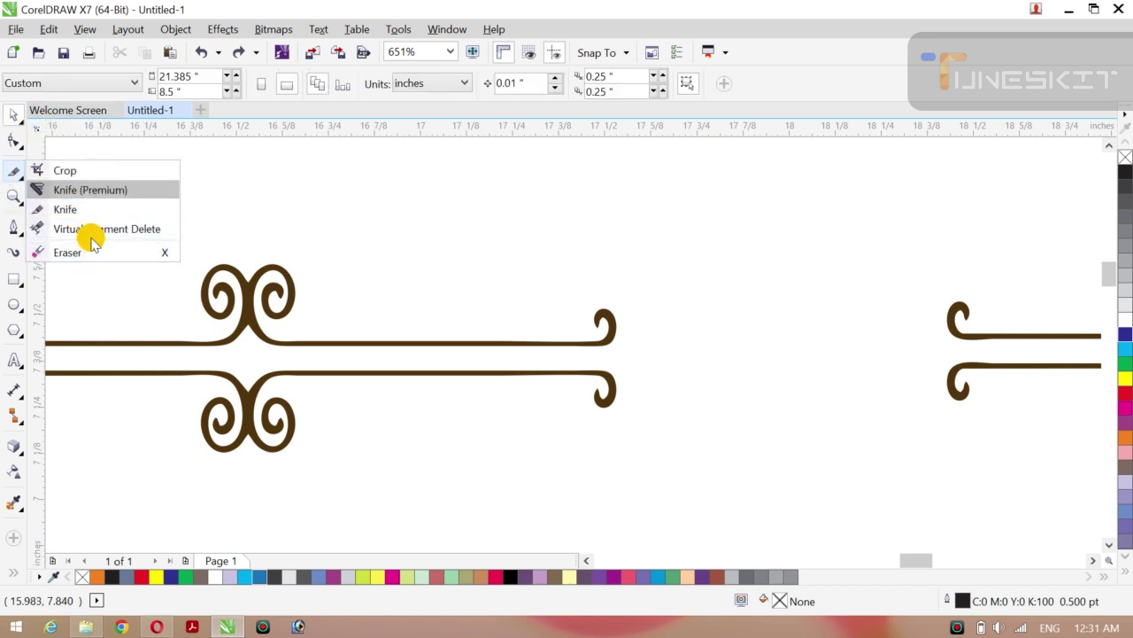
left_click(10, 280)
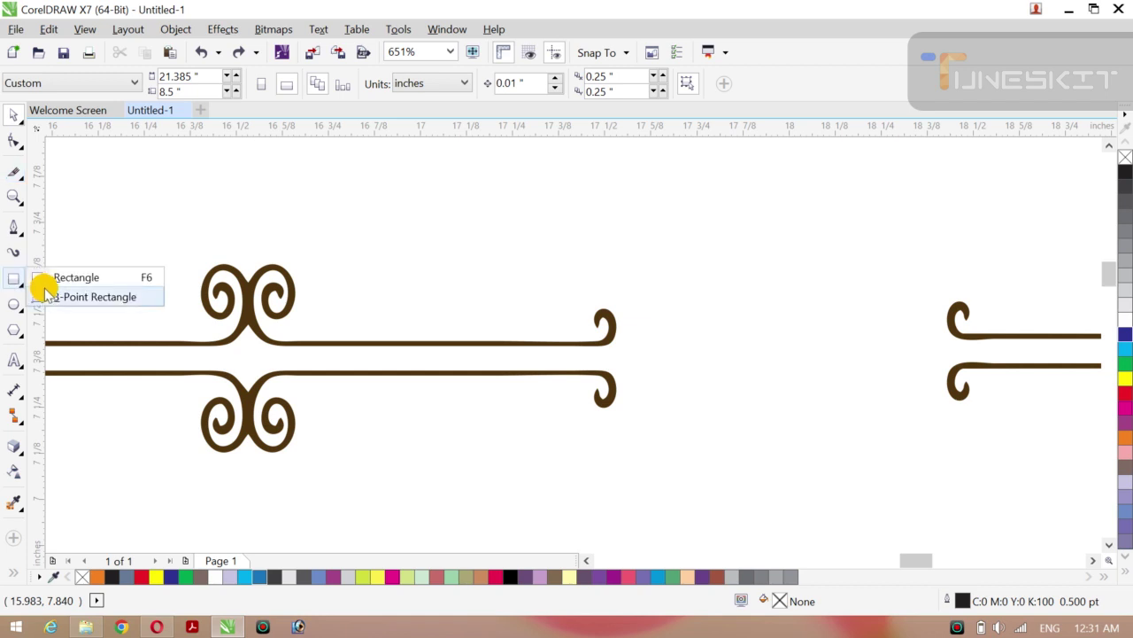
left_click(470, 304)
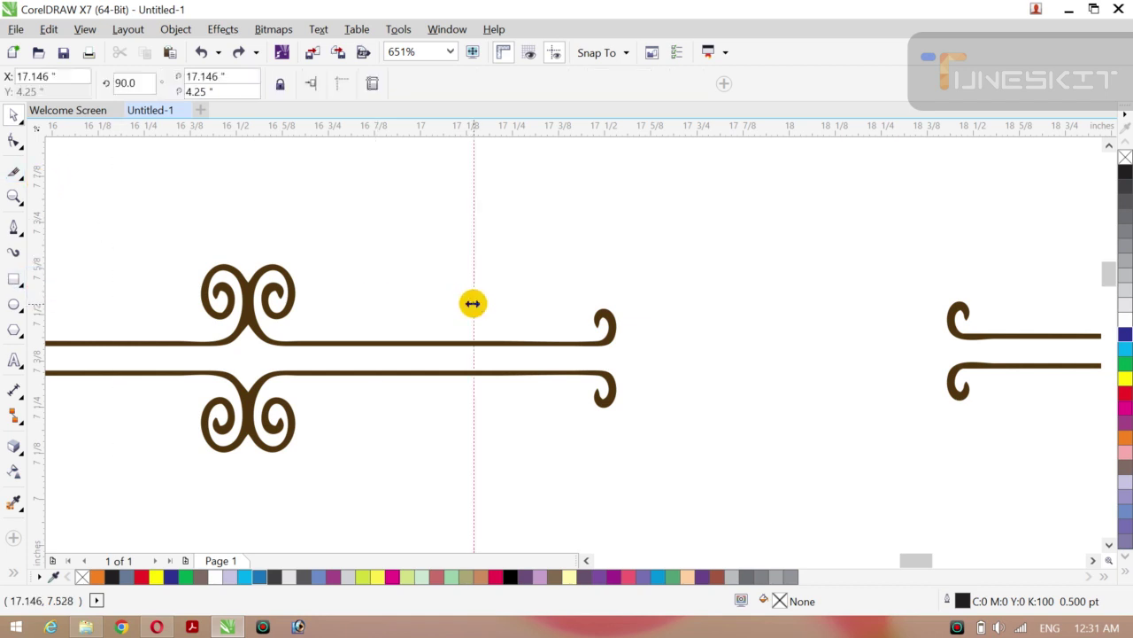
left_click_drag(470, 304, 553, 305)
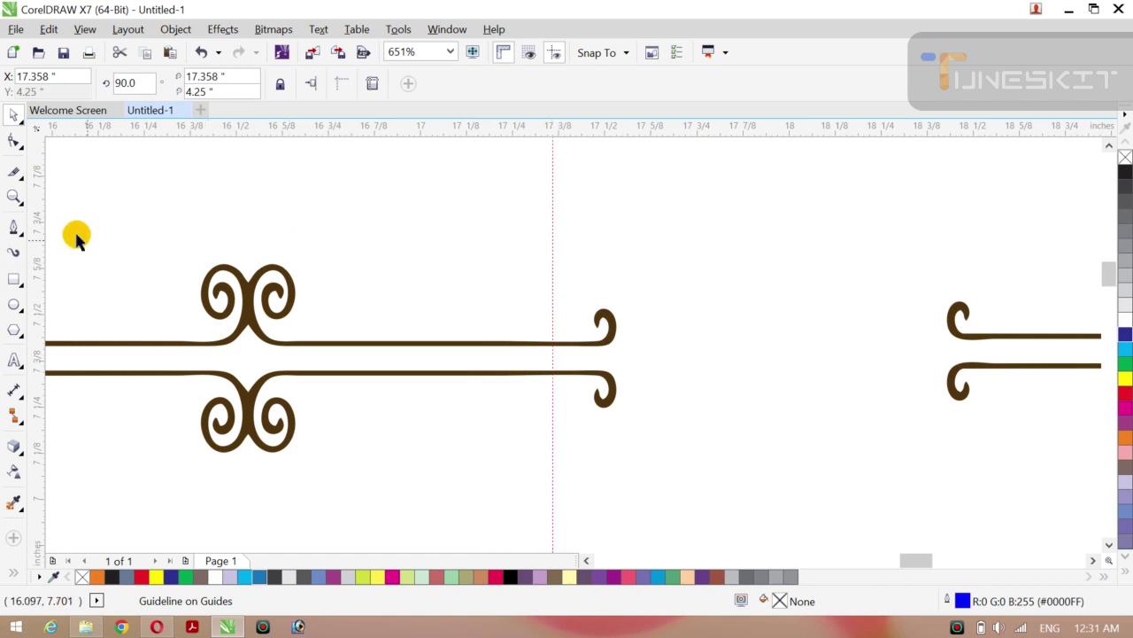
Step: Try Virtual Segment Delete on the upper and lower lines just right of the guideline, undoing each deletion
left_click(14, 170)
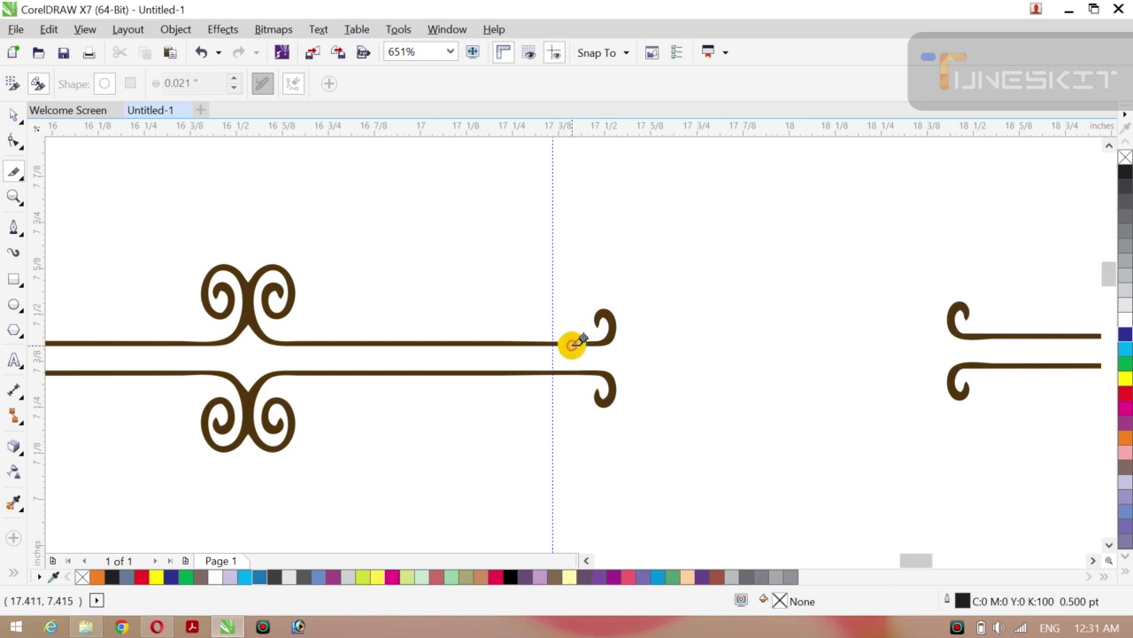
left_click(22, 184)
left_click(97, 228)
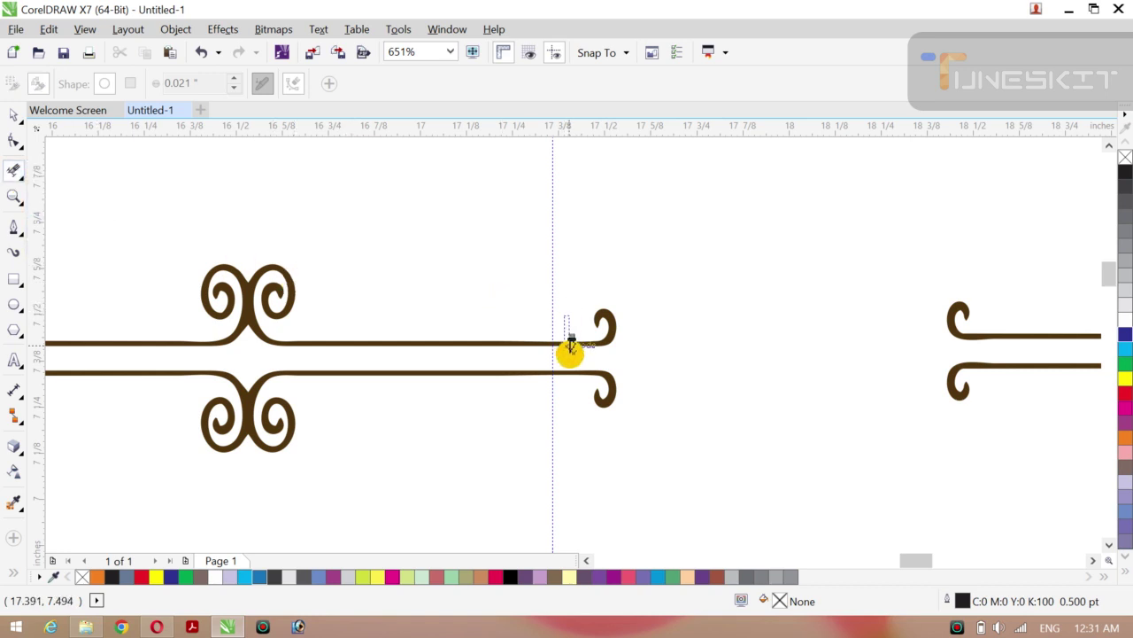
left_click_drag(565, 316, 573, 350)
key("ctrl+z")
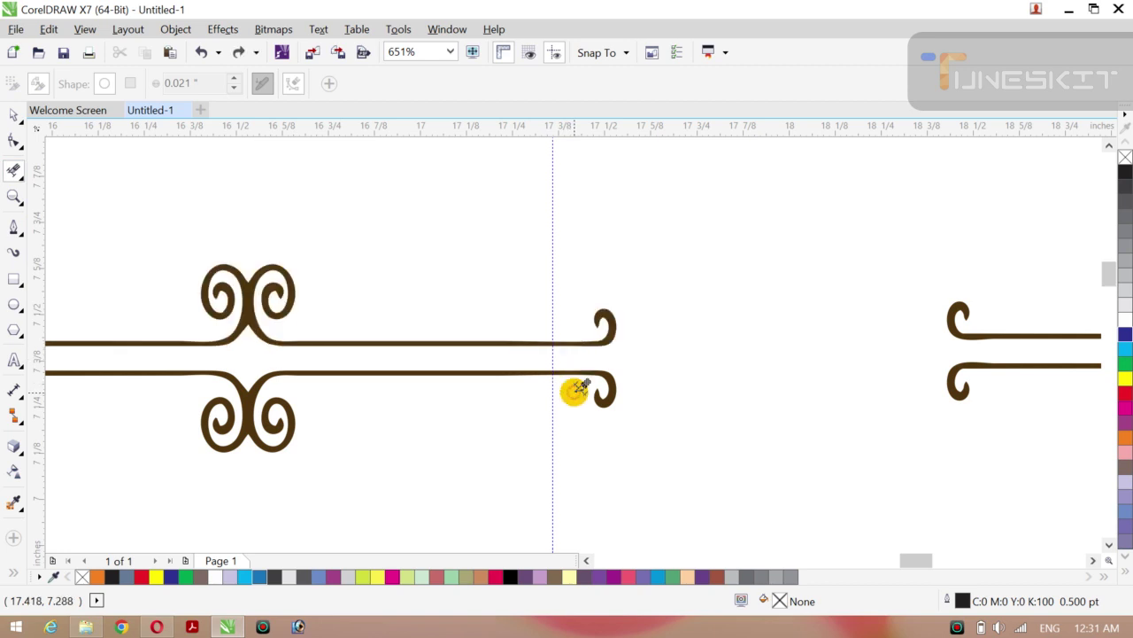
left_click_drag(580, 387, 578, 361)
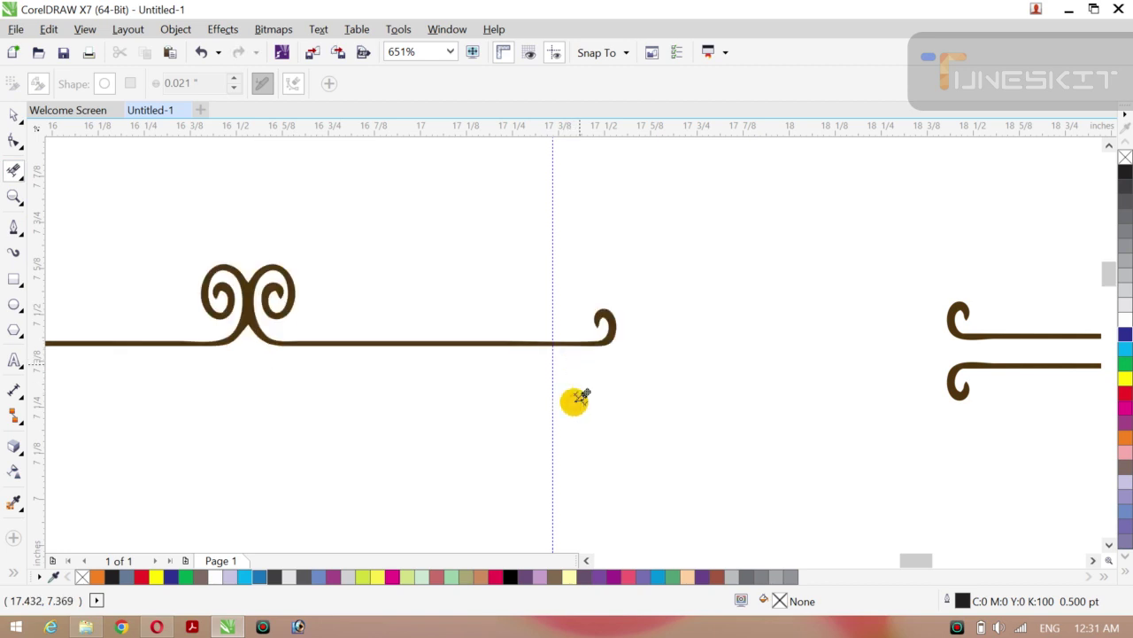
key("ctrl+z")
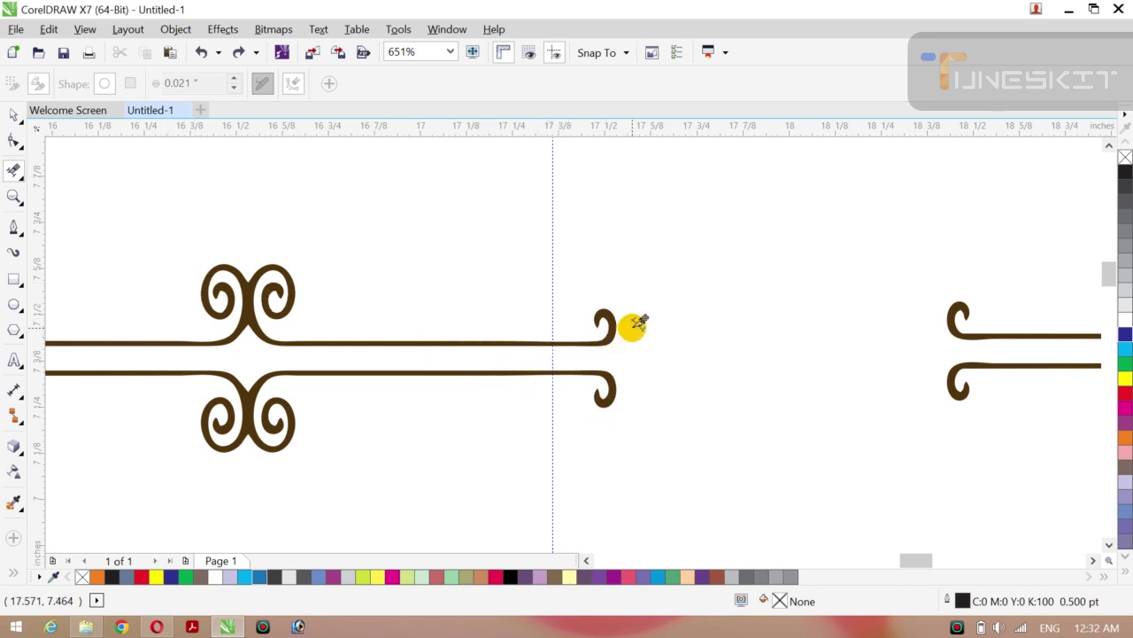
Step: Try Virtual Segment Delete across the upper right curl of the left double divider, and undo the deletion
left_click_drag(565, 324, 630, 327)
key("ctrl+z")
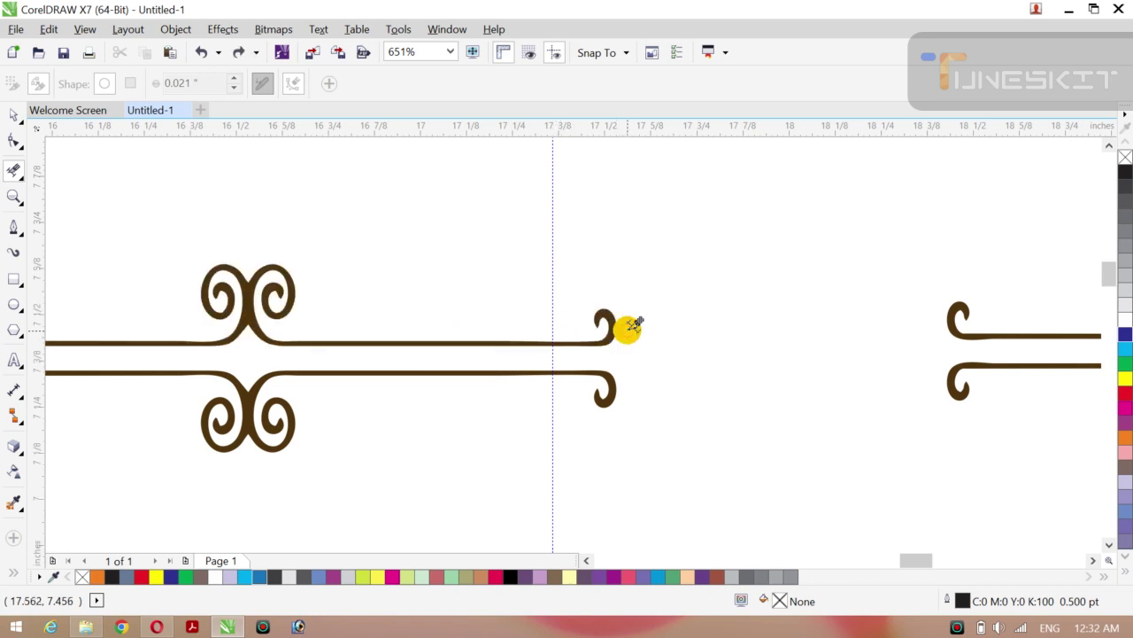
Step: Ungroup the left double divider into its upper and lower ornaments and deselect them
left_click(23, 127)
left_click(53, 132)
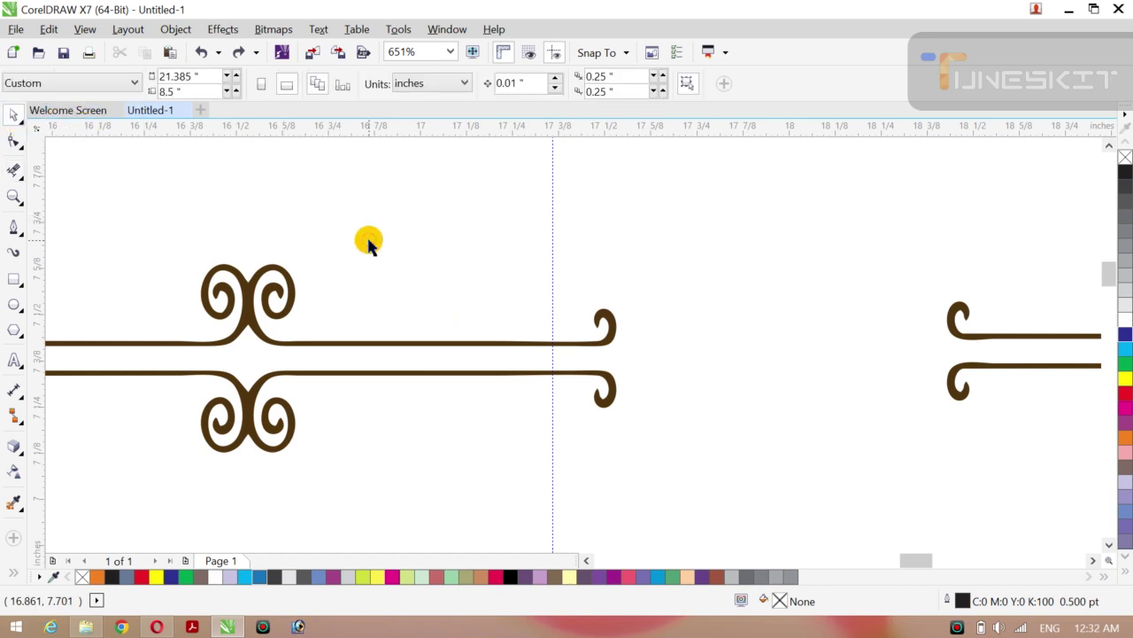
left_click(372, 345)
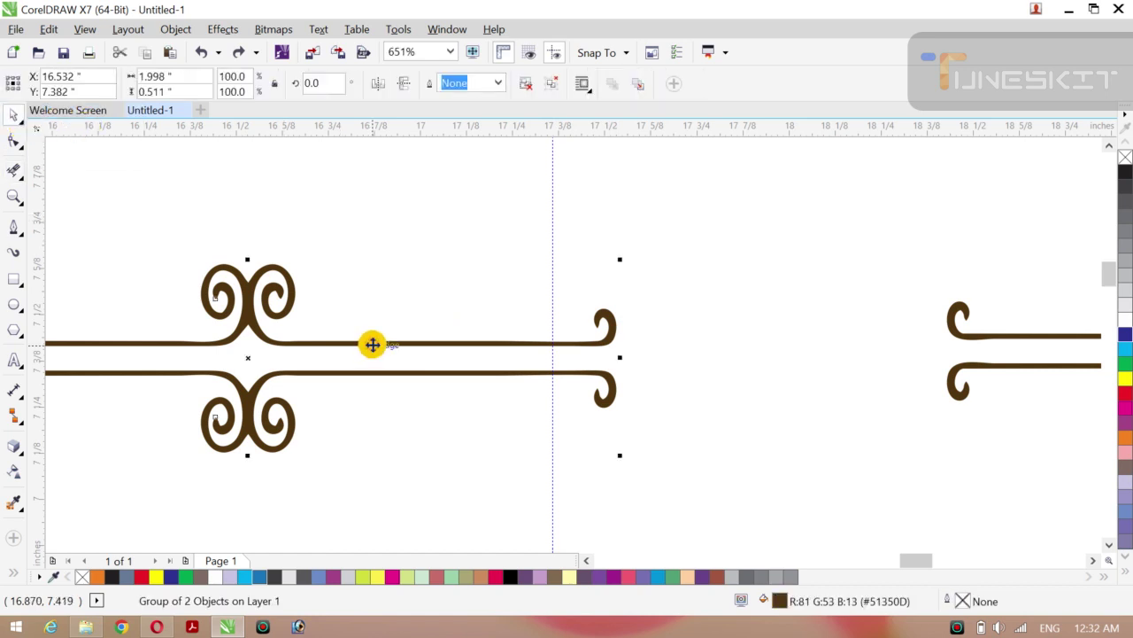
left_click_drag(248, 360, 257, 331)
left_click_drag(256, 331, 256, 333)
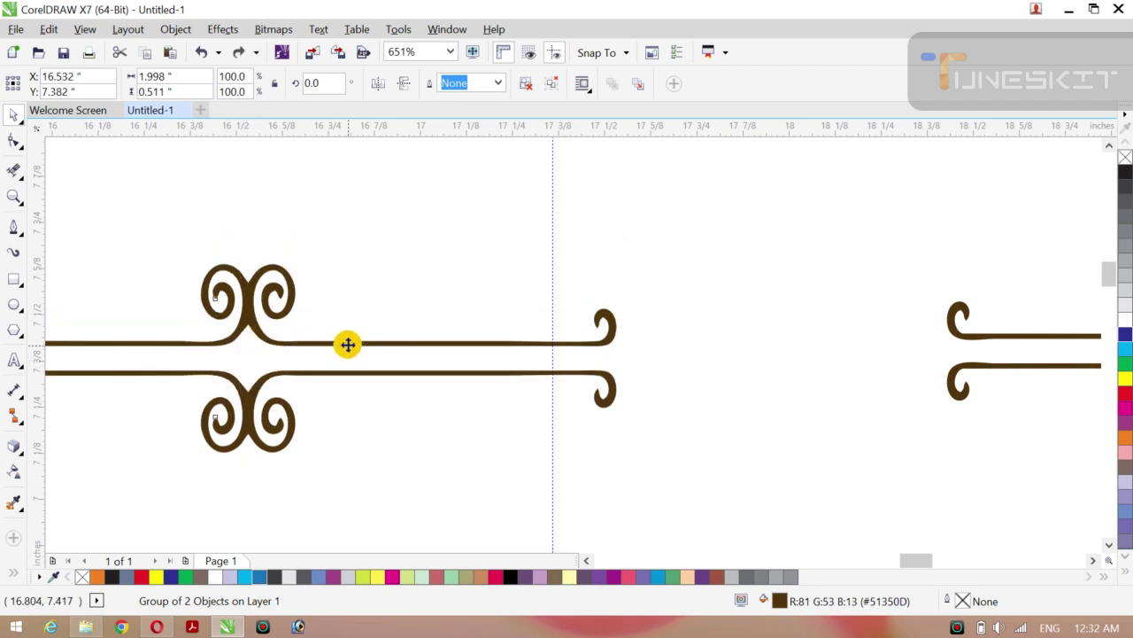
right_click(278, 345)
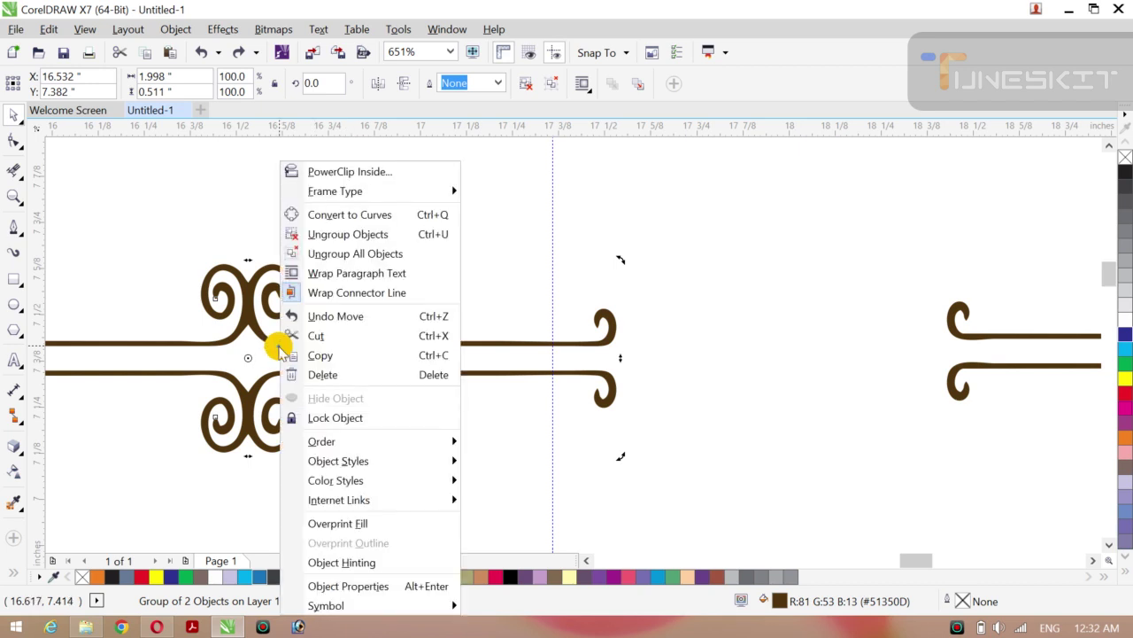
left_click(353, 240)
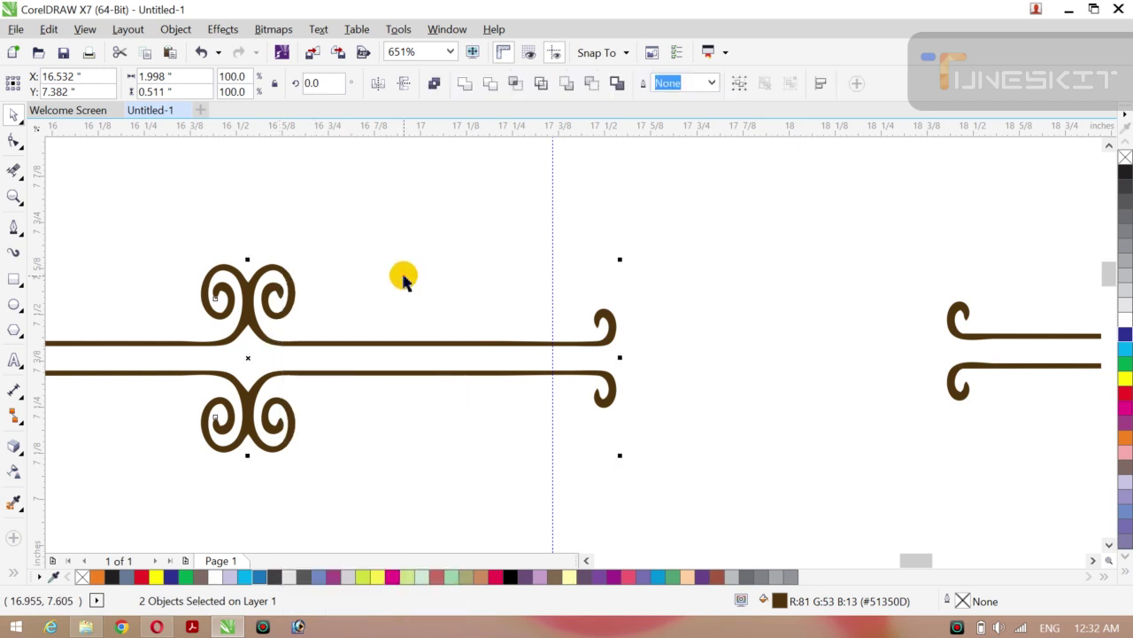
left_click(417, 321)
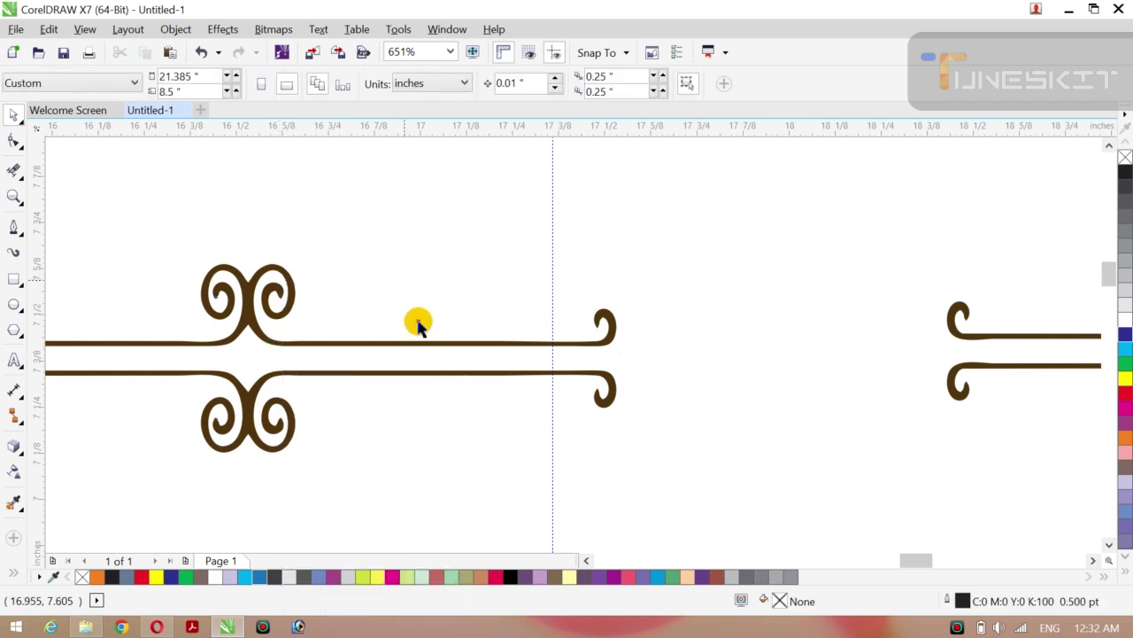
Step: Try Virtual Segment Delete on the ungrouped left ornaments just past the guideline, undoing each deletion
left_click(13, 173)
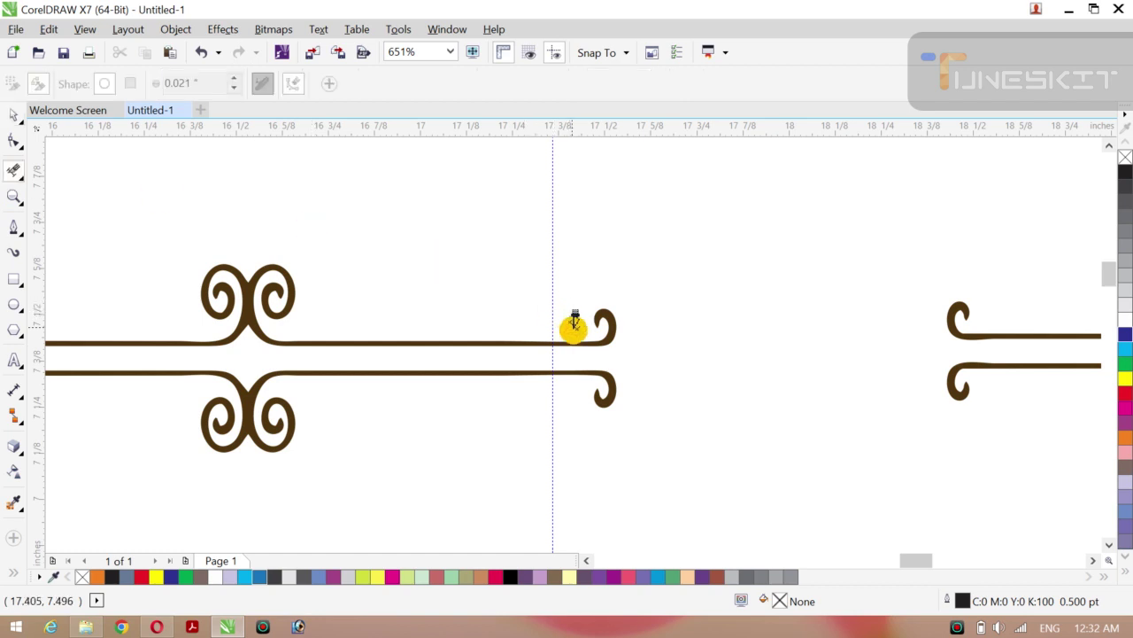
left_click(579, 354)
key("ctrl+z")
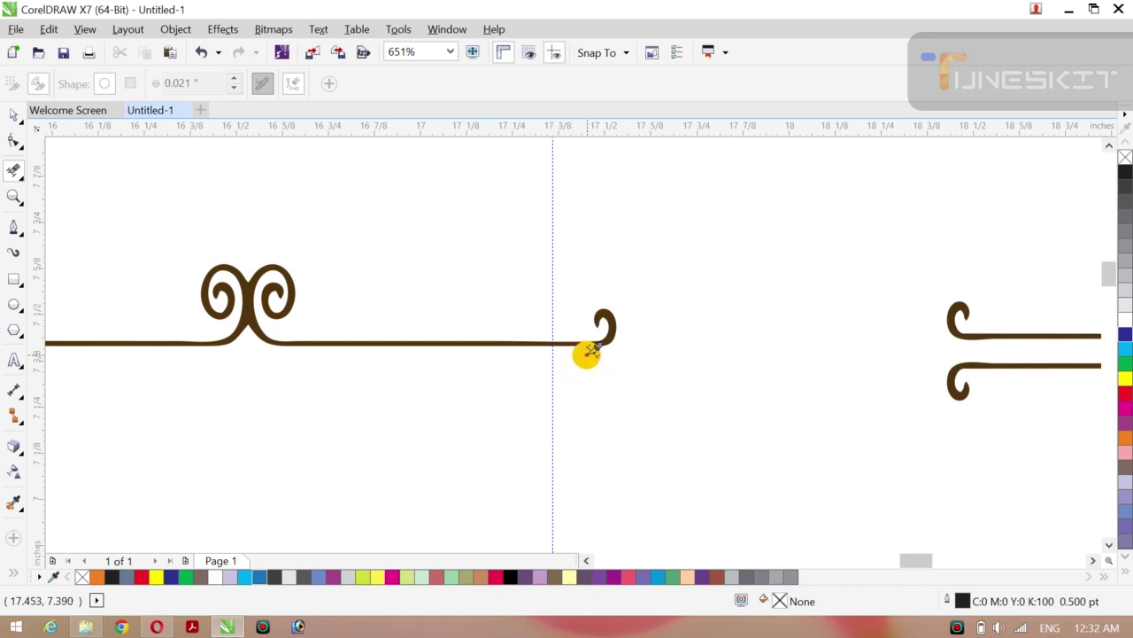
left_click(581, 369)
key("ctrl+z")
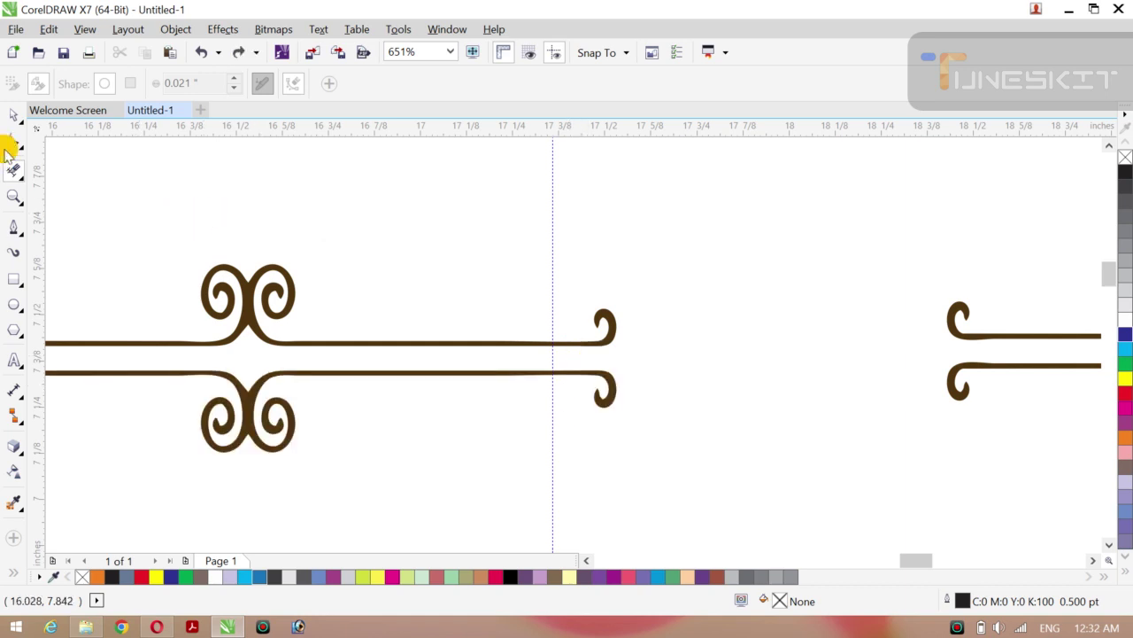
Step: Select the upper left ornament and erase its curled right end back to the guideline with the 0.021" round Eraser
left_click(23, 150)
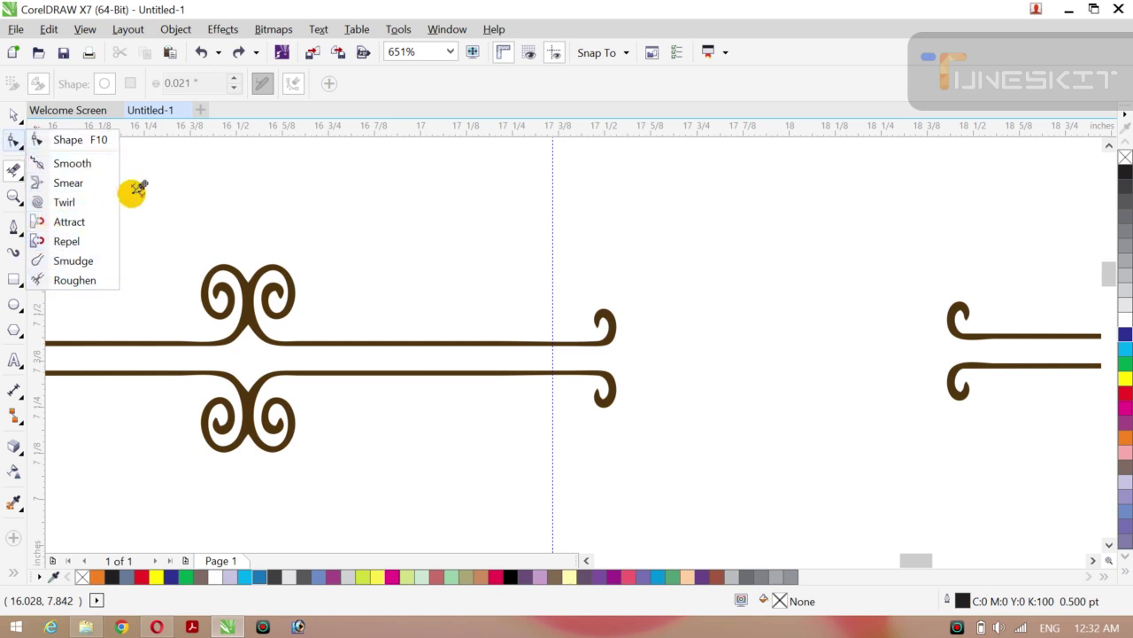
left_click(16, 173)
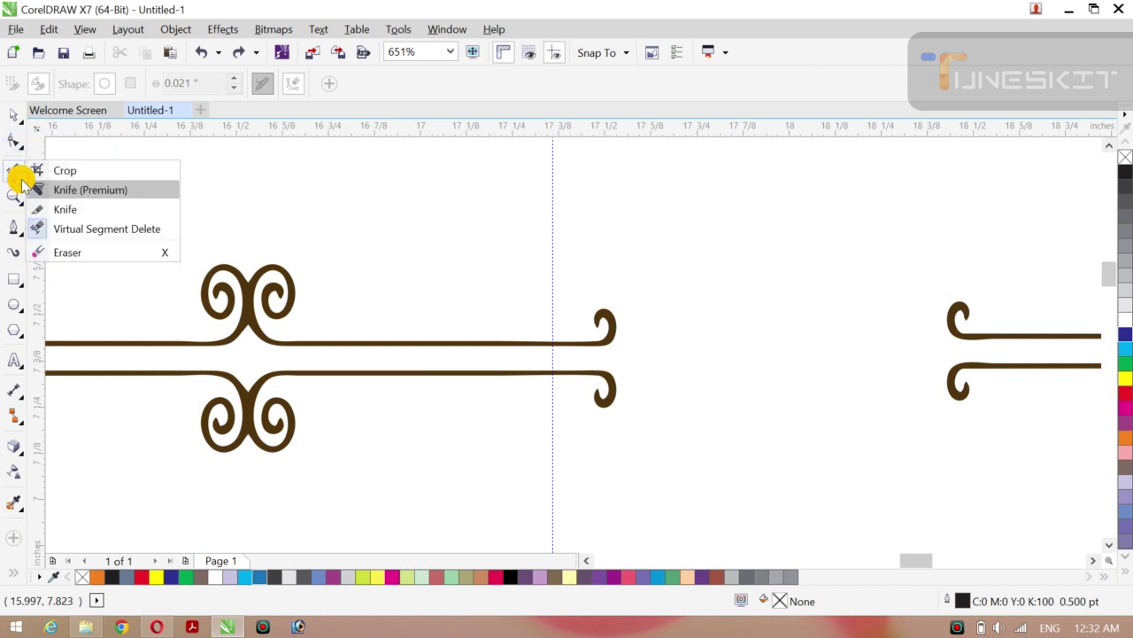
left_click(93, 249)
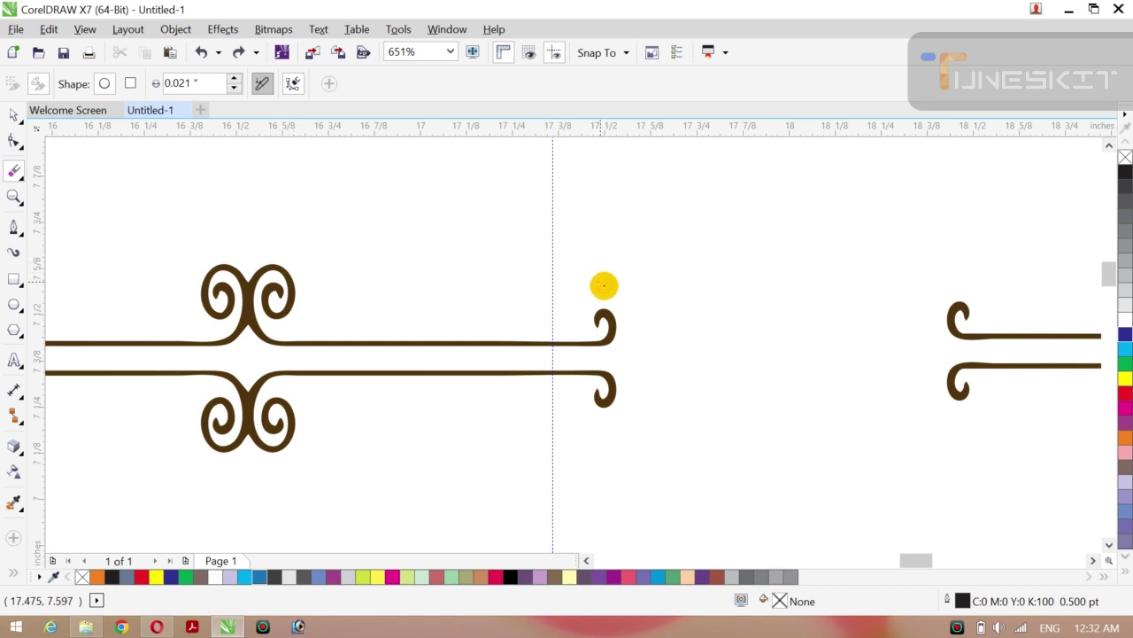
left_click(608, 324)
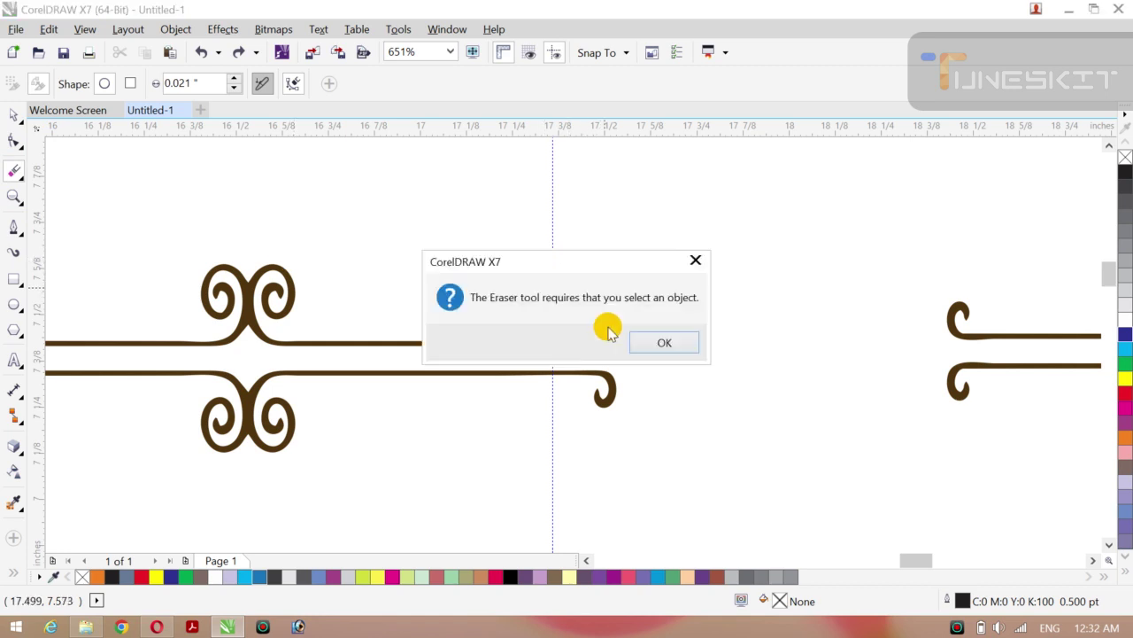
left_click(696, 262)
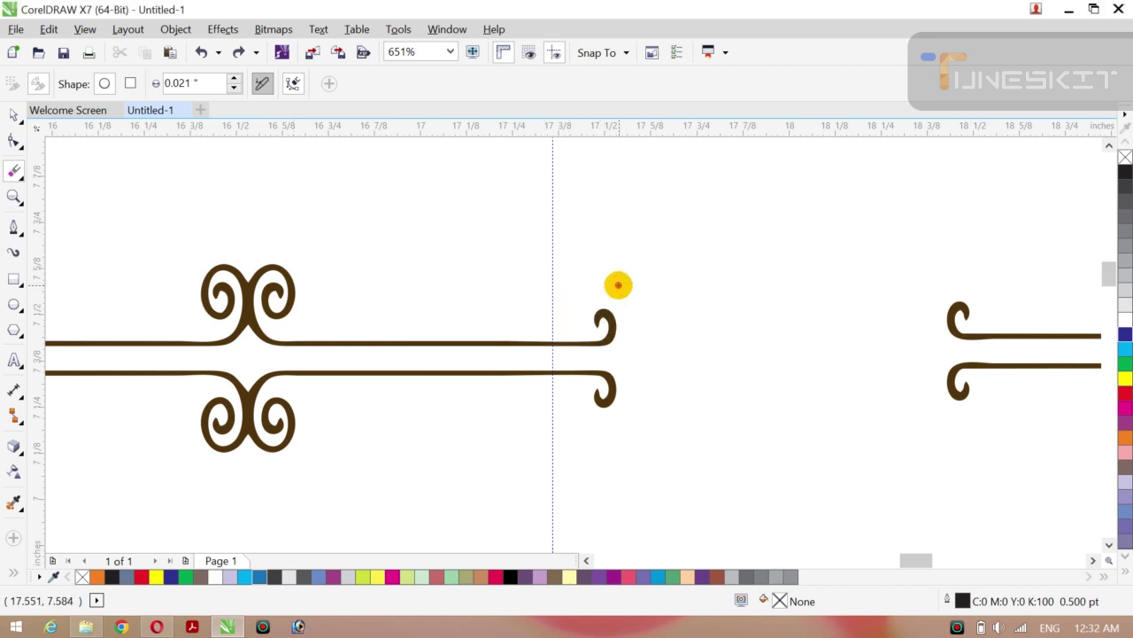
left_click(22, 125)
left_click(607, 338)
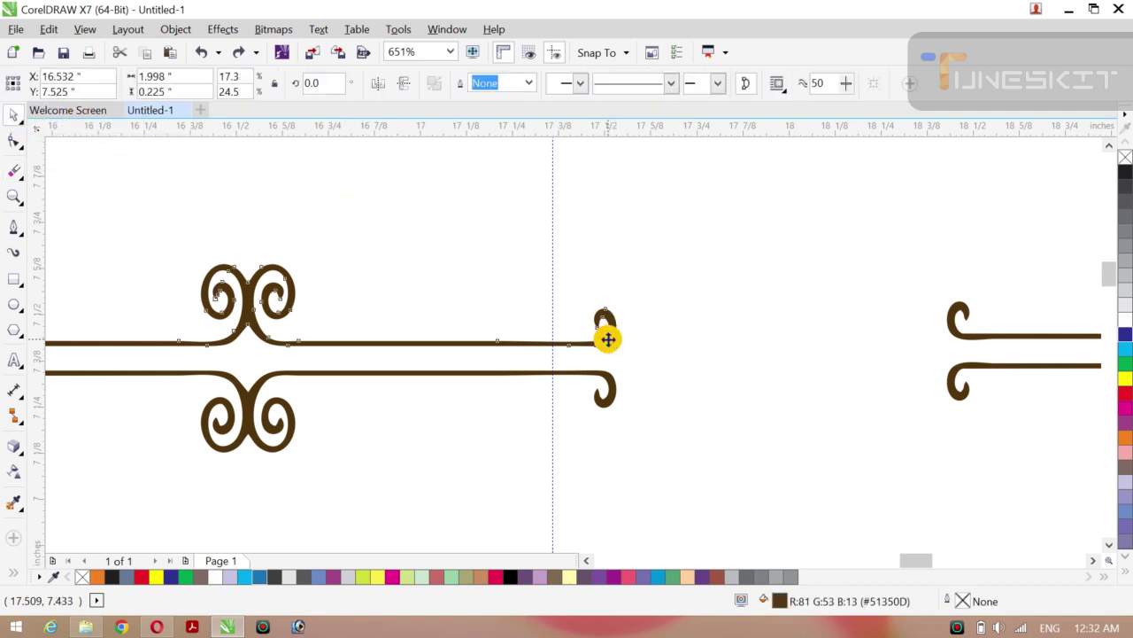
left_click(14, 168)
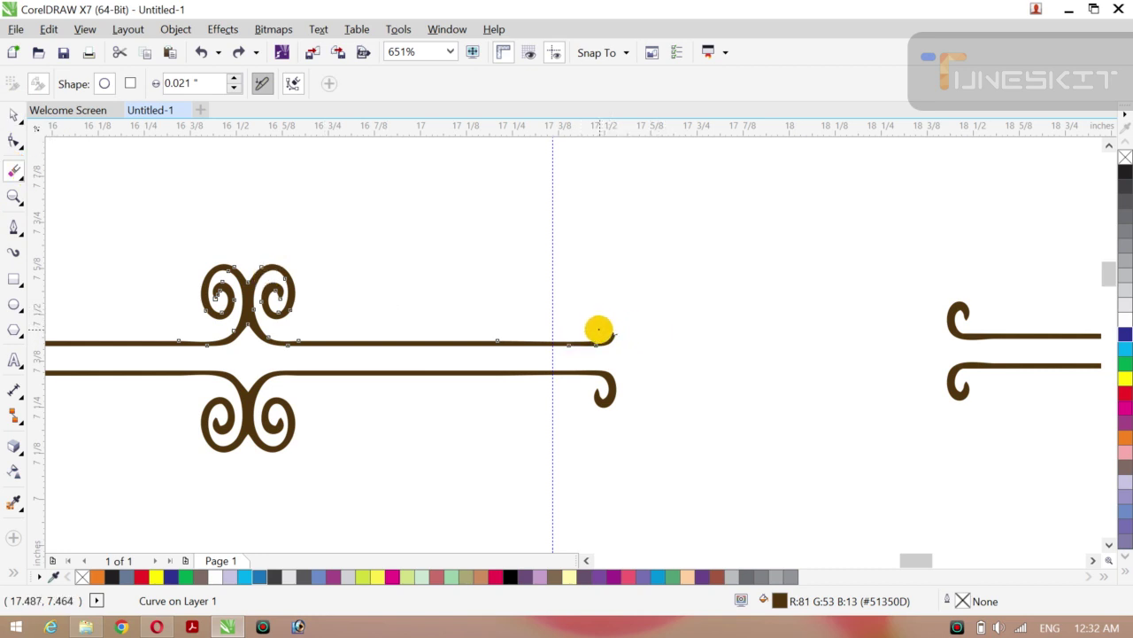
left_click_drag(598, 329, 618, 319)
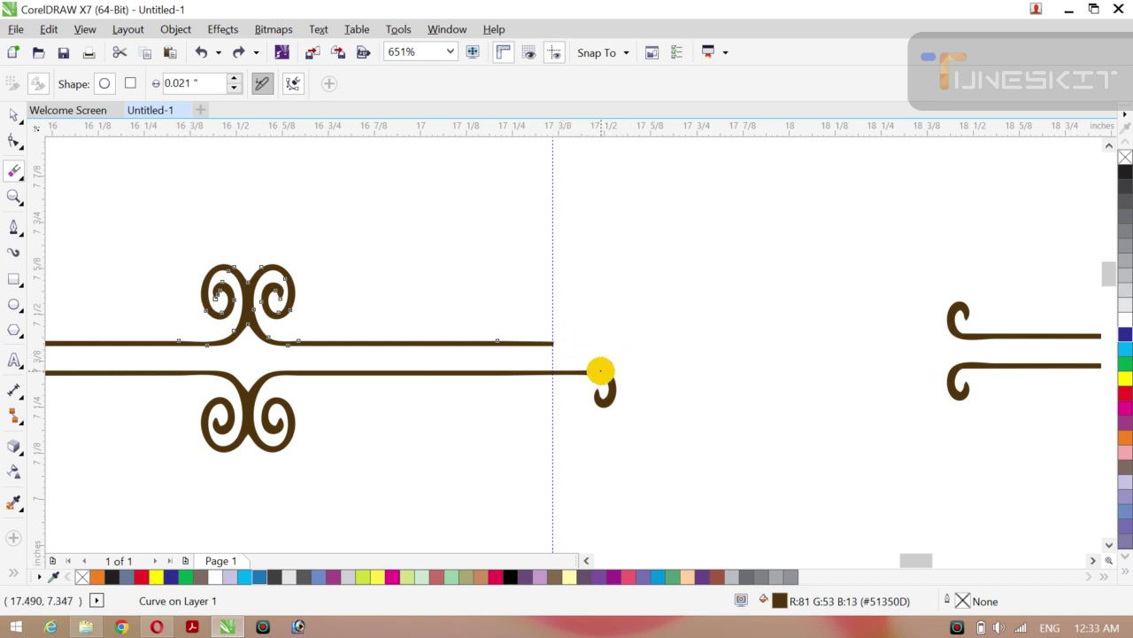
Step: Select the lower left ornament and erase its curled right end back to the guideline
left_click_drag(588, 376, 634, 379)
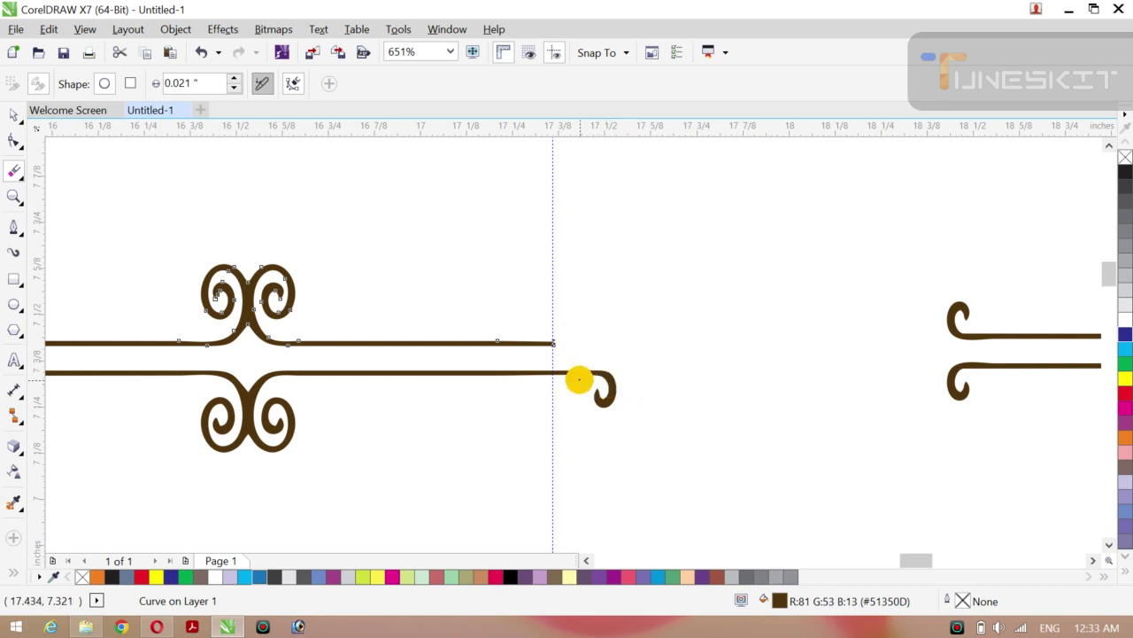
left_click(21, 126)
left_click(55, 114)
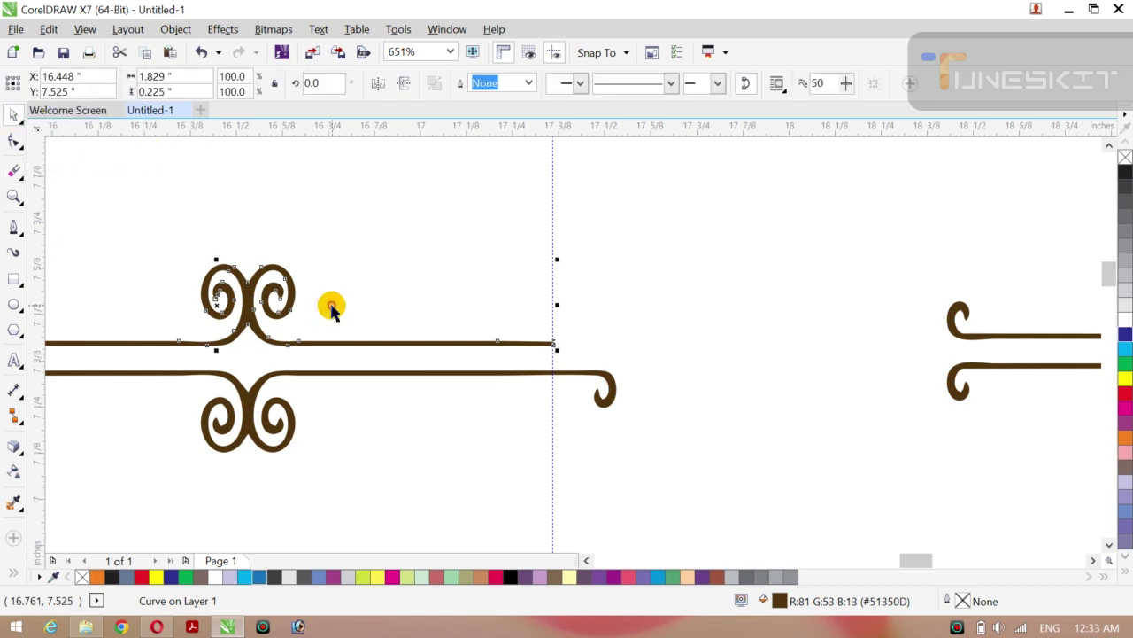
left_click(603, 404)
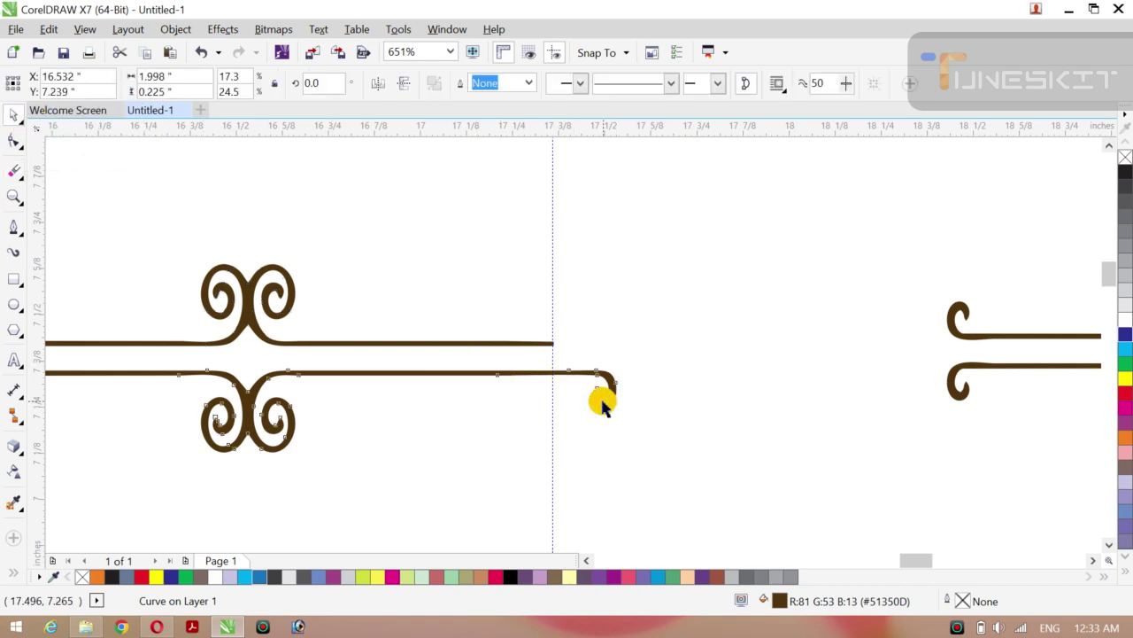
left_click(13, 177)
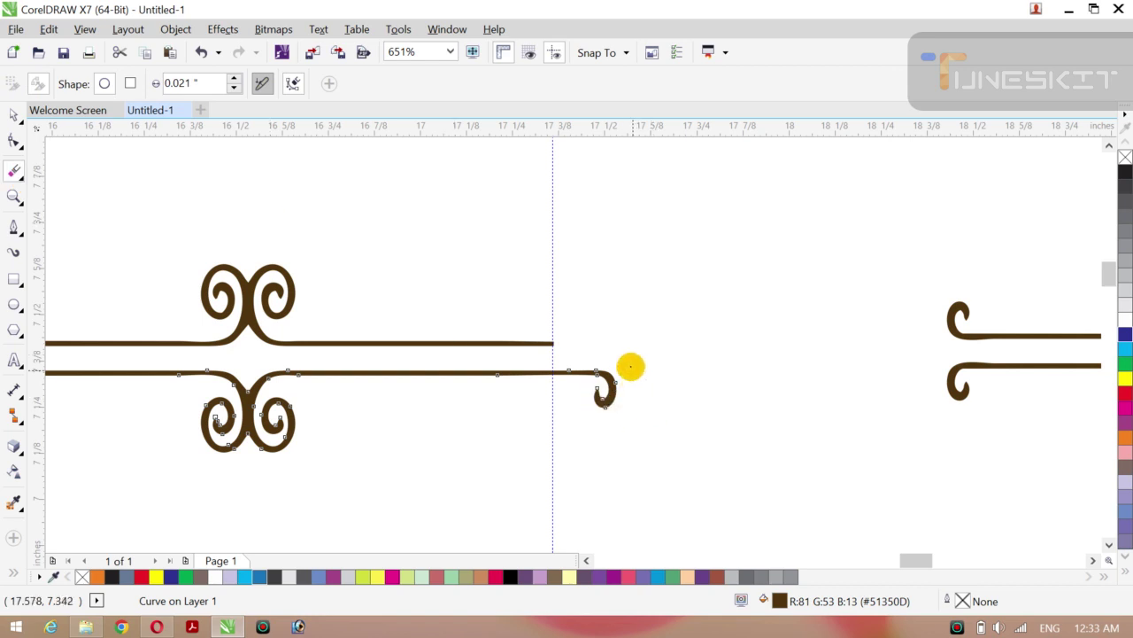
mouse_move(604, 350)
left_mouse_down()
mouse_move(604, 384)
mouse_move(592, 384)
mouse_move(597, 366)
mouse_move(562, 372)
mouse_move(618, 366)
mouse_move(606, 401)
mouse_move(618, 374)
mouse_move(591, 396)
left_mouse_up()
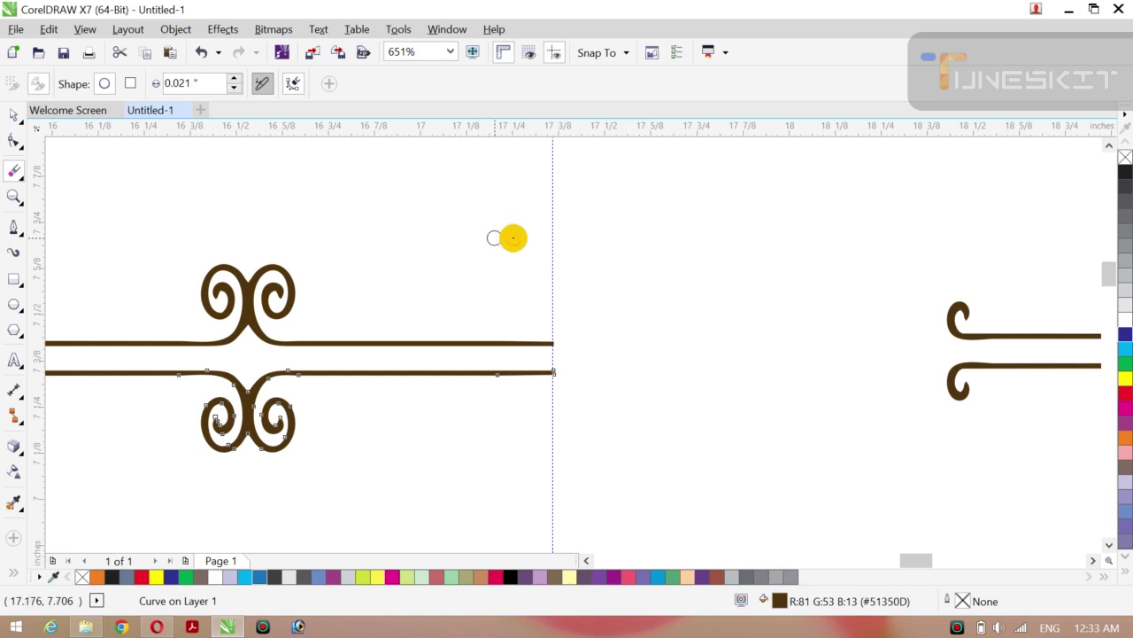
Step: Move the vertical guideline to X 18.532", just past the curled left ends of the right double divider
left_click(22, 129)
left_click(36, 116)
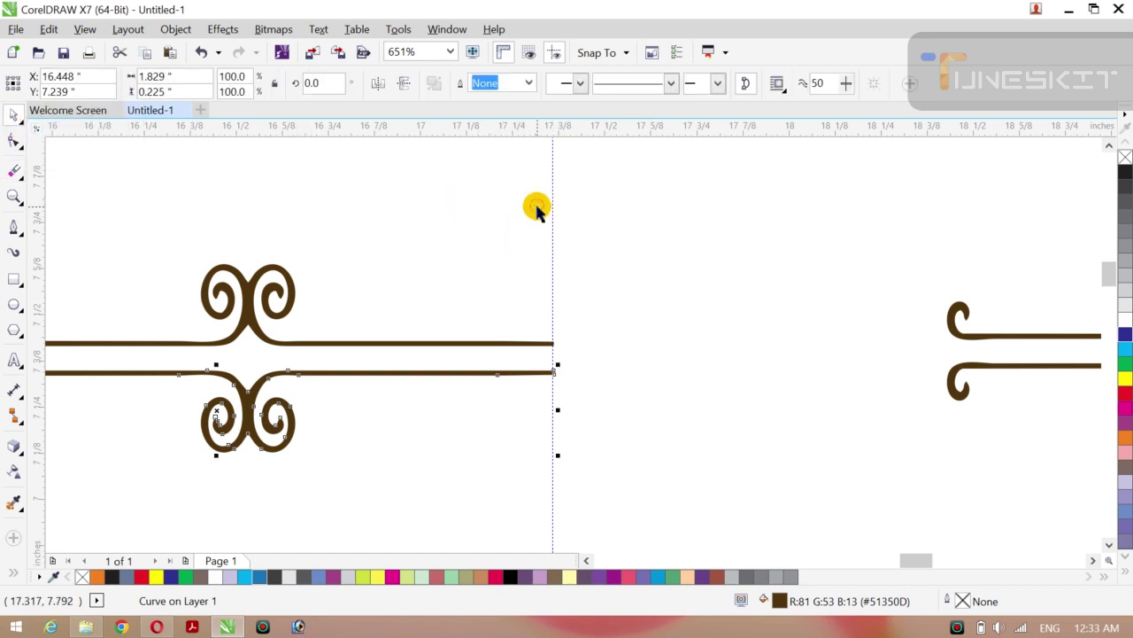
left_click_drag(550, 209, 986, 241)
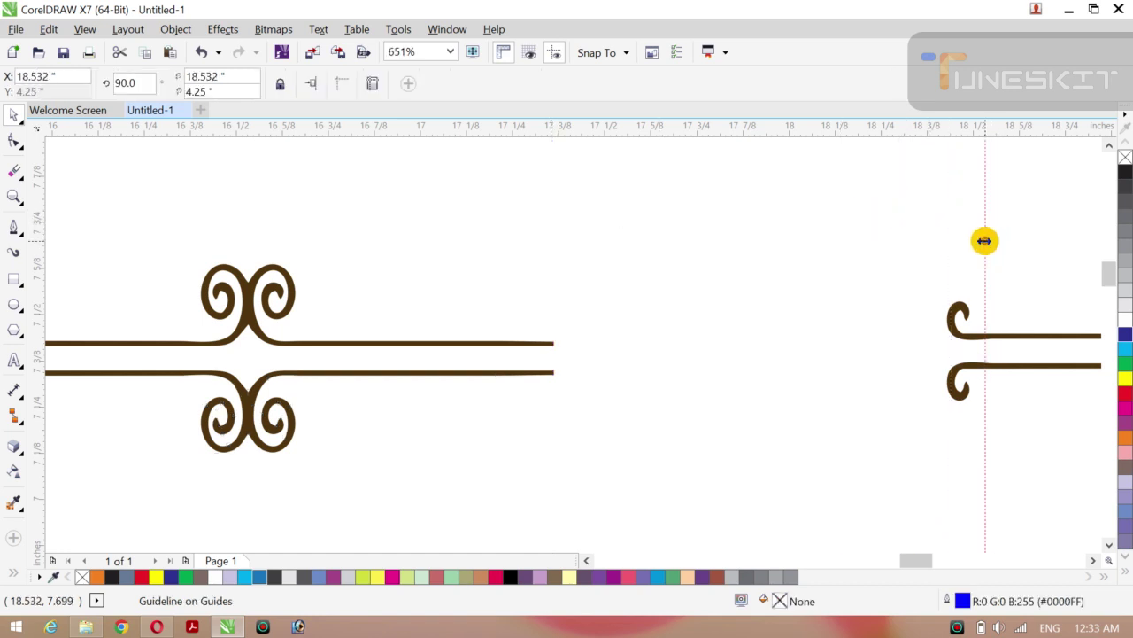
Step: Ungroup the right double divider into its upper and lower ornaments and deselect them
left_click(951, 383)
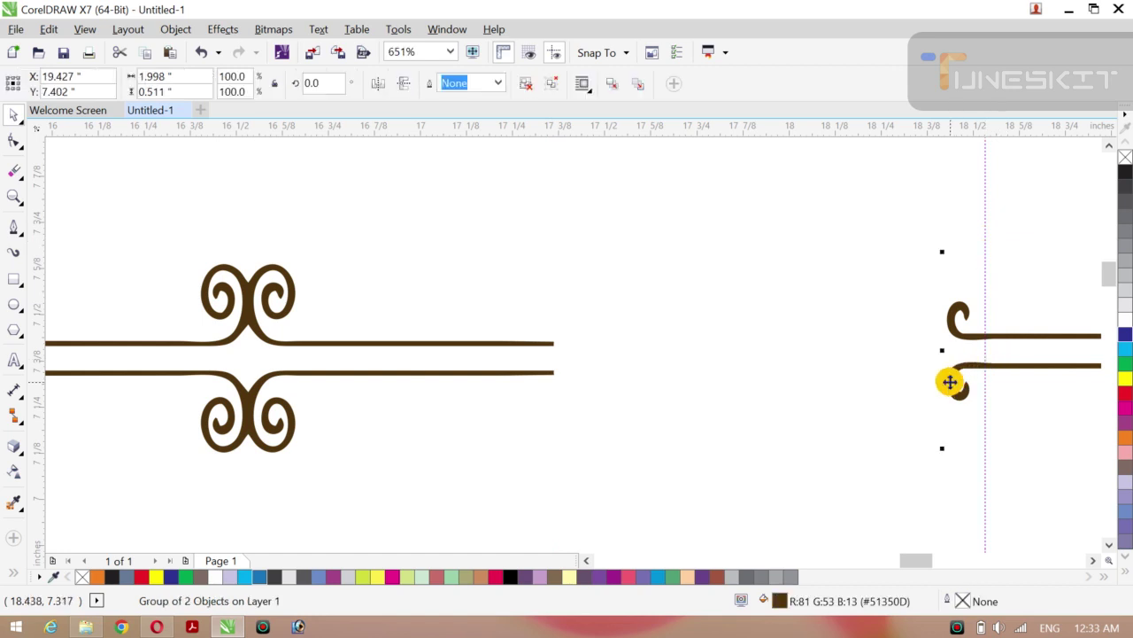
right_click(950, 384)
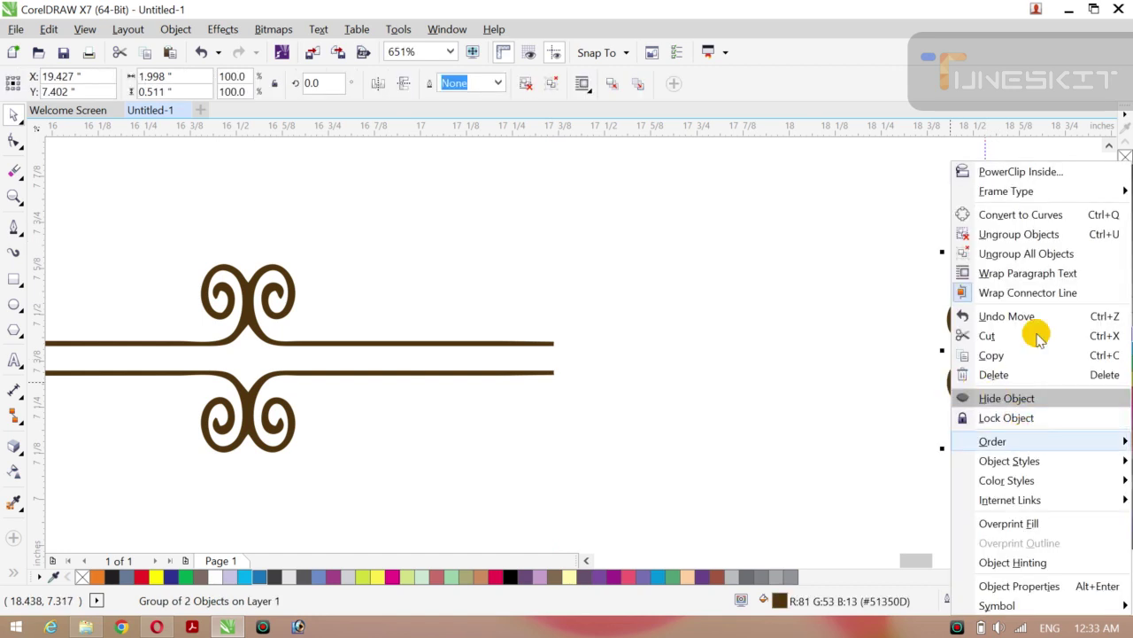
left_click(1043, 234)
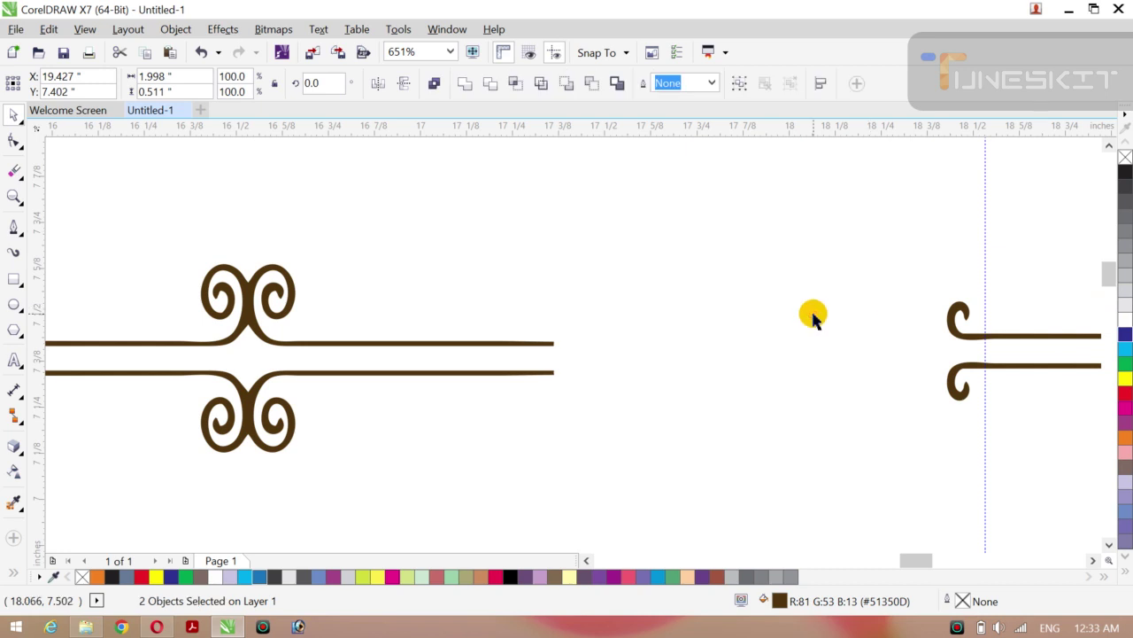
left_click(873, 384)
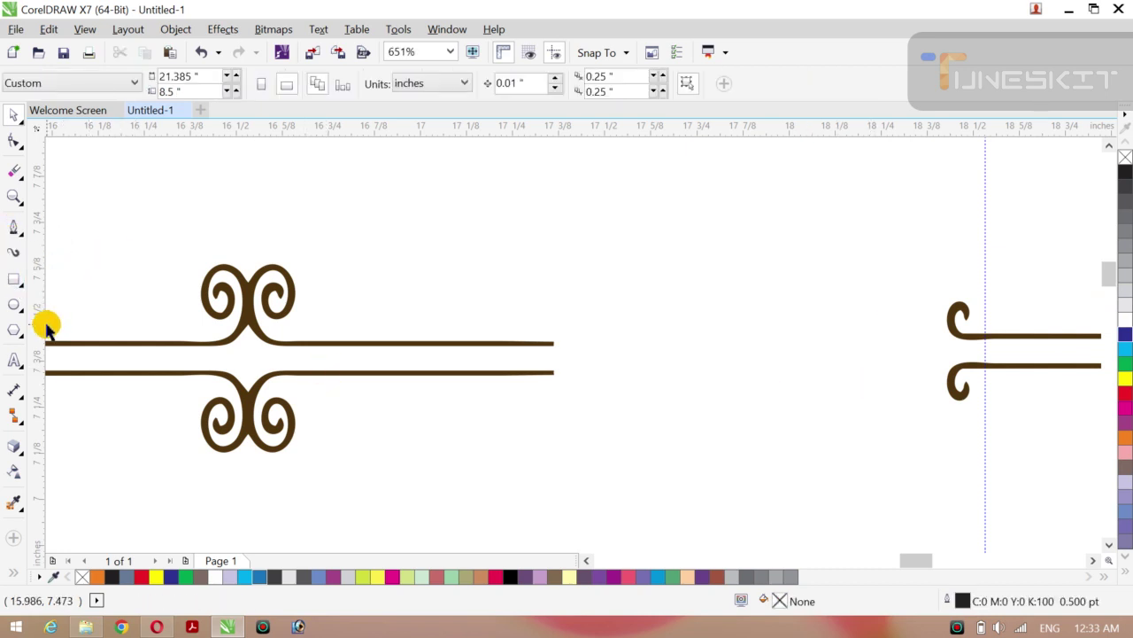
left_click(13, 168)
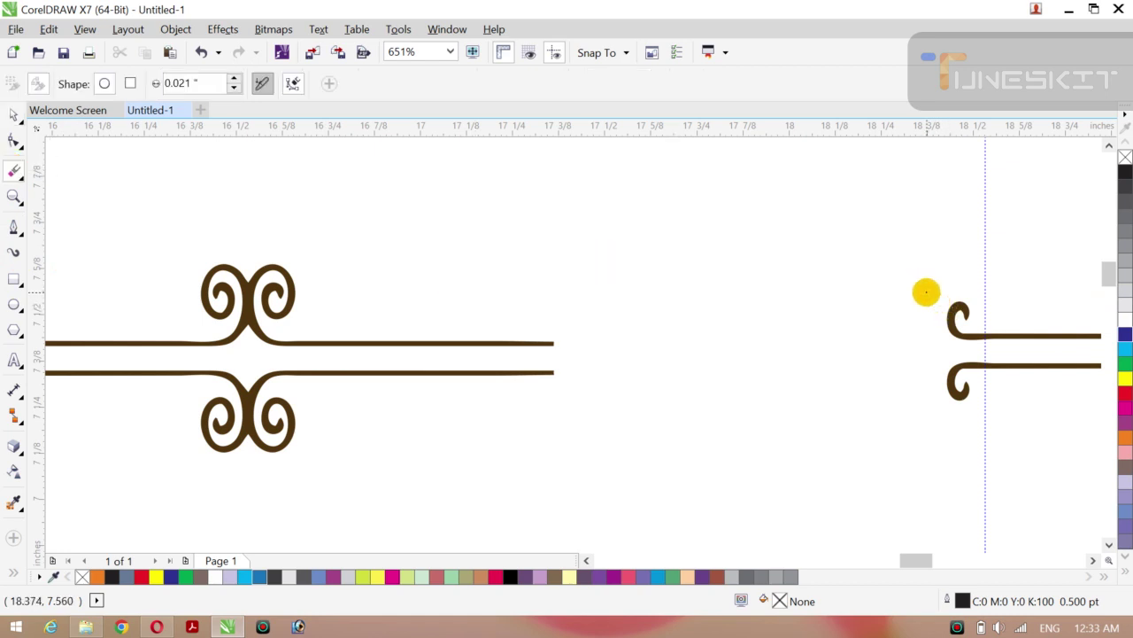
left_click(947, 306)
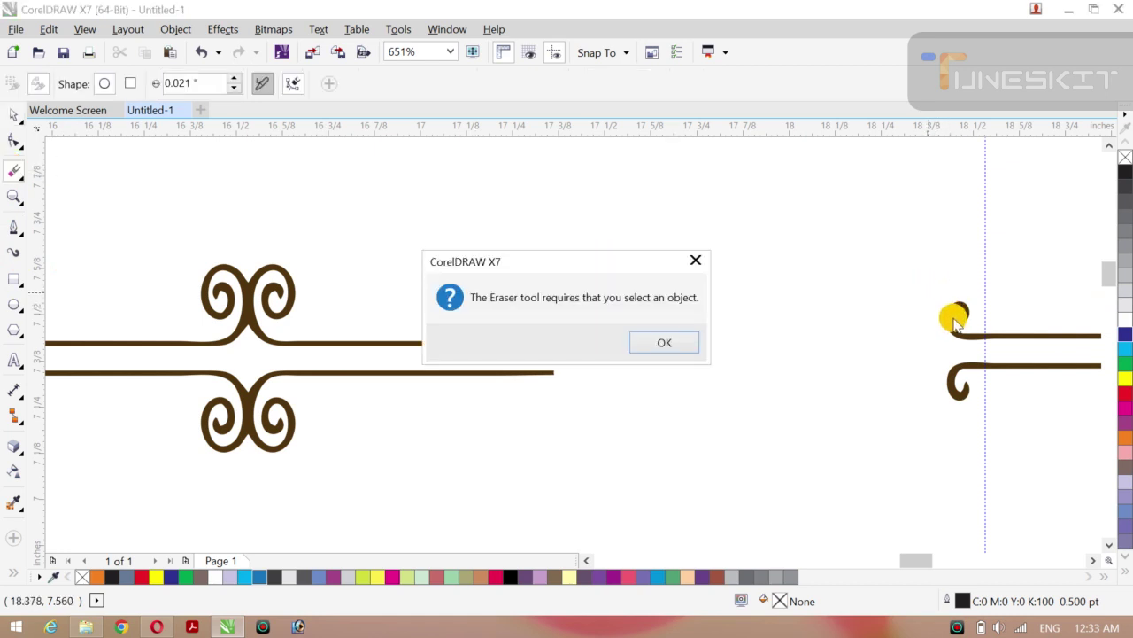
left_click(695, 262)
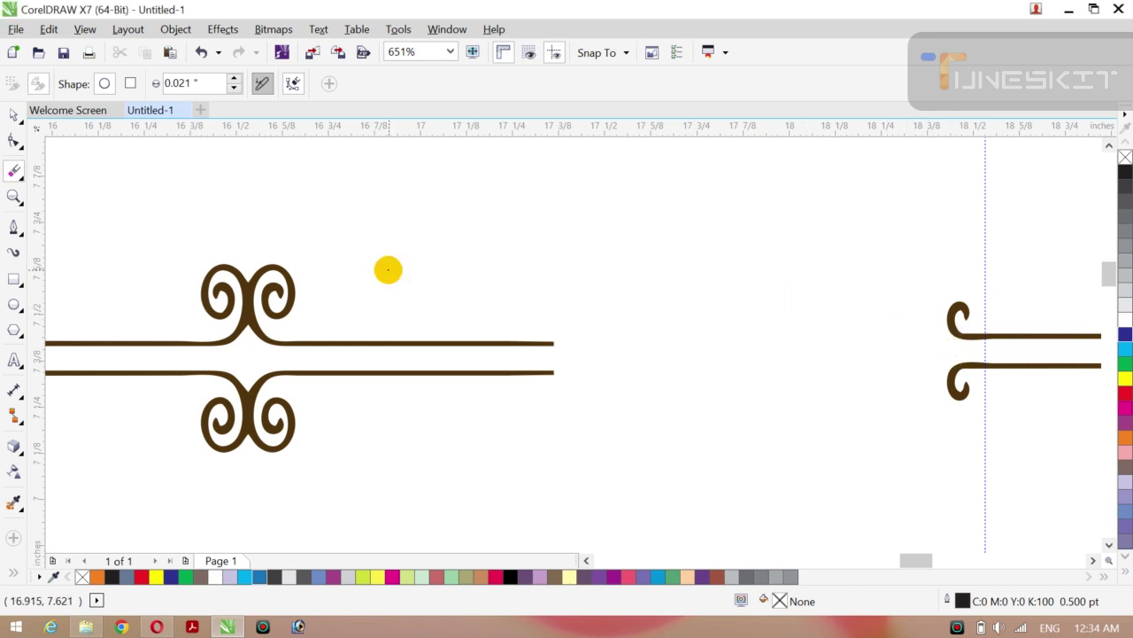
Step: Select the upper right ornament and erase its curled left end back to the guideline with the 0.021" round Eraser
left_click(24, 127)
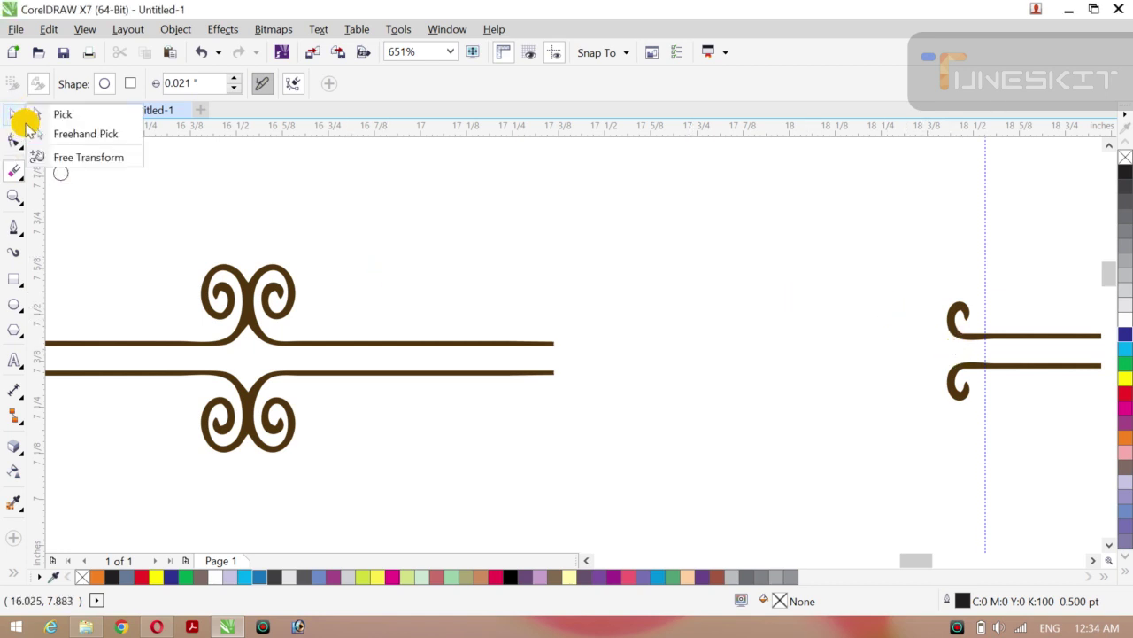
left_click(57, 112)
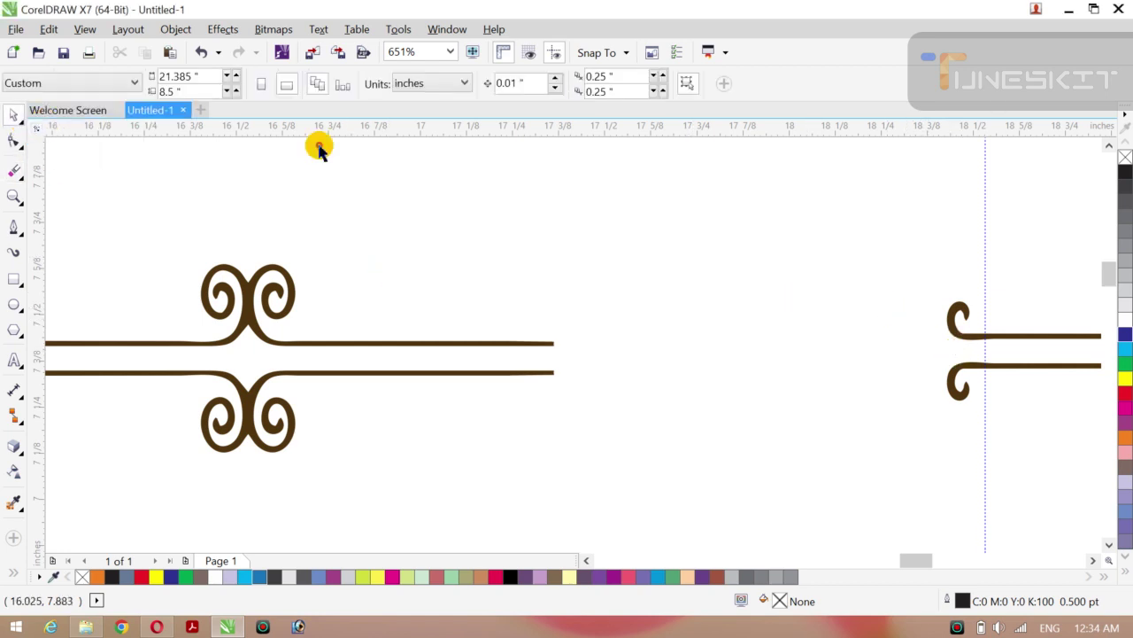
left_click(959, 335)
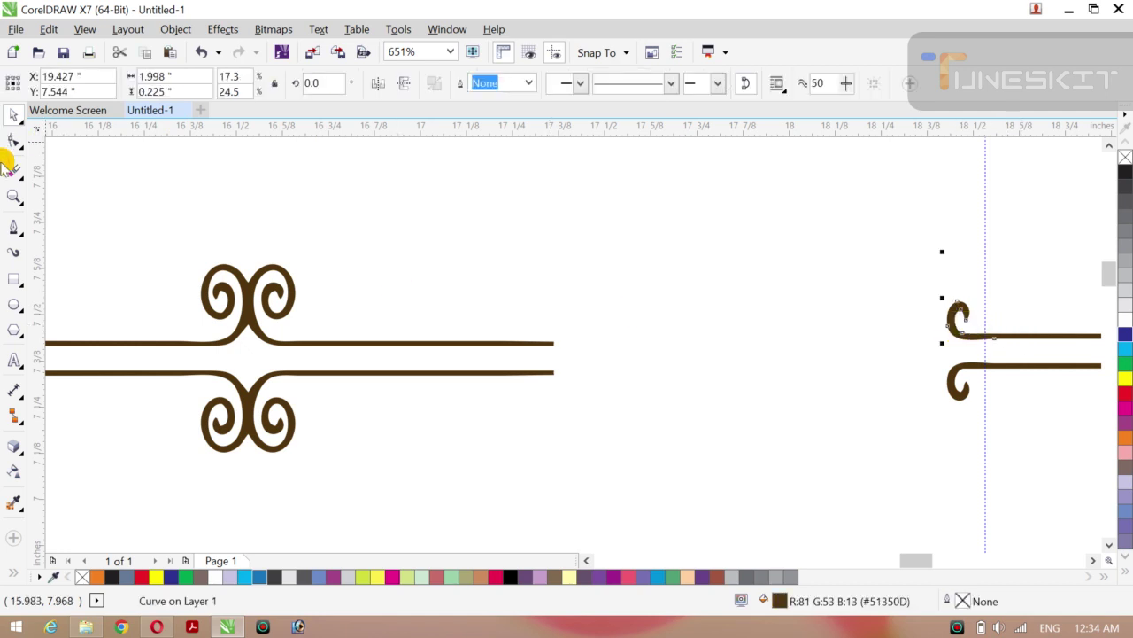
left_click(13, 171)
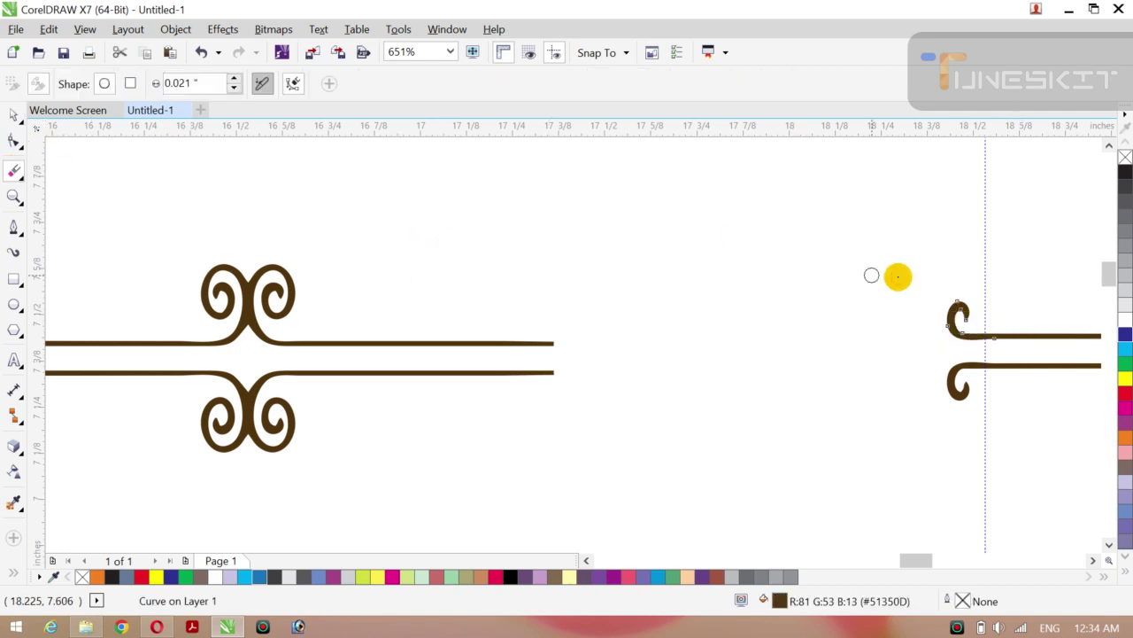
mouse_move(939, 287)
left_mouse_down()
mouse_move(962, 319)
mouse_move(948, 324)
left_mouse_up()
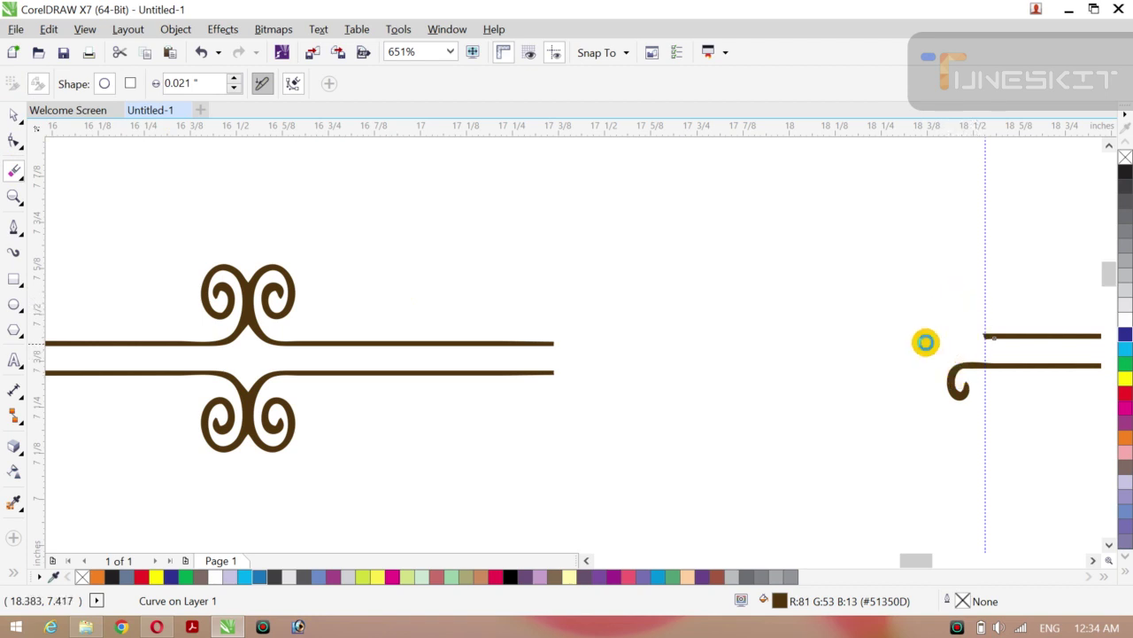
Step: Select the lower right ornament and erase its curled left end back to the guideline with the Eraser
left_click(19, 117)
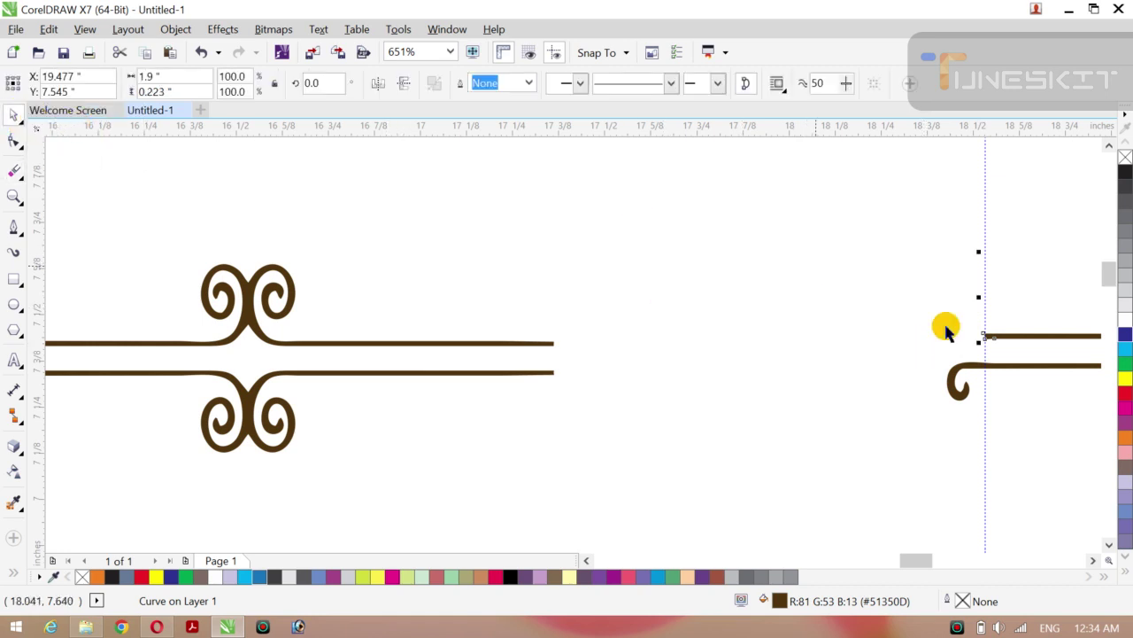
left_click(959, 396)
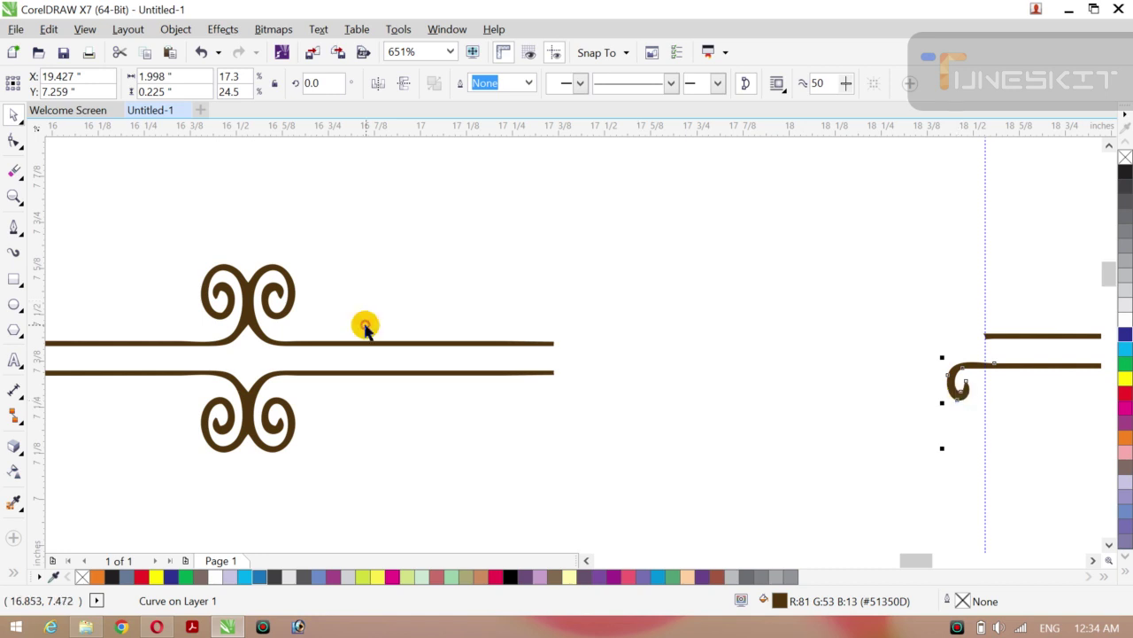
left_click(14, 170)
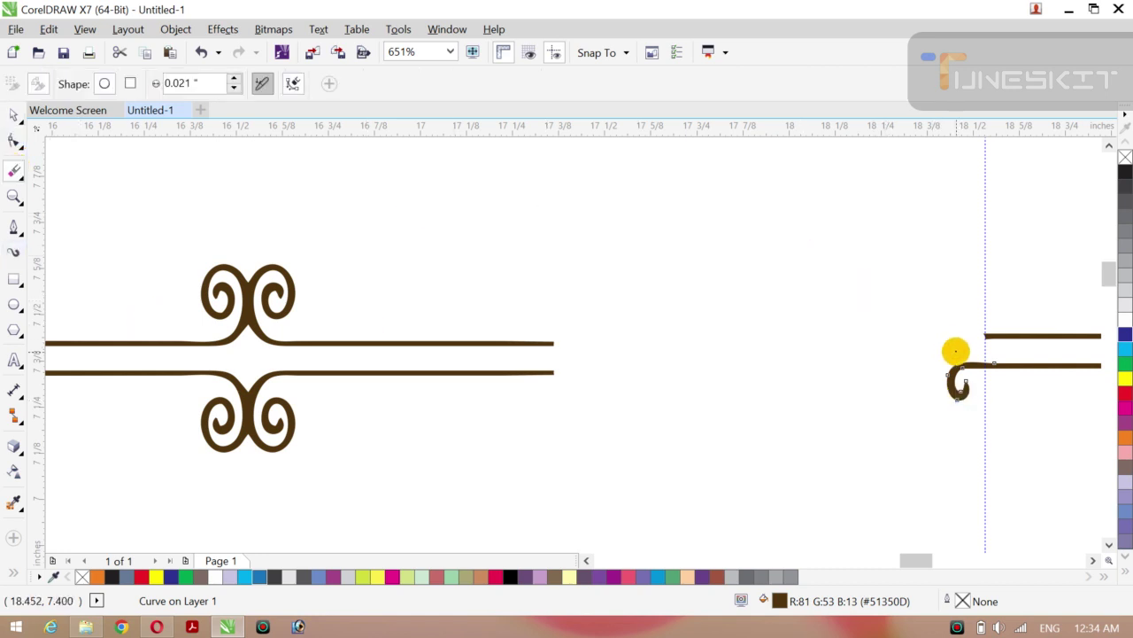
left_click_drag(955, 351, 954, 399)
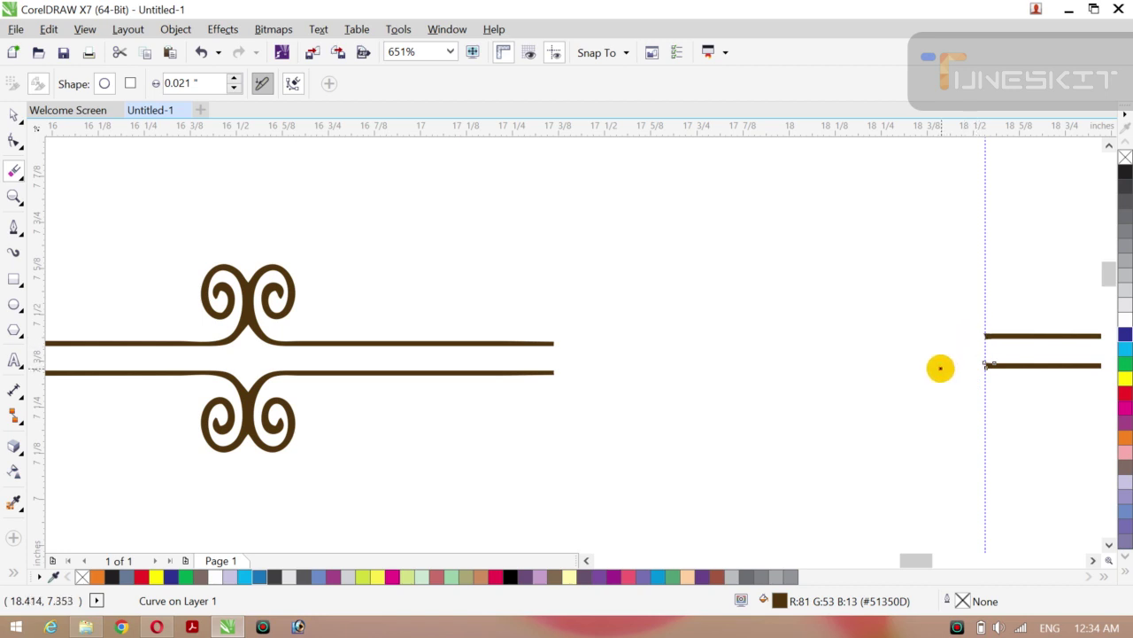
Step: Delete the vertical guideline at the trimmed left ends of the right double divider
left_click(19, 129)
left_click(43, 114)
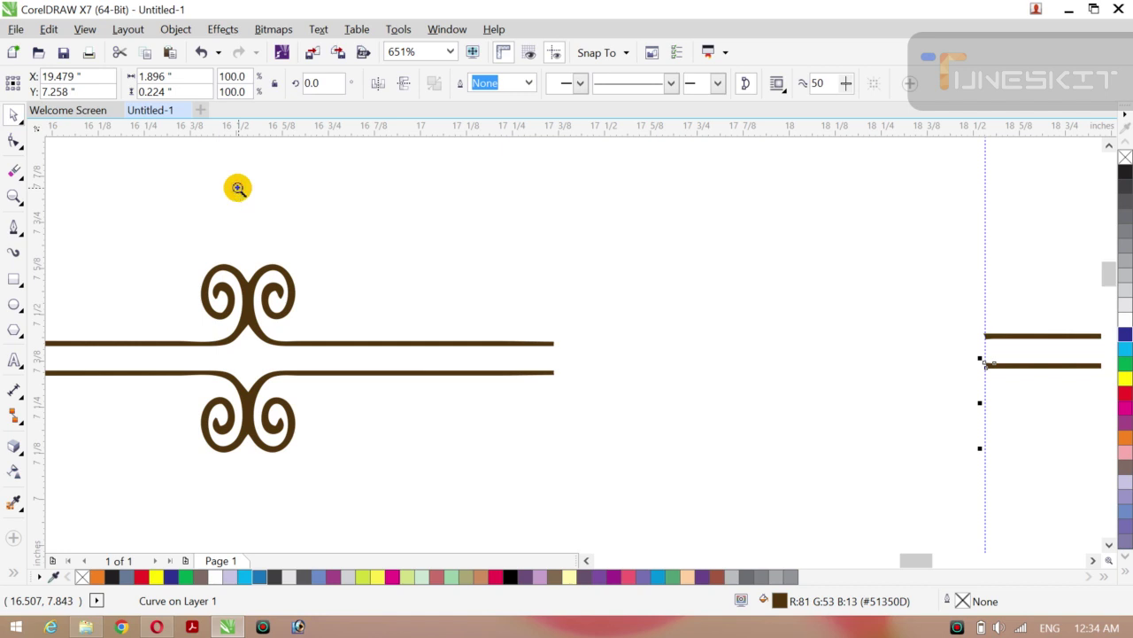
key("z")
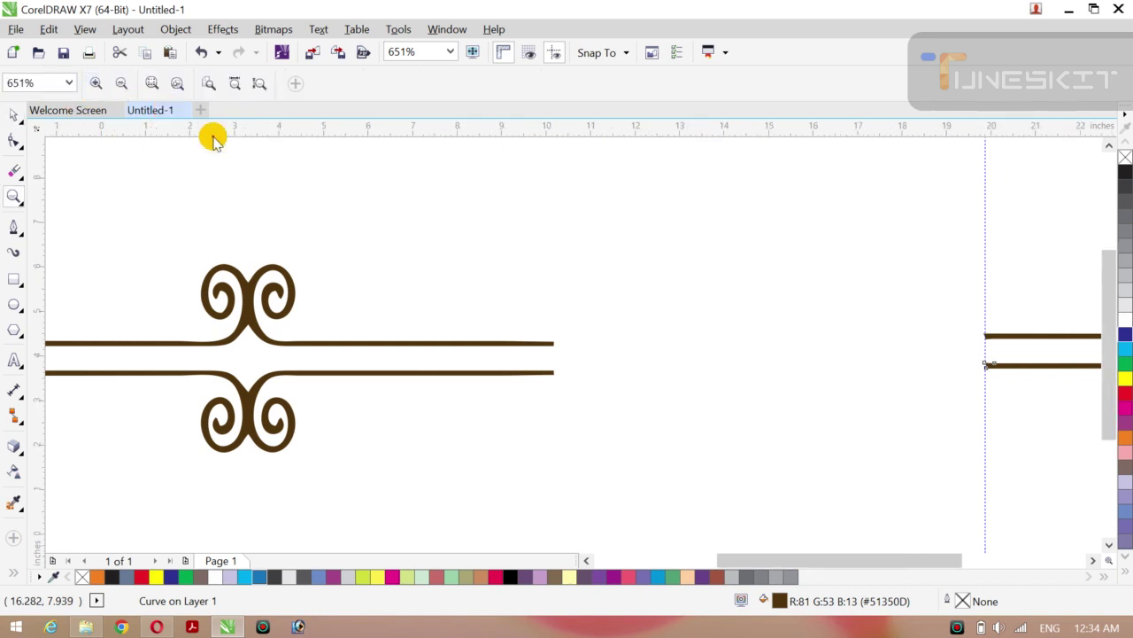
key("shift+F4")
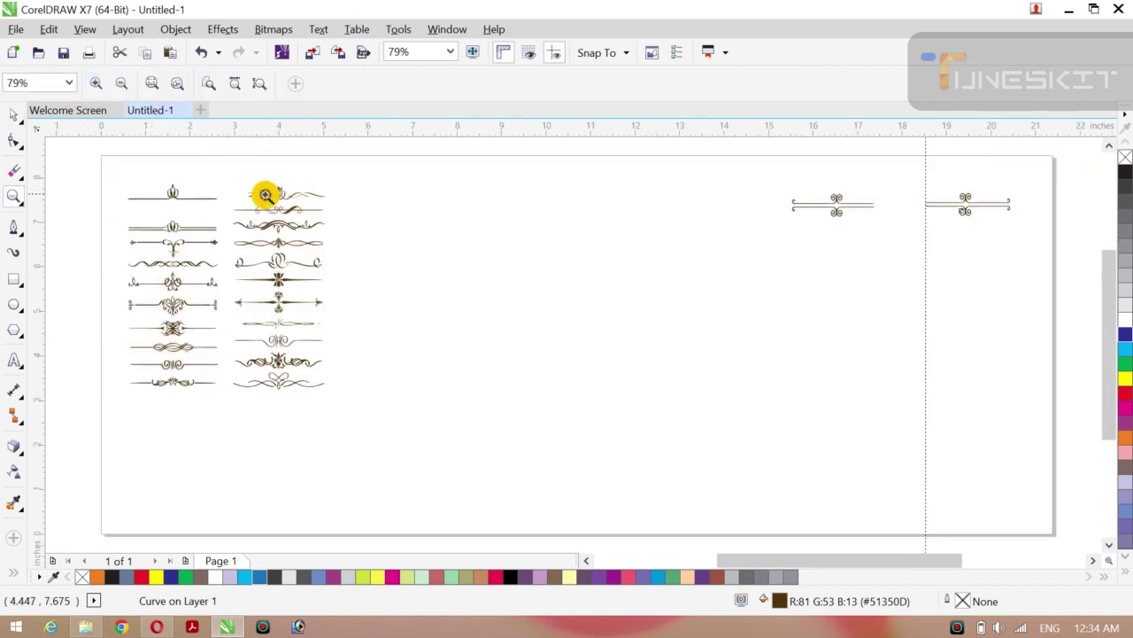
left_click(23, 125)
left_click(44, 118)
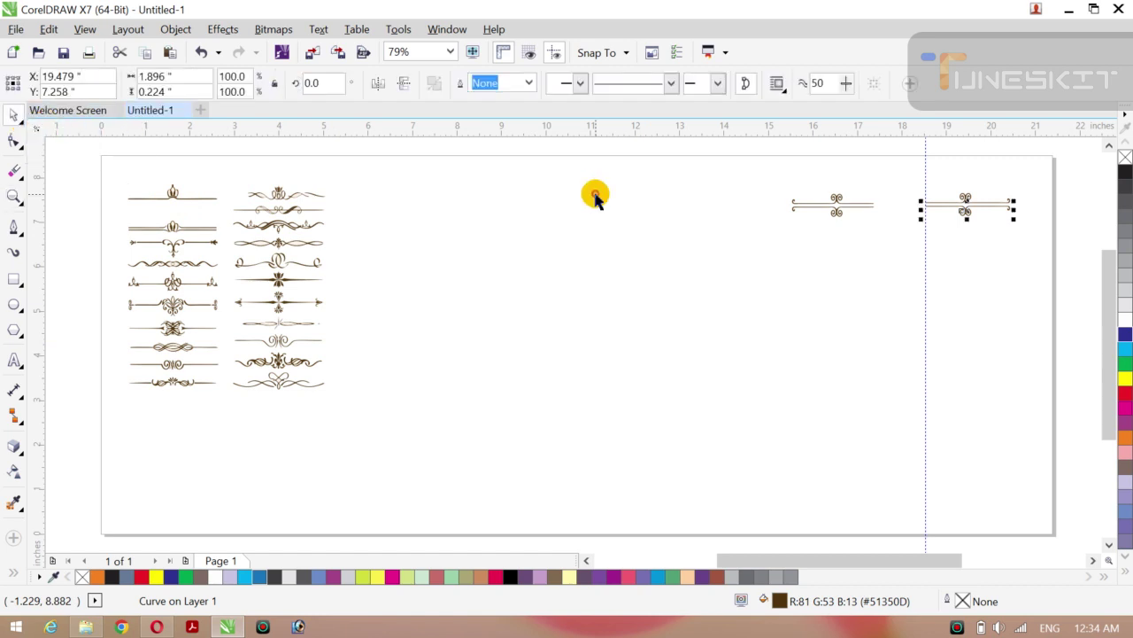
left_click(925, 308)
key("Delete")
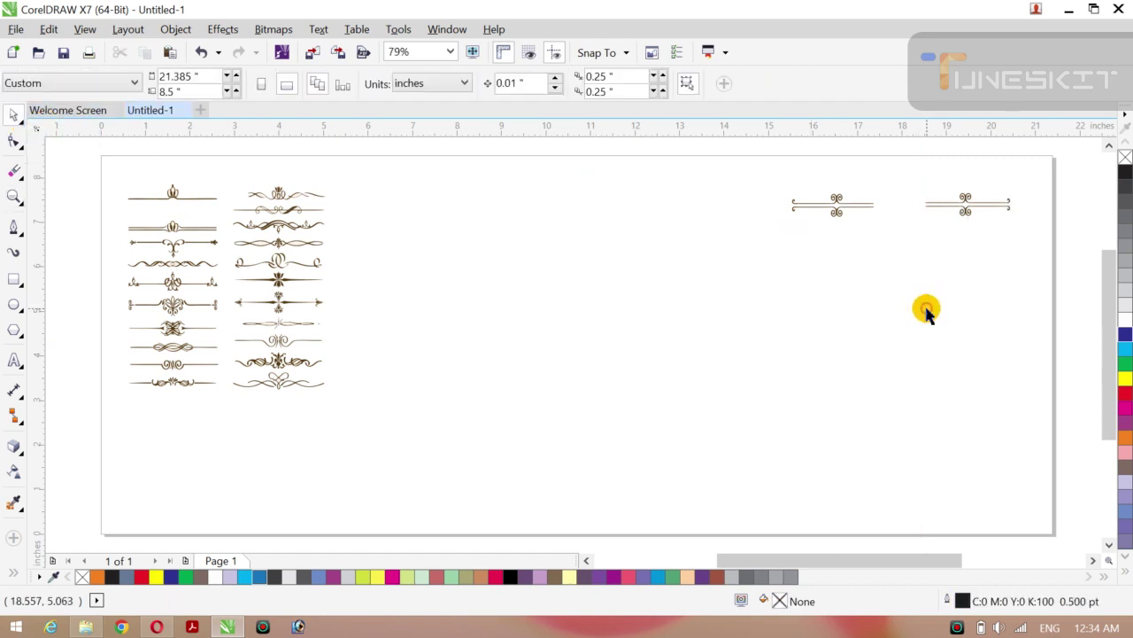
Step: Try moving only the lower ornament of the right divider toward the left divider, and undo the move
left_click(838, 214)
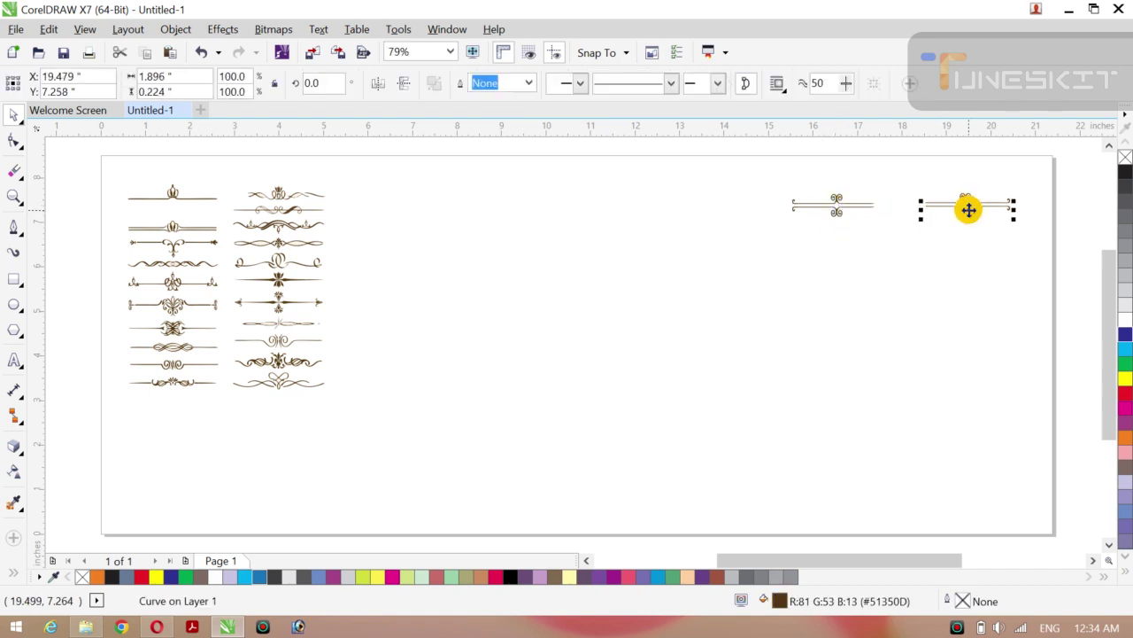
left_click_drag(967, 209, 926, 215)
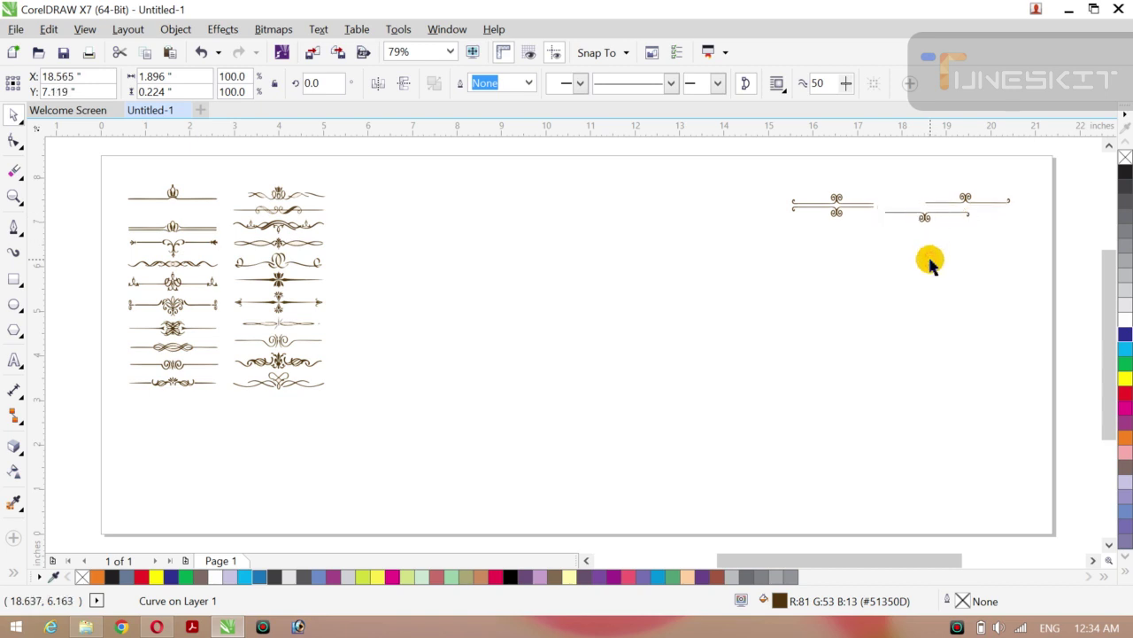
key("ctrl+z")
left_click(918, 291)
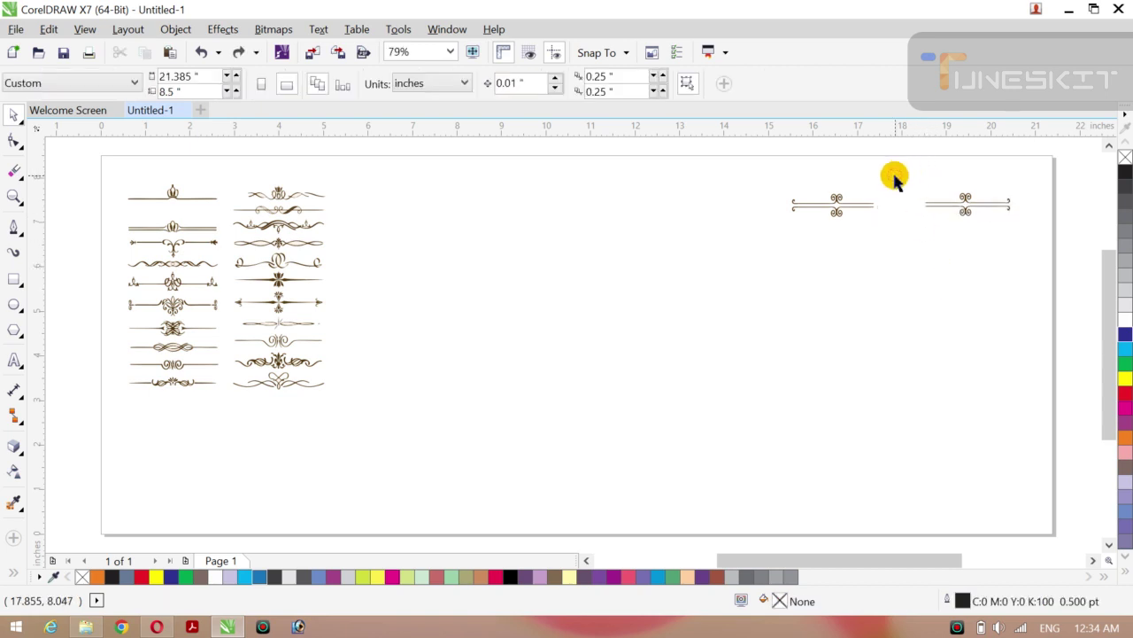
Step: Group the right divider's two ornaments and move the group to about X 18.288", Y 7.371", against the left divider's trimmed ends
left_click_drag(894, 177, 1025, 247)
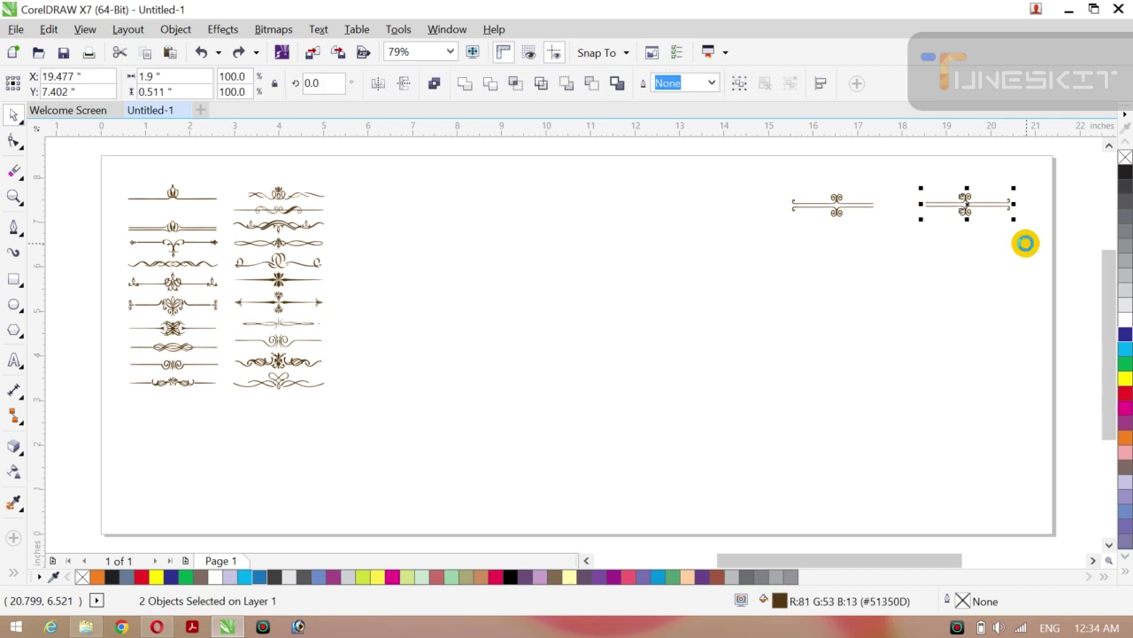
key("ctrl+g")
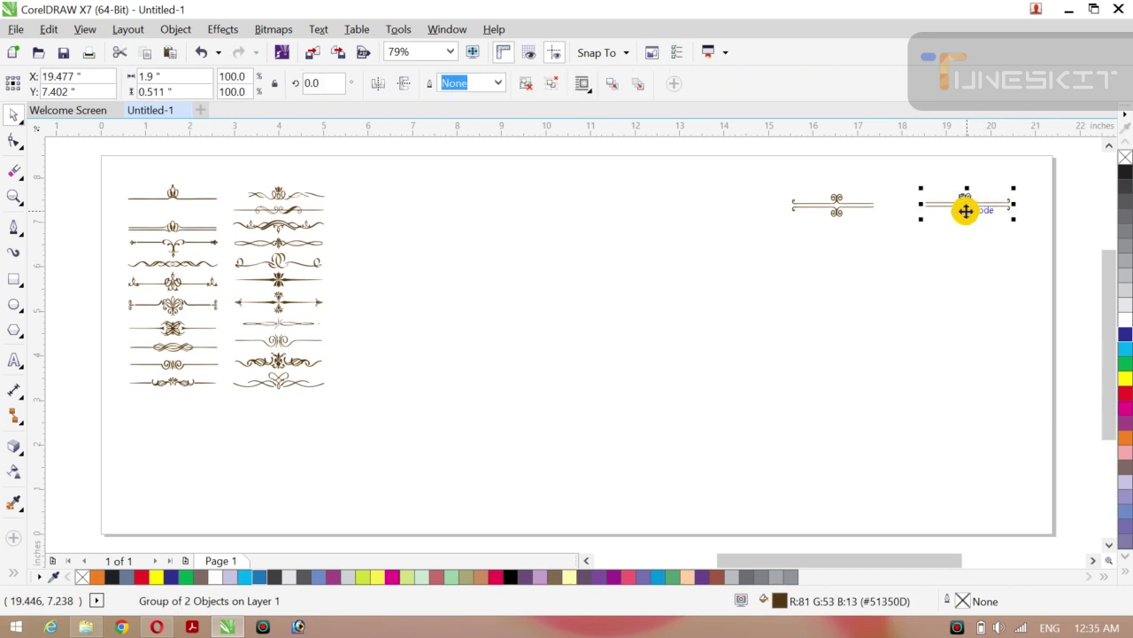
left_click_drag(968, 209, 915, 210)
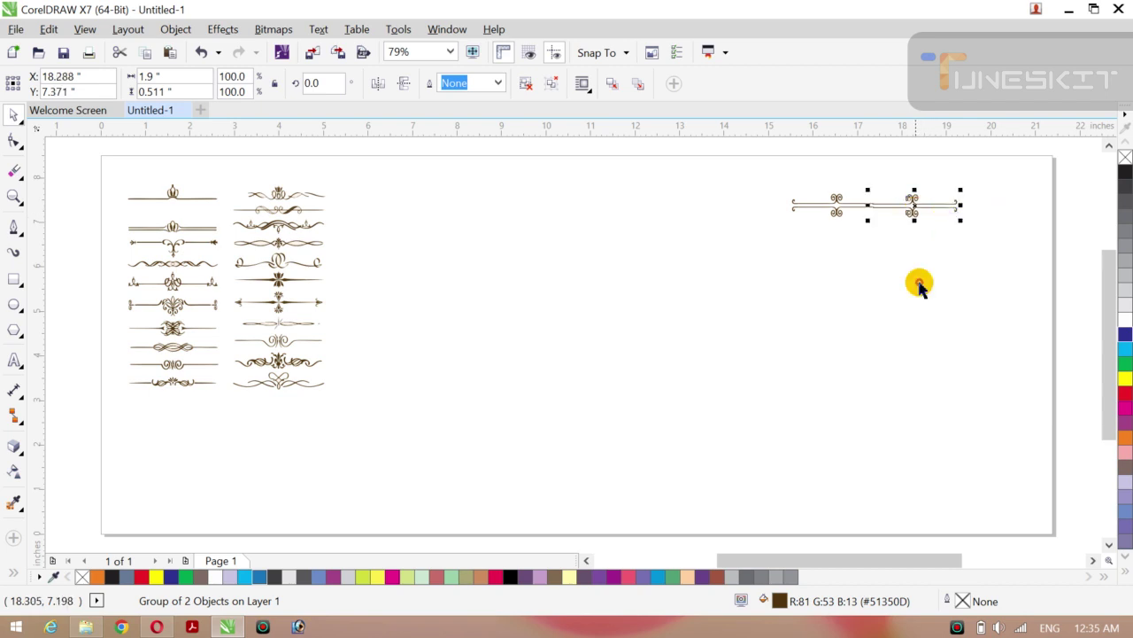
left_click(919, 285)
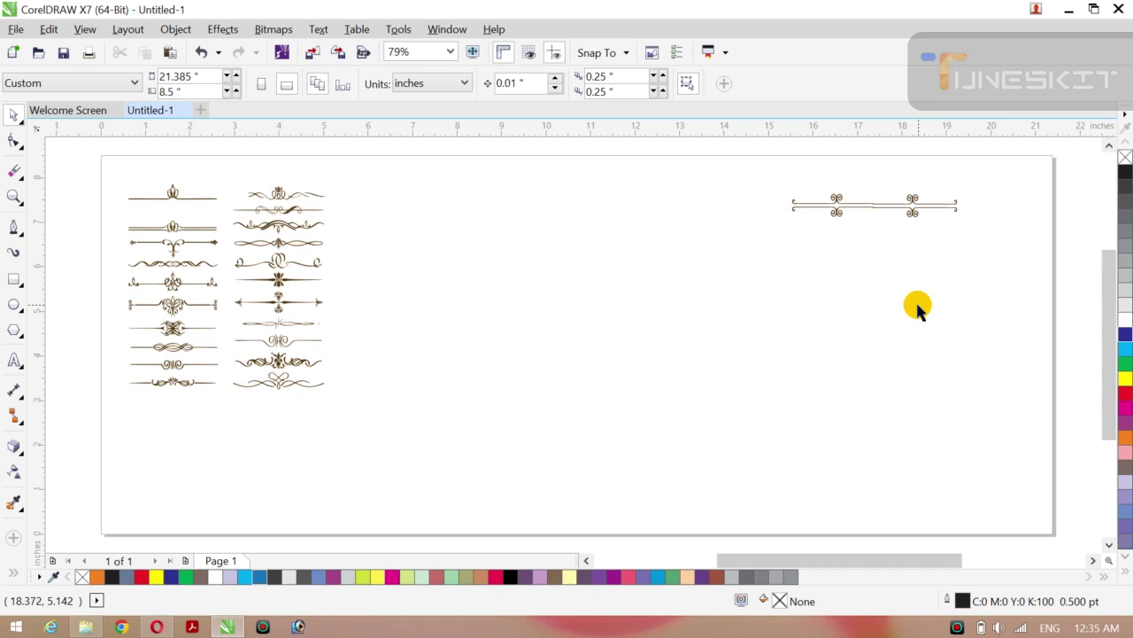
Step: Try shifting the right divider group upward at the joint to X 18.291", Y 7.456", and undo the move
key("z")
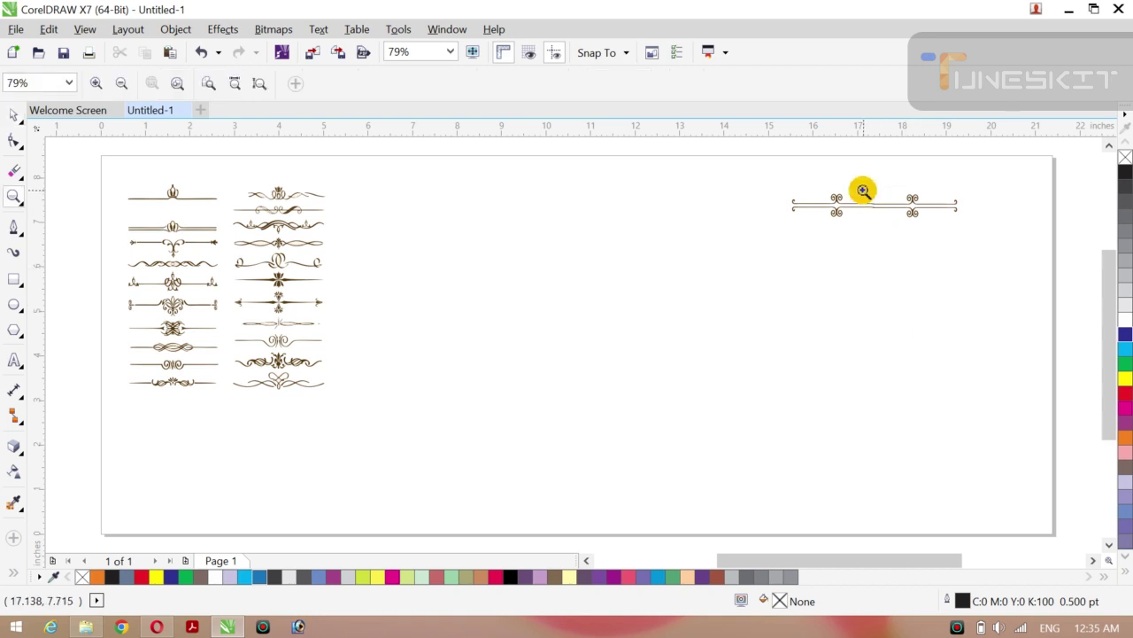
left_click_drag(864, 189, 887, 221)
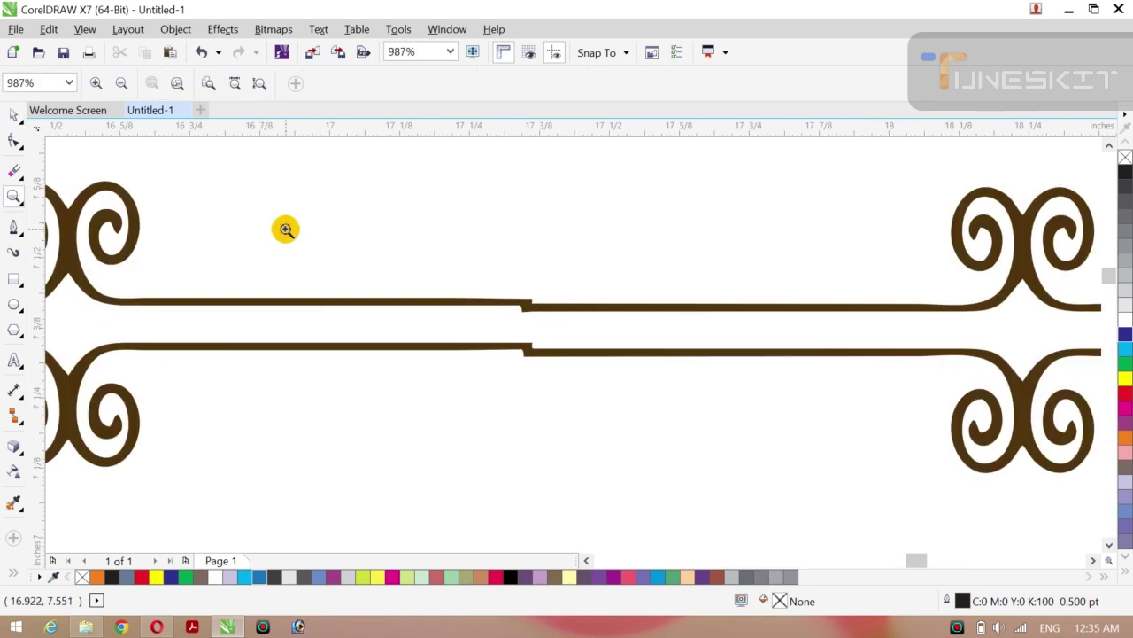
left_click(14, 115)
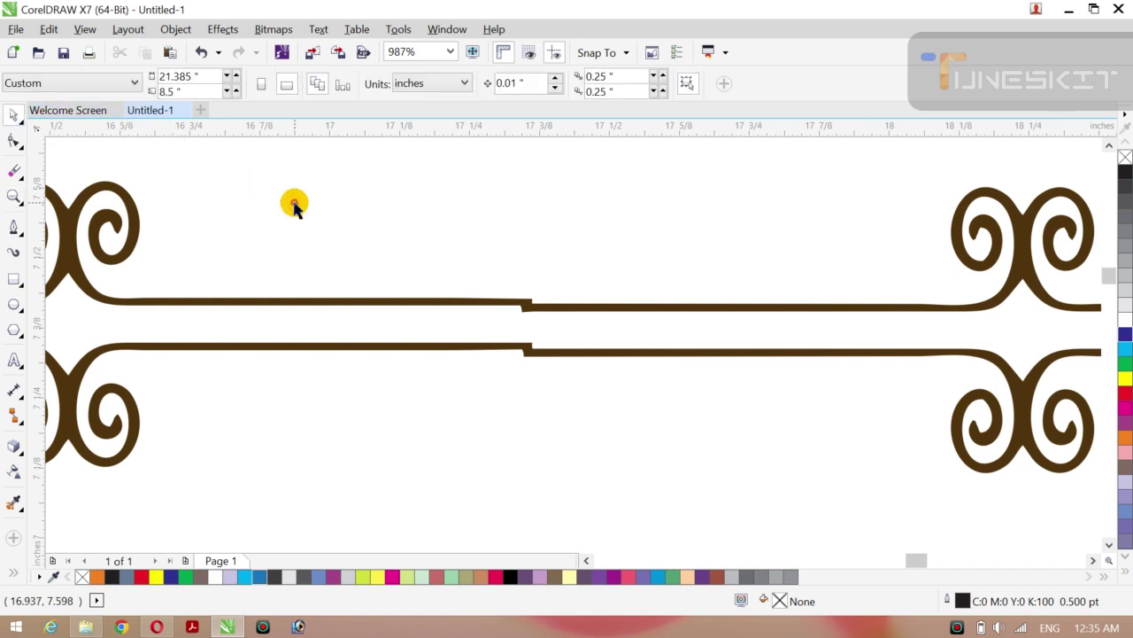
left_click(620, 308)
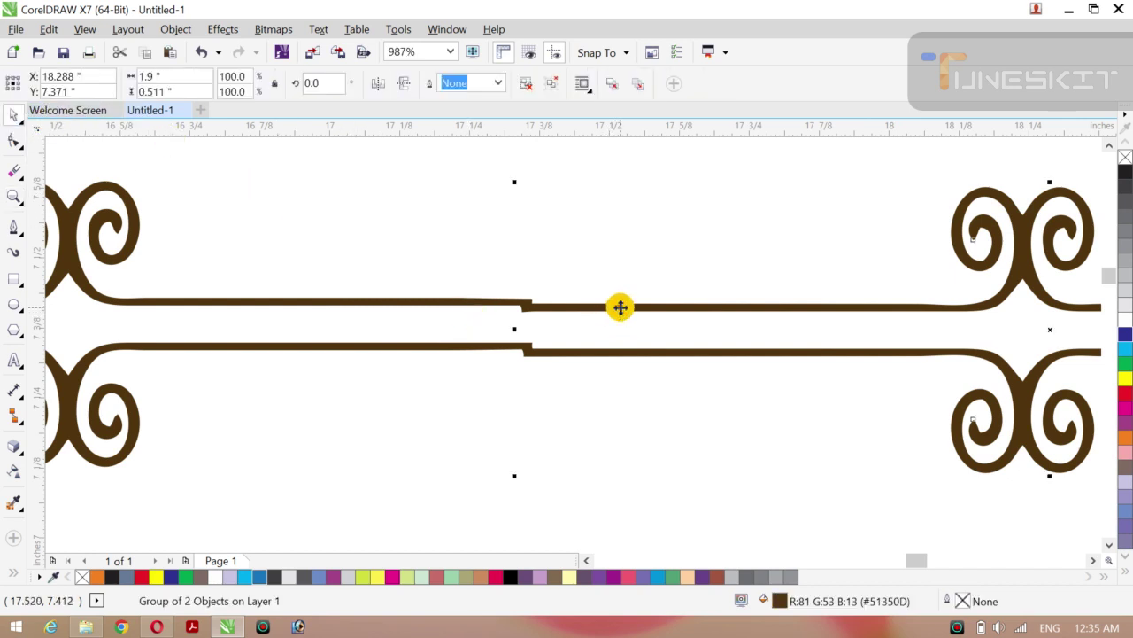
left_click_drag(637, 308, 640, 264)
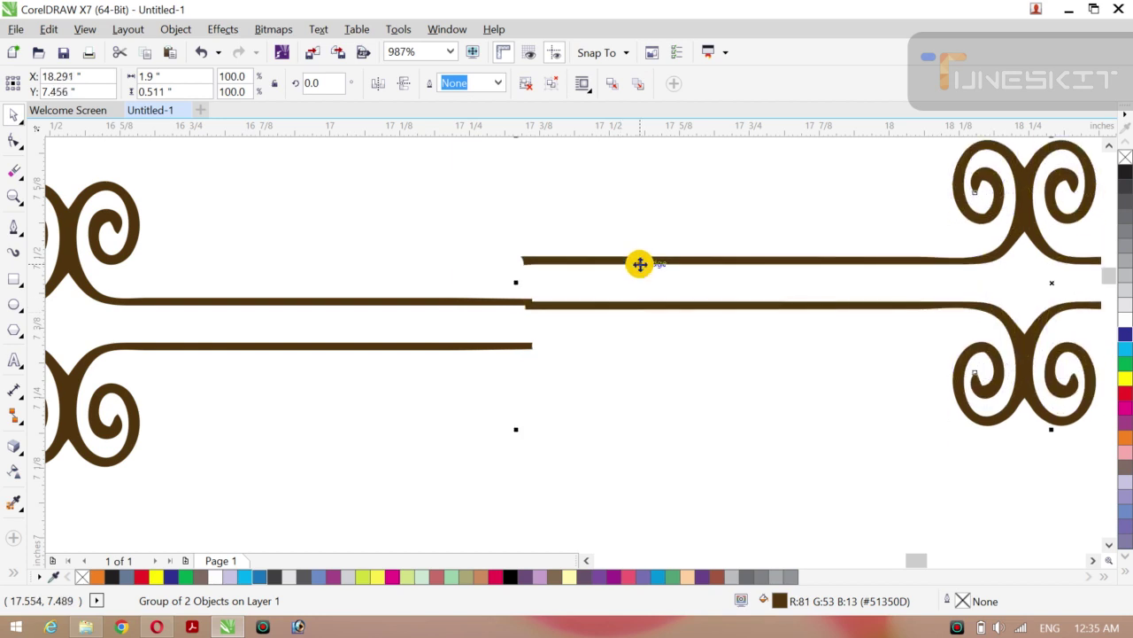
key("ctrl+z")
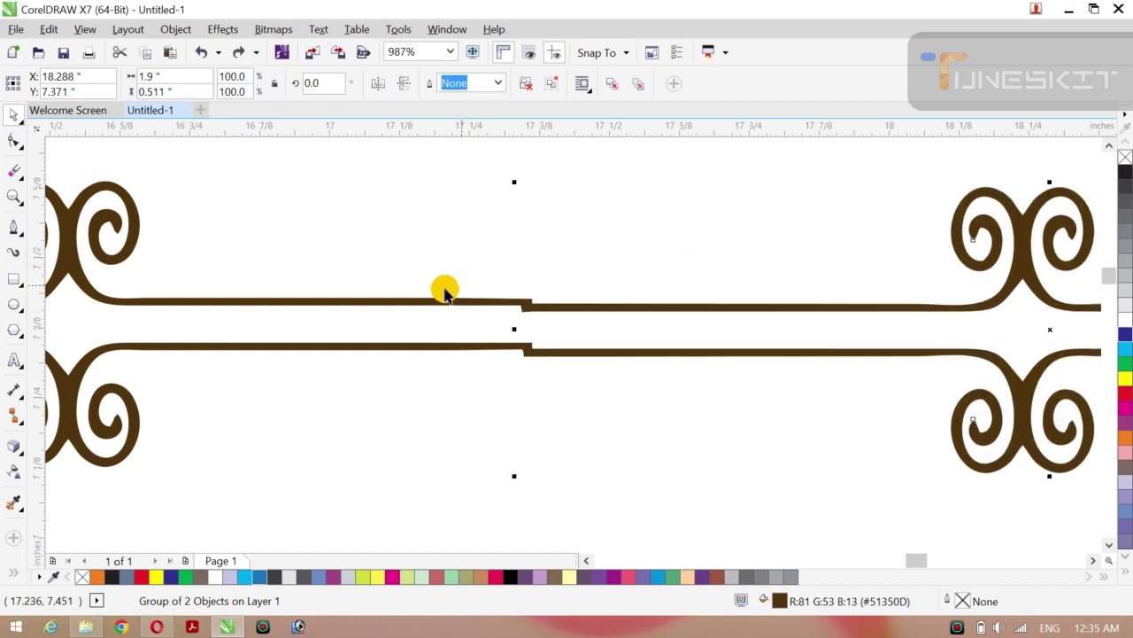
Step: Try moving only the upper left ornament slightly upward at the joint, and undo the move
left_click(421, 301)
key("F10")
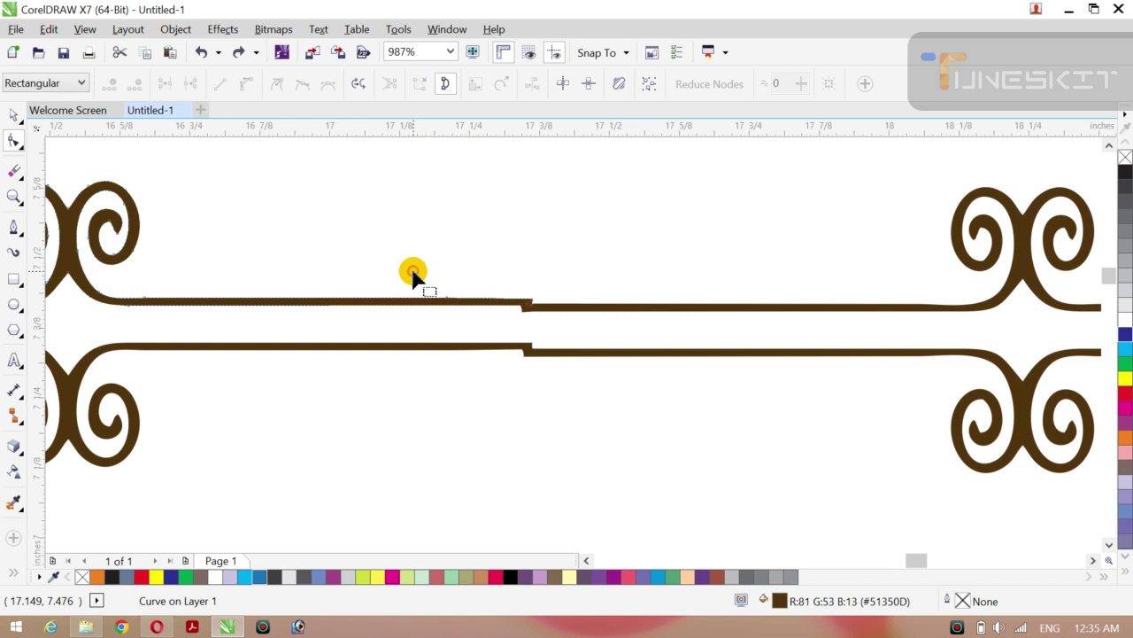
left_click(21, 124)
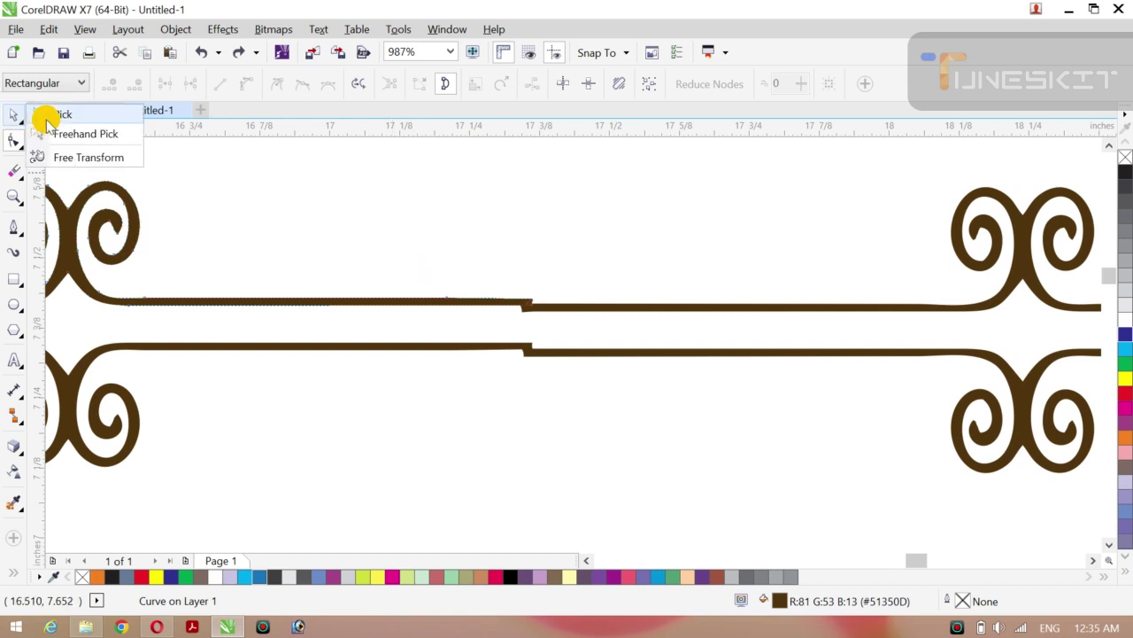
left_click(37, 115)
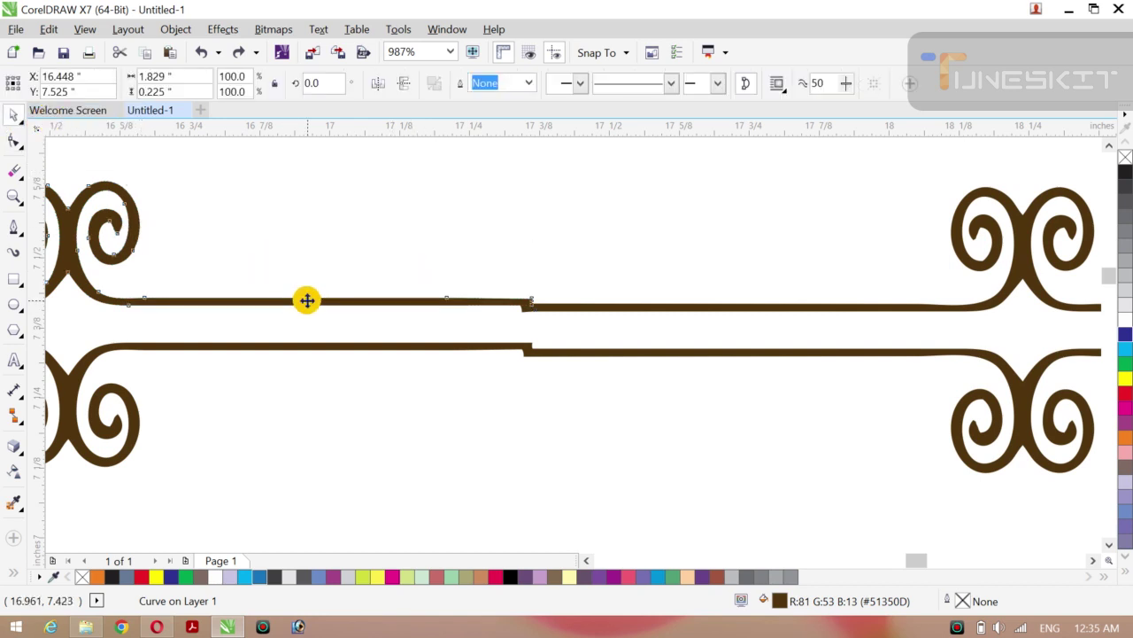
left_click_drag(307, 300, 304, 286)
key("ctrl+z")
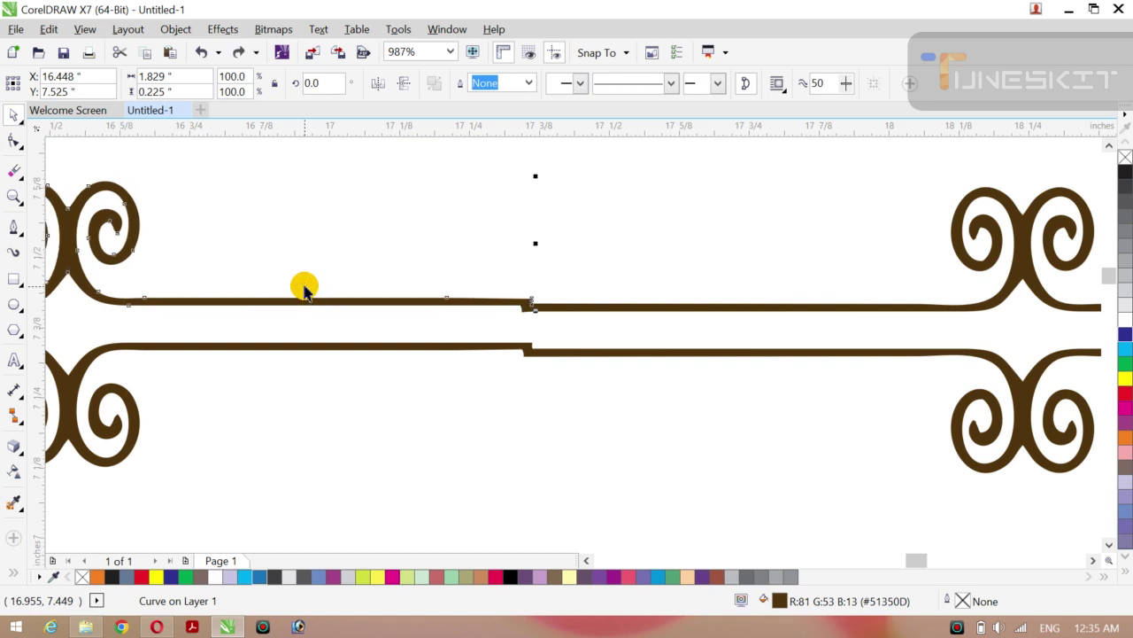
Step: Select the upper and lower ornaments of the left divider together and group them
left_click(646, 267)
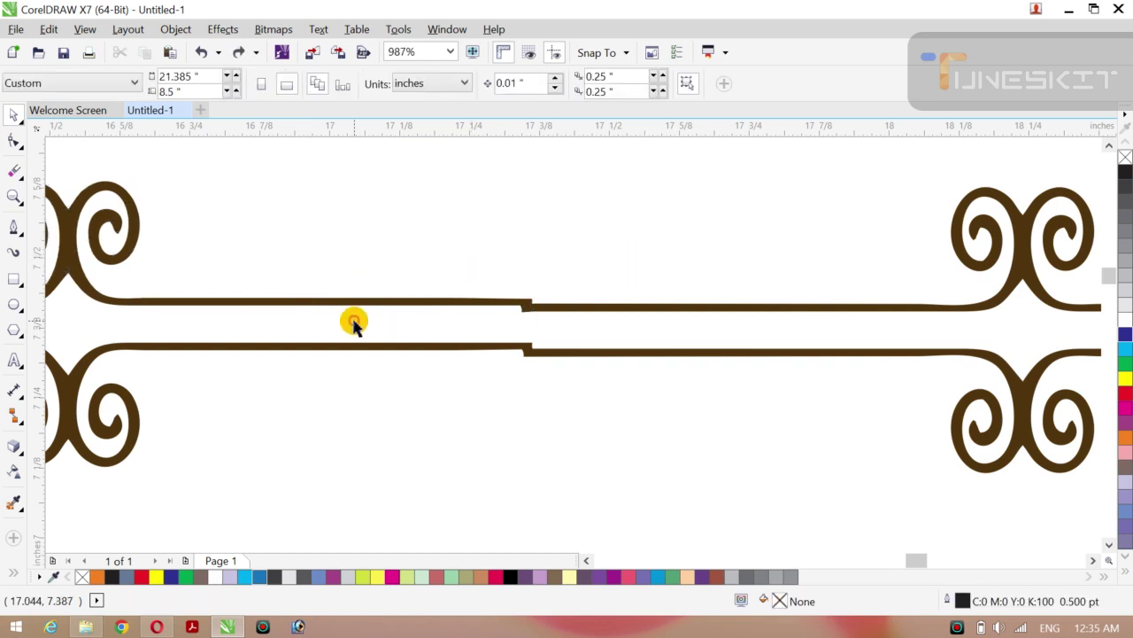
left_click(312, 303)
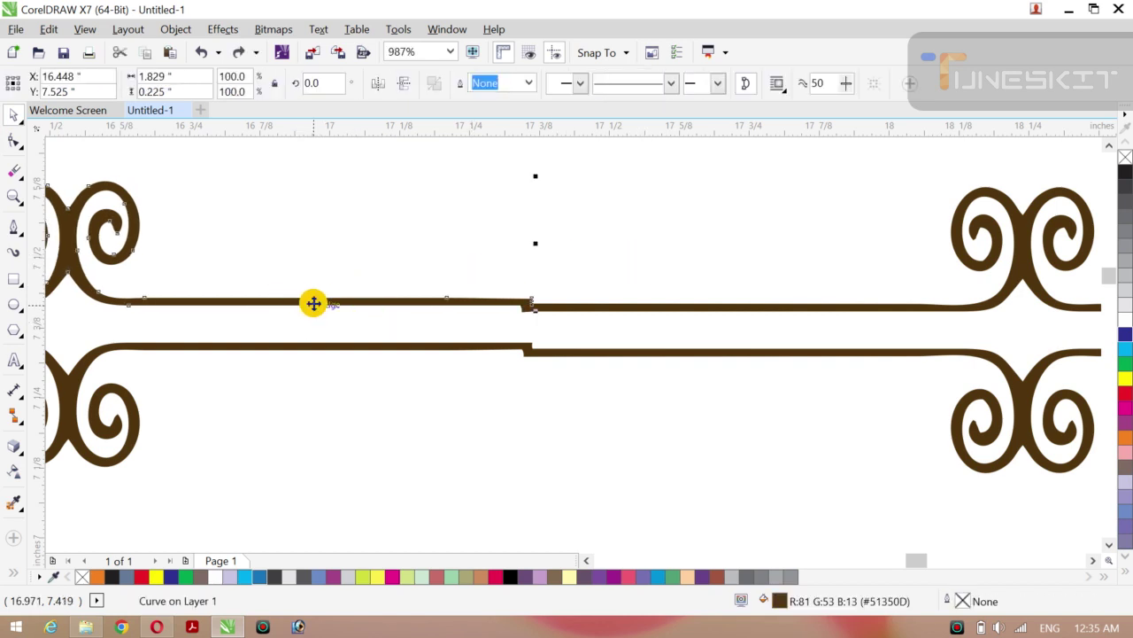
left_click(345, 346, "shift")
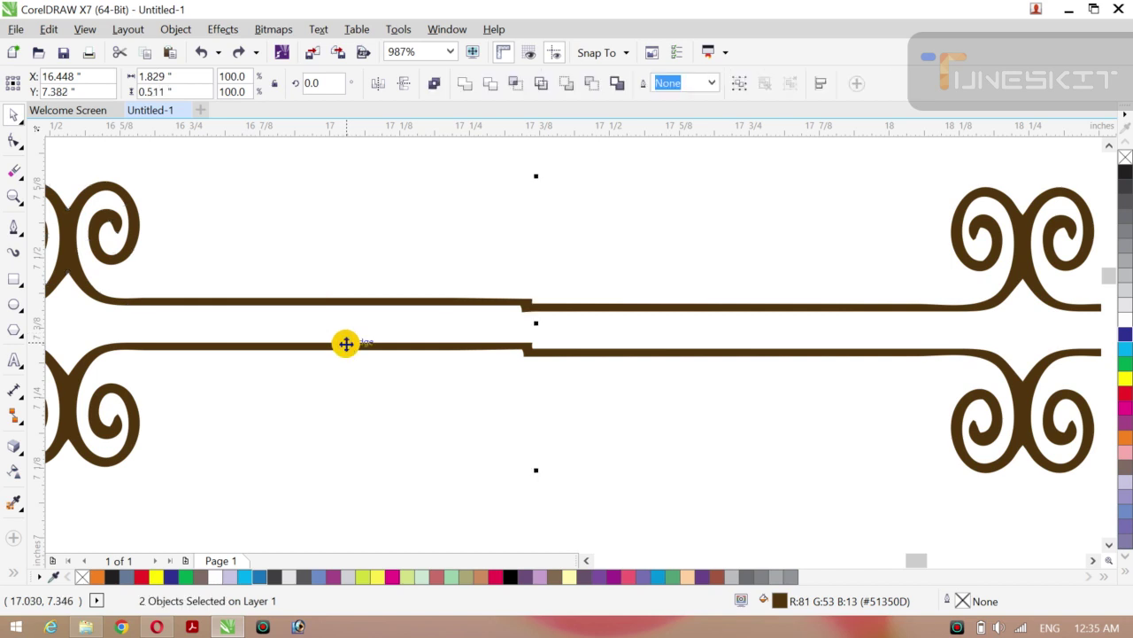
key("ctrl+g")
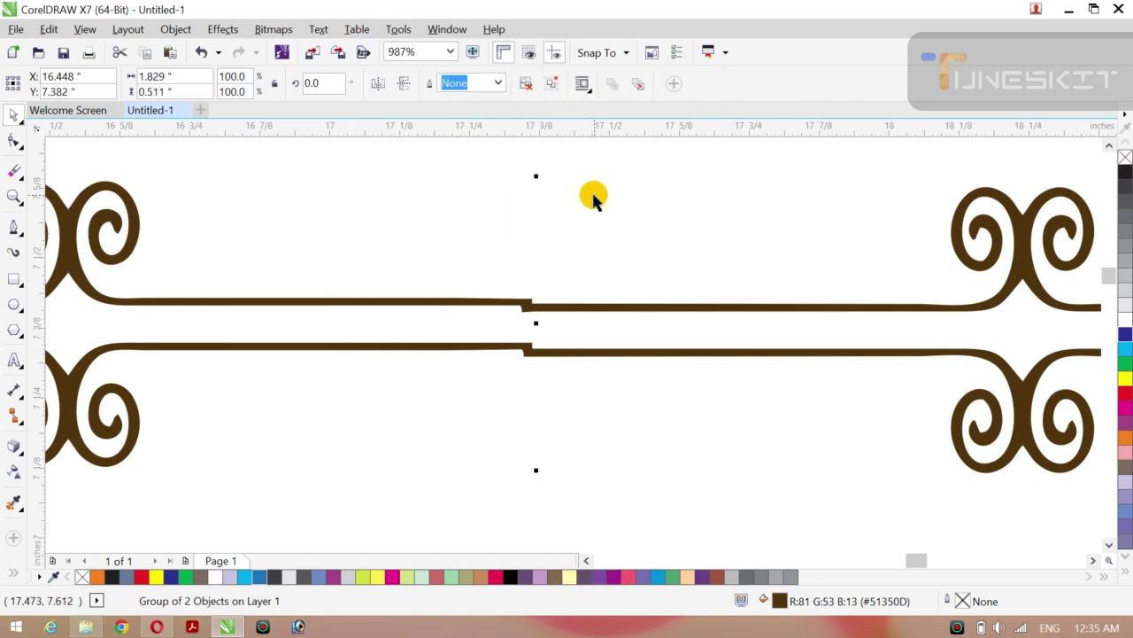
Step: Align the left and right divider groups on the same horizontal centre line so their ends meet level at the joint
left_click(342, 385)
left_click(385, 349)
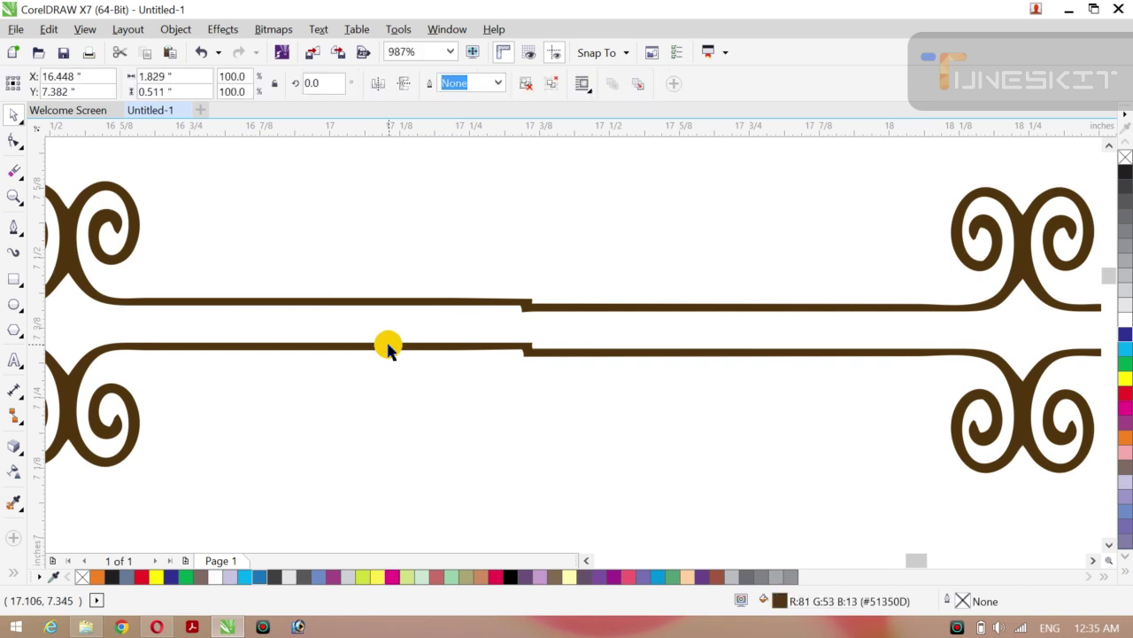
left_click(648, 352, "shift")
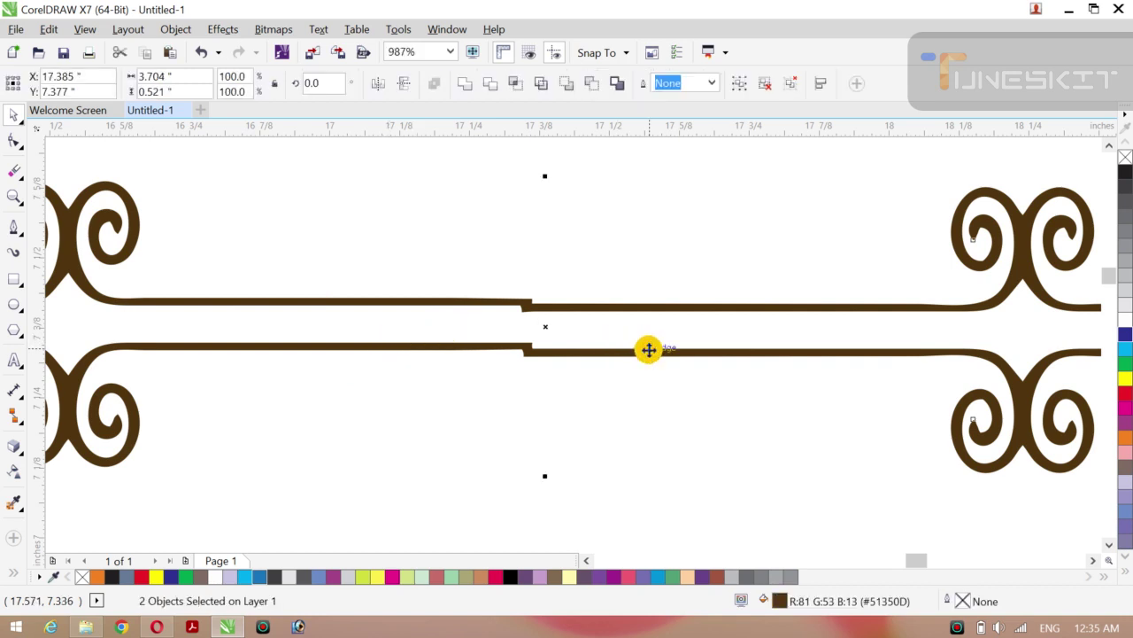
key("r")
key("ctrl+z")
key("c")
left_click(571, 237)
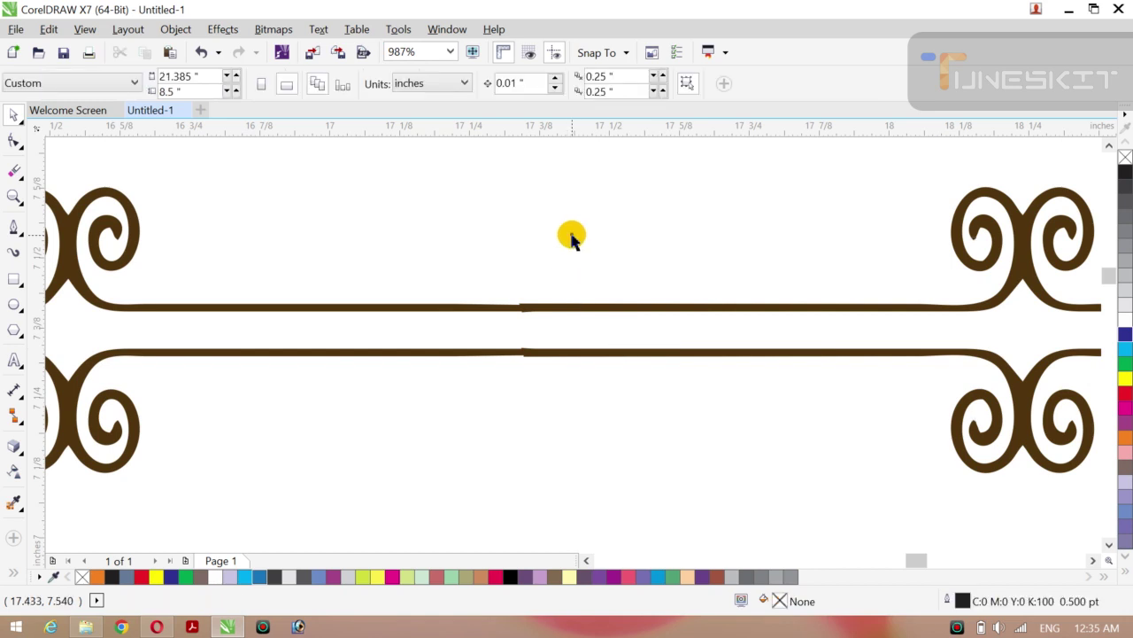
Step: Try nudging the right divider group 0.01" away from the joint, and move it back
left_click(655, 306)
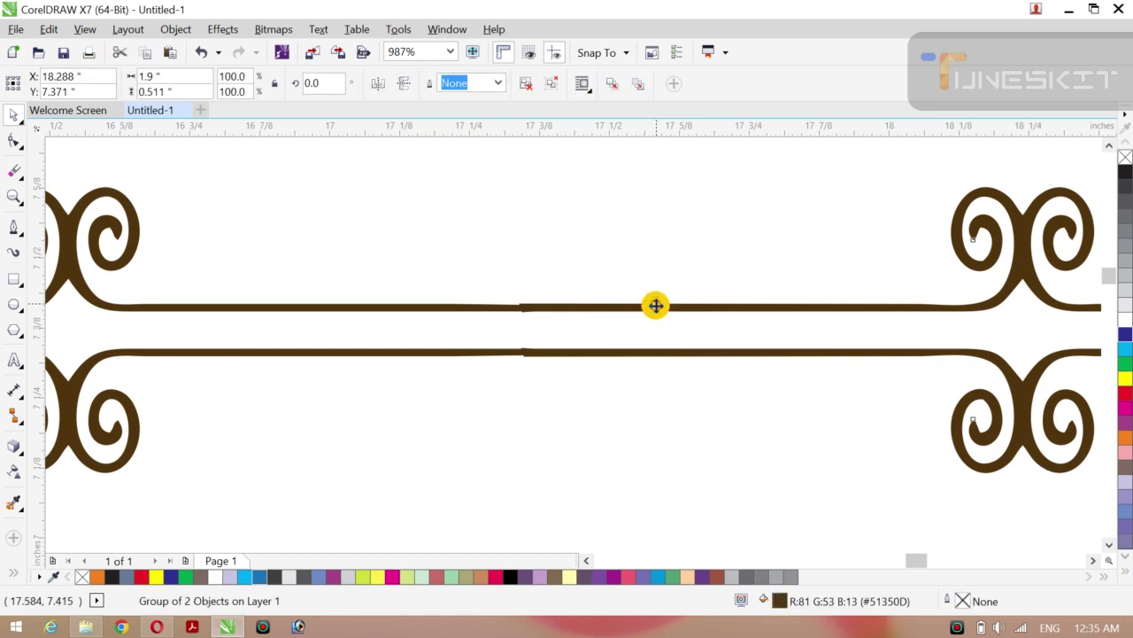
key("Right")
key("Right")
key("Left")
key("Left")
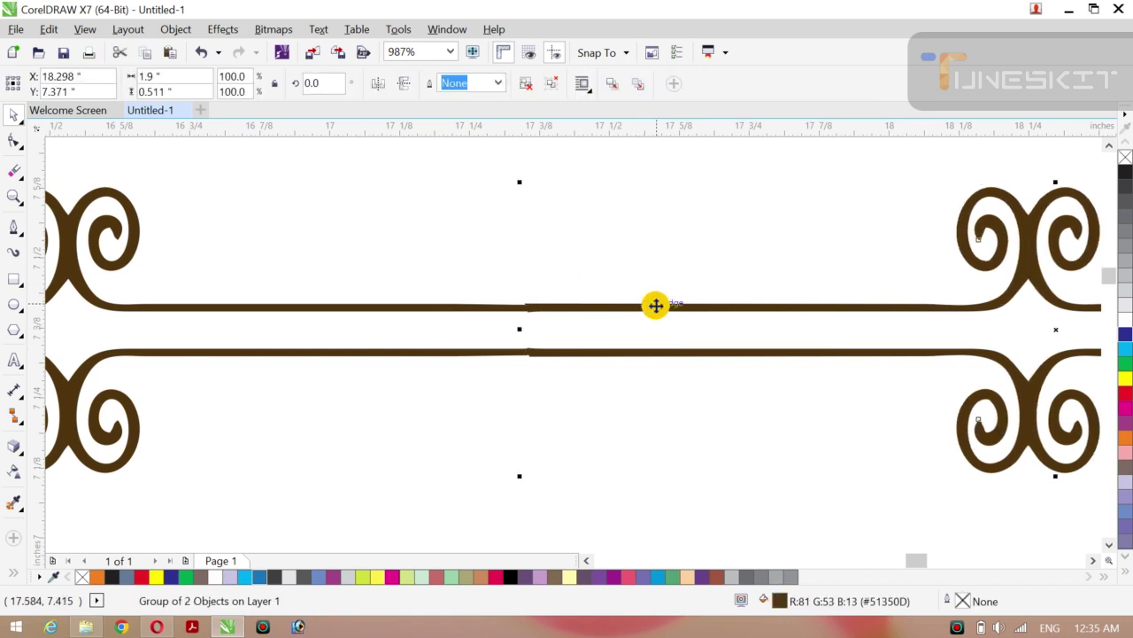
left_click(590, 258)
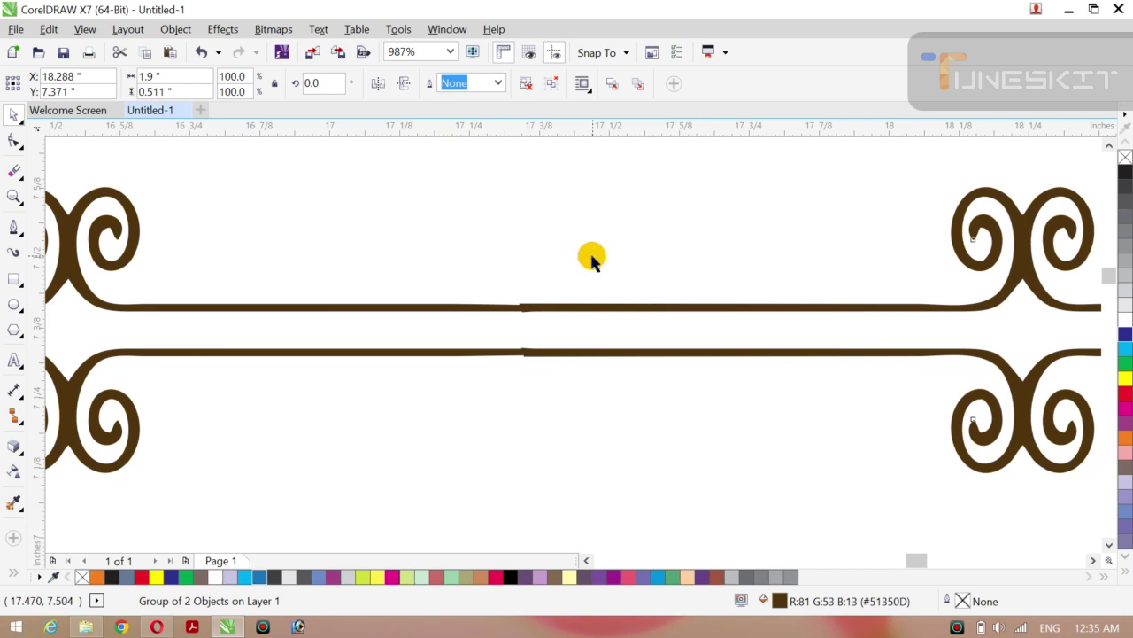
Step: Try welding the left and right divider groups into a single curve
left_click(487, 305)
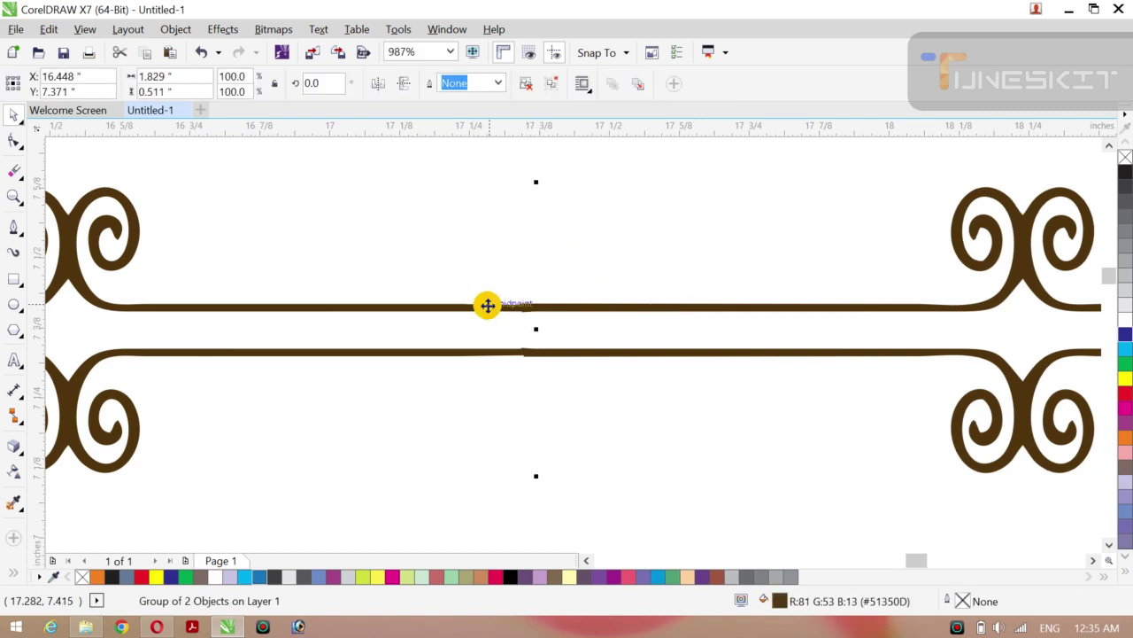
left_click(585, 308, "shift")
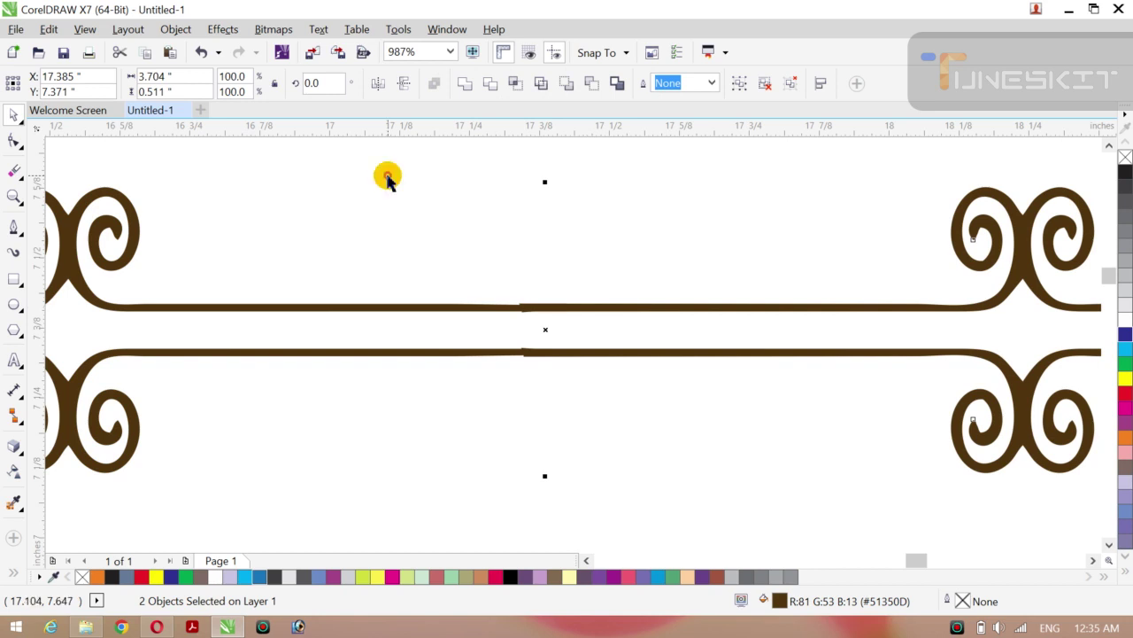
left_click(460, 85)
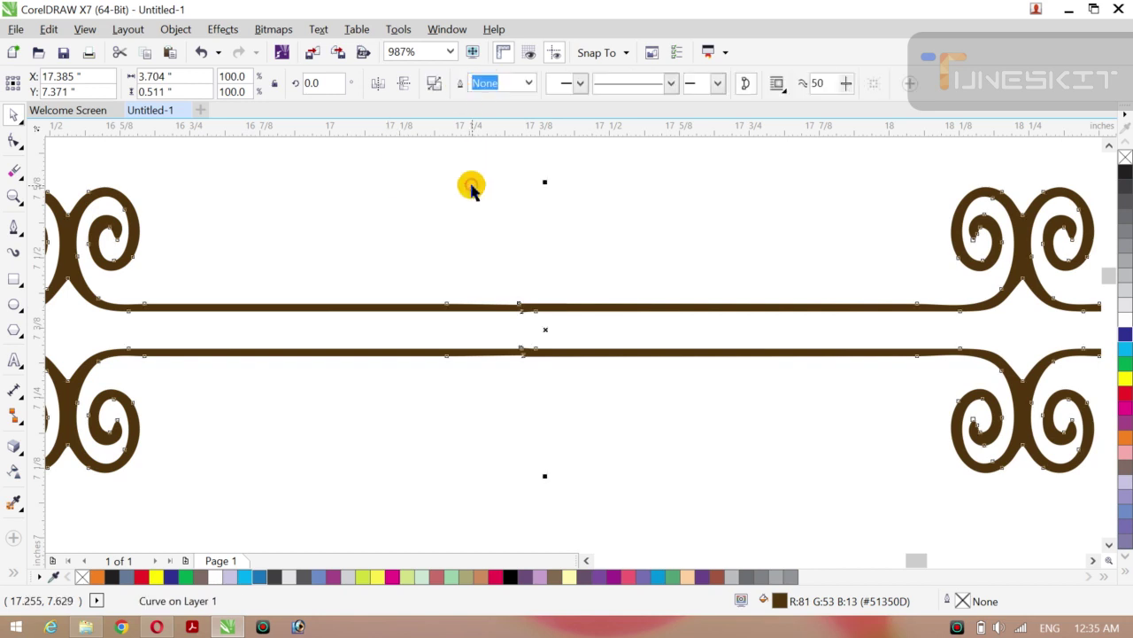
left_click(470, 184)
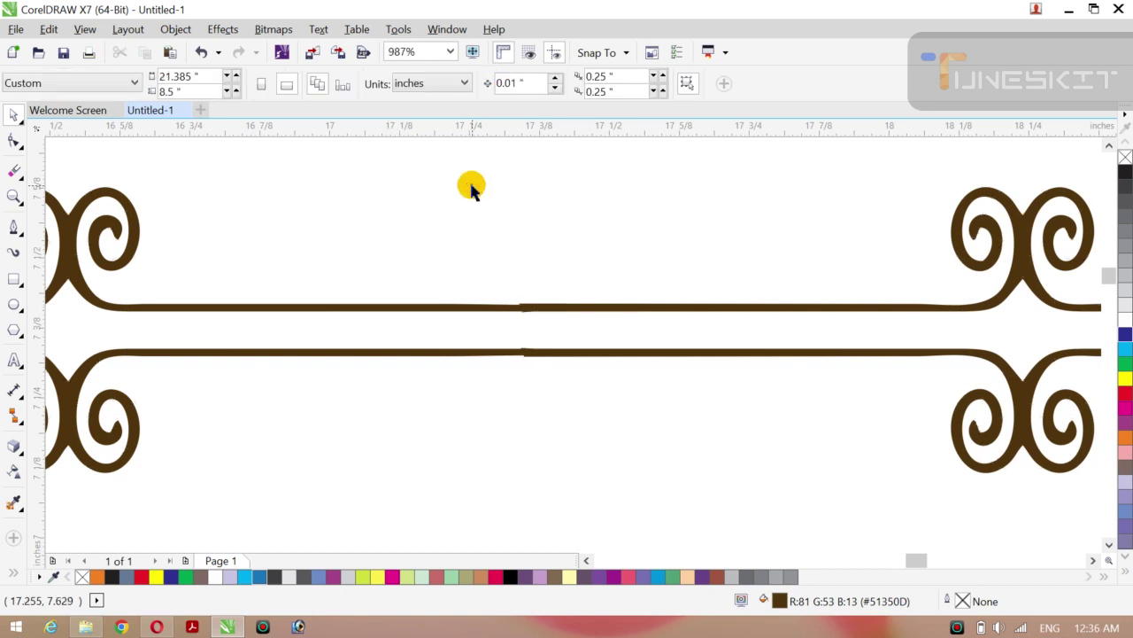
Step: Undo the weld and place the right divider group 0.01" further right, at X 18.298"
left_click(586, 256)
key("Right")
left_click(494, 244)
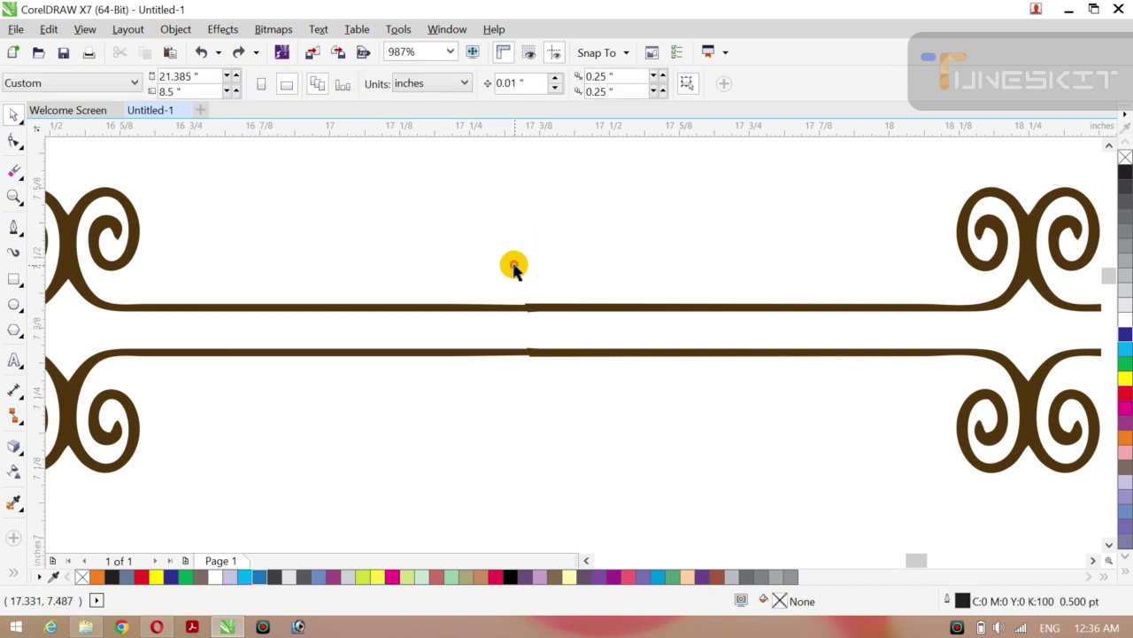
Step: Select both joined divider groups and move them together to about X 16.211", Y 6.009"
key("z")
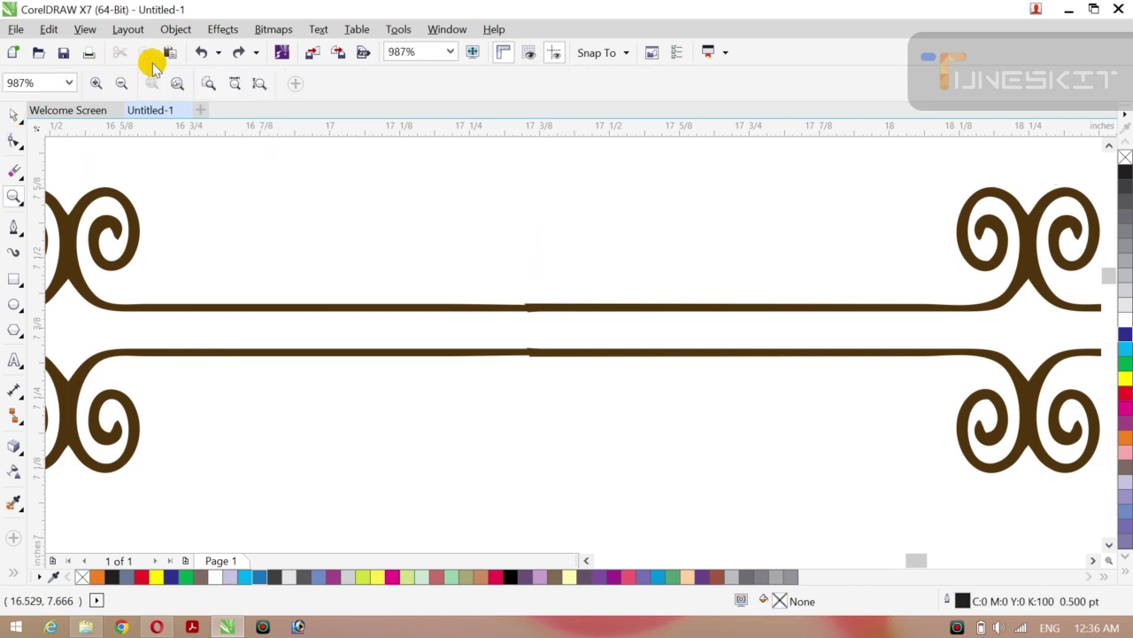
left_click(124, 82)
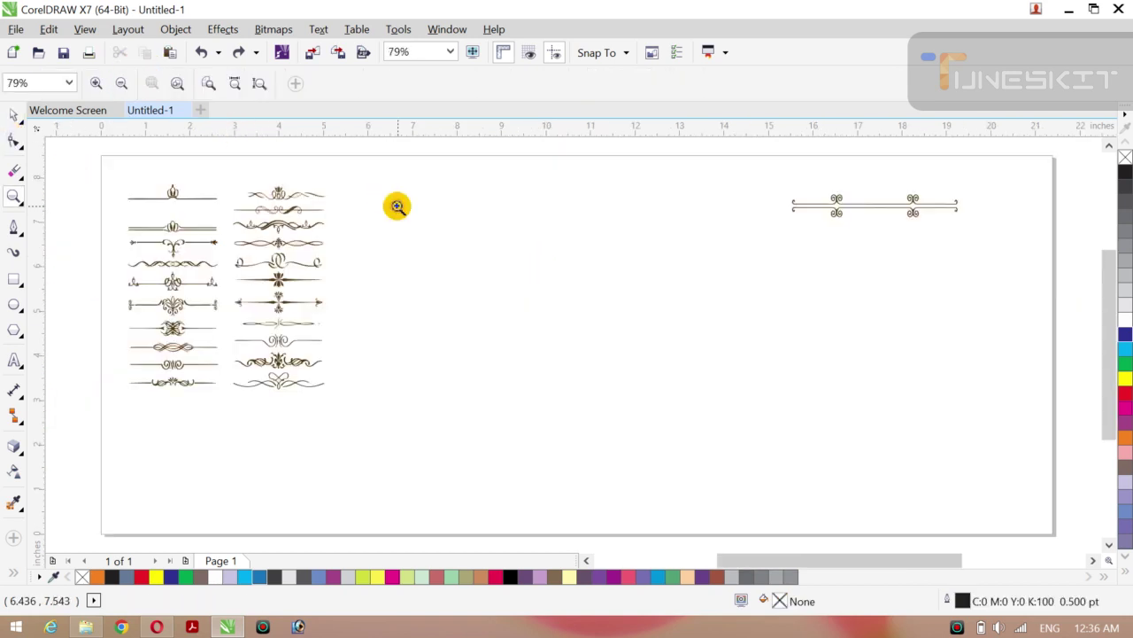
left_click(18, 112)
left_click(55, 124)
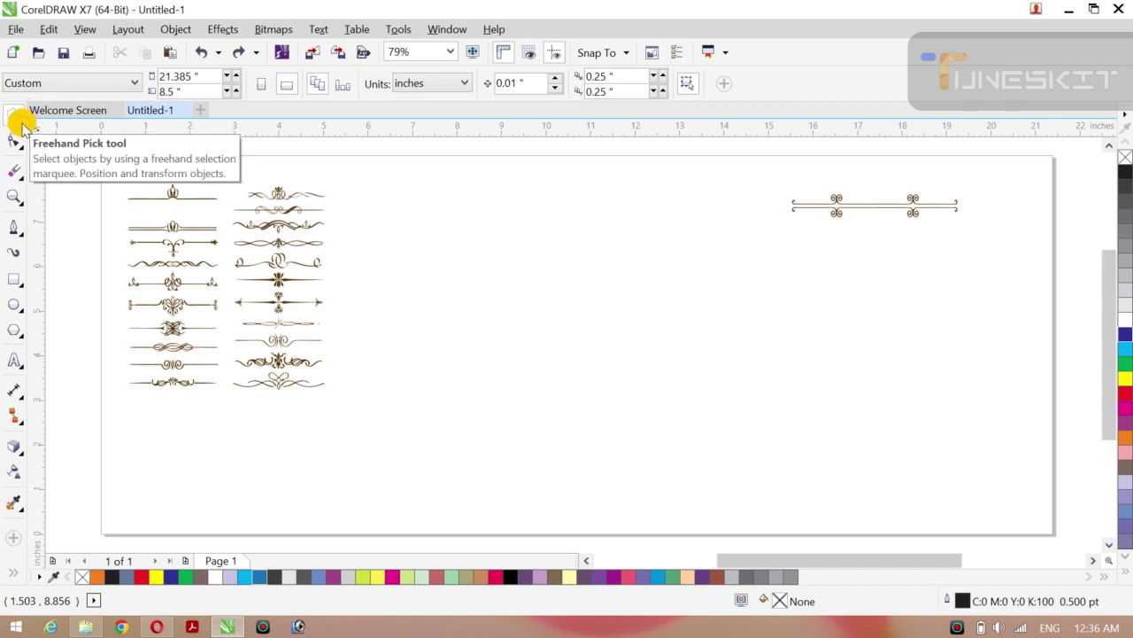
left_click(21, 125)
left_click(35, 112)
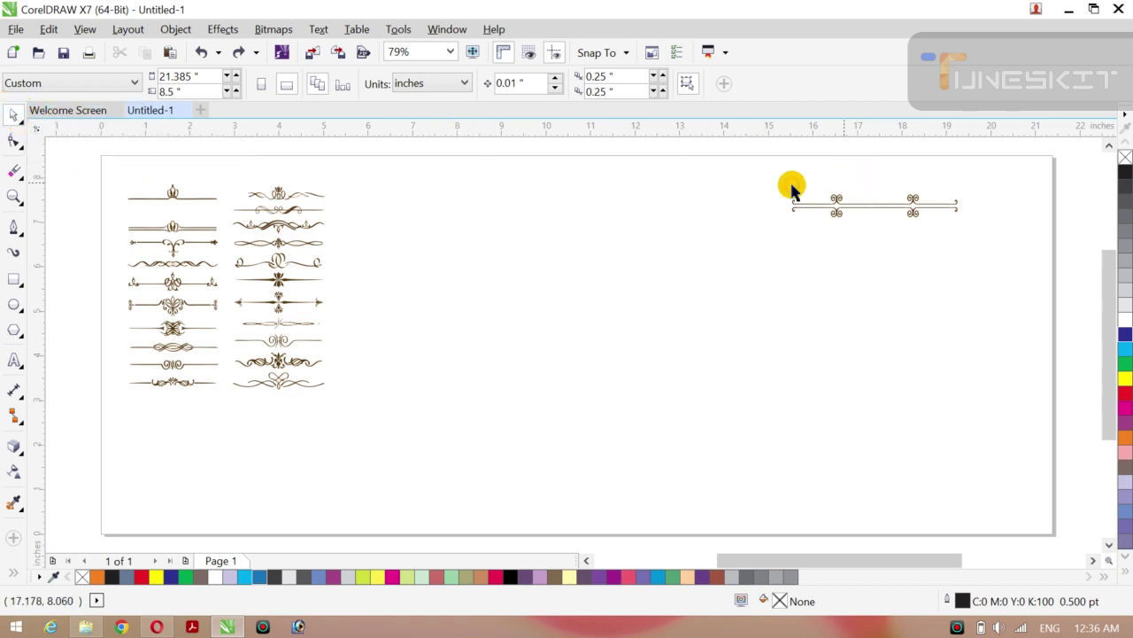
left_click_drag(752, 172, 1010, 264)
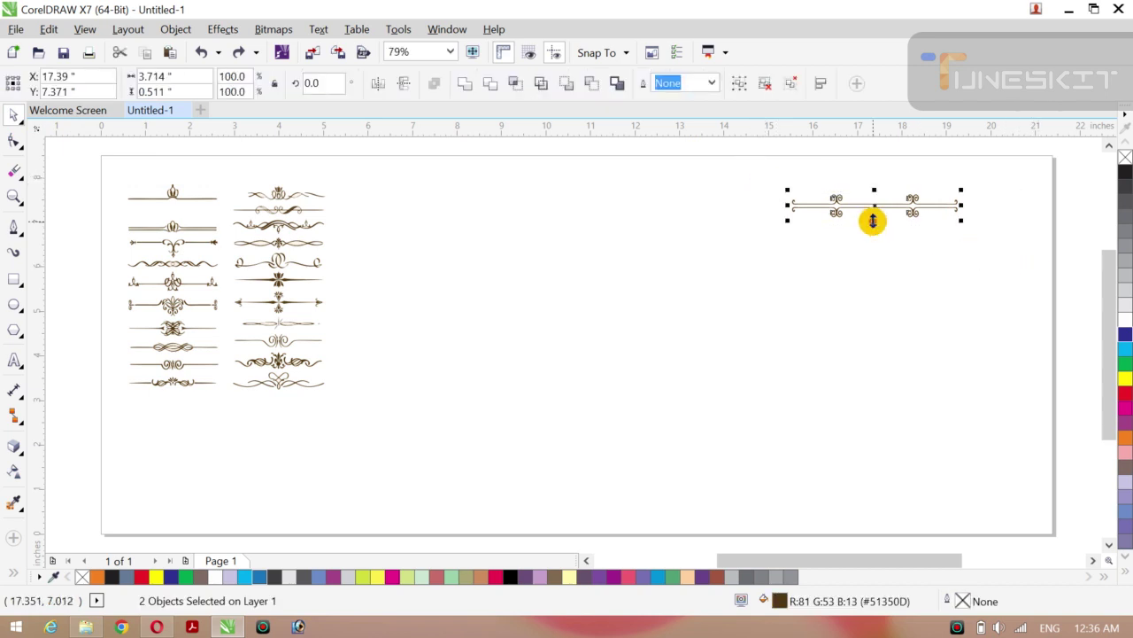
left_click_drag(873, 207, 821, 266)
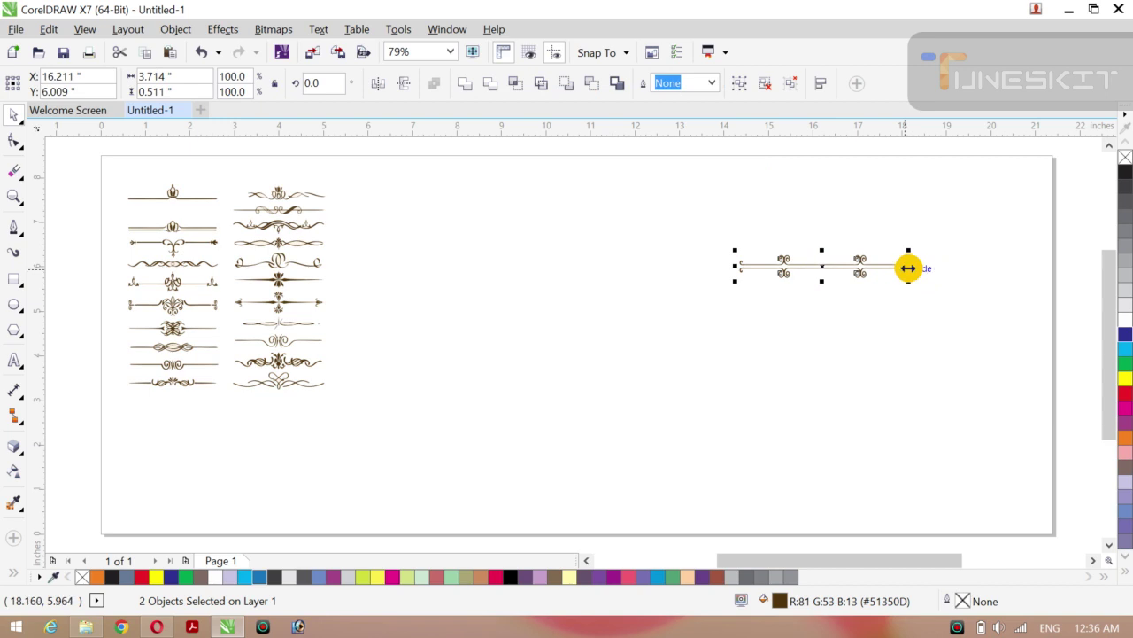
Step: Stretch both divider groups symmetrically about their centre to about 7.397" wide and 0.806" high
left_click_drag(908, 268, 990, 269)
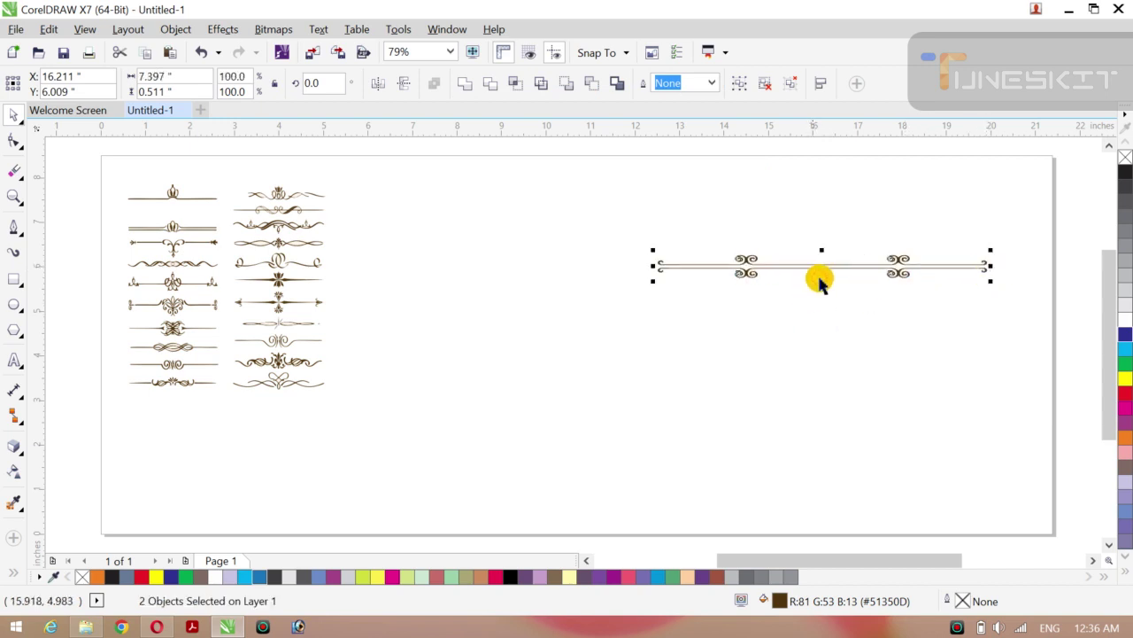
left_click_drag(822, 283, 820, 286)
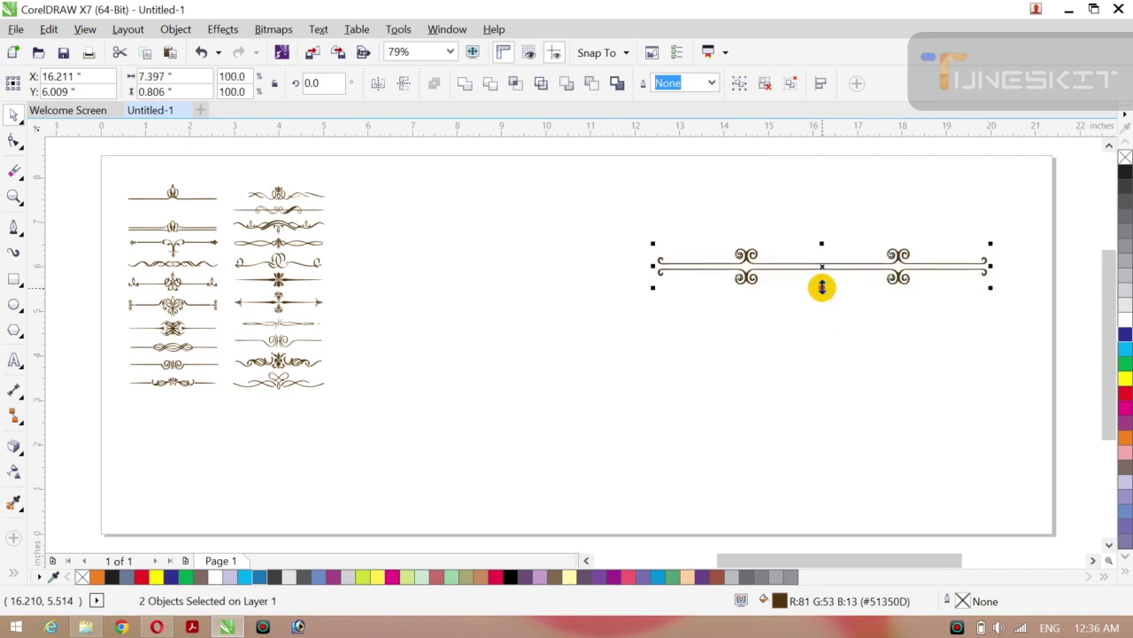
left_click(669, 237)
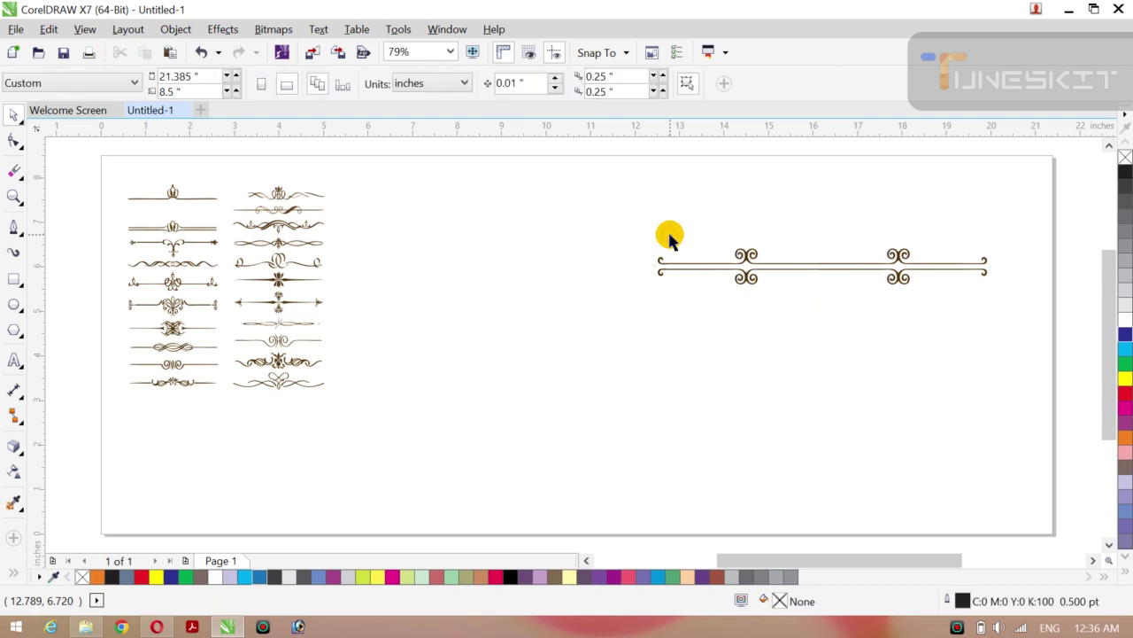
Step: Stretch the left divider group outward to about 5.211" wide and the right group outward to about 4.645" wide
left_click(742, 286)
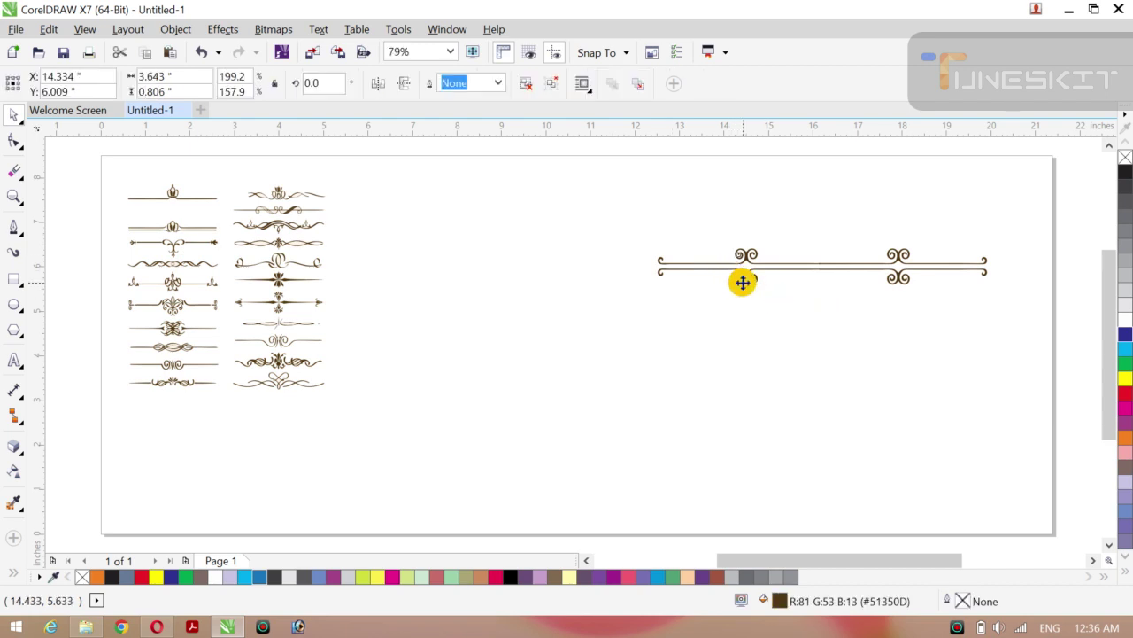
left_click_drag(650, 267, 585, 278)
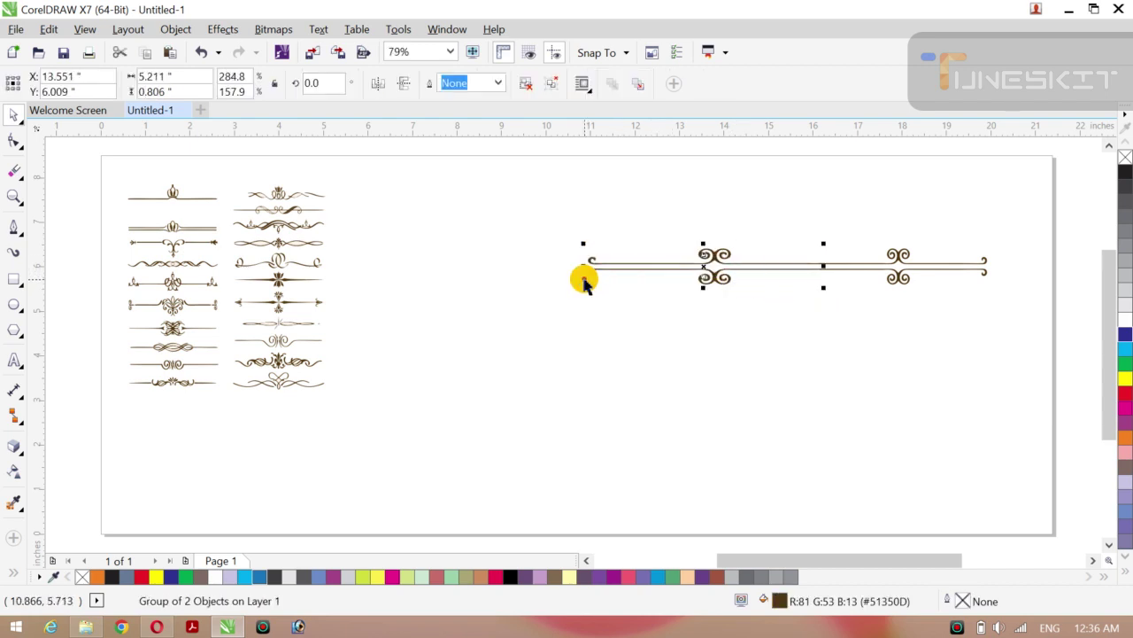
left_click(984, 264)
left_click_drag(990, 264, 1030, 264)
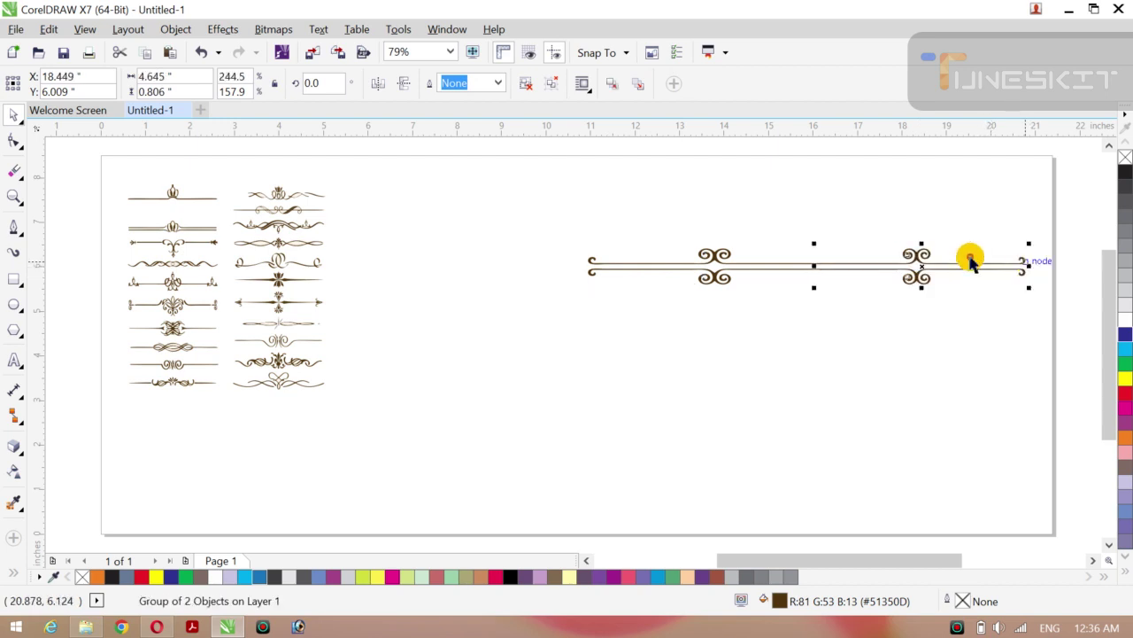
left_click(806, 221)
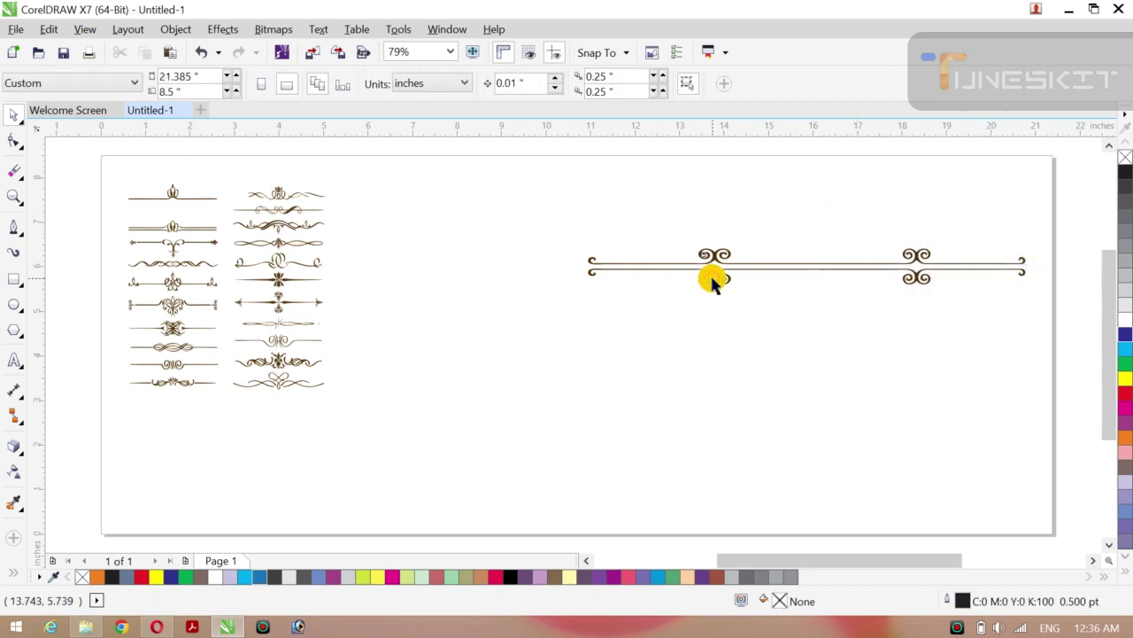
Step: Group the left and right dividers into one border and move it to about X 14.851", Y 6.389"
left_click(714, 279)
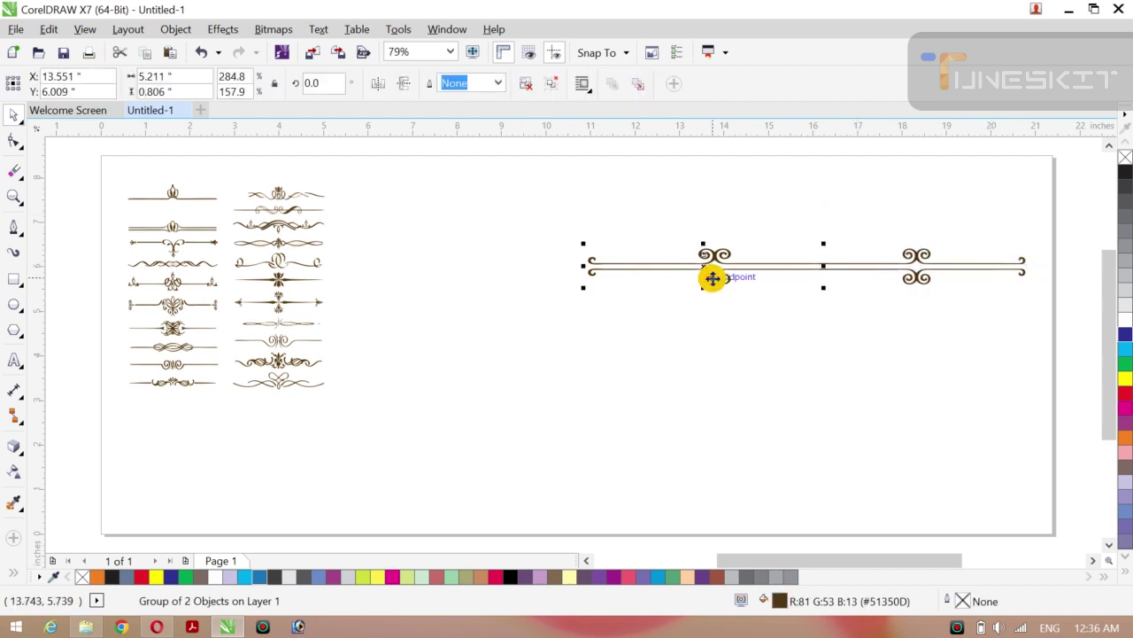
left_click(918, 280, "shift")
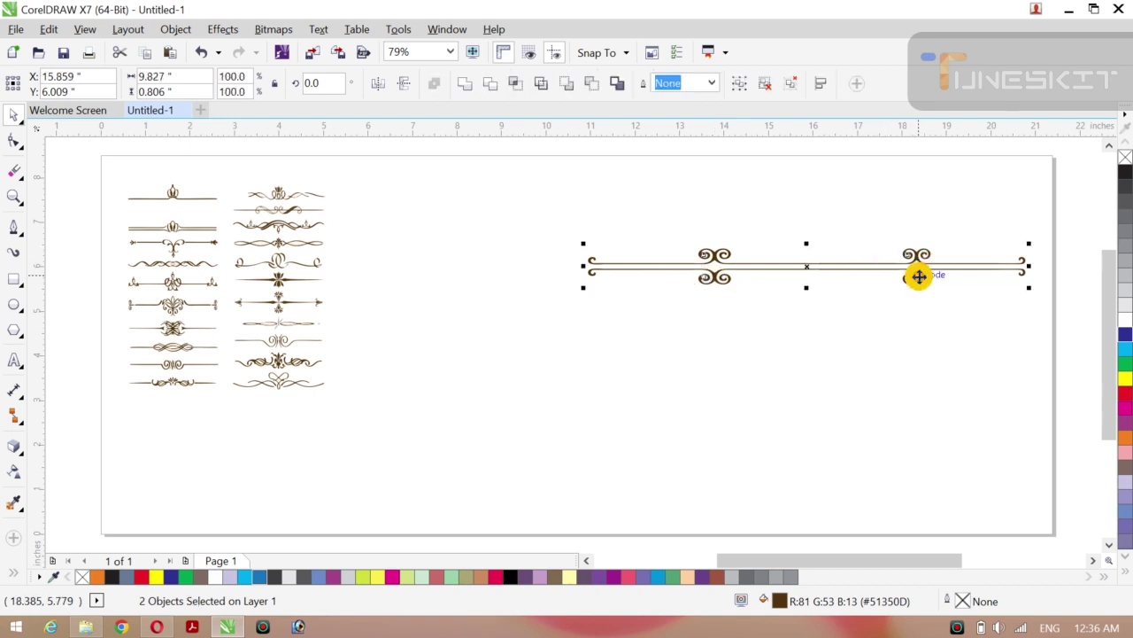
key("ctrl+g")
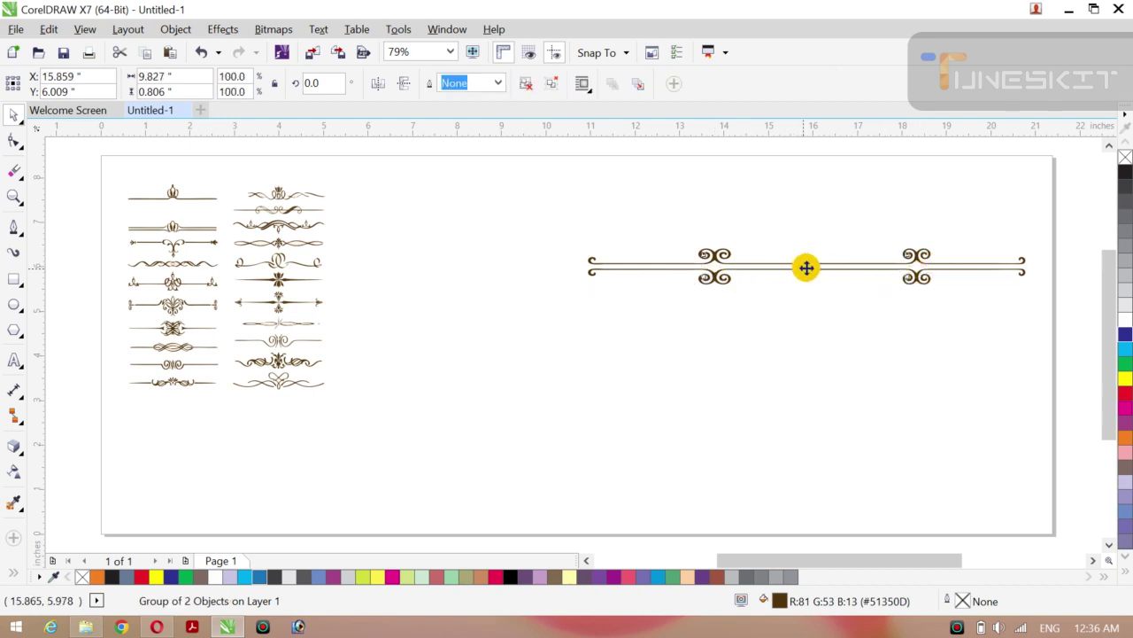
left_click_drag(805, 266, 761, 246)
left_click(761, 306)
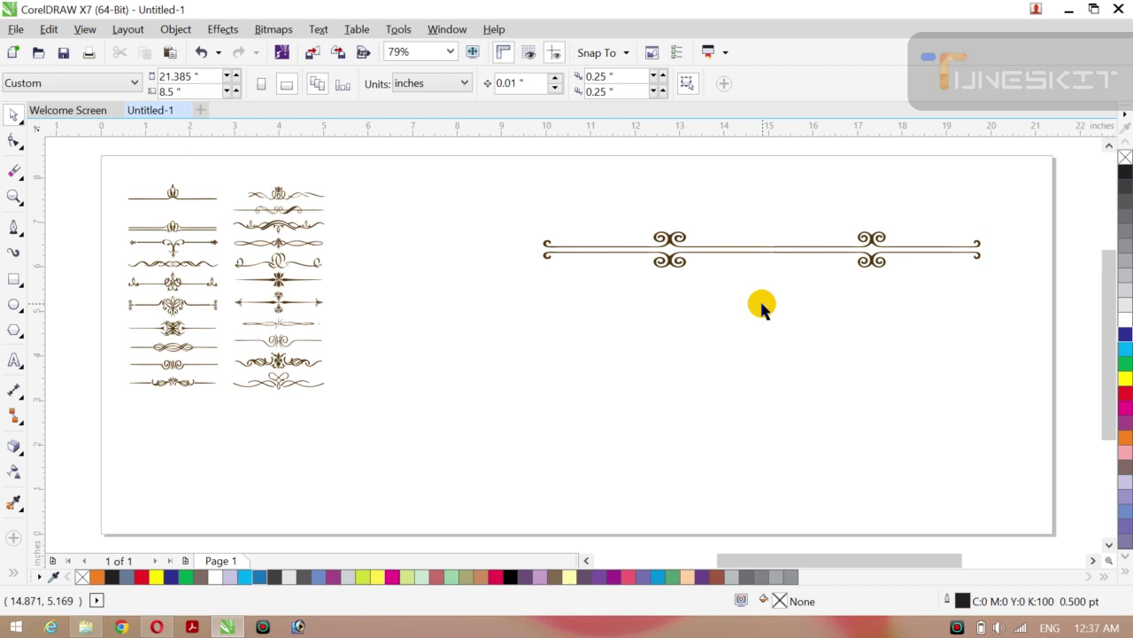
Step: Duplicate the grouped border straight down to about Y 1.561" near the bottom of the page
left_click(750, 254)
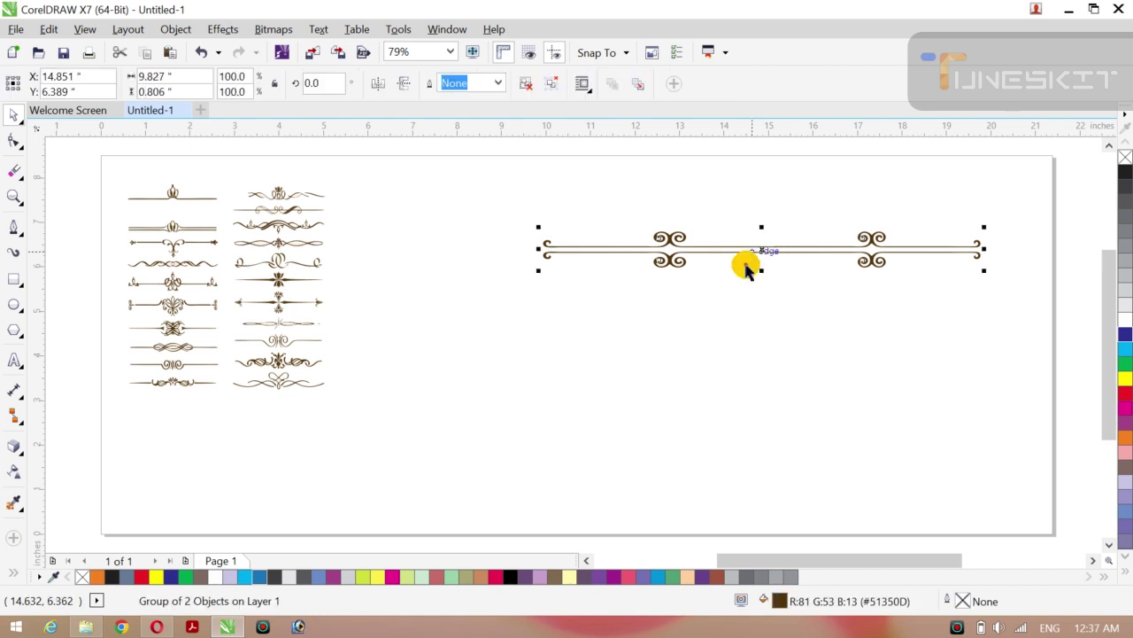
left_click_drag(761, 252, 769, 467)
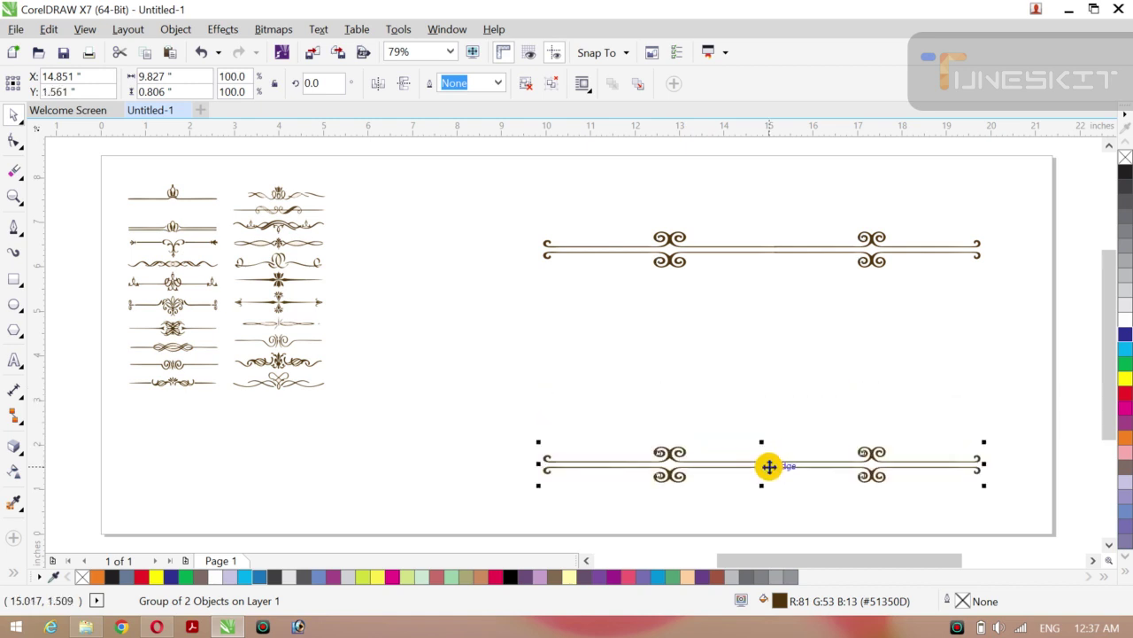
left_click(454, 345)
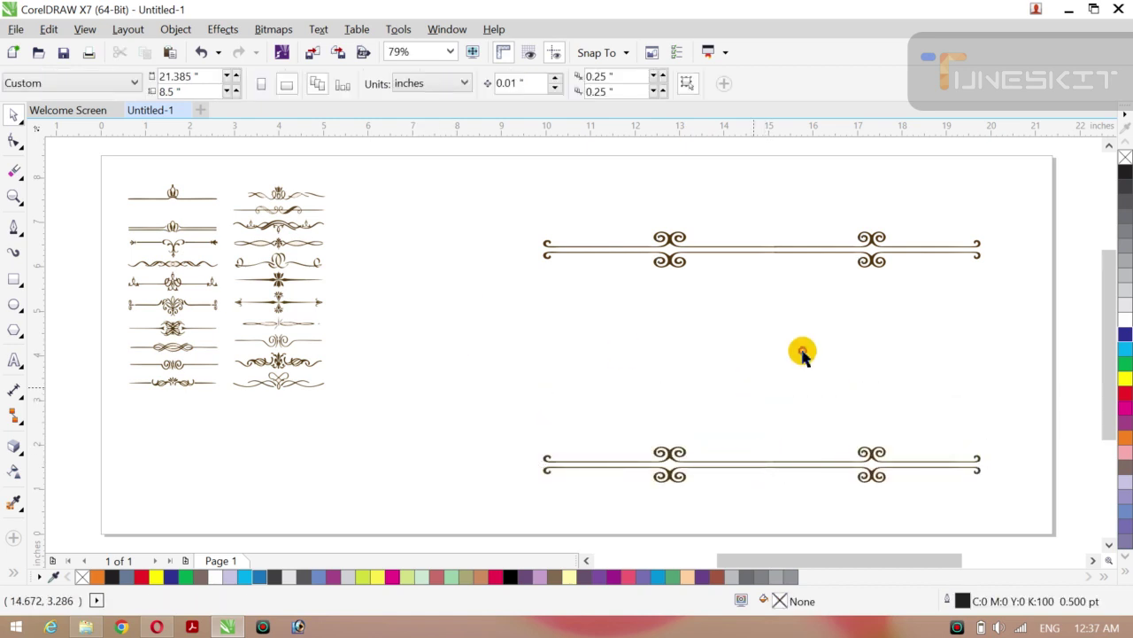
Step: Nudge the upper border up the page to Y 6.719"
left_click(868, 264)
key("Up")
key("Up")
key("Up")
key("Up")
key("Up")
key("Up")
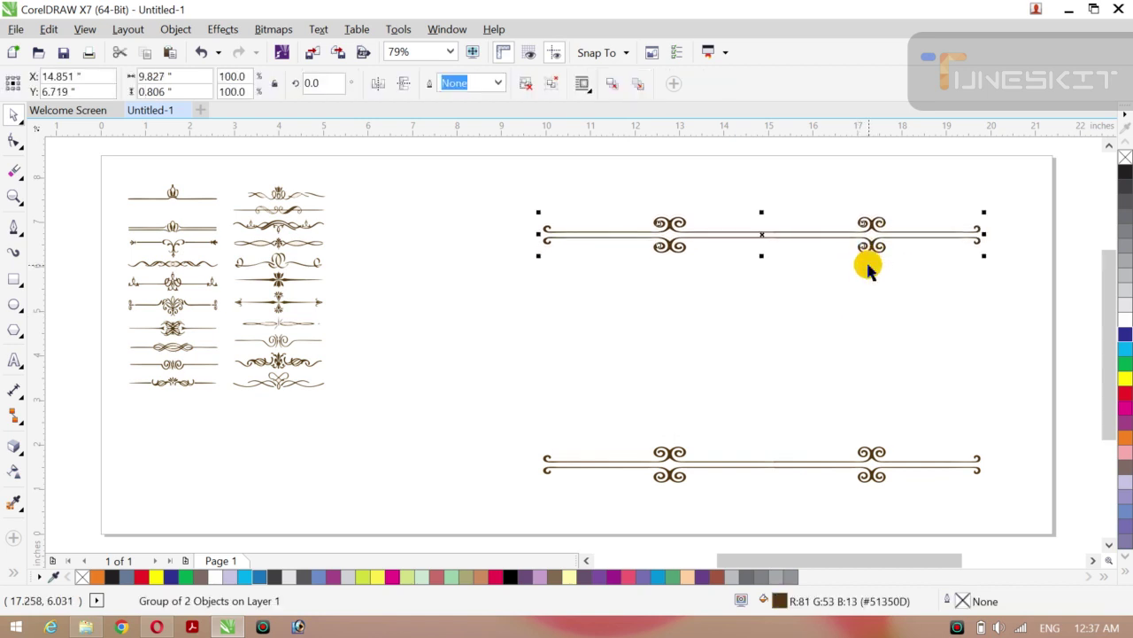
Step: Move the lower border copy slightly down to Y 1.471"
left_click(866, 470)
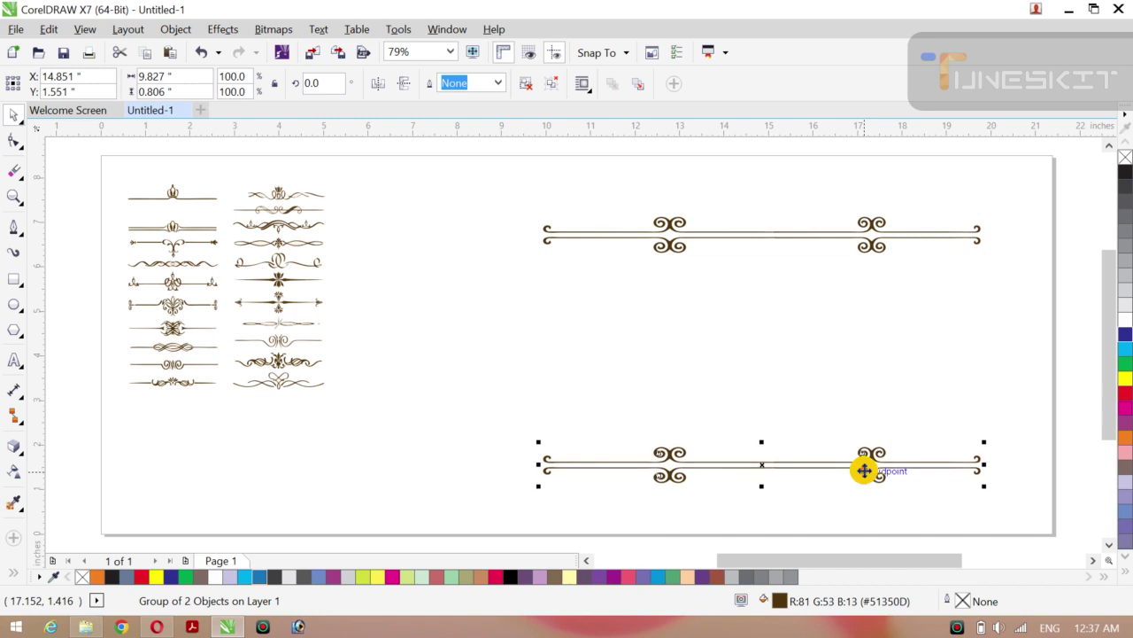
left_click_drag(863, 470, 863, 474)
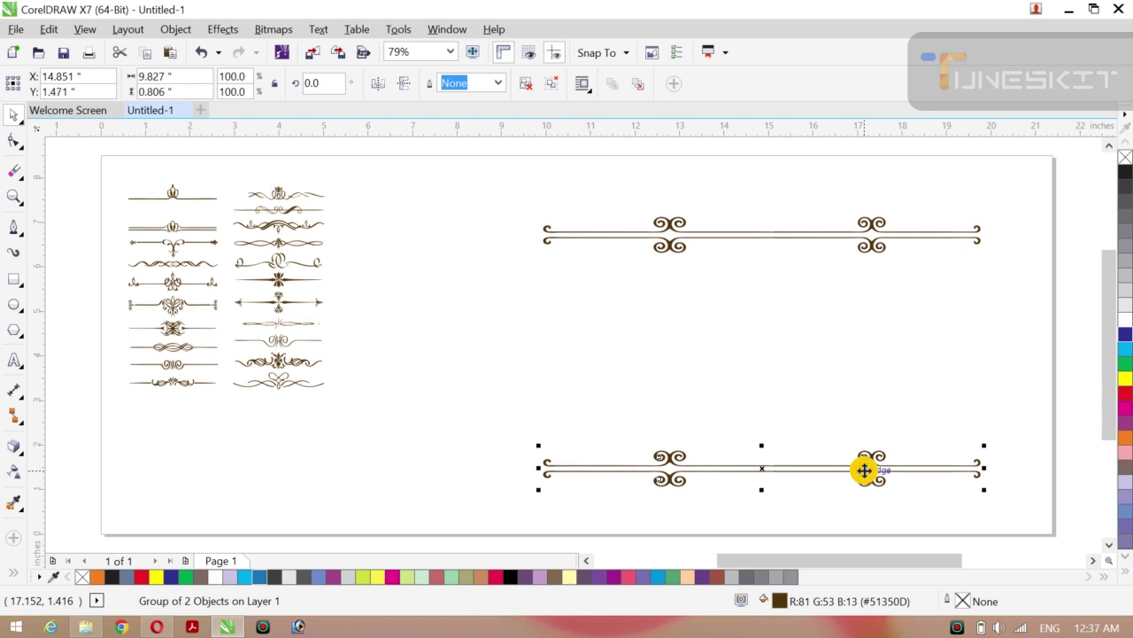
left_click(373, 387)
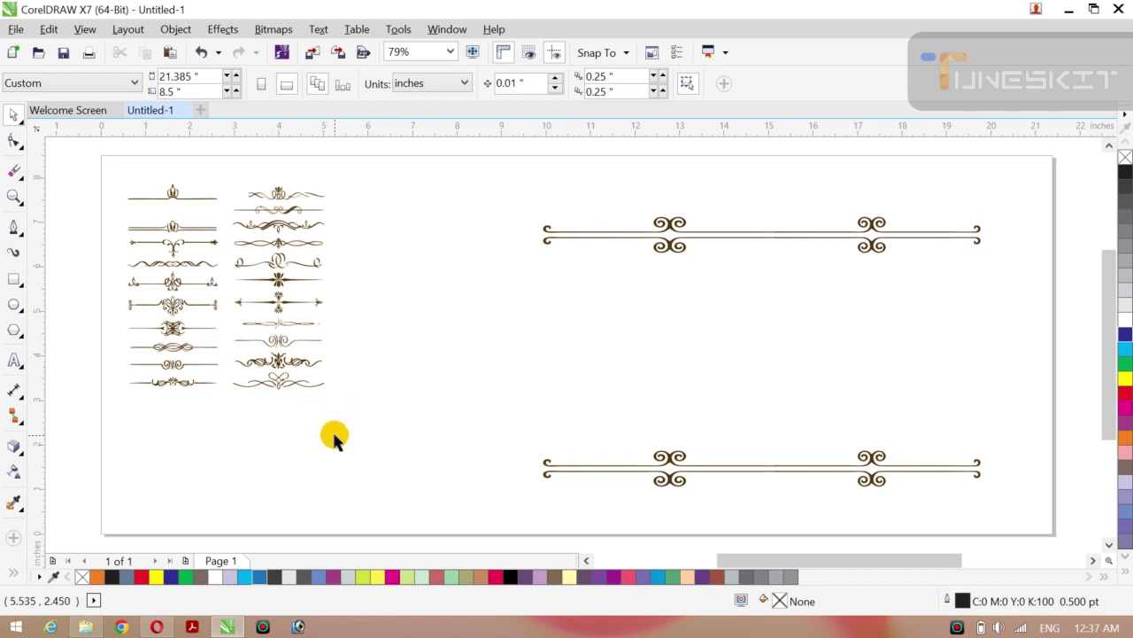
left_click(186, 351)
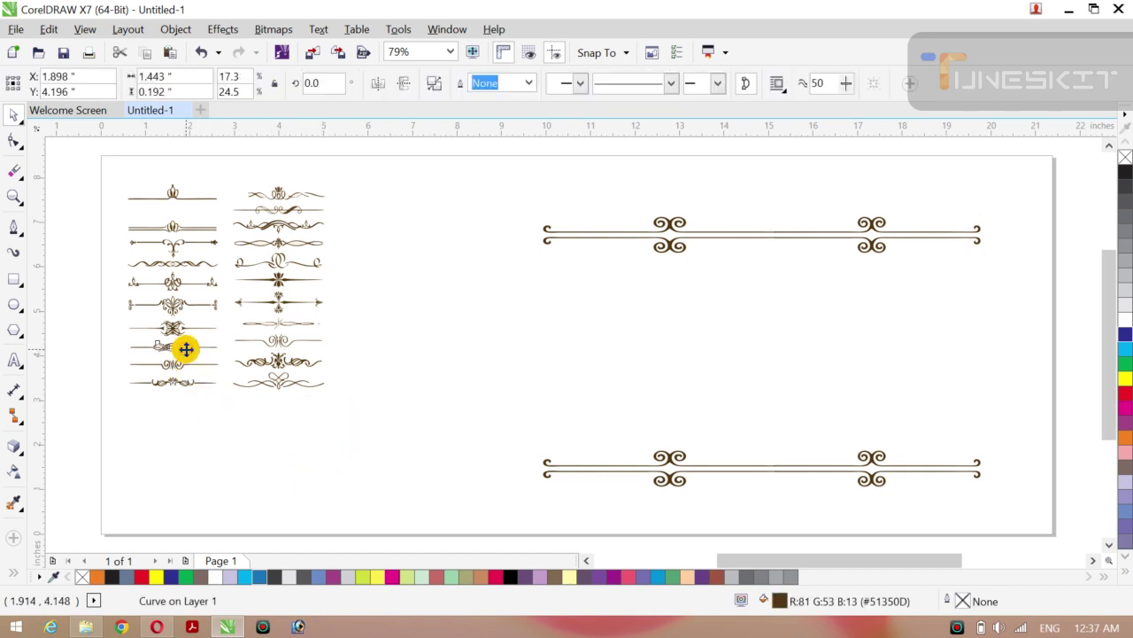
left_click_drag(186, 349, 289, 433)
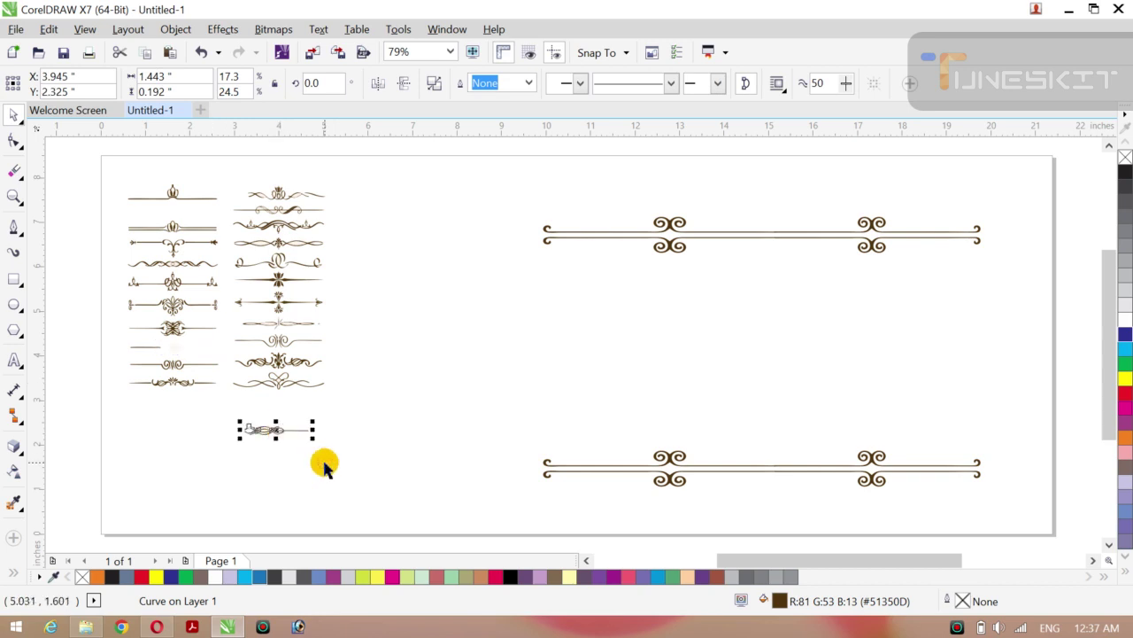
key("ctrl+z")
Step: Move the complete lowest divider of the left column to about X 9.855", Y 4.766", between the two borders
left_click_drag(115, 406, 236, 368)
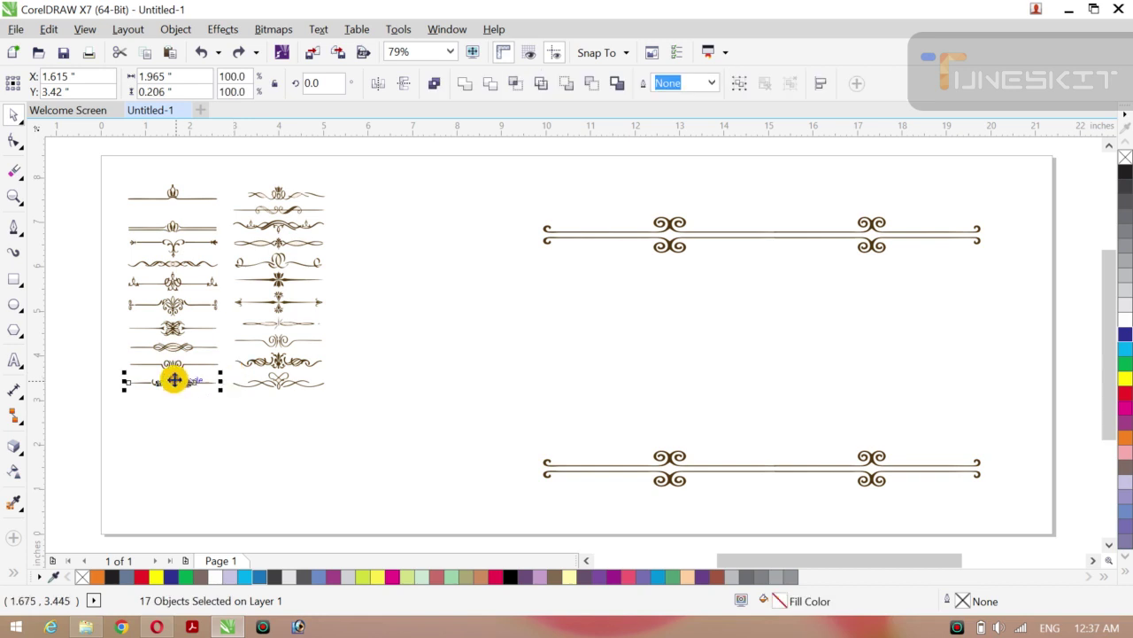
left_click_drag(170, 383, 526, 384)
Step: Try the divider rotated to about 269.475° against the left end of the upper border, and undo the move and rotation
left_click(539, 323)
left_click(488, 371)
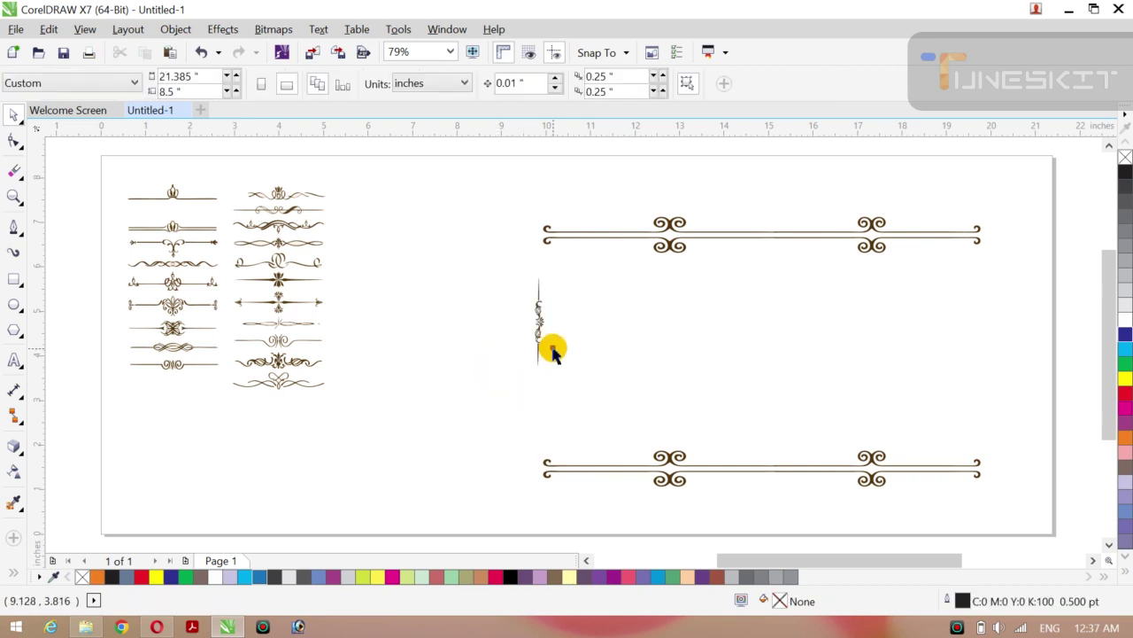
left_click_drag(487, 258, 558, 385)
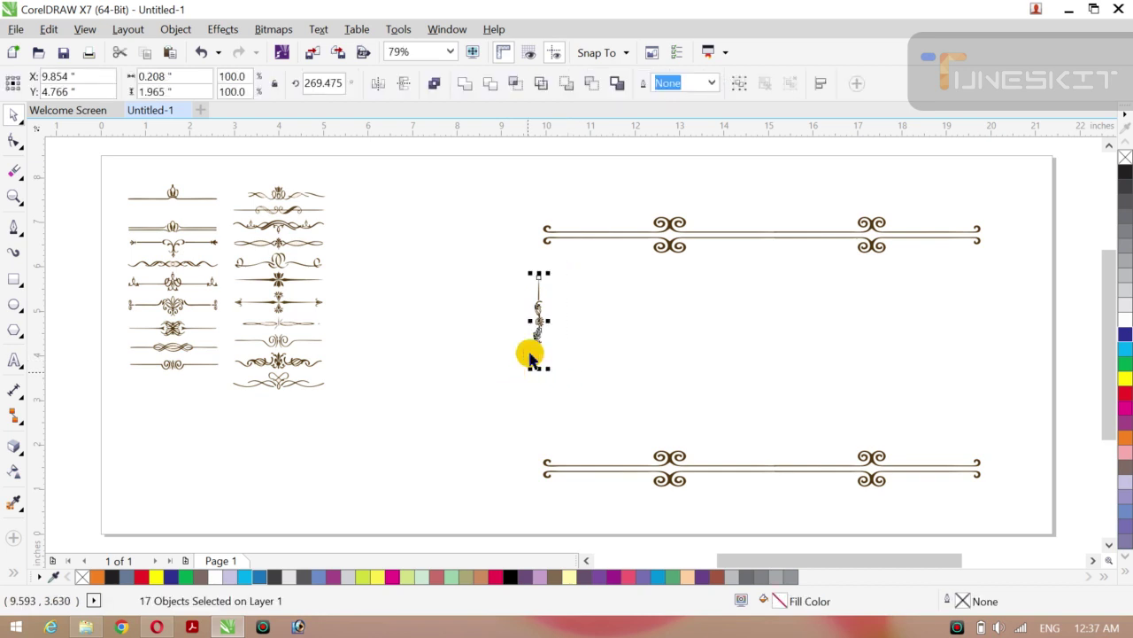
left_click_drag(539, 323, 544, 269)
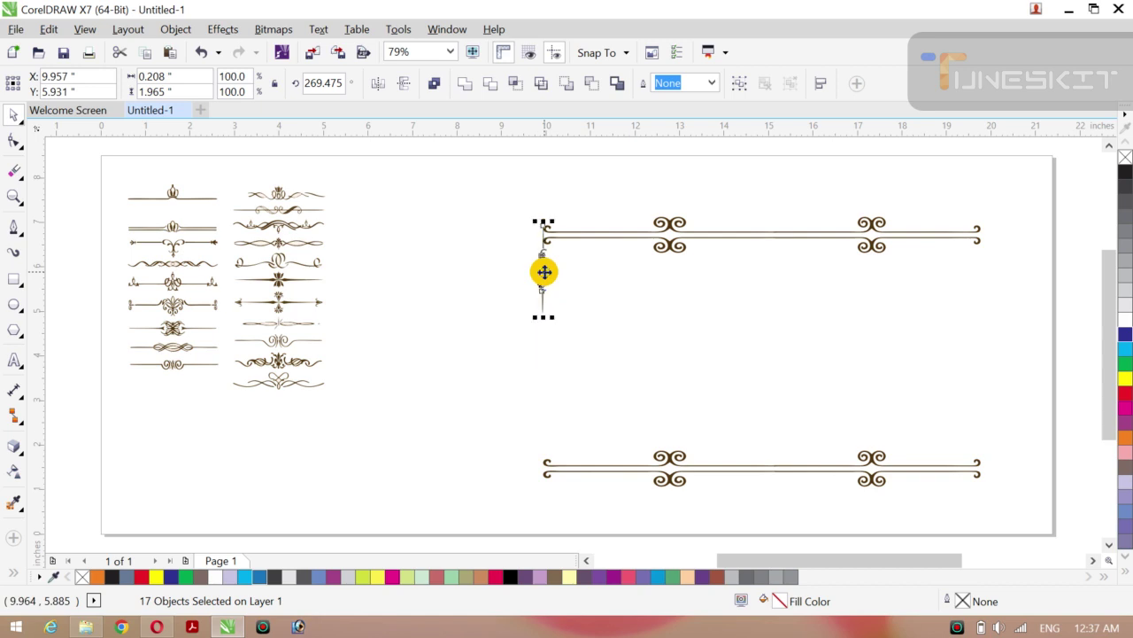
left_click(468, 299)
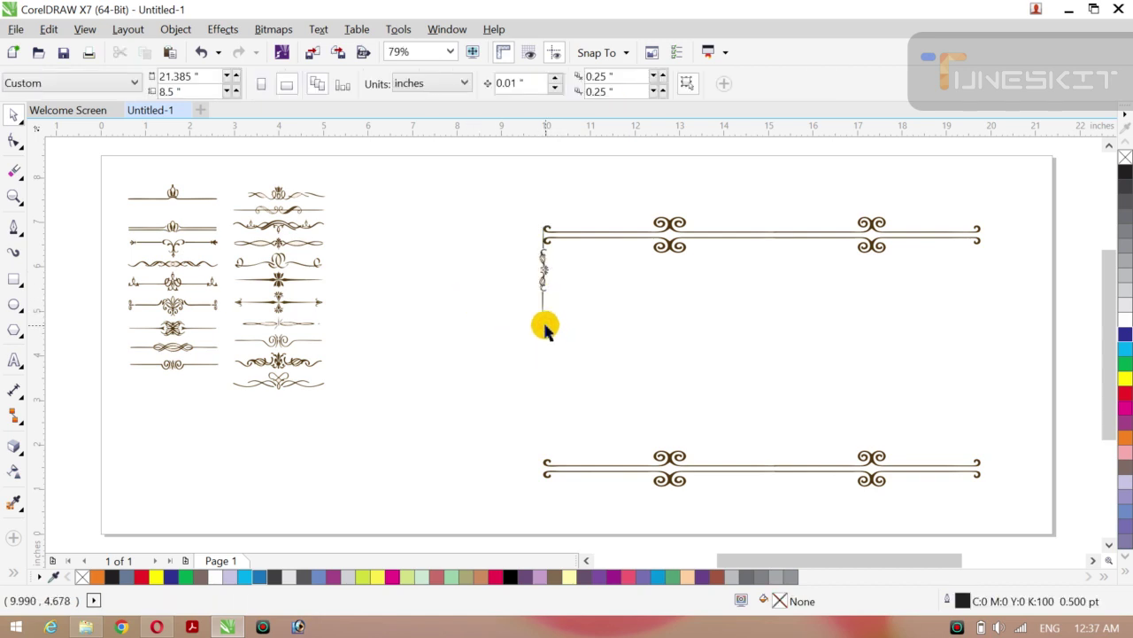
left_click(542, 289)
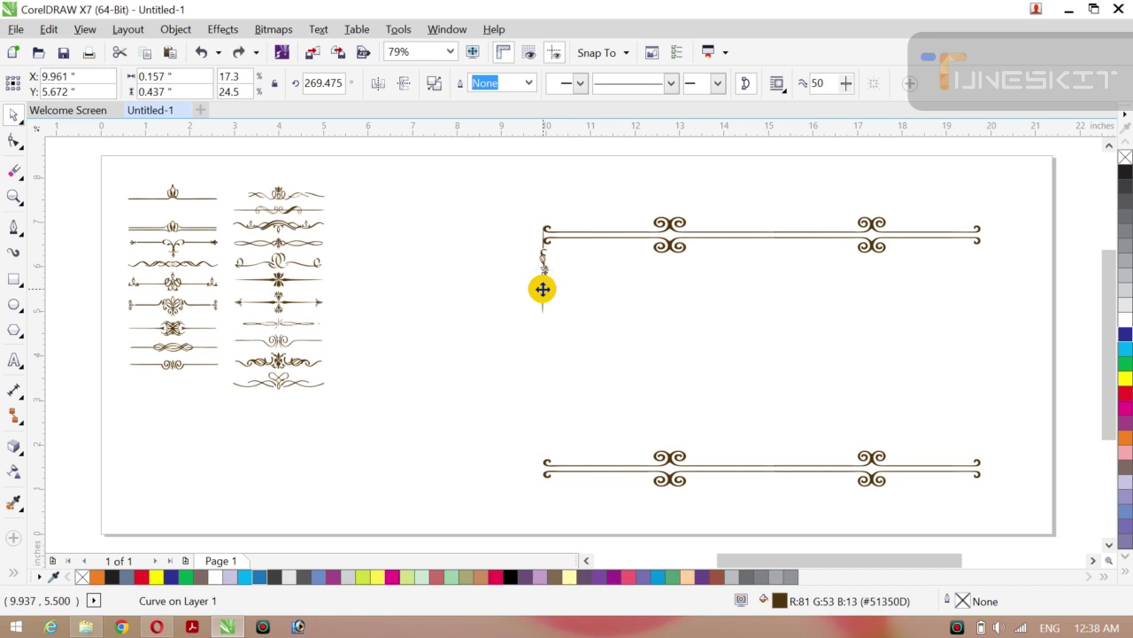
key("ctrl+z")
key("ctrl+z")
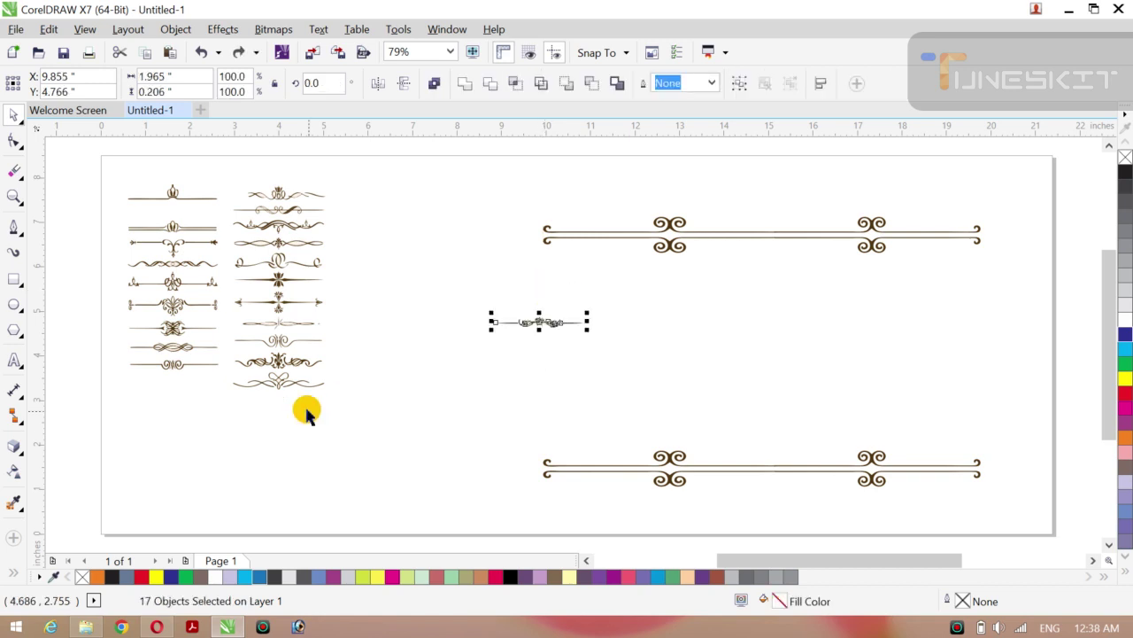
Step: Group the divider's pieces and move the group beside the ornament columns to about X 6.59", Y 7.427"
left_click(619, 266)
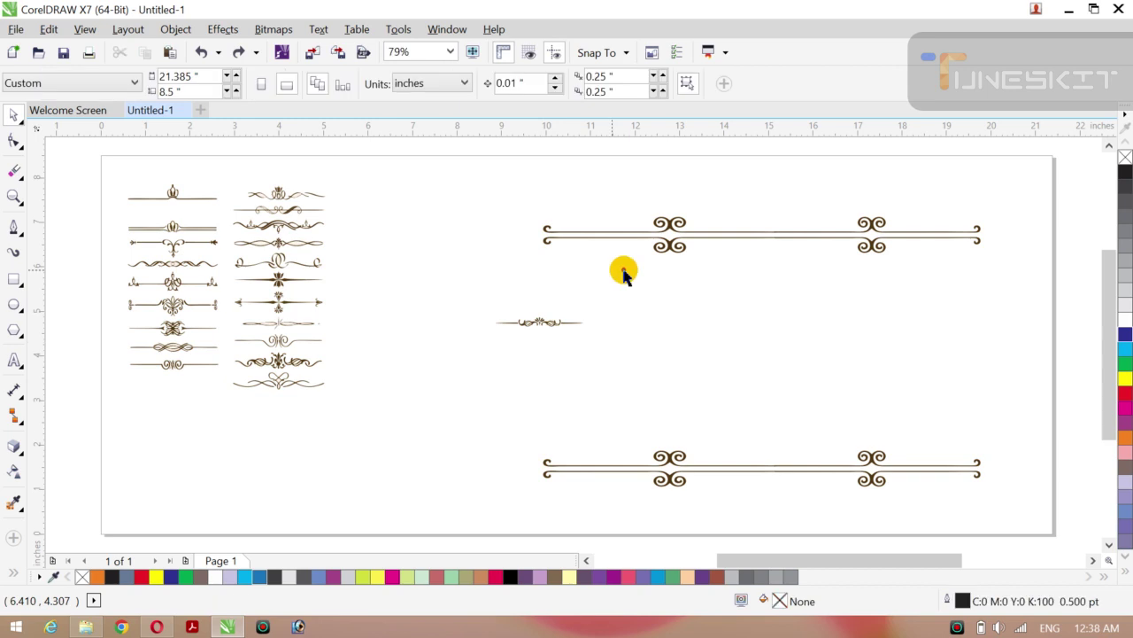
left_click(567, 321)
left_click_drag(476, 285, 625, 364)
key("ctrl+g")
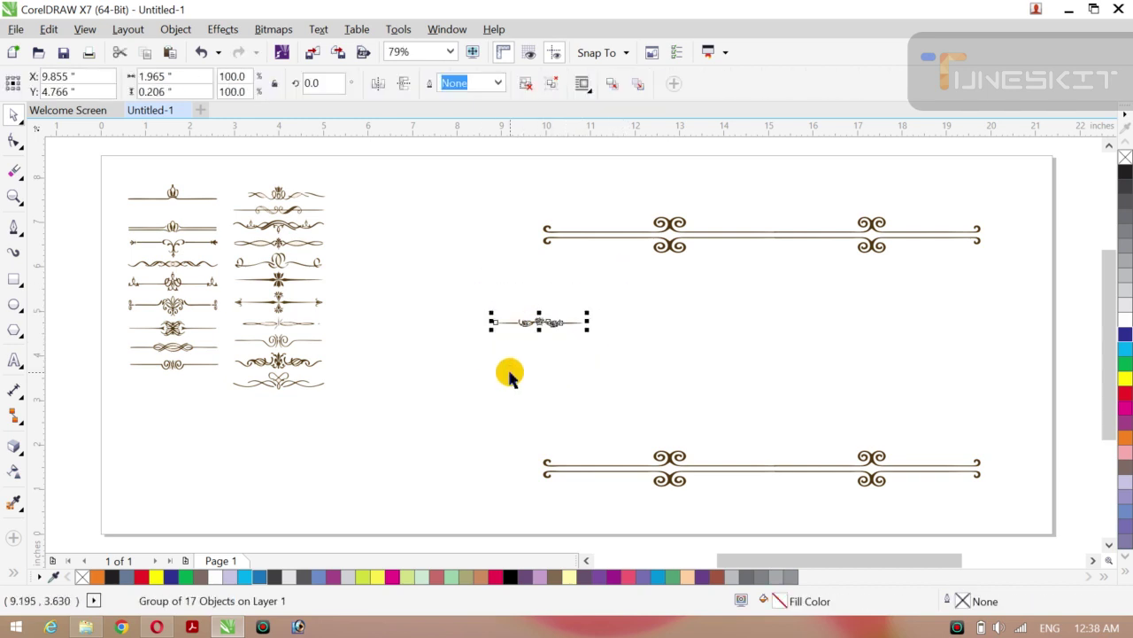
left_click(430, 400)
left_click(429, 400)
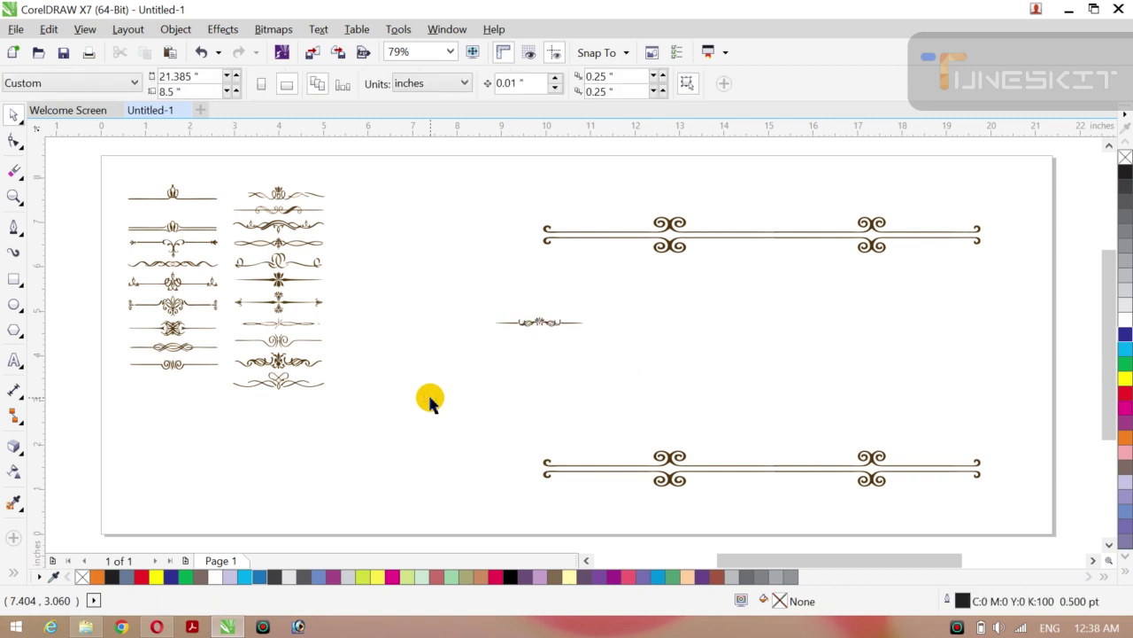
left_click(537, 320)
left_click_drag(543, 318, 479, 262)
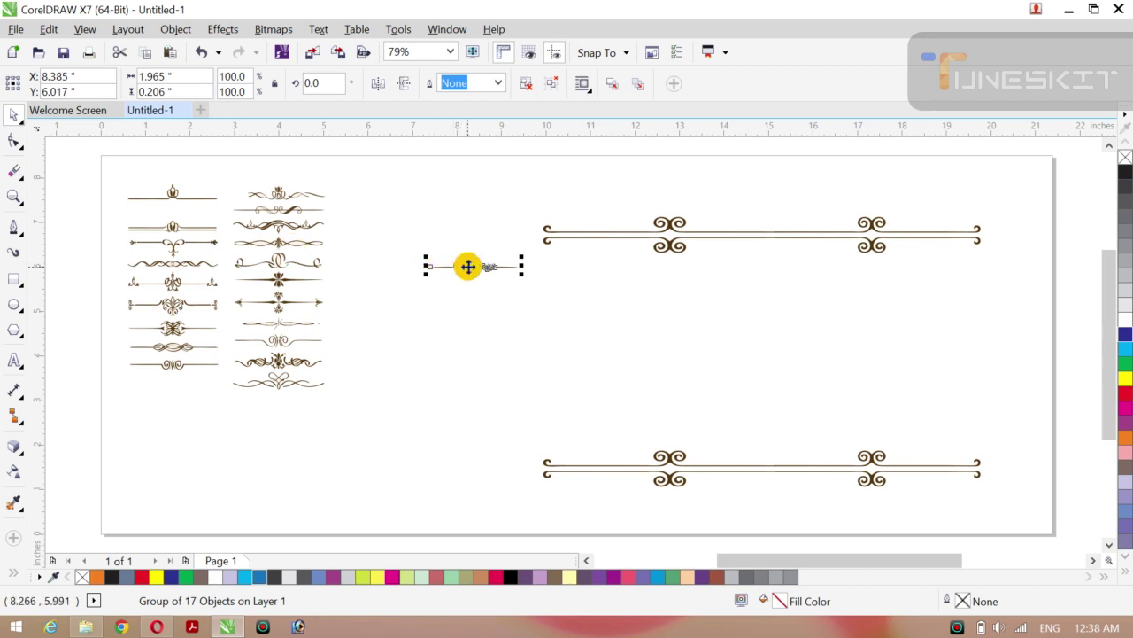
left_click_drag(467, 265, 387, 204)
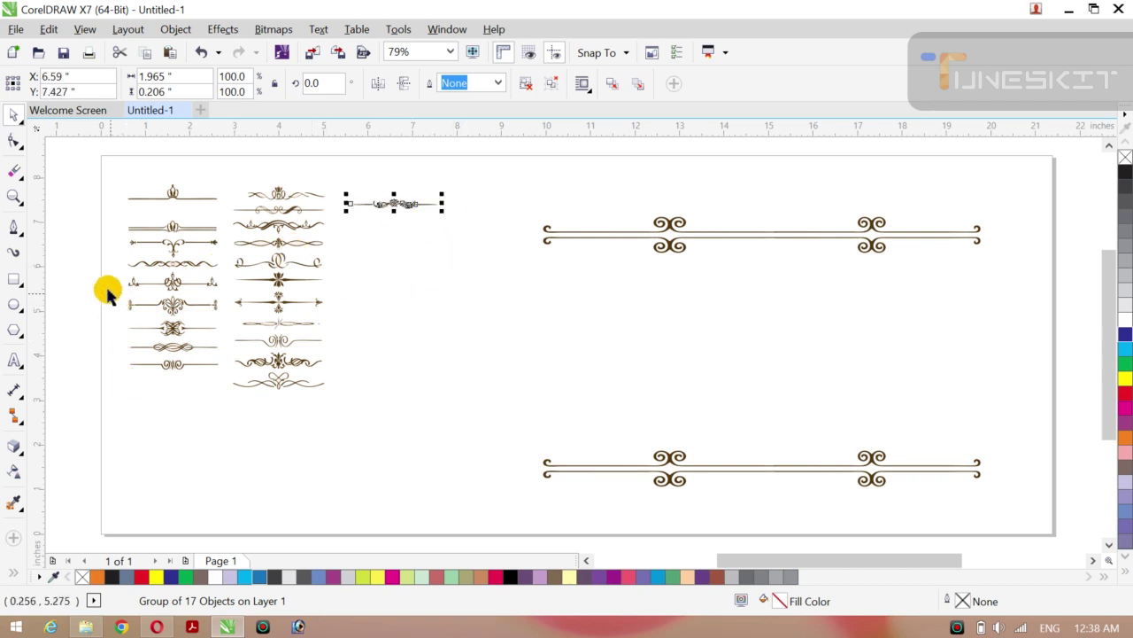
Step: Move the left column's ornate divider with end caps to about X 8.254", Y 4.582" and rotate it to about 87.499°
left_click(220, 310)
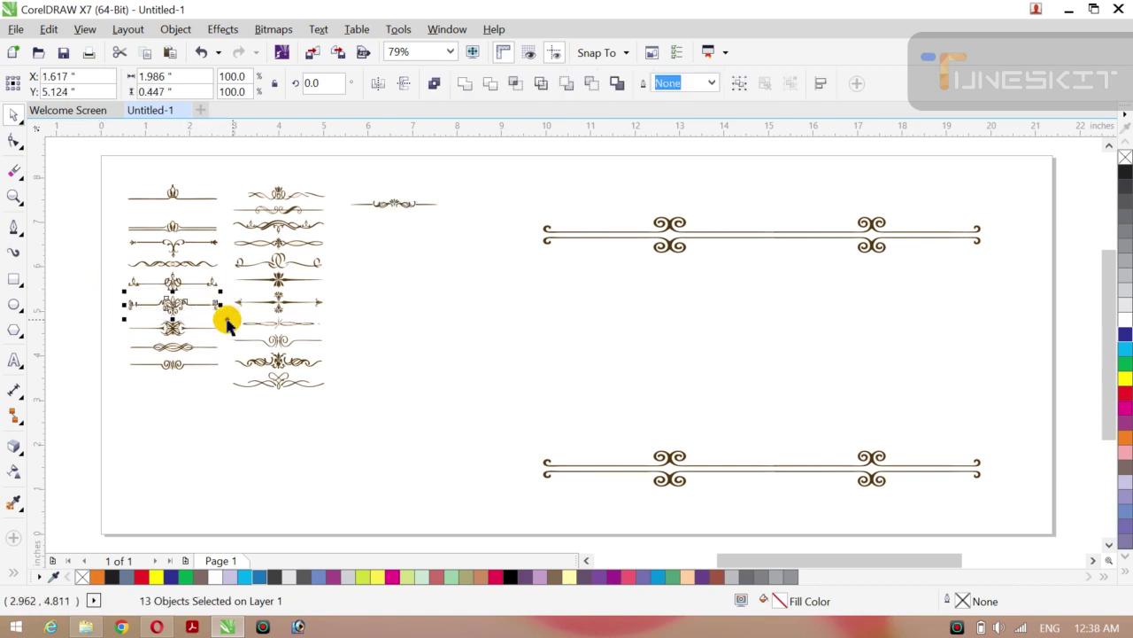
left_click_drag(176, 304, 470, 324)
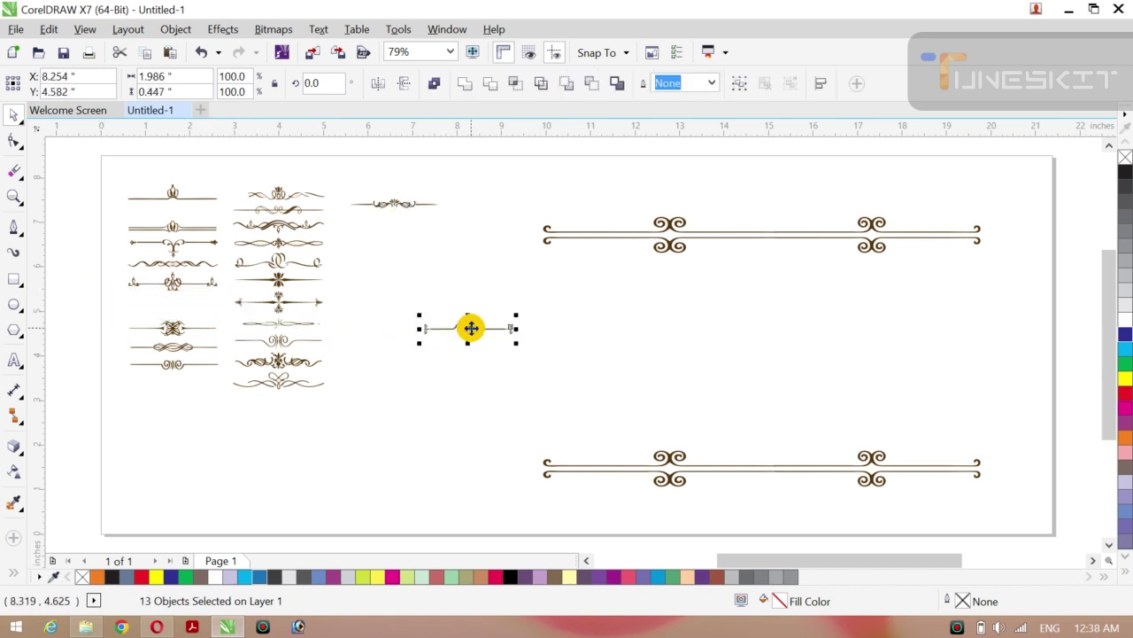
left_click(466, 326)
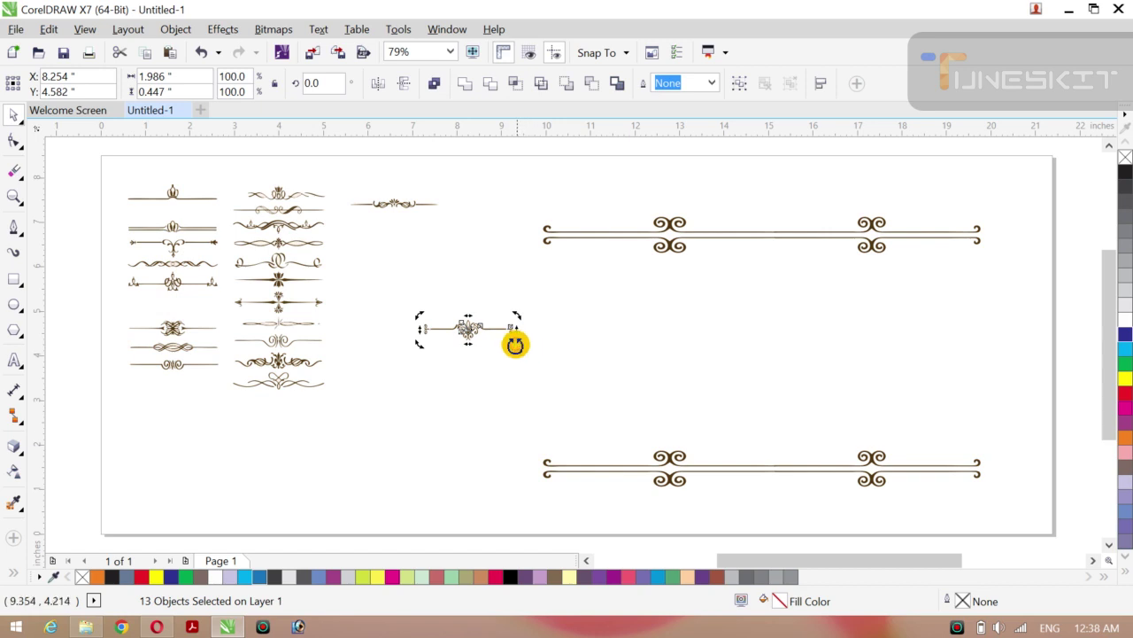
left_click_drag(514, 337, 485, 279)
left_click(417, 417)
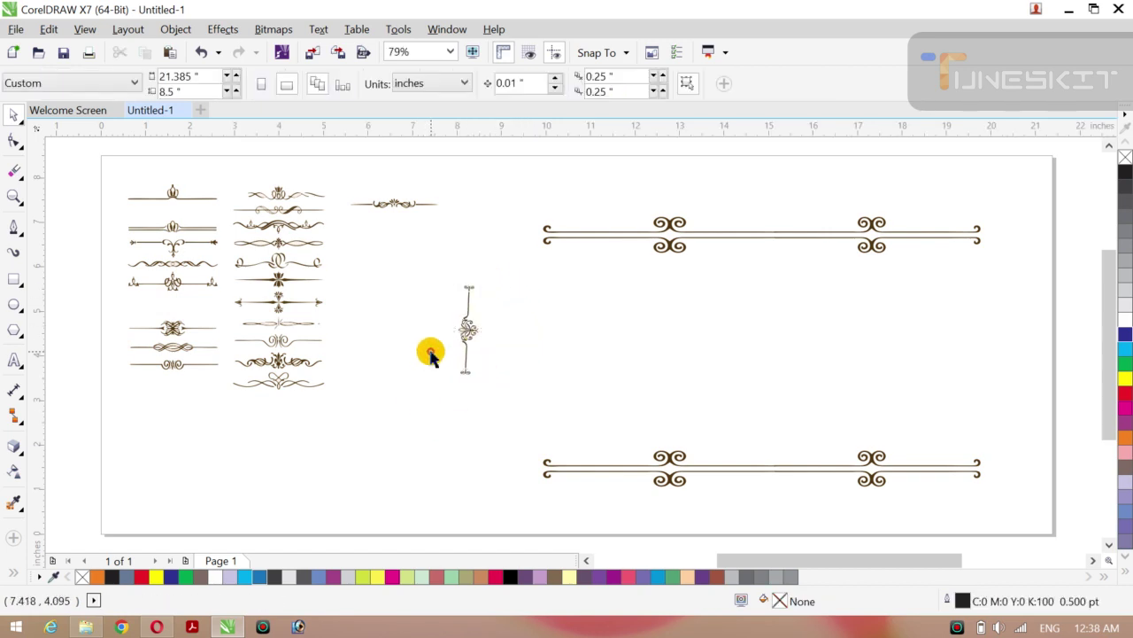
Step: Mirror a copy of the vertical divider to its left and move the original to about X 6.388", Y 1.466"
left_click_drag(428, 266, 505, 425)
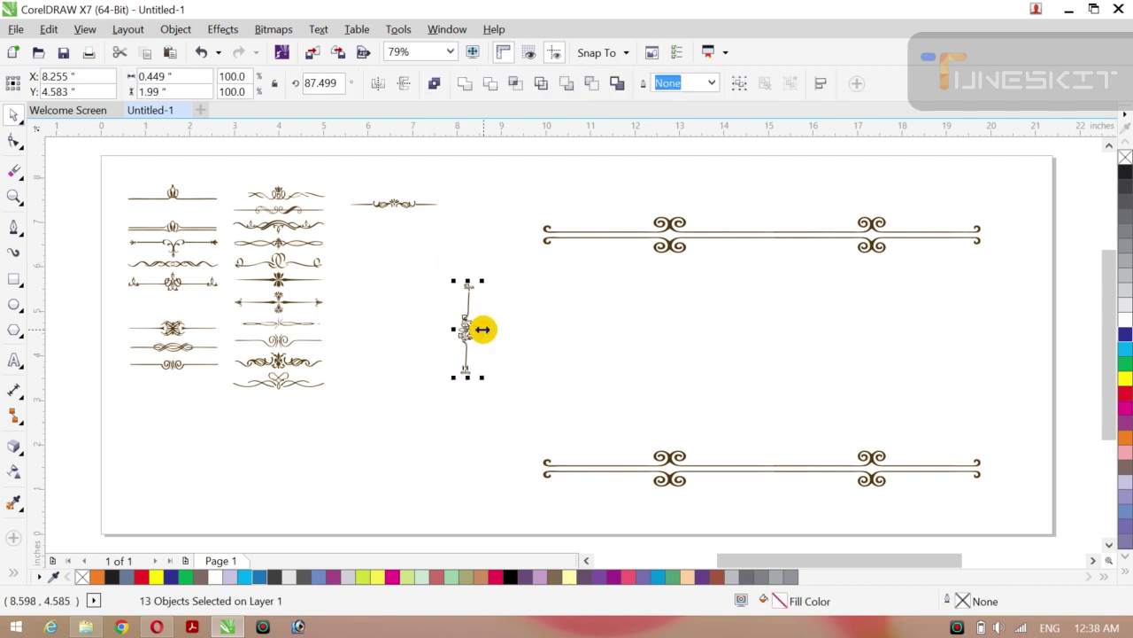
left_click_drag(482, 329, 447, 337)
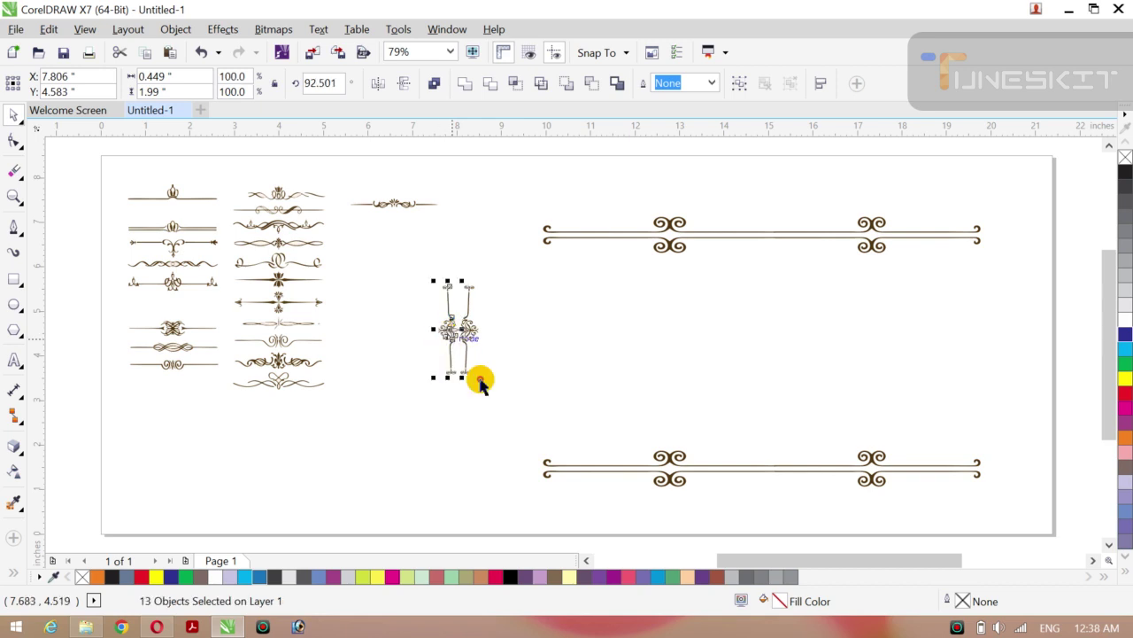
left_click(443, 409)
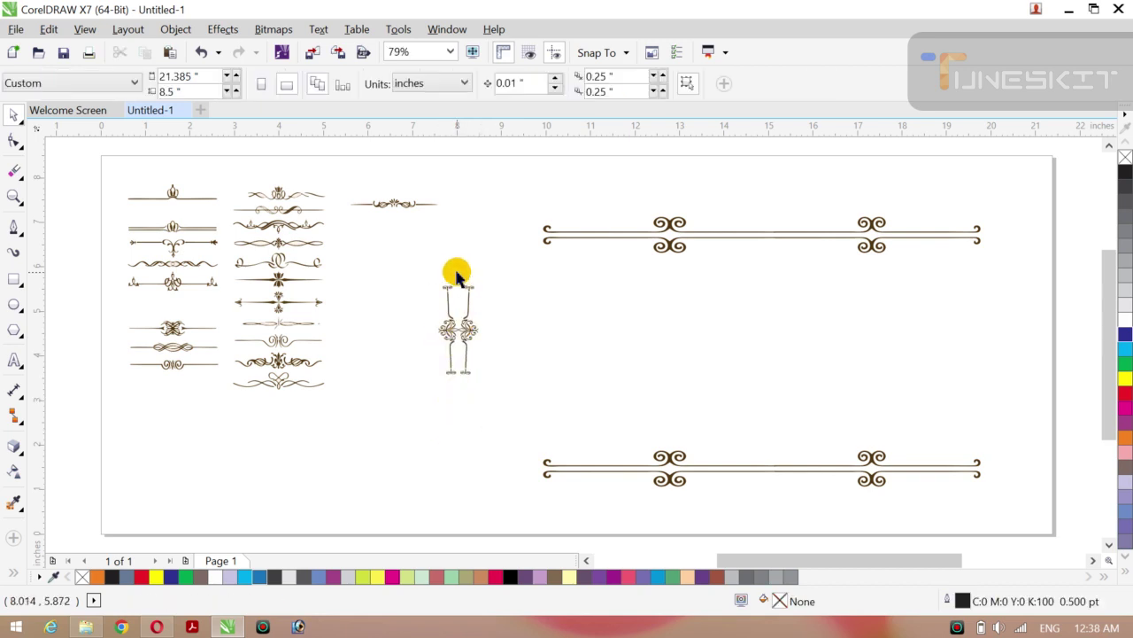
left_click_drag(456, 273, 494, 397)
left_click_drag(467, 330, 384, 468)
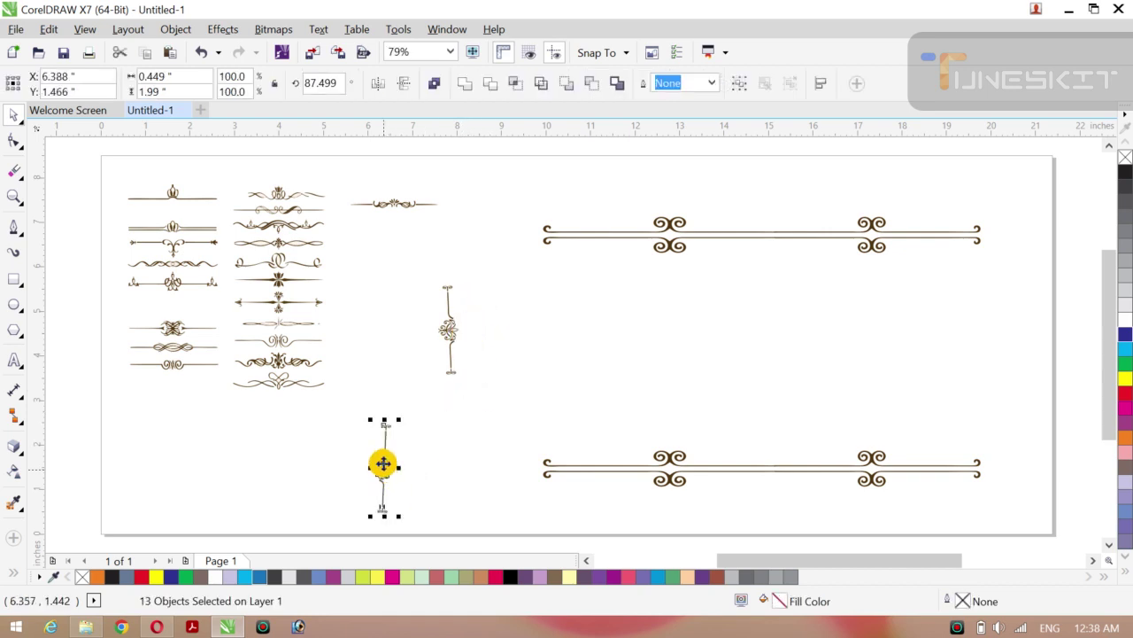
Step: Try the mirrored vertical divider below the left end of the upper border at about X 10.024", Y 5.677"
left_click_drag(416, 277, 485, 413)
left_click_drag(448, 332, 551, 301)
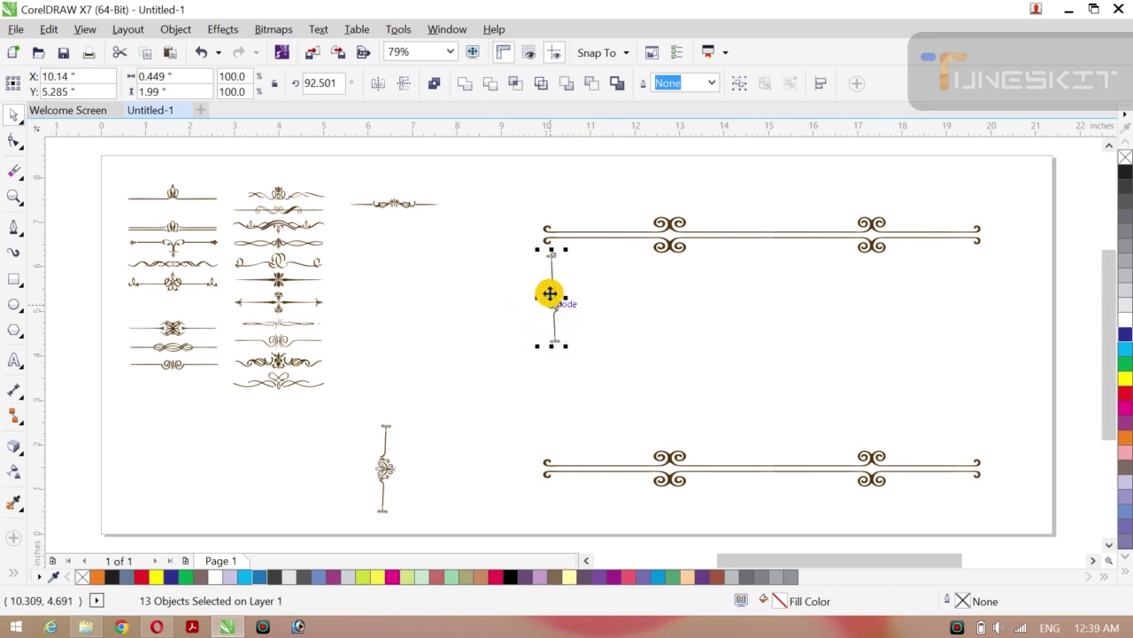
left_click_drag(559, 293, 551, 279)
left_click(506, 311)
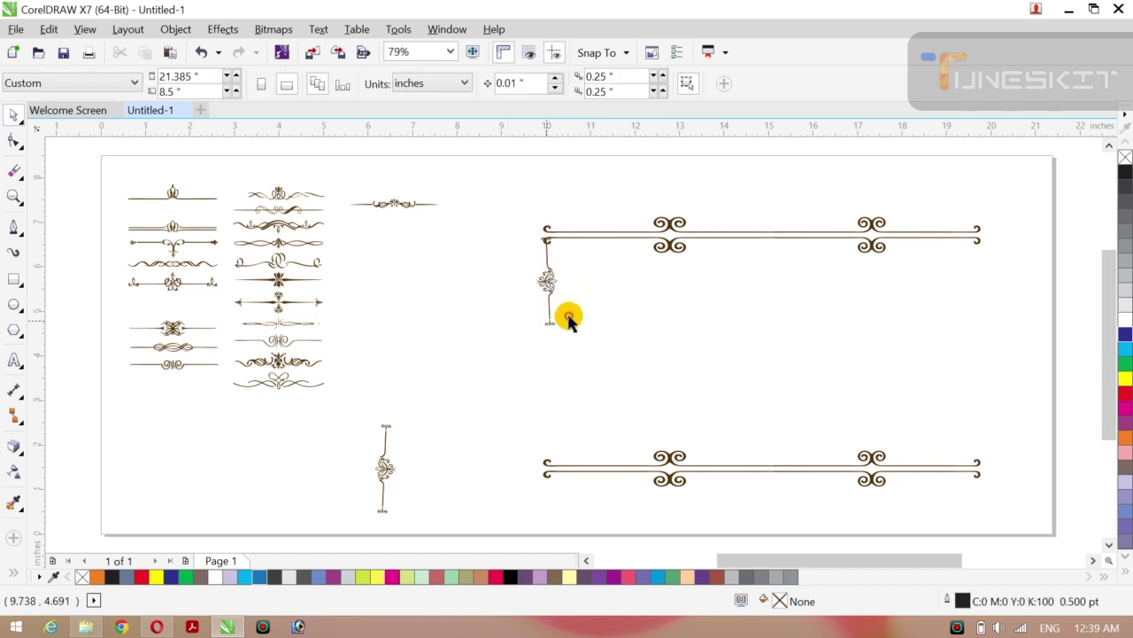
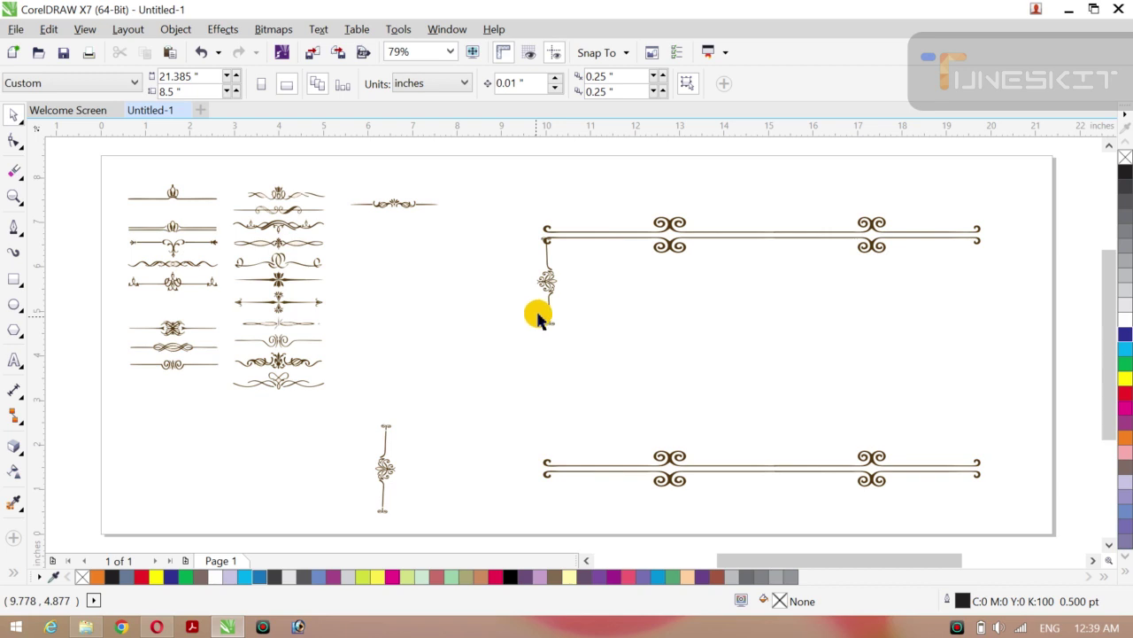
Step: Move the whole mirrored vertical divider away from the border to about X 7.2", Y 3.552"
left_click(548, 283)
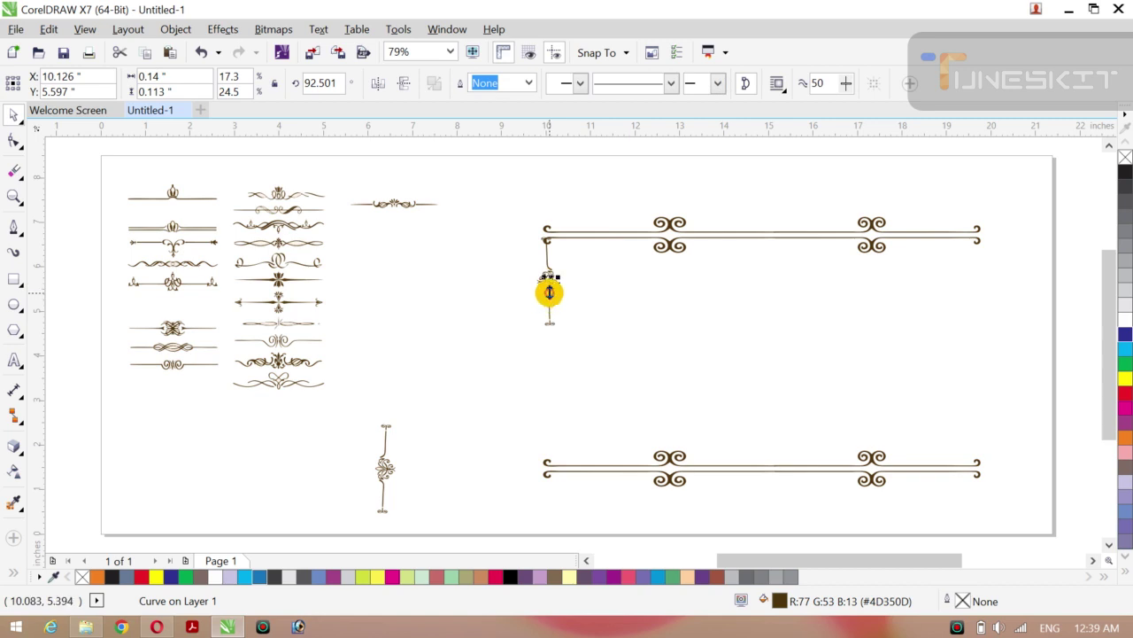
left_click_drag(526, 333, 572, 237)
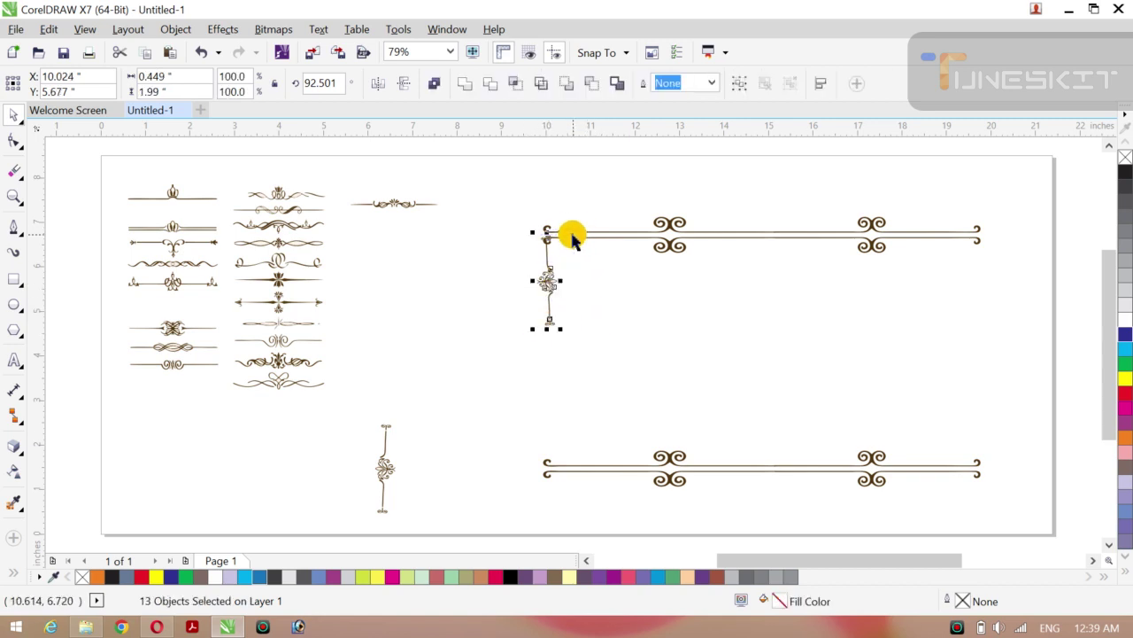
left_click_drag(546, 283, 422, 376)
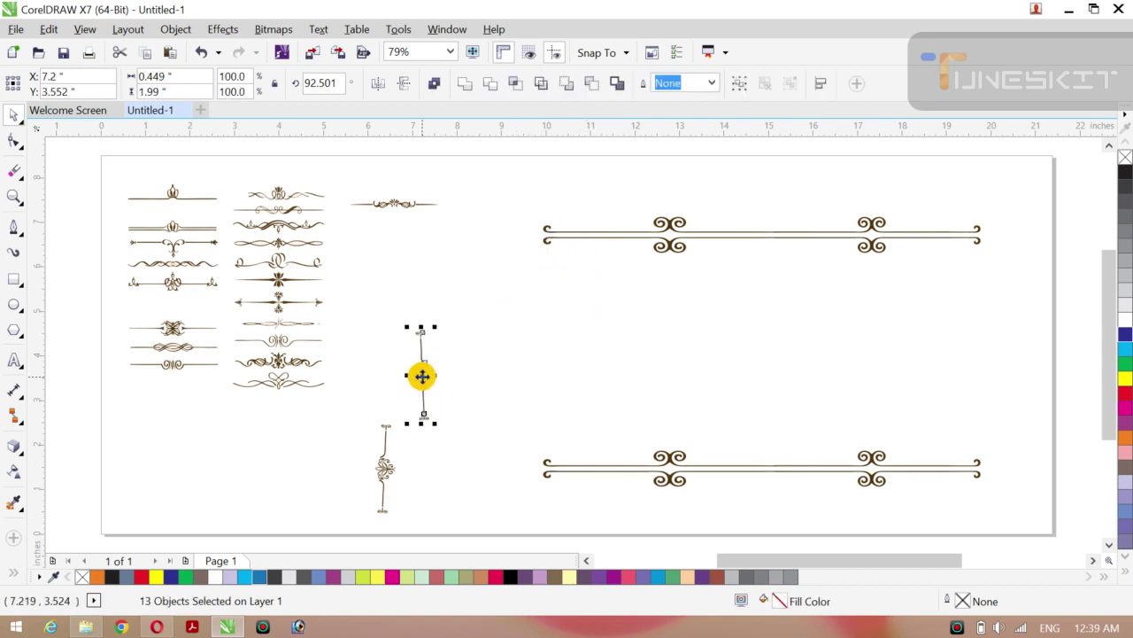
Step: Ungroup the upper border into its left and right halves
left_click(679, 250)
right_click(679, 250)
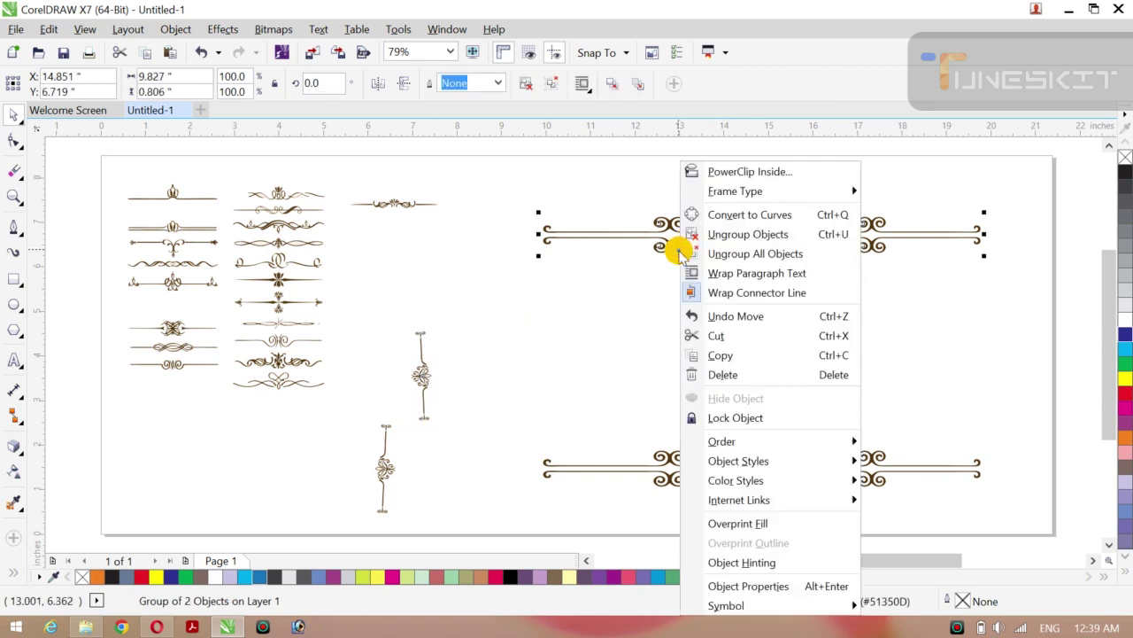
left_click(757, 234)
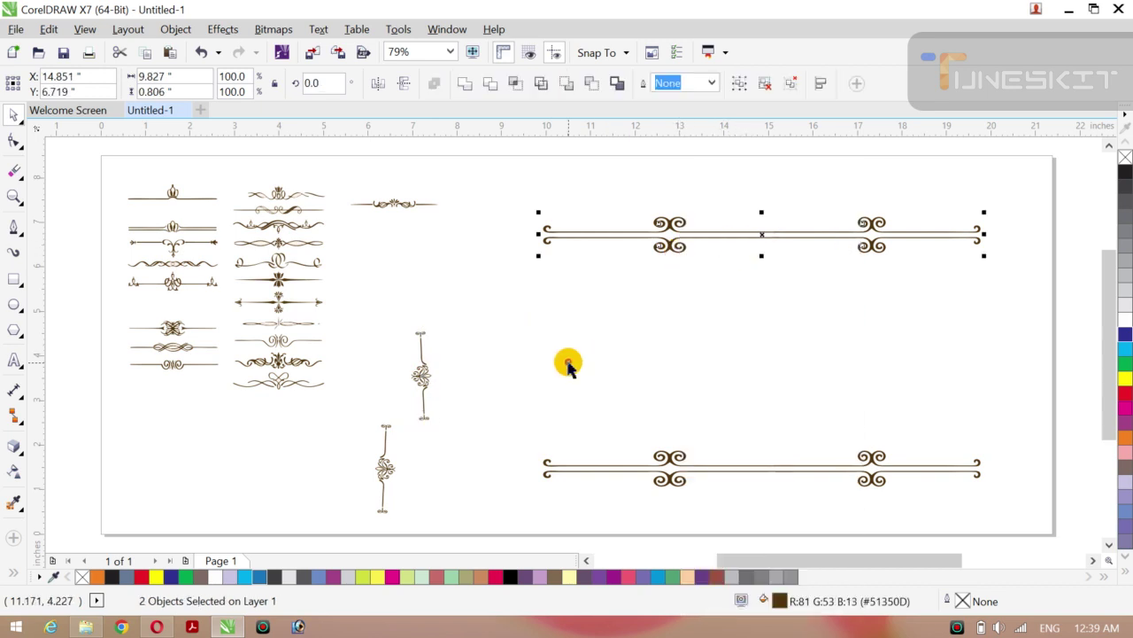
left_click(569, 362)
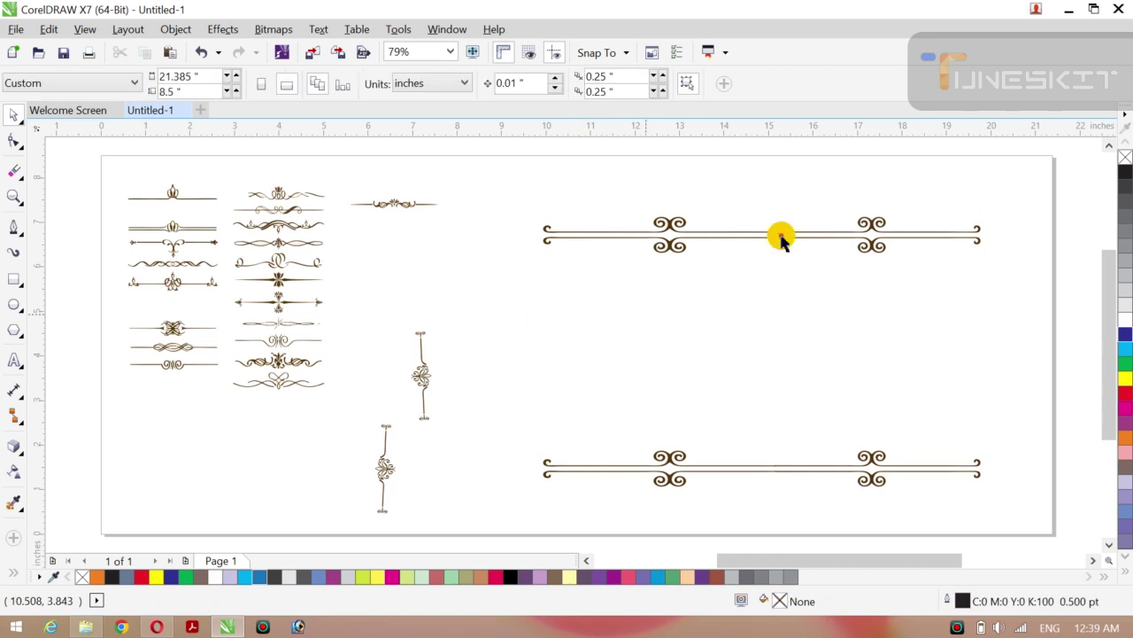
Step: Duplicate the upper border's left half and stand the copy vertically at about 268.949°, centred near X 9.812", Y 2.668"
left_click(671, 245)
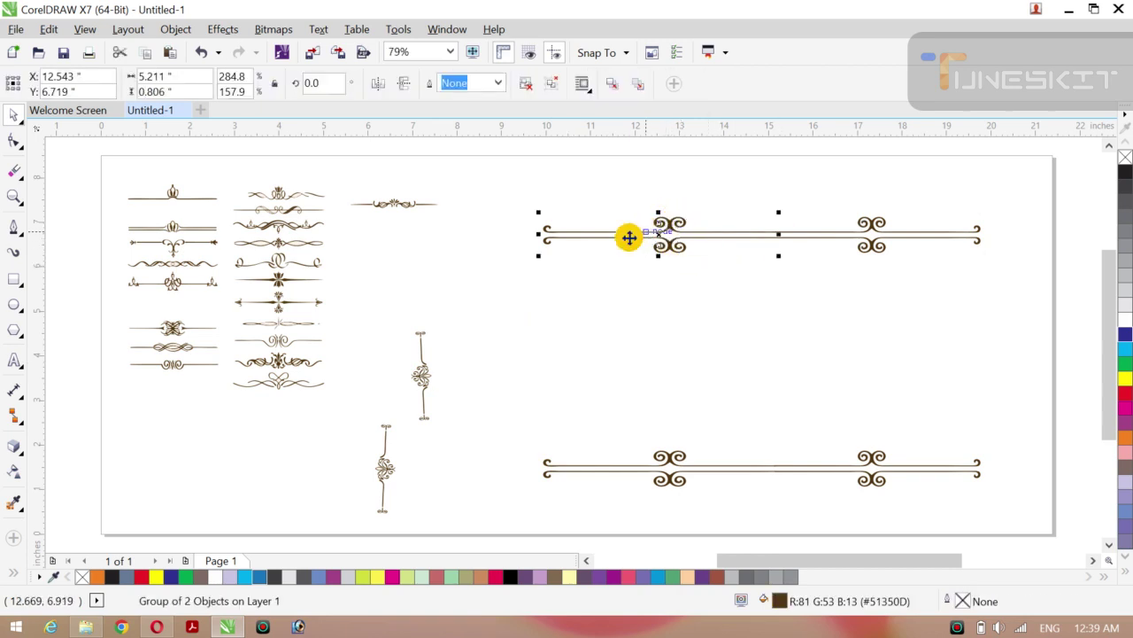
left_click_drag(657, 235, 646, 308)
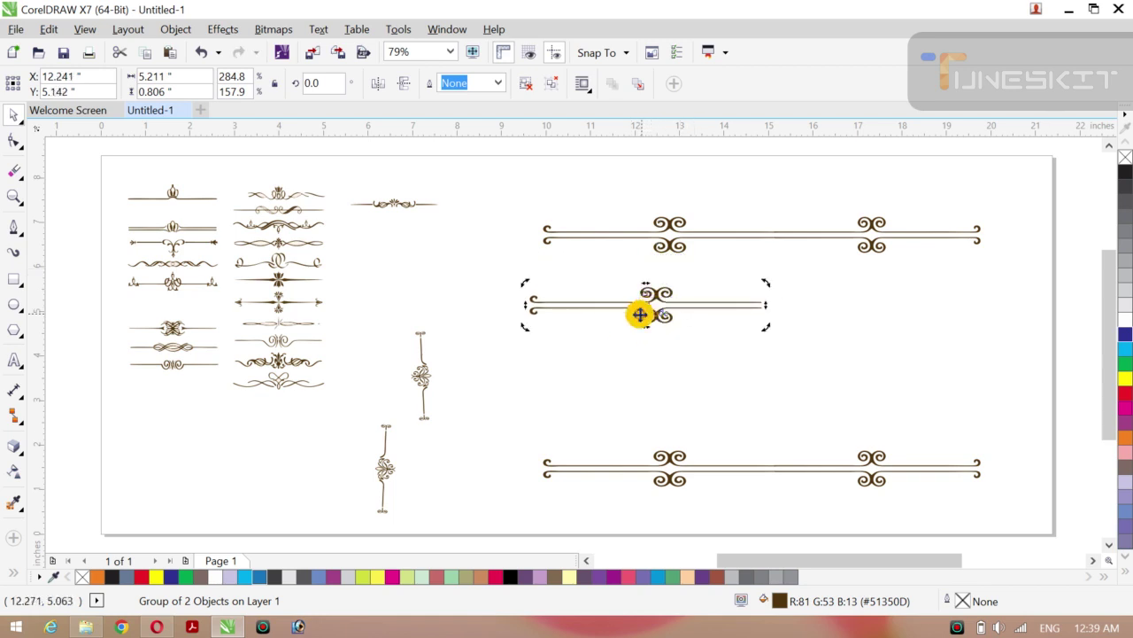
left_click_drag(643, 305, 543, 303)
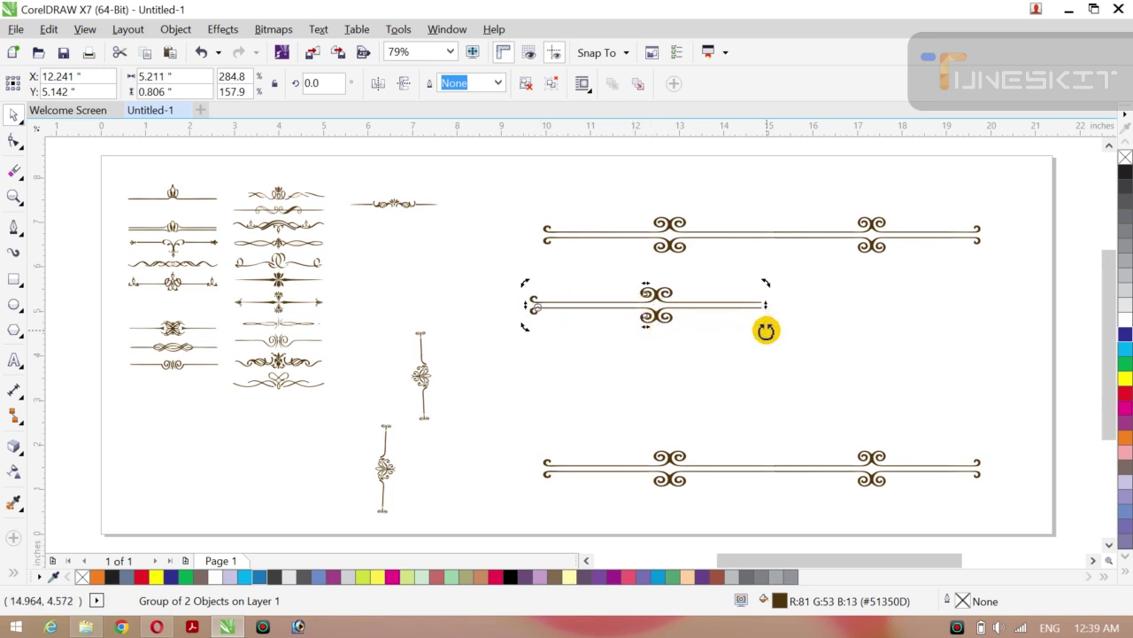
left_click_drag(766, 327, 513, 496)
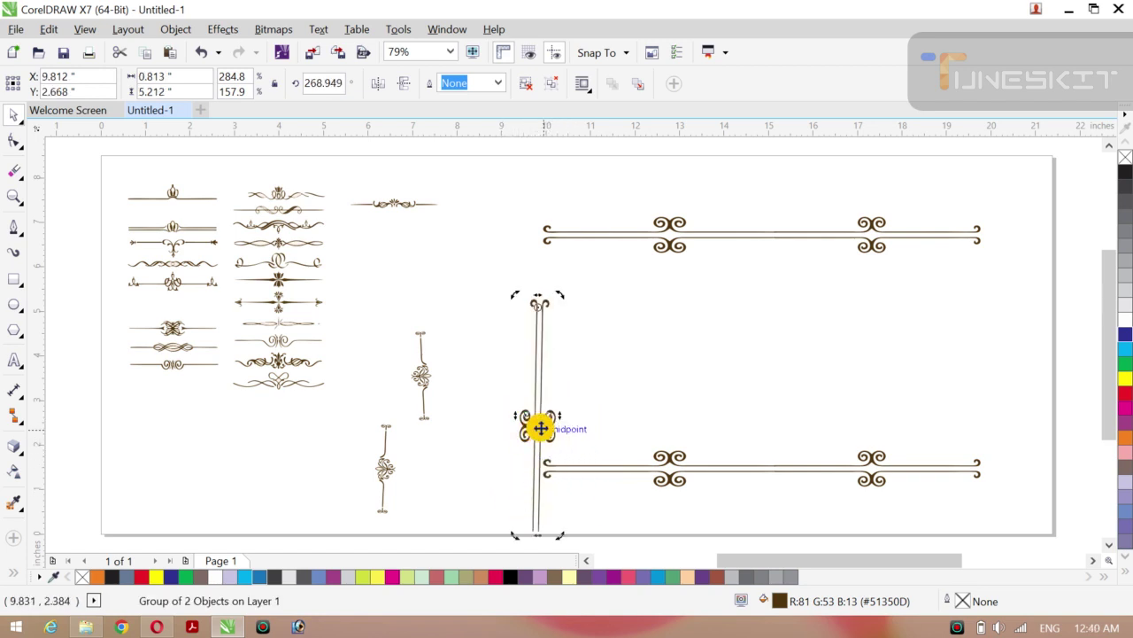
Step: Try rotating the vertical copy to about 271.208° and placing it between the borders' left ends at about X 10.228", Y 4.063"
left_click_drag(544, 428, 543, 396)
left_click(469, 354)
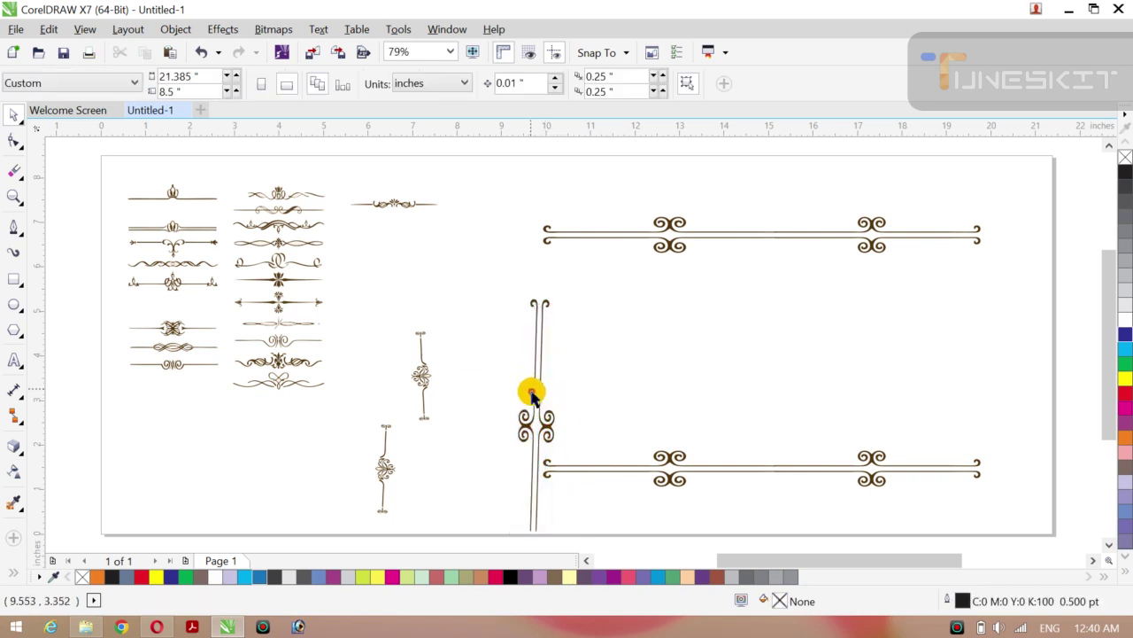
left_click(543, 423)
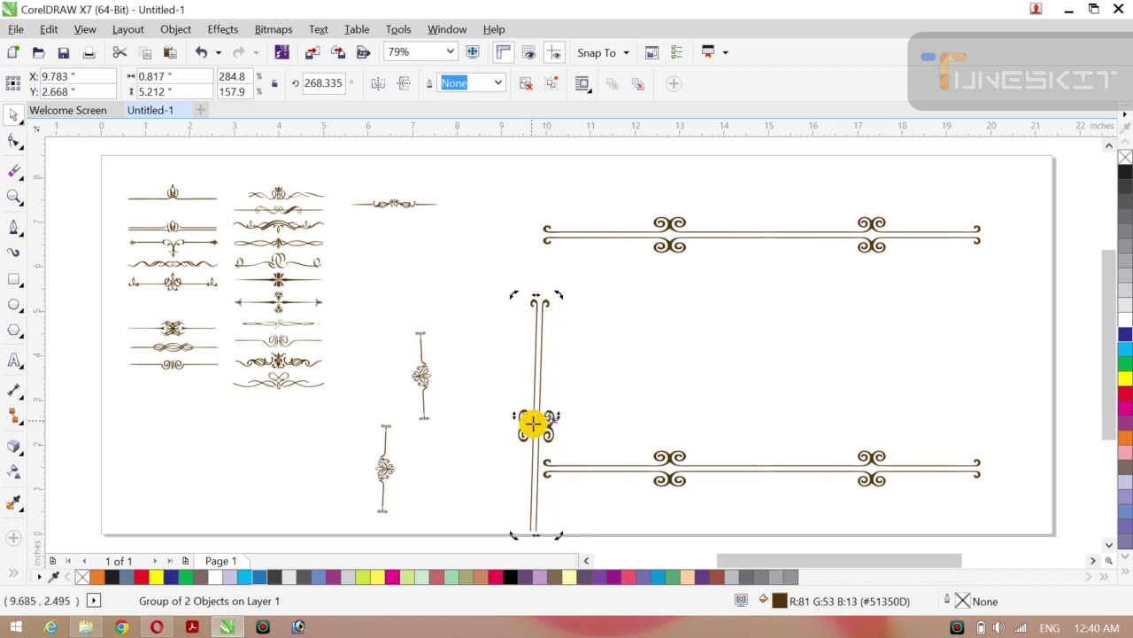
left_click_drag(545, 427, 503, 412)
left_click(503, 413)
left_click(524, 431)
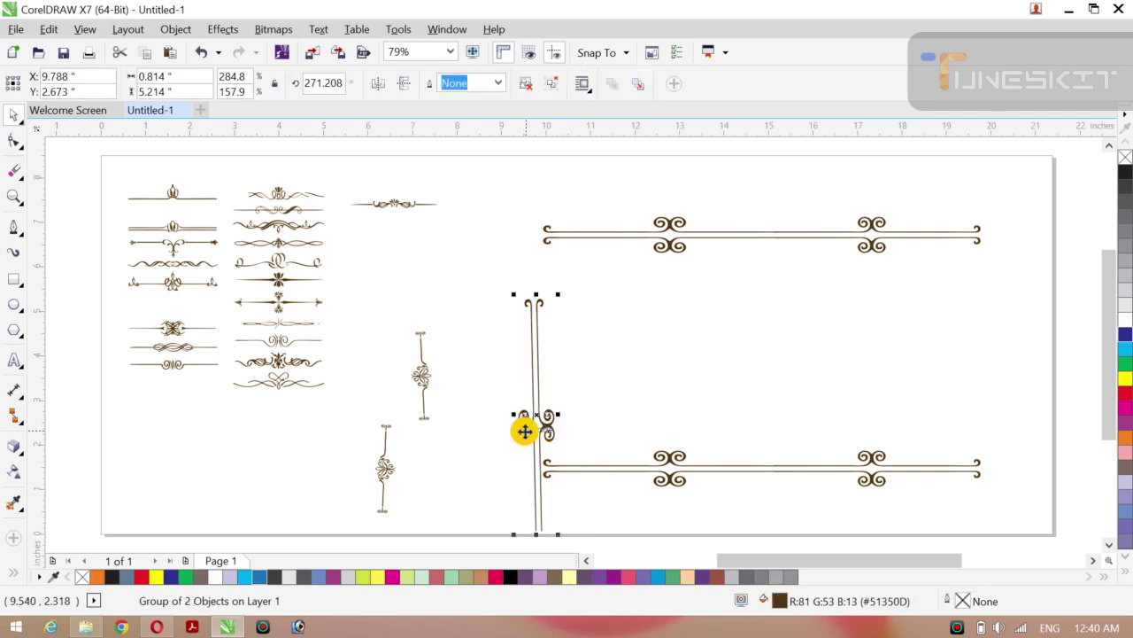
left_click_drag(534, 418, 552, 355)
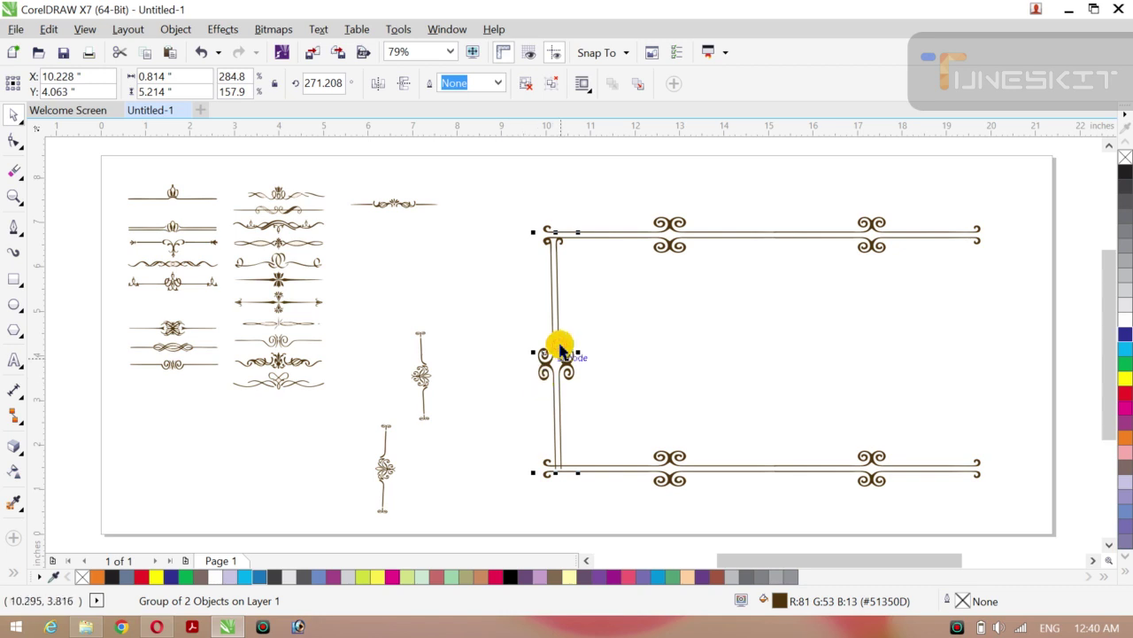
Step: Ungroup the vertical copy and move its right-hand curve away from the frame to about X 7.824", Y 3.774"
right_click(556, 351)
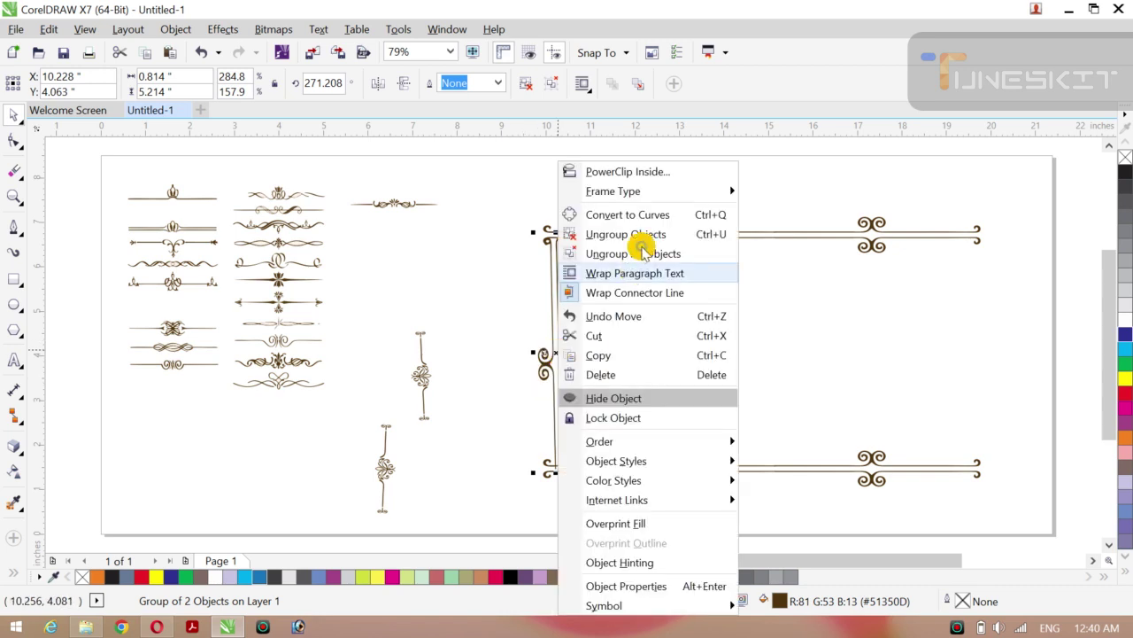
left_click(643, 235)
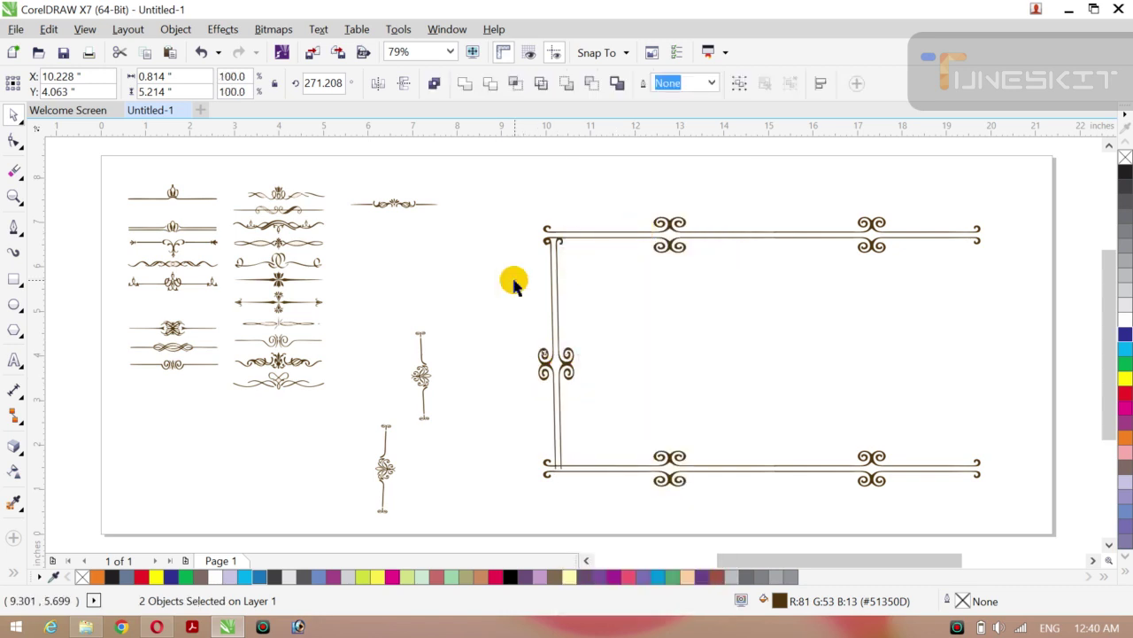
left_click(511, 283)
left_click(562, 373)
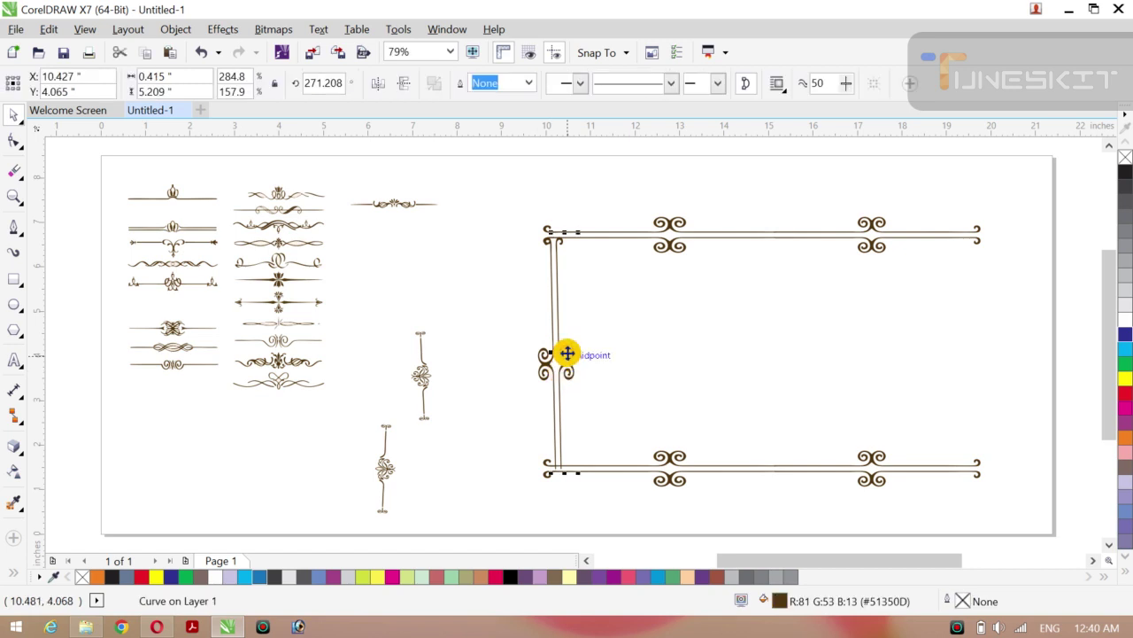
left_click_drag(567, 353, 622, 352)
left_click(519, 349)
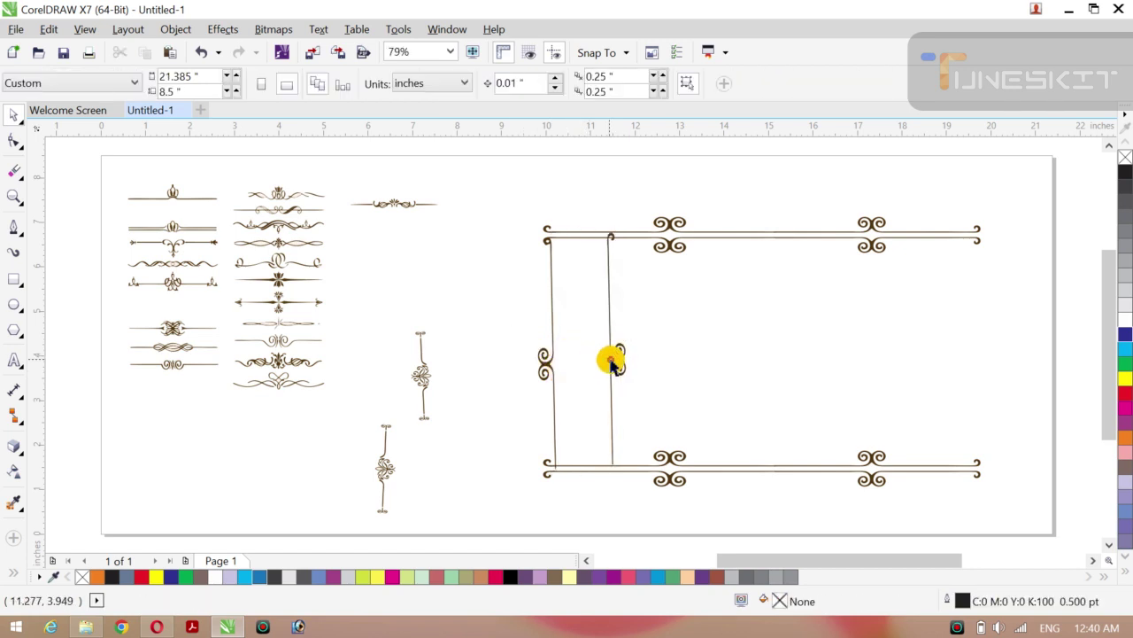
left_click(613, 363)
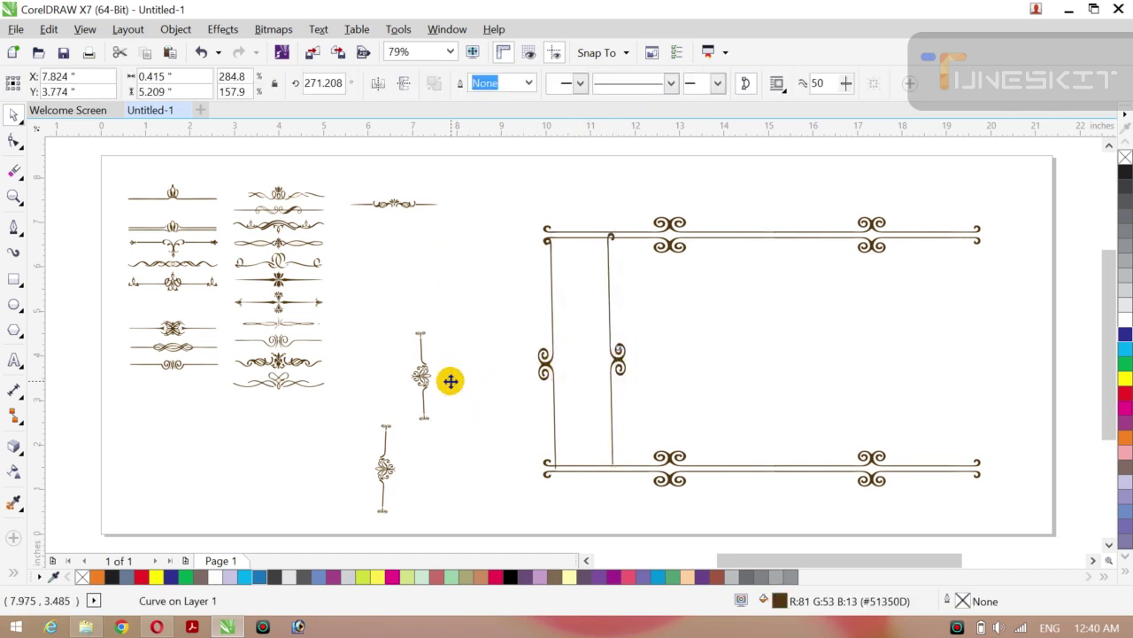
left_click_drag(451, 381, 450, 381)
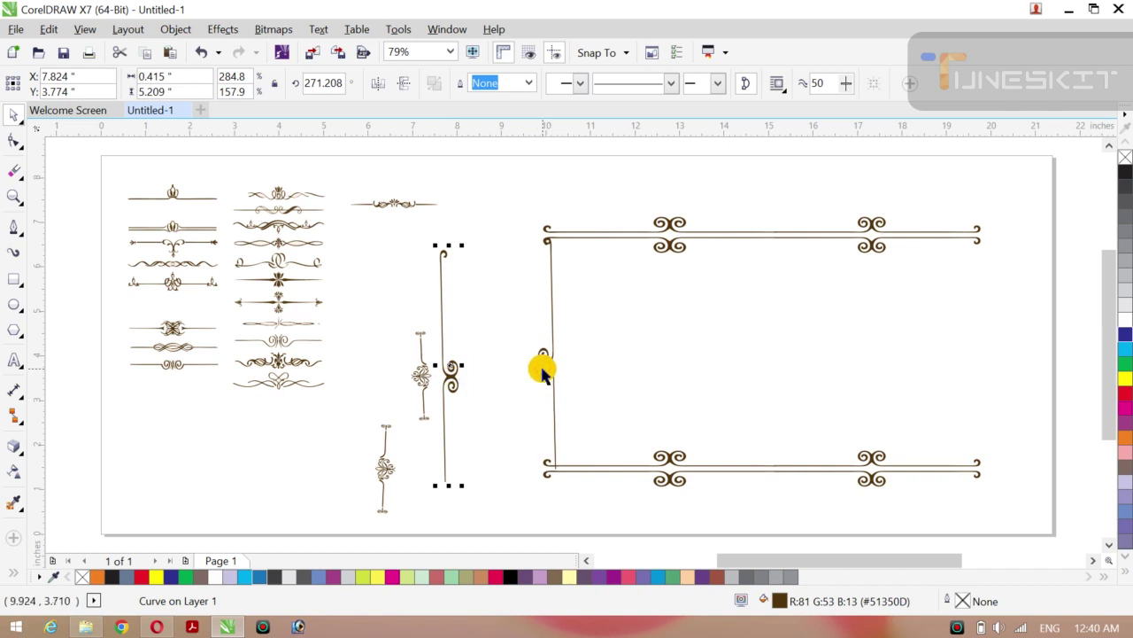
Step: Shorten the remaining left-hand vertical curve to about 4.916" tall and straighten it to about 270.458°
left_click(542, 372)
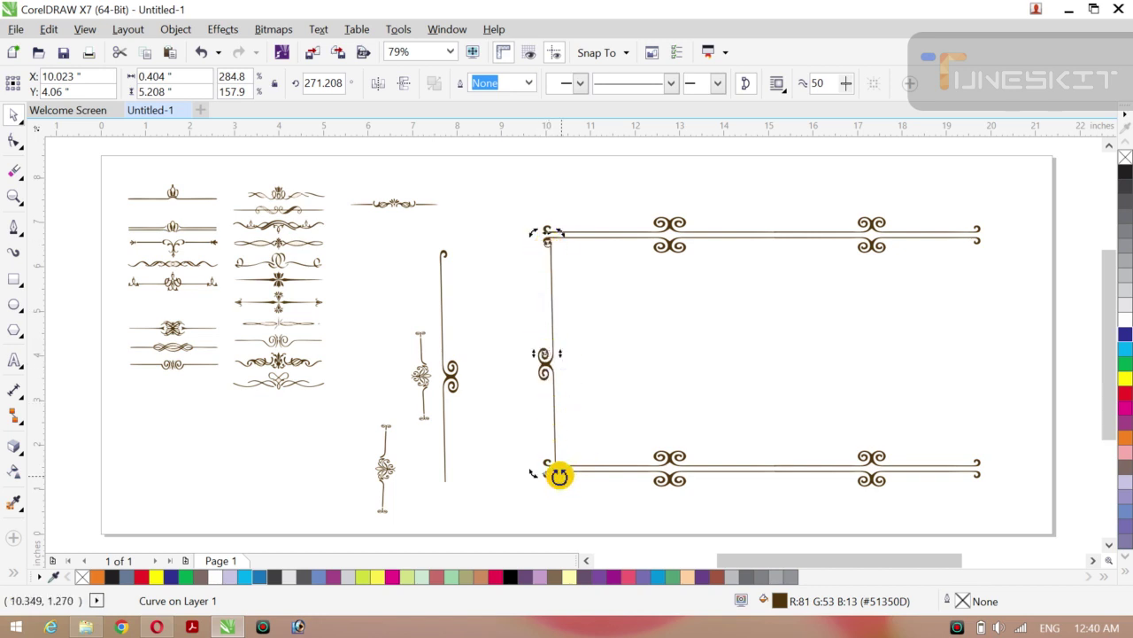
left_click_drag(558, 474, 549, 470)
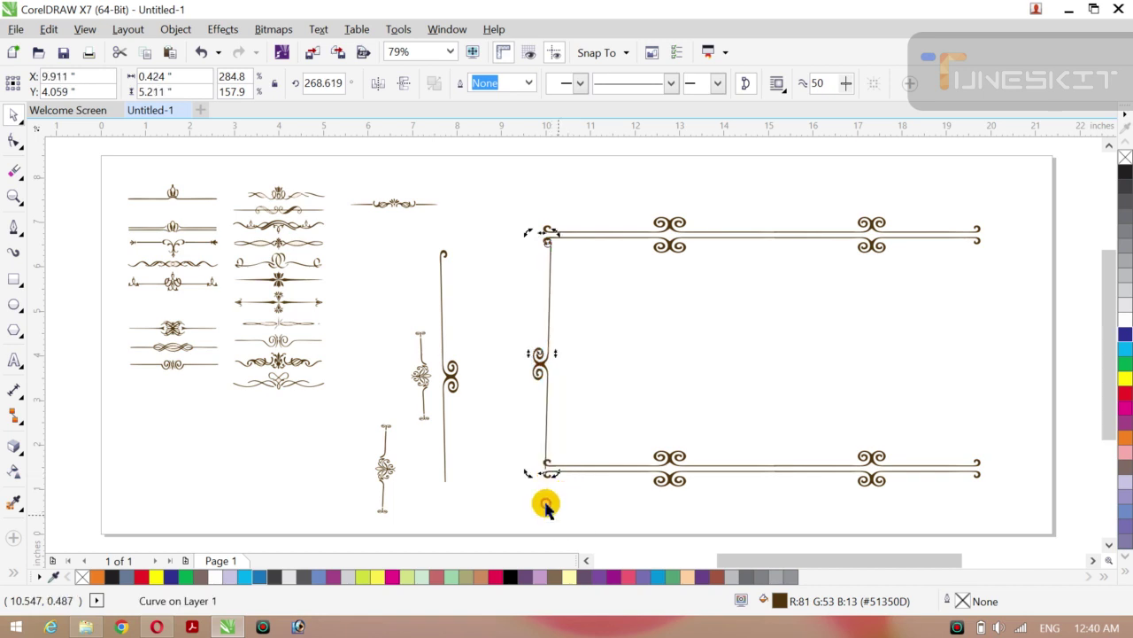
left_click(507, 443)
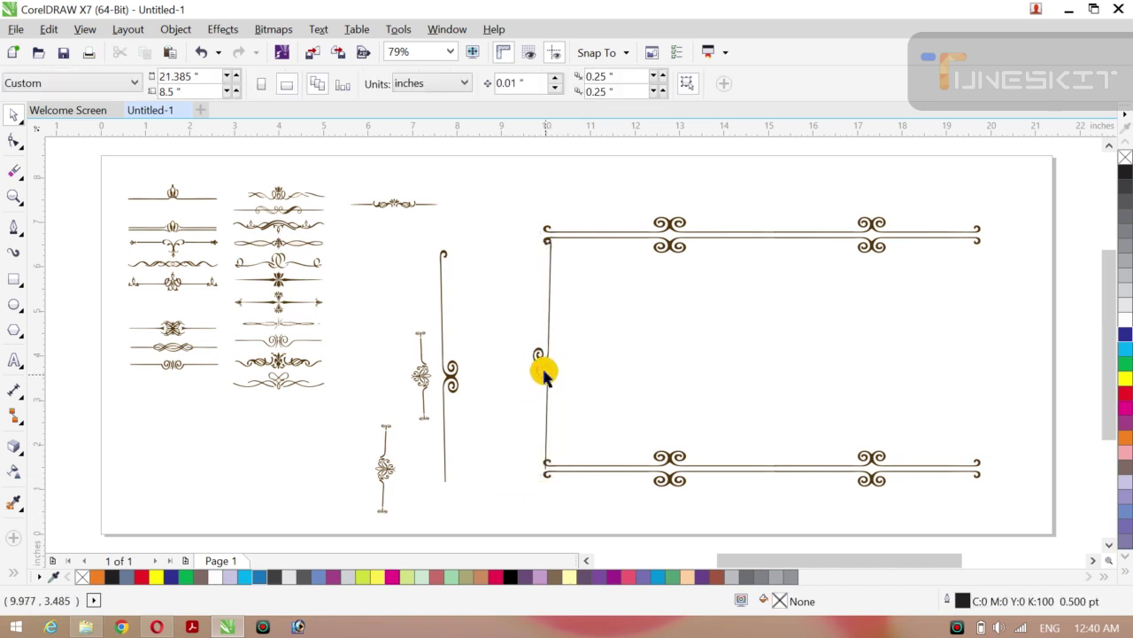
left_click(542, 372)
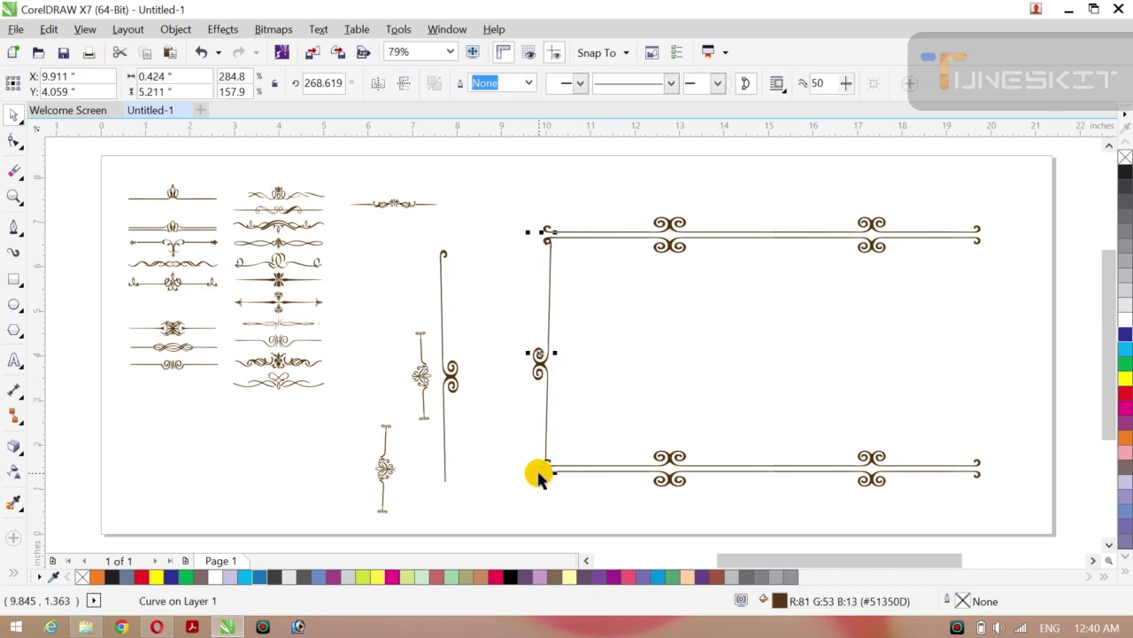
left_click_drag(540, 474, 539, 459)
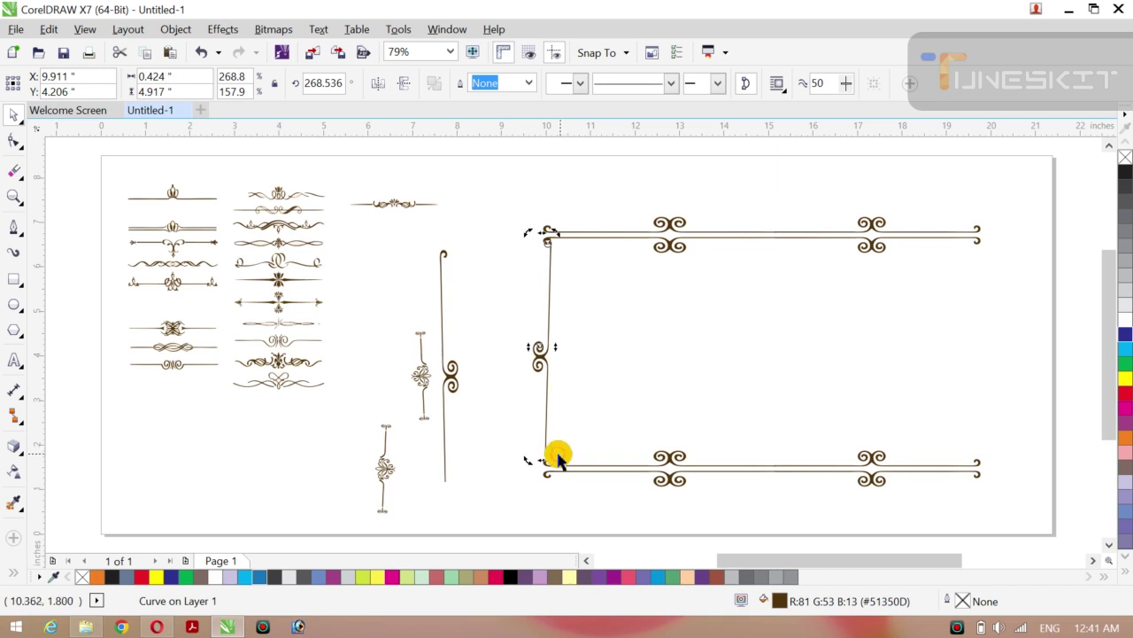
left_click_drag(557, 458, 558, 462)
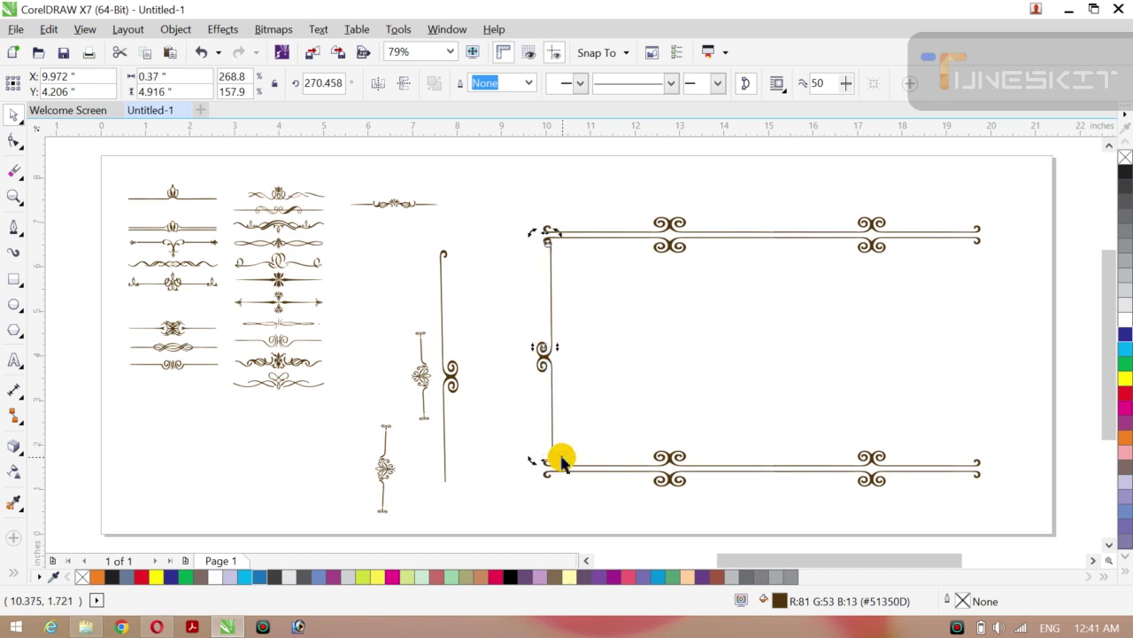
left_click(510, 472)
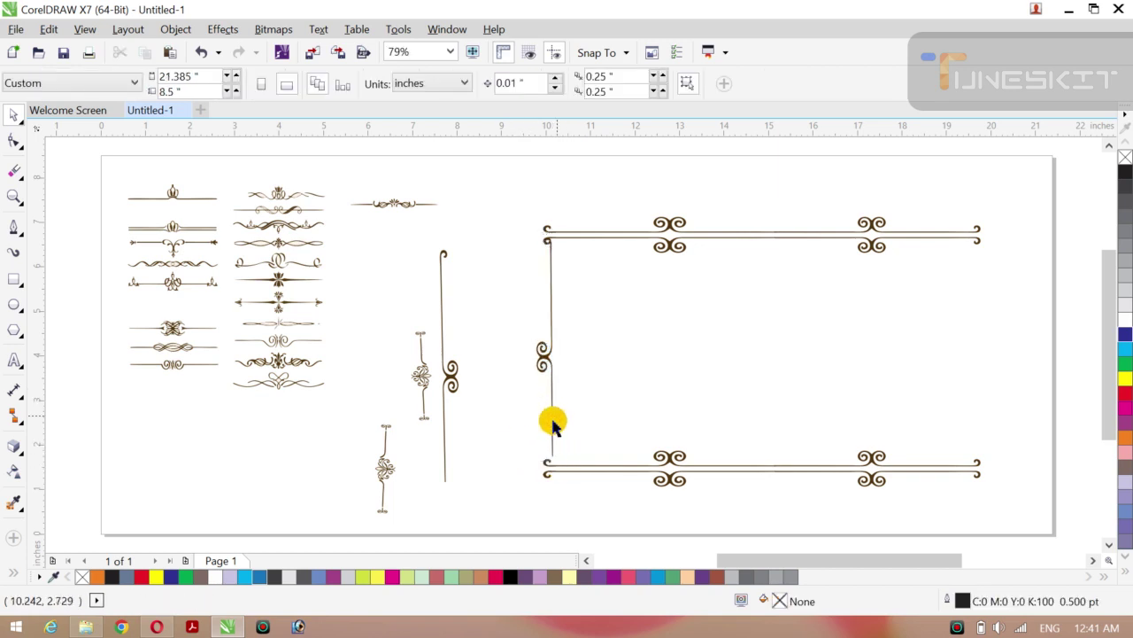
Step: Make a horizontally mirrored copy of the straightened vertical curve beside it at about X 10.342", Y 4.206"
left_click(546, 363)
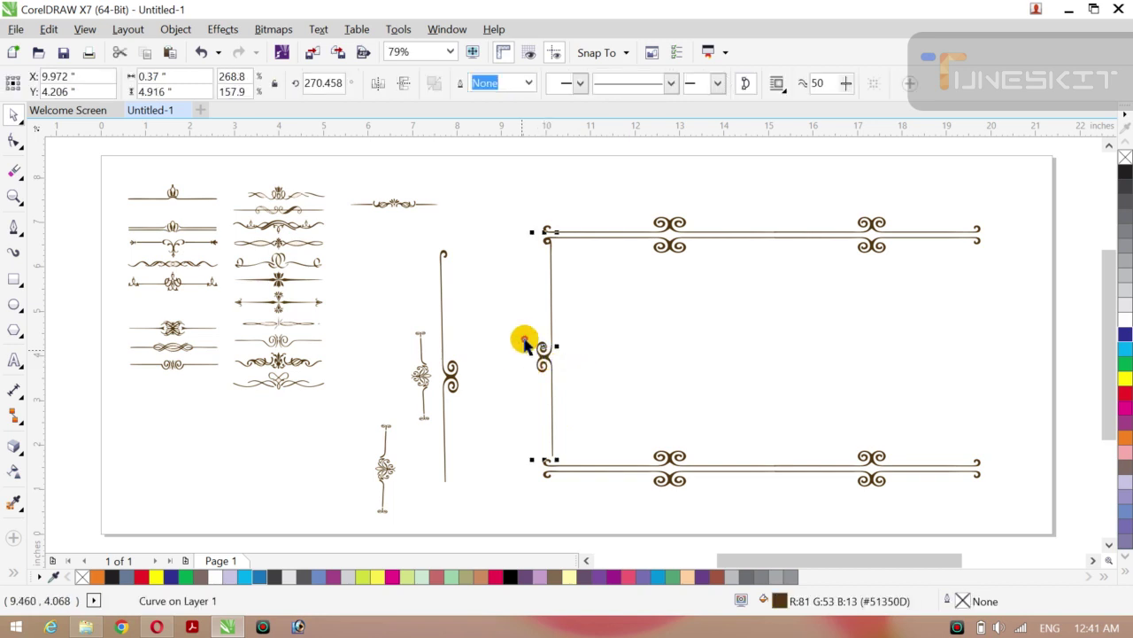
left_click_drag(529, 348, 561, 344)
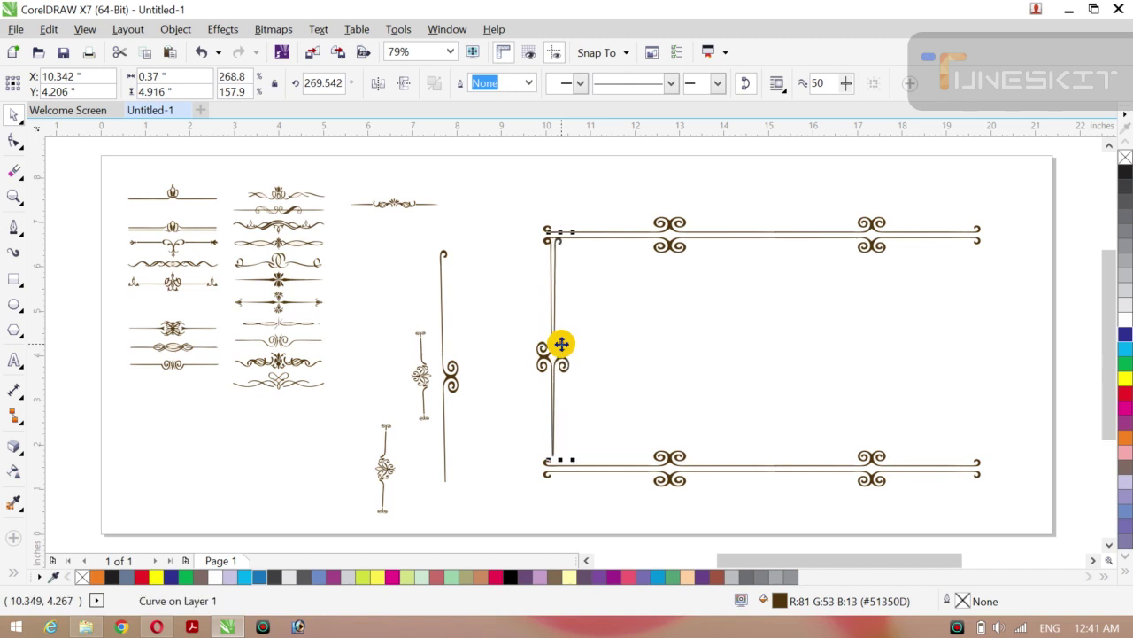
left_click(518, 403)
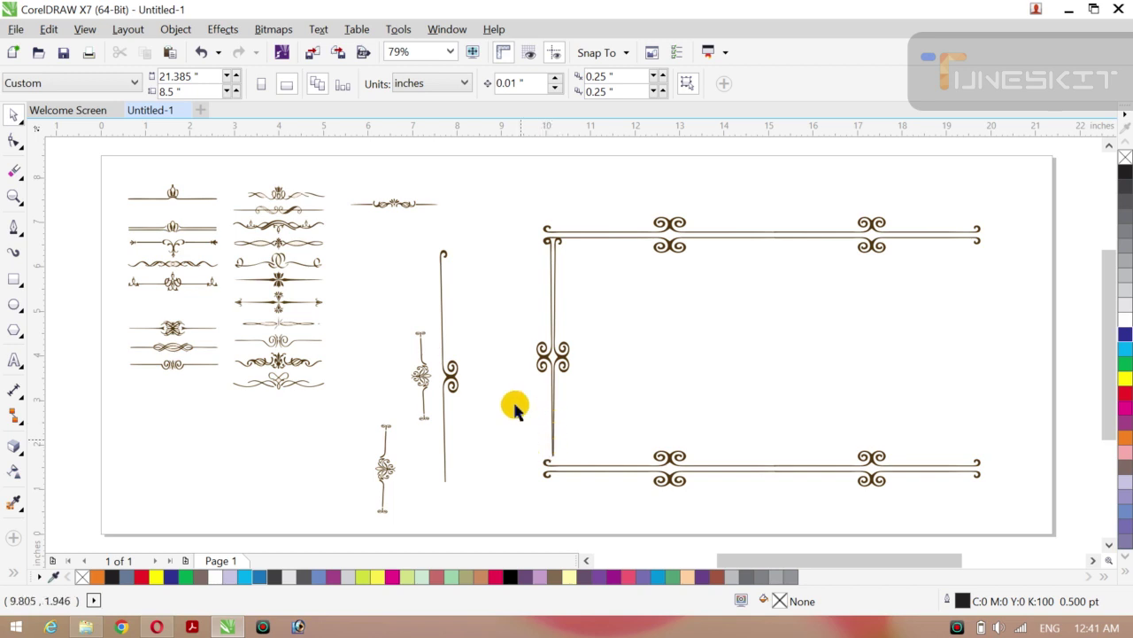
Step: Group the two mirrored vertical curves and stretch the group down to the lower border, about 5.24" tall
left_click(540, 363)
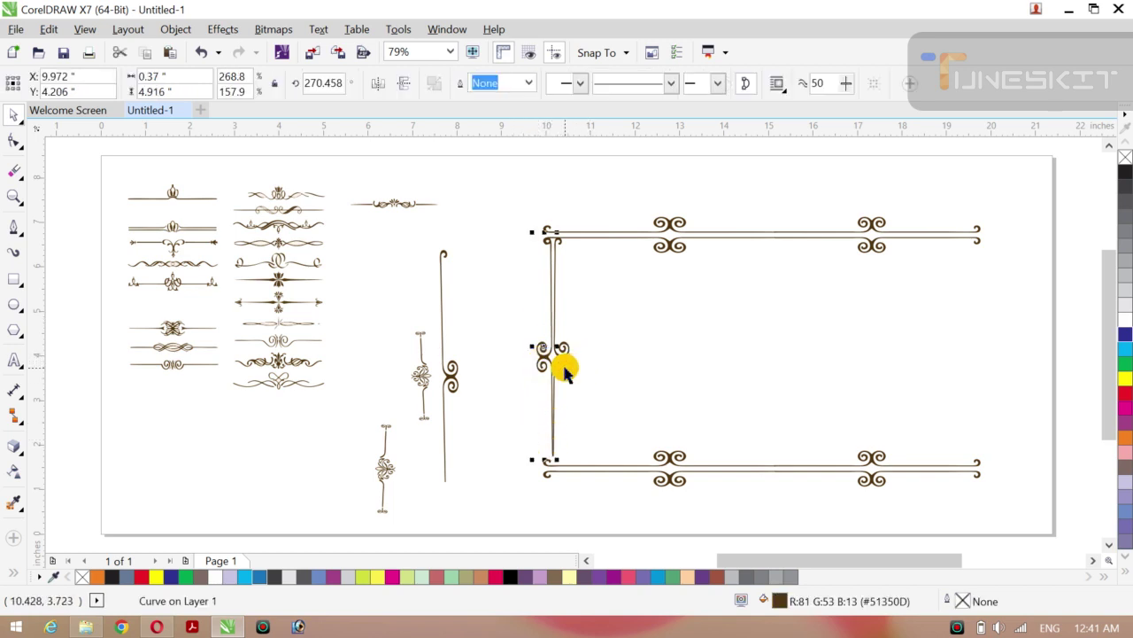
left_click(565, 367, "shift")
key("ctrl+g")
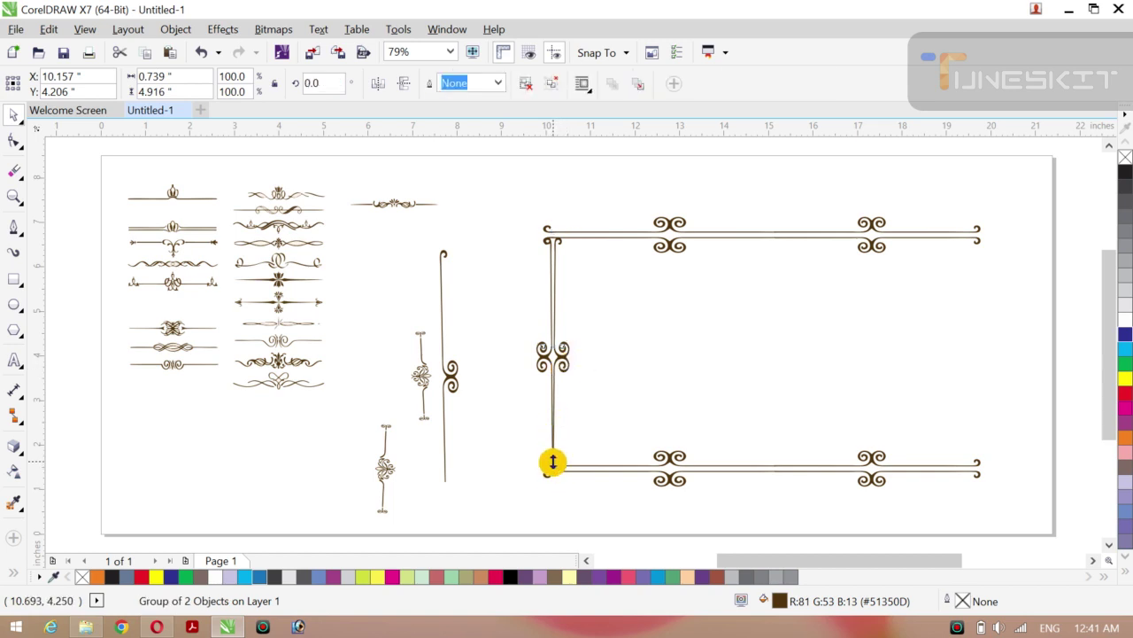
left_click_drag(553, 461, 552, 470)
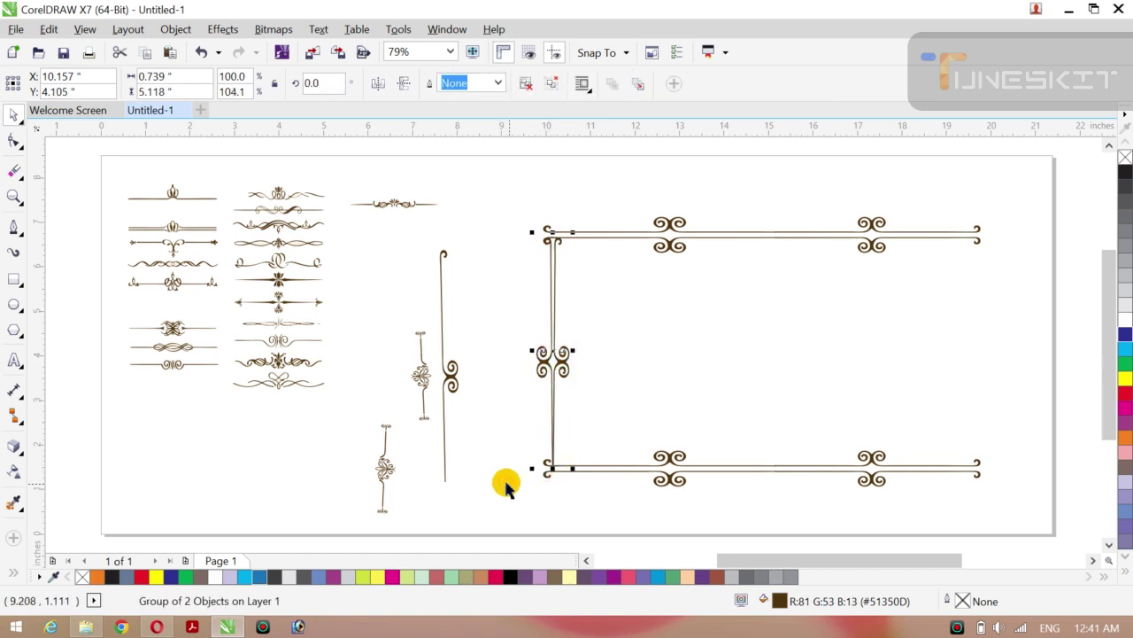
left_click(506, 487)
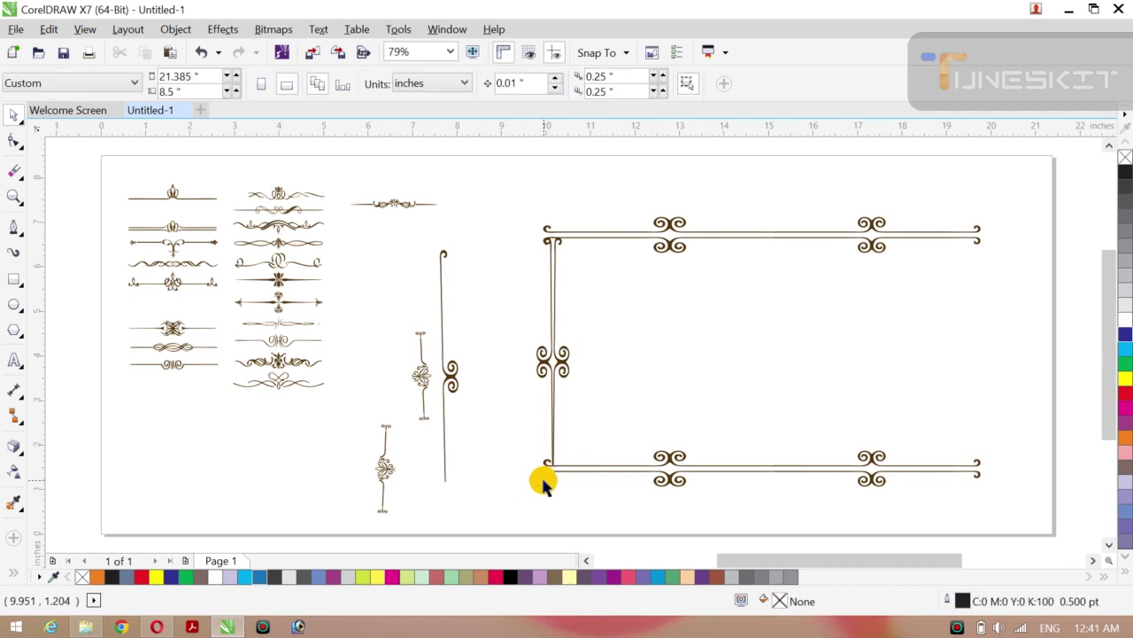
left_click(564, 373)
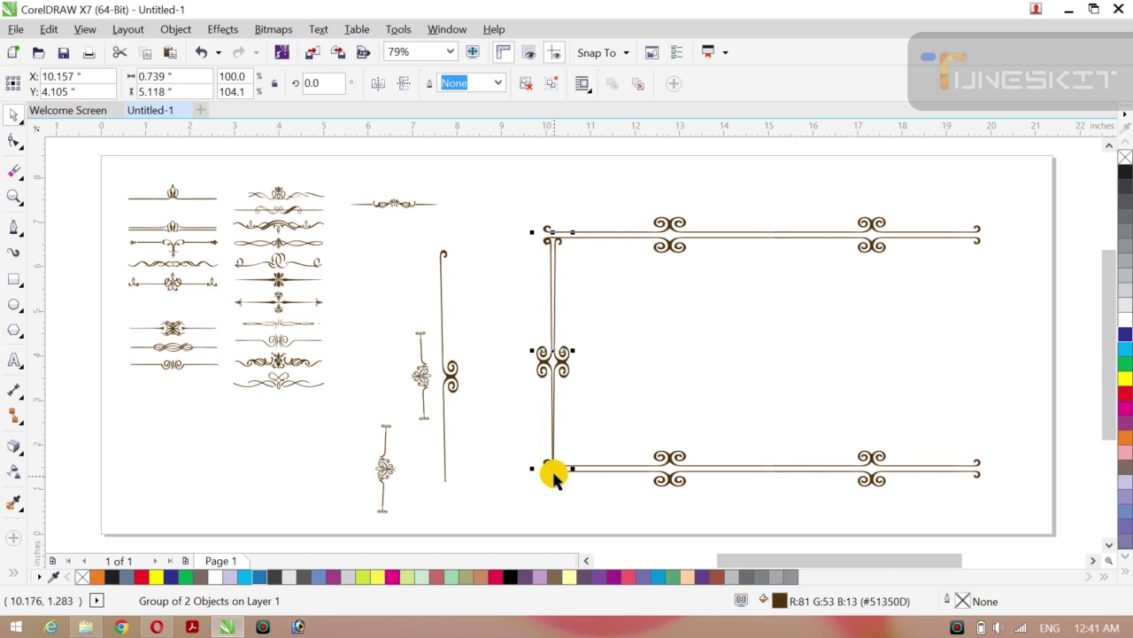
left_click_drag(552, 467, 547, 471)
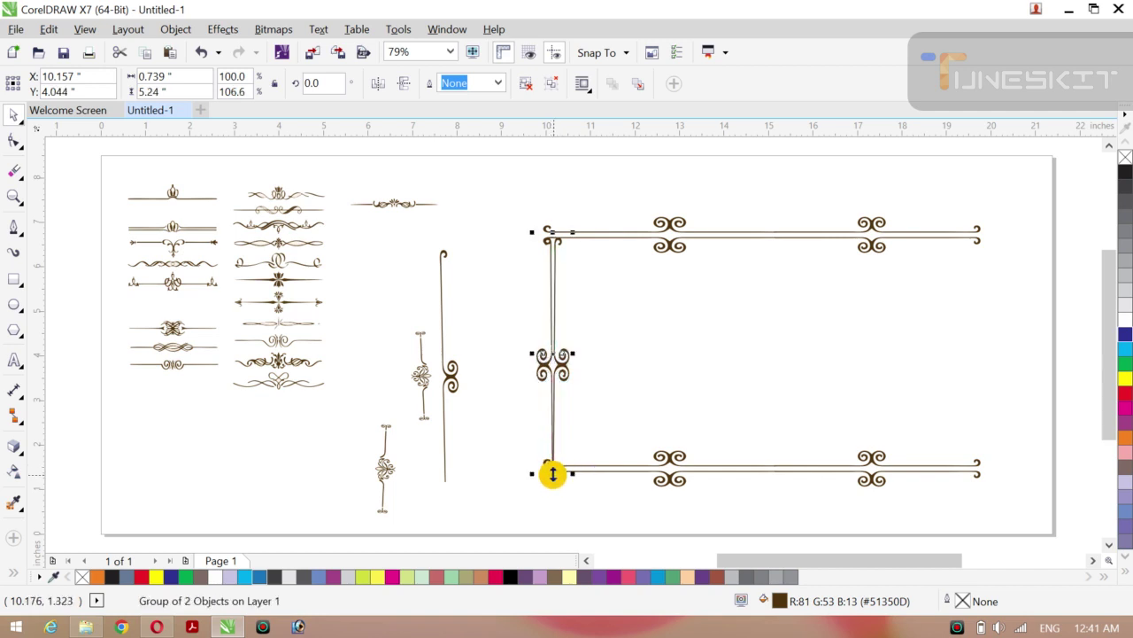
left_click(623, 400)
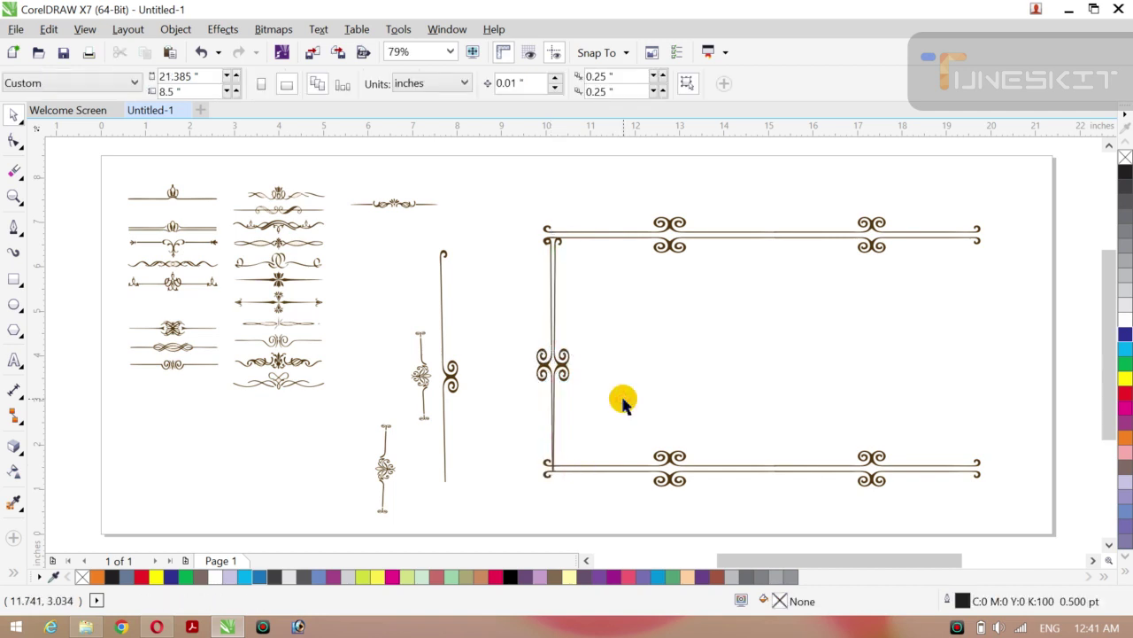
Step: Undo all the vertical side border edits, back to before the upper border's left half was duplicated
key("ctrl+z")
key("ctrl+z")
key("ctrl+z")
key("ctrl+z")
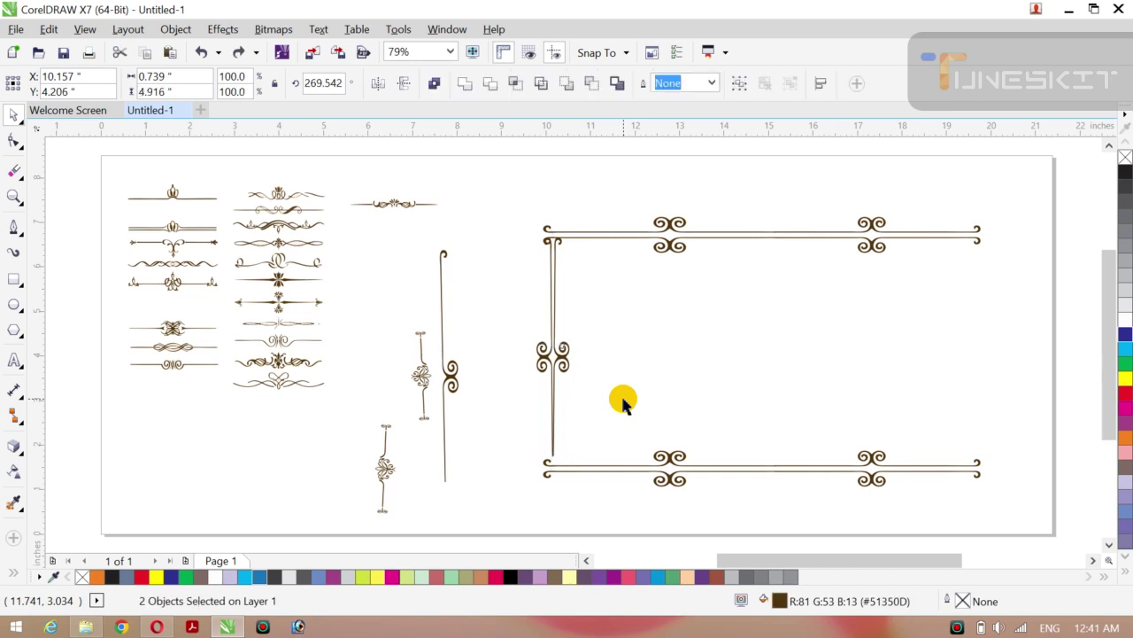
key("ctrl+z")
key("ctrl+z")
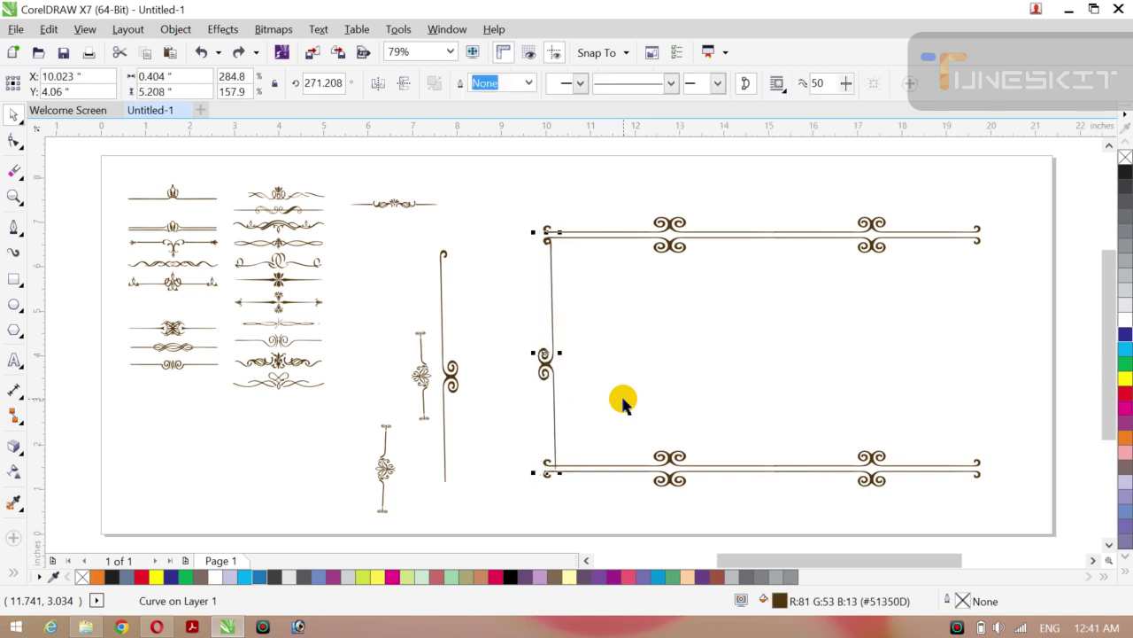
key("ctrl+z")
key("ctrl+z")
key("ctrl+z")
key("ctrl+z")
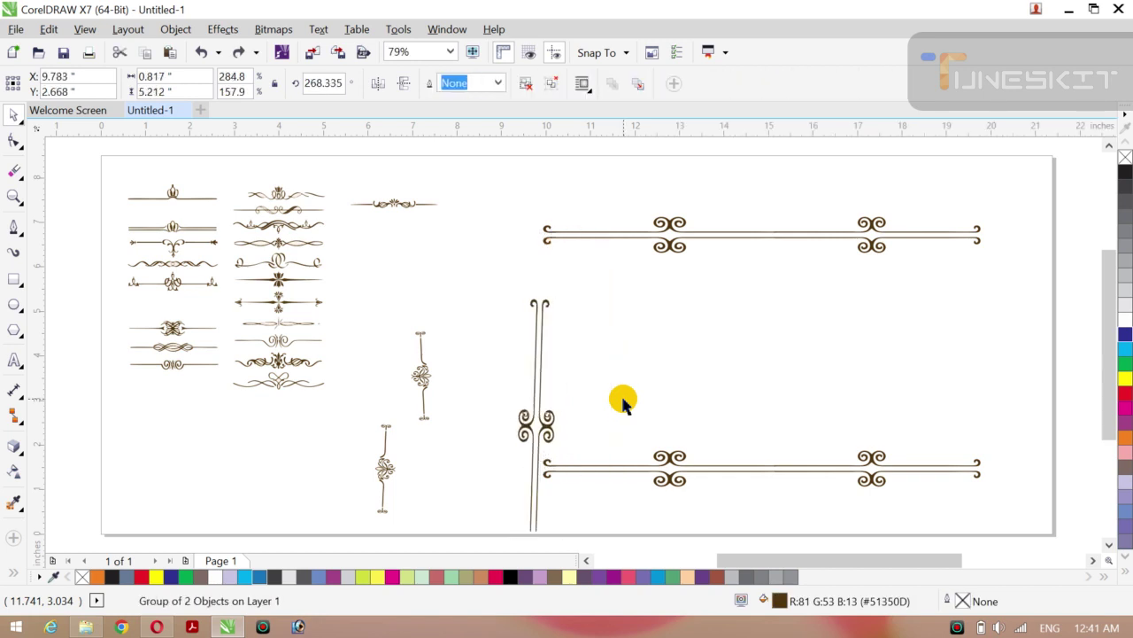
key("ctrl+z")
key("ctrl+z")
key("ctrl+z")
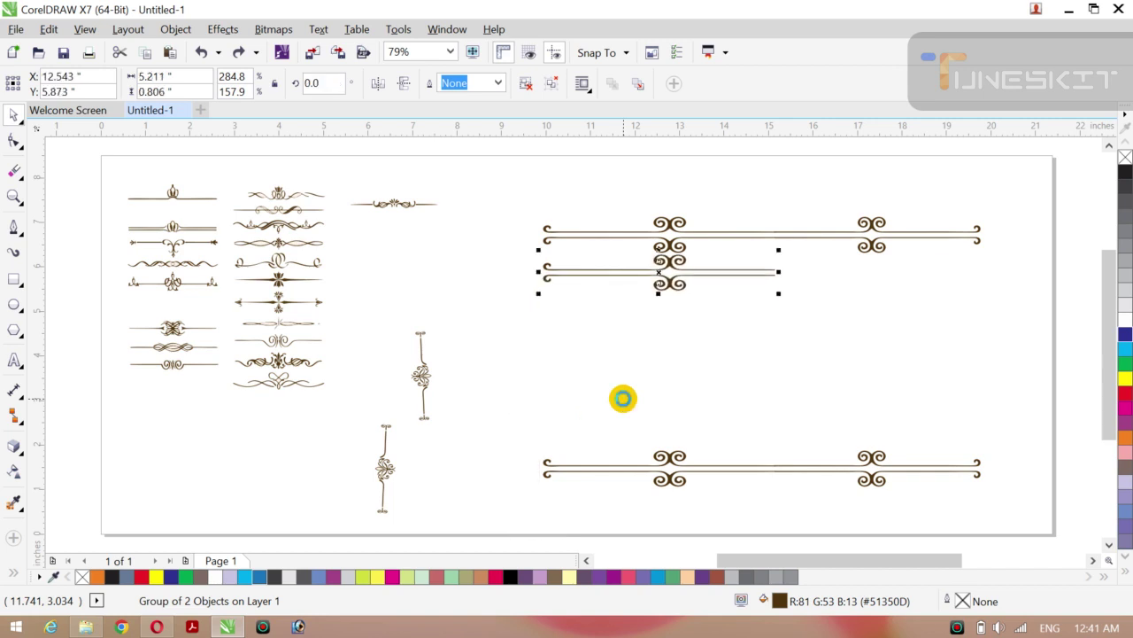
key("ctrl+z")
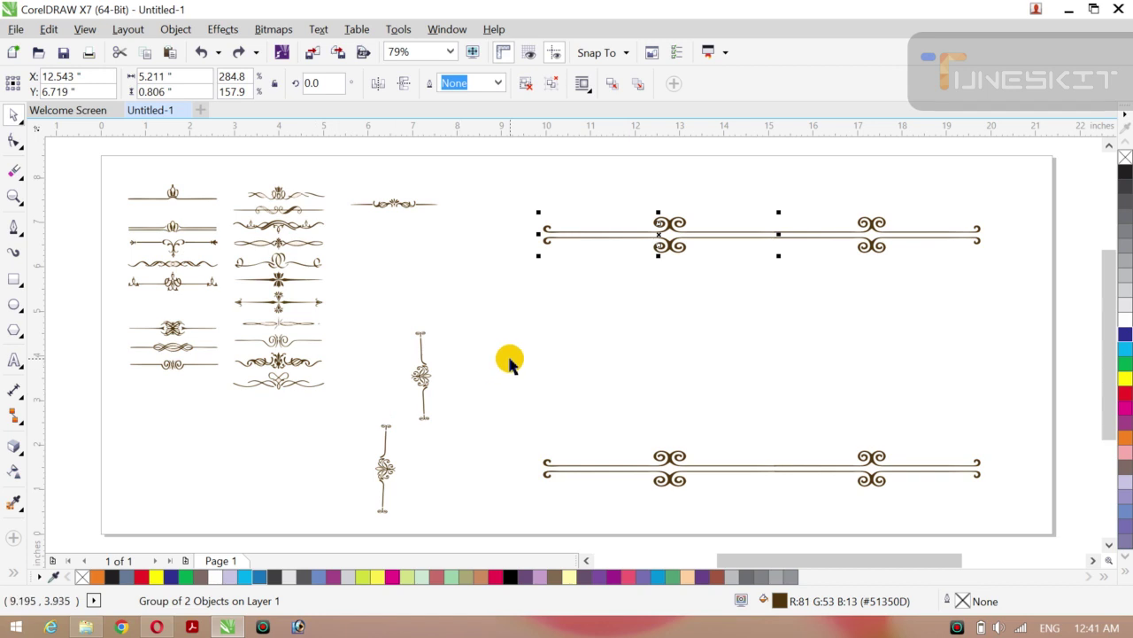
Step: Ungroup the left half of the upper border into its separate curves
left_click(567, 319)
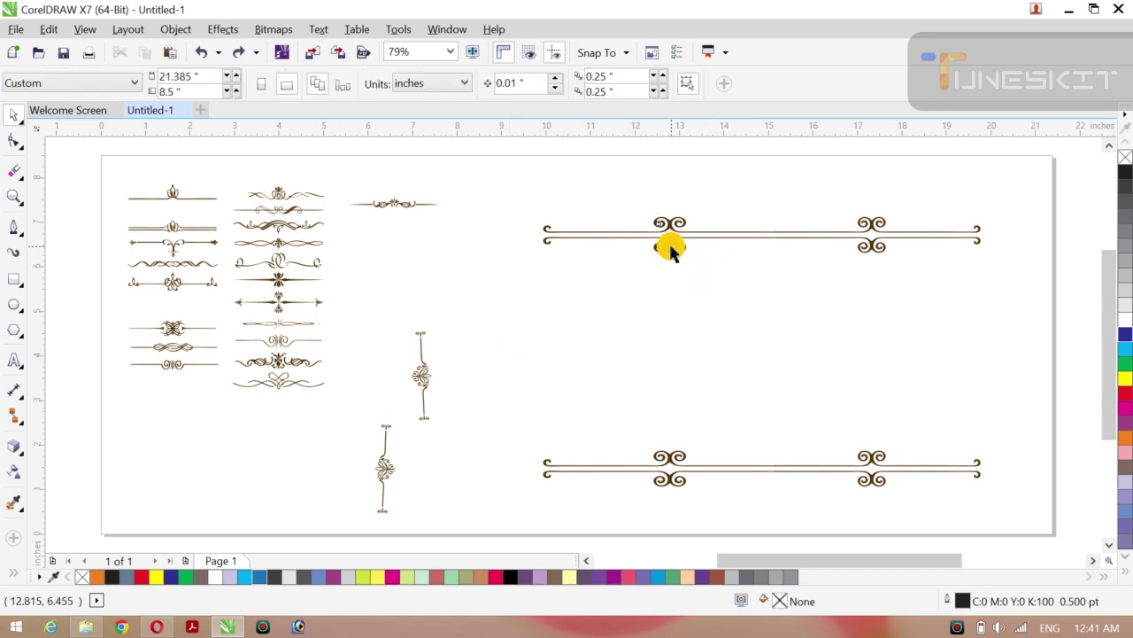
left_click(670, 249)
right_click(670, 246)
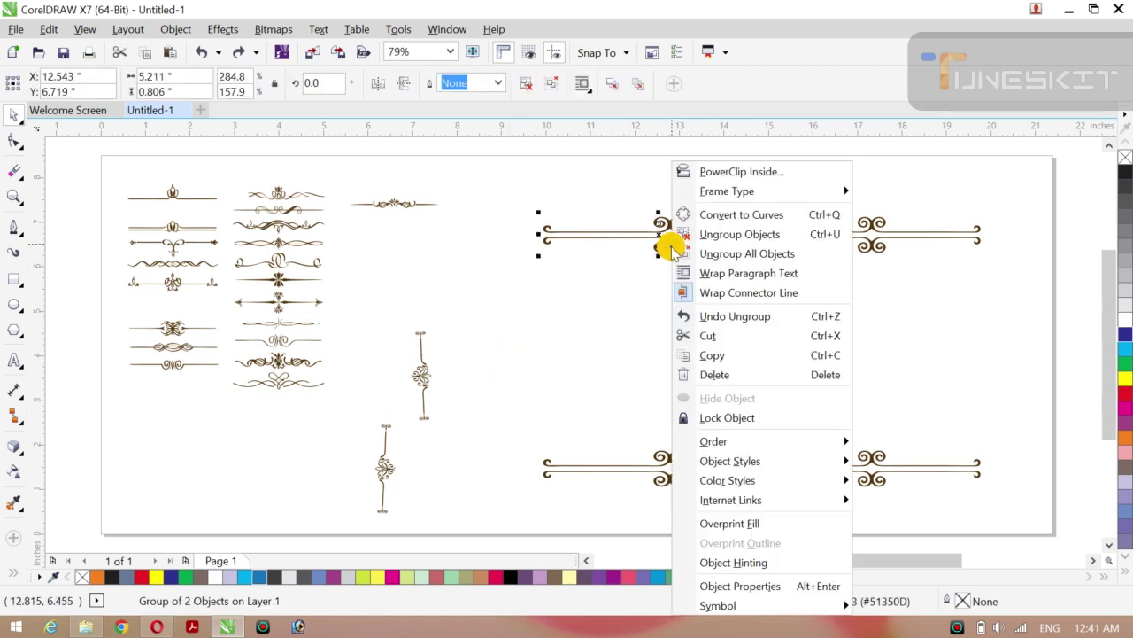
left_click(775, 233)
left_click(559, 382)
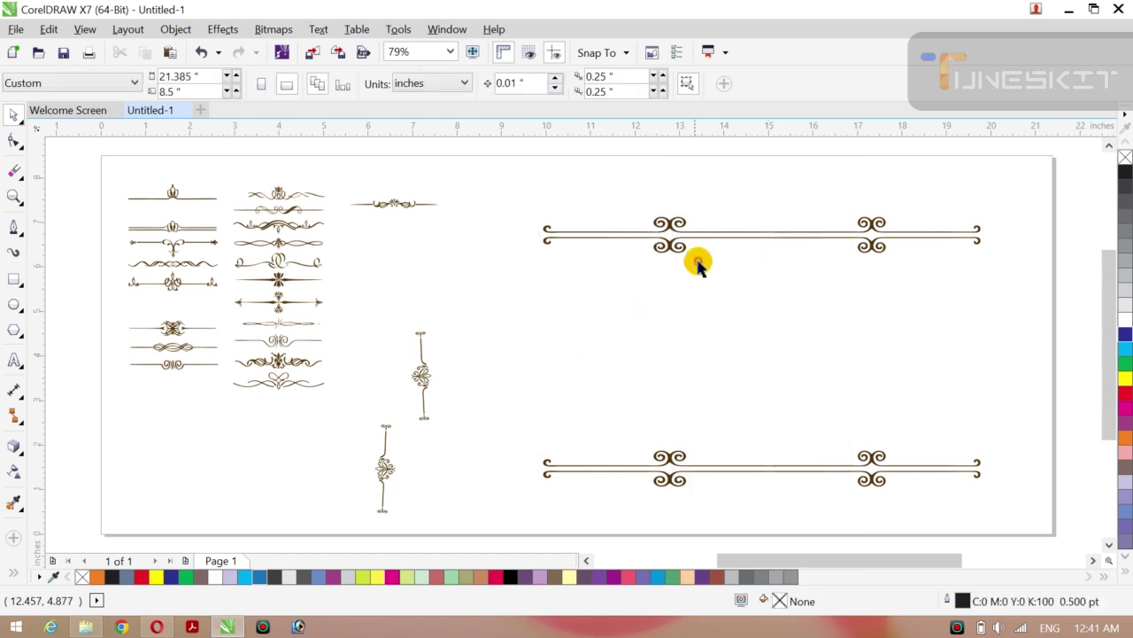
Step: Delete the lower mirrored curve from the upper border's left half and ungroup the right half into its separate curves
left_click(675, 250)
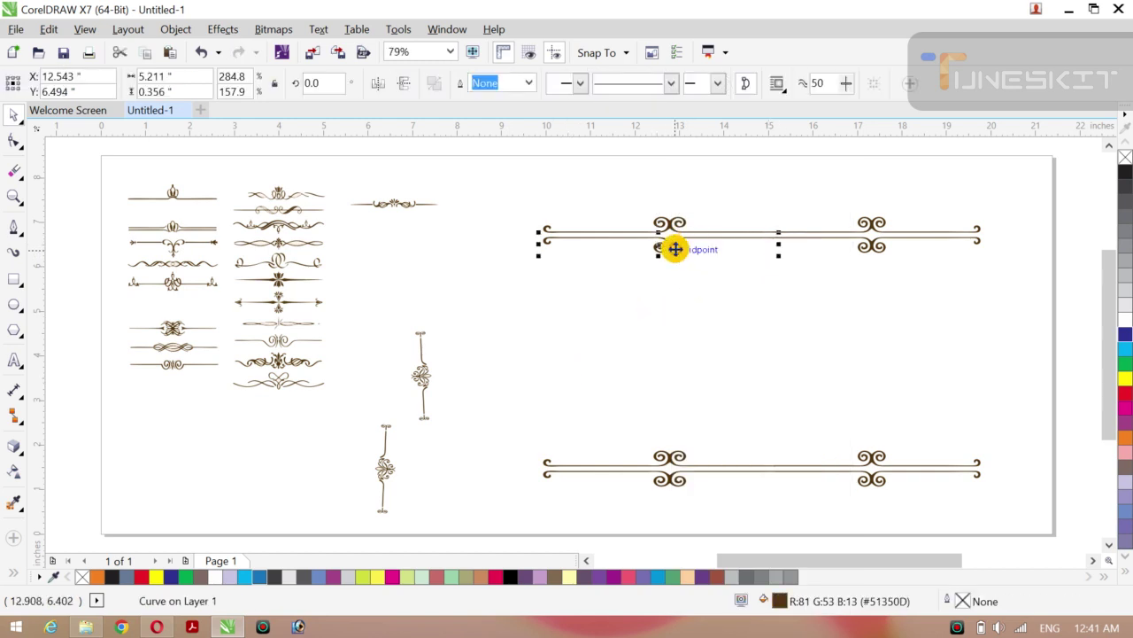
left_click_drag(674, 250, 877, 247)
right_click(877, 247)
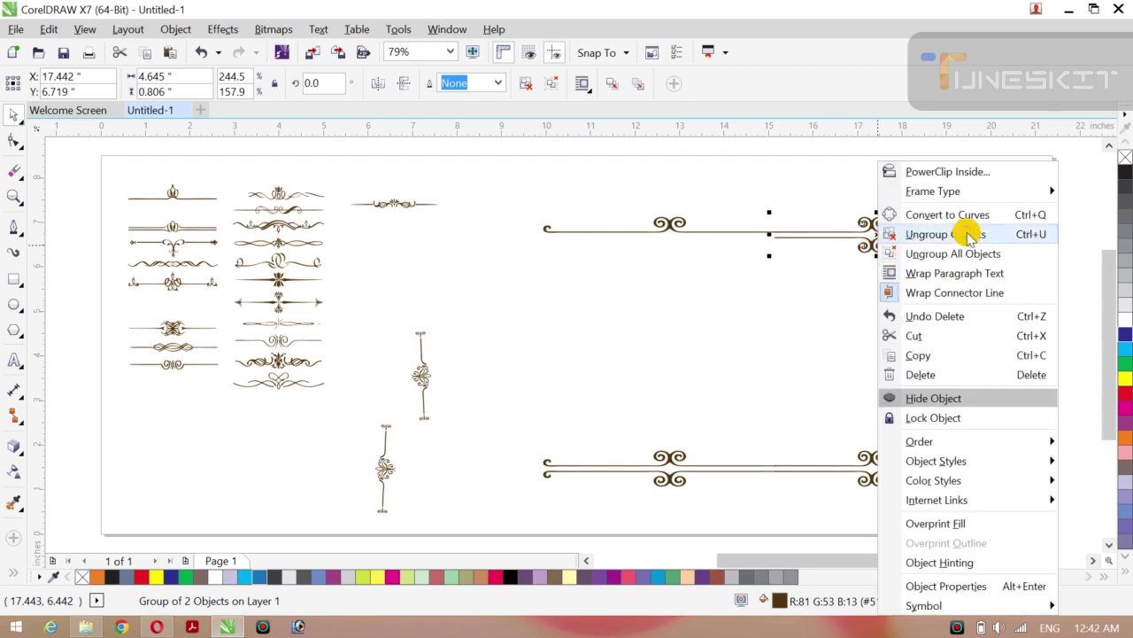
left_click(969, 234)
Step: Delete only the lower mirrored curve from the upper border's right half, restoring the upper curve if it is removed too
key("Delete")
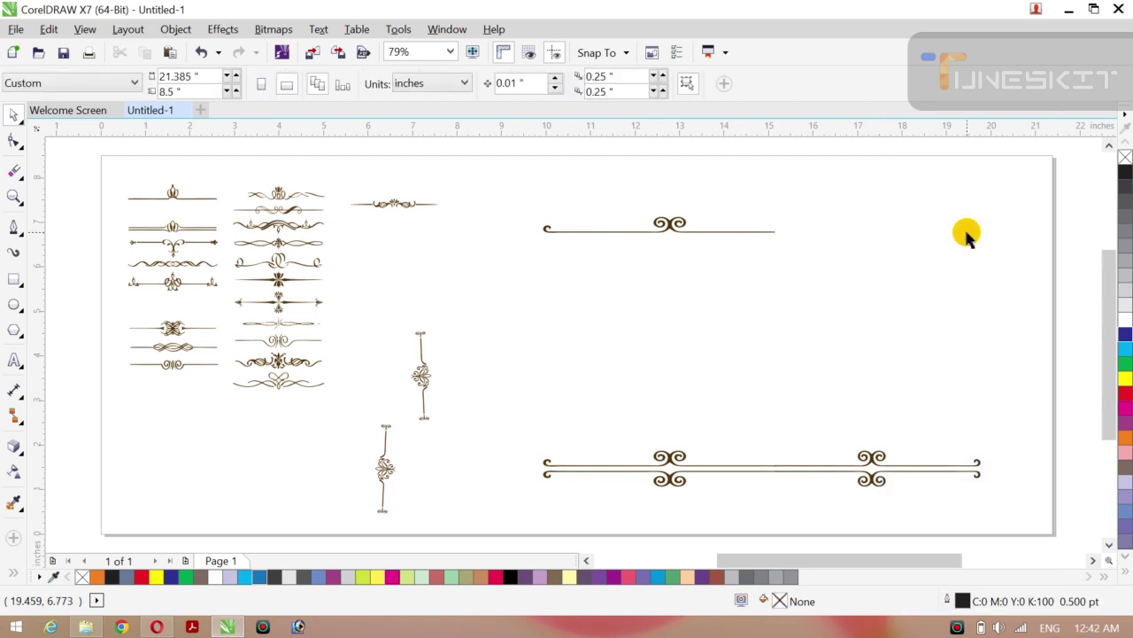
key("ctrl+z")
left_click(825, 304)
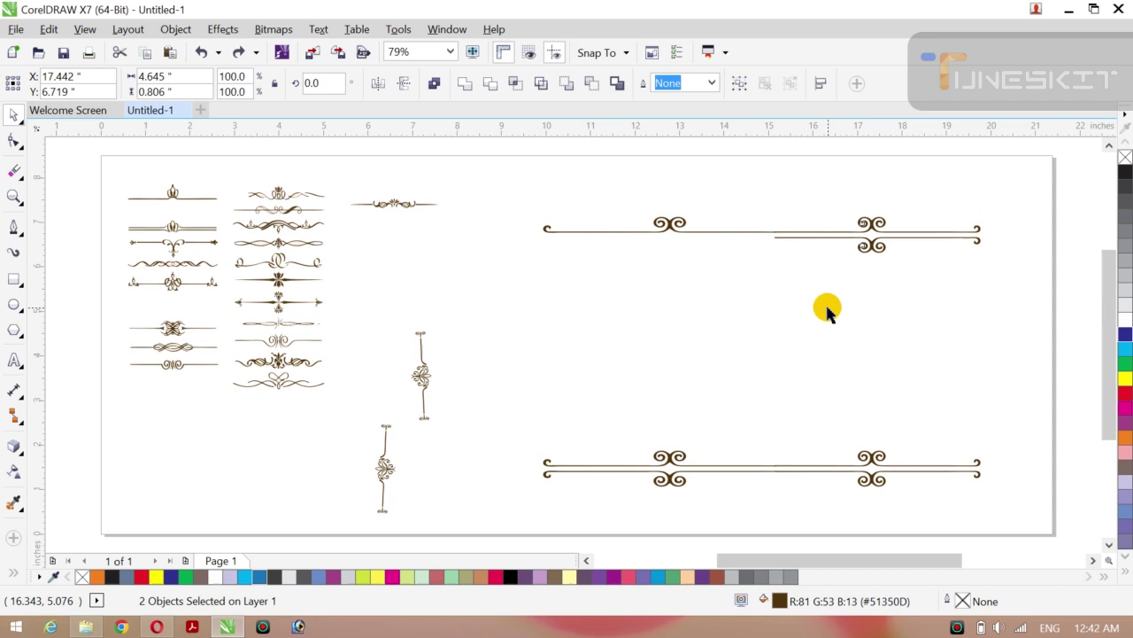
left_click(875, 251)
key("Delete")
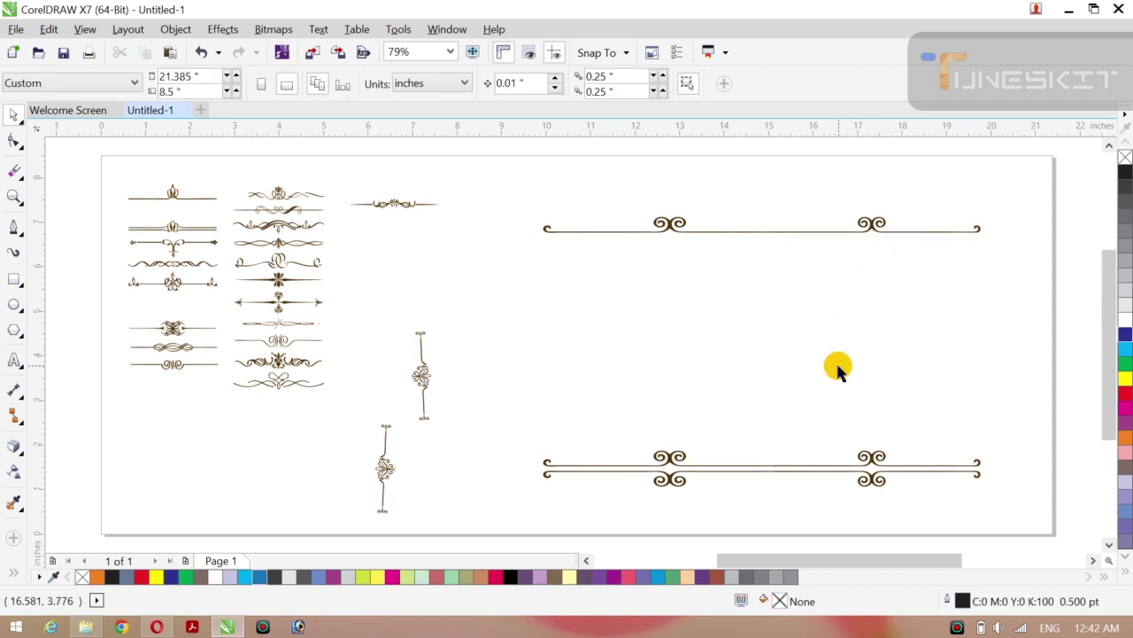
Step: Ungroup the lower border into its two halves and clear the selection
left_click(867, 462)
right_click(867, 461)
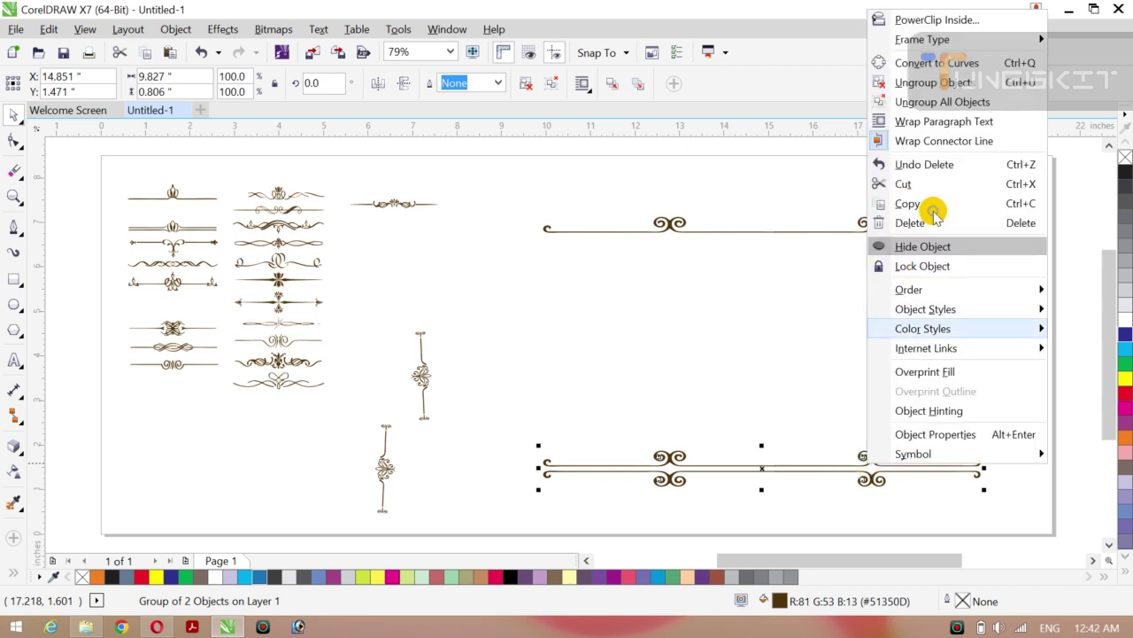
left_click(974, 80)
left_click(824, 303)
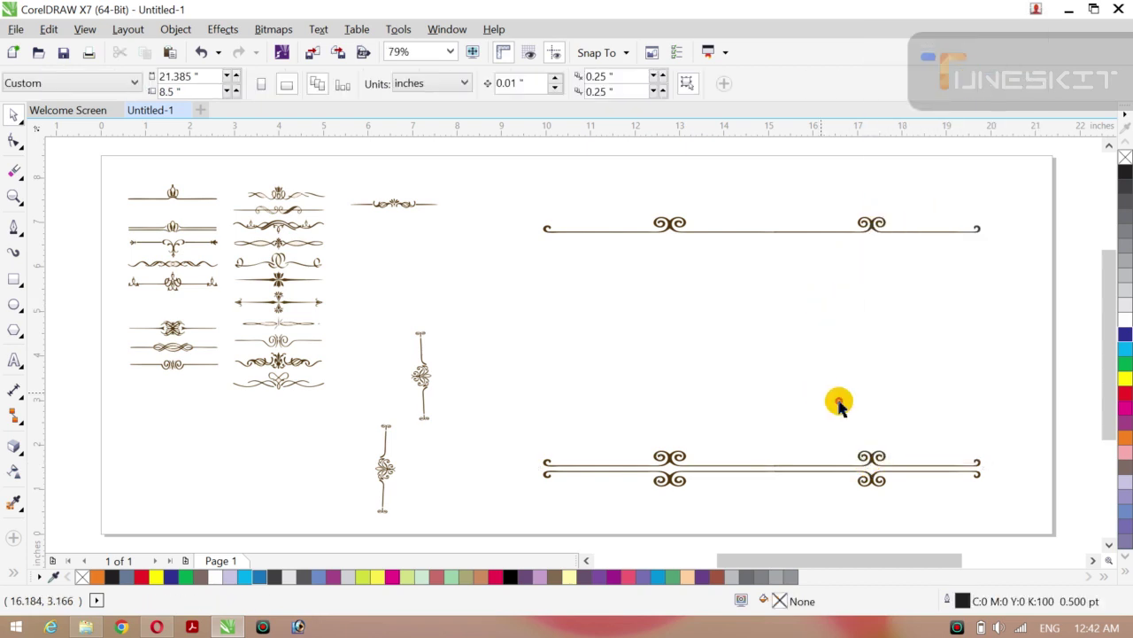
left_click(868, 464)
key("Delete")
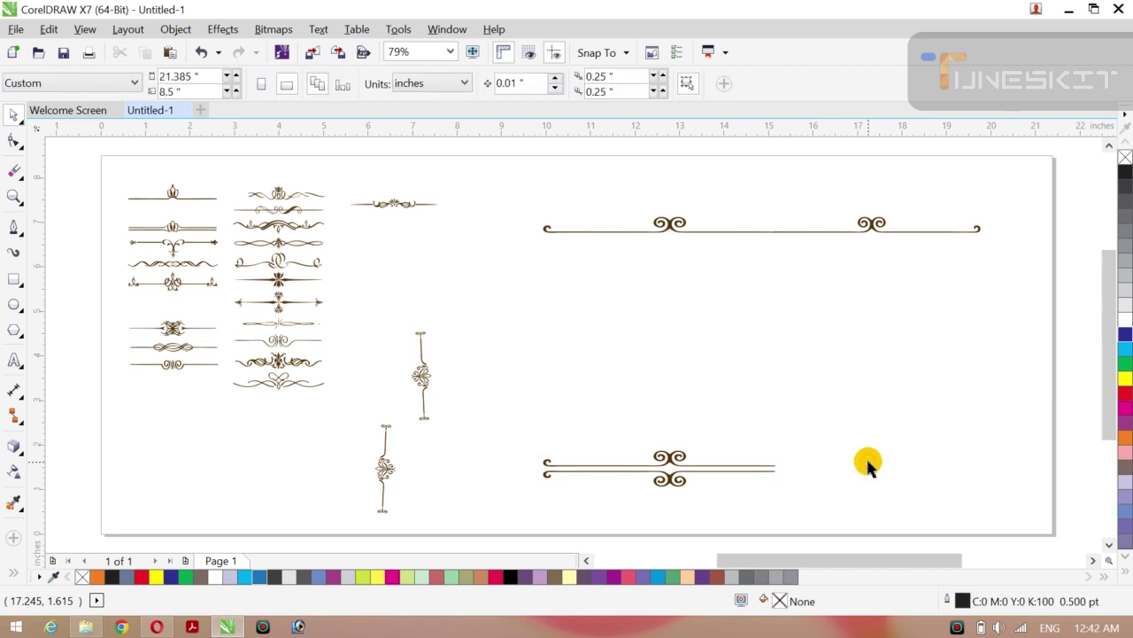
key("ctrl+z")
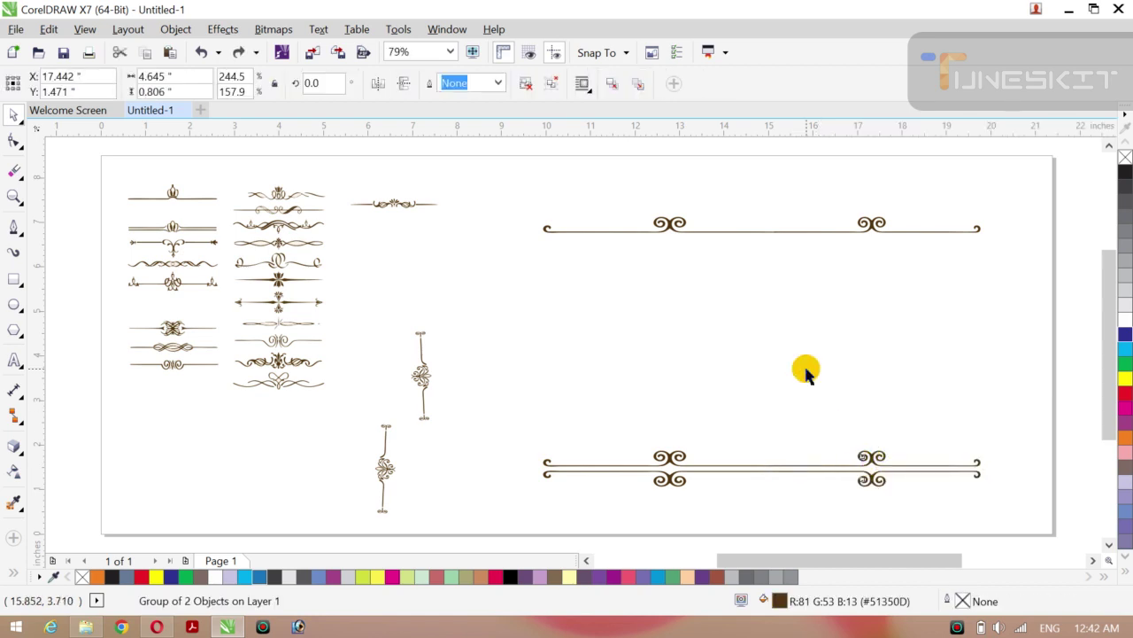
left_click(802, 372)
Step: Ungroup the right half of the lower double border and delete its upper scroll curve
left_click(867, 459)
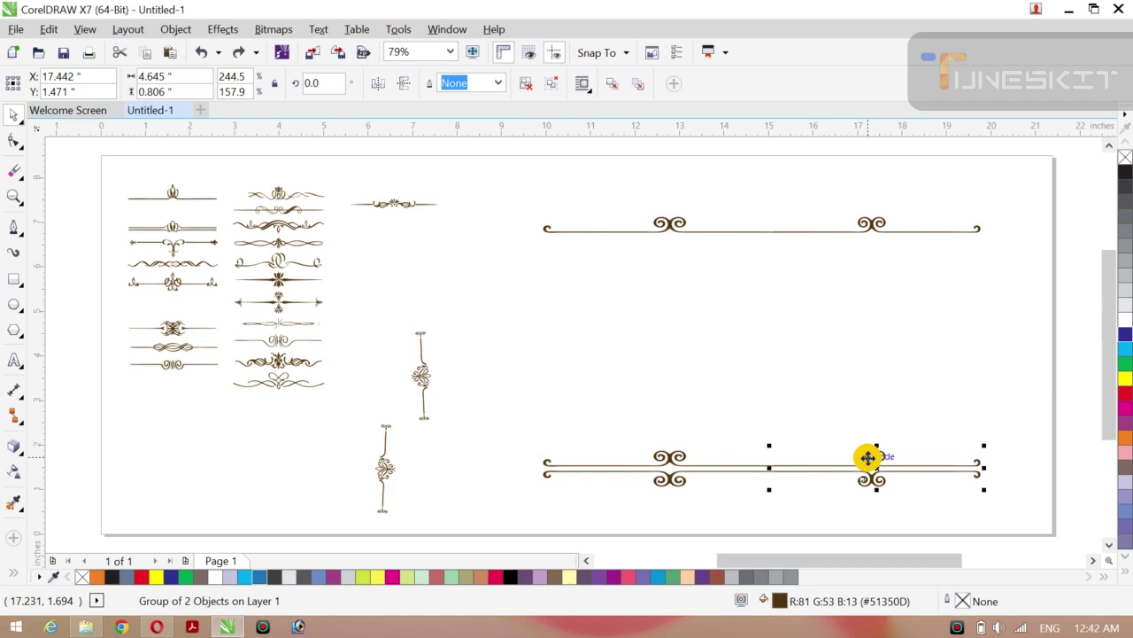
right_click(868, 459)
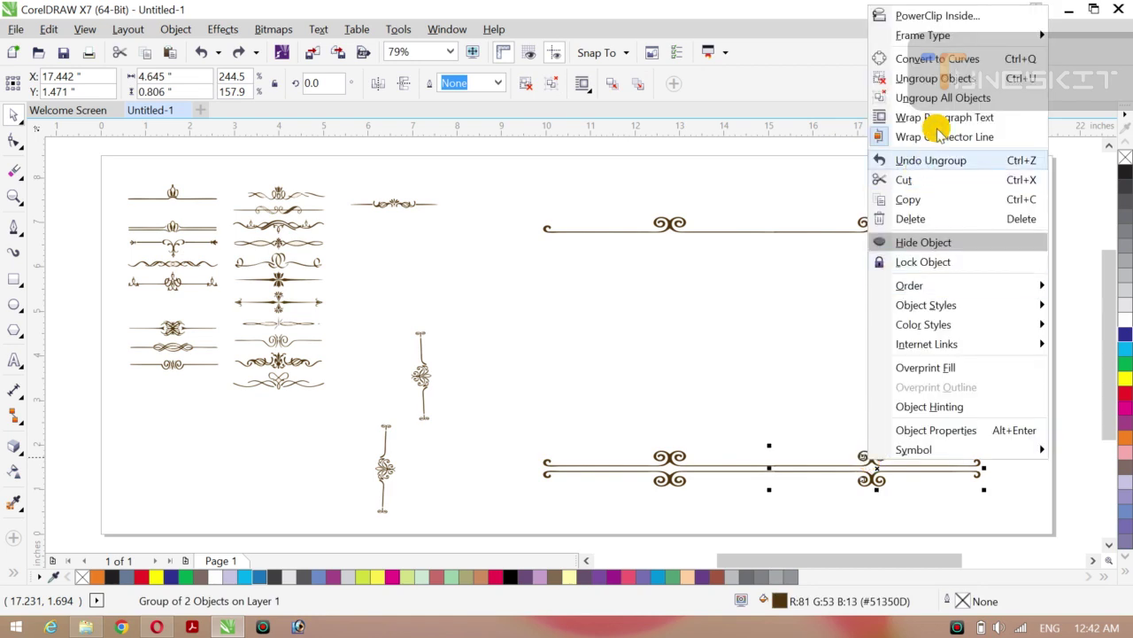
left_click(948, 80)
left_click(906, 201)
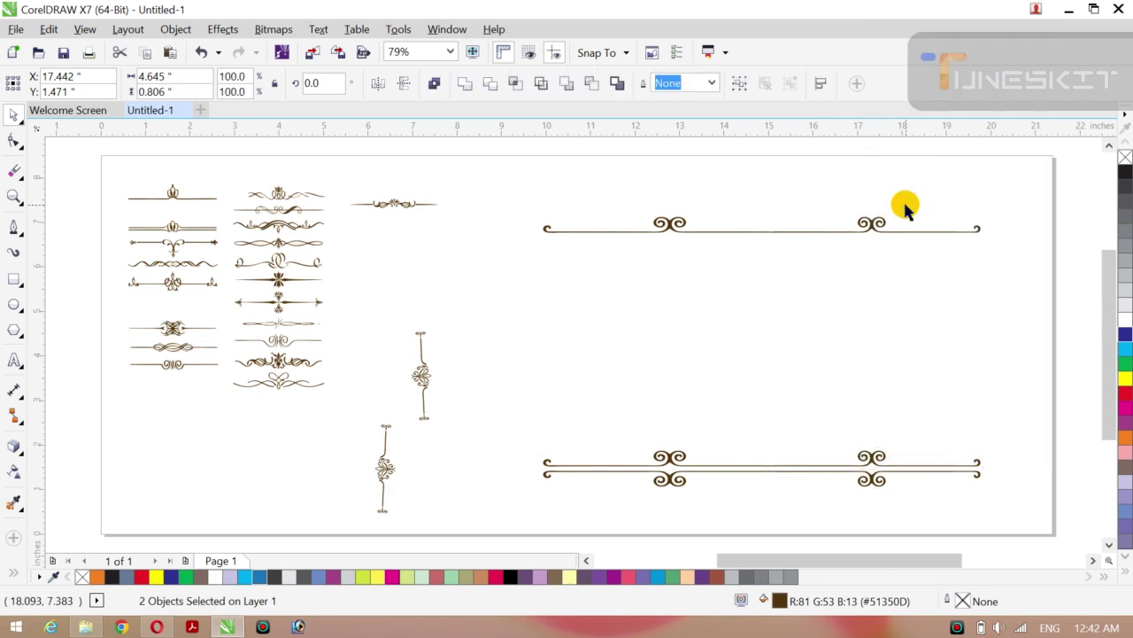
left_click(866, 462)
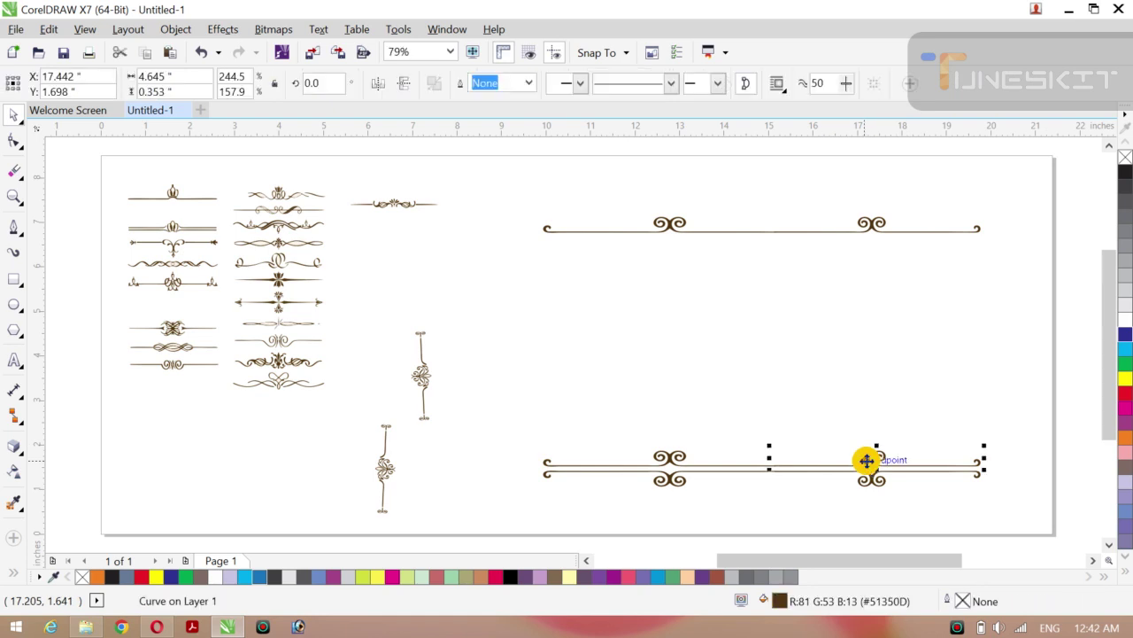
key("Delete")
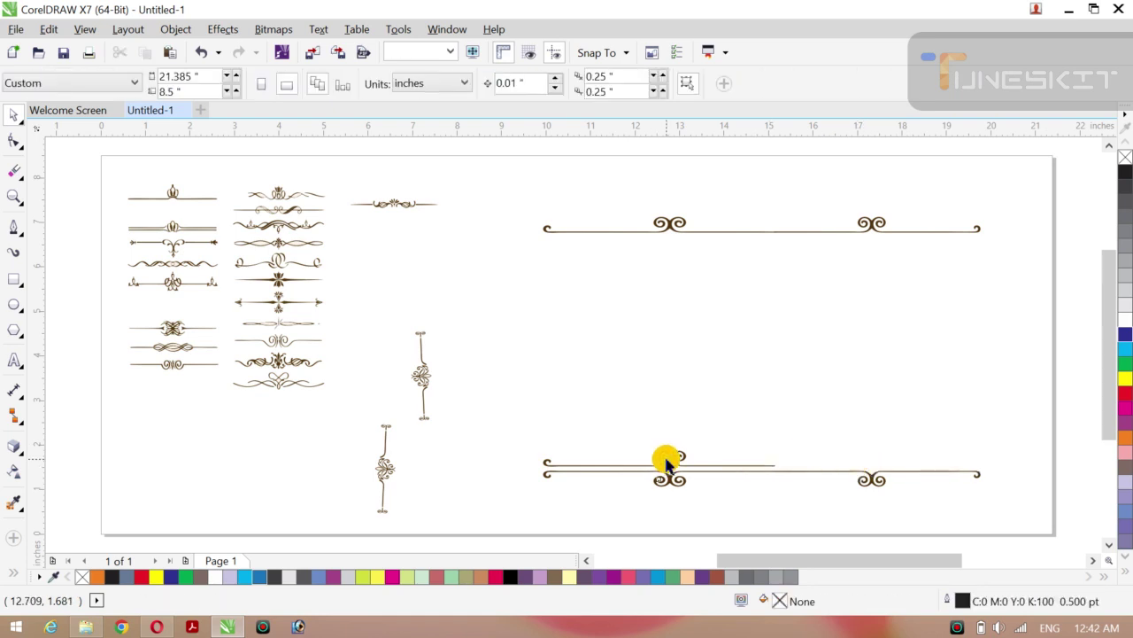
Step: Ungroup the left half of the lower double border and delete its upper scroll curve
left_click(668, 460)
right_click(671, 456)
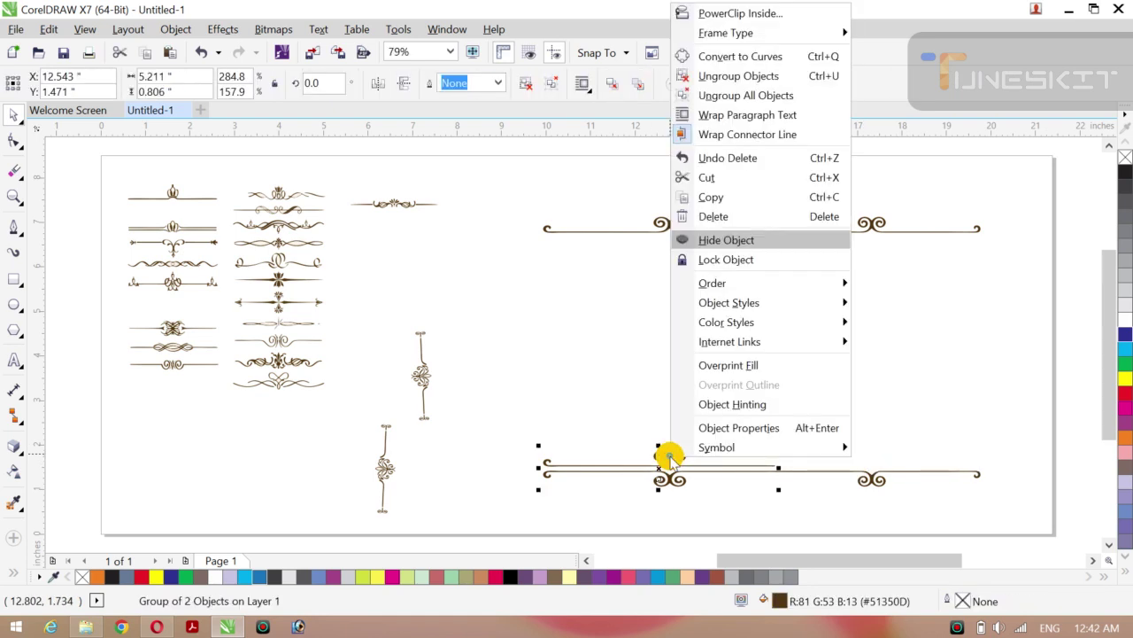
left_click(722, 77)
left_click(620, 397)
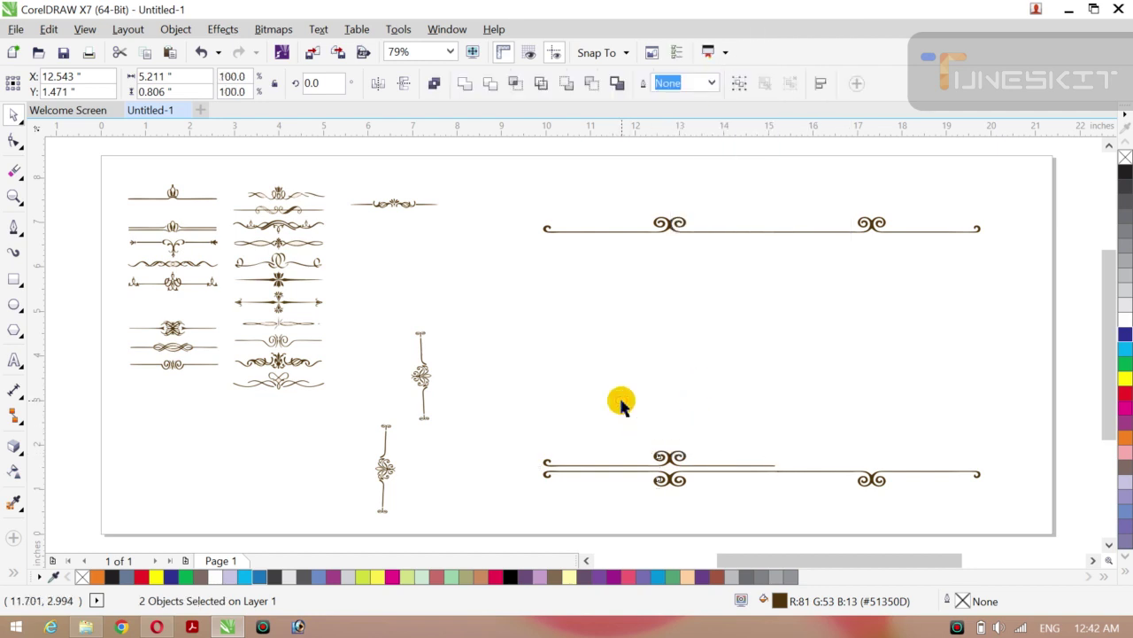
left_click(670, 459)
key("Delete")
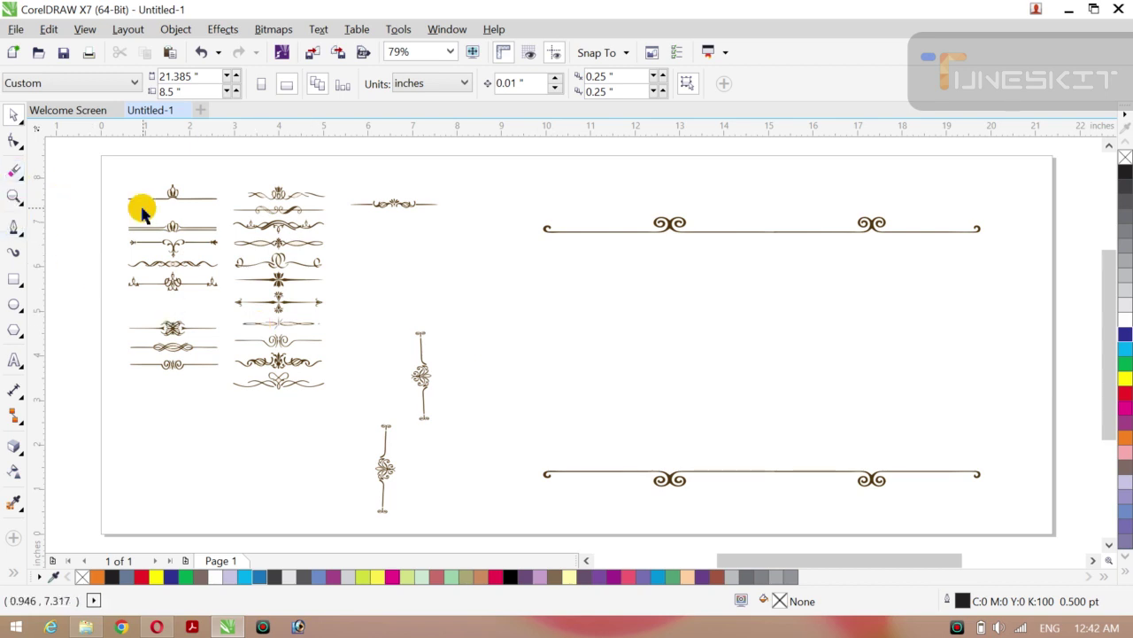
Step: Erase the small curl at the left end of the top border with the Eraser tool
left_click(573, 232)
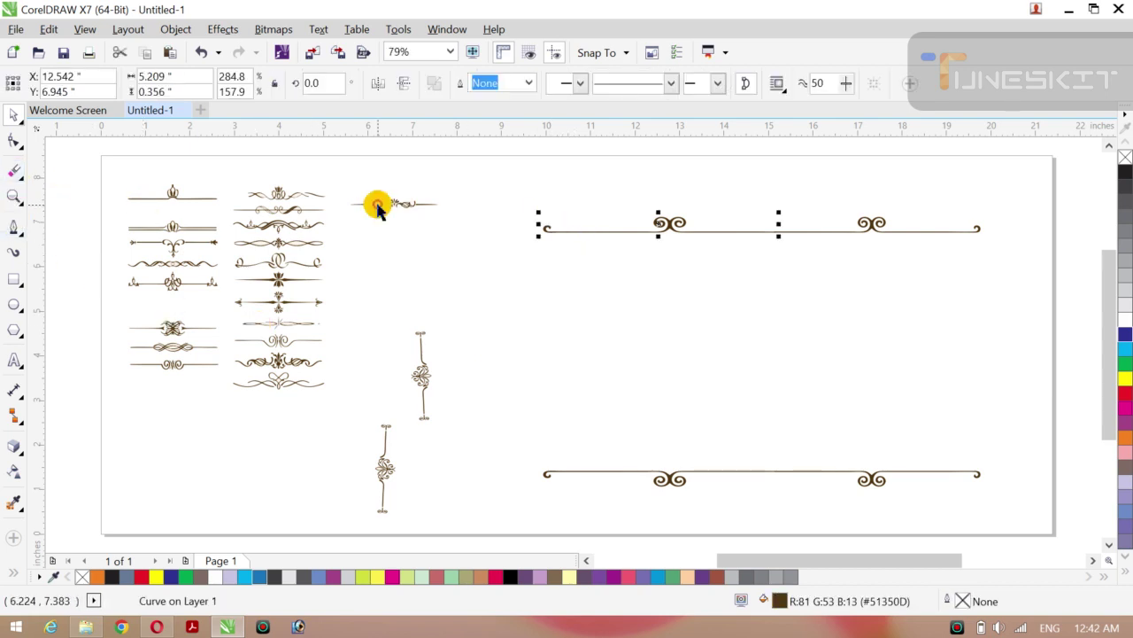
left_click(12, 170)
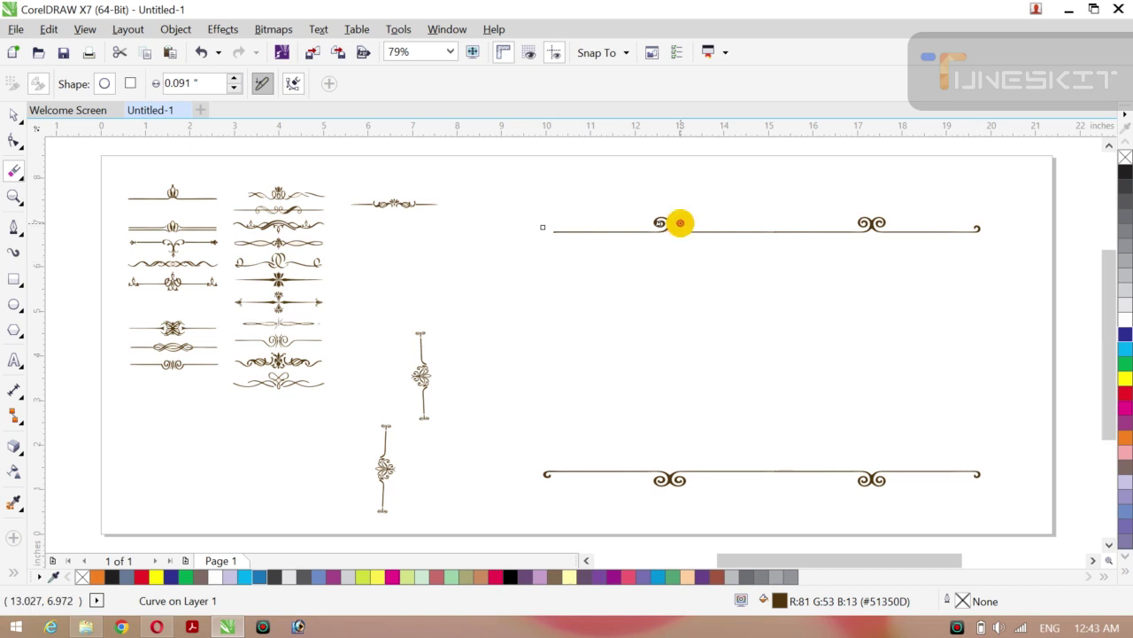
left_click(16, 117)
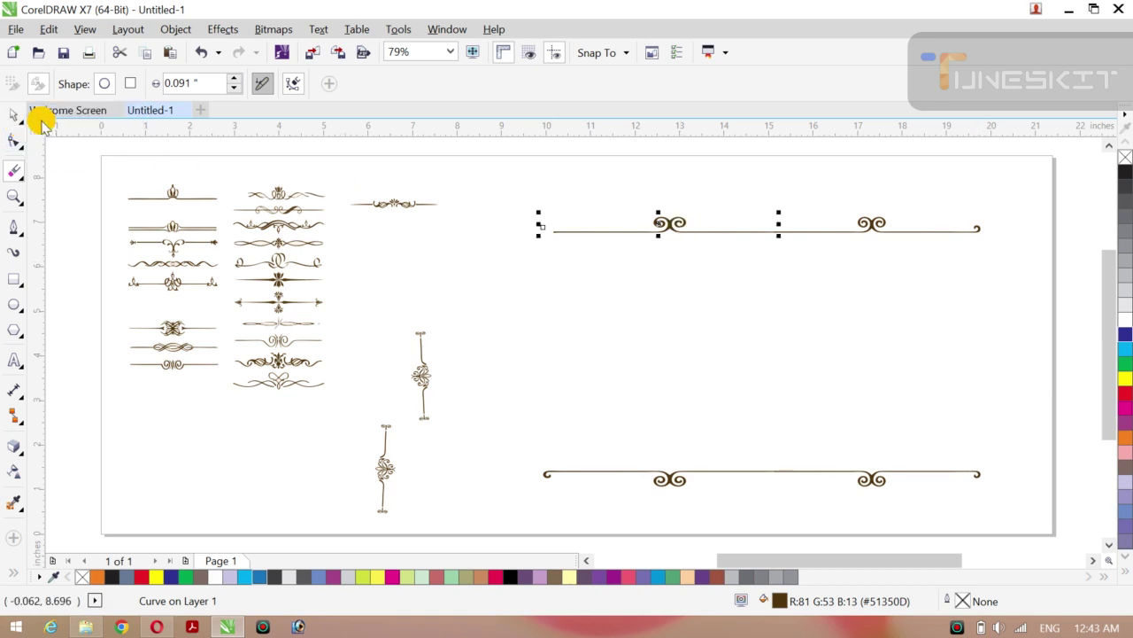
Step: Group the two halves of the top border and try to erase the curl at its right end
left_click(913, 232, "shift")
key("ctrl+g")
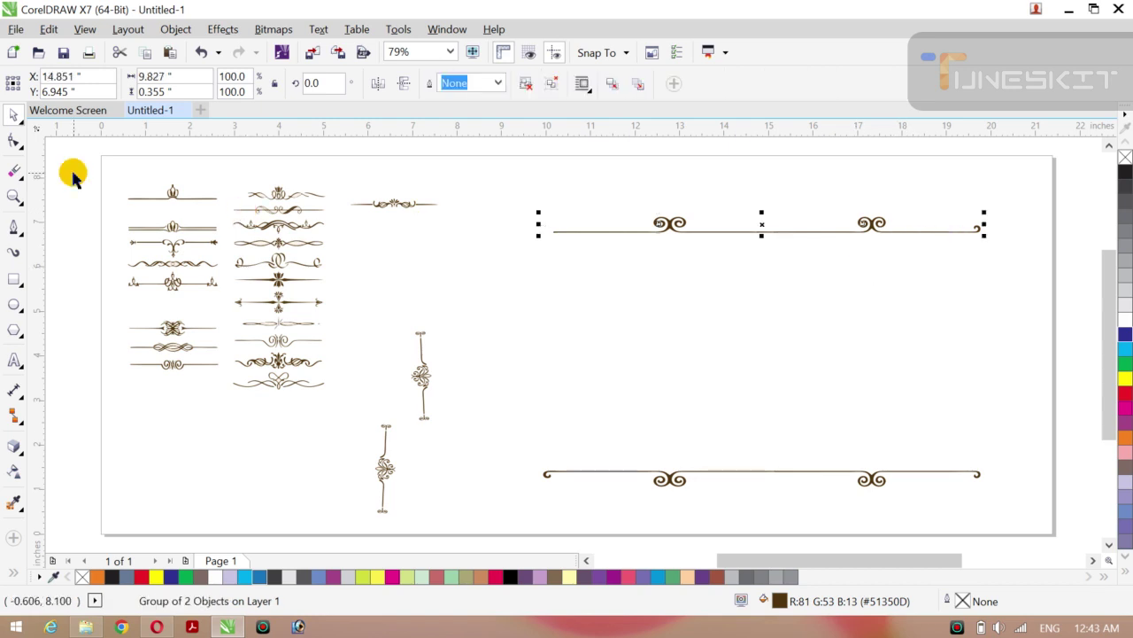
left_click(15, 172)
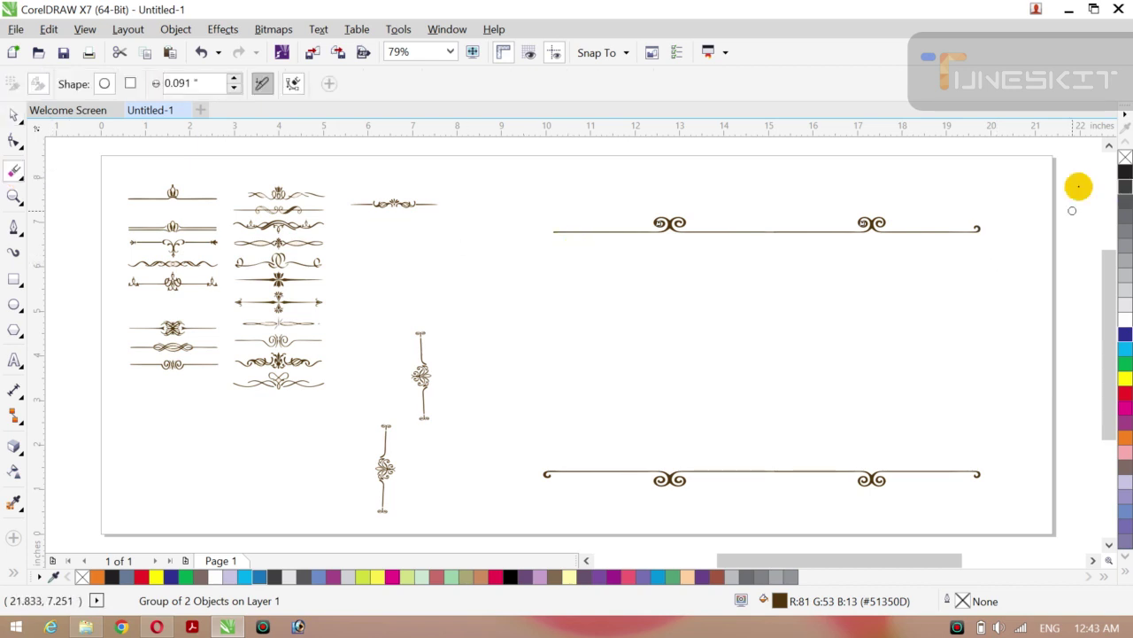
left_click(977, 230)
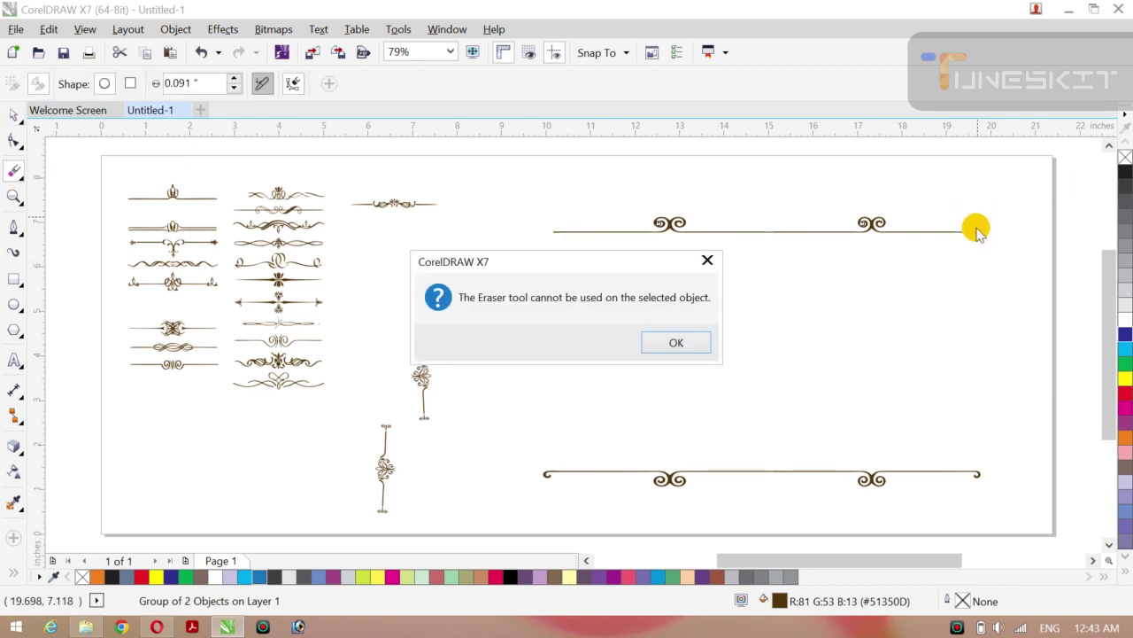
left_click(711, 263)
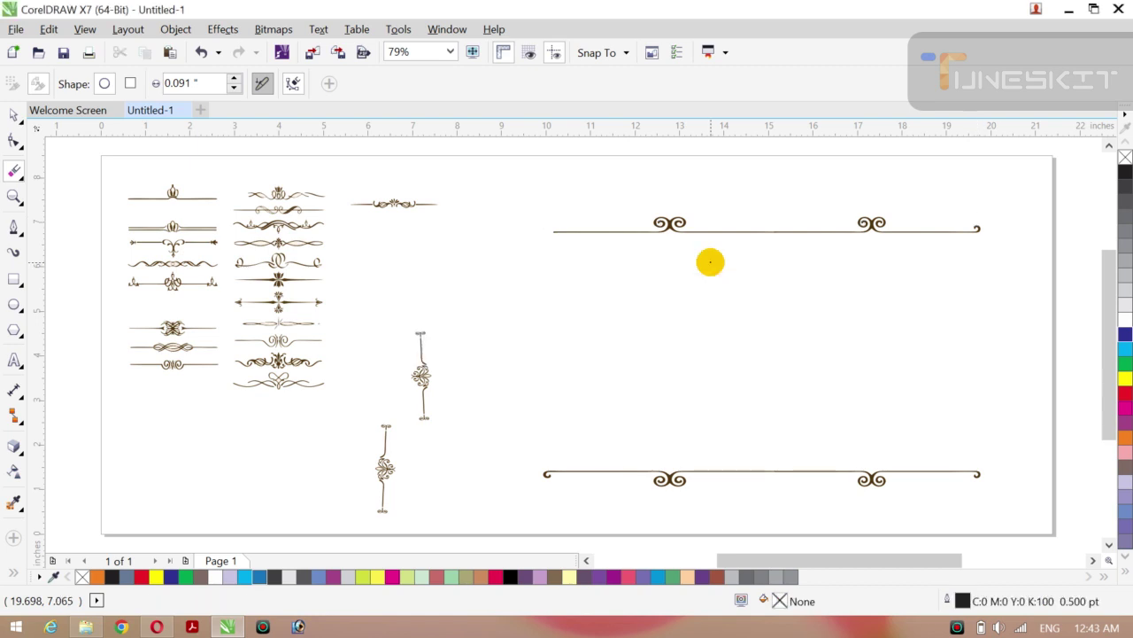
left_click(784, 317)
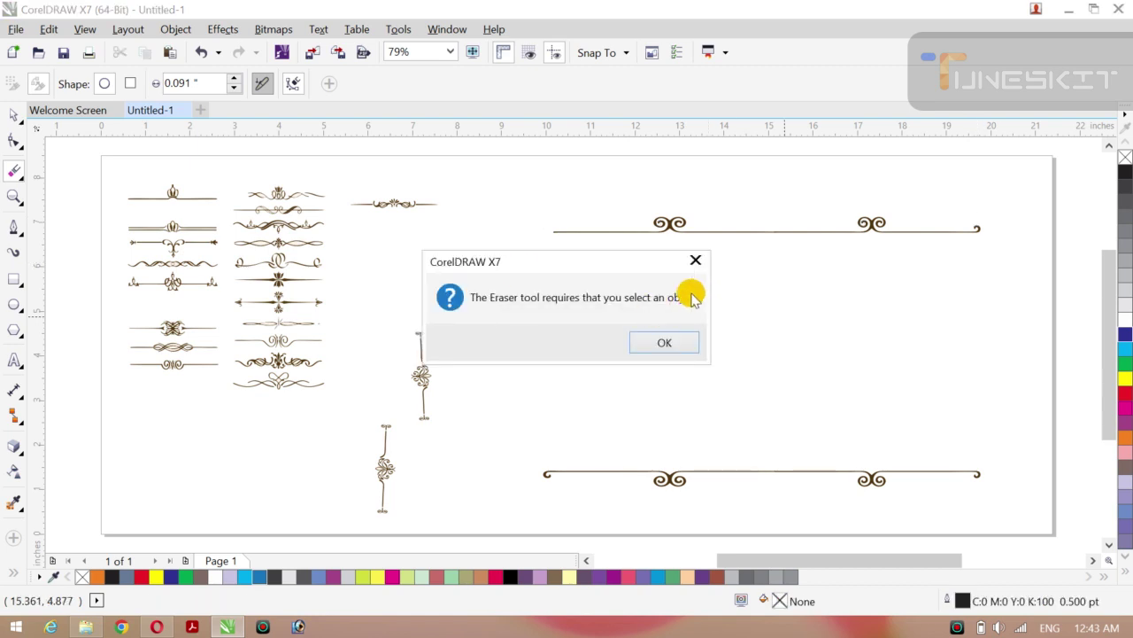
left_click(695, 259)
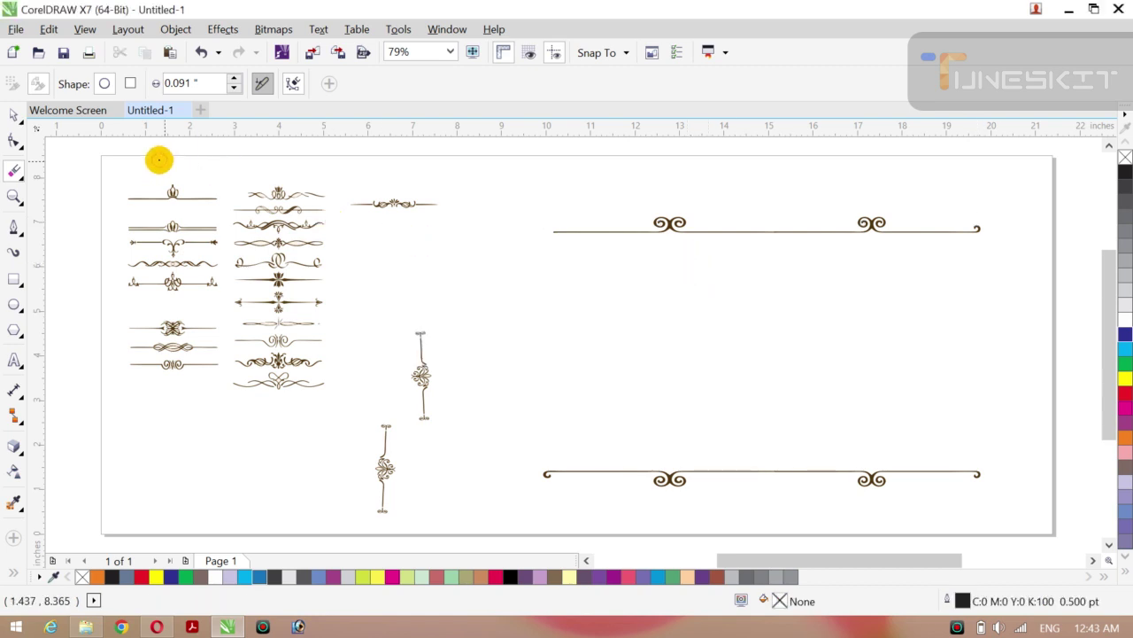
left_click(19, 129)
left_click(40, 113)
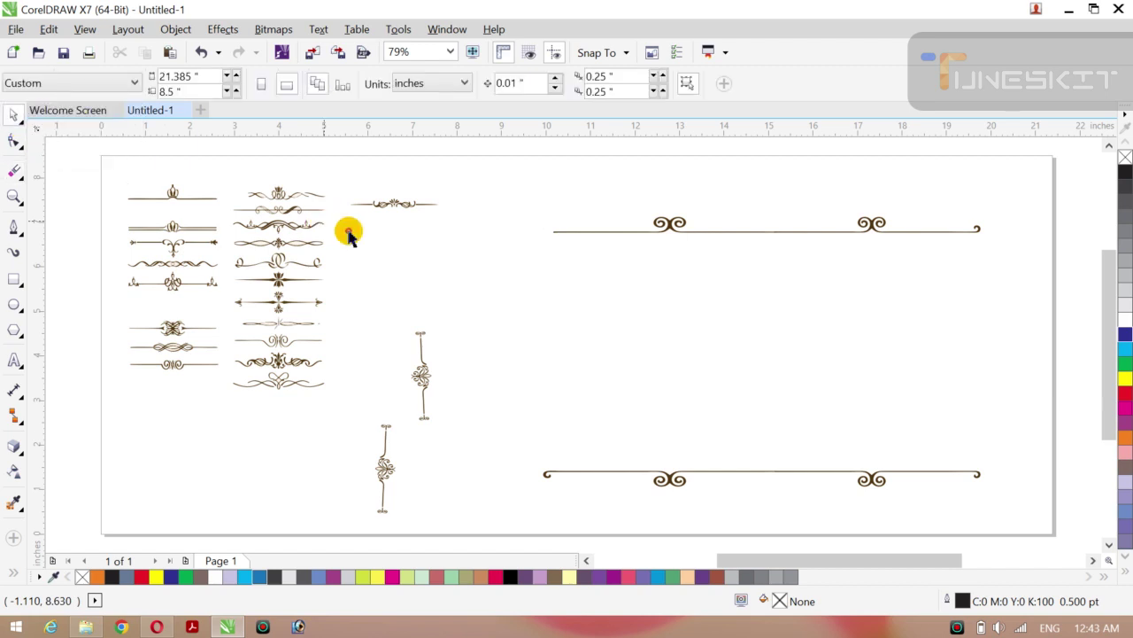
Step: Ungroup the two halves of the top border and clear the selection
left_click(869, 229)
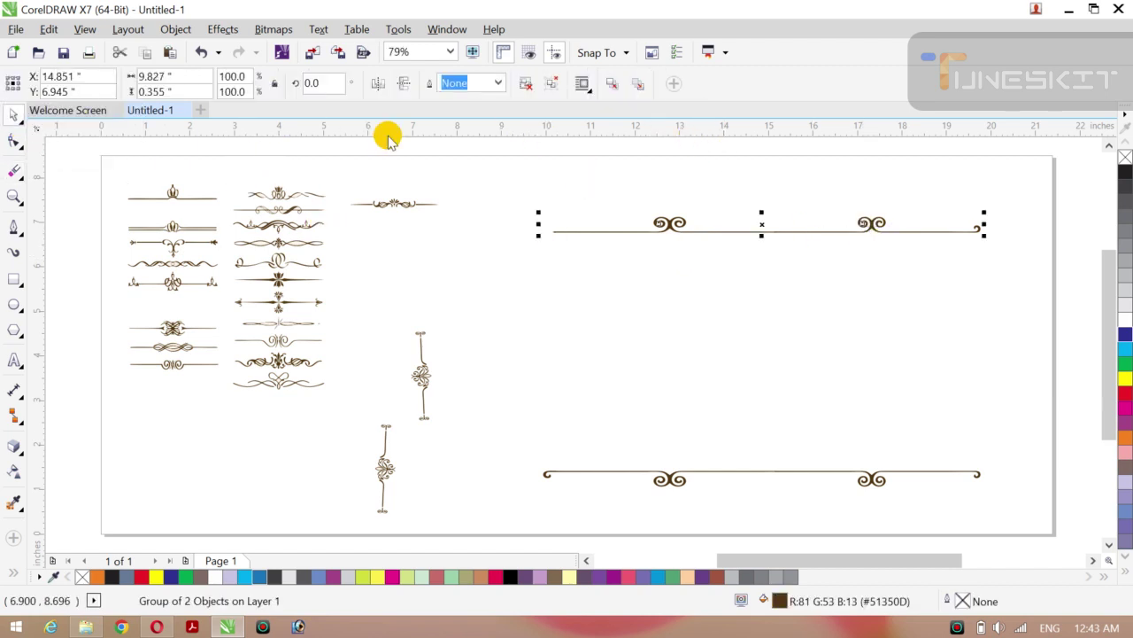
right_click(764, 225)
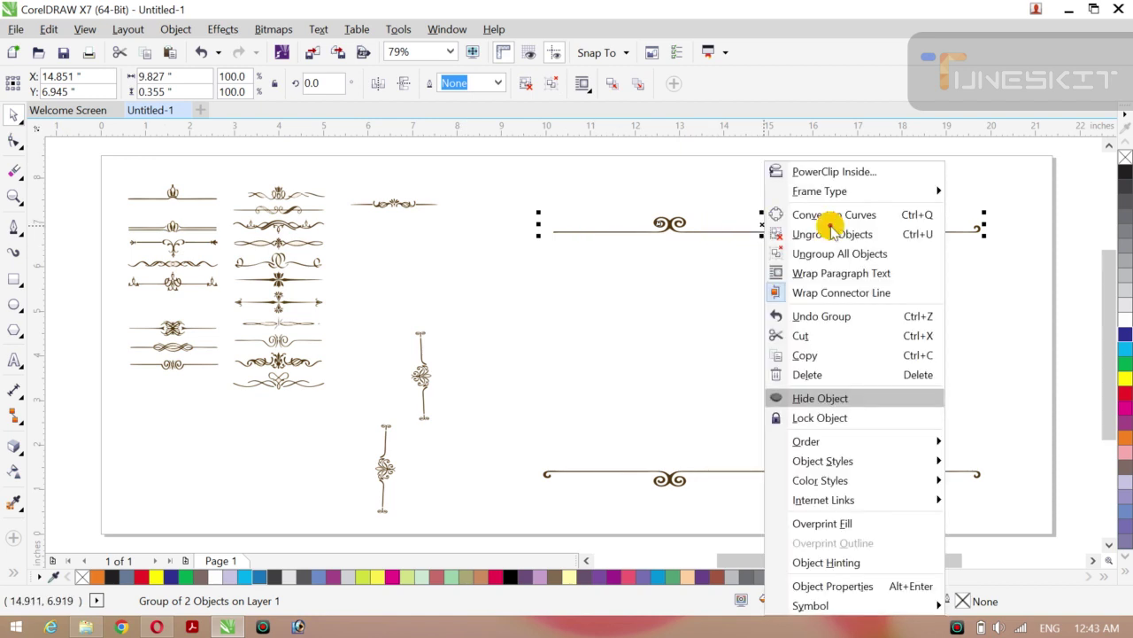
left_click(882, 232)
left_click(847, 245)
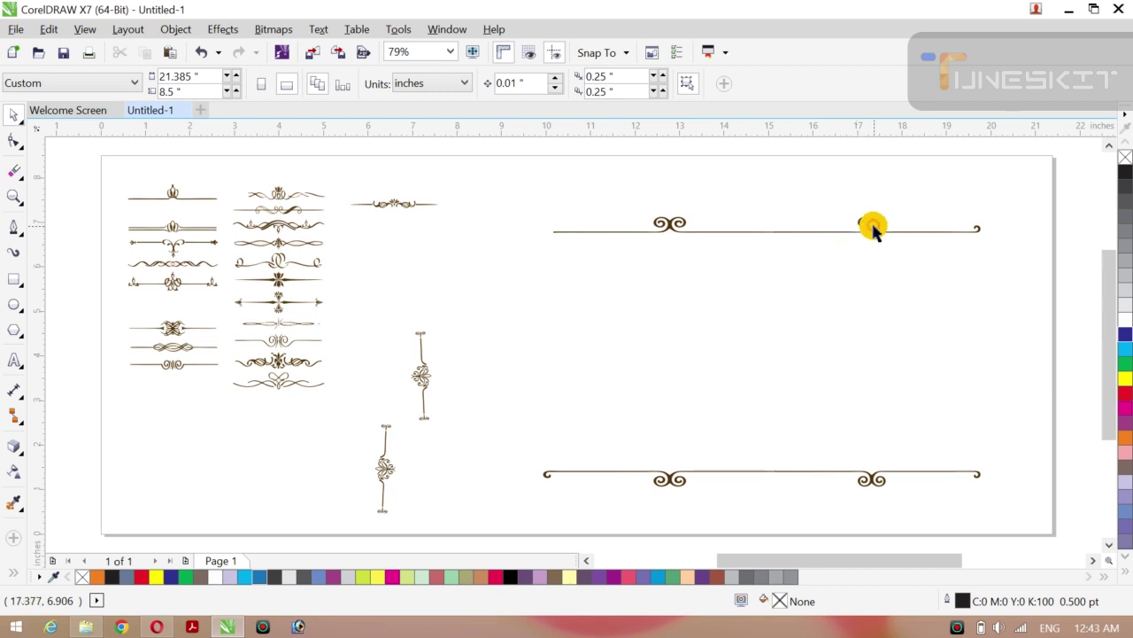
Step: Erase the small curl at the right end of the top border's right half
left_click(874, 228)
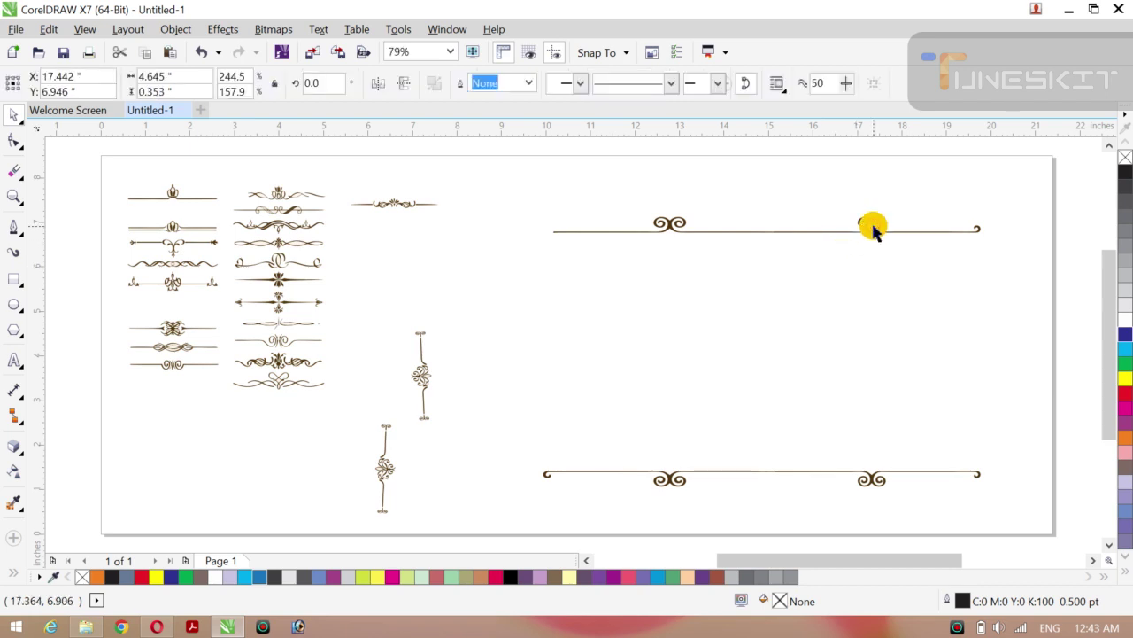
left_click(12, 170)
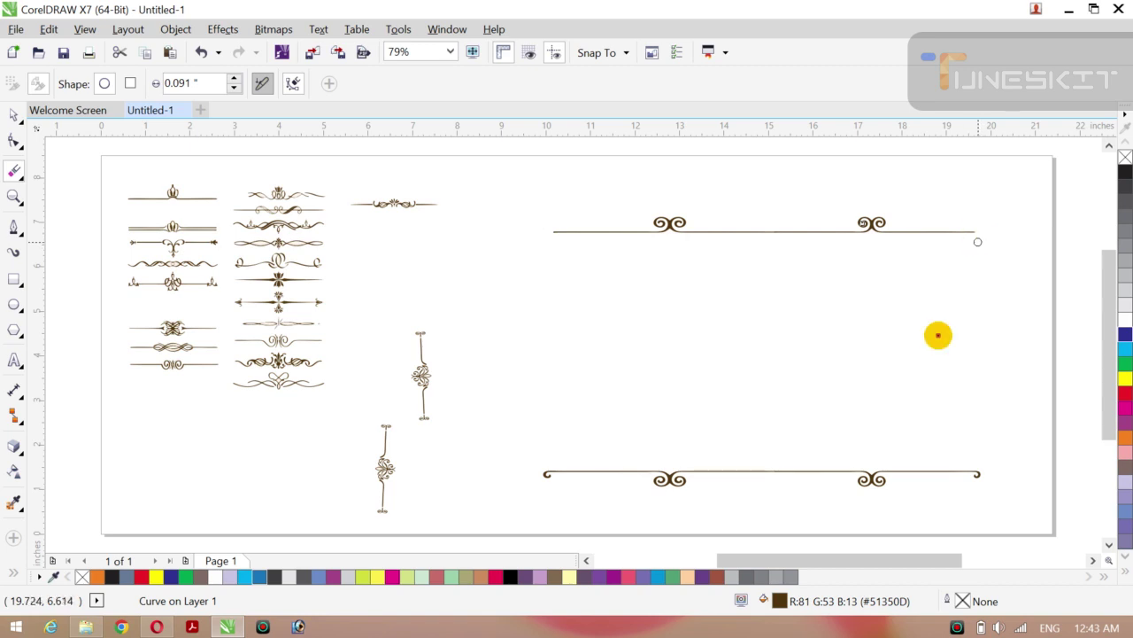
left_click(21, 129)
left_click(48, 110)
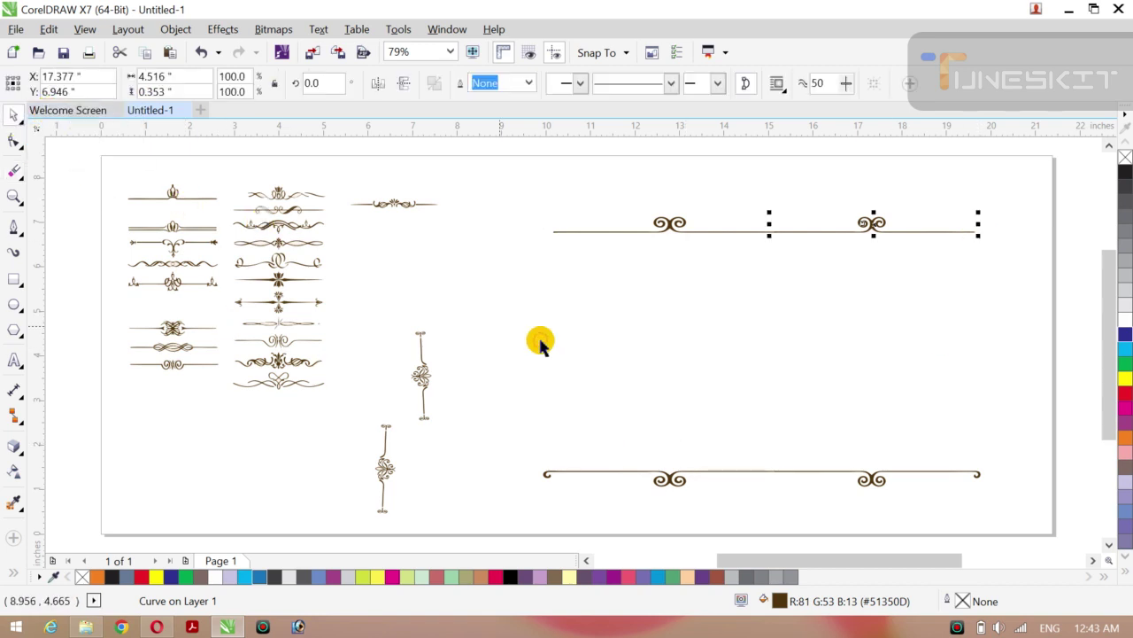
Step: Erase the small curl at the left end of the bottom border and deselect the curve
left_click(666, 487)
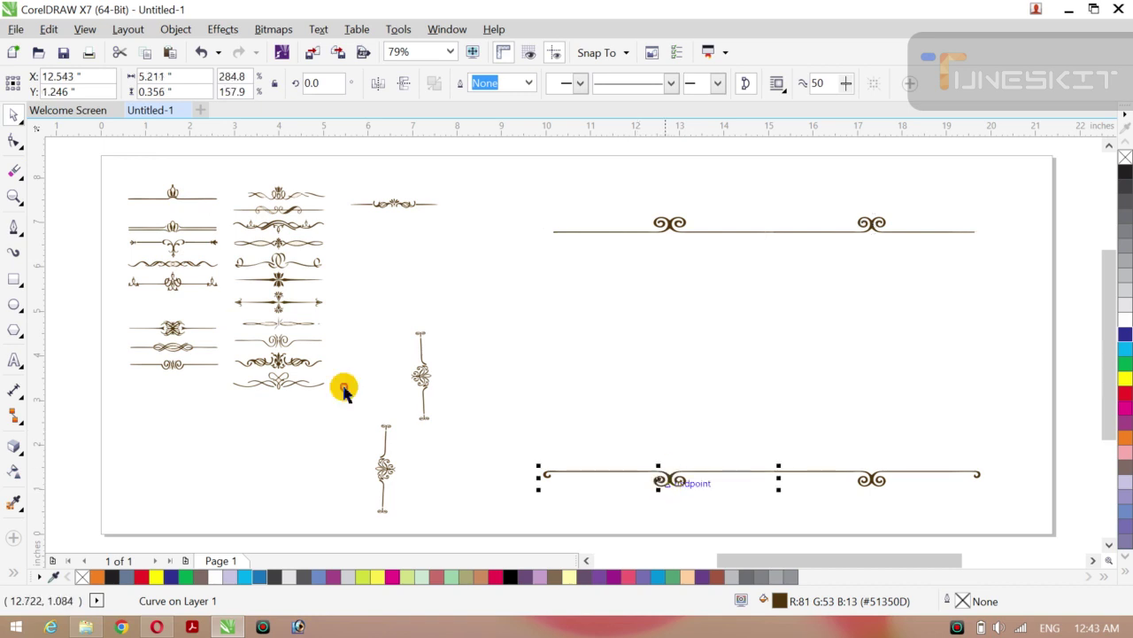
left_click(15, 173)
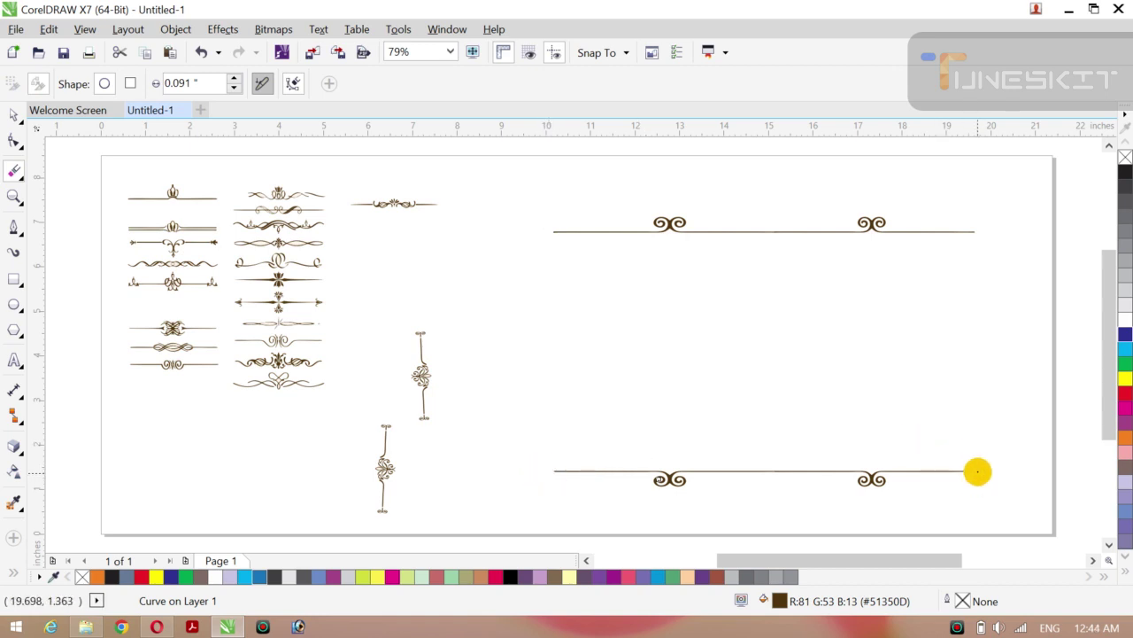
left_click(18, 119)
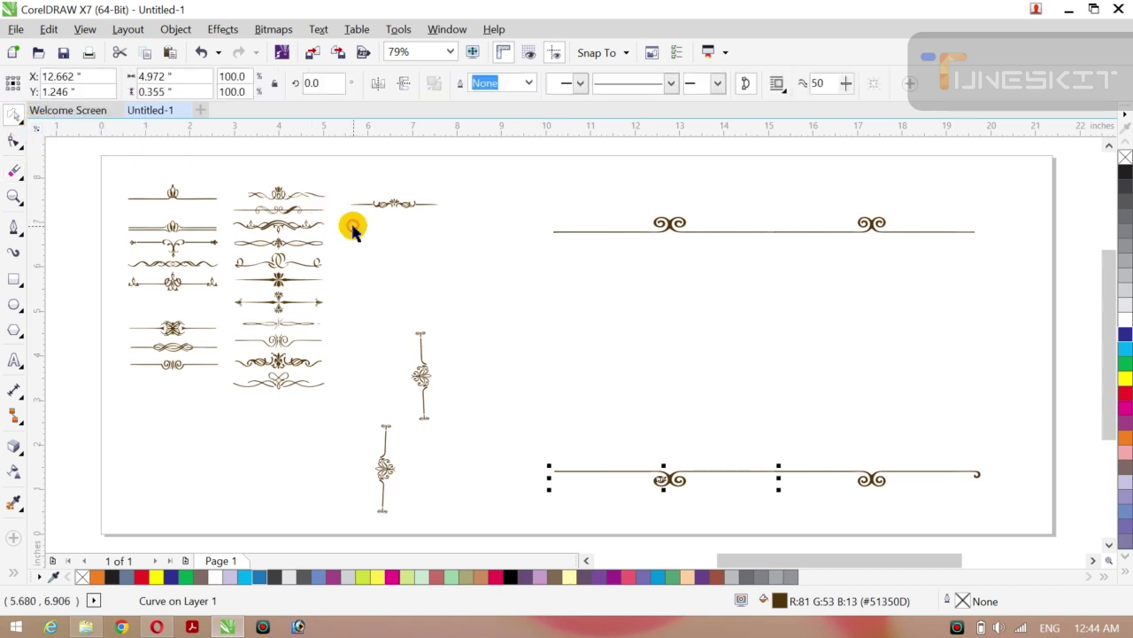
left_click(708, 370)
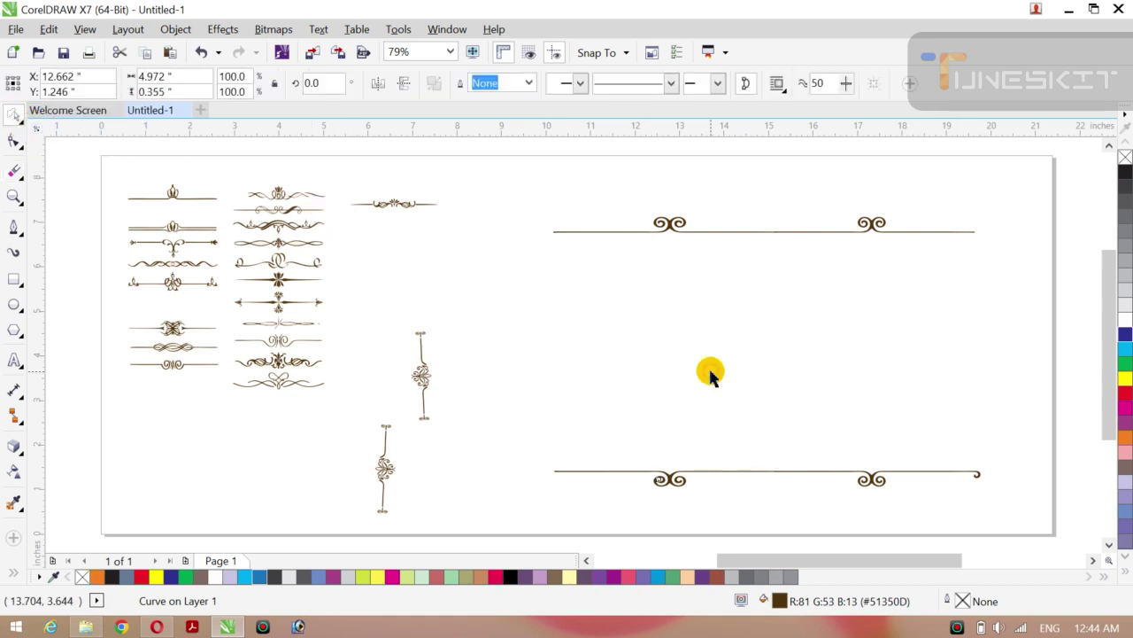
Step: Erase the small curl at the right end of the bottom border and deselect the curve
left_click(977, 479)
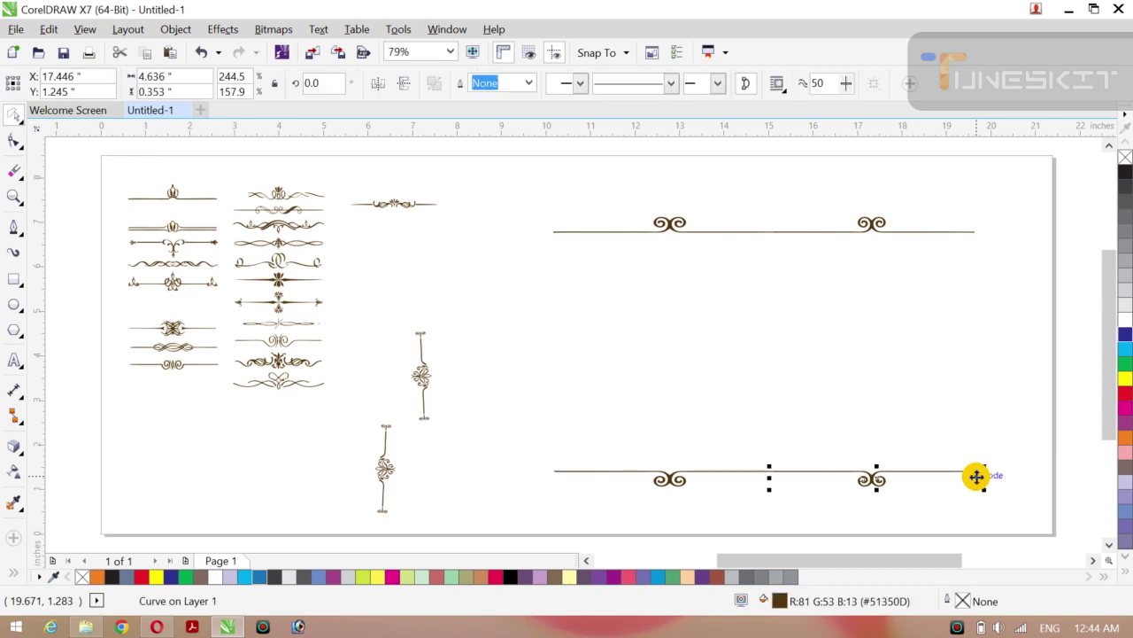
left_click(13, 169)
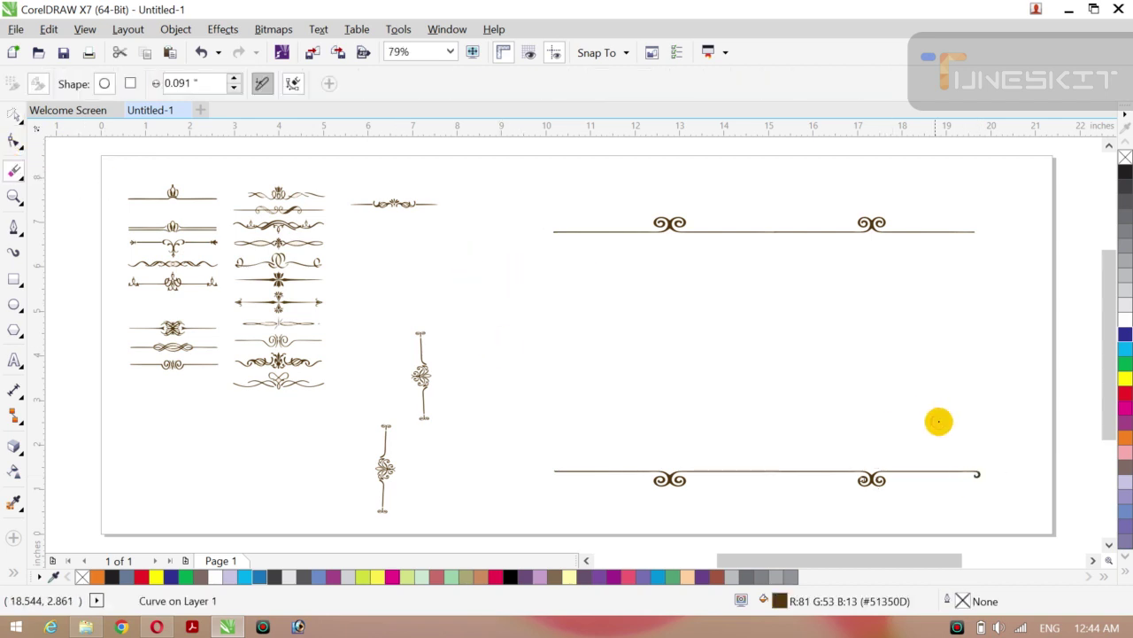
left_click_drag(980, 462, 977, 486)
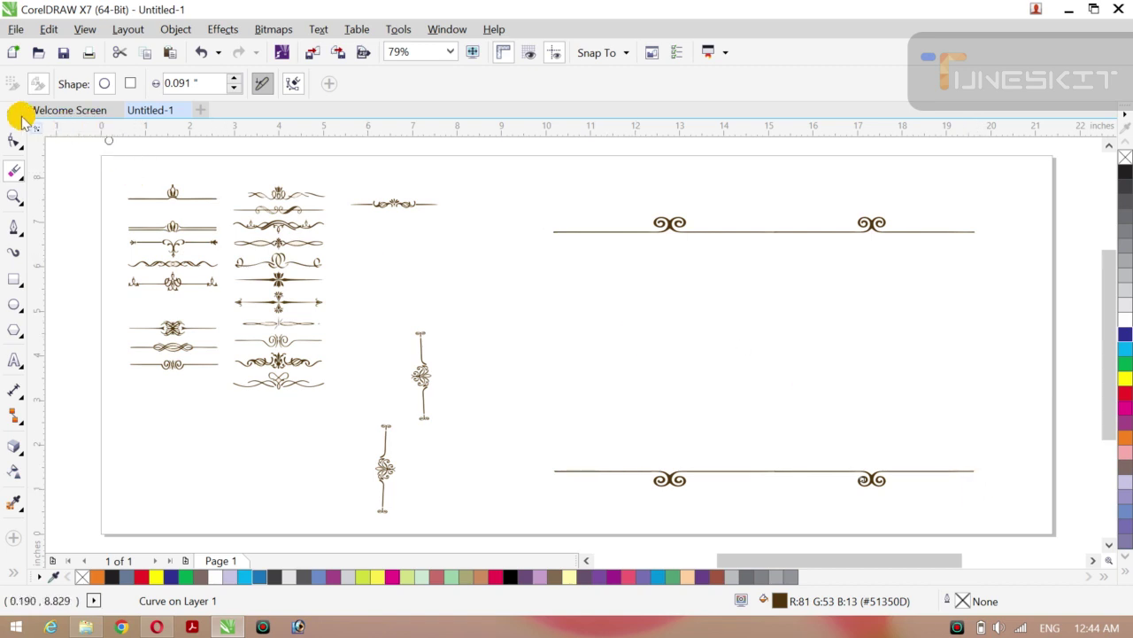
left_click(15, 117)
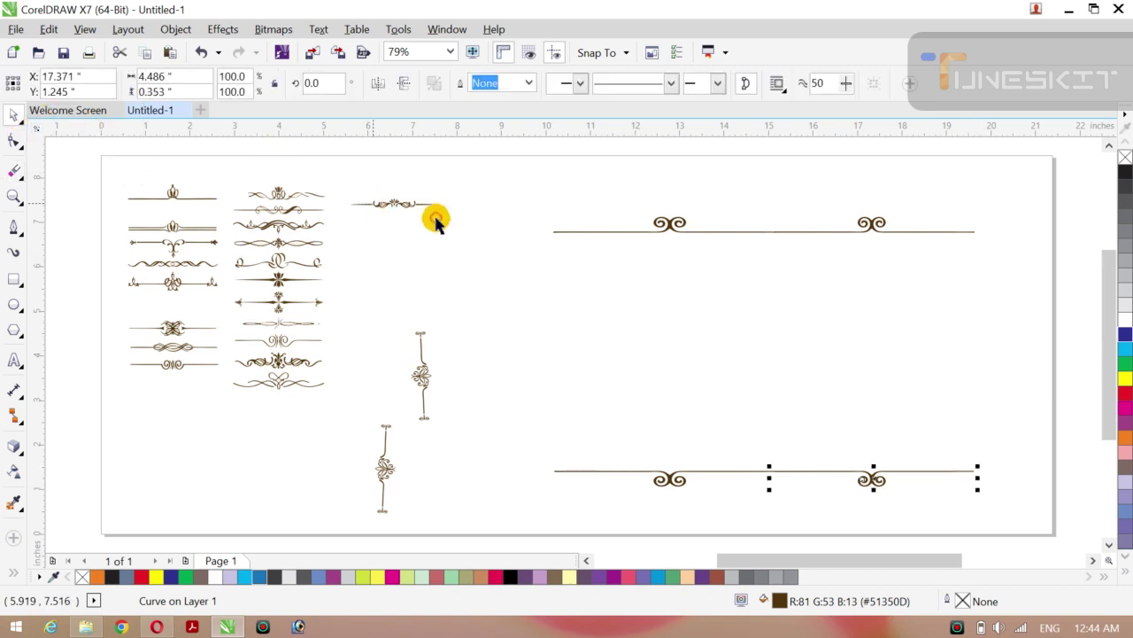
left_click(610, 344)
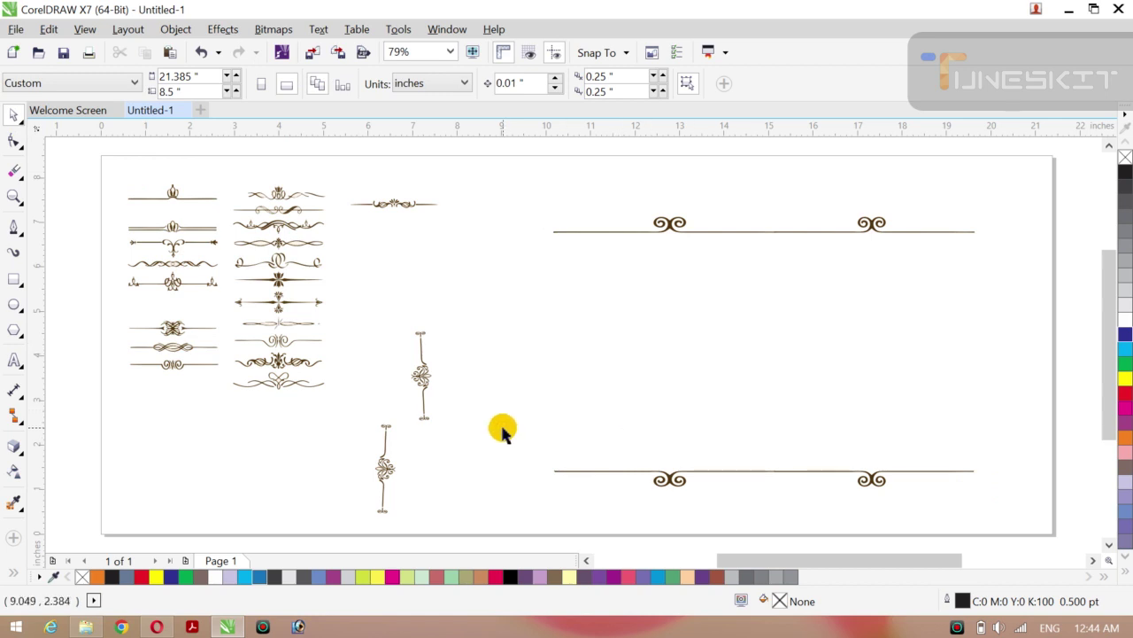
Step: Group the two halves of the bottom border, and likewise group the two halves of the top border
left_click_drag(503, 428, 976, 491)
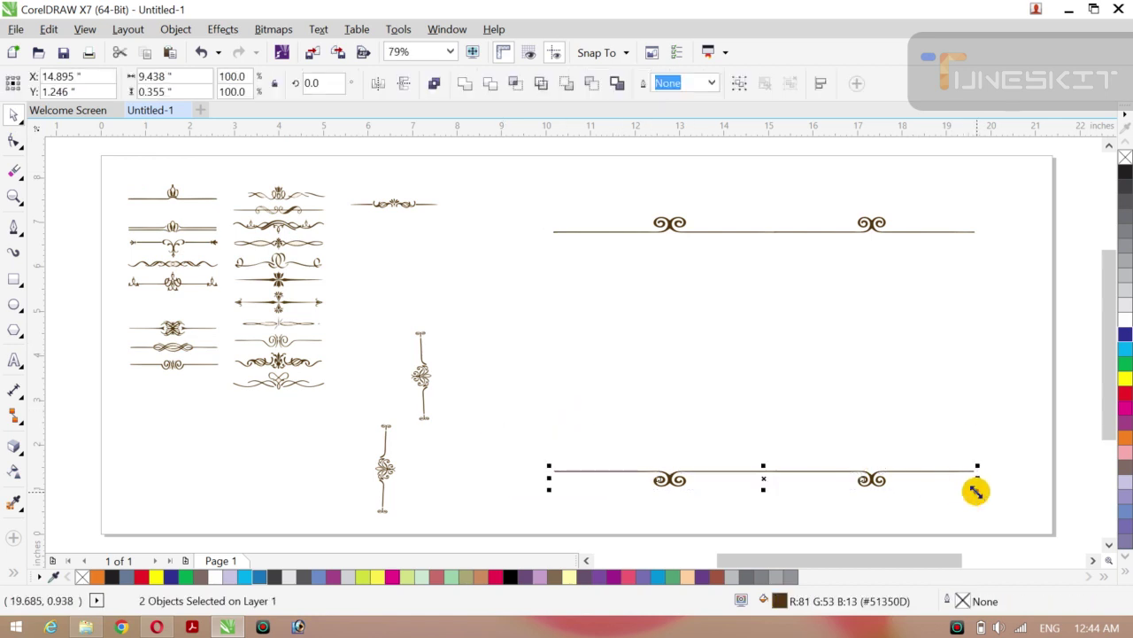
key("ctrl+g")
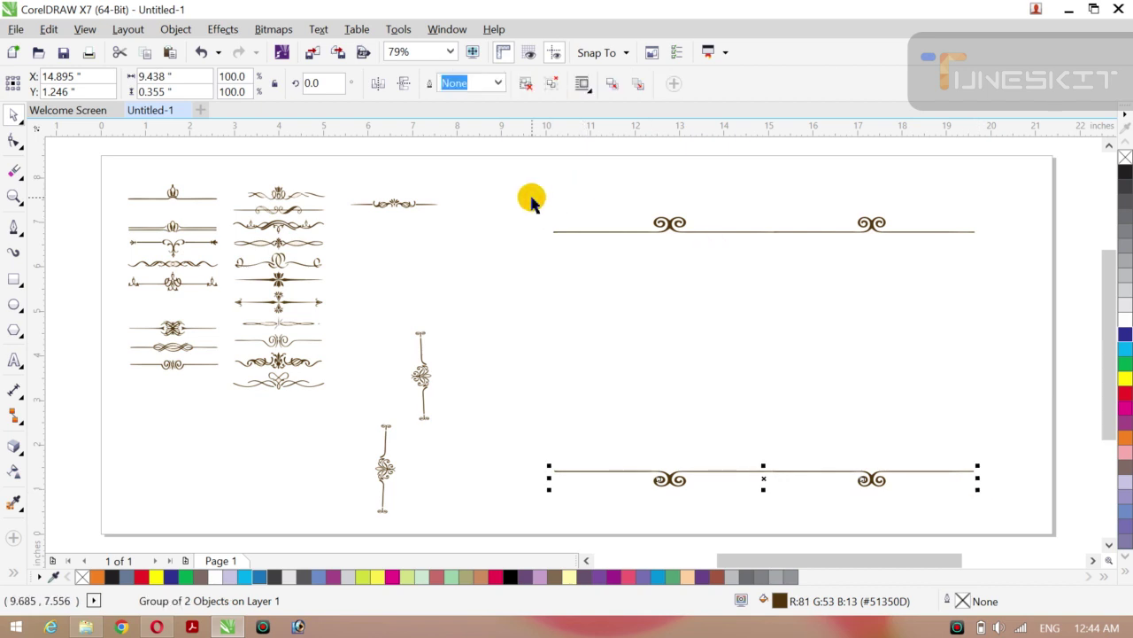
left_click_drag(788, 205, 992, 270)
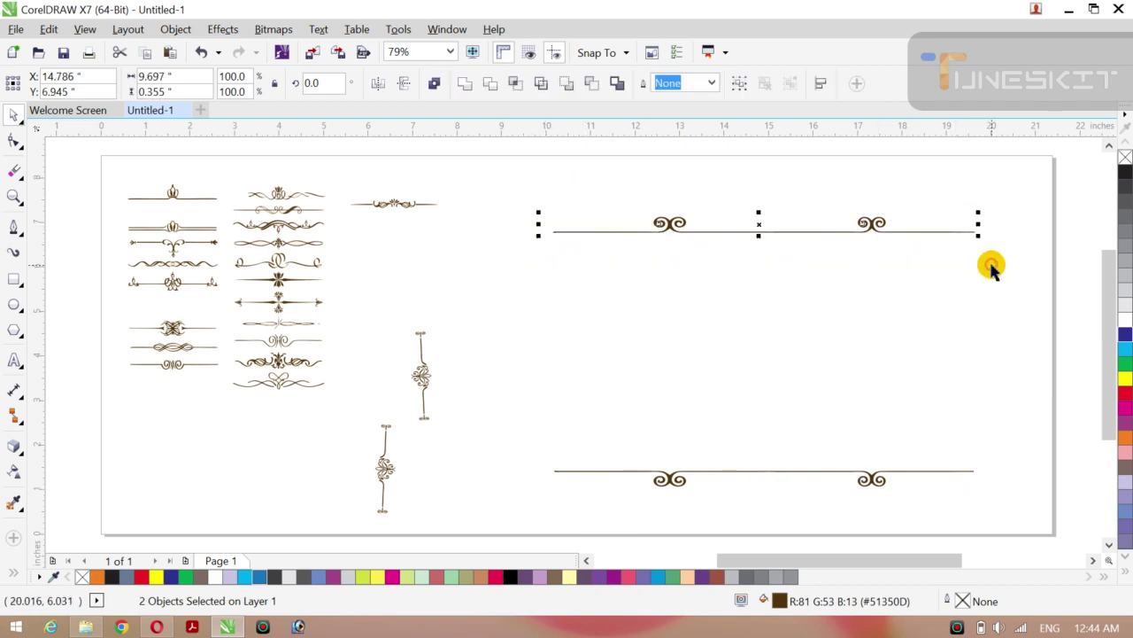
key("ctrl+g")
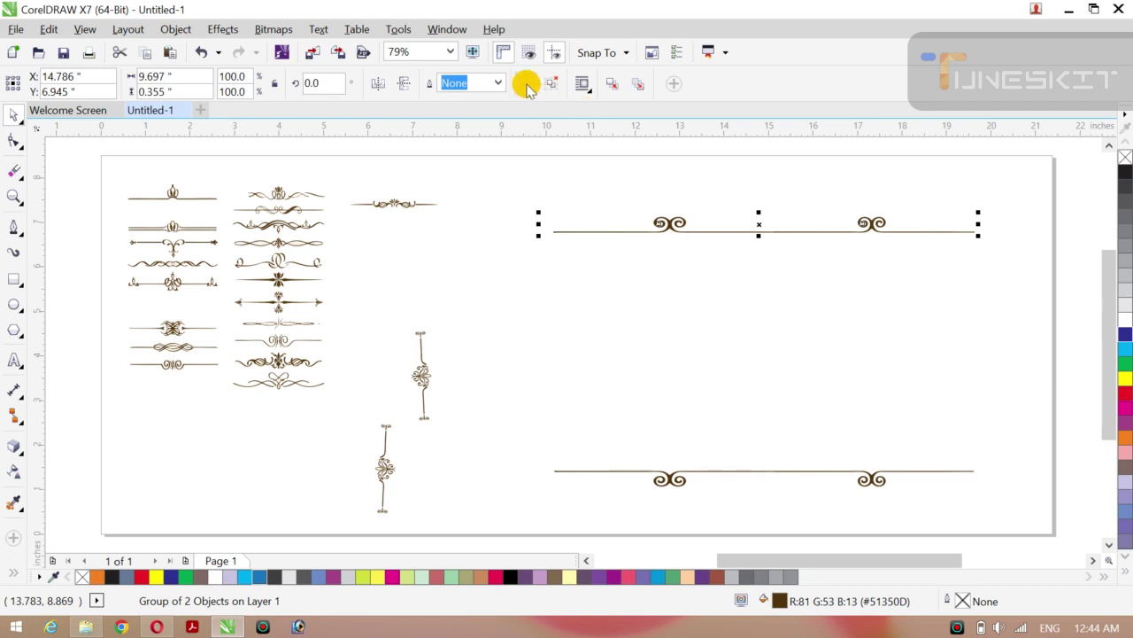
Step: Apply a 3.0 pt outline to the top border group and repeat it on the bottom border group
left_click(501, 85)
left_click(481, 198)
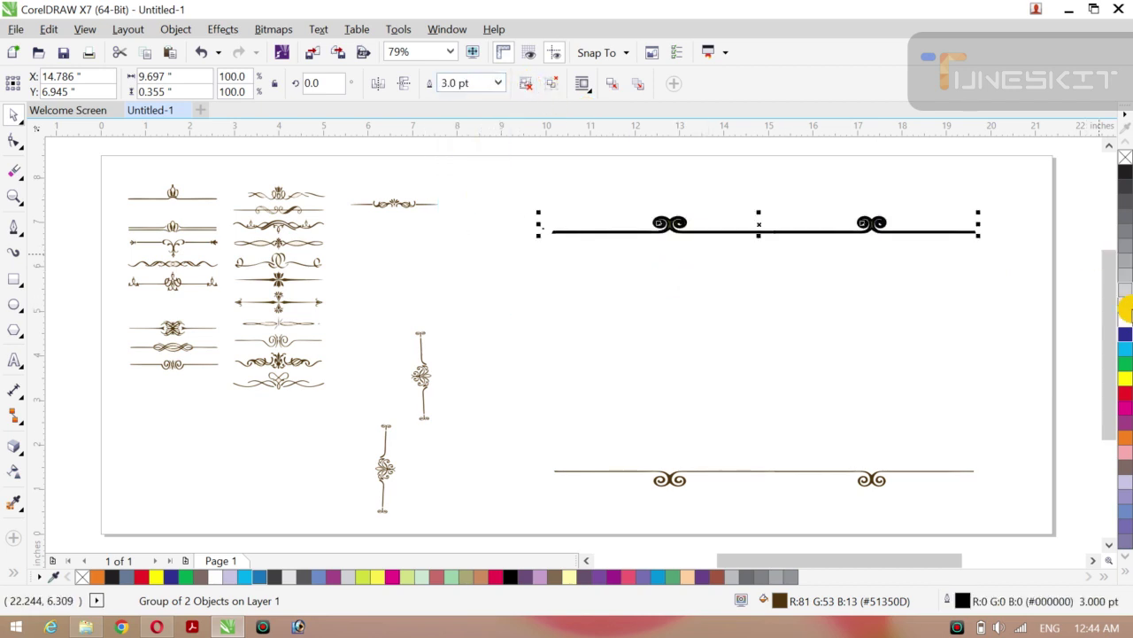
left_click_drag(530, 452, 998, 518)
key("ctrl+r")
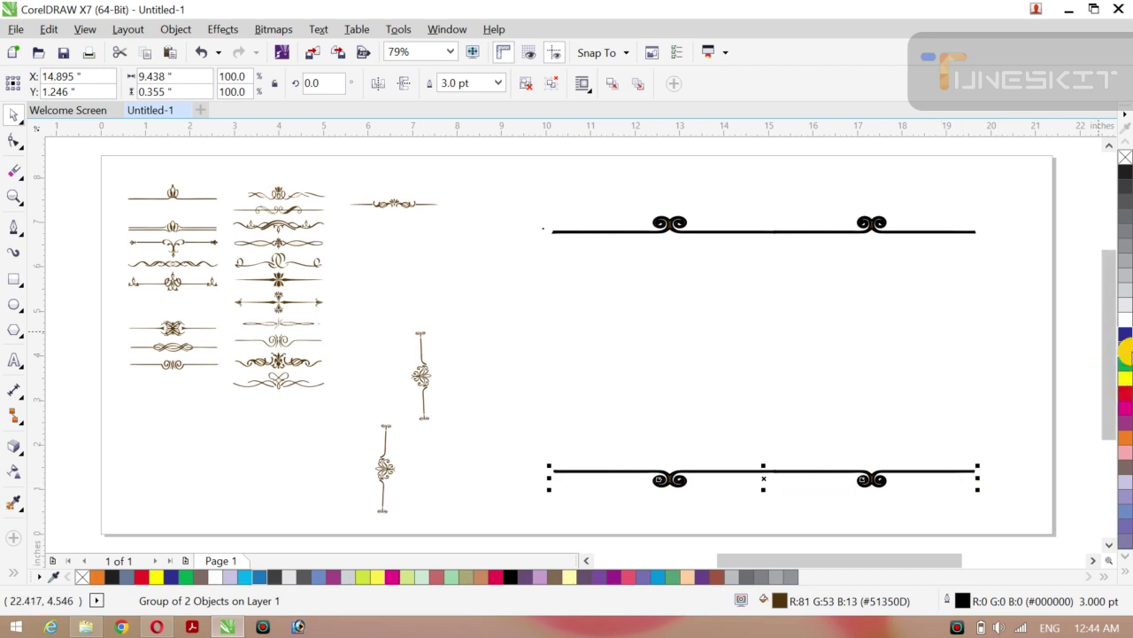
Step: Try a green fill on the bottom border, undo it and clear the selection
left_click(1125, 363)
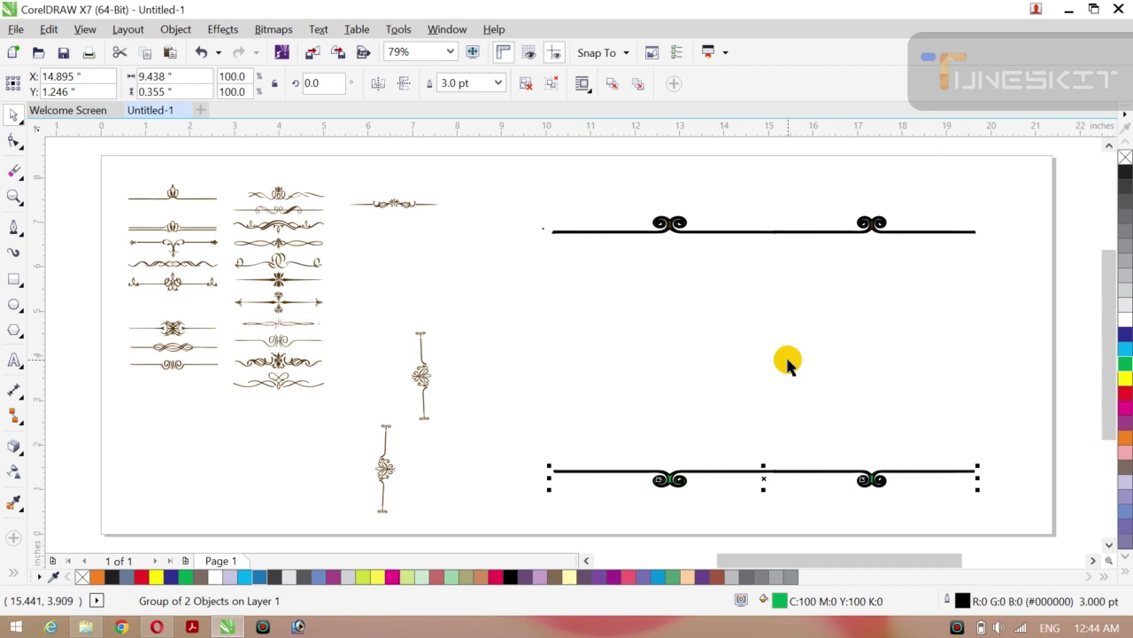
left_click(24, 126)
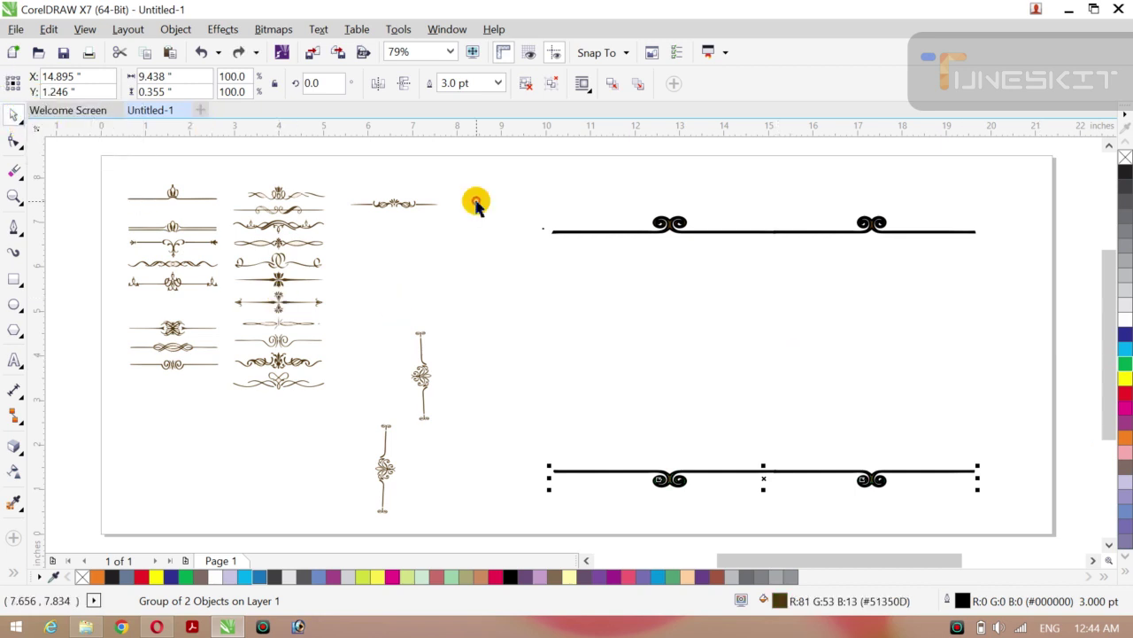
left_click(613, 328)
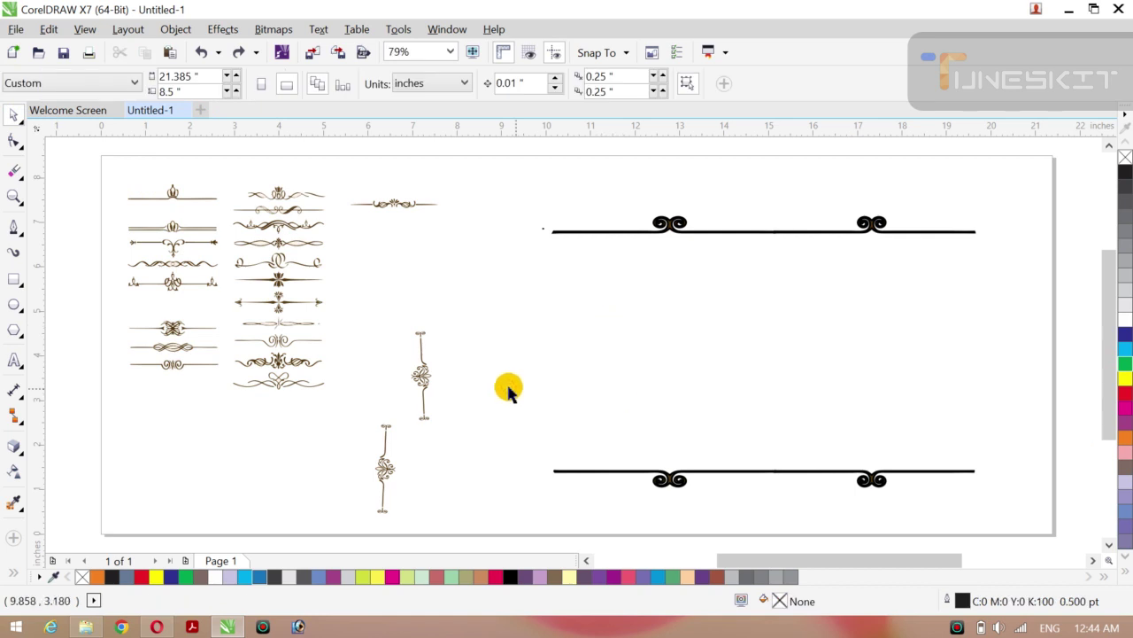
left_click(424, 383)
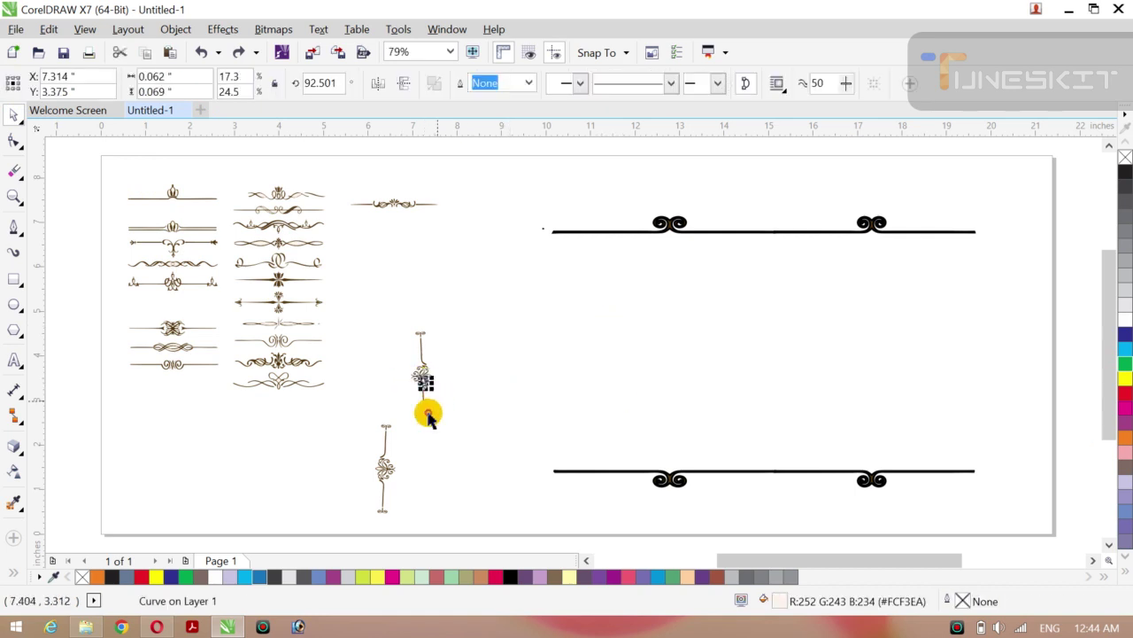
left_click(485, 404)
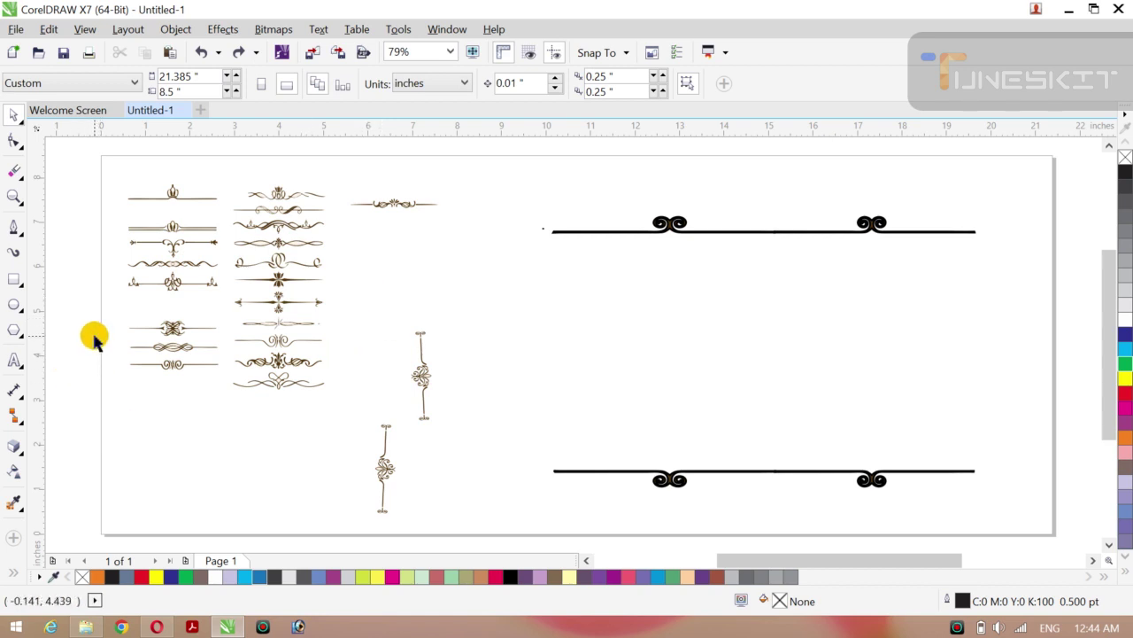
Step: Move the twisted-loop divider between the left ends of the two borders and rotate it 90 degrees
left_click_drag(94, 339, 558, 348)
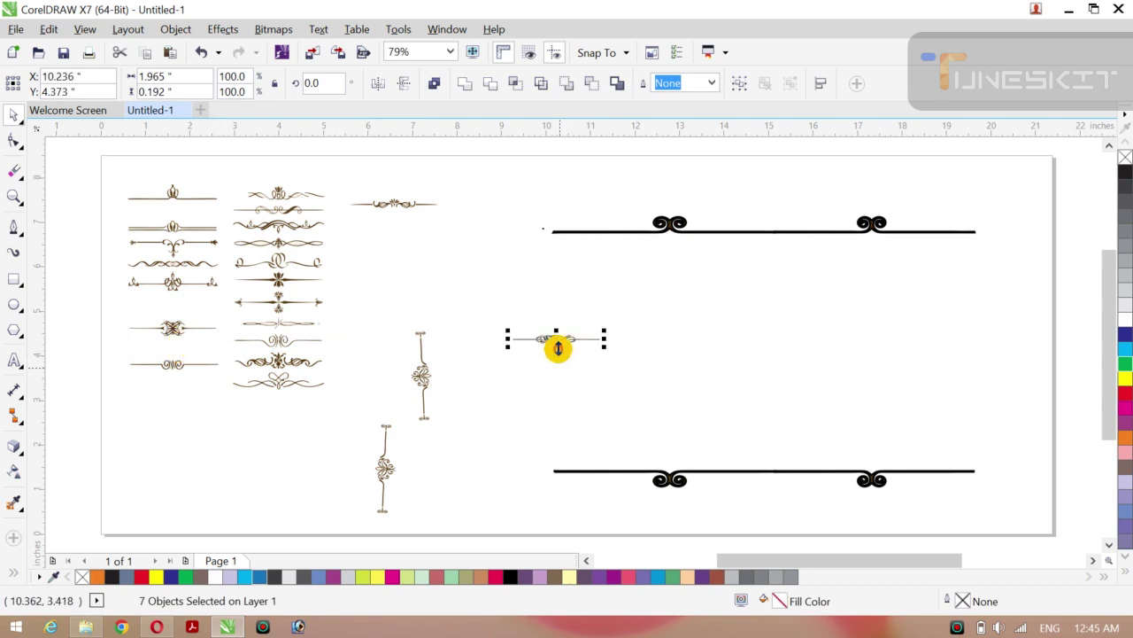
left_click(556, 339)
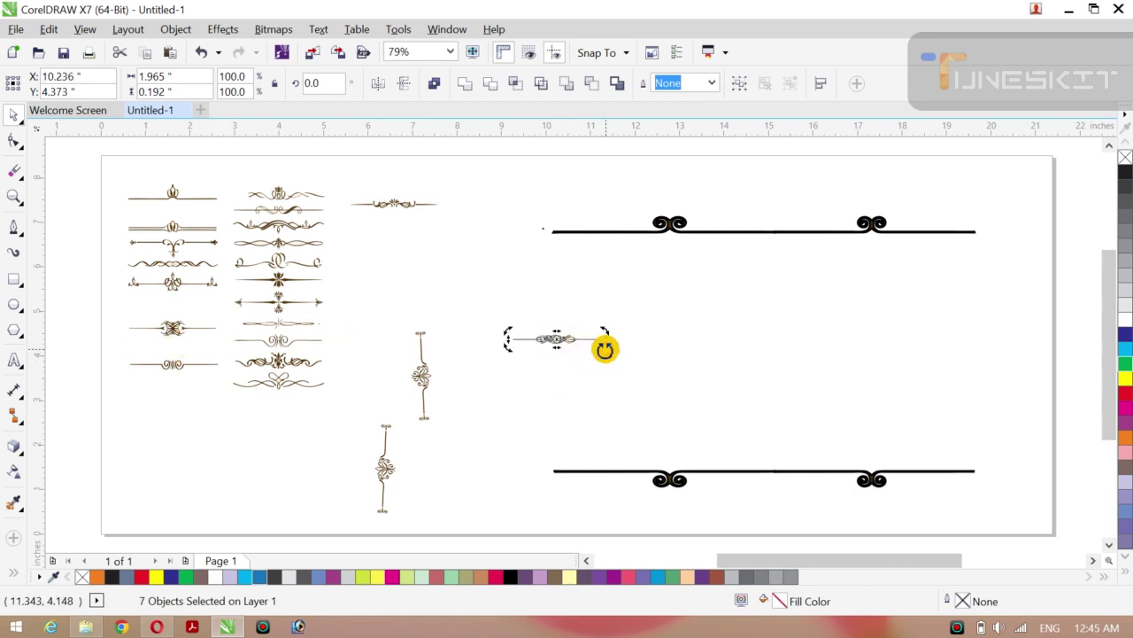
left_click_drag(604, 349, 560, 305)
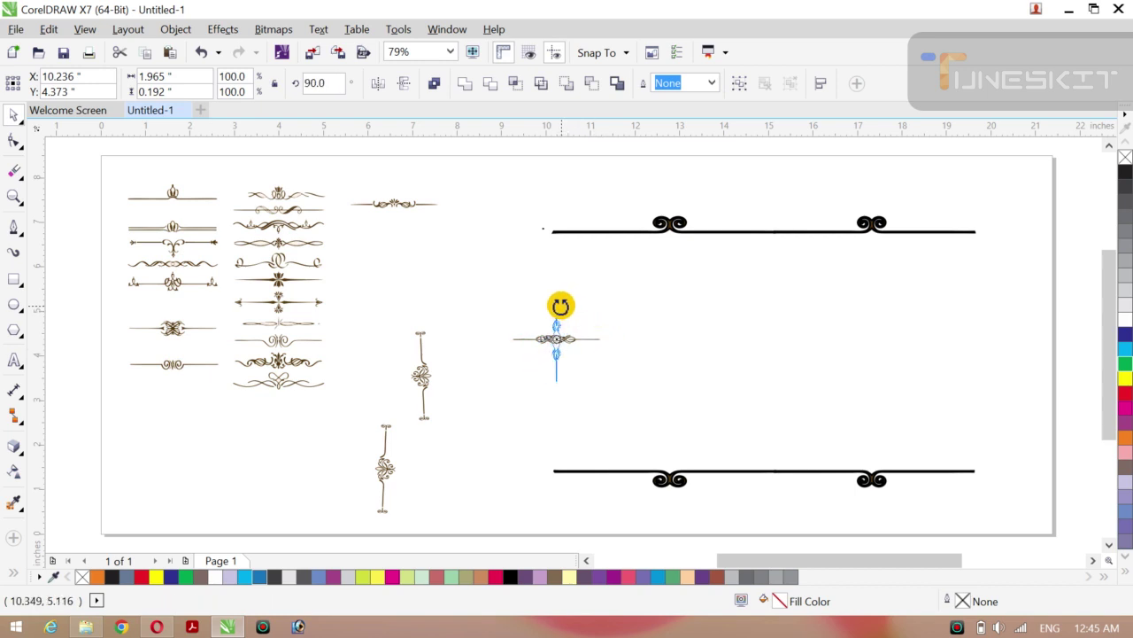
left_click_drag(560, 306, 560, 303)
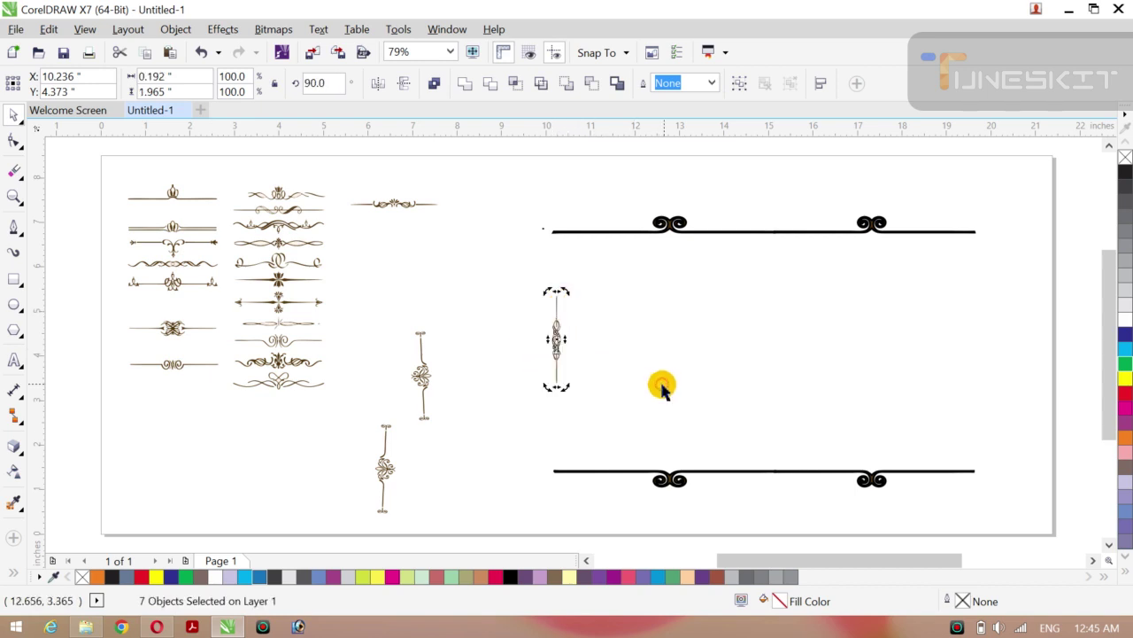
left_click(544, 383)
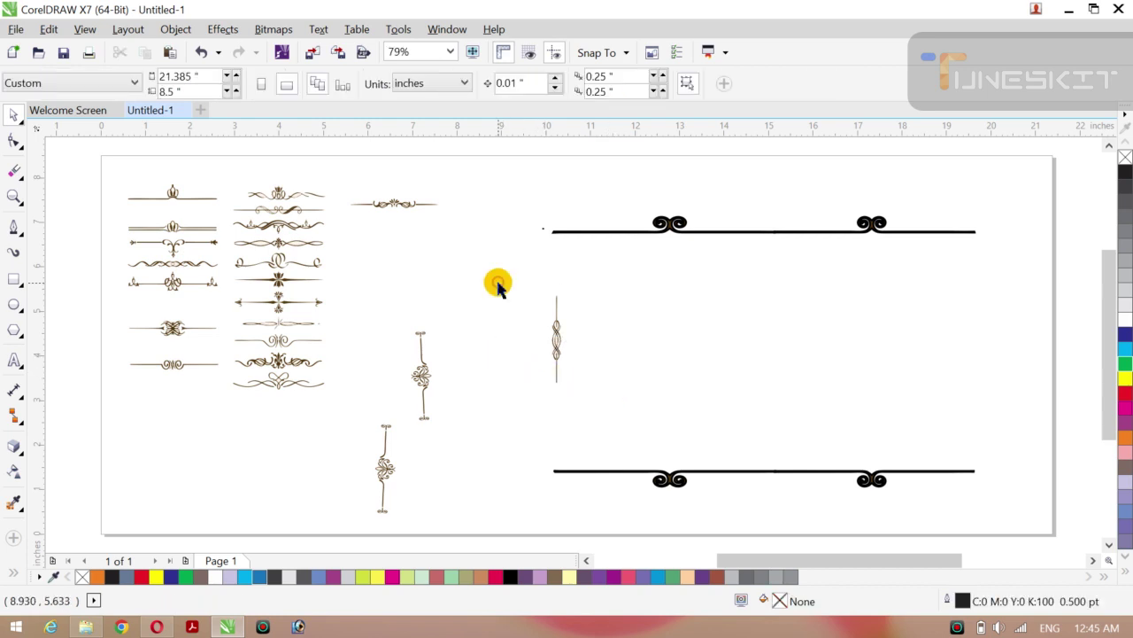
Step: Stretch the upright twisted ornament to about 5.63 inches tall, spanning both borders, and widen it to about 0.51 inches
left_click_drag(501, 285, 597, 422)
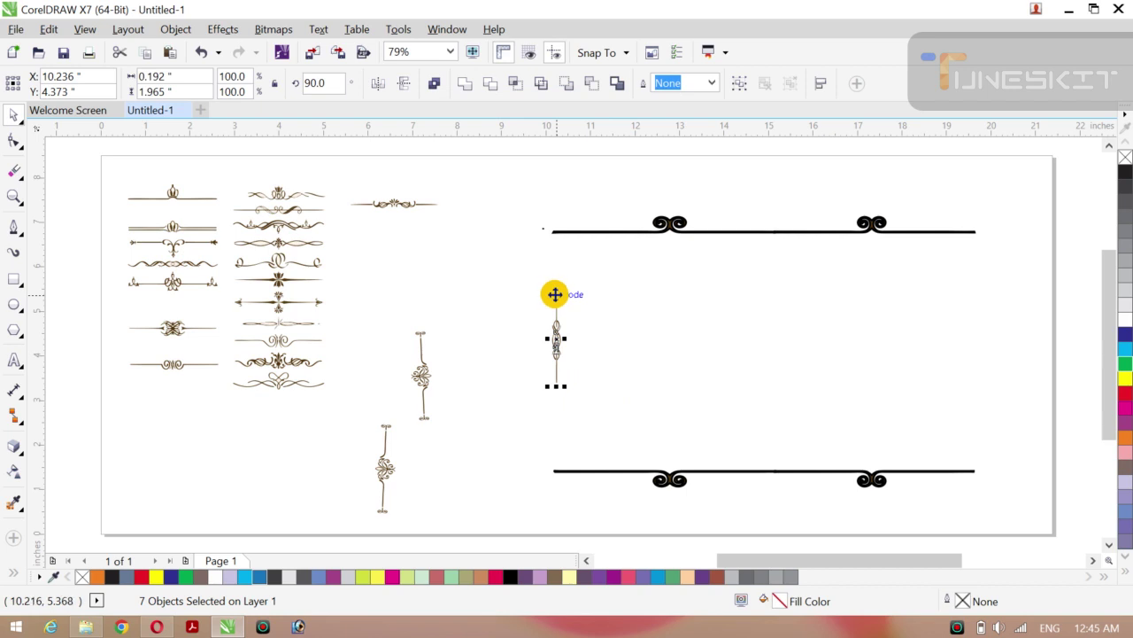
left_click_drag(553, 275, 543, 226)
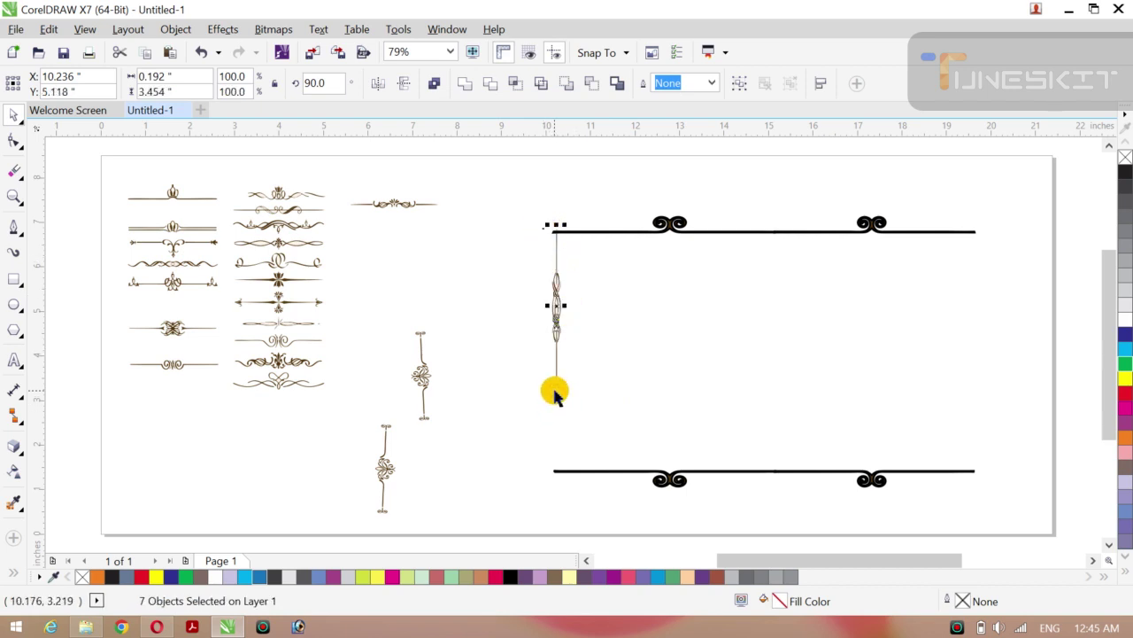
left_click_drag(558, 388, 554, 485)
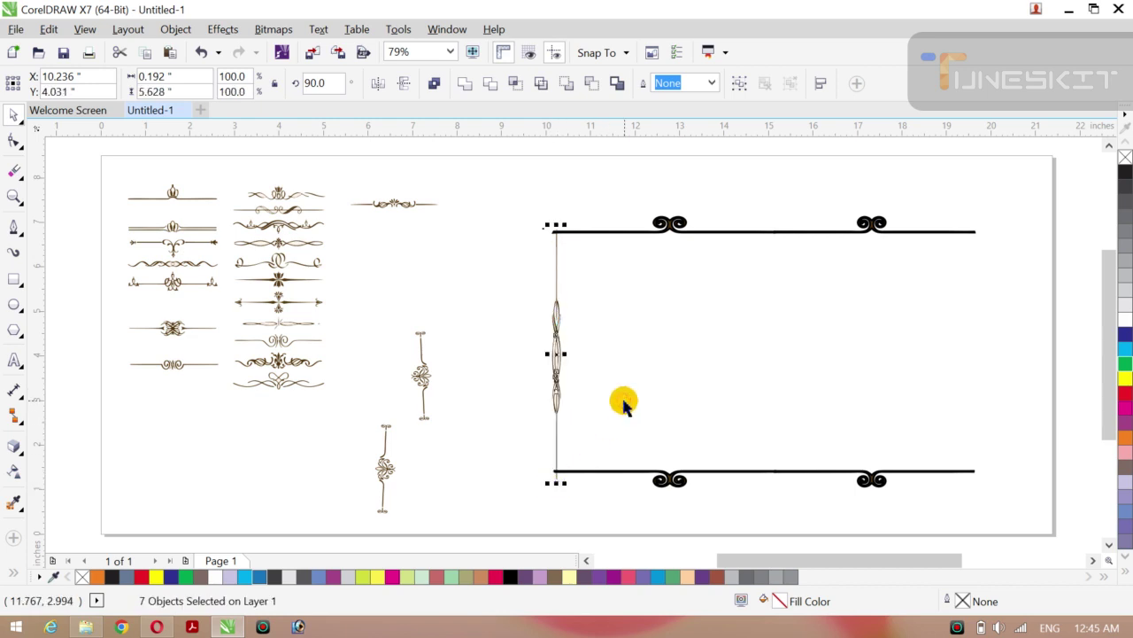
left_click_drag(565, 353, 579, 352)
left_click(507, 375)
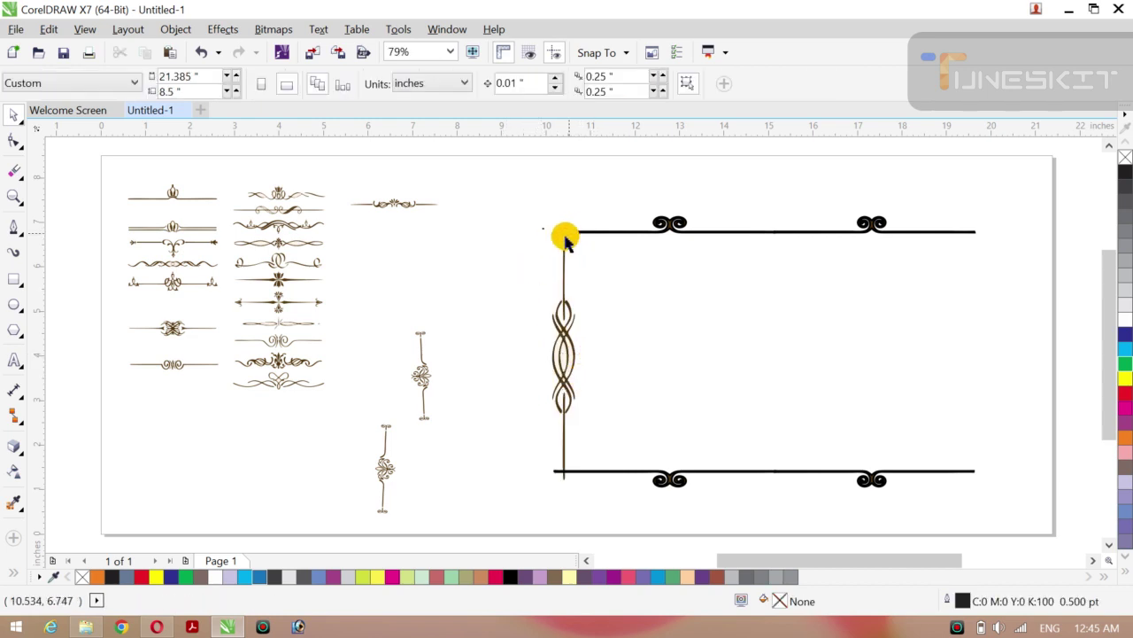
Step: Group the seven parts of the twisted side ornament and nudge the group left to the ends of the borders
left_click_drag(511, 199, 607, 494)
key("ctrl+g")
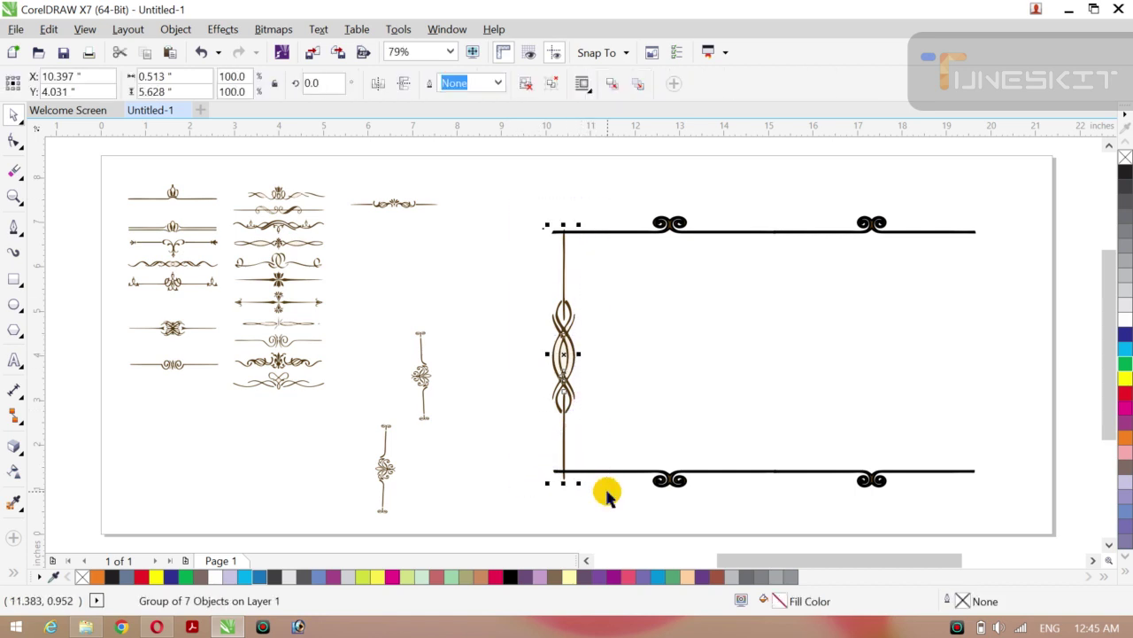
key("Left")
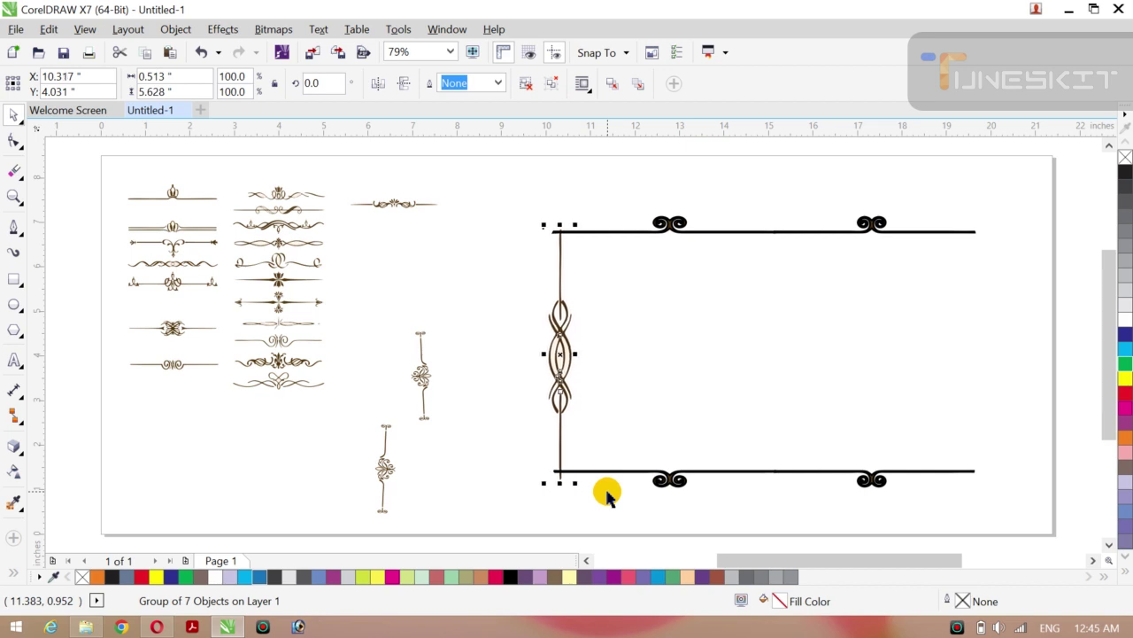
key("ctrl+Left")
key("ctrl+Left")
key("ctrl+Left")
key("Left")
key("Left")
key("Left")
key("Left")
key("Left")
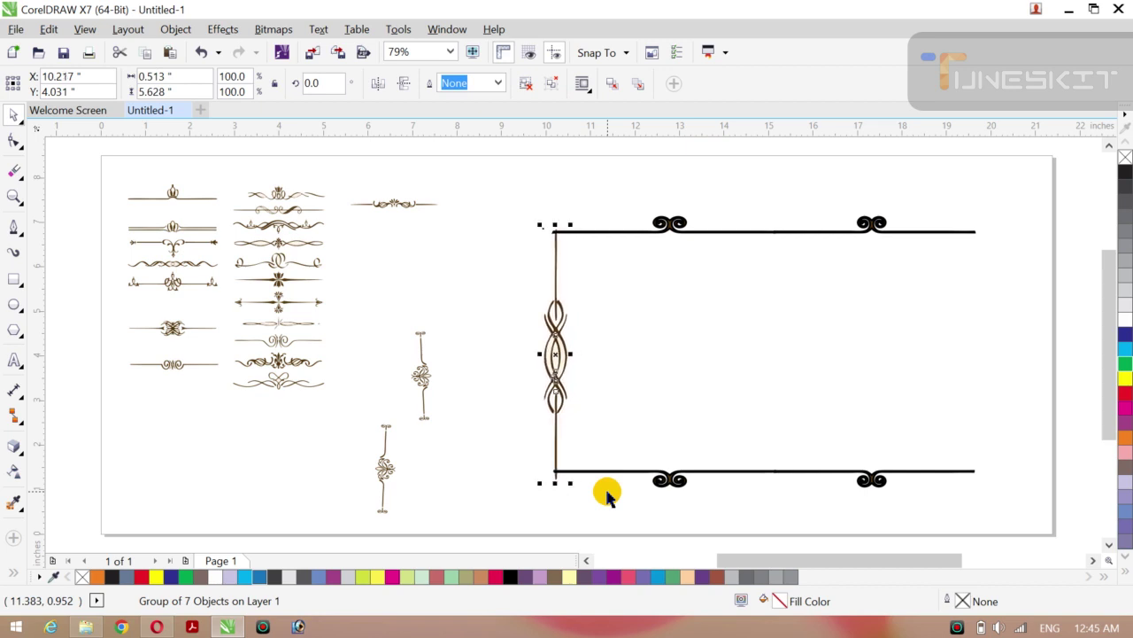
key("Left")
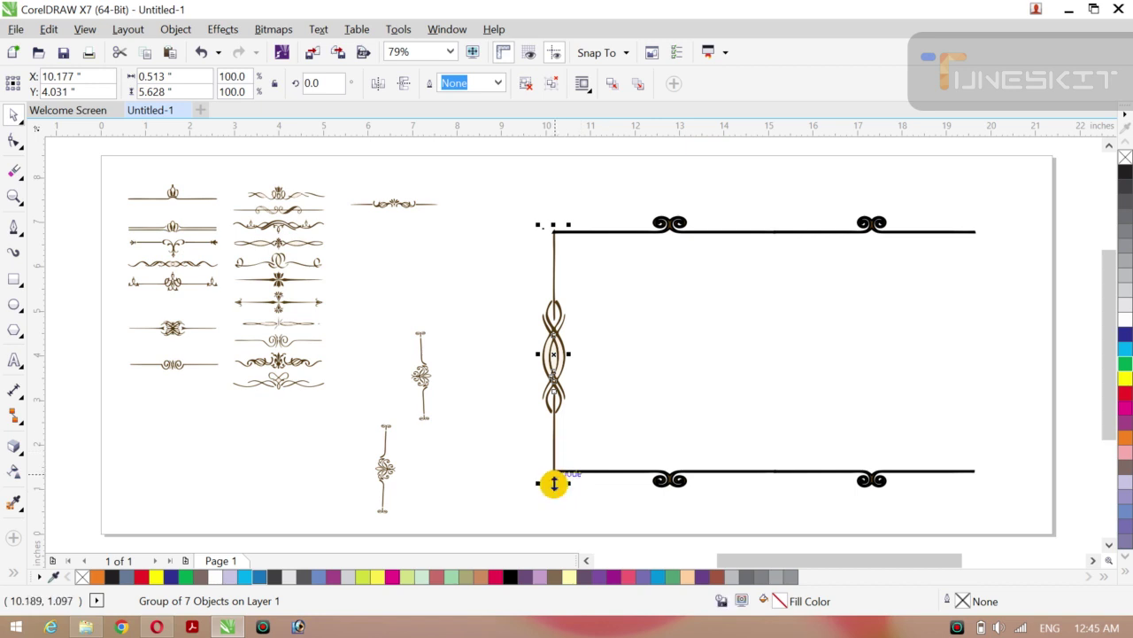
Step: Shorten the side ornament to about 5.35 inches so it meets both borders, and shift it slightly left onto their ends
left_click_drag(554, 483, 551, 473)
left_click(518, 474)
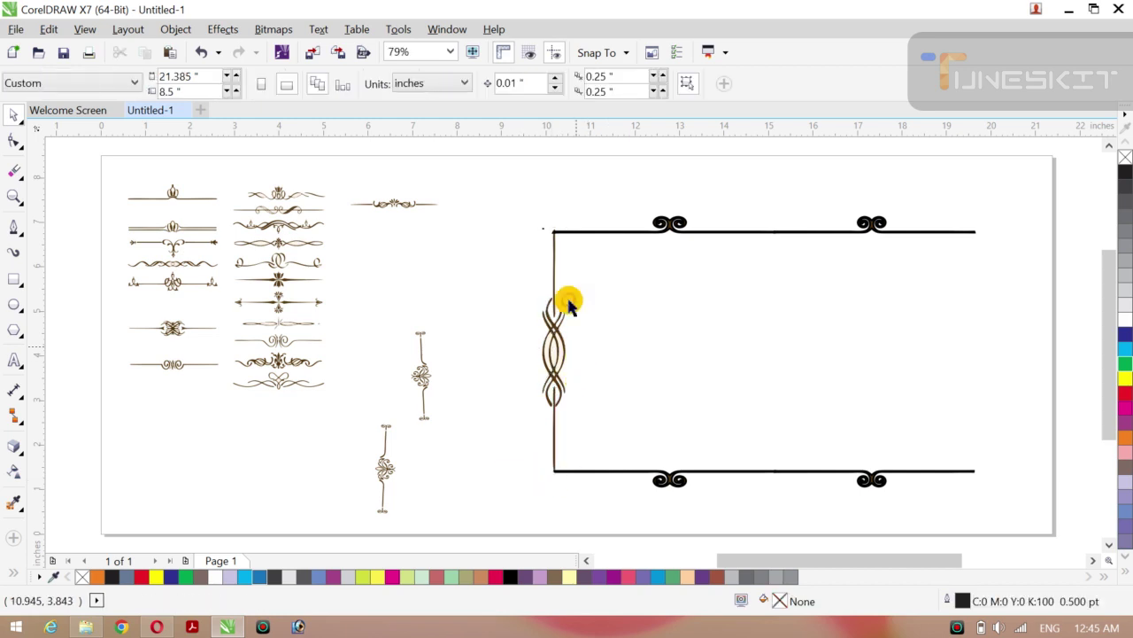
left_click(552, 241)
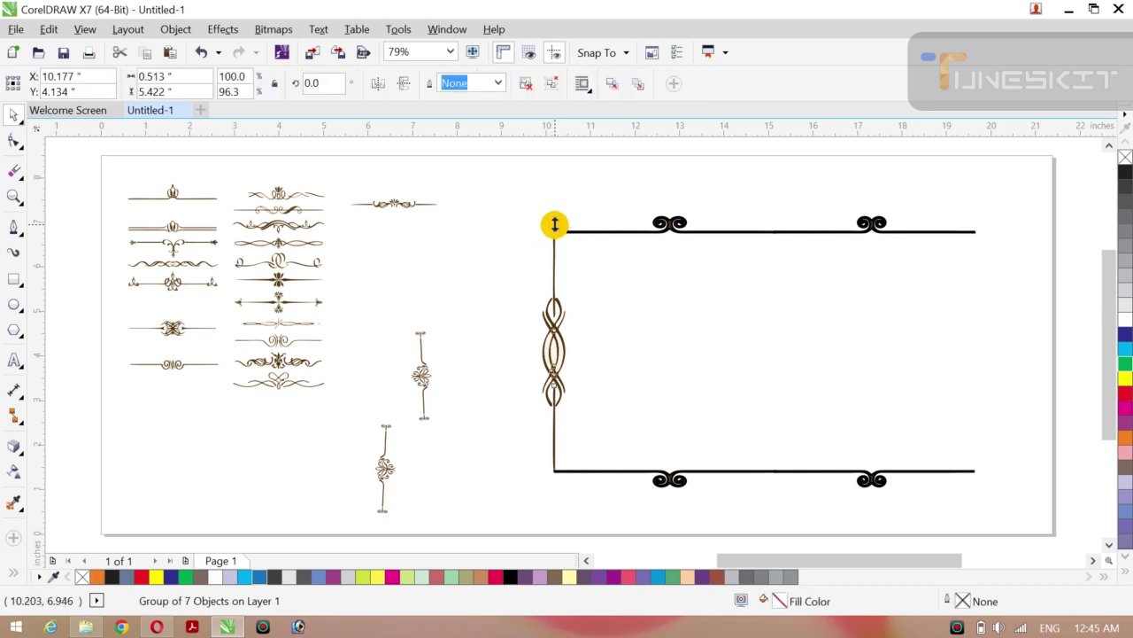
left_click_drag(554, 224, 551, 223)
left_click(509, 246)
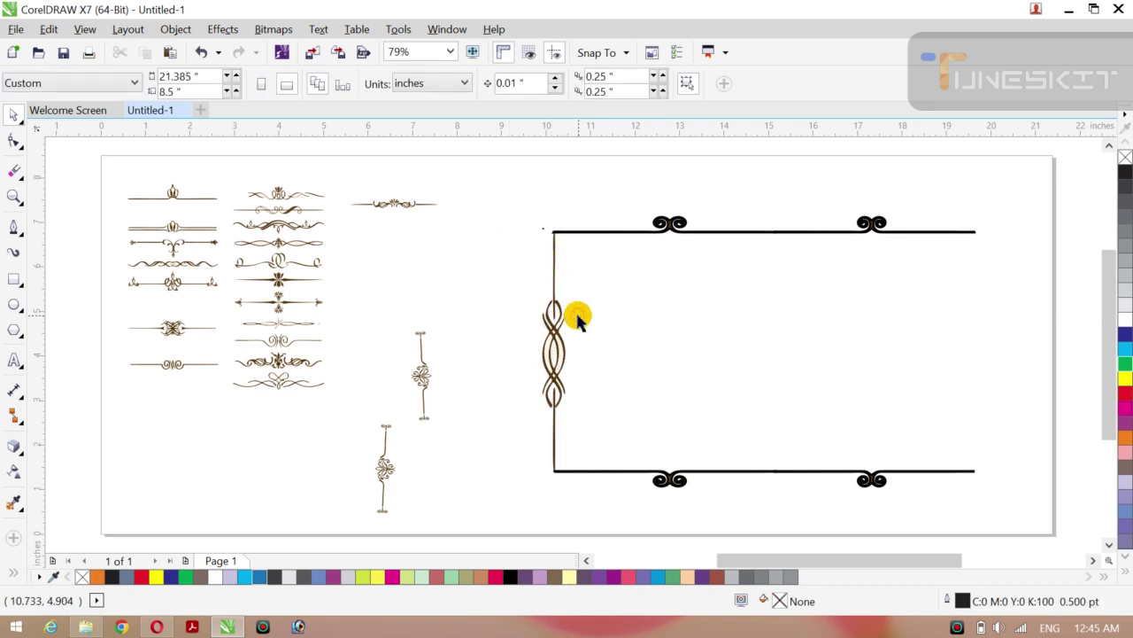
left_click(554, 331)
left_click_drag(554, 331, 552, 331)
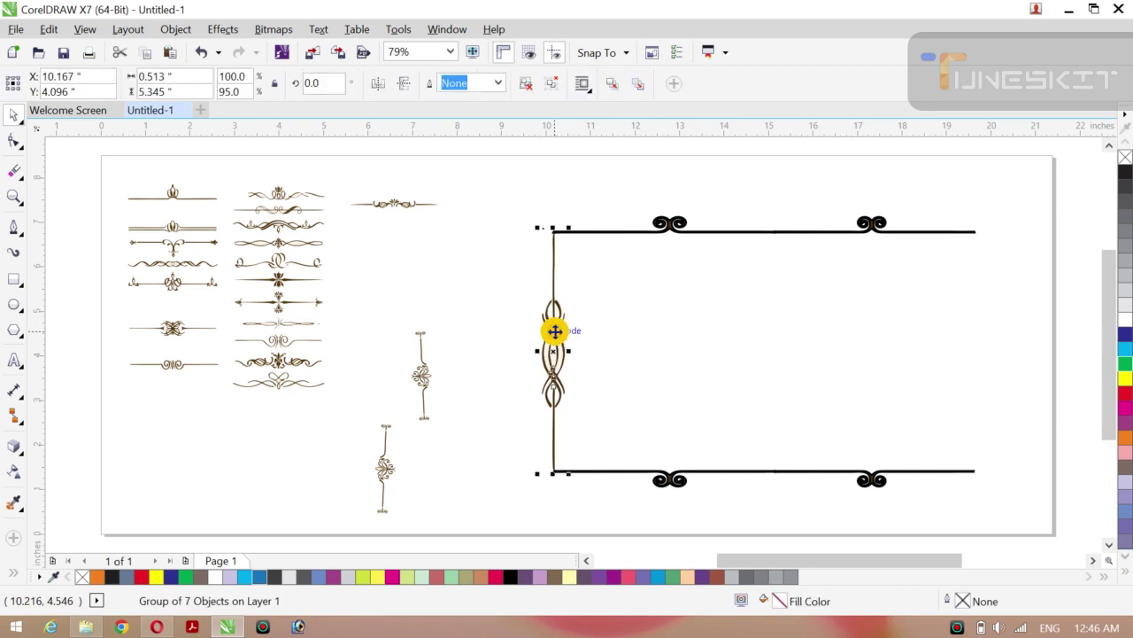
left_click(513, 390)
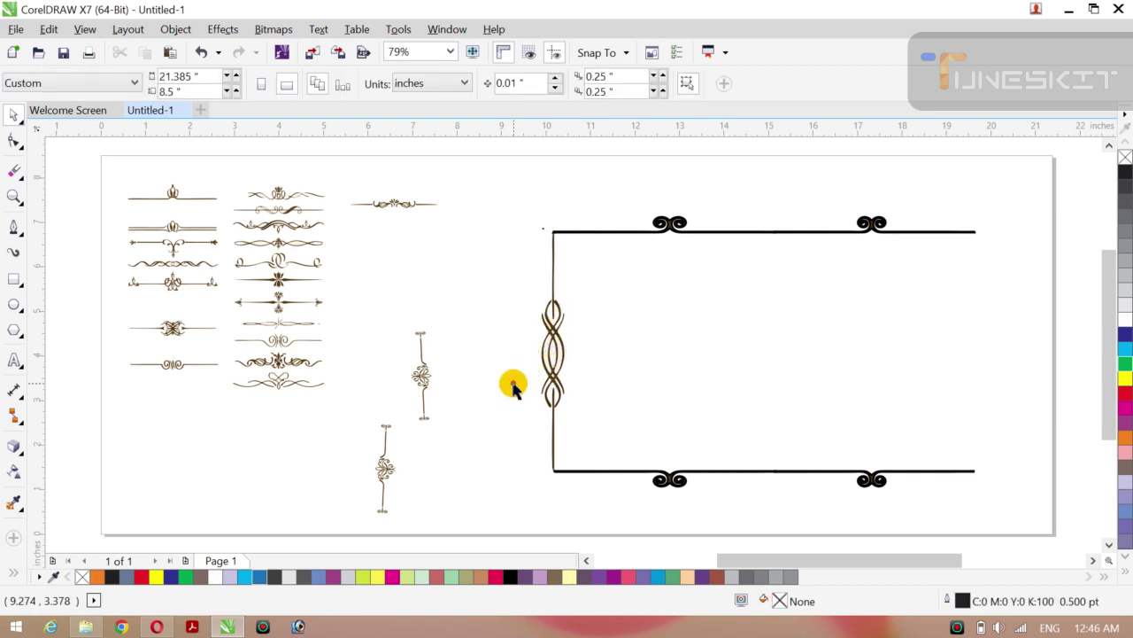
Step: Widen the side ornament to about 0.82 inches and move it left to realign with the border ends
left_click(549, 368)
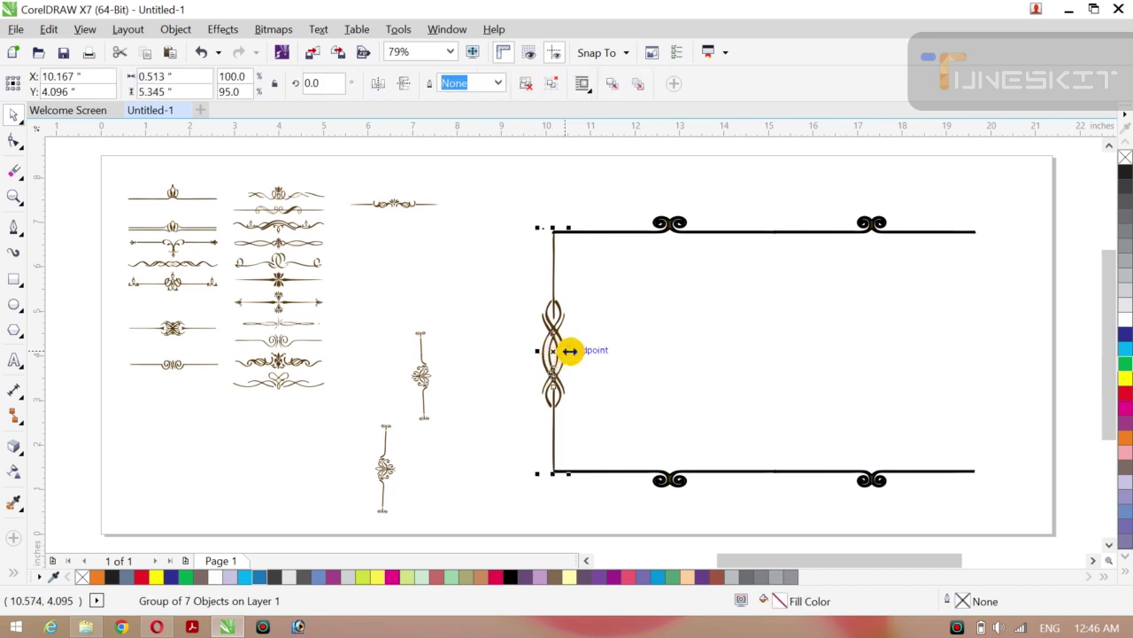
left_click_drag(567, 351, 585, 352)
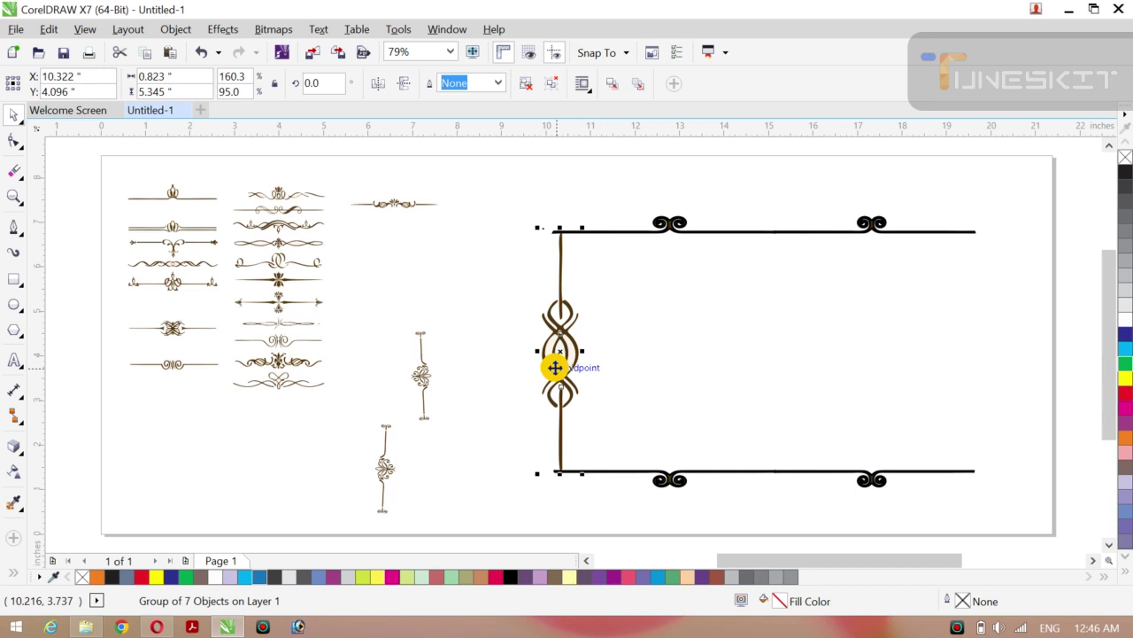
key("Left")
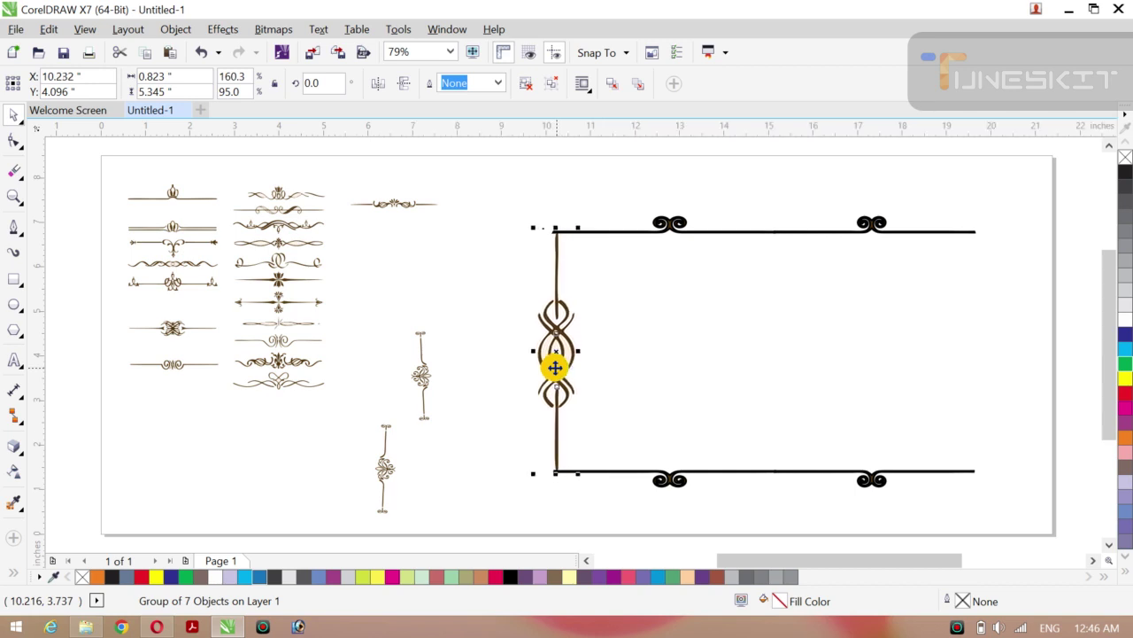
left_click_drag(555, 368, 554, 368)
left_click(493, 404)
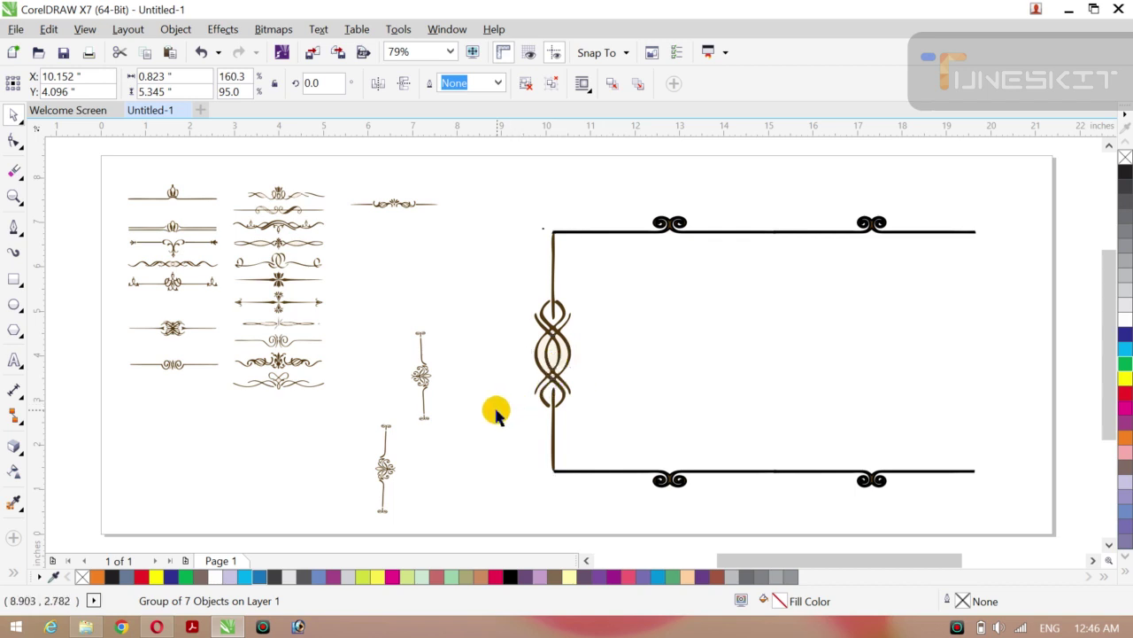
Step: Place a copy of the left side ornament at the right ends of the borders to close the frame
left_click(556, 390)
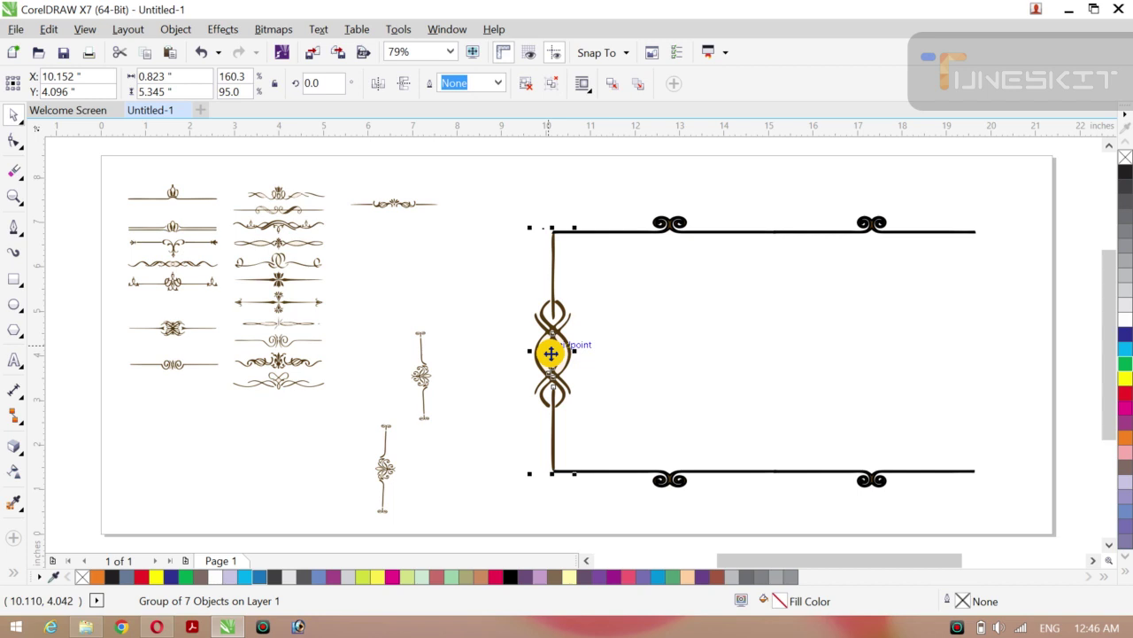
left_click_drag(551, 354, 968, 316)
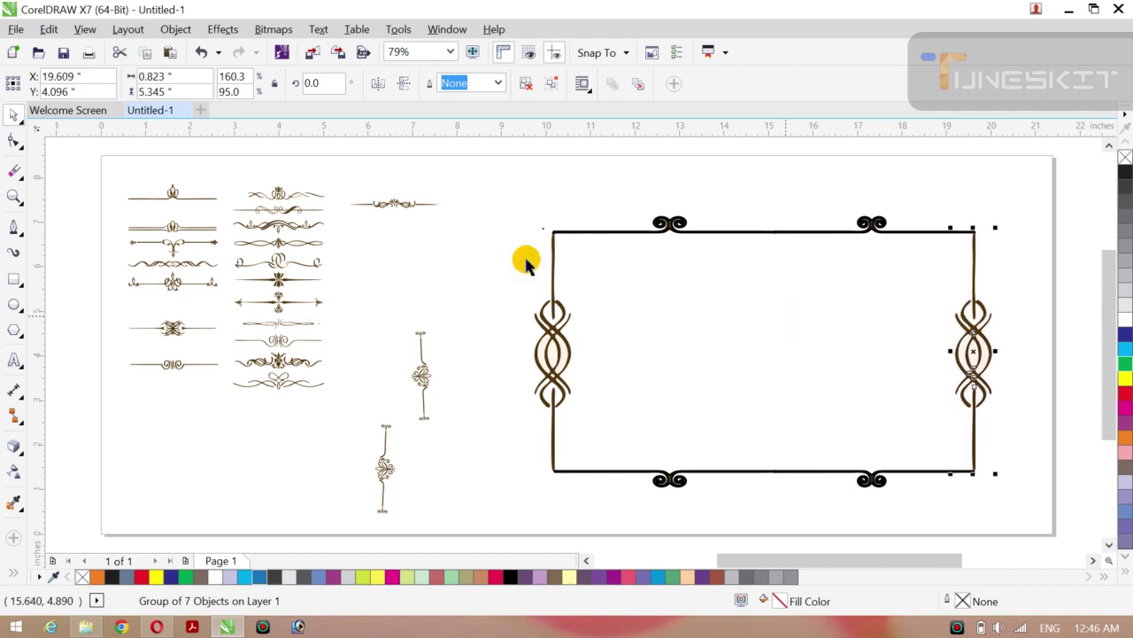
Step: Delete the end caps of the upper loose vertical ornament, and delete the entire lower loose vertical ornament
left_click(465, 256)
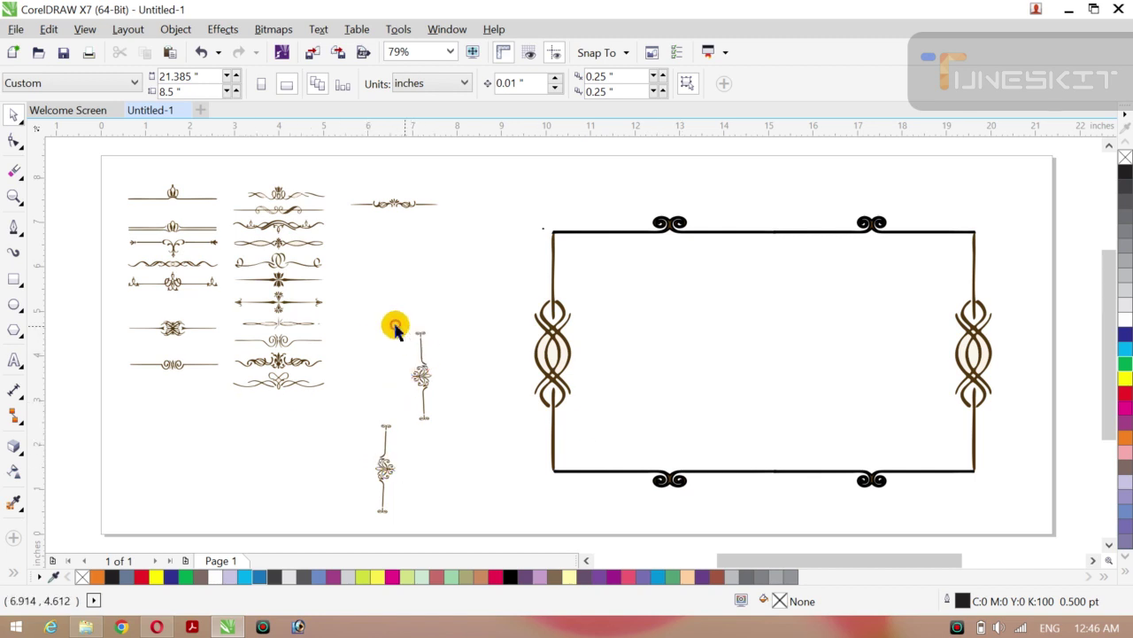
left_click_drag(394, 329, 447, 348)
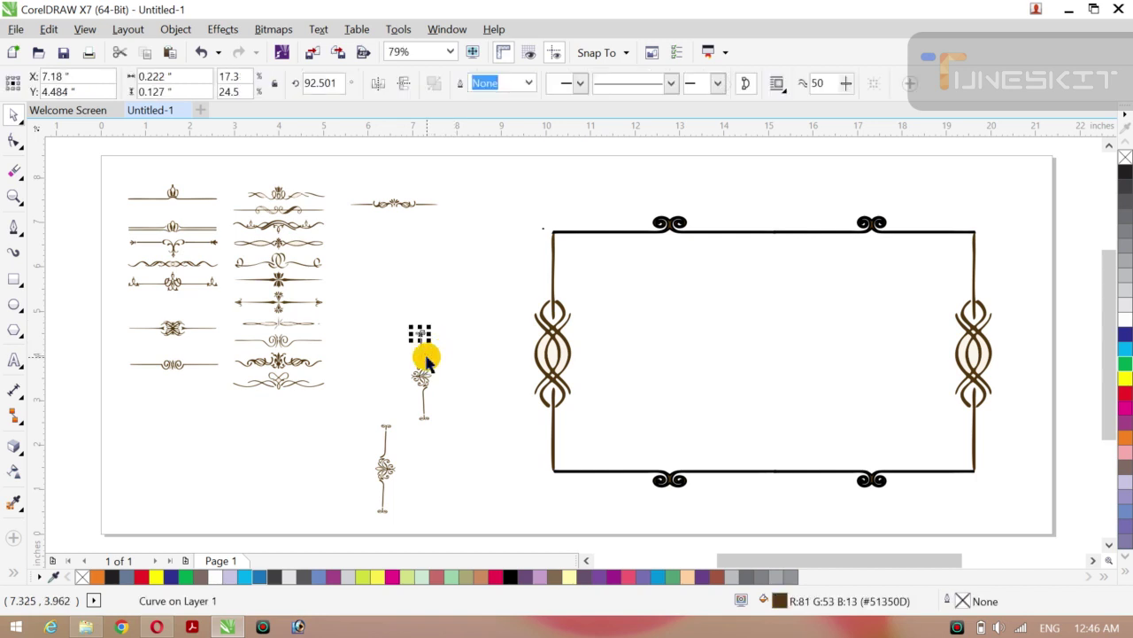
left_click(425, 358)
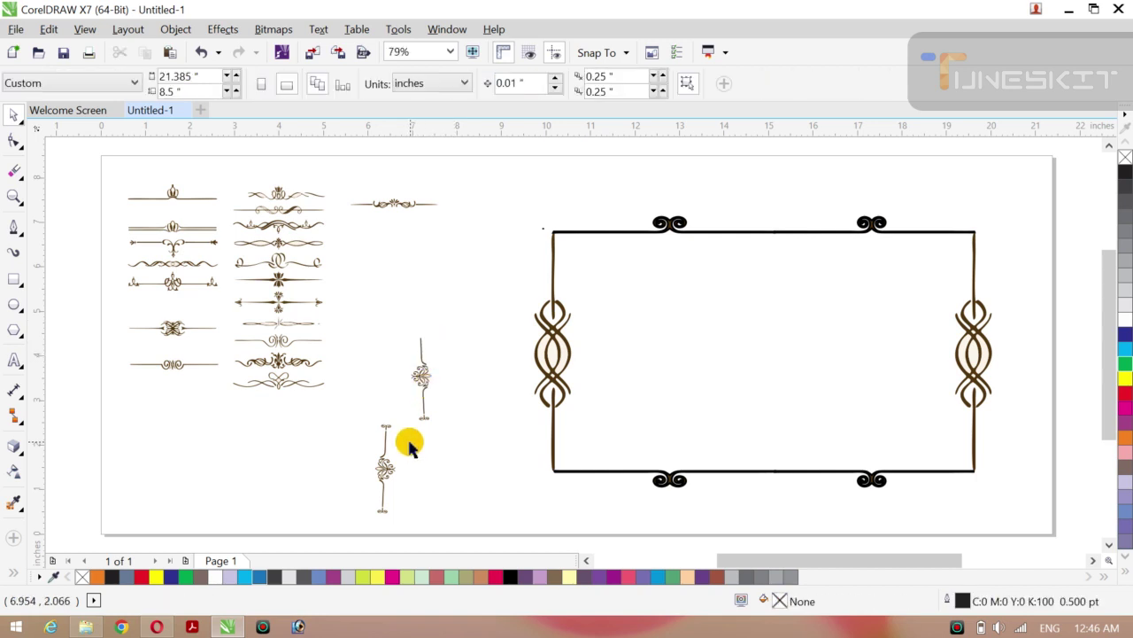
left_click_drag(403, 450, 445, 412)
left_click(445, 410)
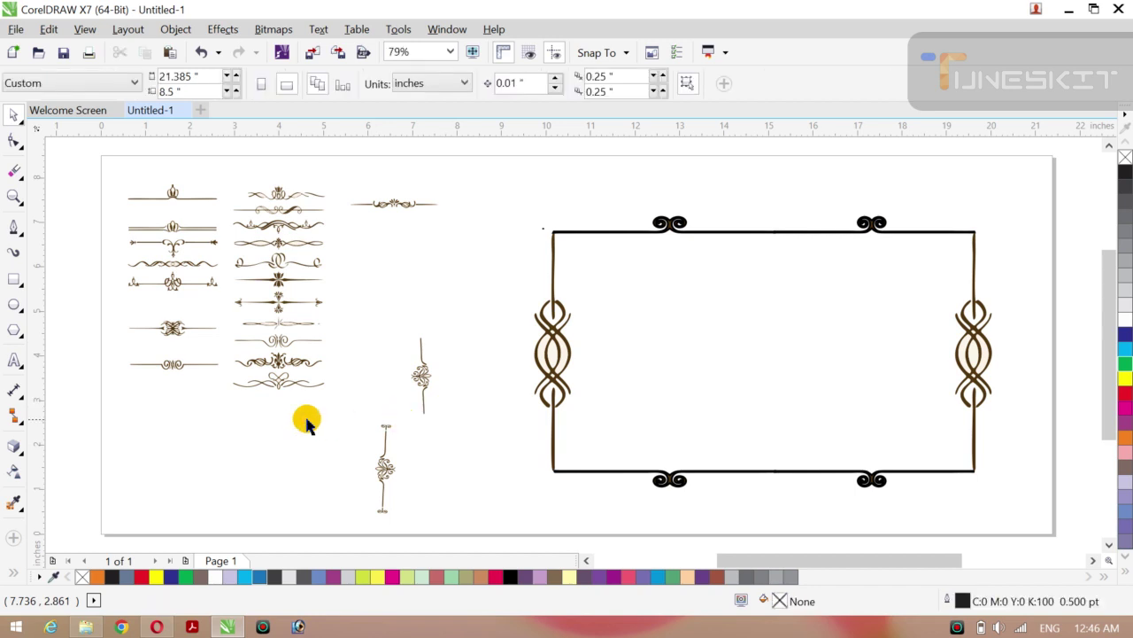
left_click_drag(336, 411, 404, 519)
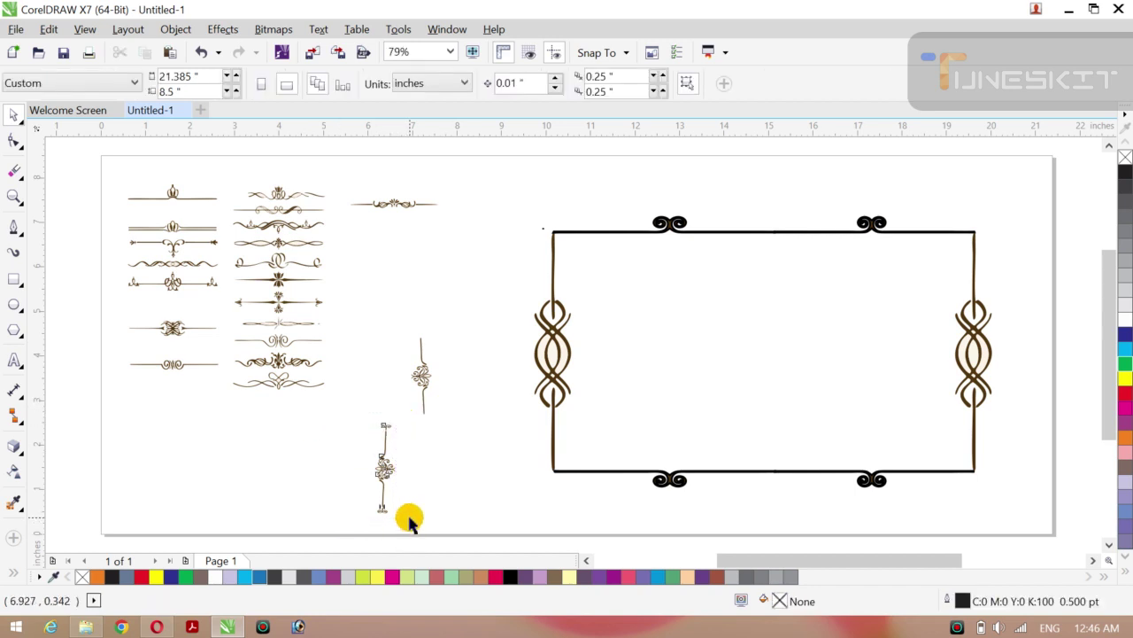
key("Delete")
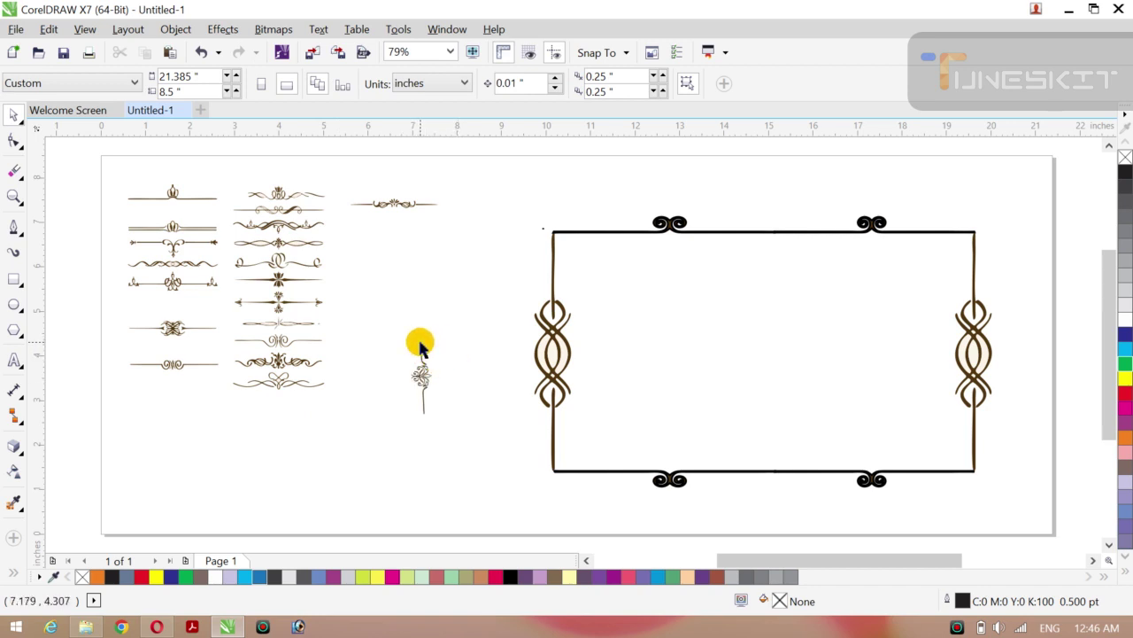
Step: Try removing the two straight stems from the remaining loose vertical ornament, and undo both deletions
left_click(419, 347)
key("Escape")
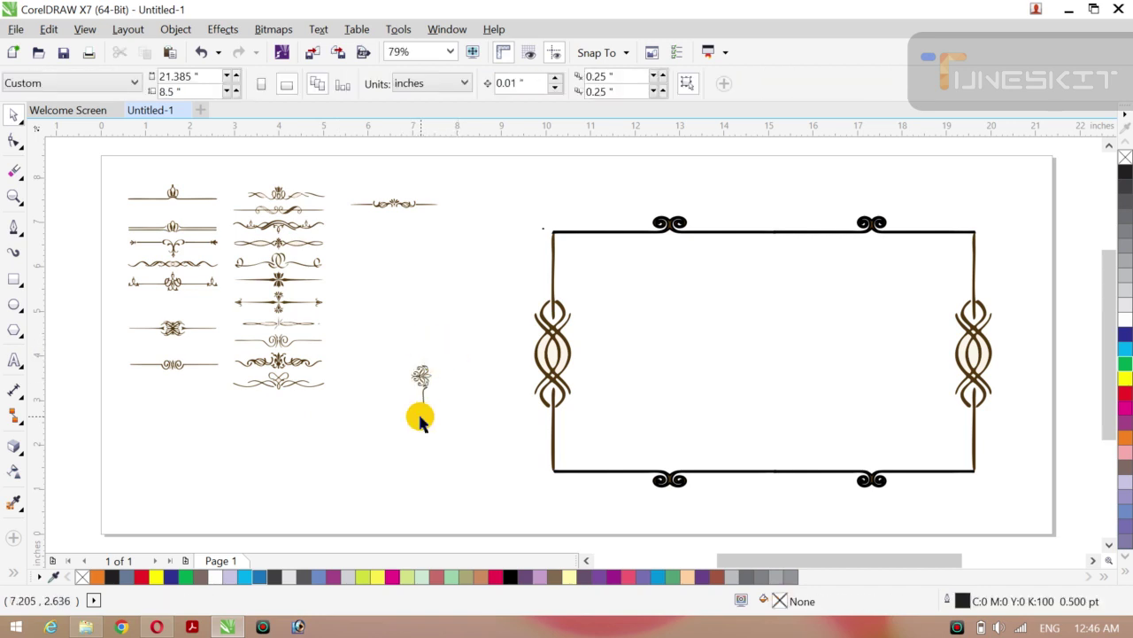
left_click(422, 413)
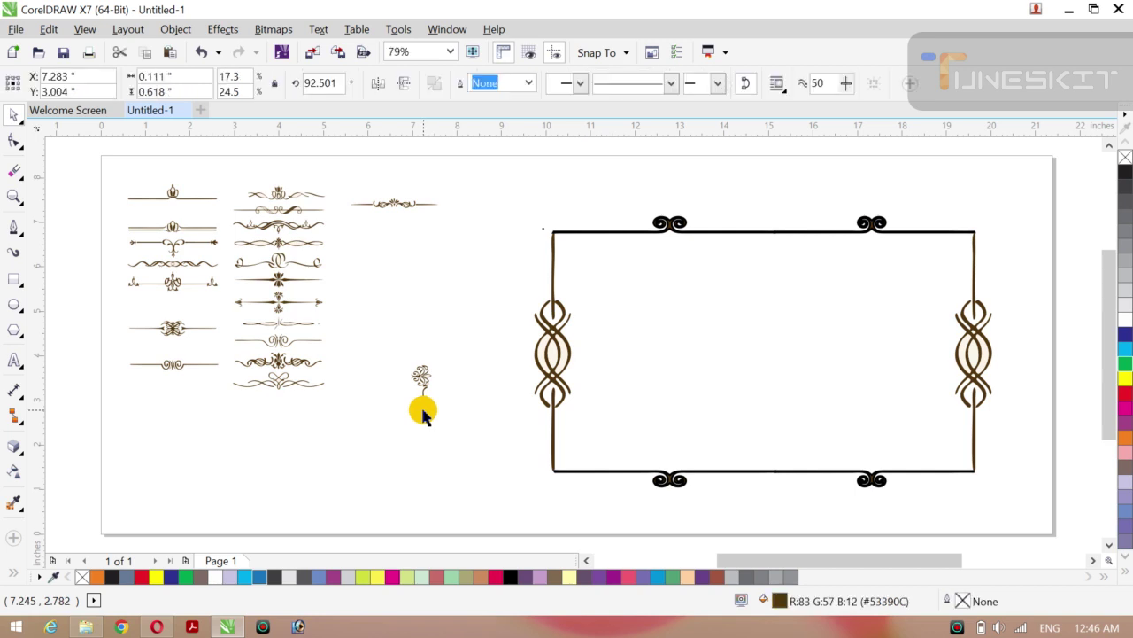
key("Escape")
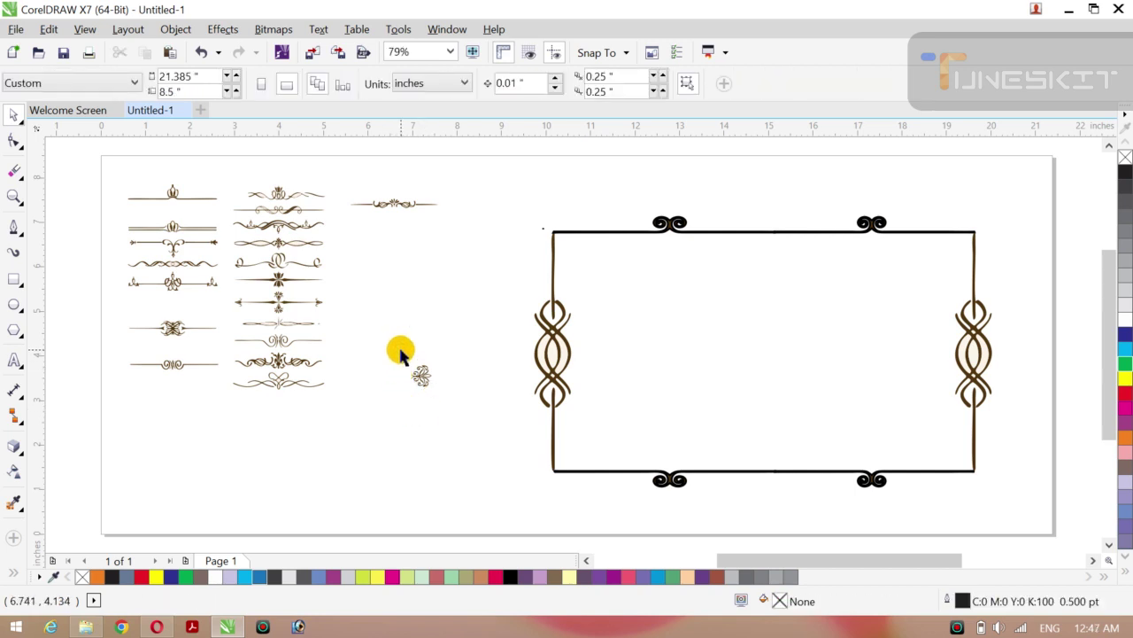
left_click(405, 377)
key("ctrl+z")
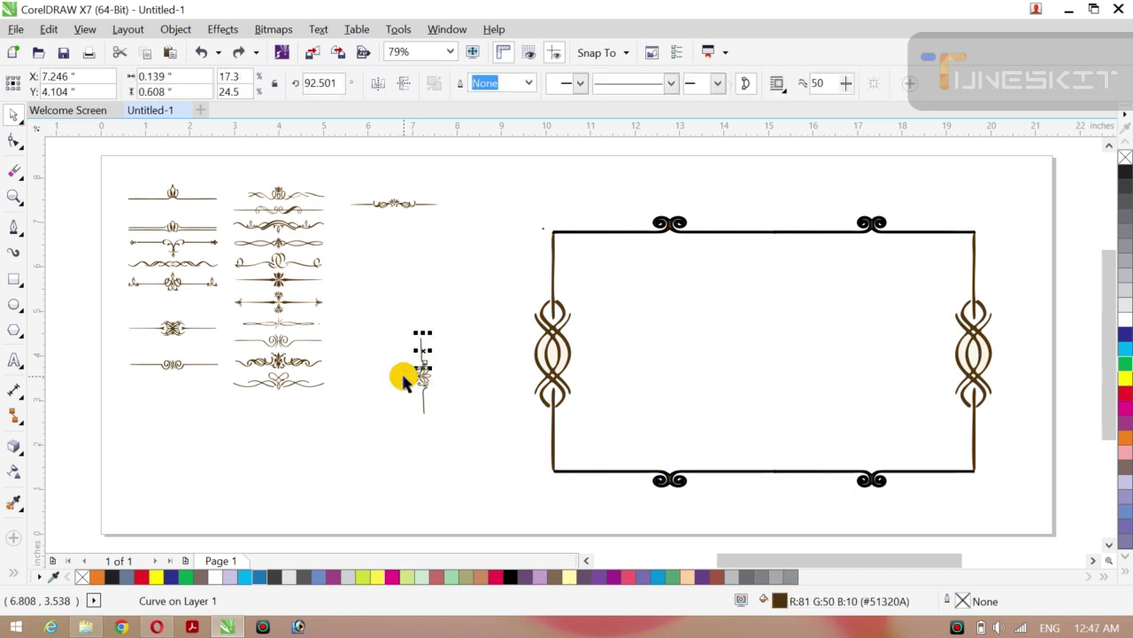
Step: Group the 11 parts of the loose vertical ornament and rotate the group to about 268° so it lies horizontally
left_click(426, 351)
left_click_drag(387, 321, 463, 443)
key("ctrl+g")
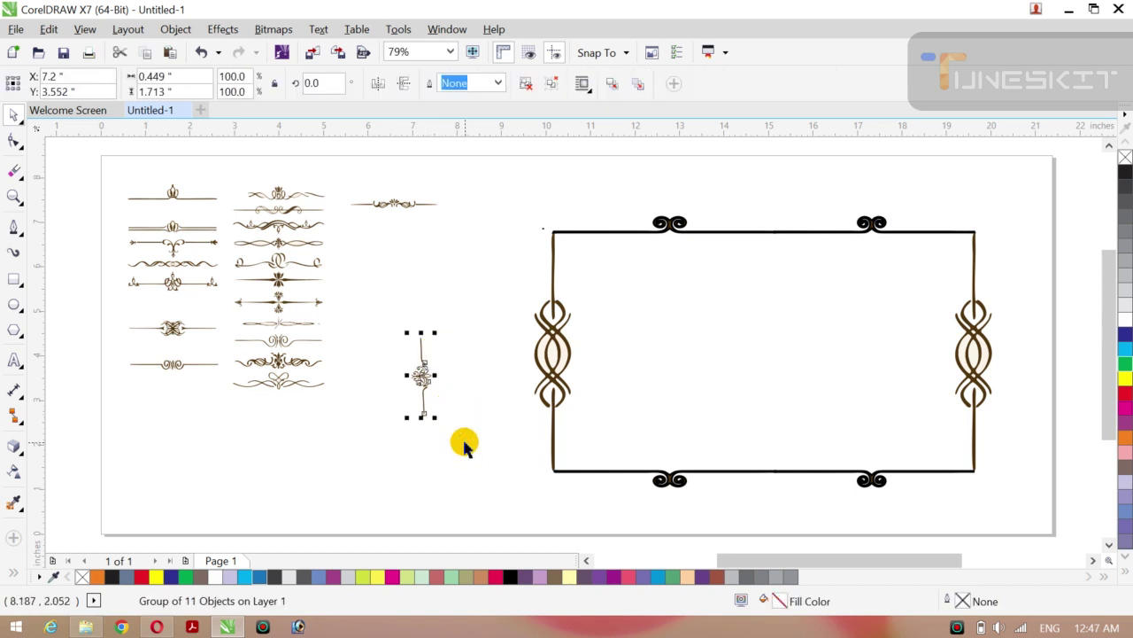
left_click(416, 378)
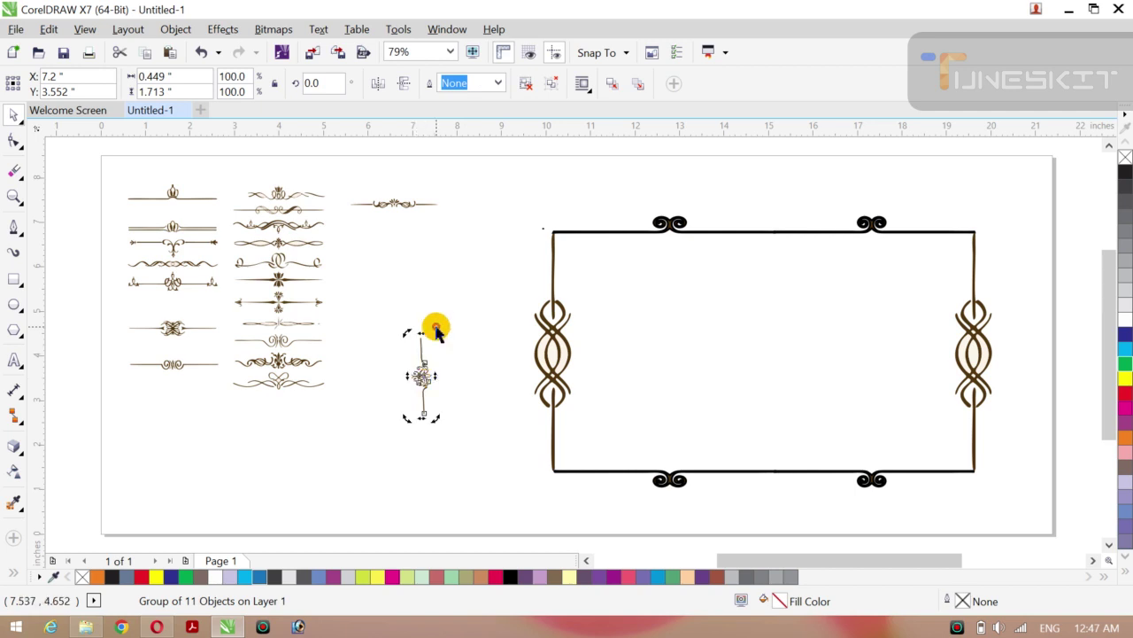
left_click_drag(435, 330, 482, 397)
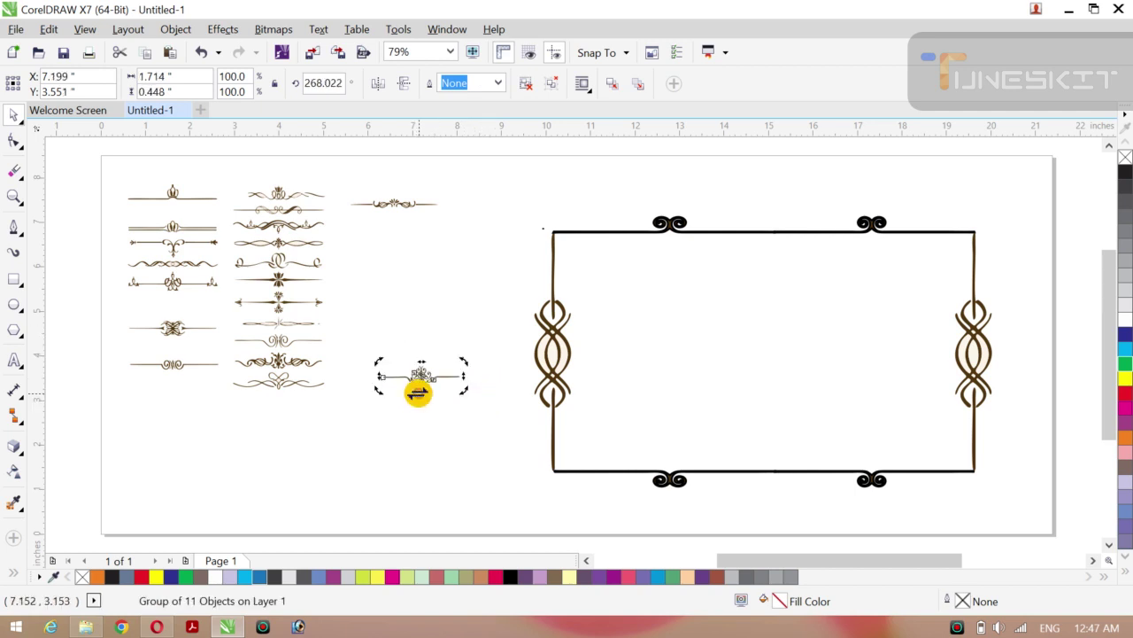
left_click(436, 329)
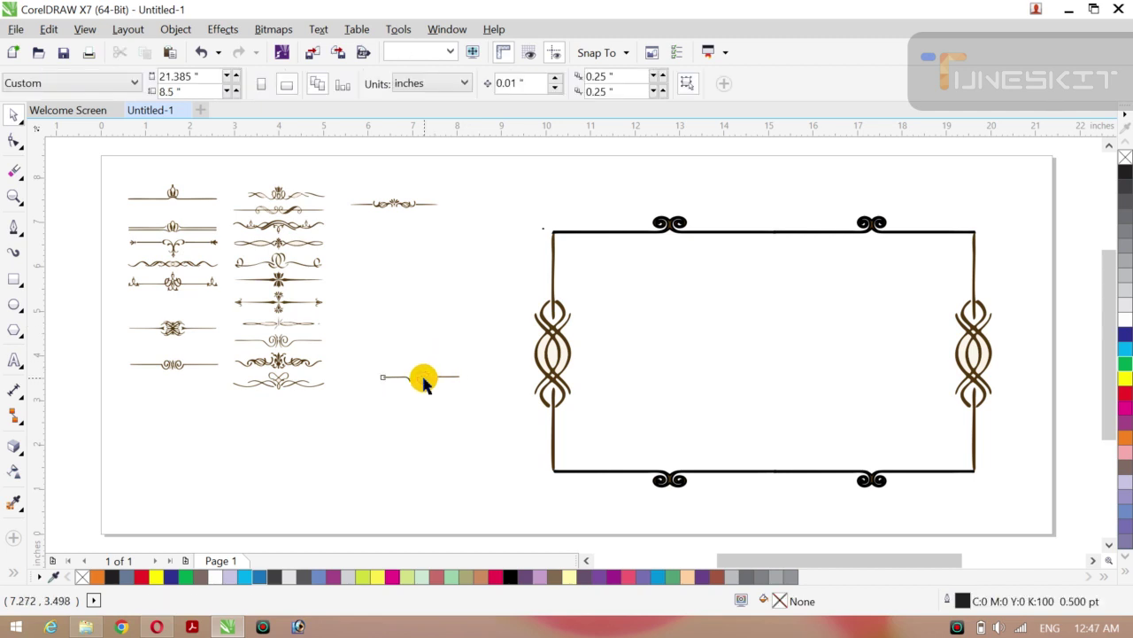
Step: Place the horizontal ornament on the middle of the top border between the scrolls, and stretch it to about 2.90 by 0.57 inches
left_click(418, 381)
left_click_drag(419, 380, 775, 217)
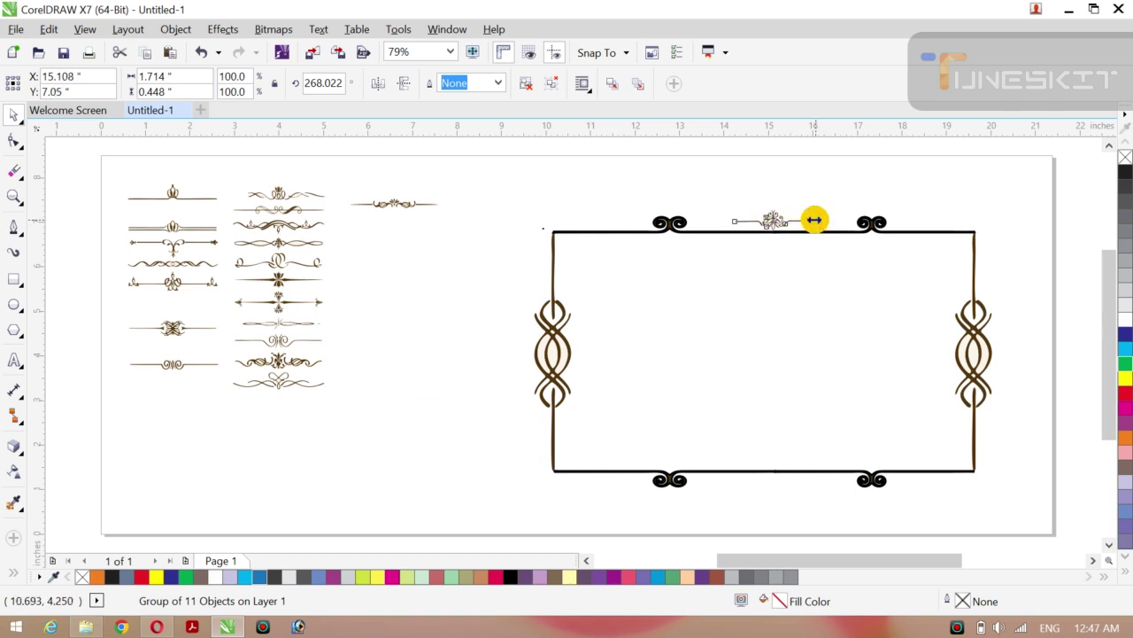
left_click_drag(814, 219, 838, 221)
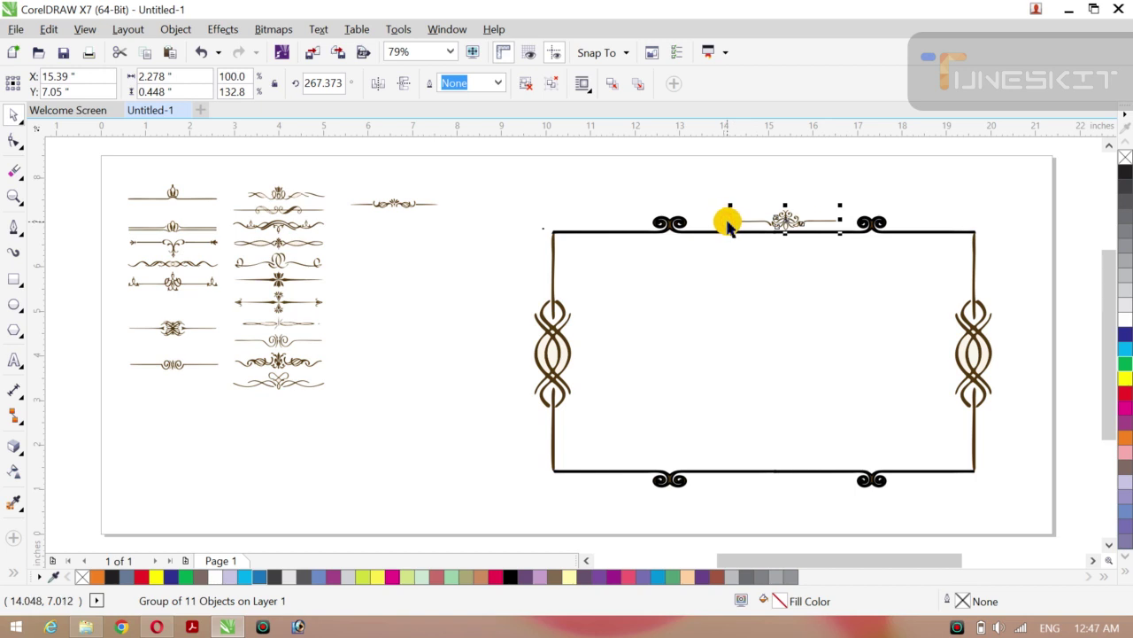
left_click_drag(731, 221, 703, 221)
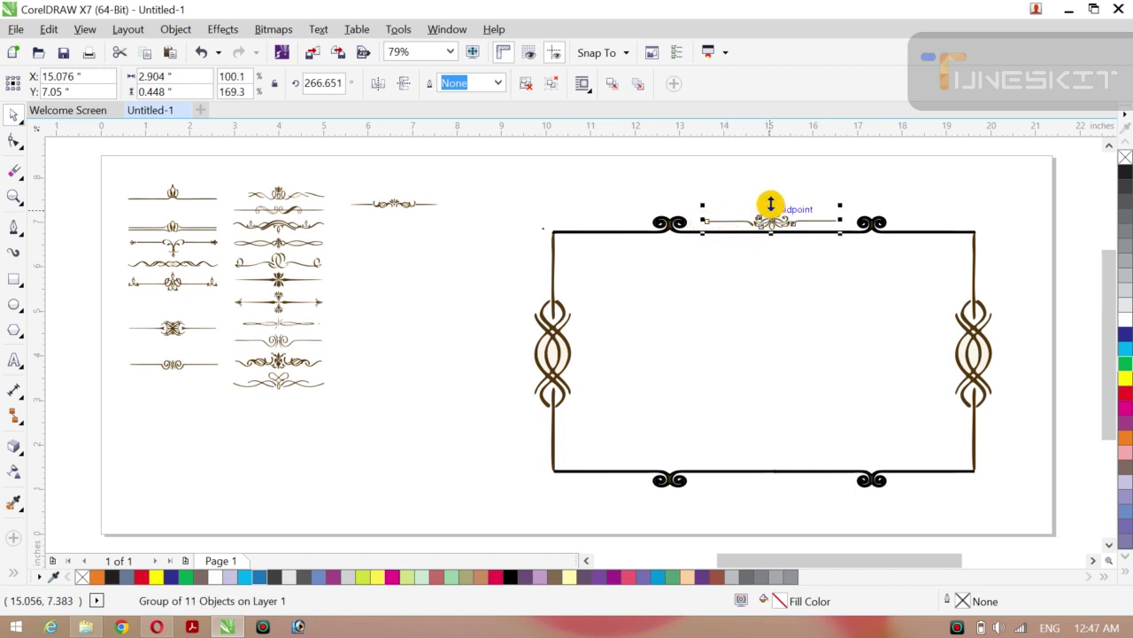
left_click_drag(770, 205, 770, 189)
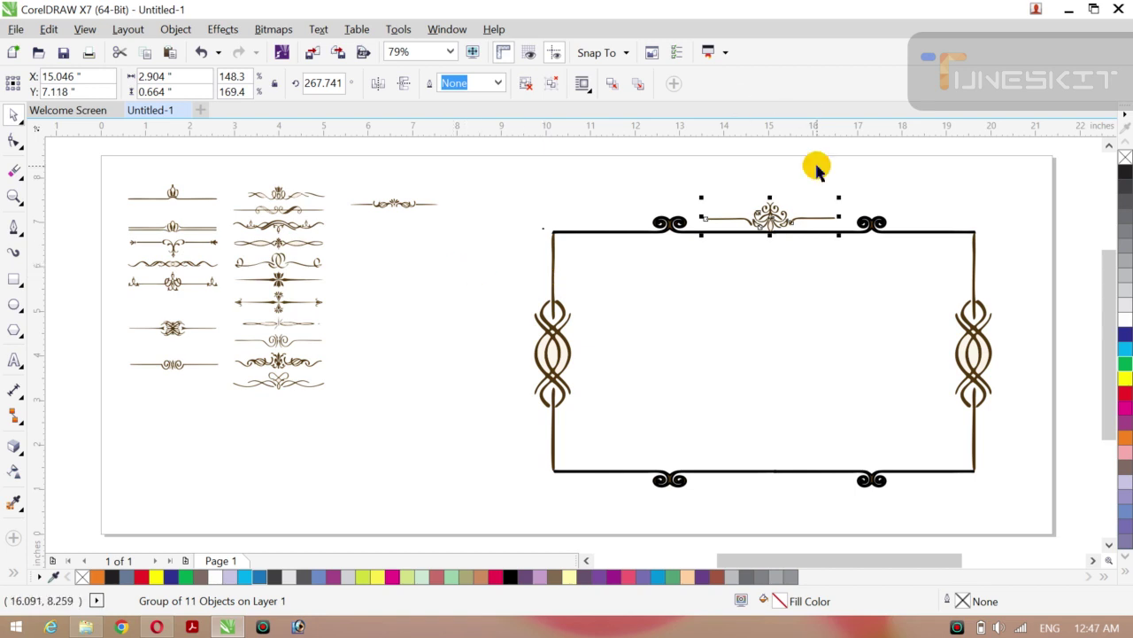
left_click_drag(769, 197, 766, 198)
left_click(621, 194)
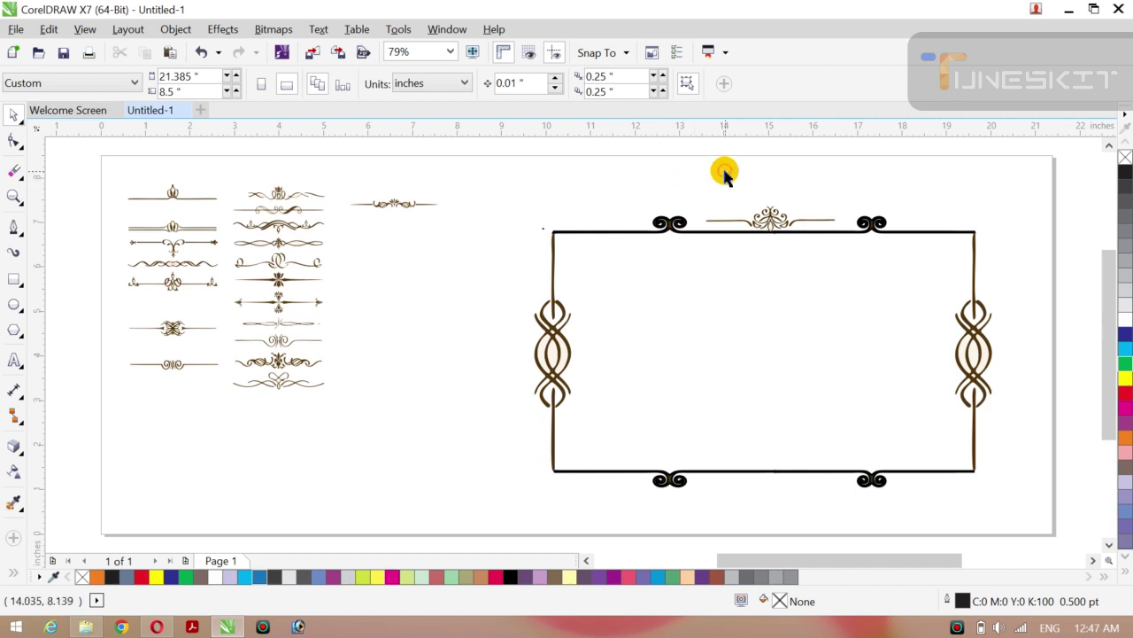
Step: Try moving the top centre ornament down to the bottom border, and undo the move
left_click_drag(678, 181, 842, 239)
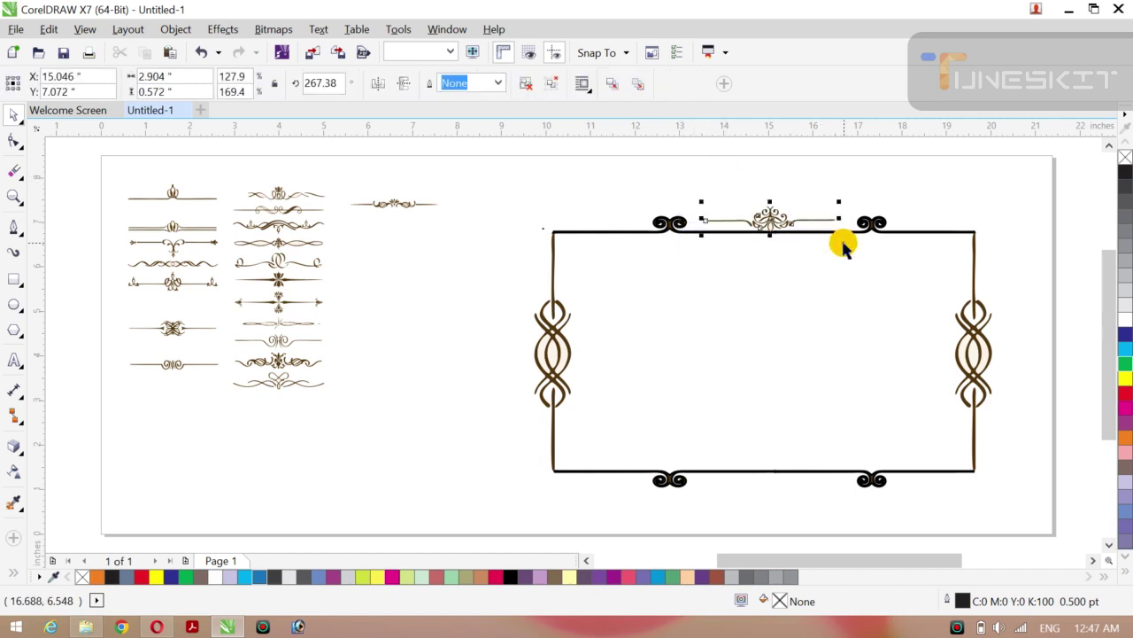
left_click_drag(766, 221, 785, 485)
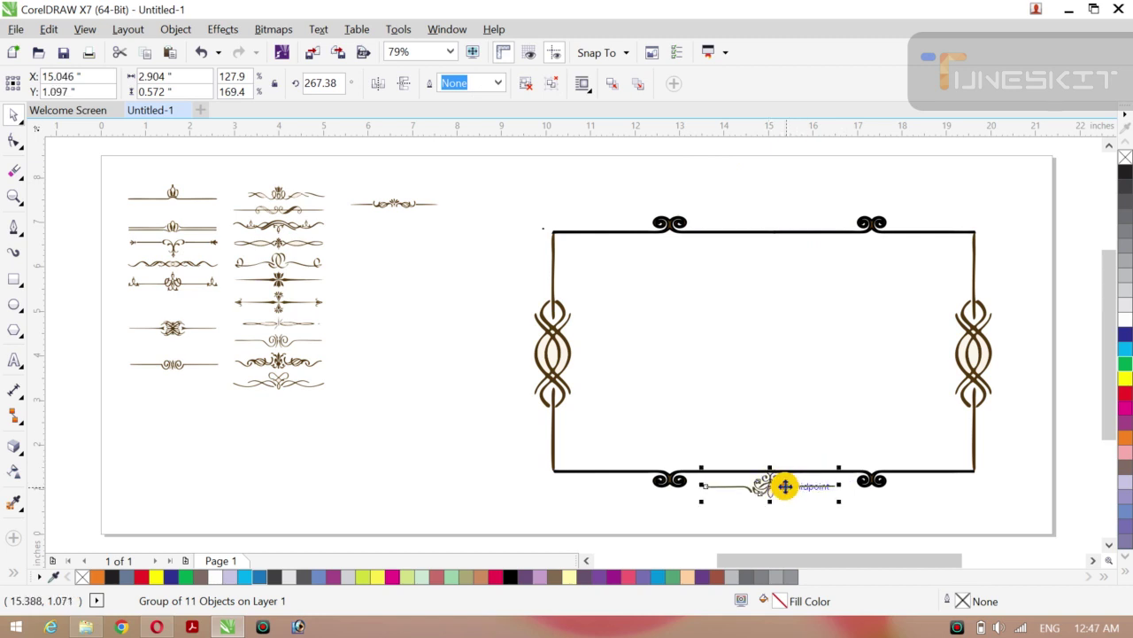
key("ctrl+z")
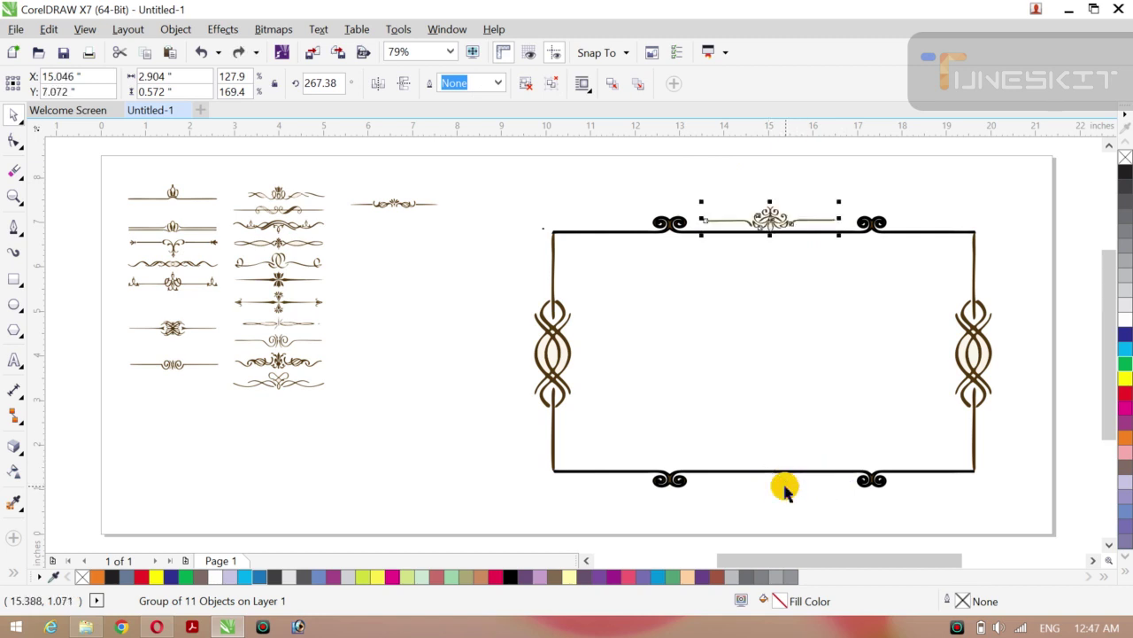
Step: Copy the top centre ornament to the middle of the bottom border, flip it vertically and set it just below the border
left_click_drag(769, 218, 763, 481)
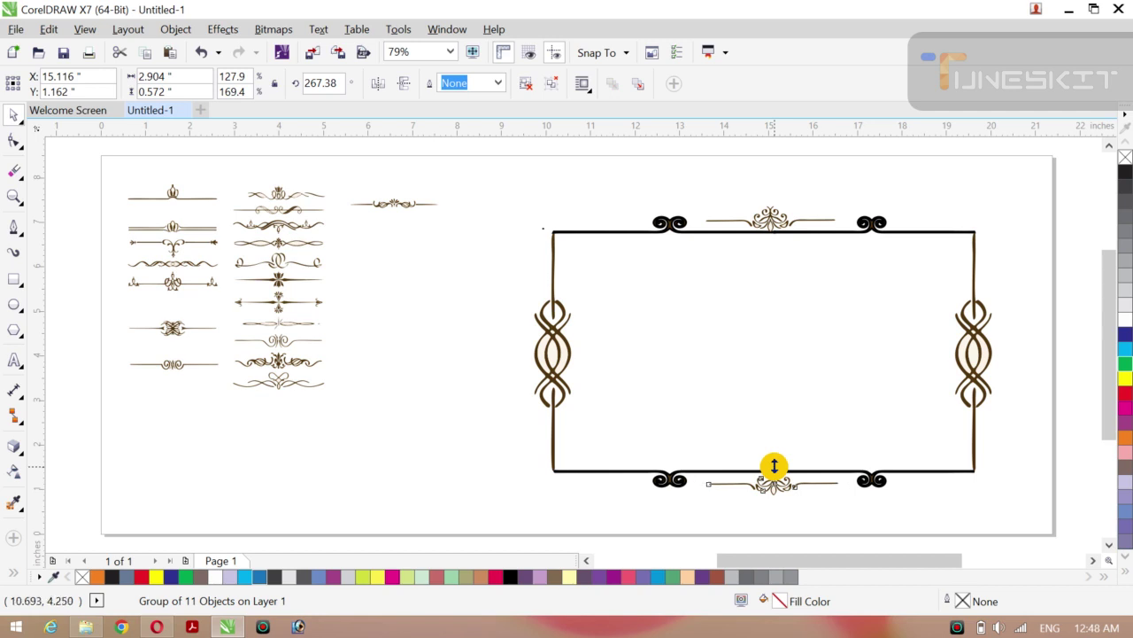
mouse_move(774, 466)
left_mouse_down()
mouse_move(772, 523)
mouse_move(759, 488)
mouse_move(771, 473)
mouse_move(778, 483)
left_mouse_up()
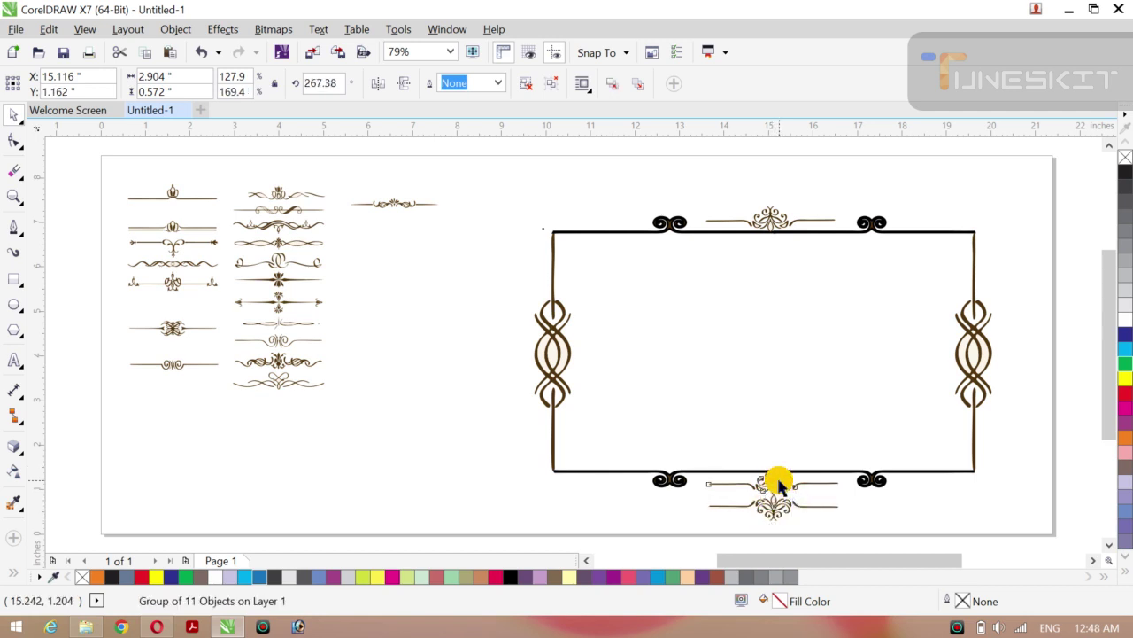
key("Escape")
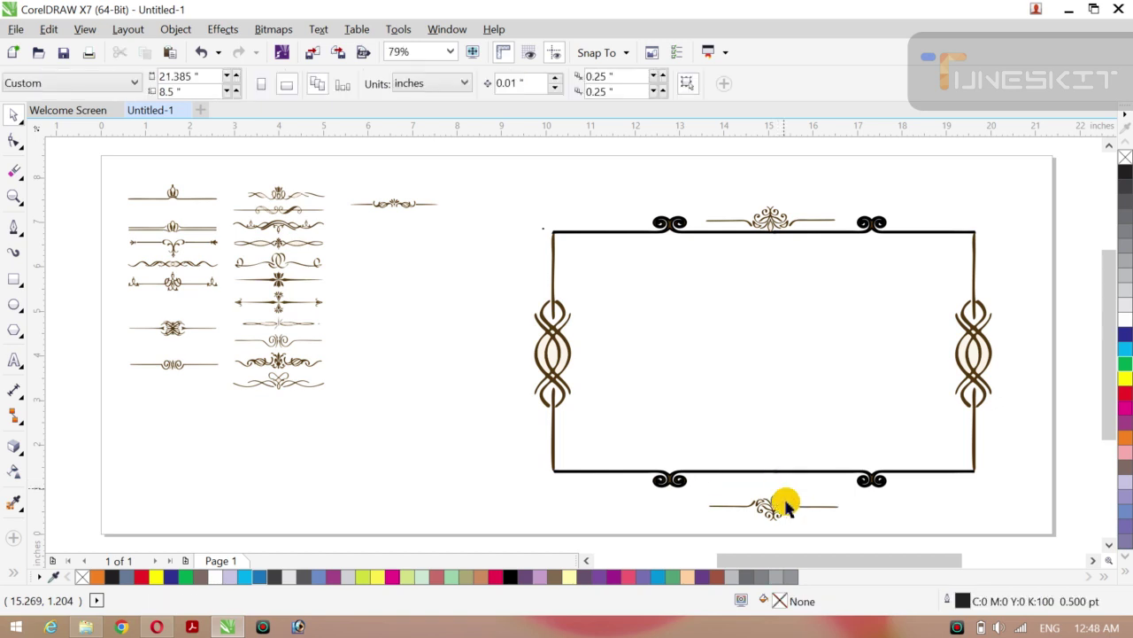
left_click(778, 511)
left_click_drag(779, 510, 780, 511)
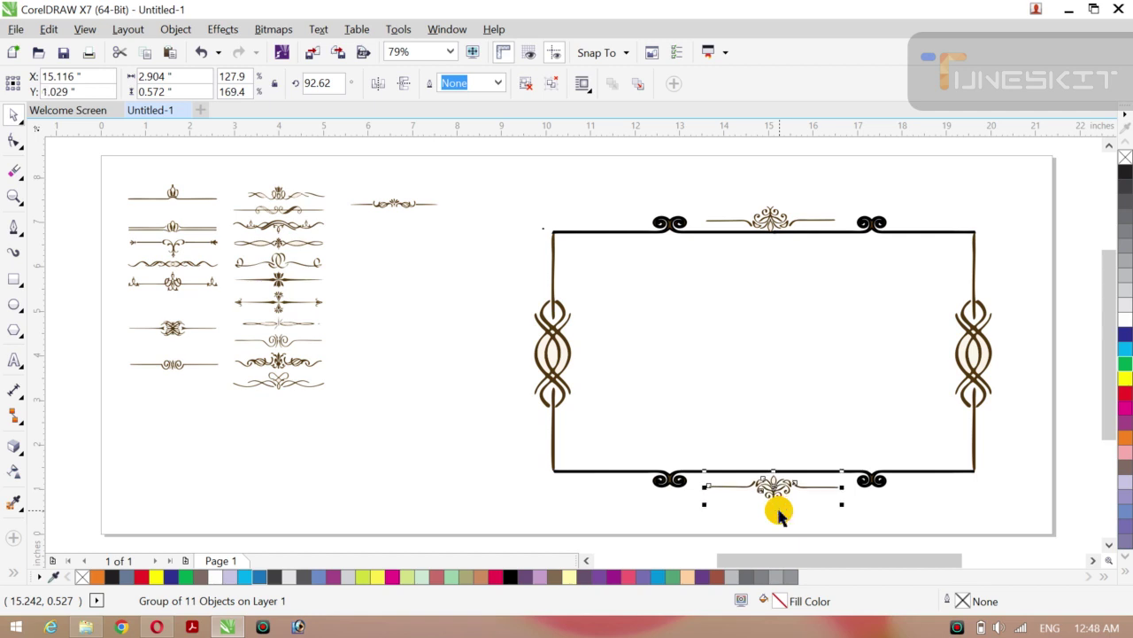
left_click(372, 405)
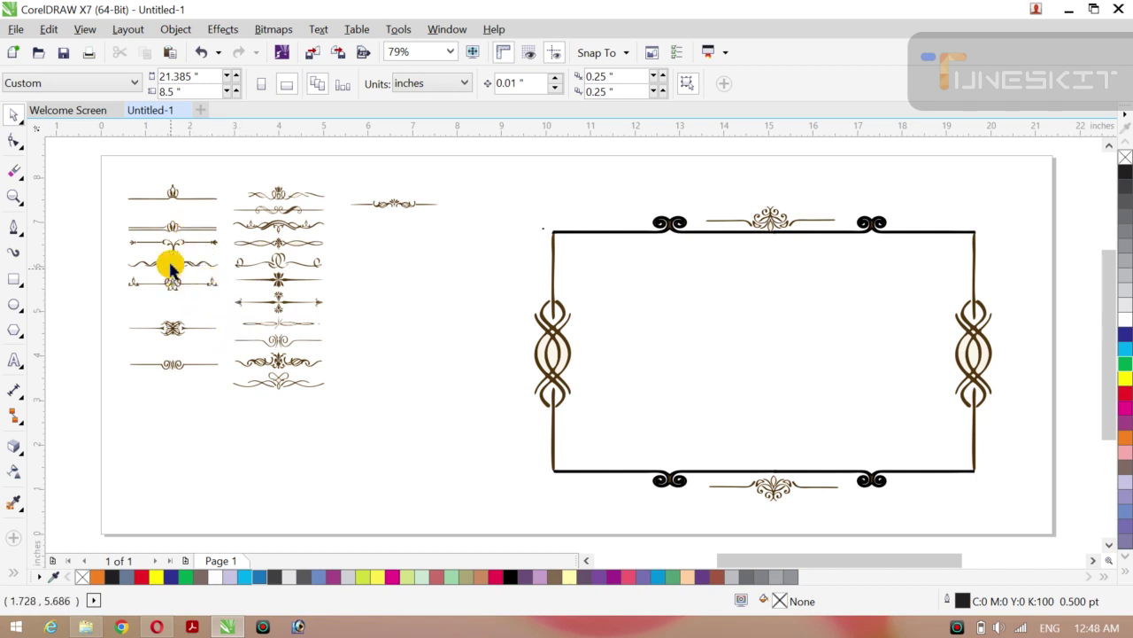
Step: Group the eight parts of the double-line divider from the first column and position it just inside the frame's top-right corner
left_click(186, 231)
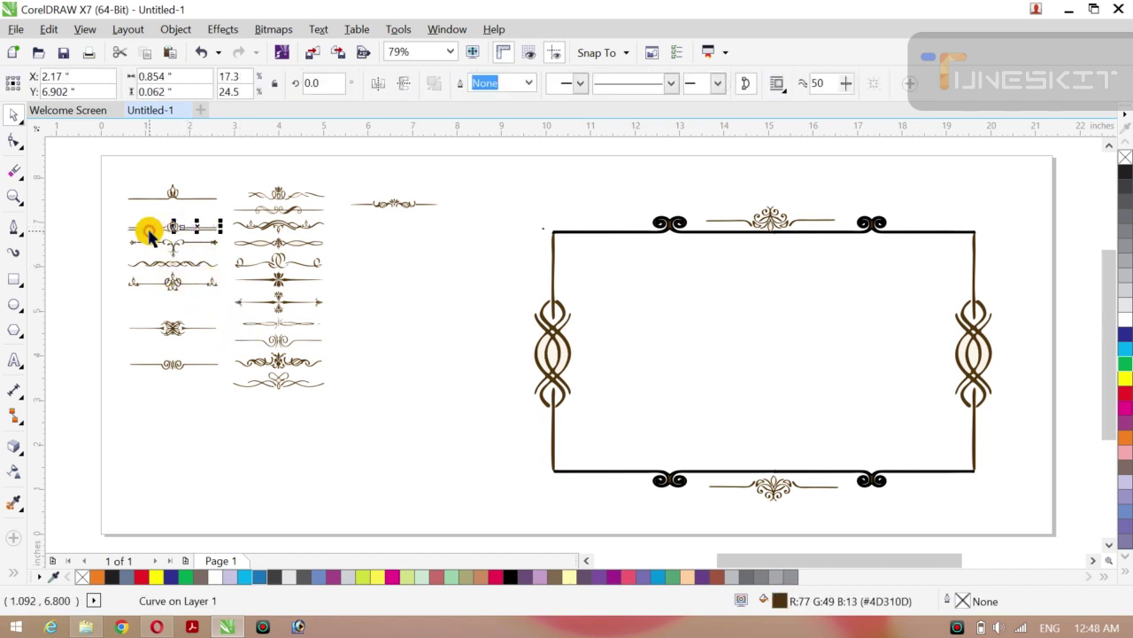
left_click_drag(78, 200, 398, 382)
key("ctrl+g")
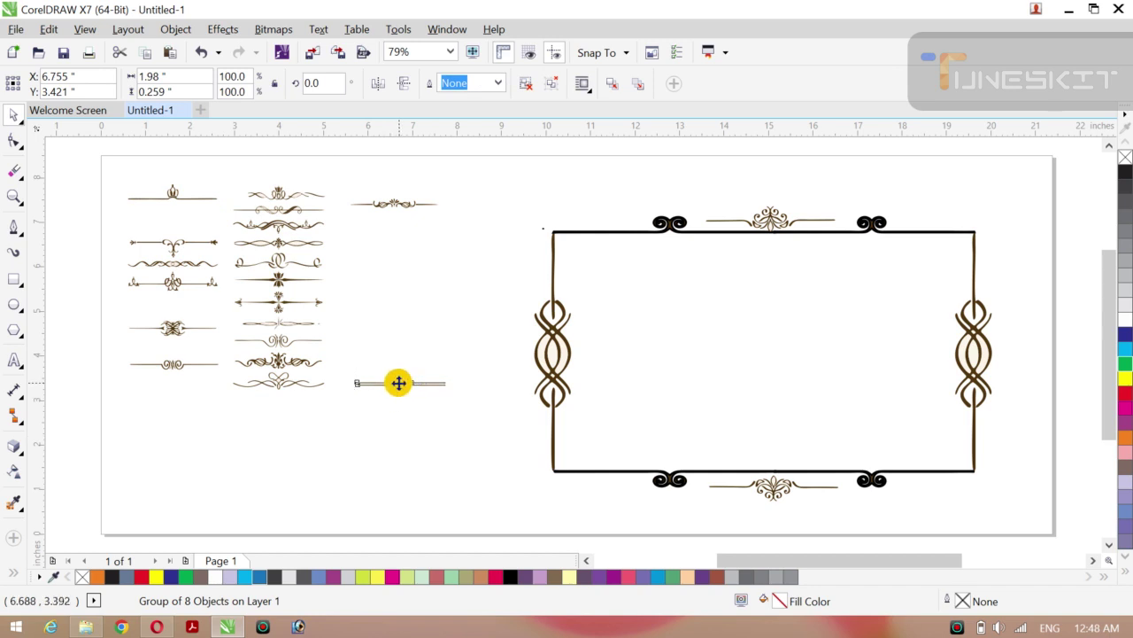
left_click_drag(398, 383, 920, 229)
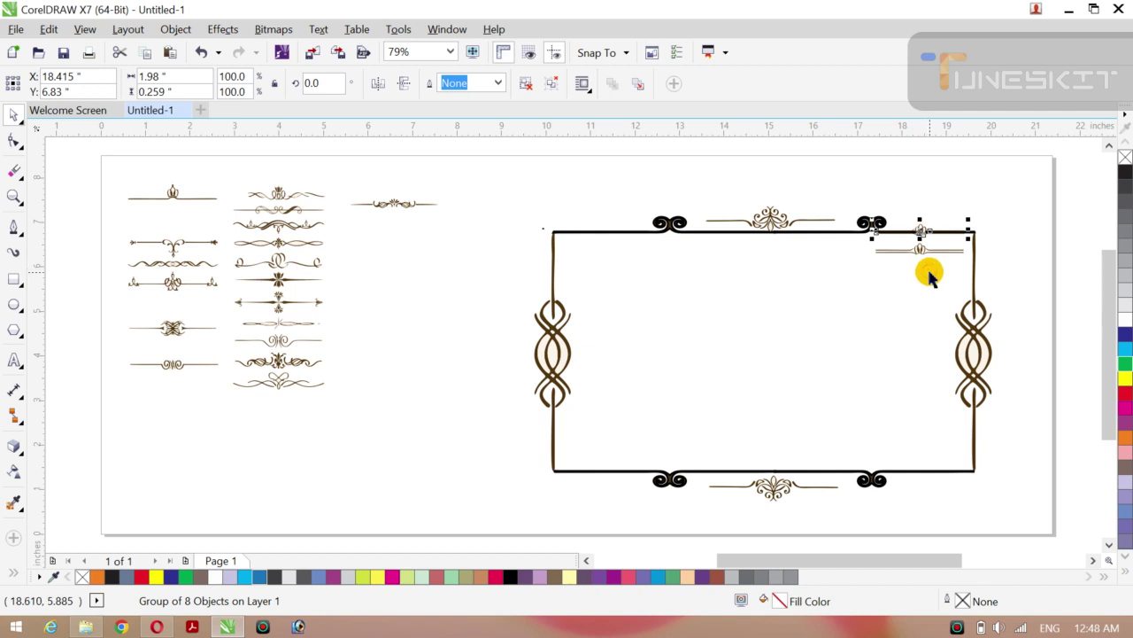
key("ctrl+z")
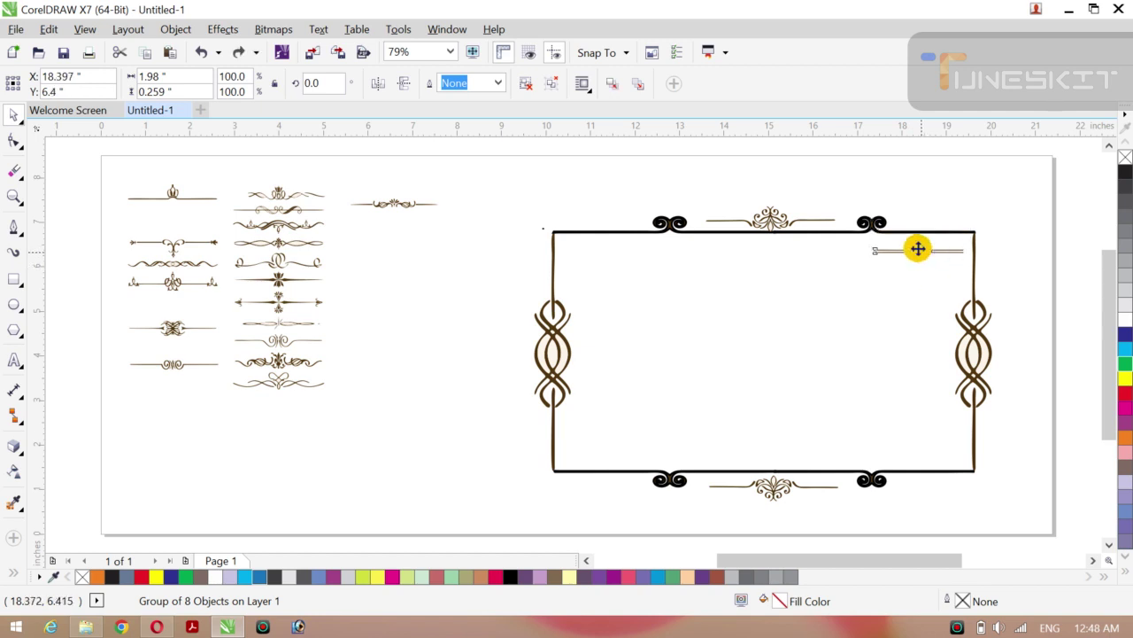
left_click_drag(919, 248, 919, 250)
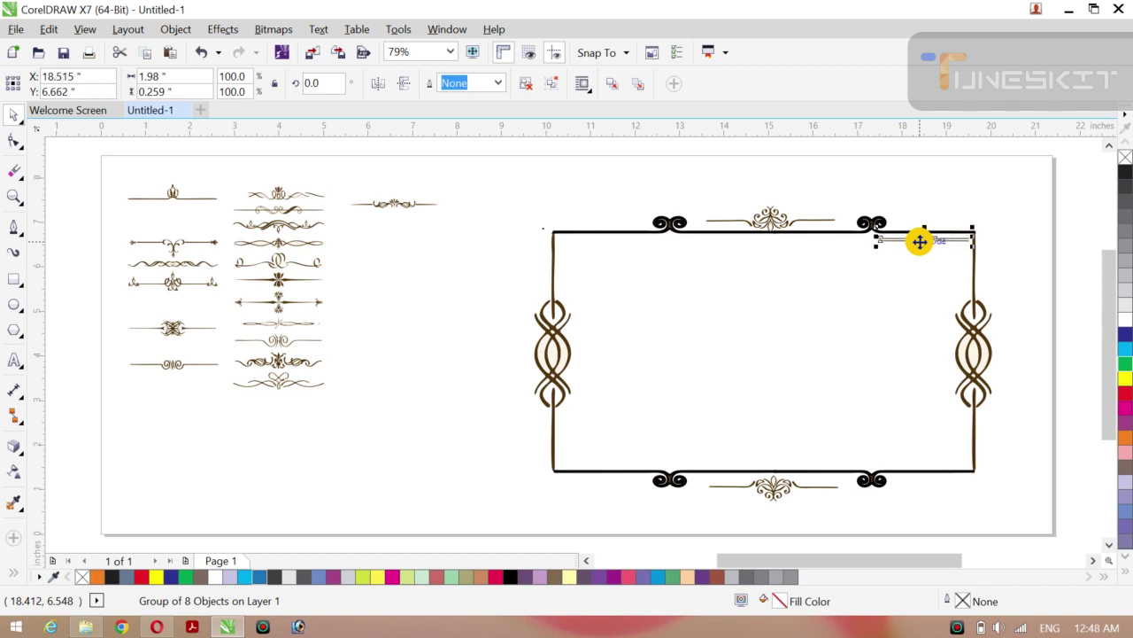
Step: Repeat the double-line divider leftward at even spacing beneath the top border to form a row of four
left_click_drag(891, 246, 847, 247)
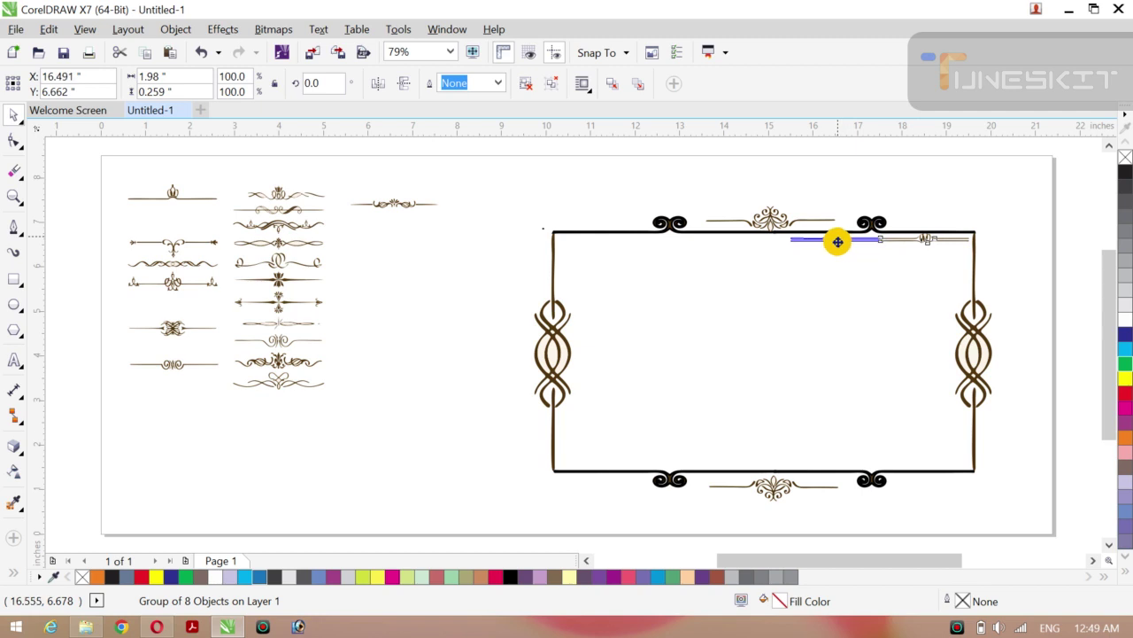
left_click_drag(837, 242, 827, 243)
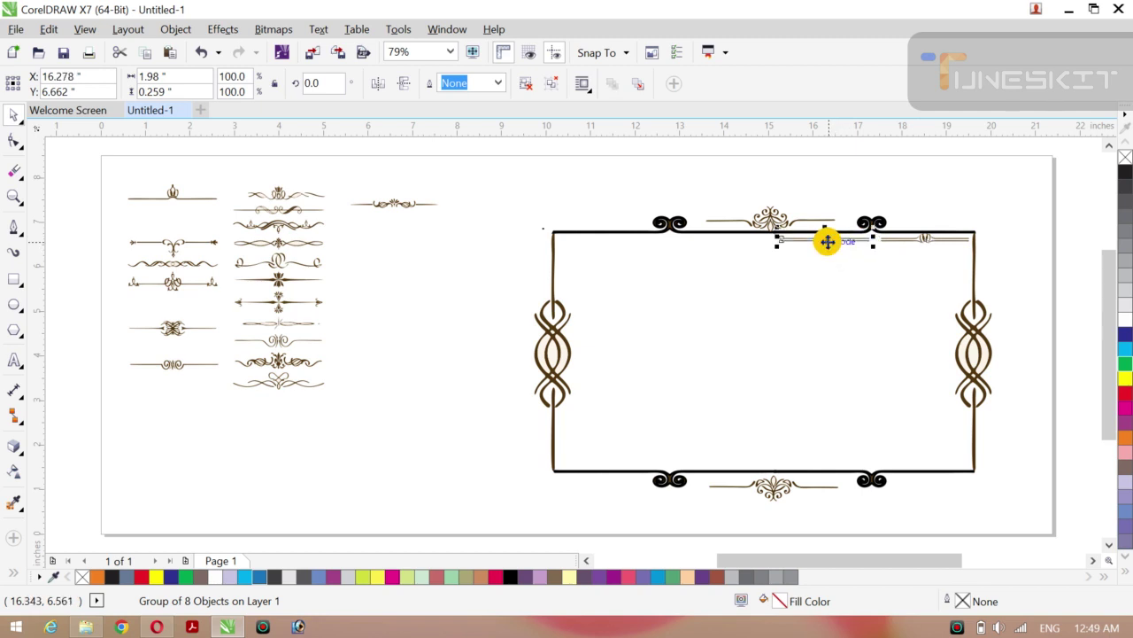
key("ctrl+d")
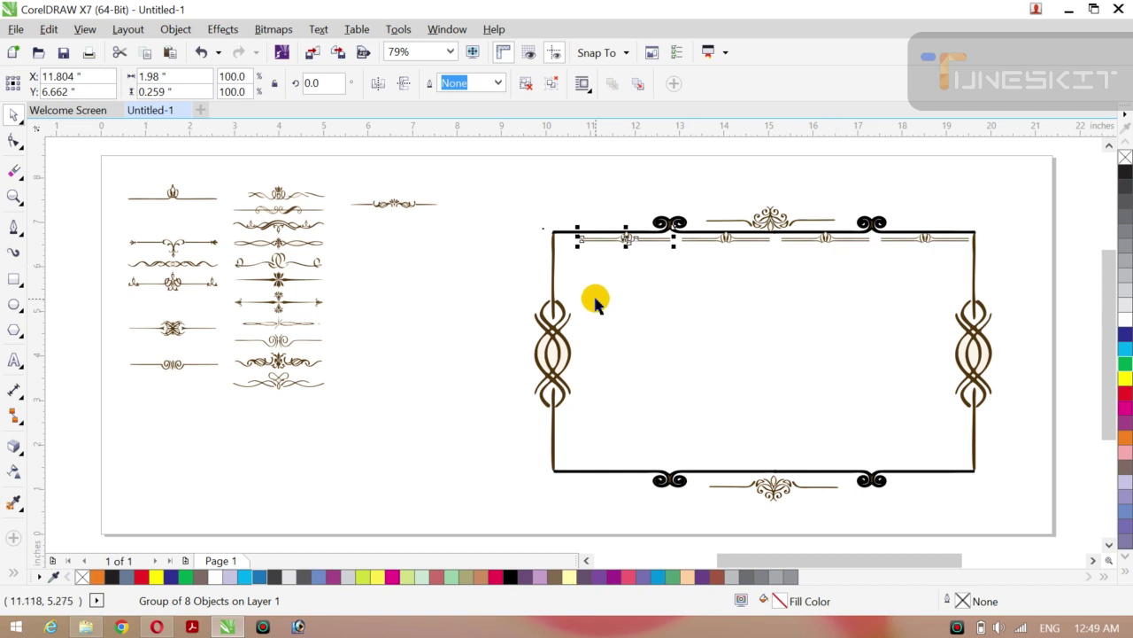
Step: Copy the row of four double-line dividers straight down to just above the frame's bottom border
left_click_drag(496, 270, 801, 242)
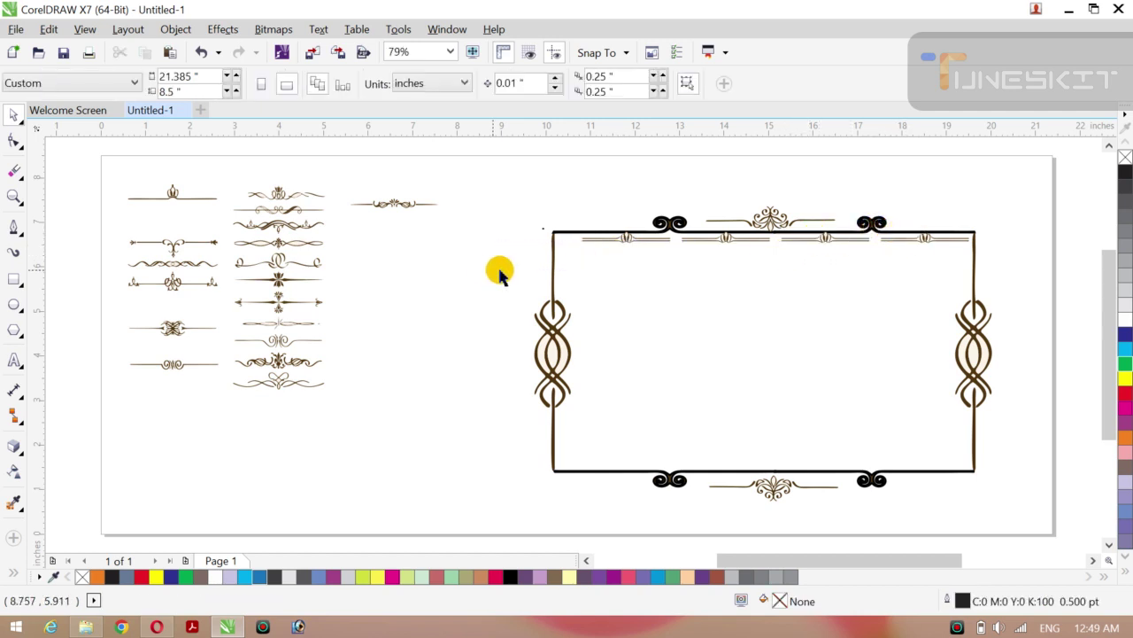
left_click_drag(500, 271, 984, 229)
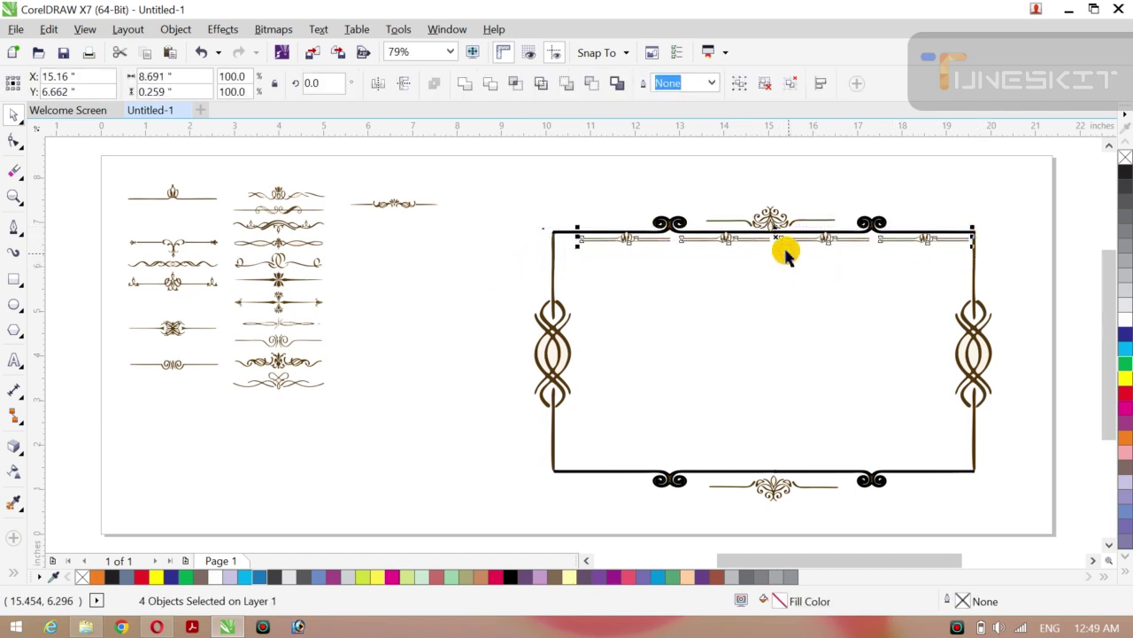
left_click_drag(775, 238, 734, 456)
left_click(457, 413)
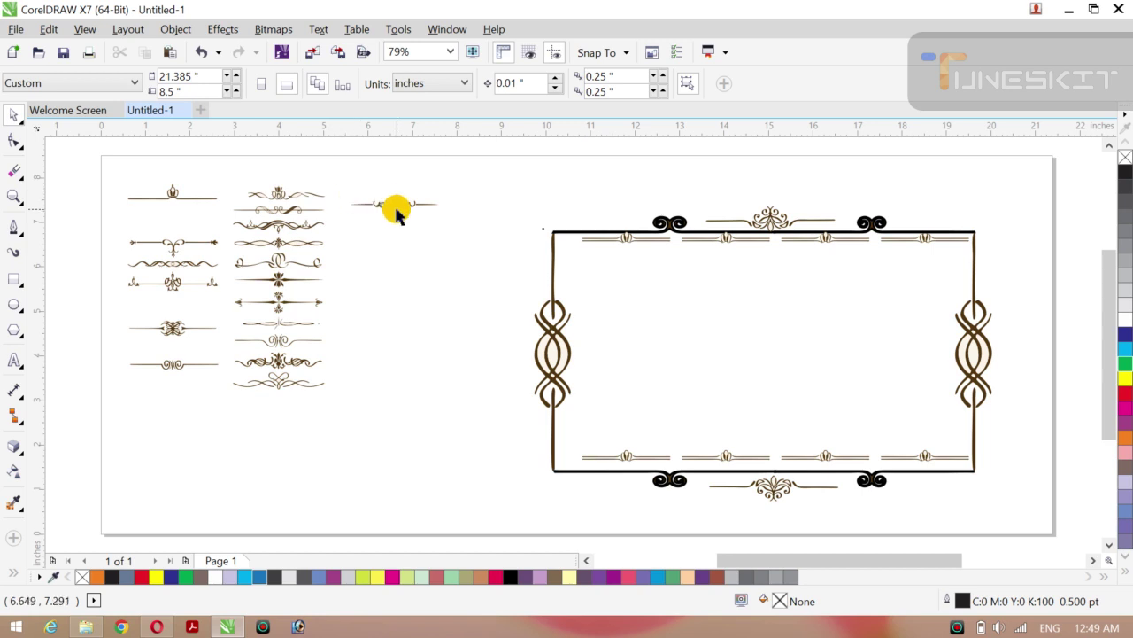
Step: Narrow the left and right twisted side ornaments symmetrically about their centres to about 0.37 inches wide each
left_click(558, 348)
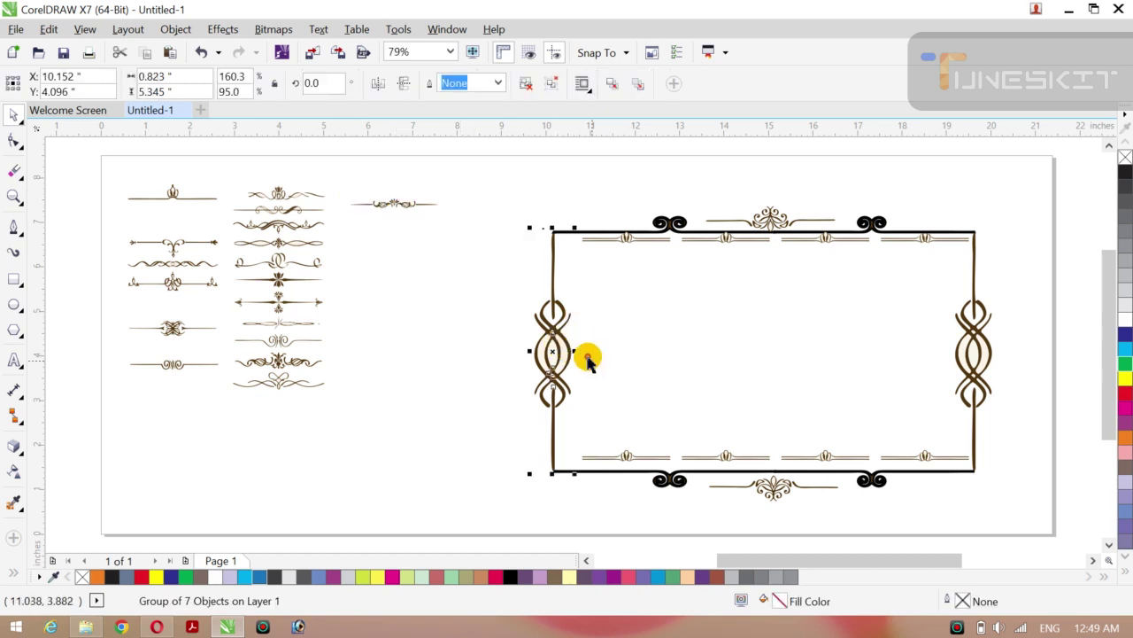
left_click_drag(575, 351, 564, 351)
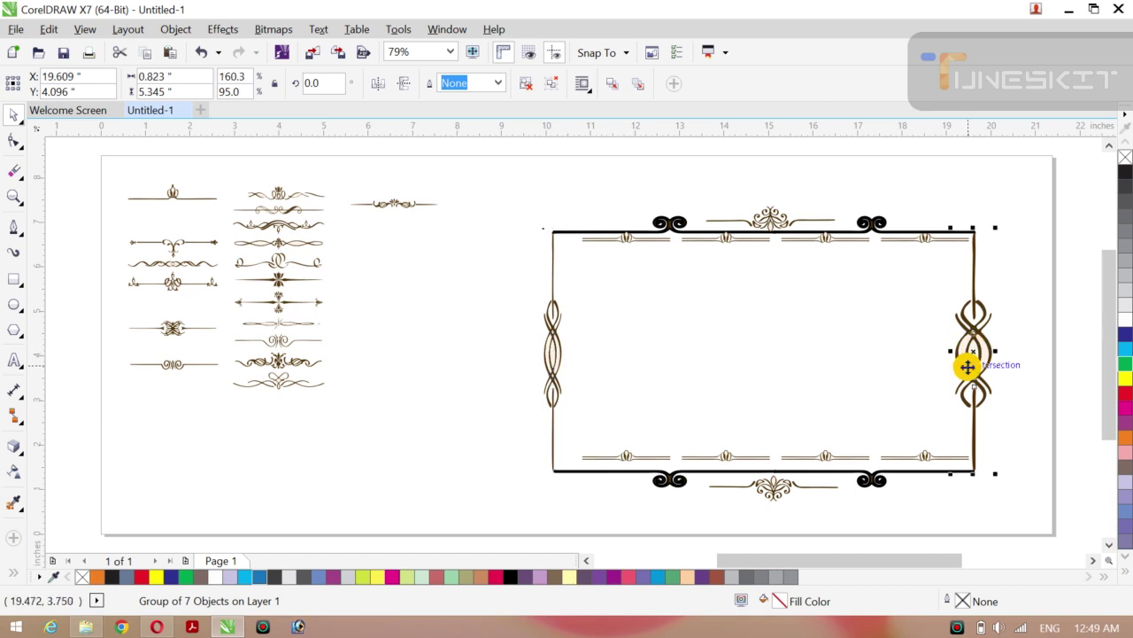
left_click_drag(994, 353, 984, 353)
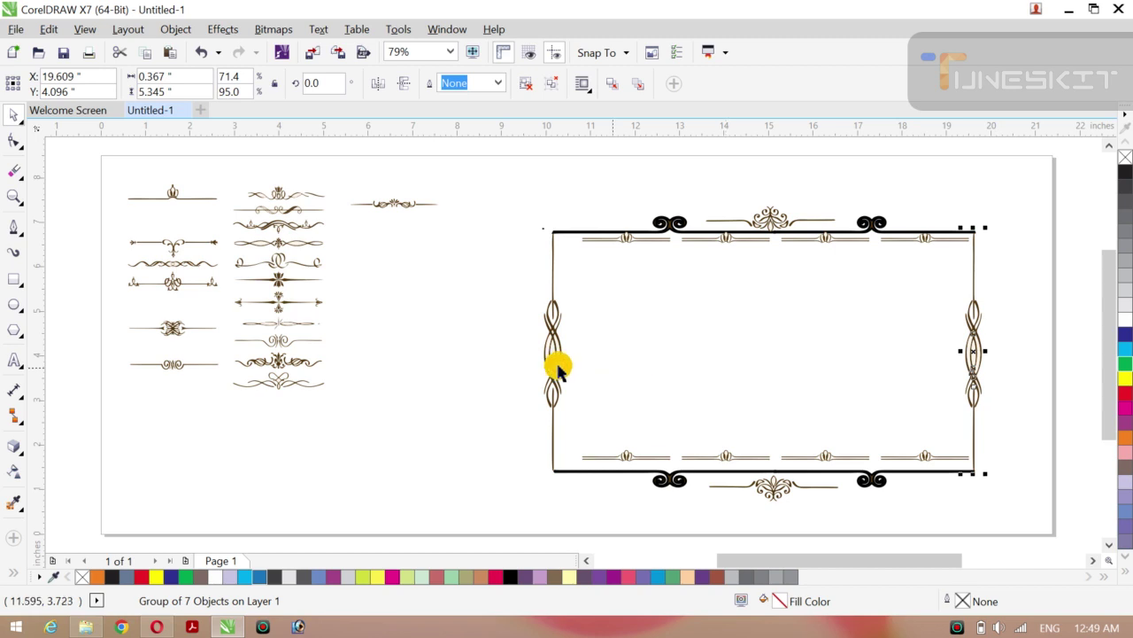
left_click(454, 357)
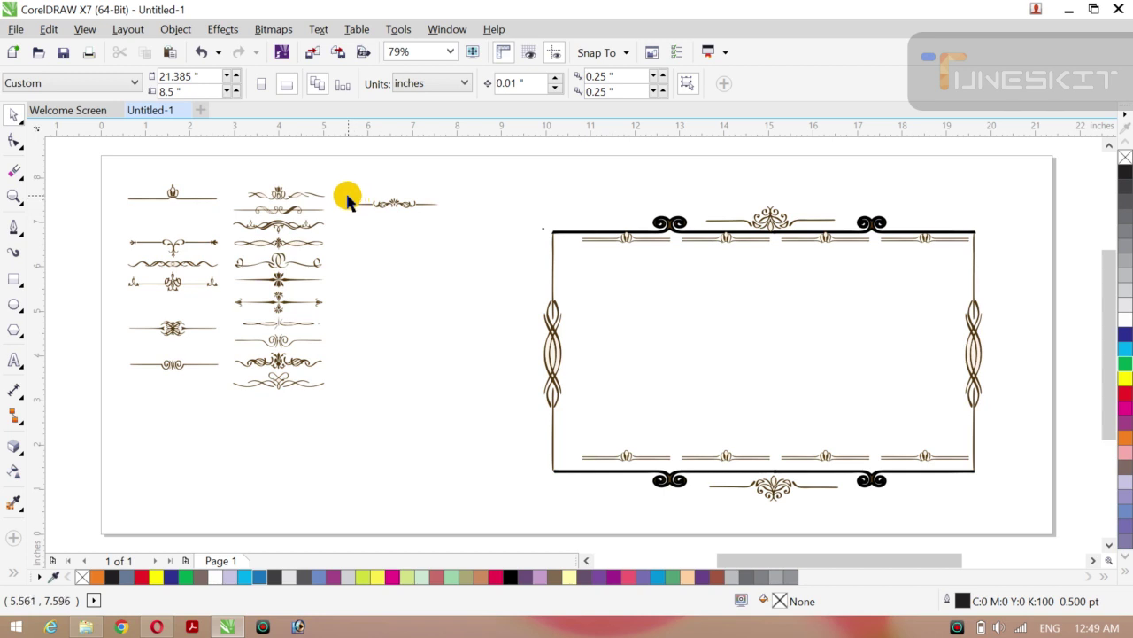
Step: Move the scroll divider from the third column into the empty space beside the frame and rotate it 90 degrees to stand vertically
left_click_drag(333, 192, 465, 223)
left_click_drag(390, 201, 432, 282)
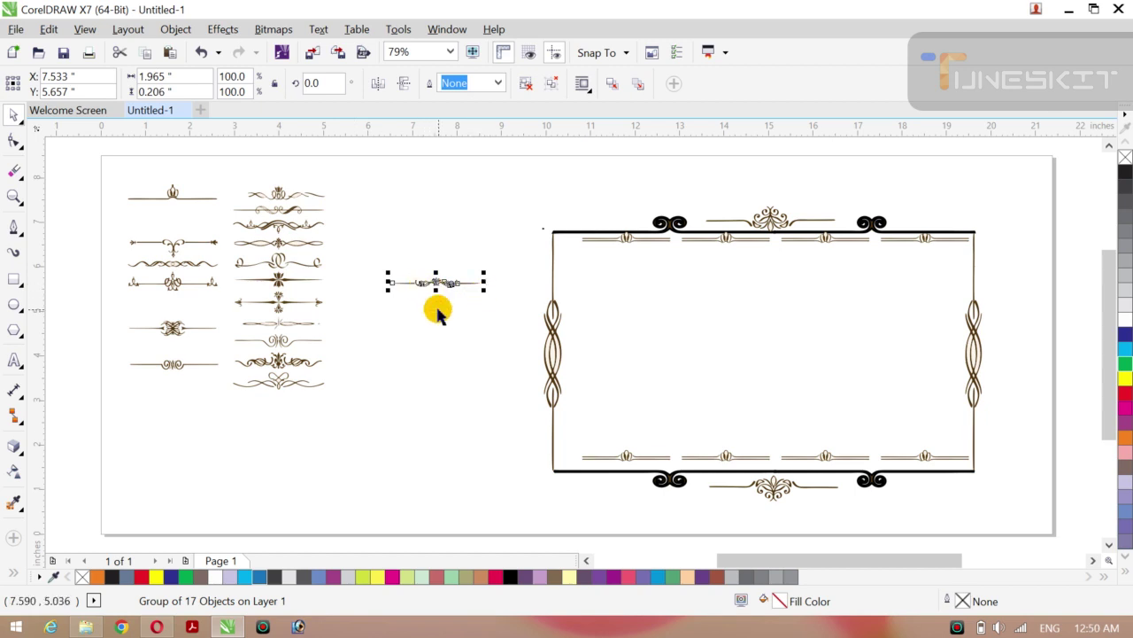
left_click(434, 285)
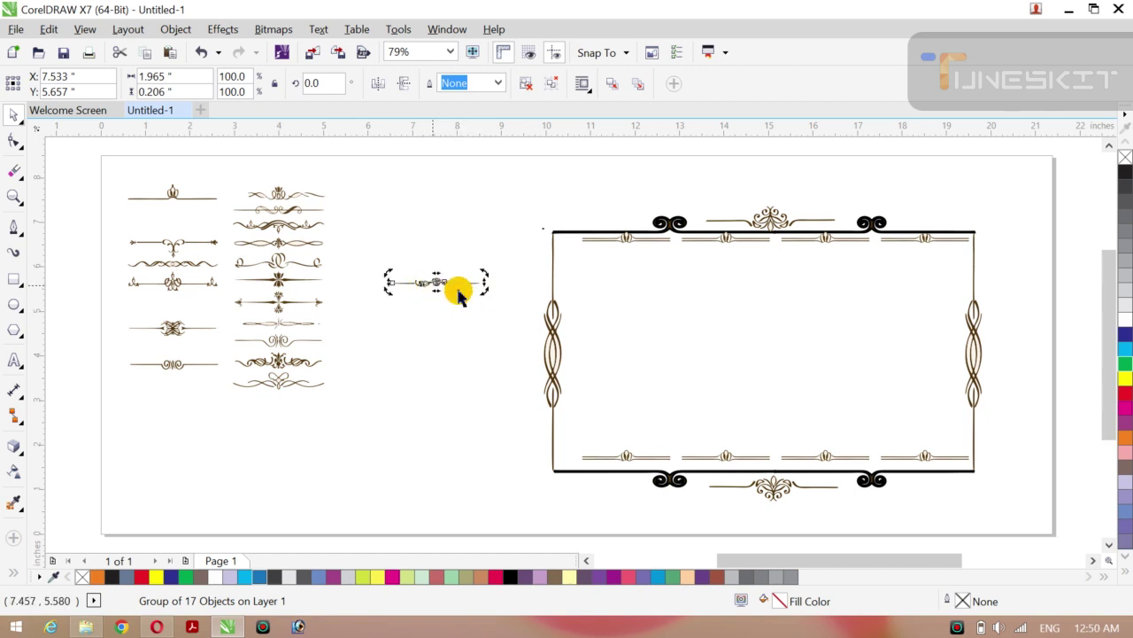
left_click_drag(487, 290, 449, 242)
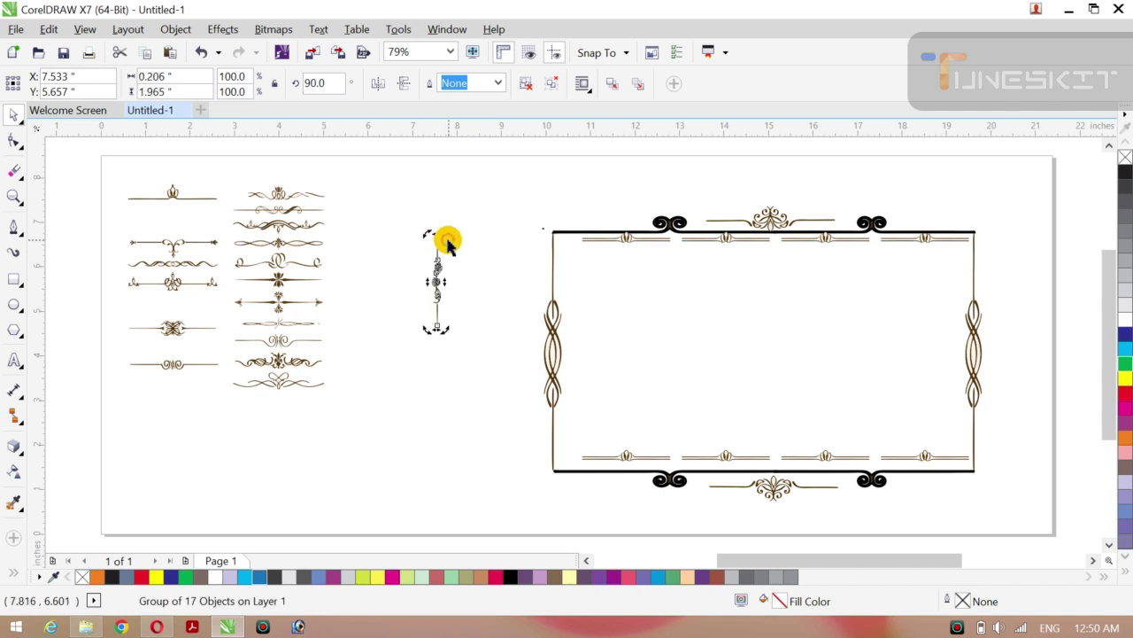
left_click(420, 317)
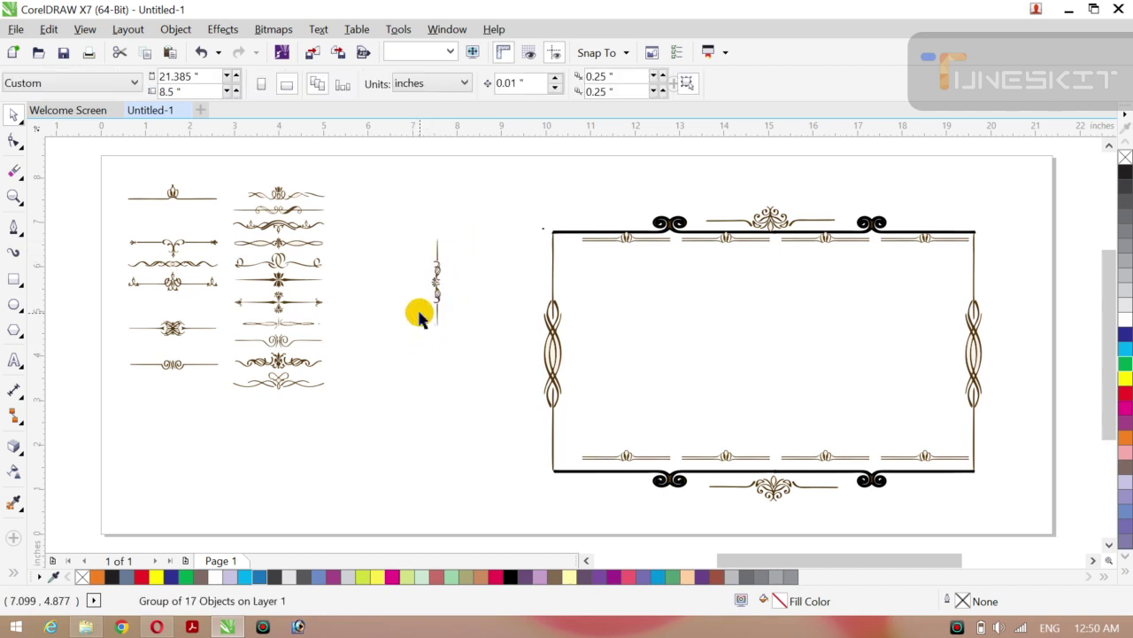
Step: Place the vertical scroll divider inside the frame's left side and repeat it downward to form a column of three between the divider rows
left_click(437, 296)
left_click_drag(437, 296, 581, 352)
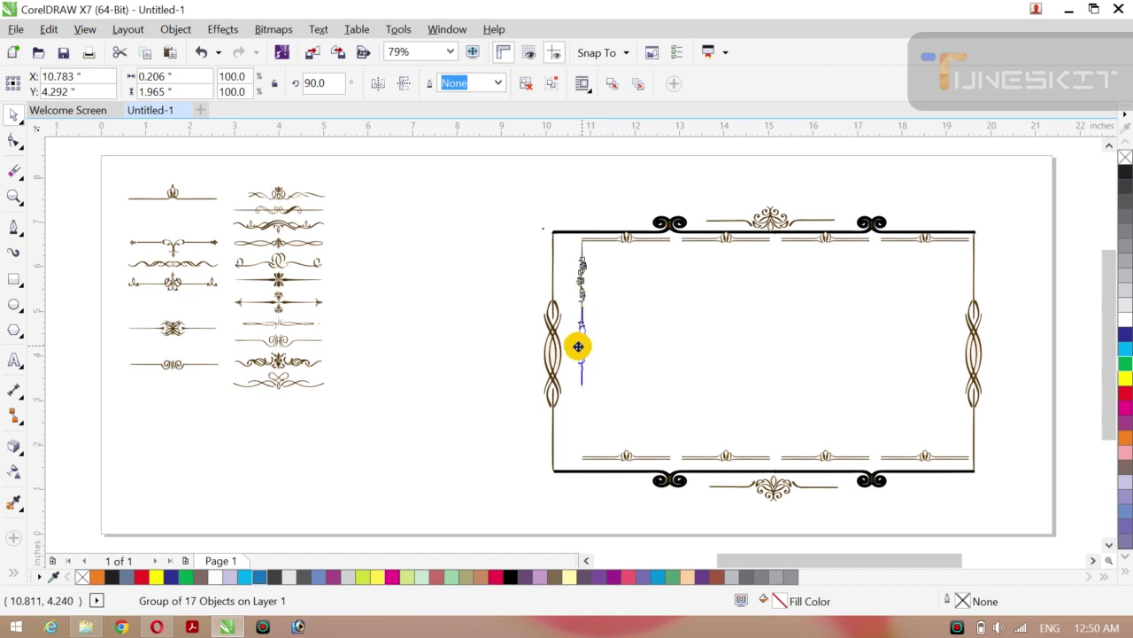
left_click_drag(576, 346, 581, 350)
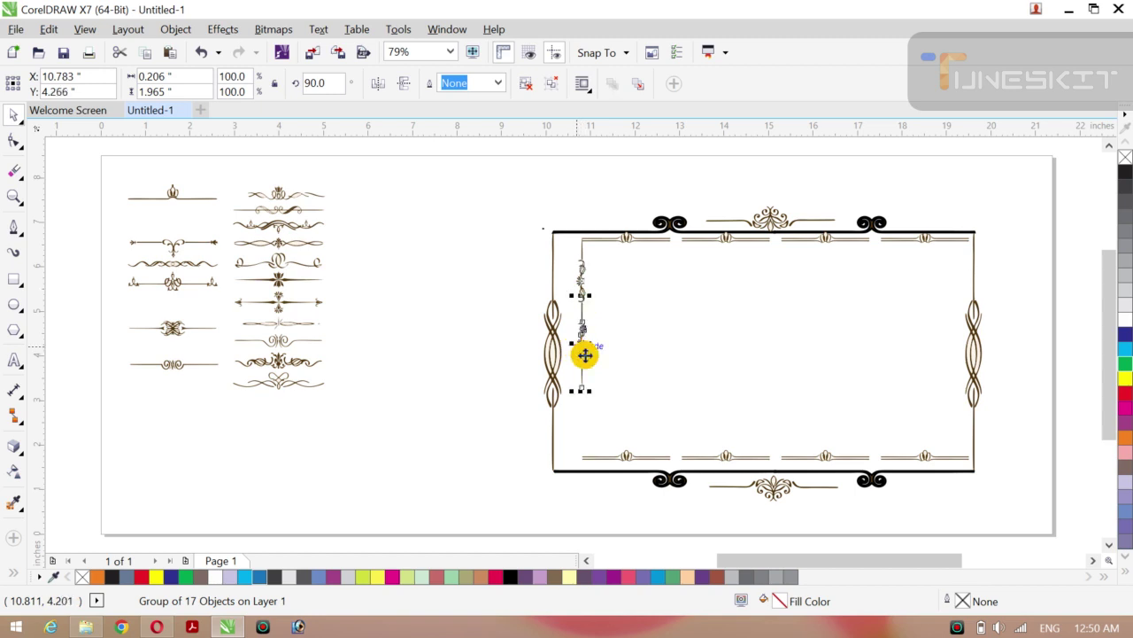
key("ctrl+r")
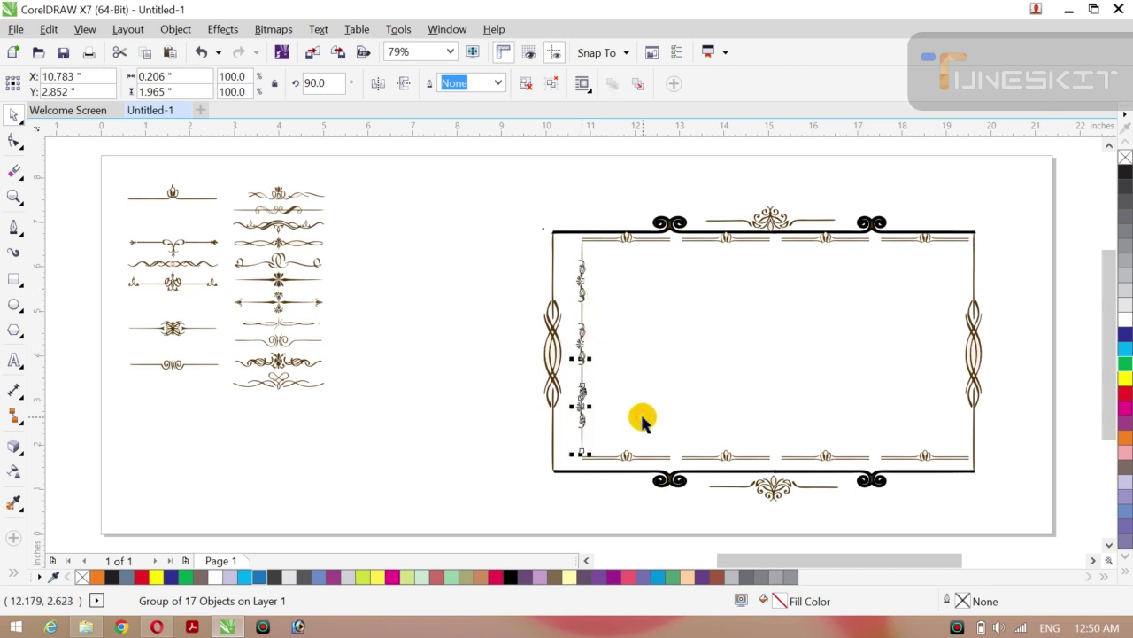
left_click(483, 403)
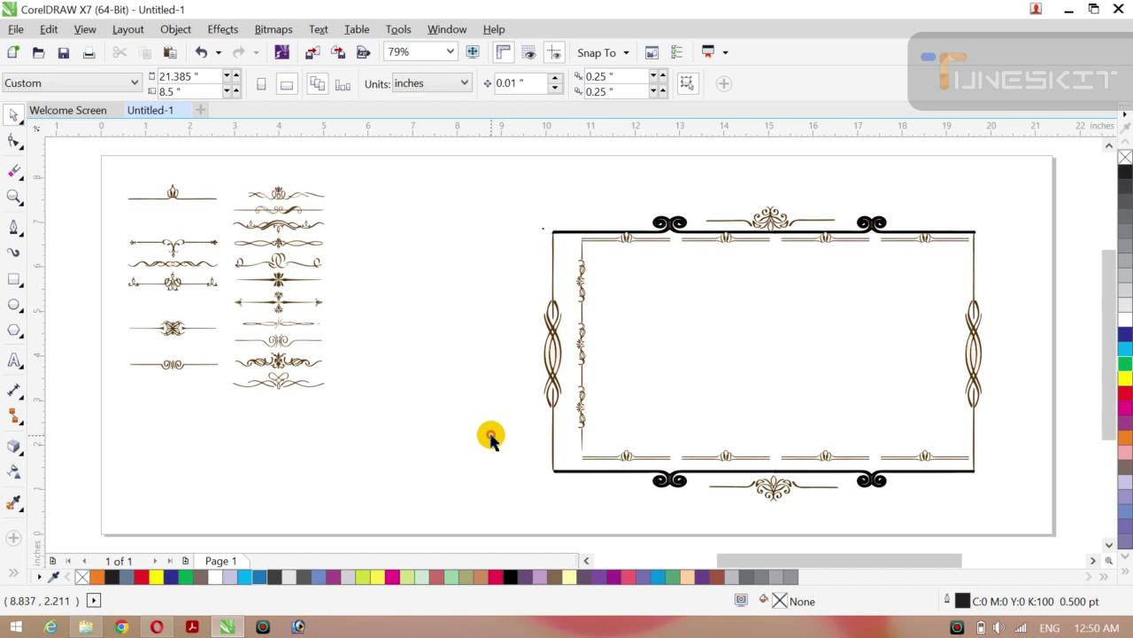
left_click(580, 425)
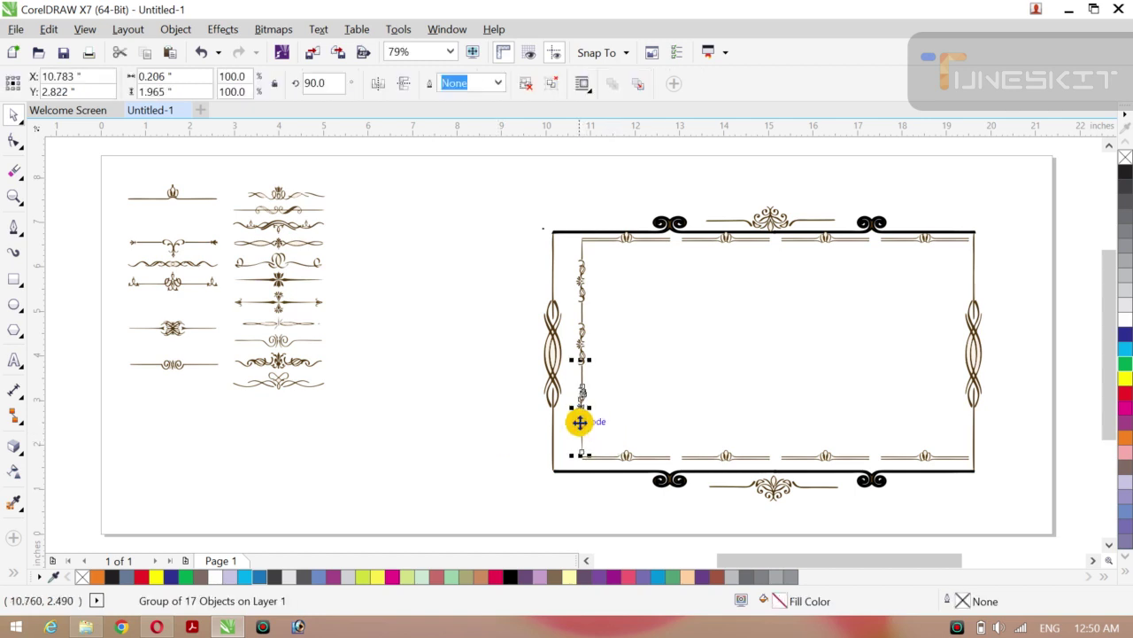
key("Delete")
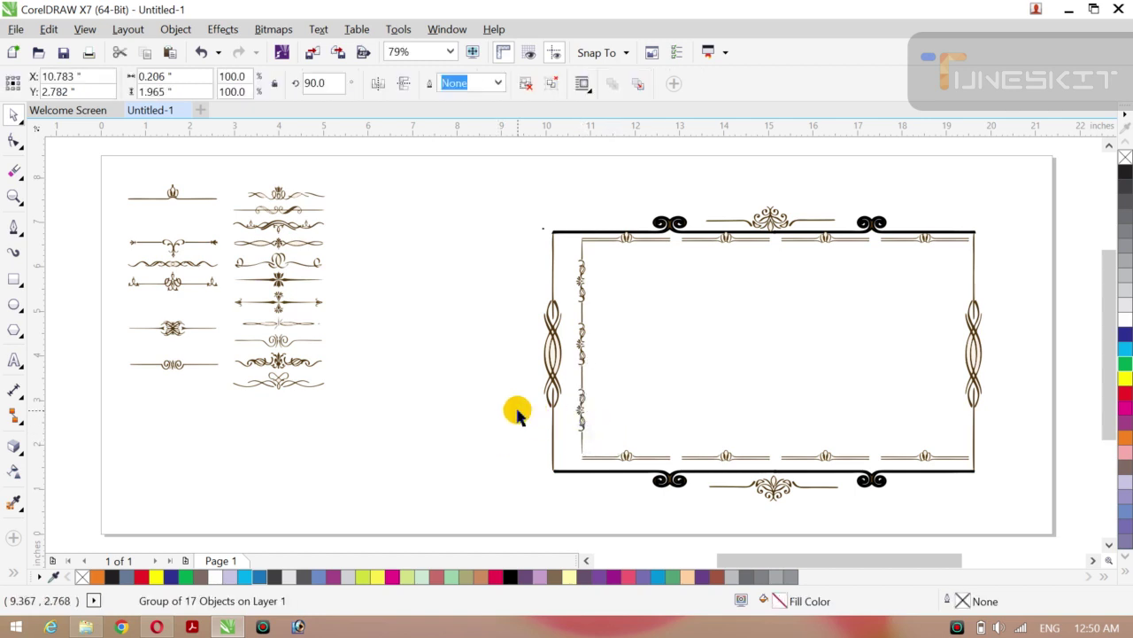
Step: Copy the column of three vertical scroll dividers to the frame's inner right side and nudge it toward the ends of the divider rows
left_click(580, 271)
left_click_drag(581, 271, 580, 405)
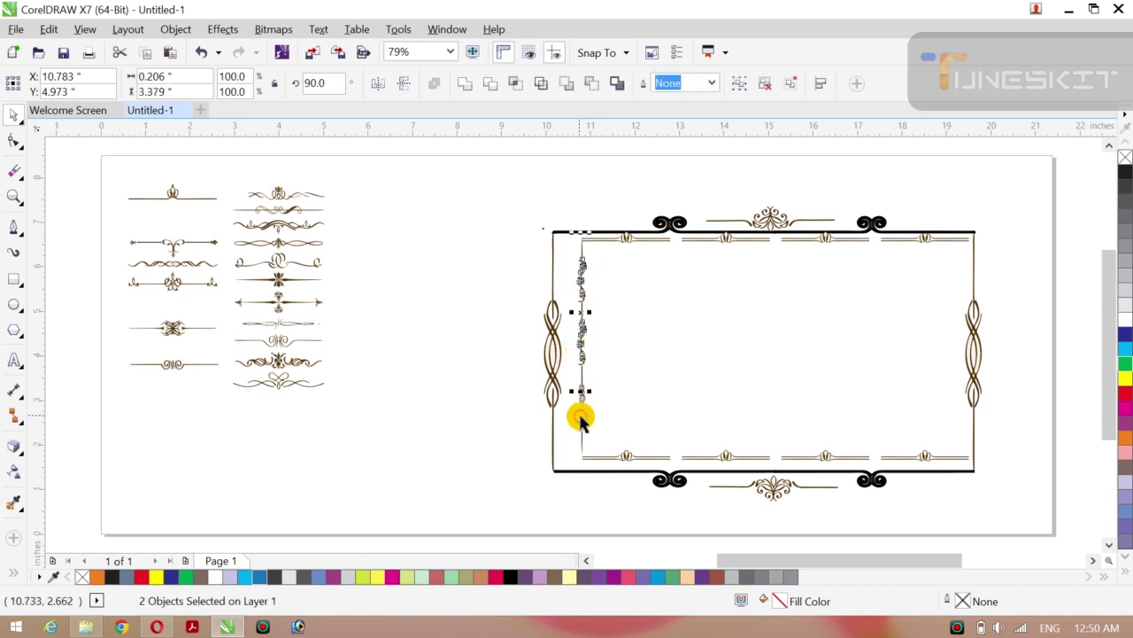
left_click(572, 400, "shift")
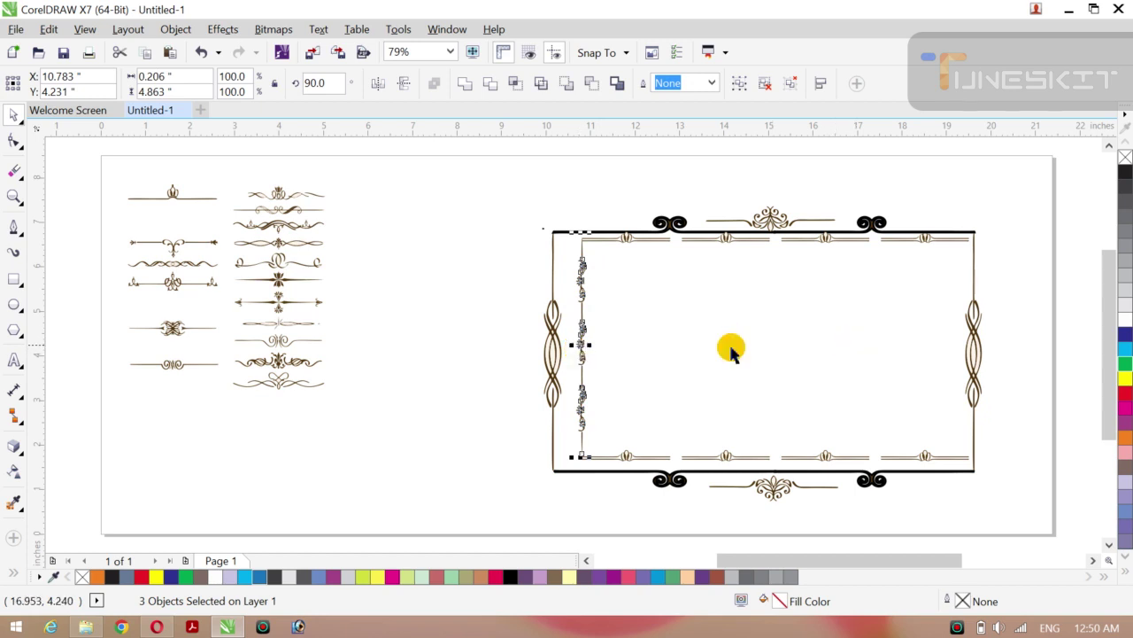
left_click_drag(580, 344, 958, 381)
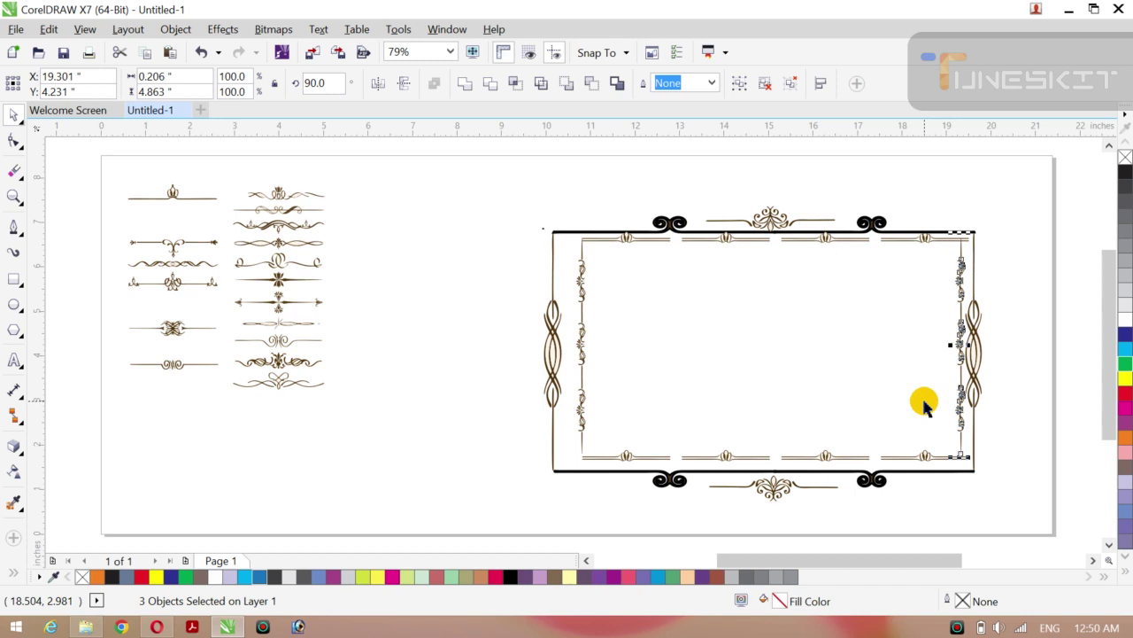
key("Right")
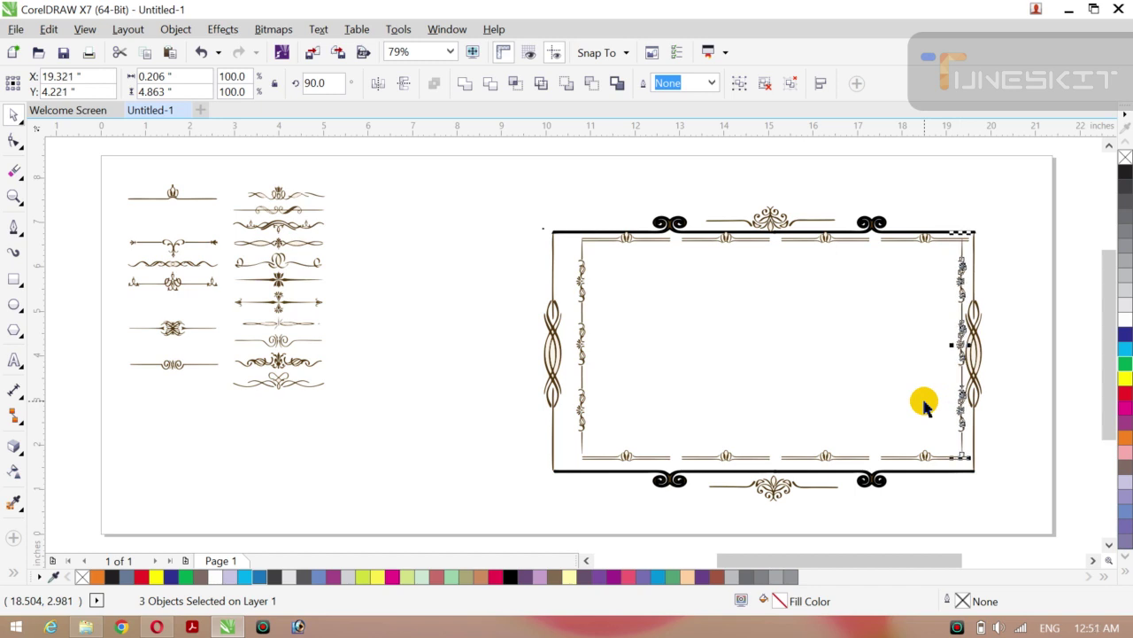
key("Right")
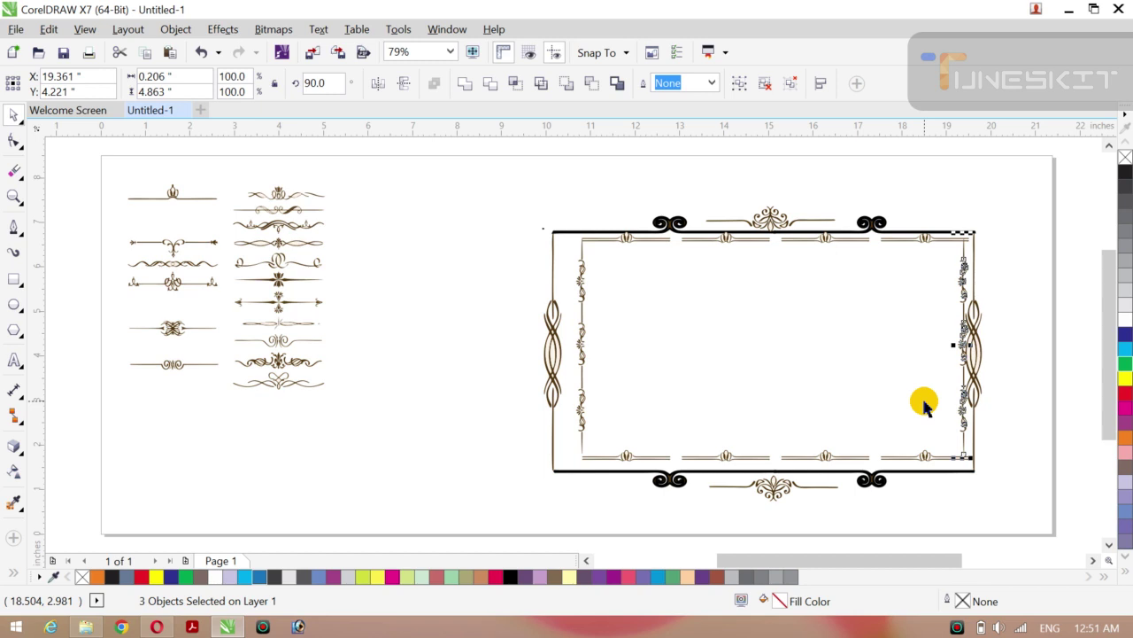
Step: Shorten the rightmost dividers of the top and bottom inner rows to 1.861 inches so they end at the inner right column
left_click(944, 239)
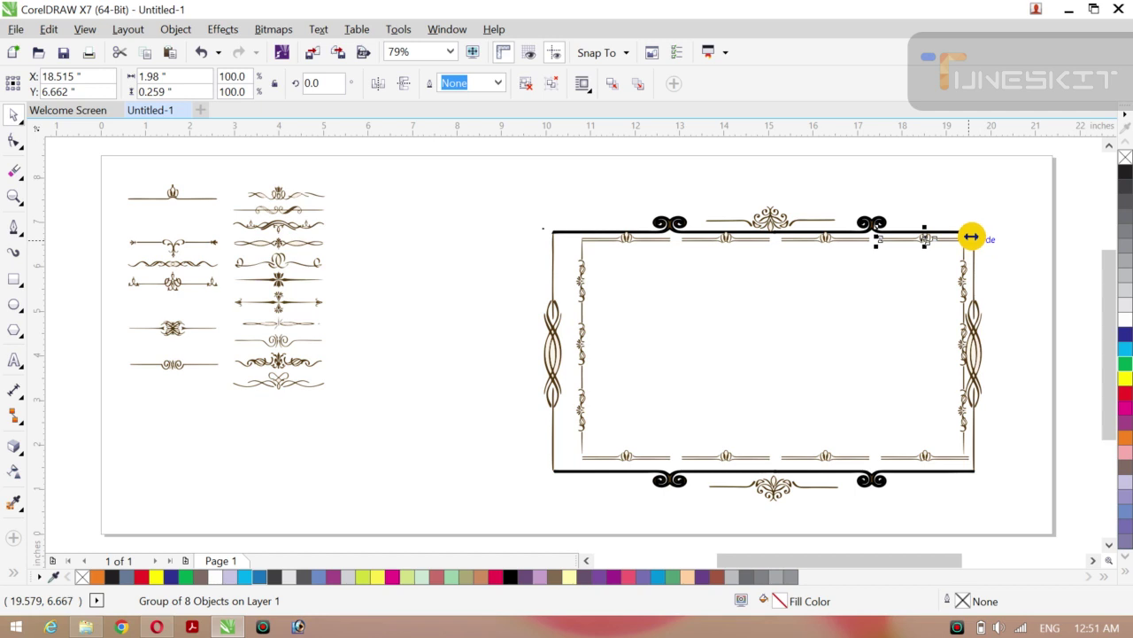
left_click_drag(971, 237, 963, 237)
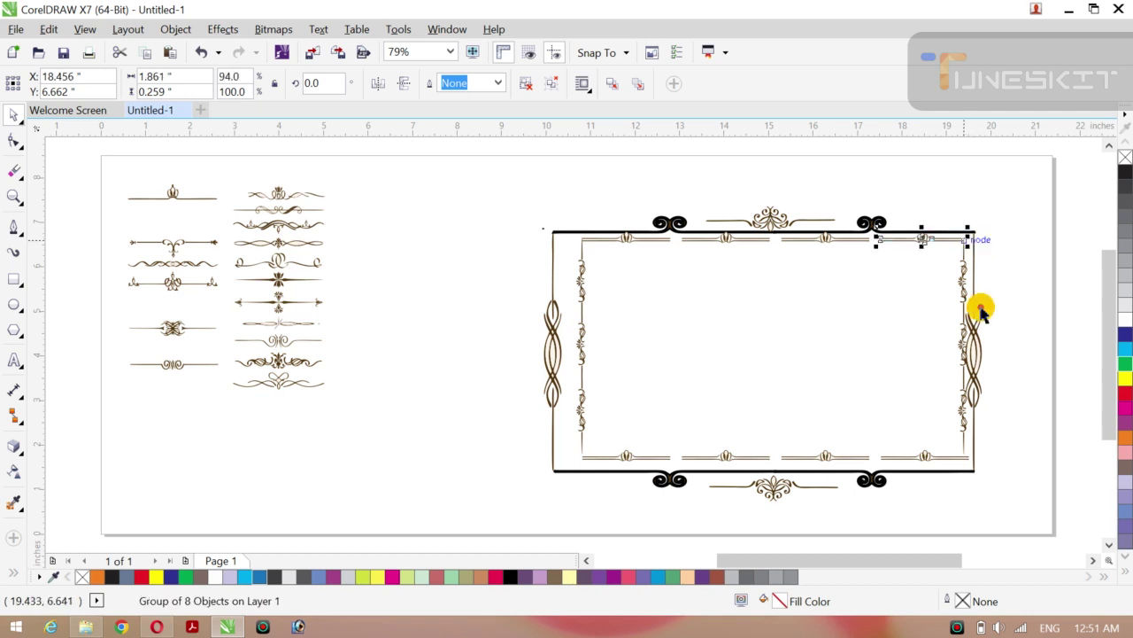
left_click(949, 458)
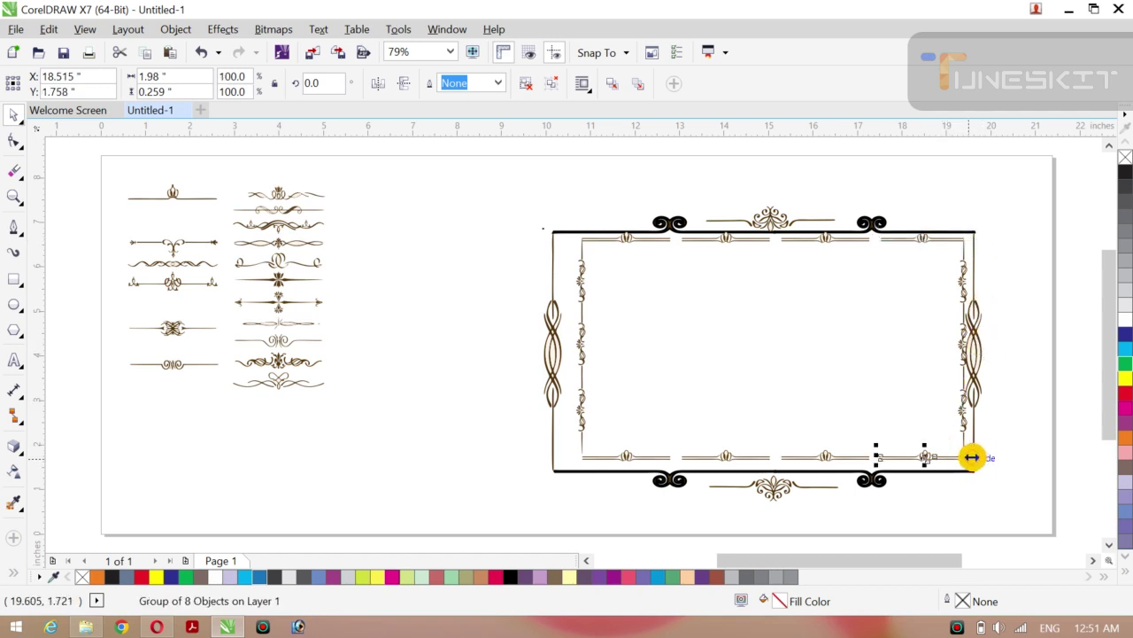
left_click_drag(974, 457, 968, 456)
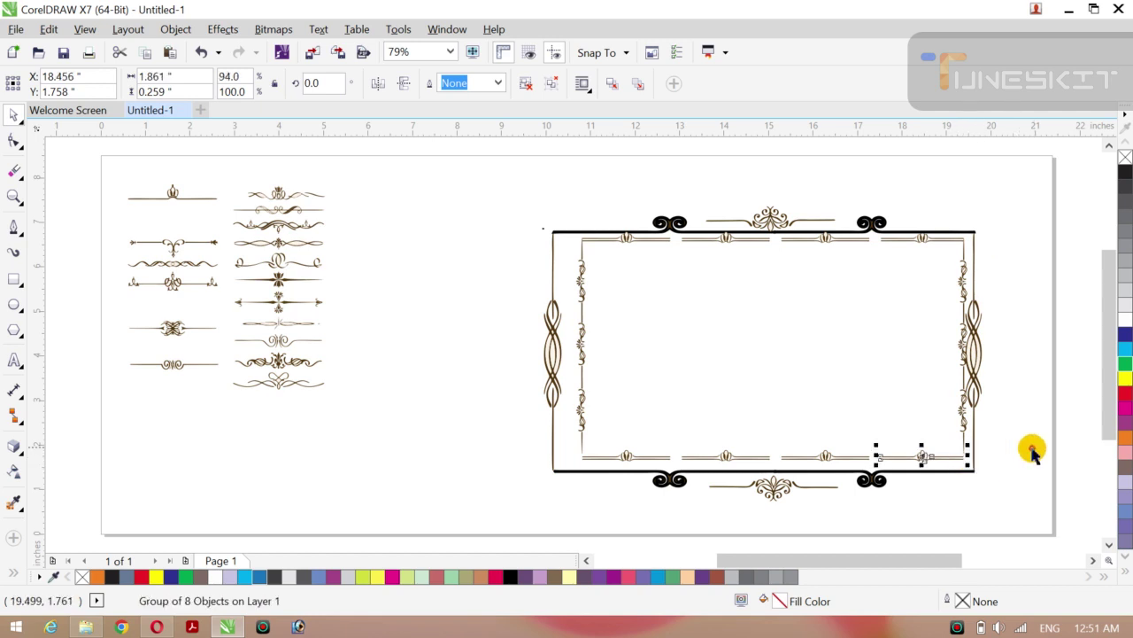
left_click(1056, 442)
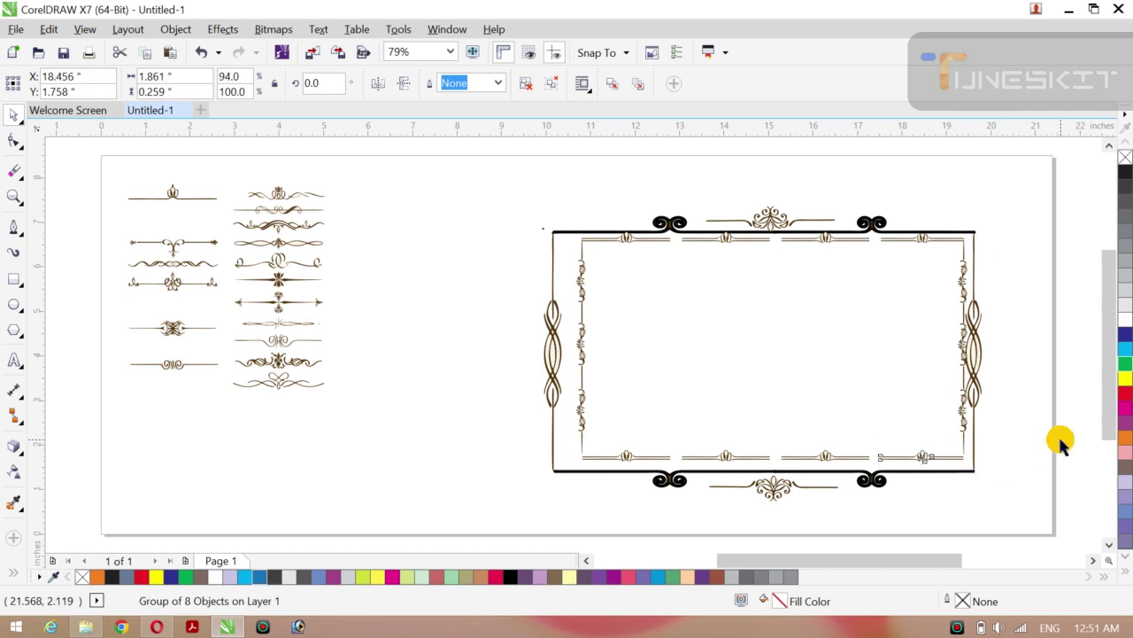
Step: Slightly adjust the length of the lowest scroll divider in the inner right column so it meets the bottom divider row
left_click(963, 400)
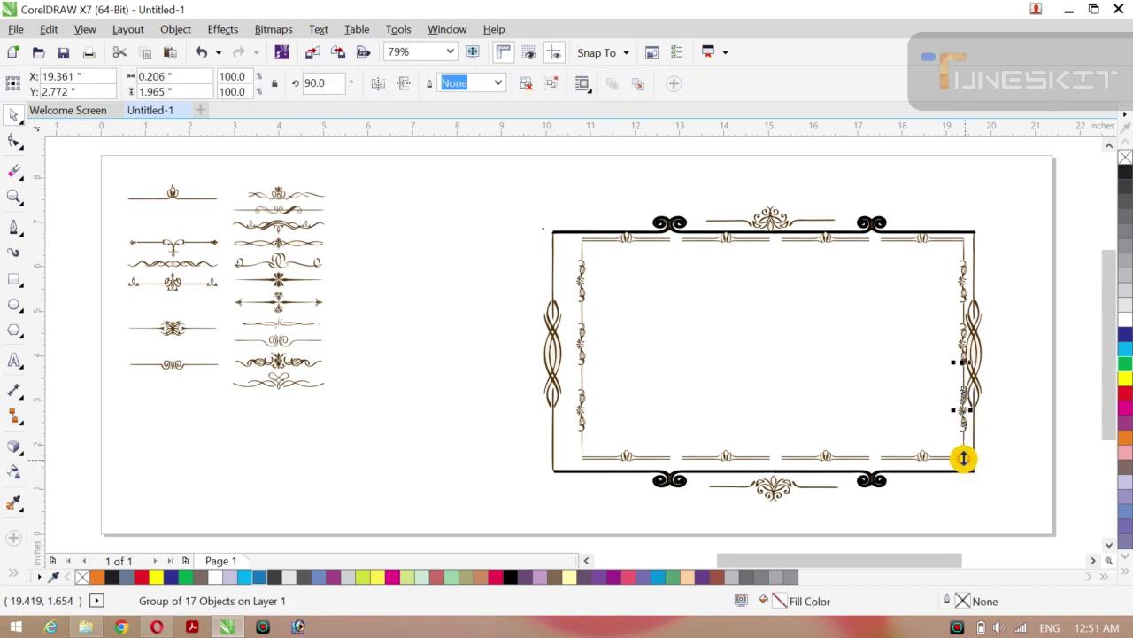
left_click_drag(963, 456, 964, 459)
left_click(1012, 434)
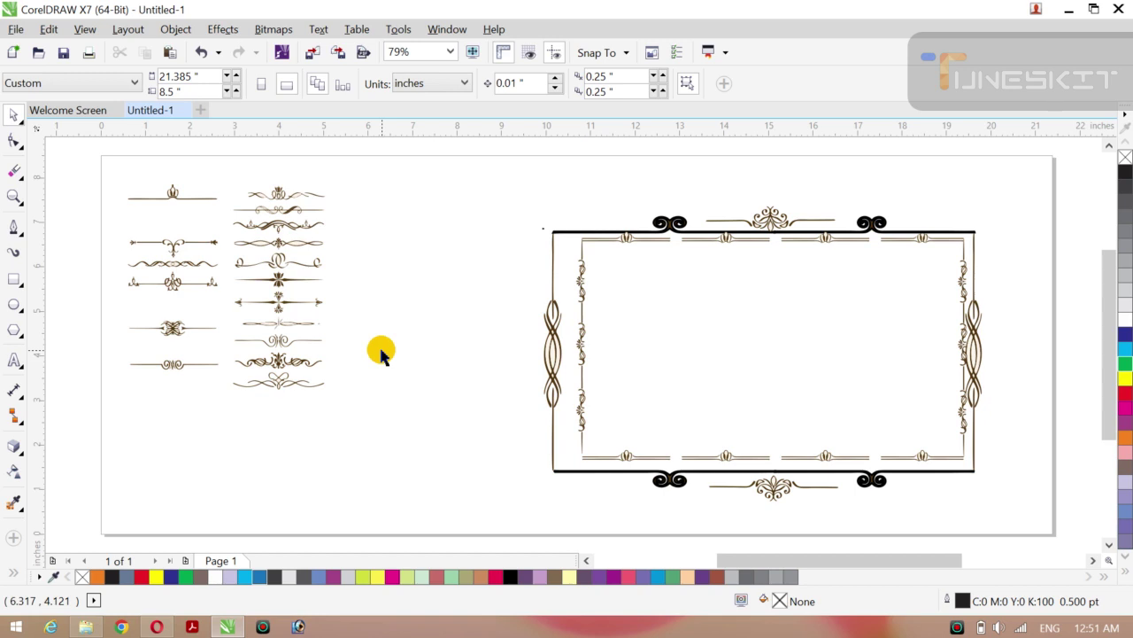
Step: Delete the centre ornaments above the frame's top border and below its bottom border
left_click(766, 217)
key("Delete")
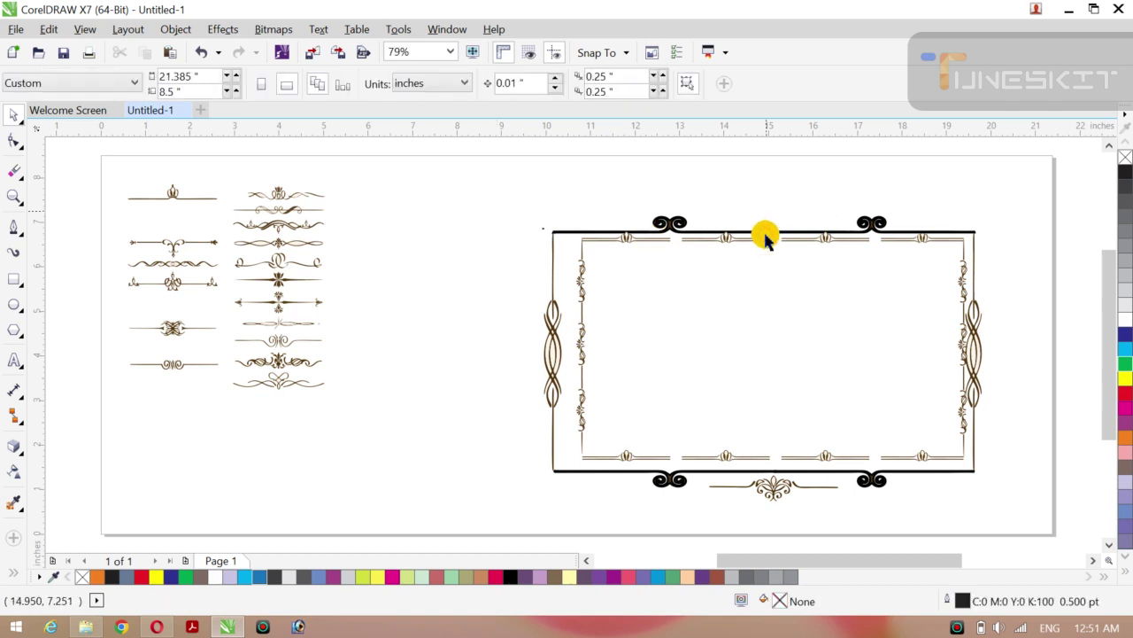
left_click(769, 486)
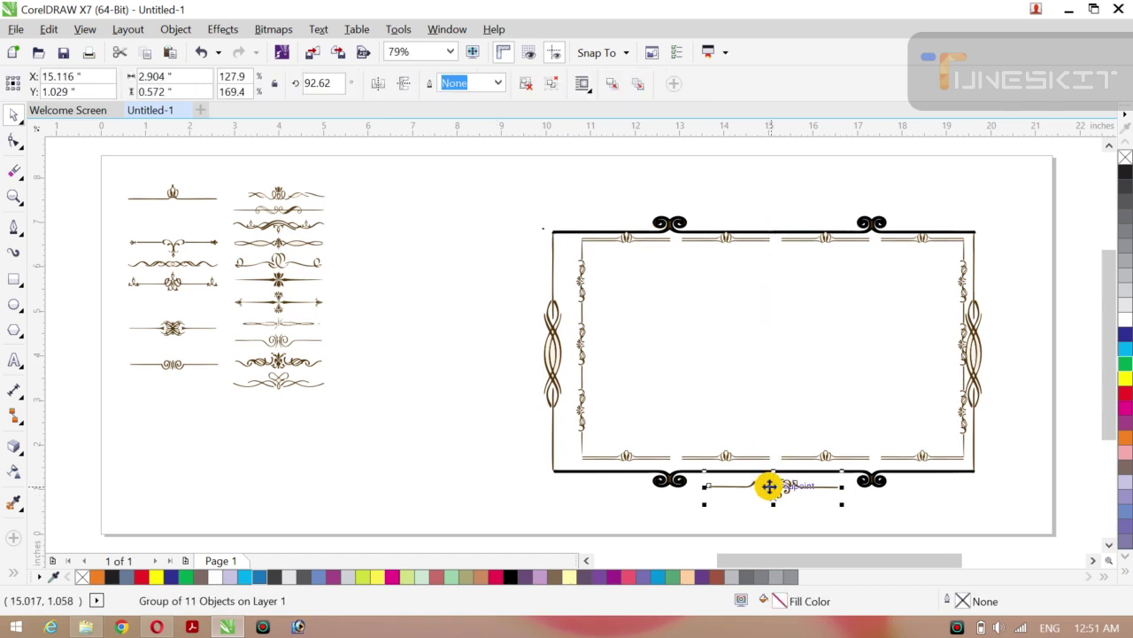
key("Delete")
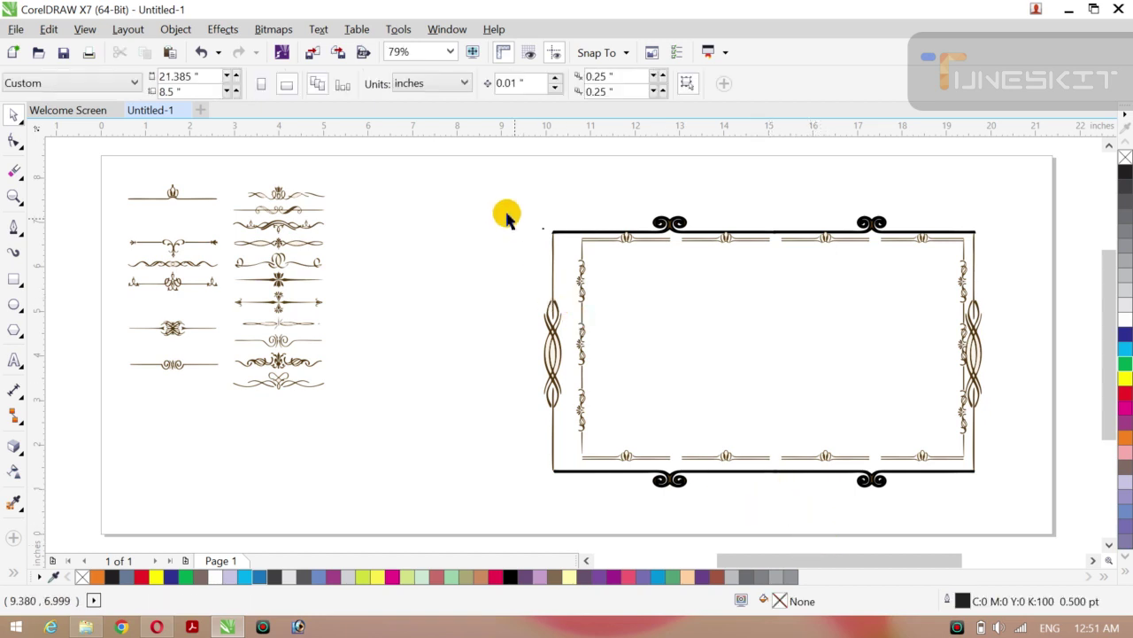
Step: Group all 18 objects of the frame and move the group up and left to about X 12.66, Y 4.80 inches
left_click_drag(497, 206, 990, 527)
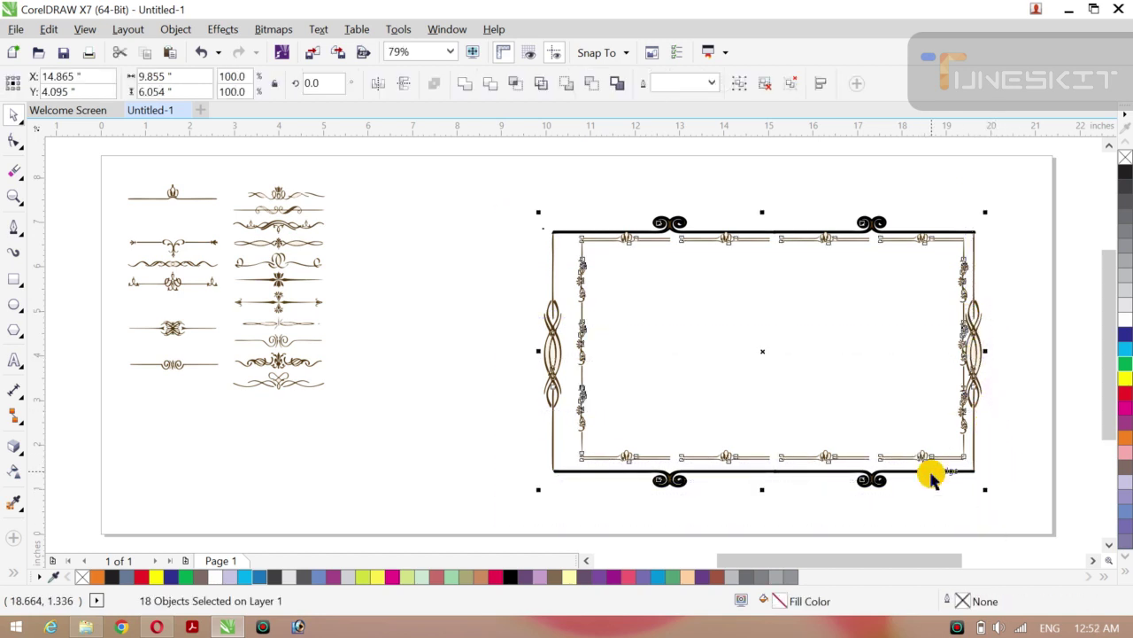
key("ctrl+g")
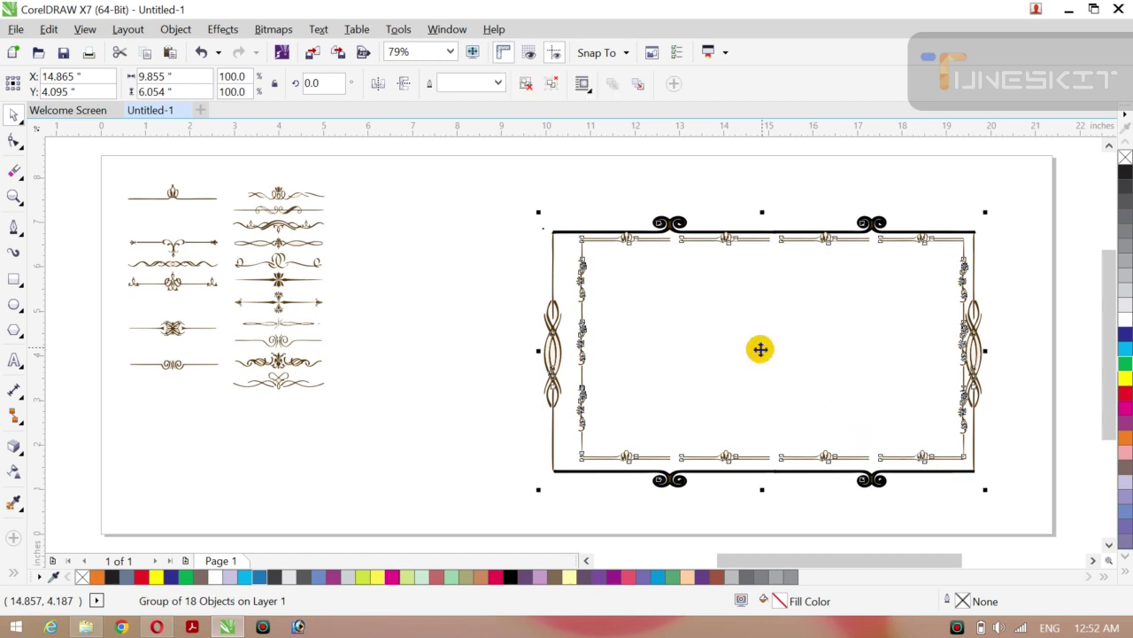
left_click_drag(760, 349, 664, 319)
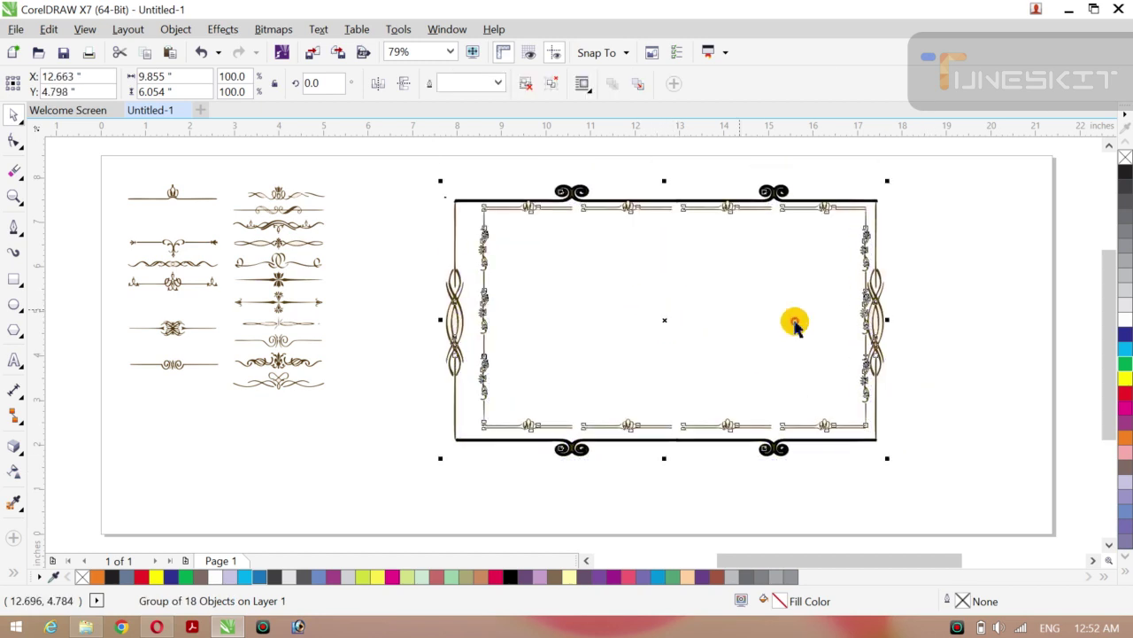
Step: Try to remove the fill from the whole grouped frame
left_click(978, 293)
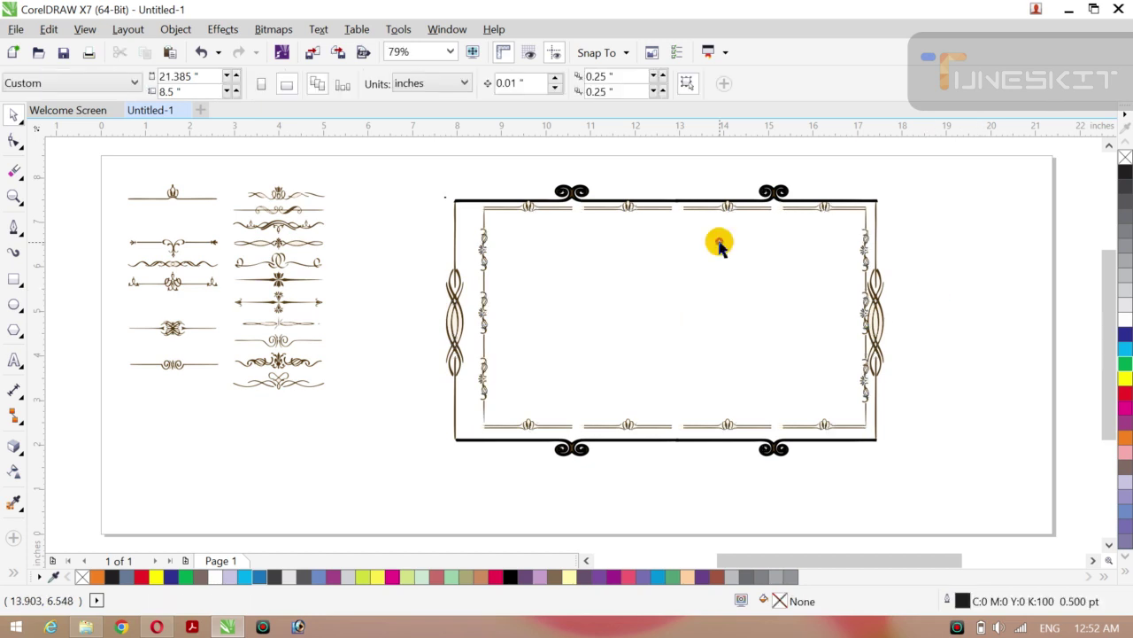
left_click(769, 198)
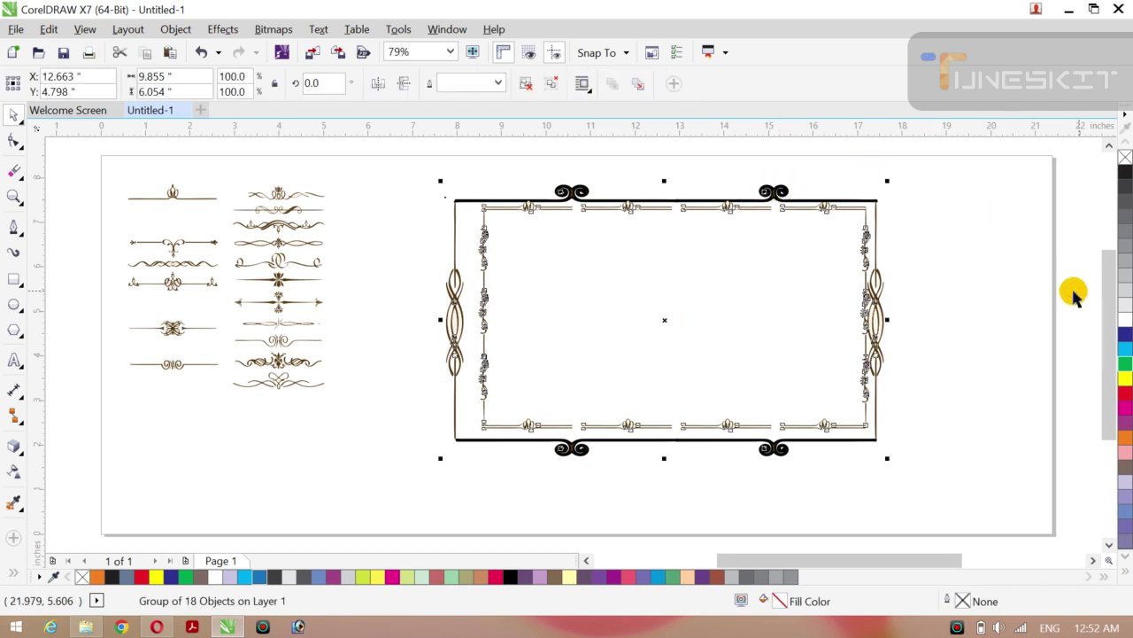
left_click(1124, 161)
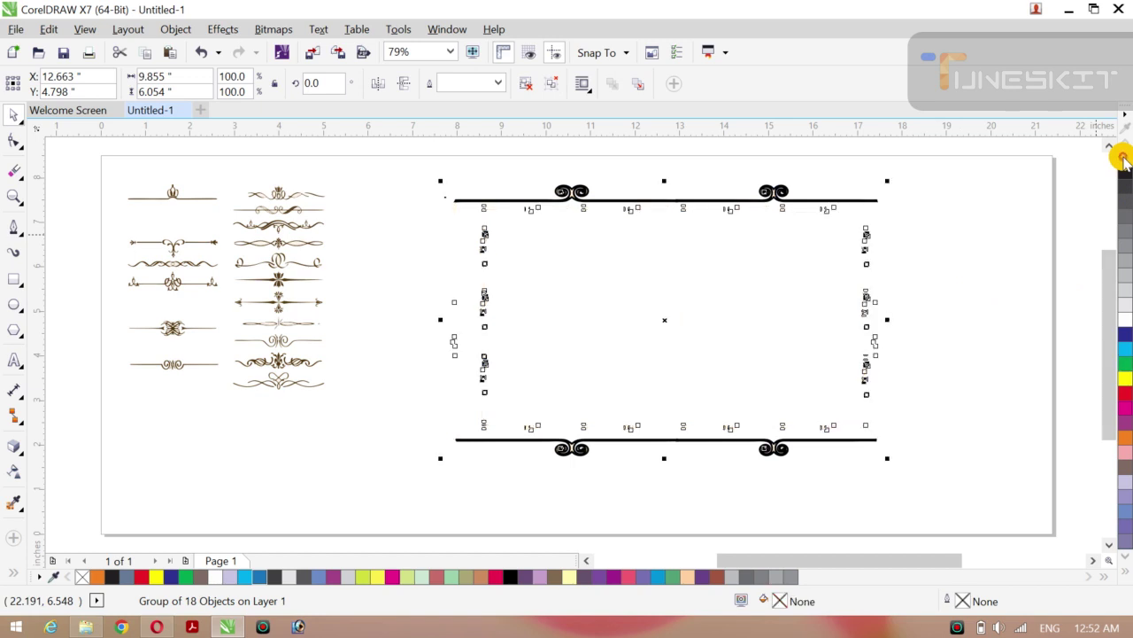
left_click(1012, 222)
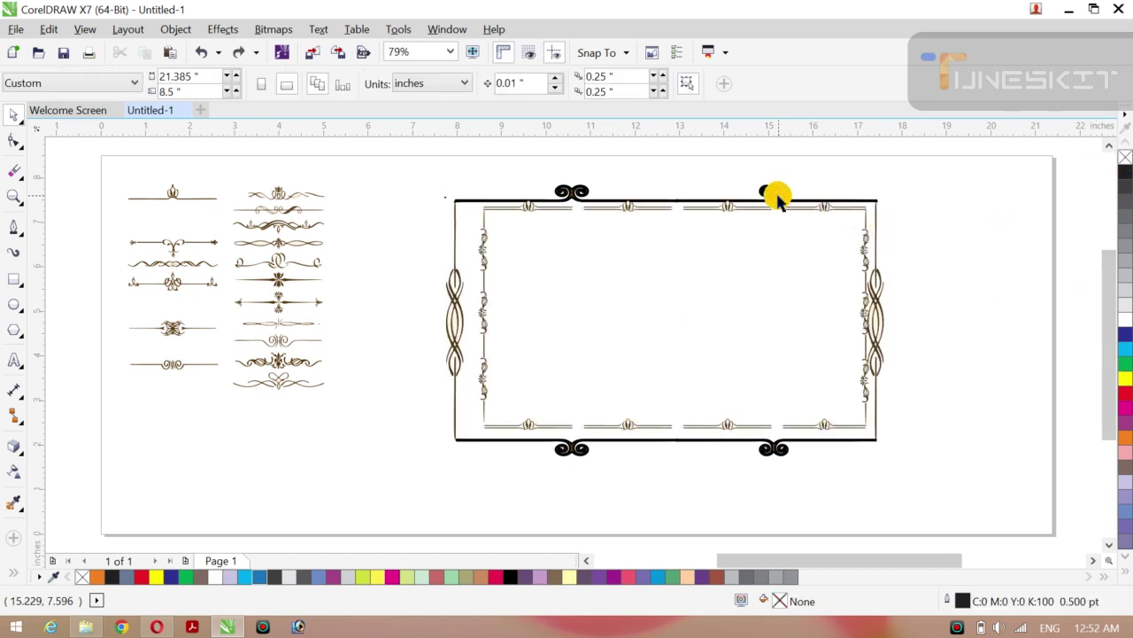
Step: Ungroup the frame into its separate objects
left_click(778, 196)
right_click(778, 196)
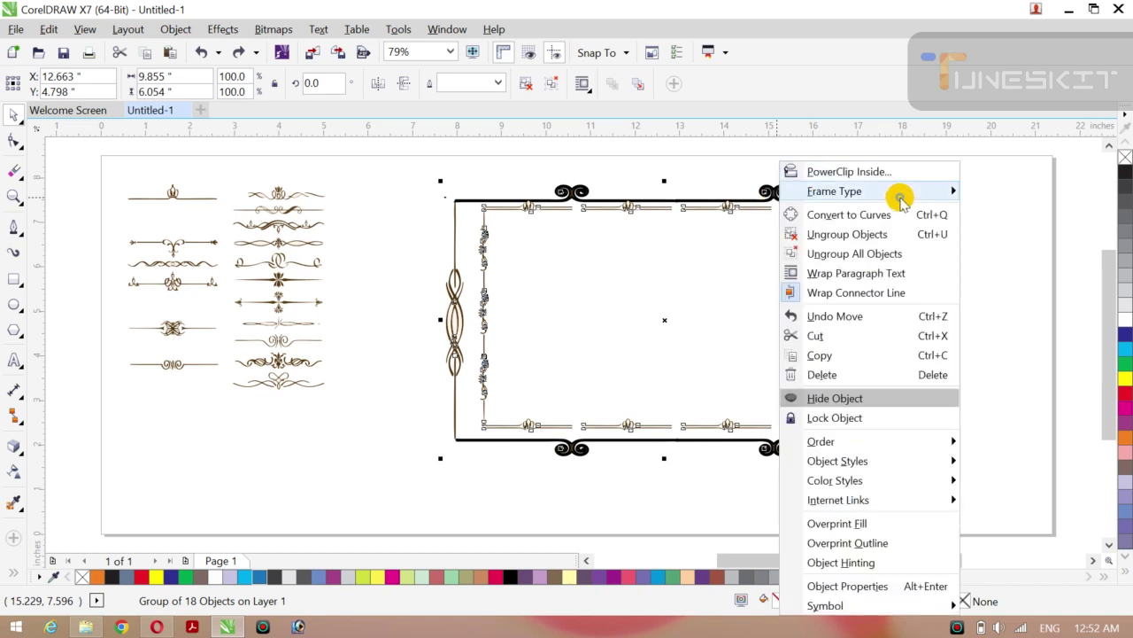
left_click(890, 235)
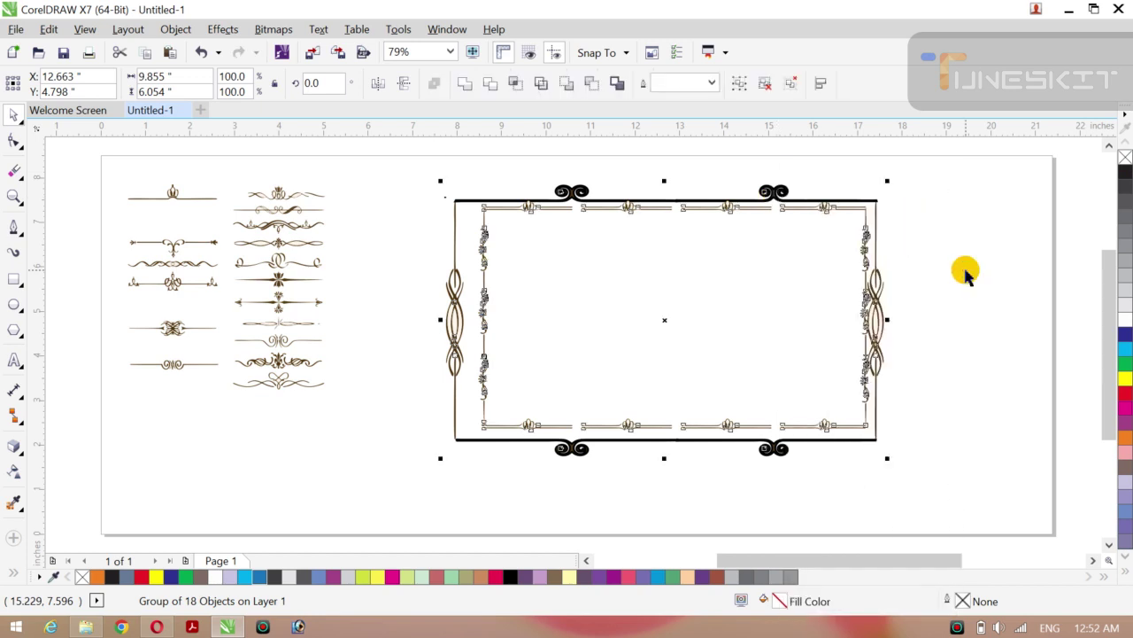
Step: Remove the thick black outline from the frame's top and bottom scroll borders, keeping their brown fill
left_click(777, 202)
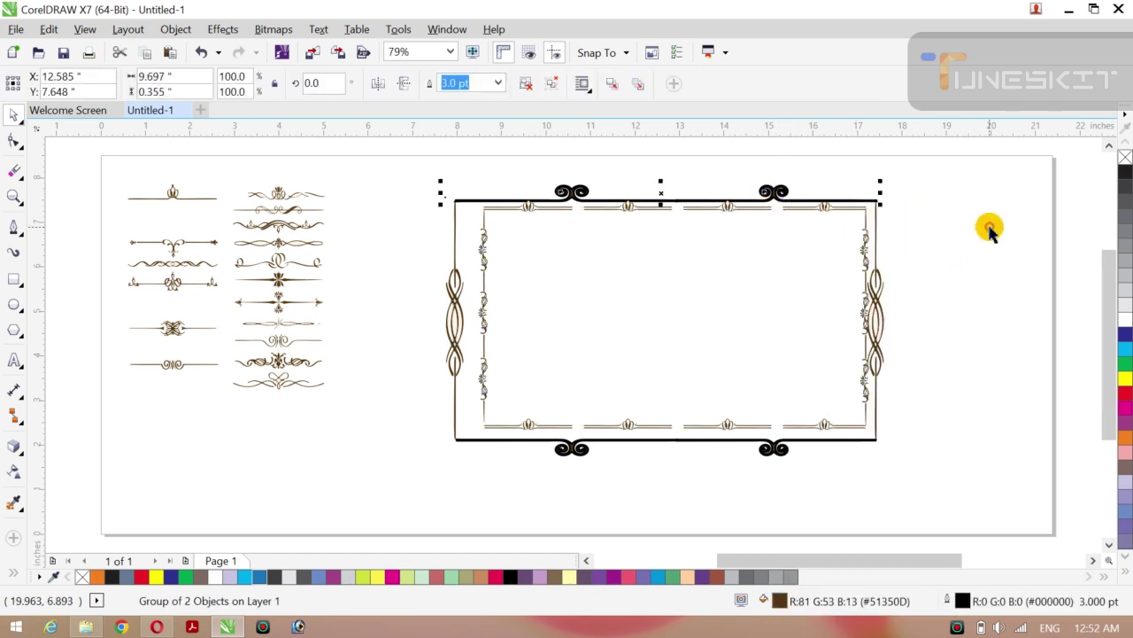
left_click(1125, 160)
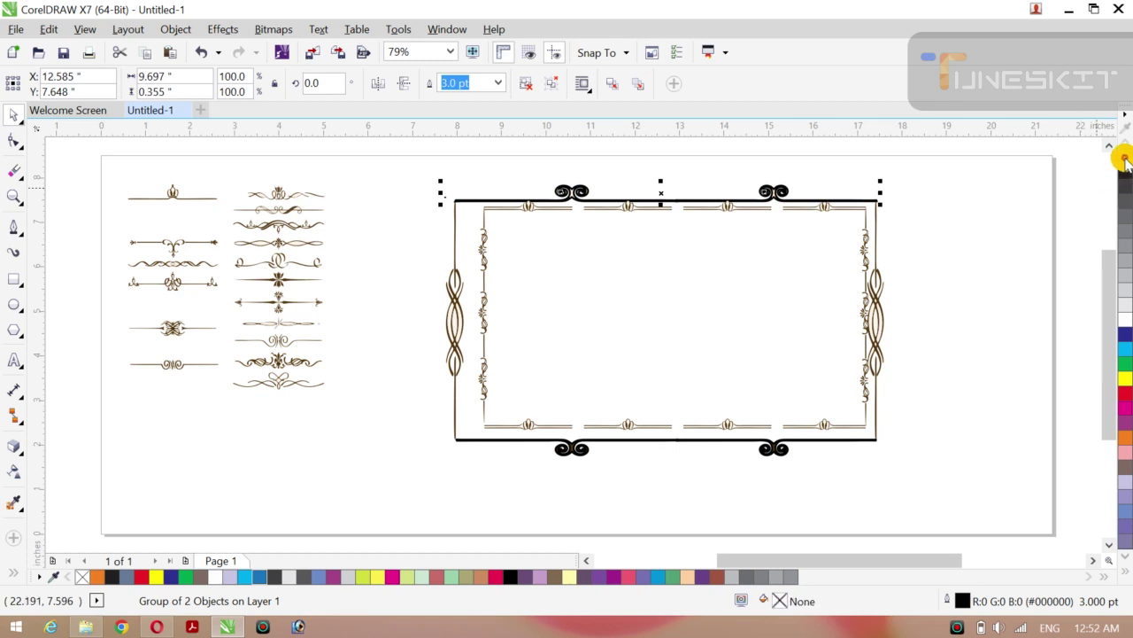
key("ctrl+z")
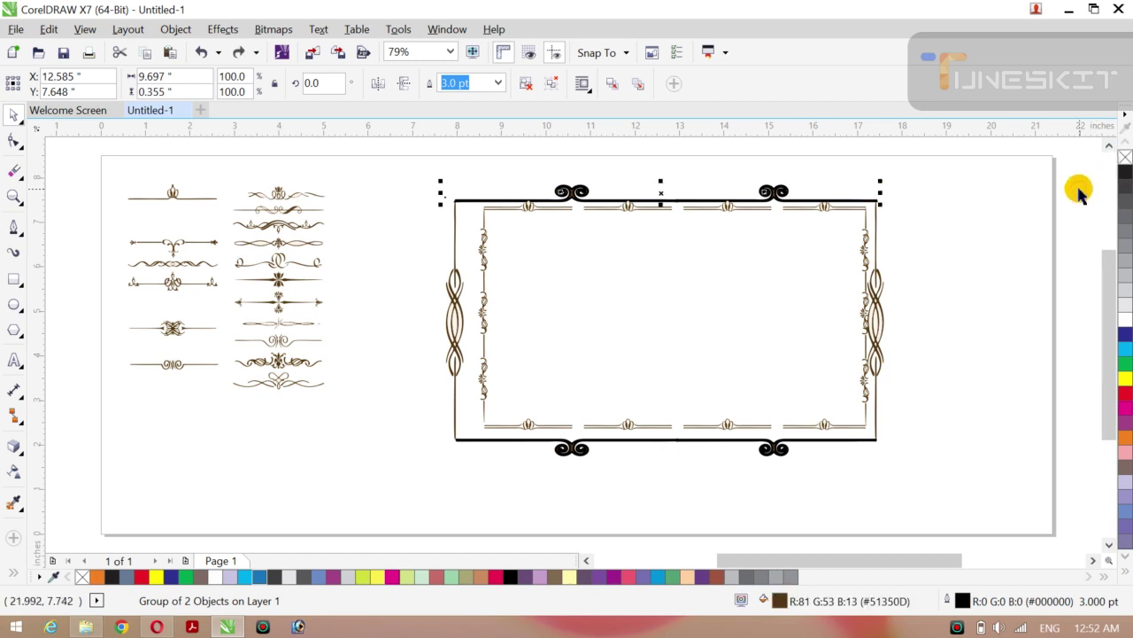
right_click(1124, 156)
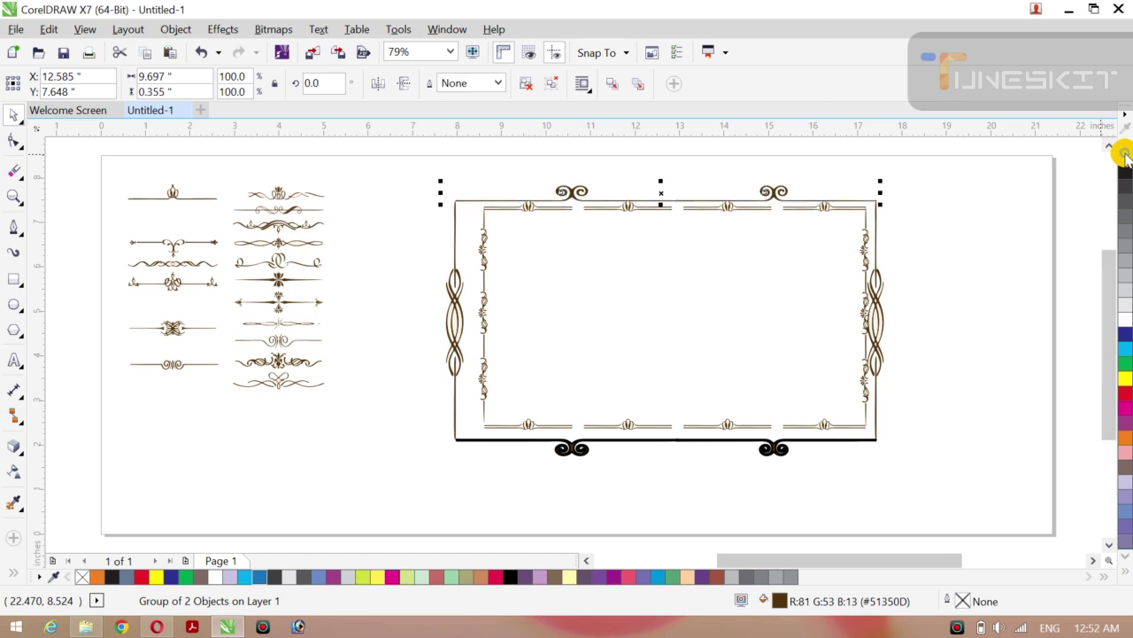
left_click(779, 453)
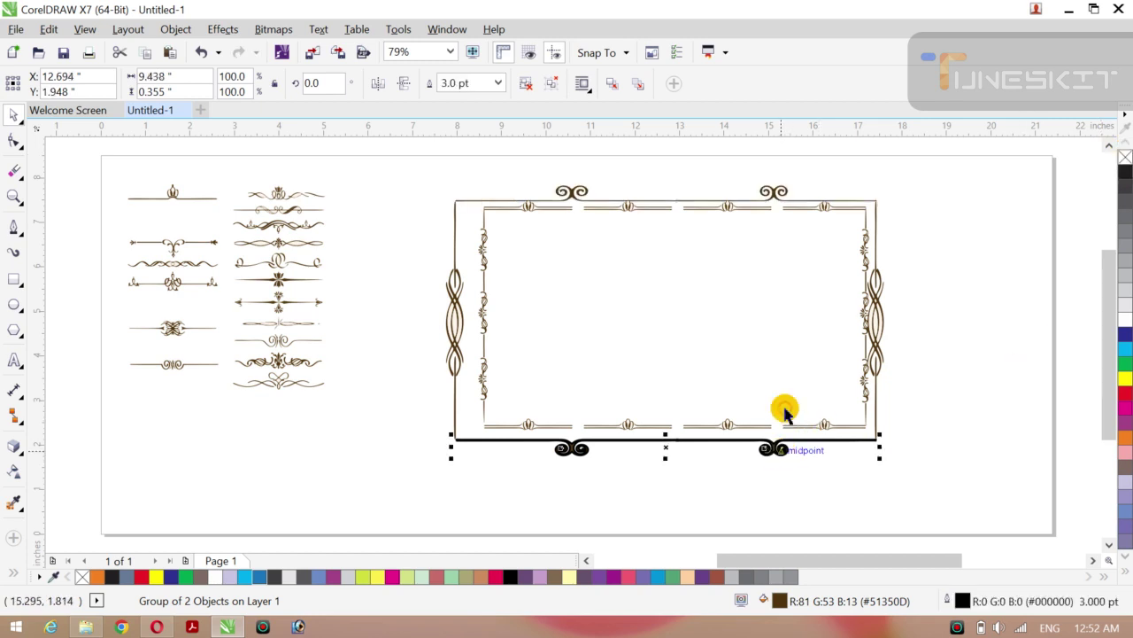
right_click(1124, 158)
left_click(983, 262)
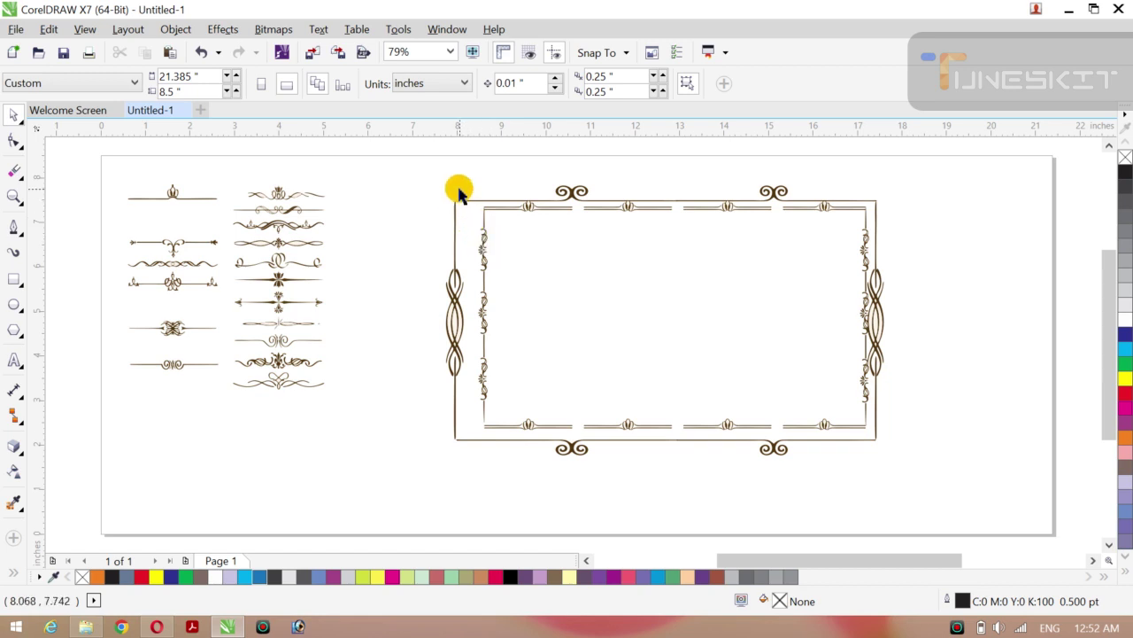
Step: Group the 11 dividers of the inner top, bottom and left sides and nudge them down and left to X 12.592, Y 4.813 inches
left_click_drag(460, 188, 548, 315)
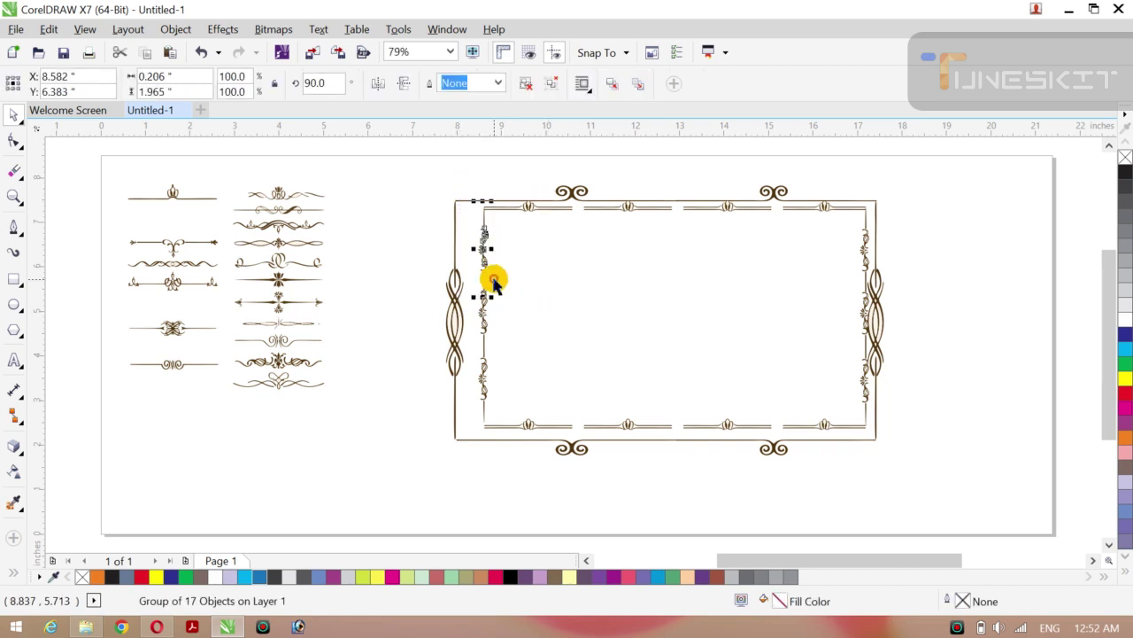
left_click_drag(458, 195, 867, 433)
key("ctrl+g")
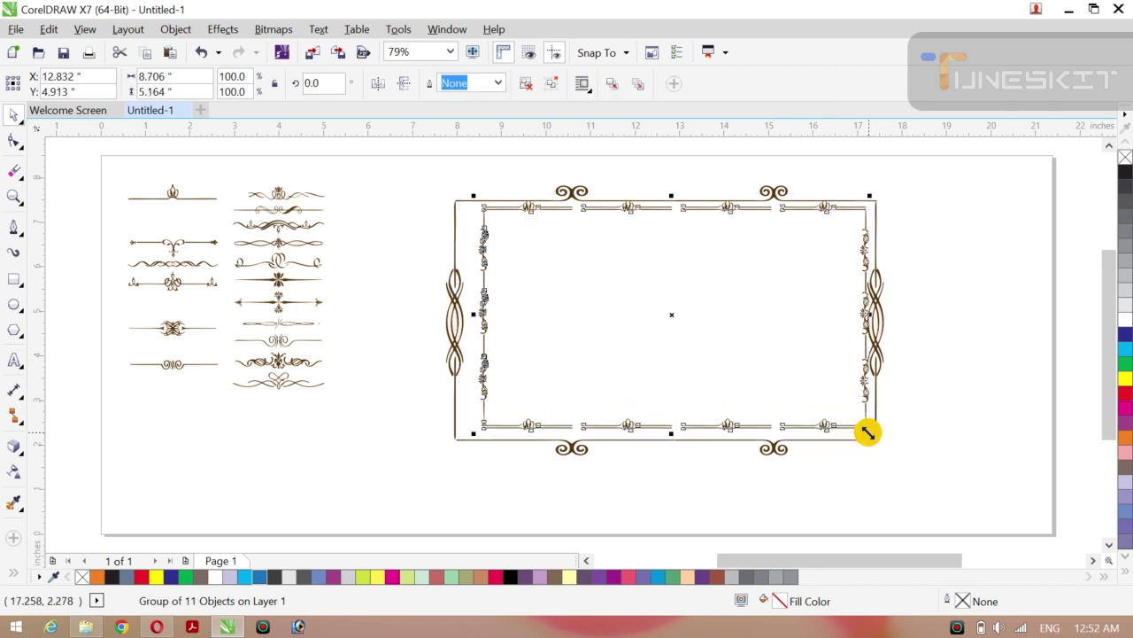
key("Down")
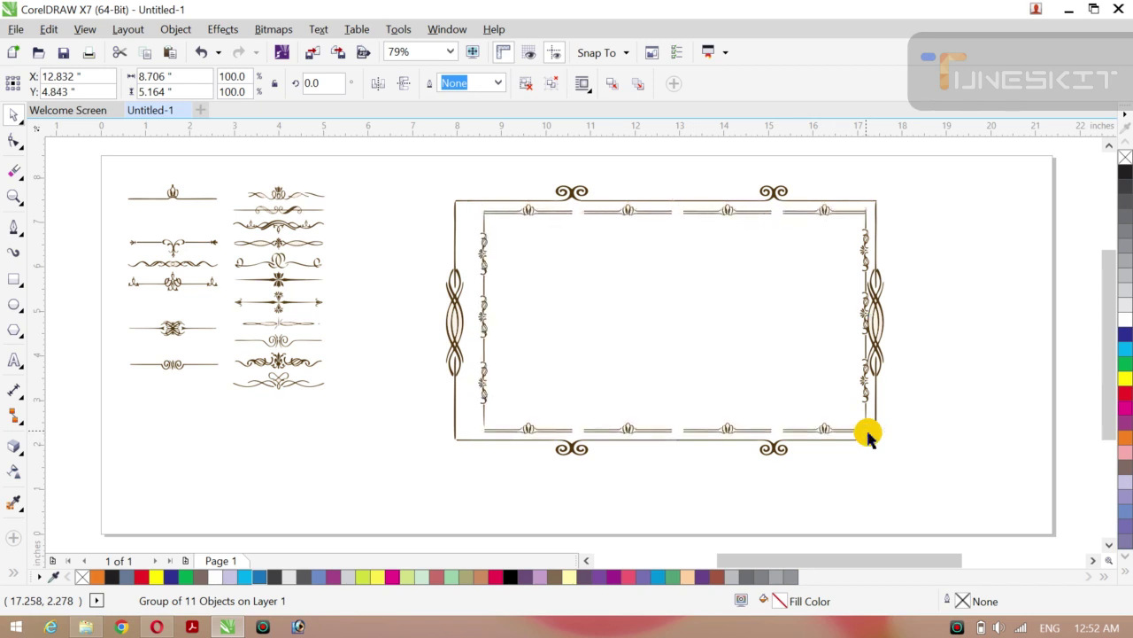
key("Left")
key("Left")
key("Left")
key("Left")
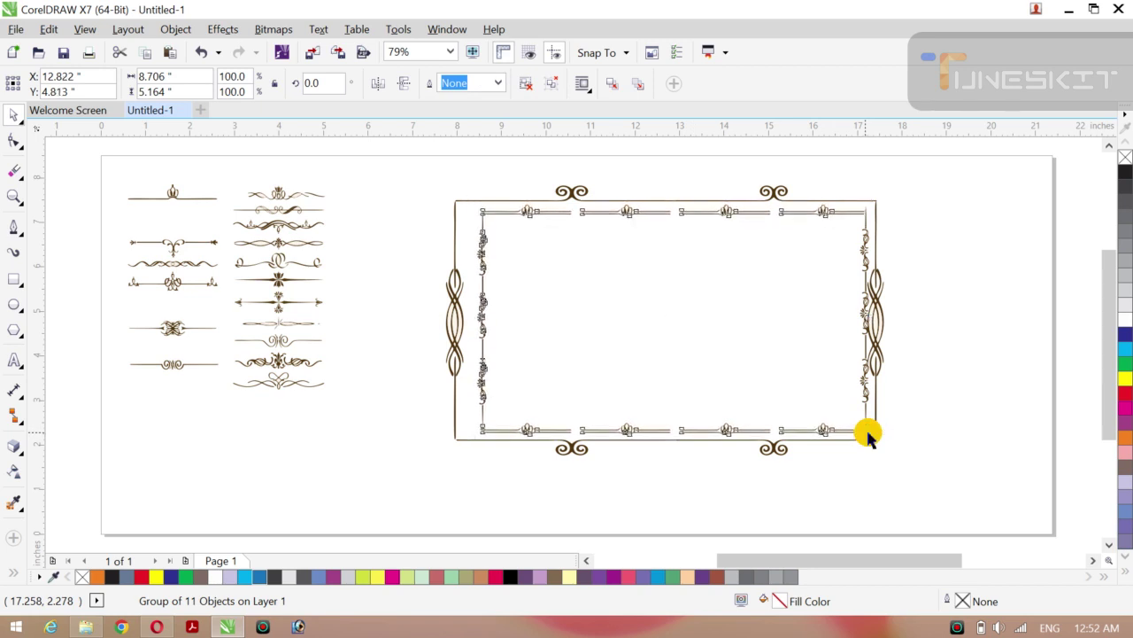
key("Left")
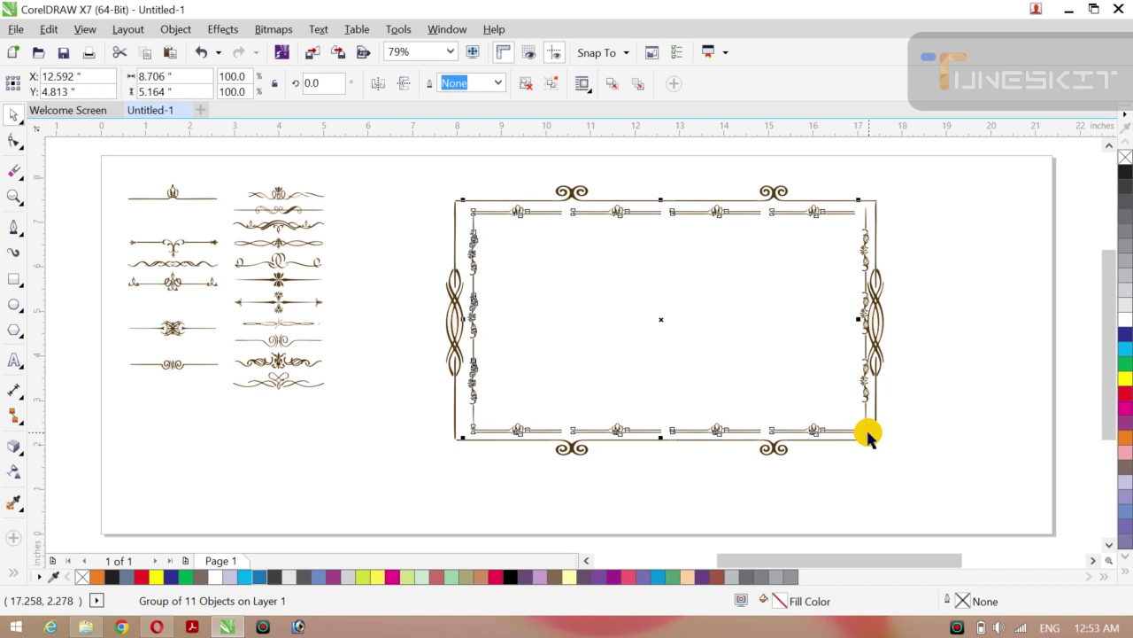
left_click(1018, 360)
Step: Group the upper and lower scroll dividers of the inner right column and move them to X 16.899, Y 4.832 inches
left_click(862, 246)
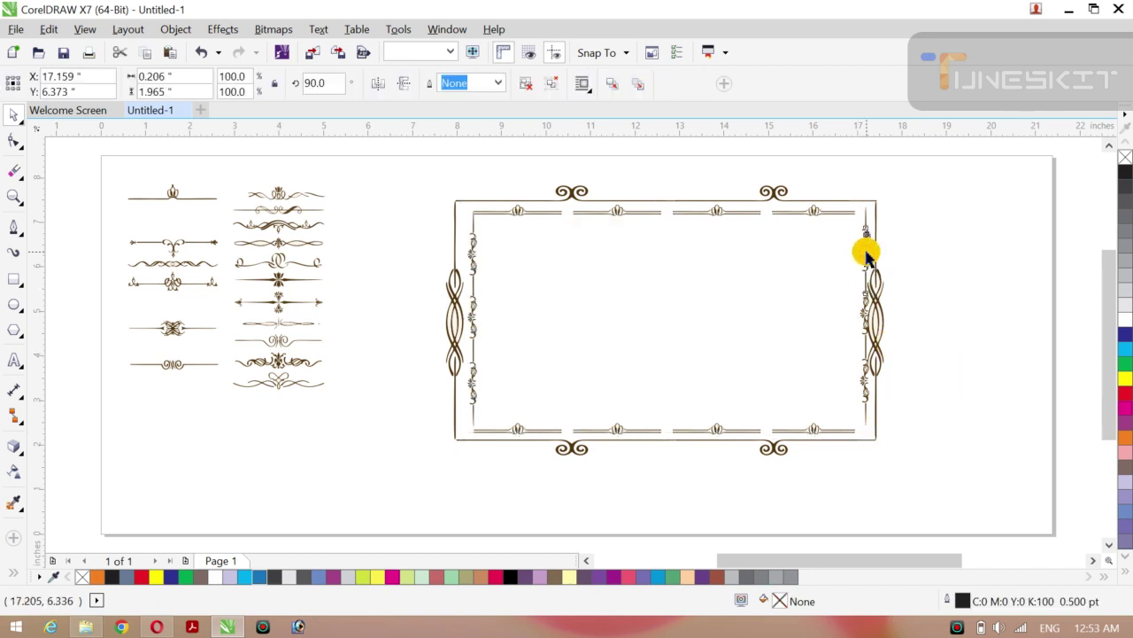
left_click(864, 370, "shift")
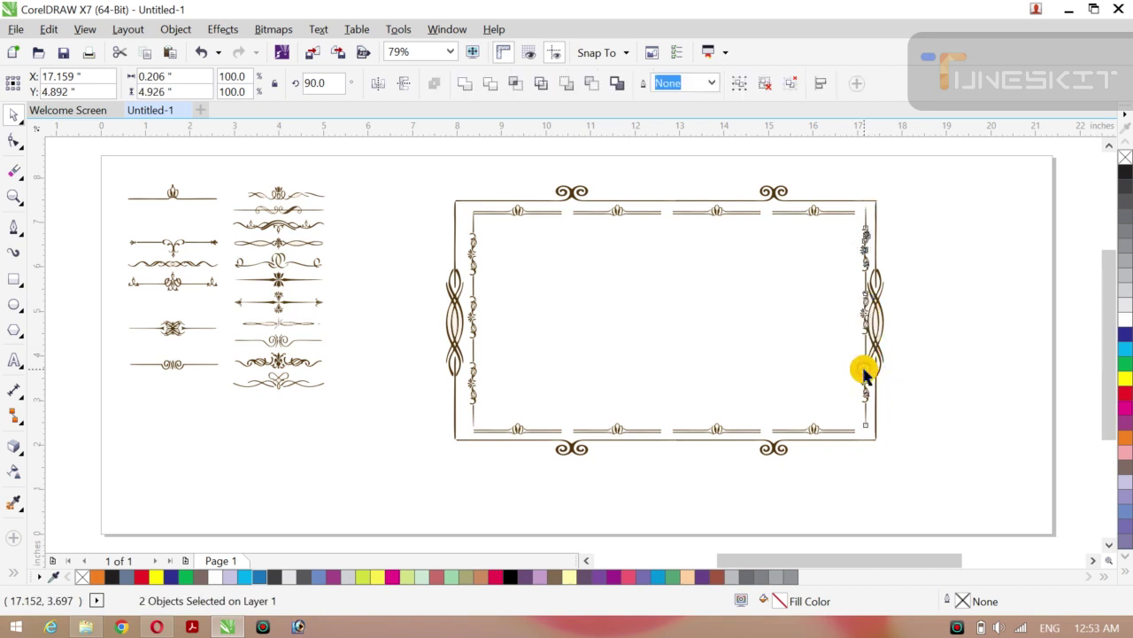
key("ctrl+g")
left_click_drag(863, 369, 865, 370)
key("Left")
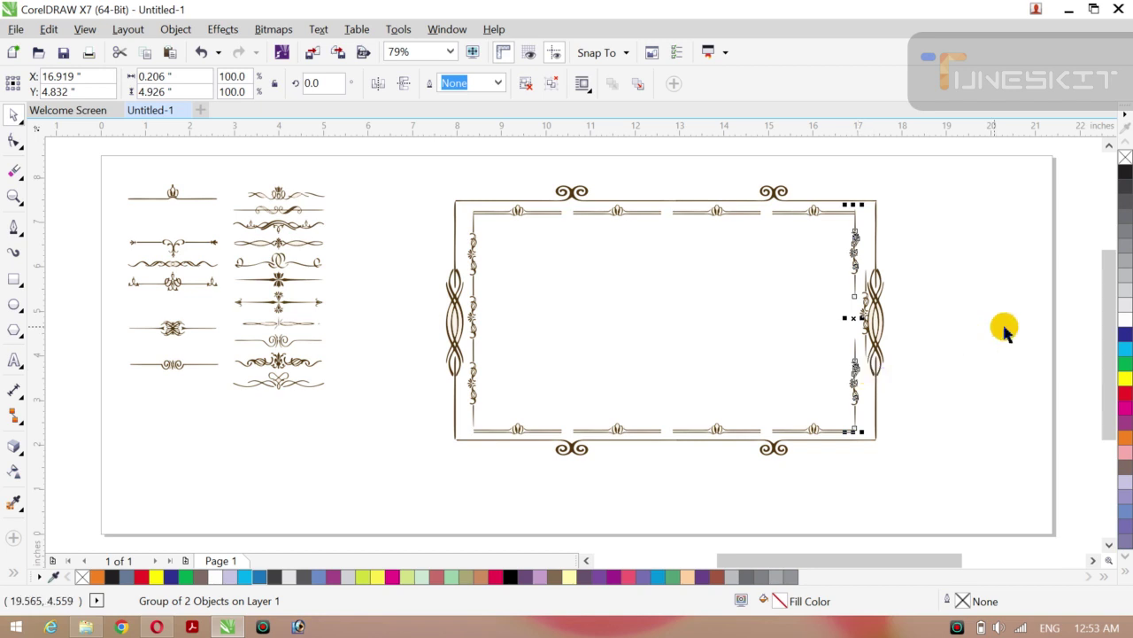
left_click(986, 304)
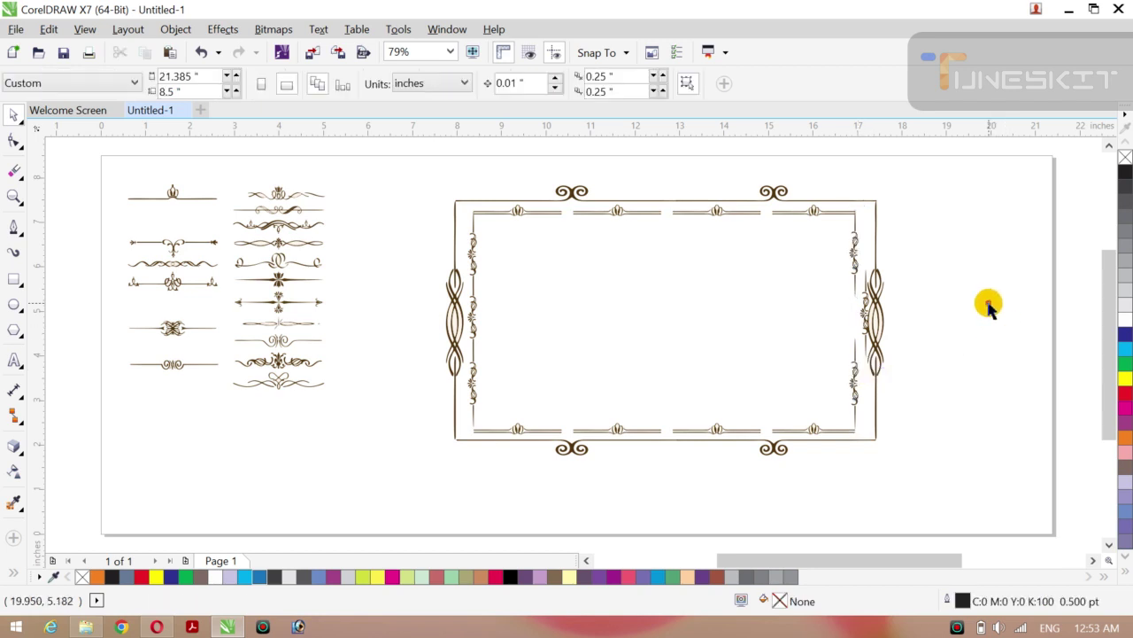
left_click(855, 264)
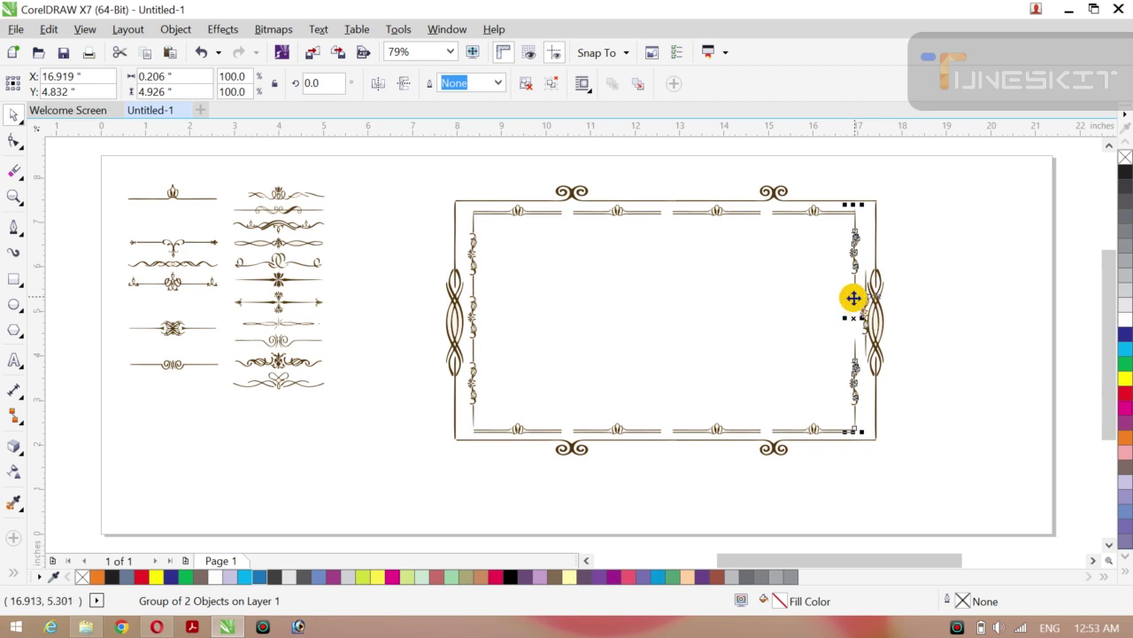
left_click(951, 291)
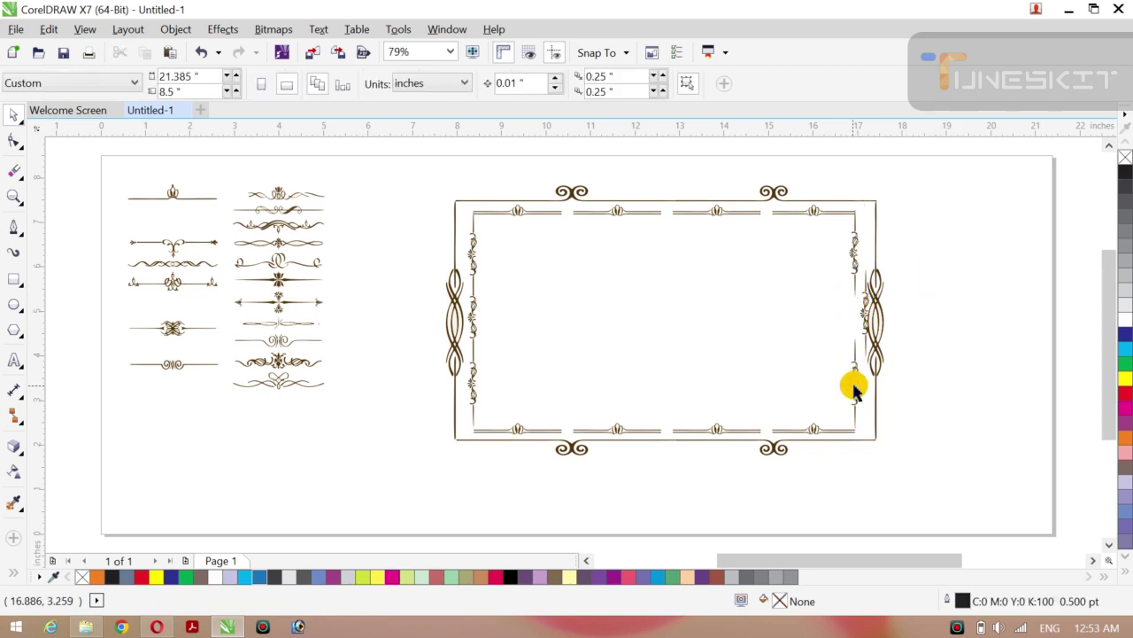
left_click(855, 384)
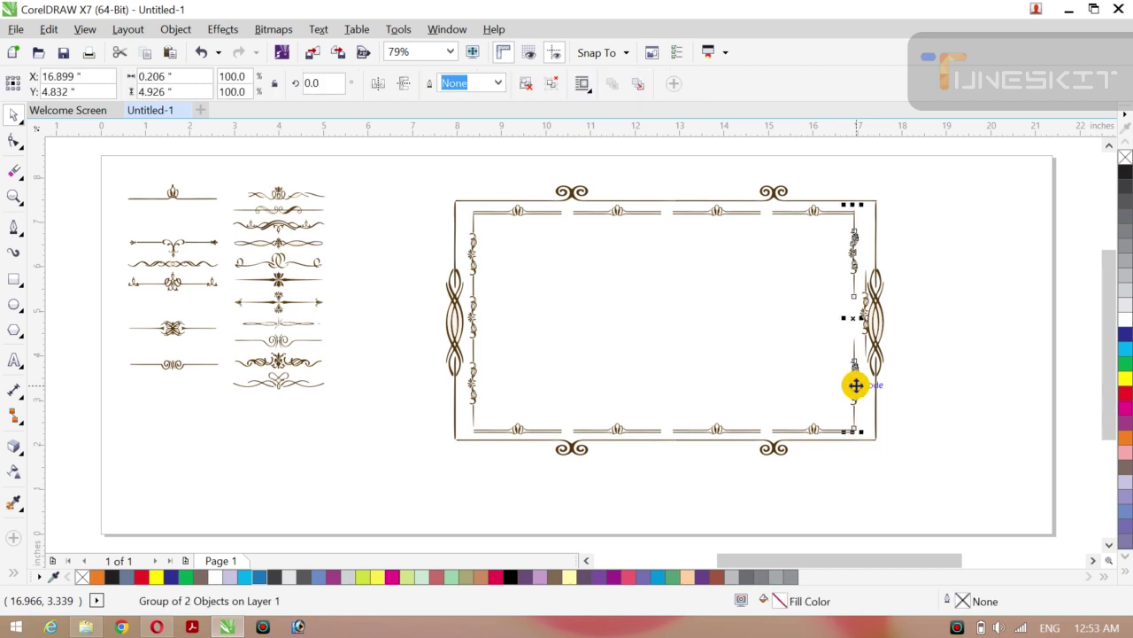
left_click(954, 358)
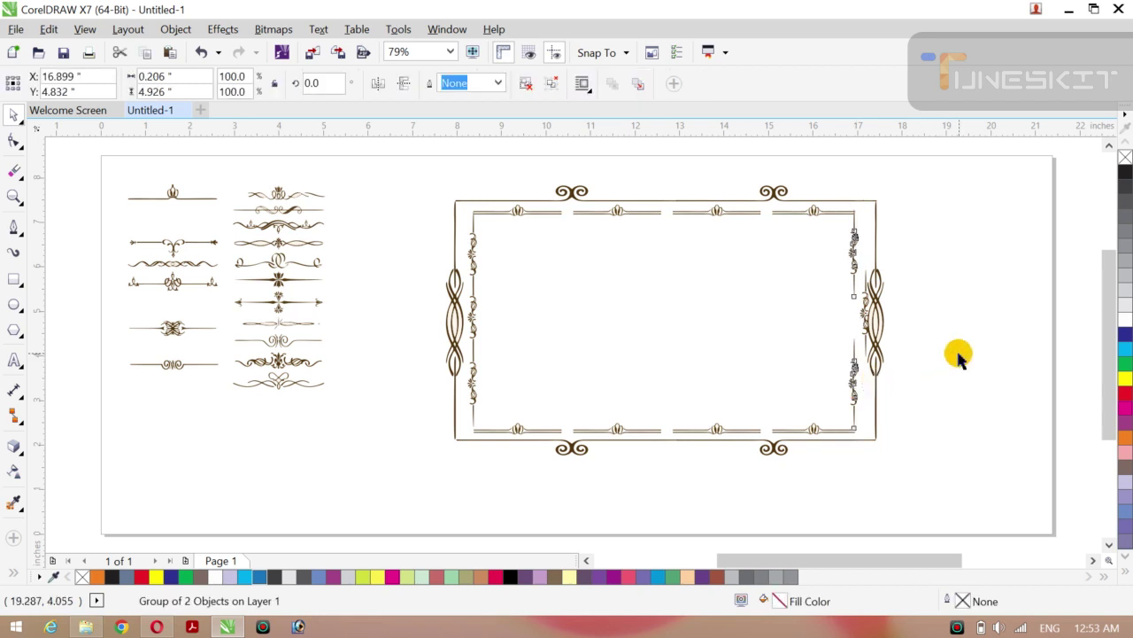
Step: Ungroup the two scroll dividers of the inner right column
left_click(851, 375)
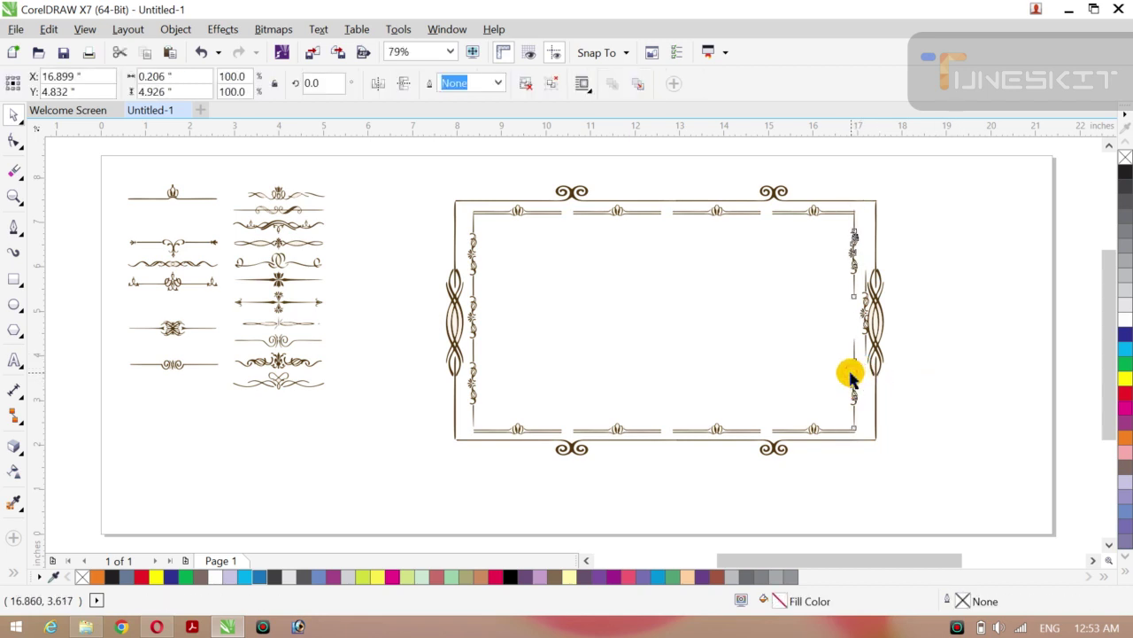
right_click(851, 318)
left_click(992, 237)
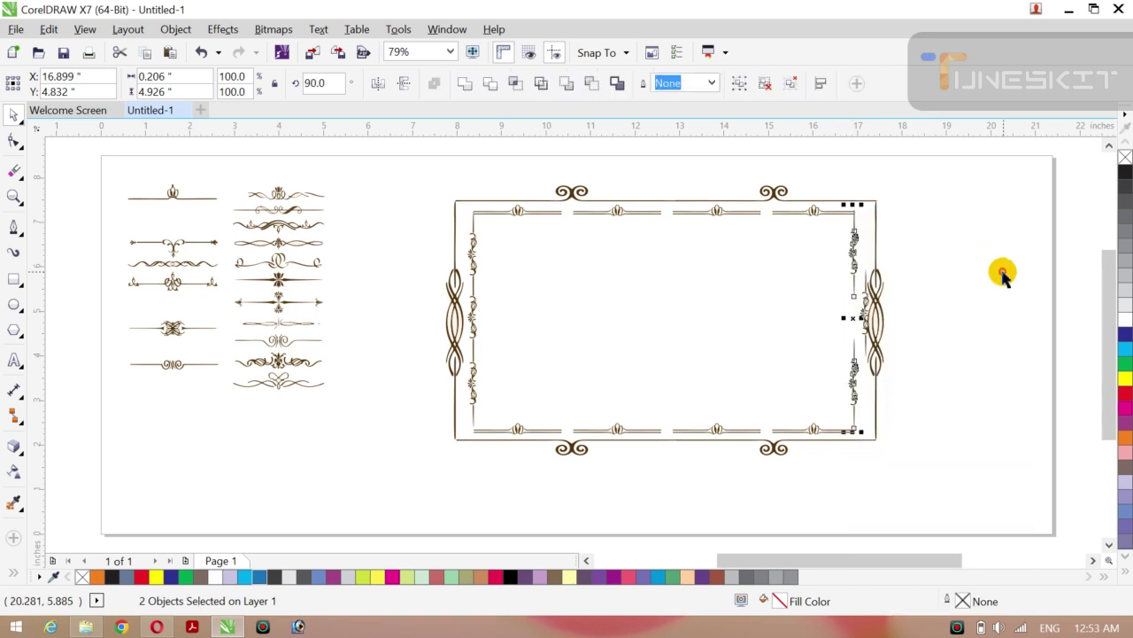
Step: Stretch the lower right-column divider upward and the upper one downward to 2.777 inches high, closing the gap between them
left_click(842, 372)
left_click(852, 386)
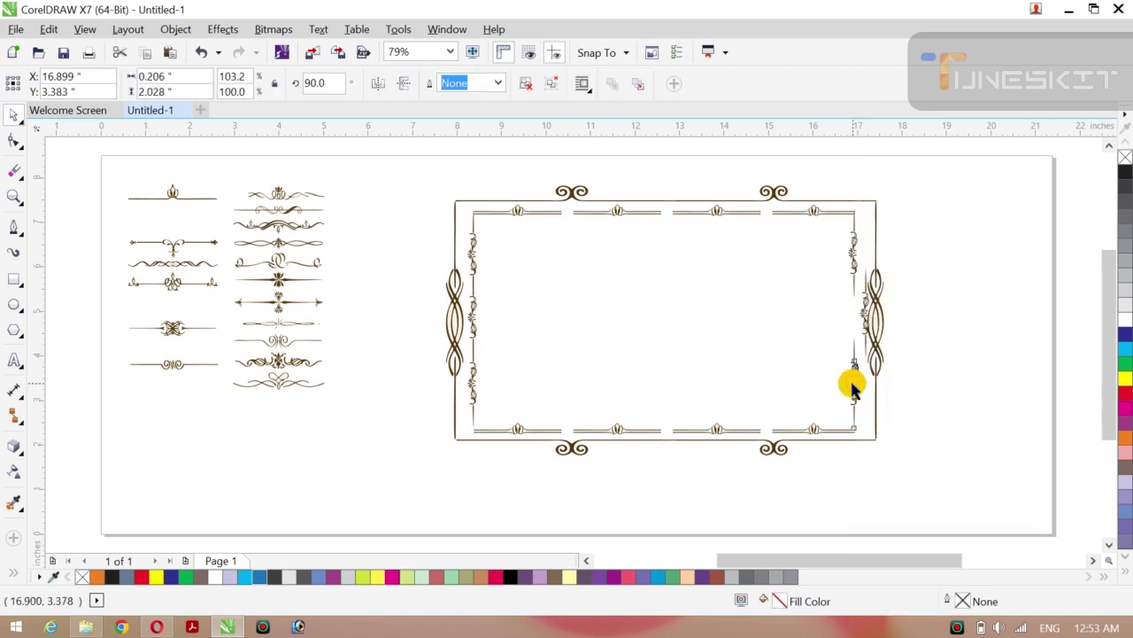
left_click_drag(853, 332, 853, 312)
left_click(853, 268)
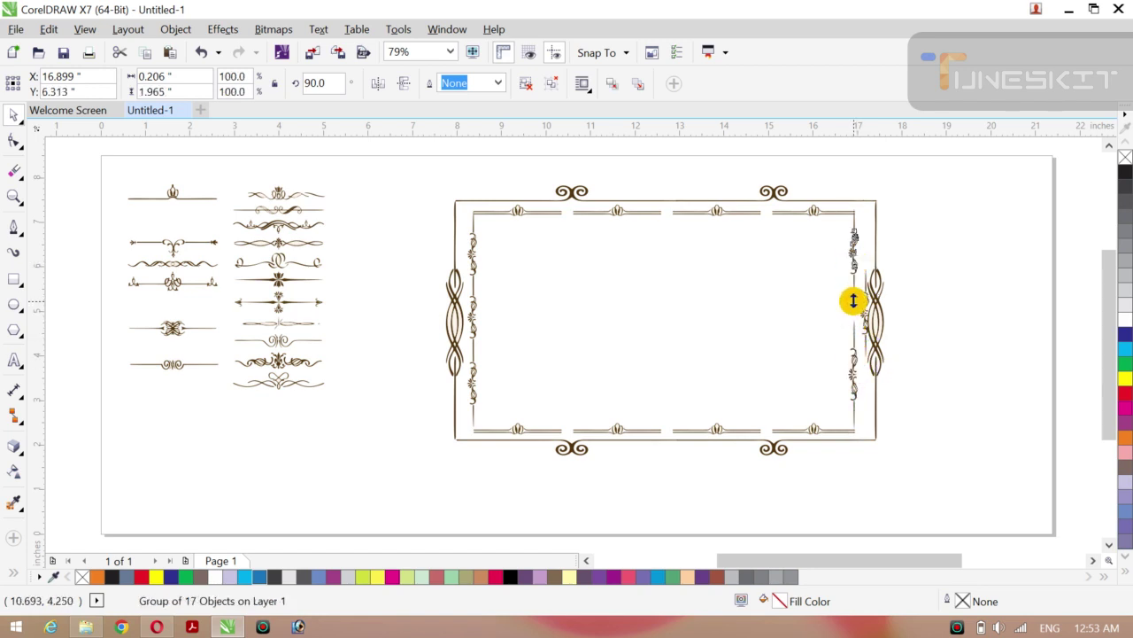
left_click_drag(852, 301, 853, 336)
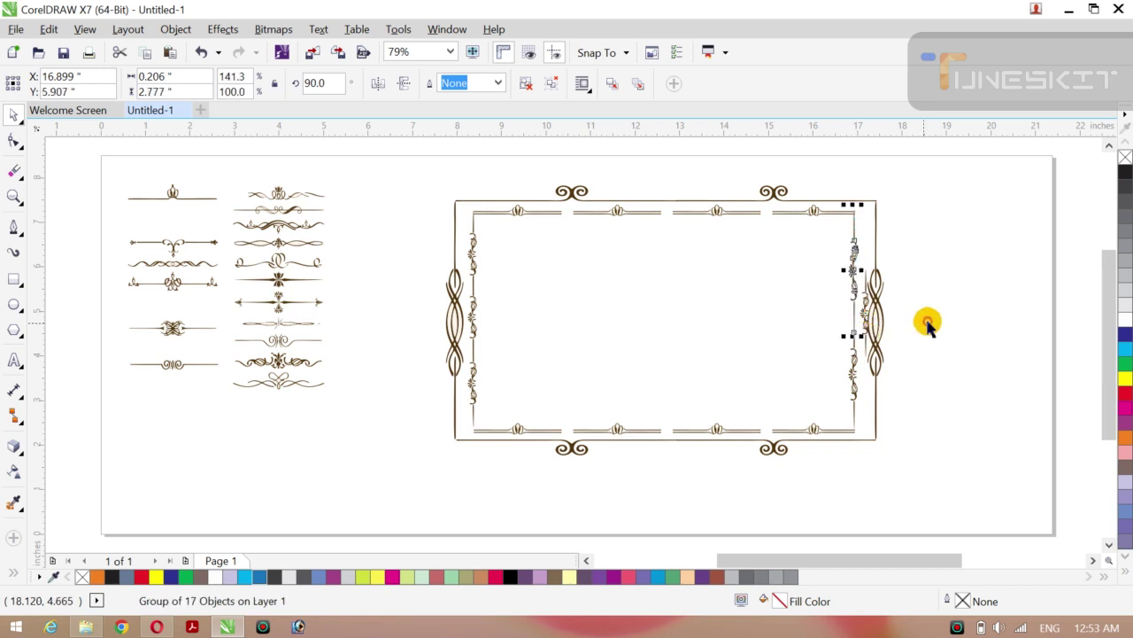
left_click(927, 325)
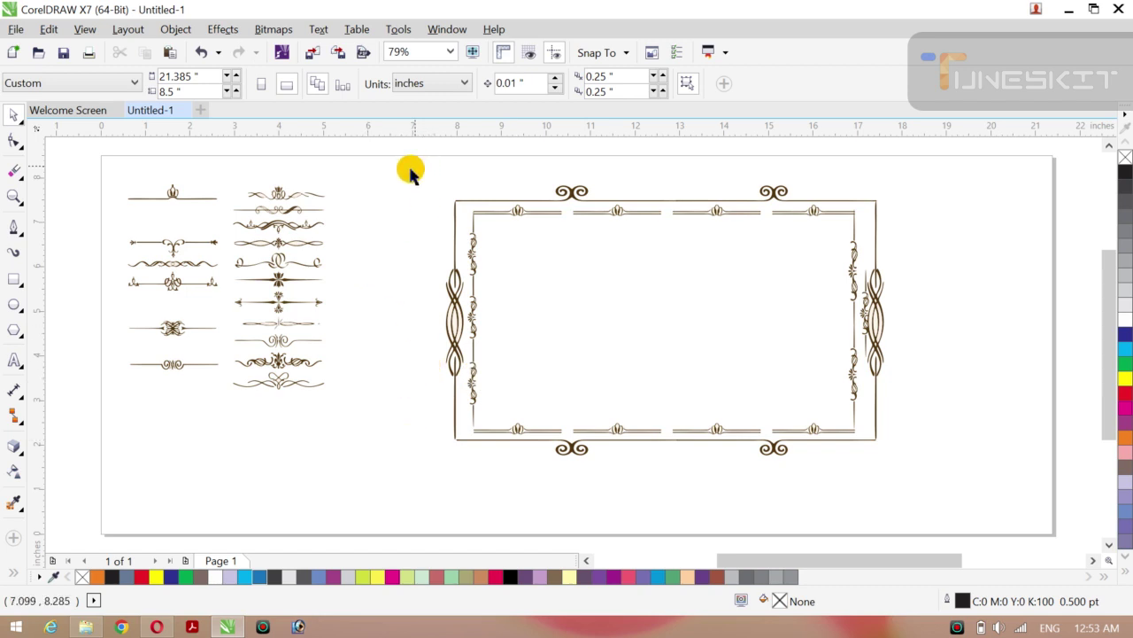
Step: Group the frame's 8 objects and move the group right to about X 14.23, Y 4.79 inches
left_click_drag(408, 173, 912, 496)
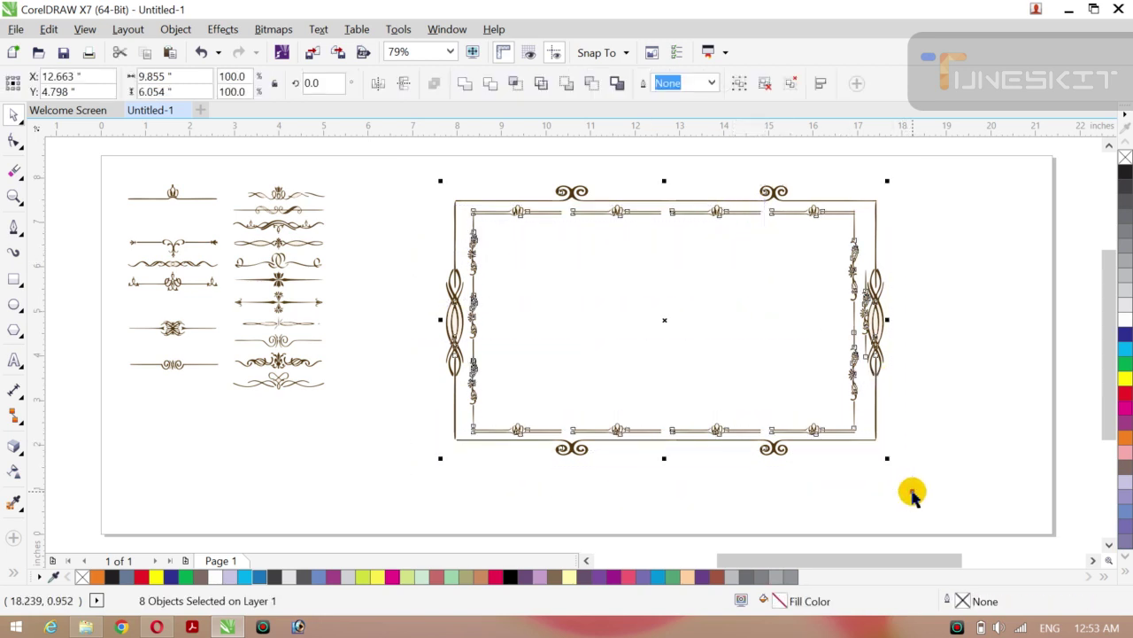
key("ctrl+g")
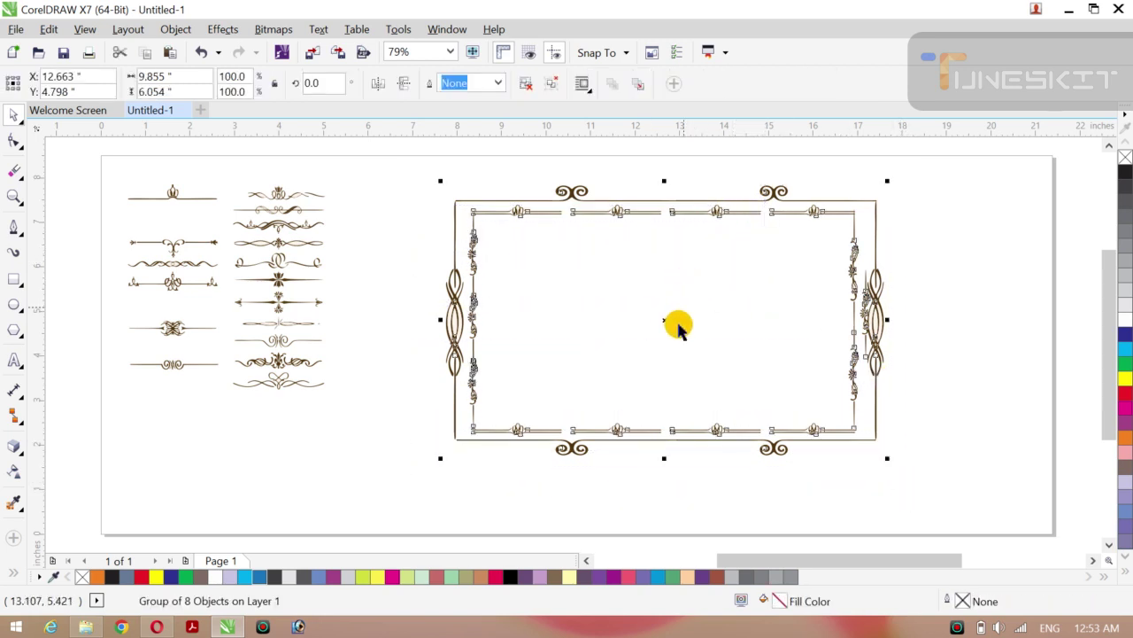
left_click_drag(665, 321, 734, 320)
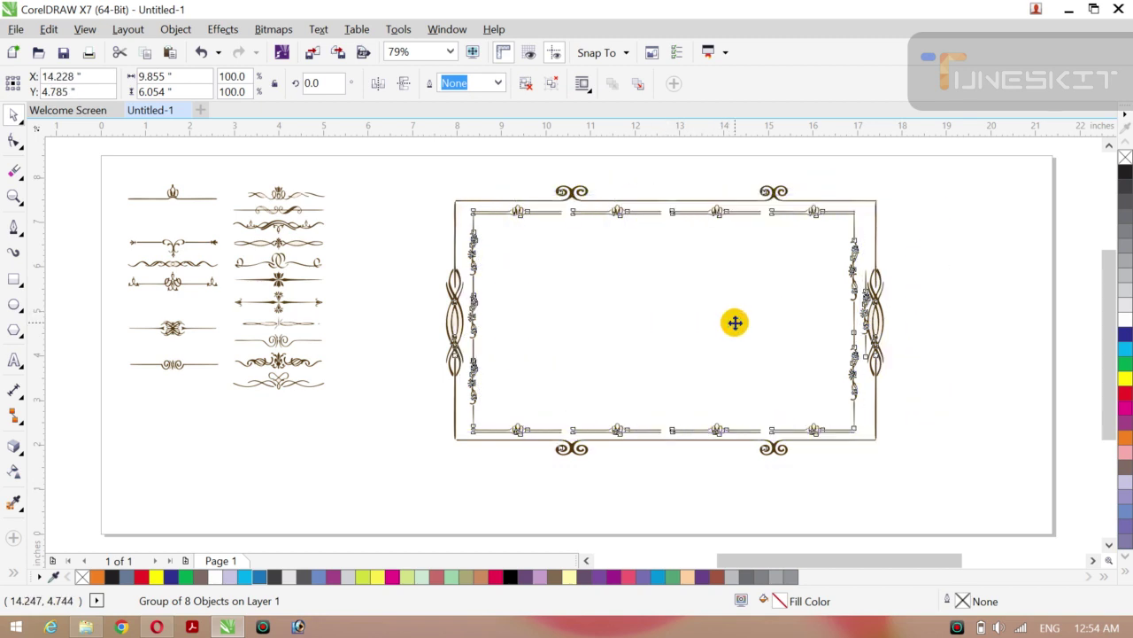
left_click(446, 287)
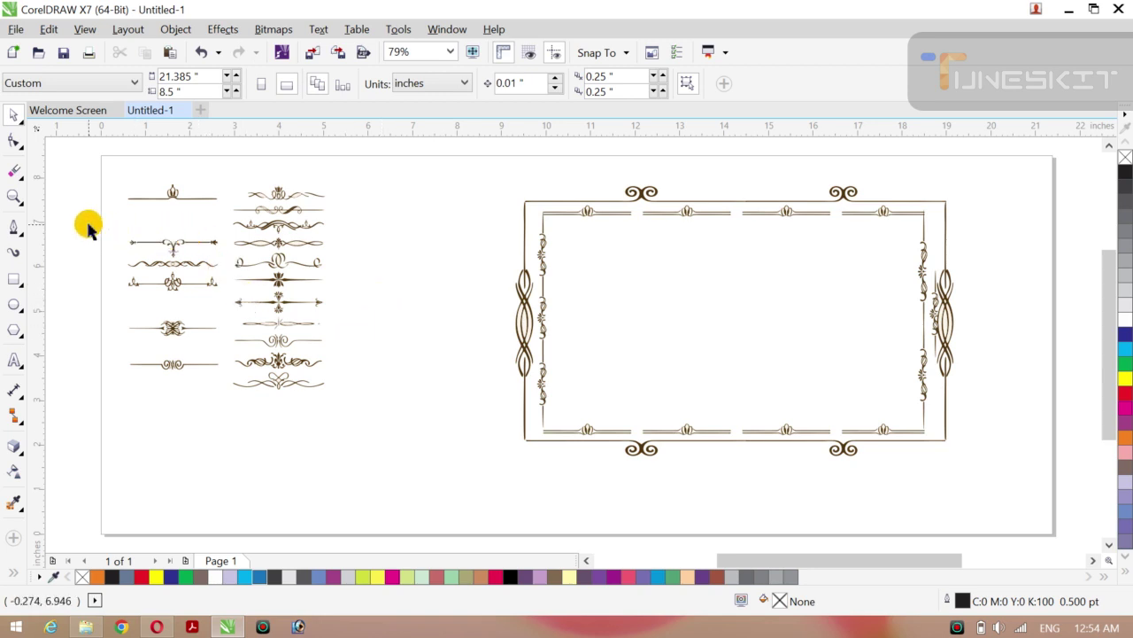
Step: Move the arrow-ended divider with the hanging centre scroll to X 7.361, Y 7.471 inches and delete all other loose dividers
left_click_drag(88, 226, 223, 254)
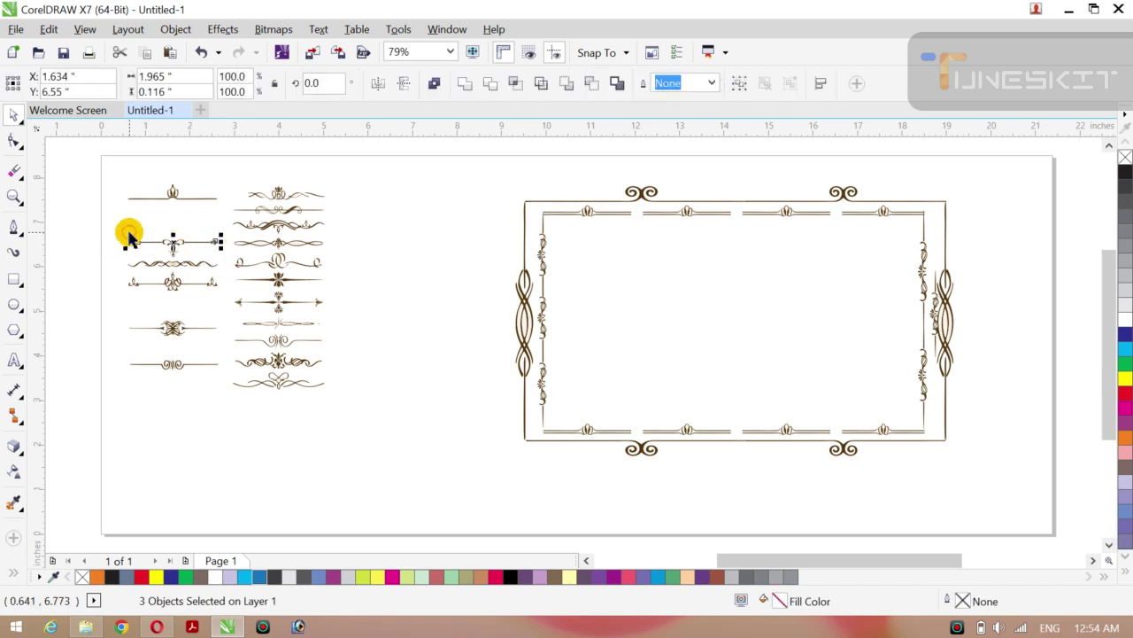
left_click_drag(80, 219, 395, 215)
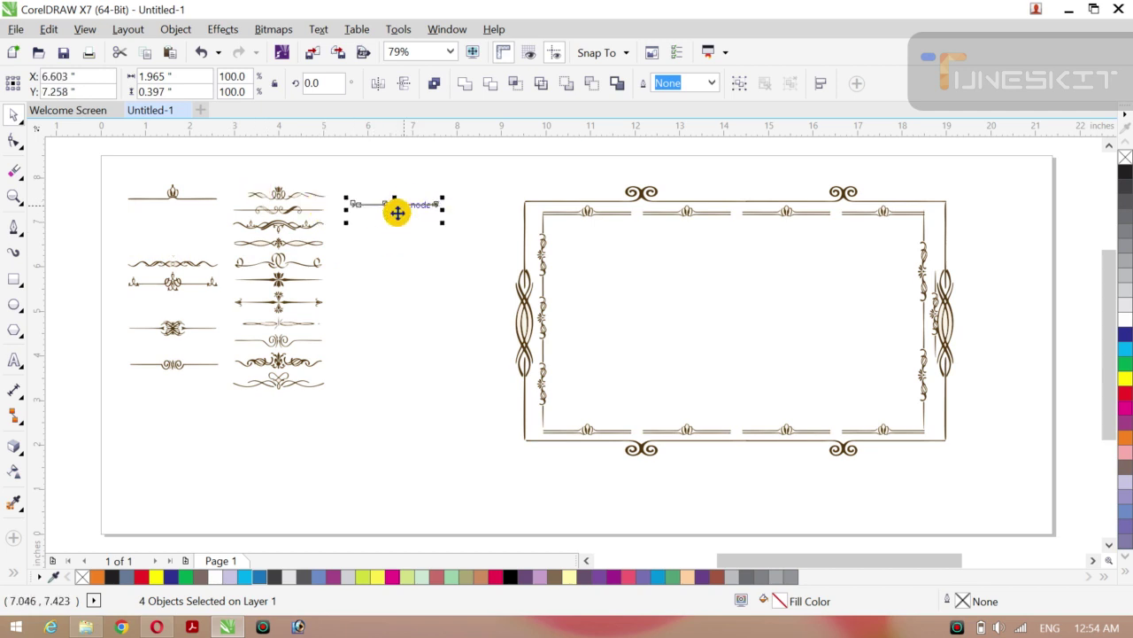
left_click_drag(395, 215, 429, 205)
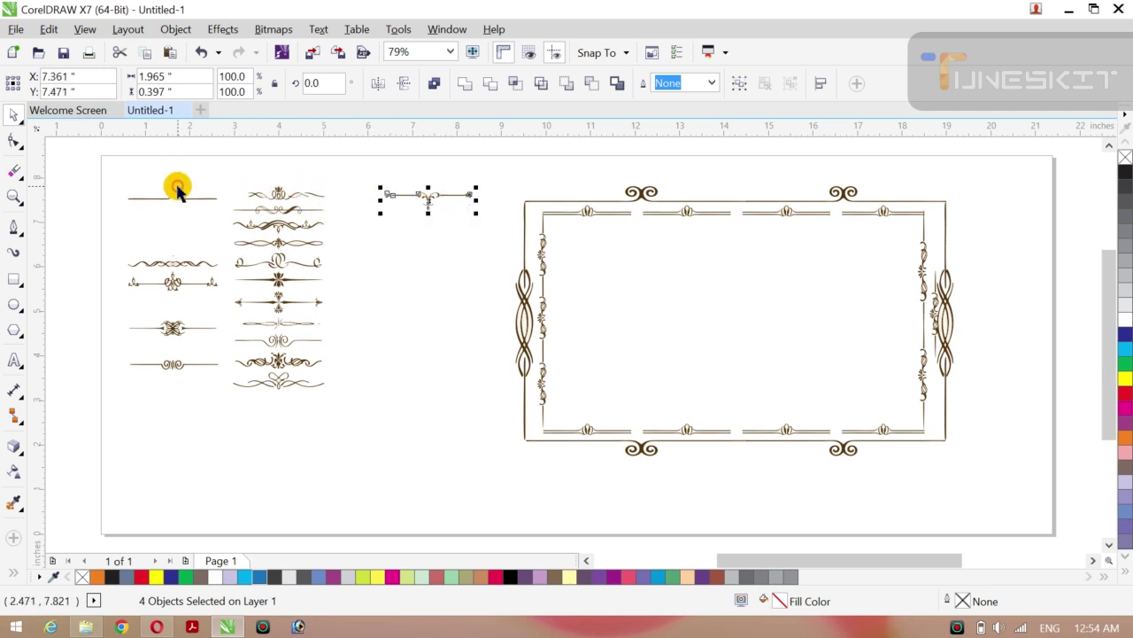
left_click_drag(62, 166, 350, 416)
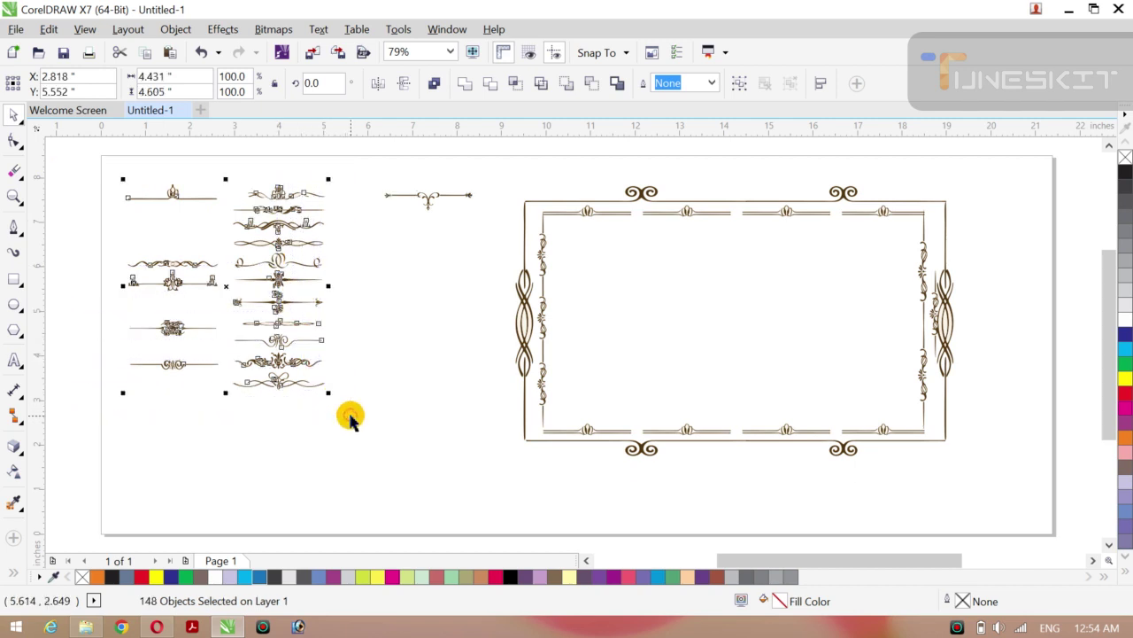
key("Delete")
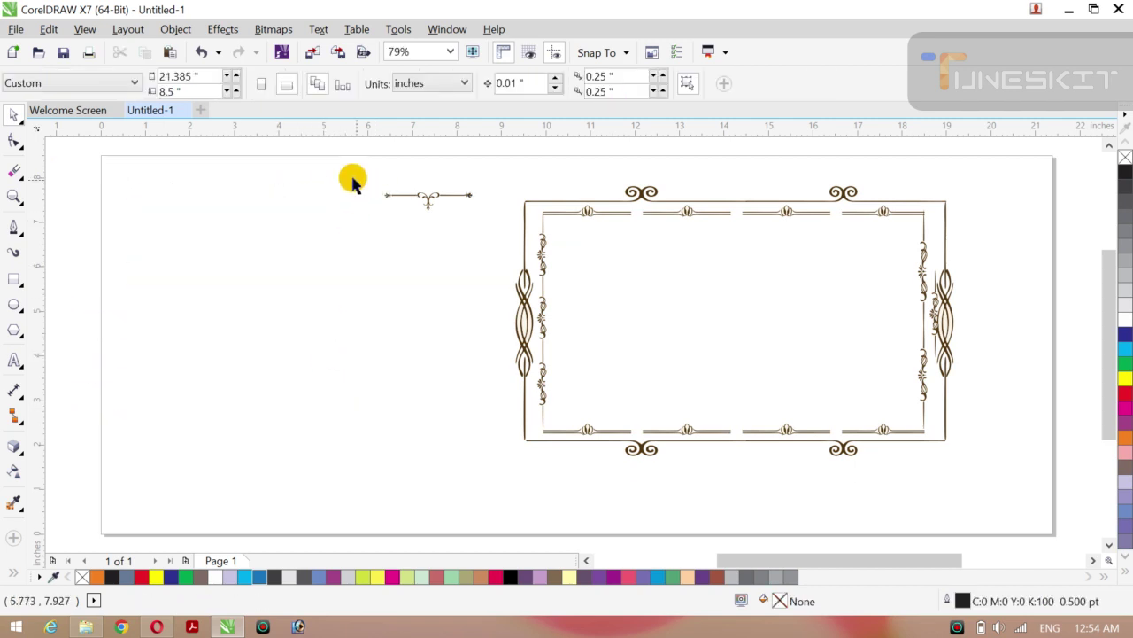
Step: Move the remaining divider to about X 6.972, Y 6.19 inches and flip it vertically across its upper edge
left_click_drag(350, 177, 489, 232)
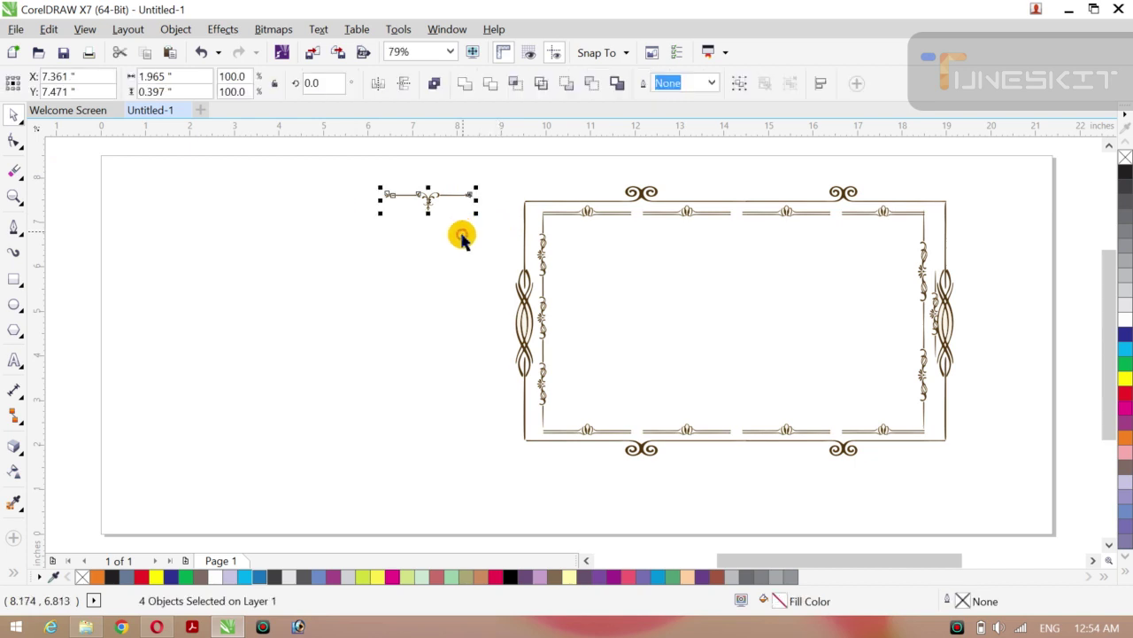
left_click_drag(429, 197, 411, 254)
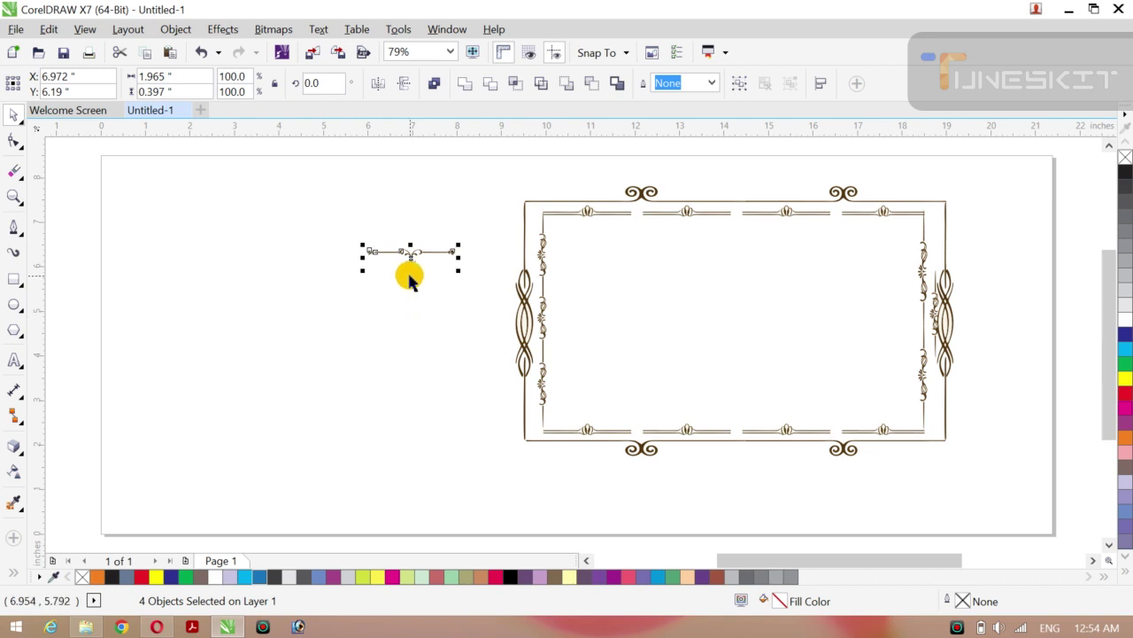
left_click_drag(410, 270, 410, 227)
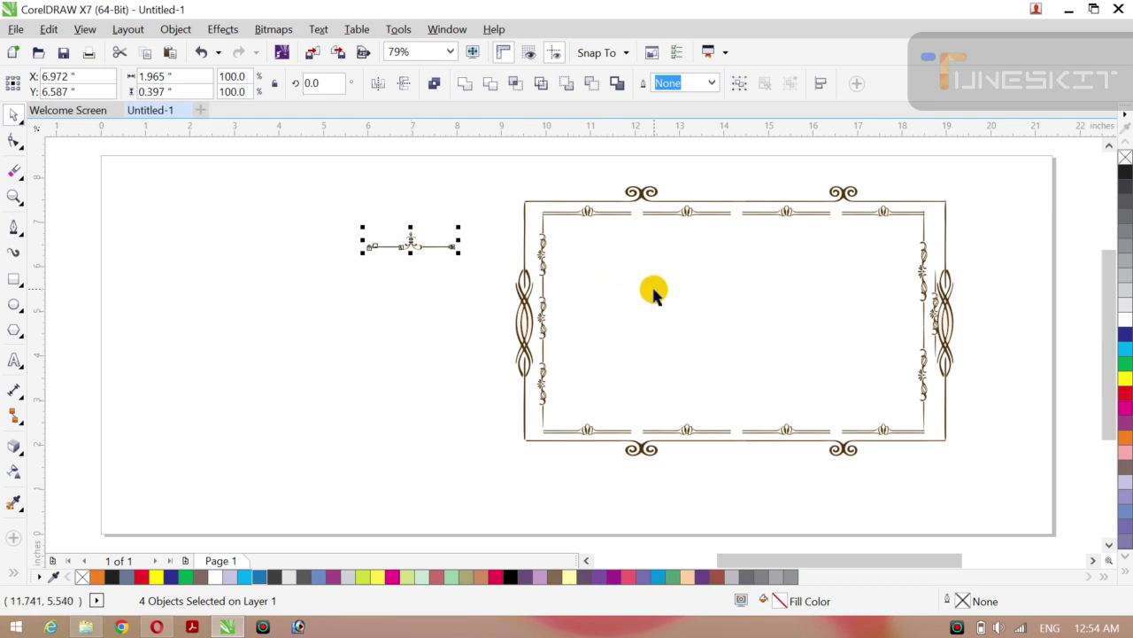
Step: Group the finished frame and move it right to X 15.541, Y 4.705 inches
left_click_drag(481, 166, 983, 479)
key("ctrl+g")
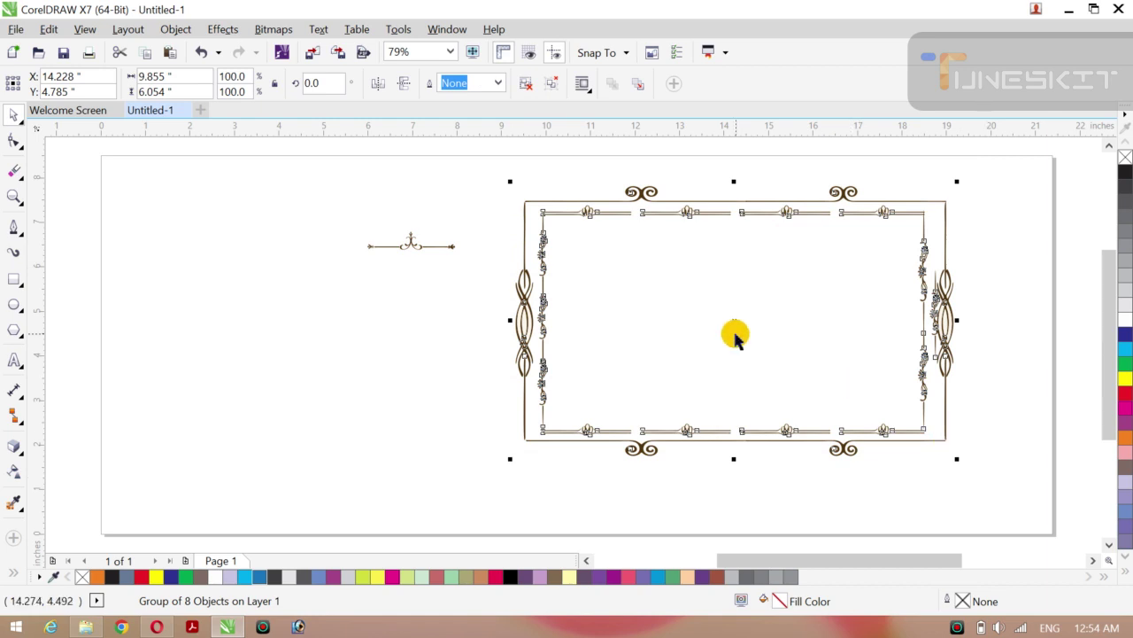
left_click_drag(735, 321, 793, 324)
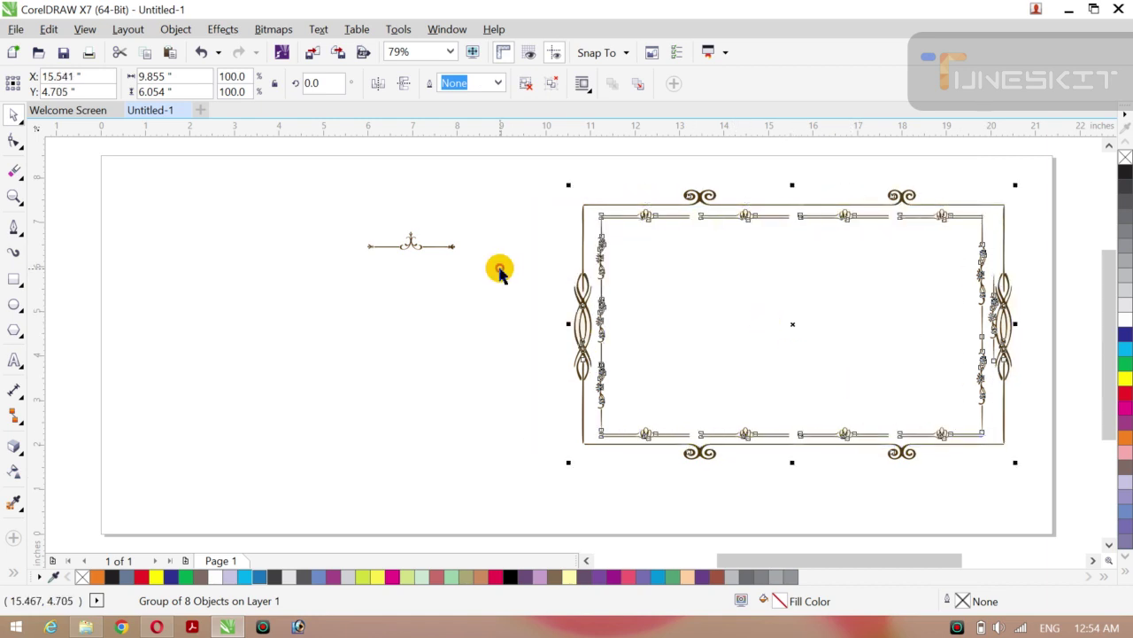
Step: Adjust the loose divider's height and resize its centre scroll to 0.412 inches high
left_click_drag(341, 223, 481, 267)
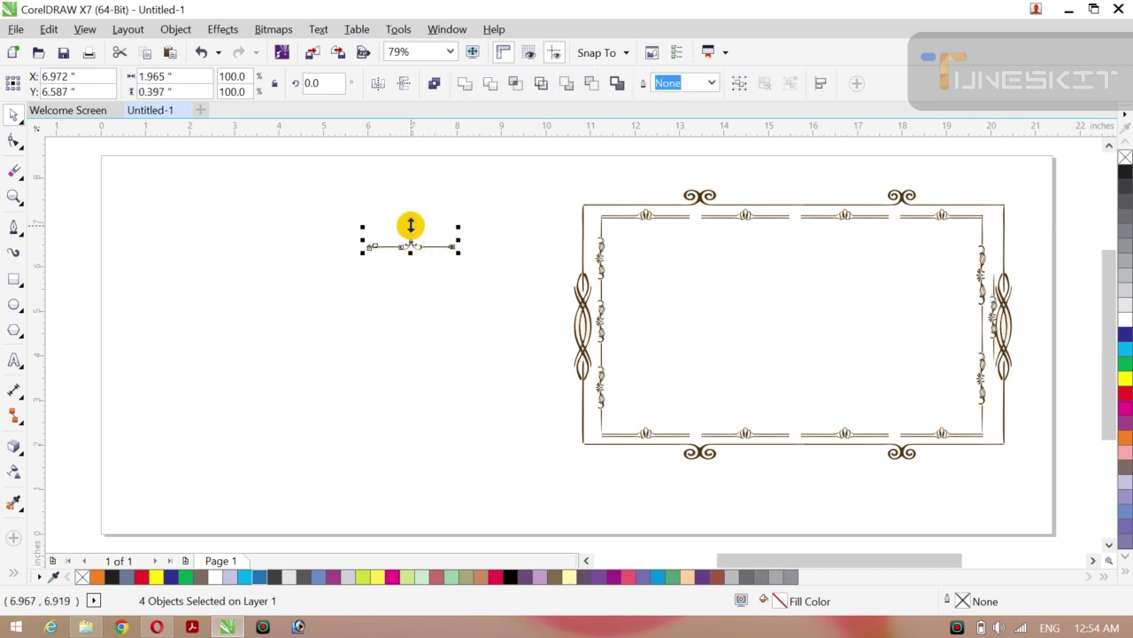
left_click_drag(411, 226, 410, 232)
left_click(389, 251)
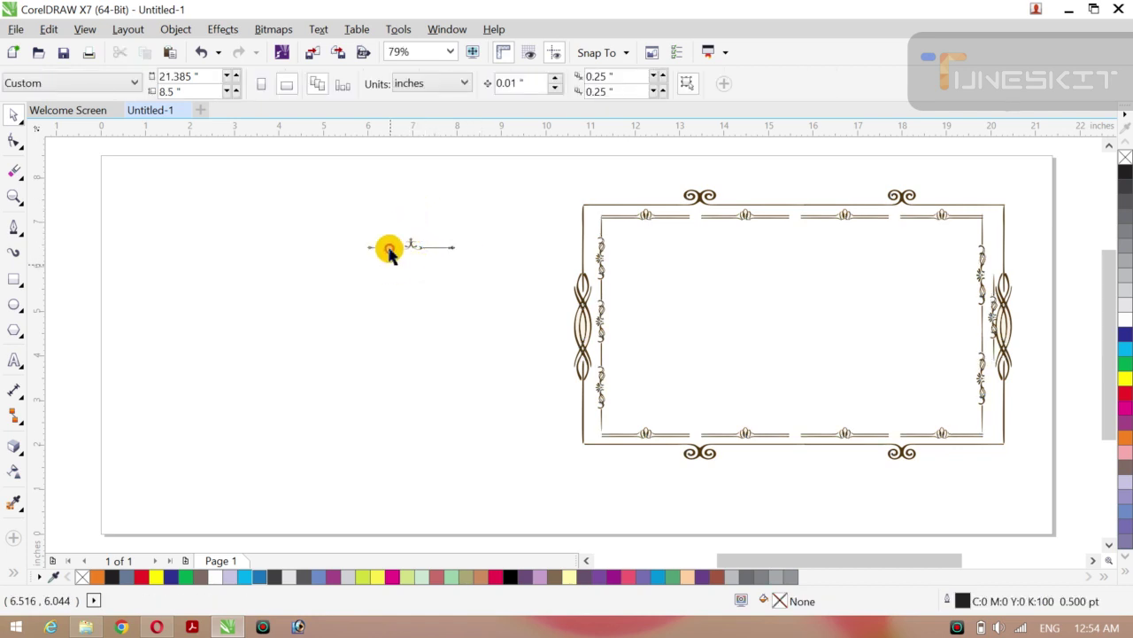
left_click(408, 248)
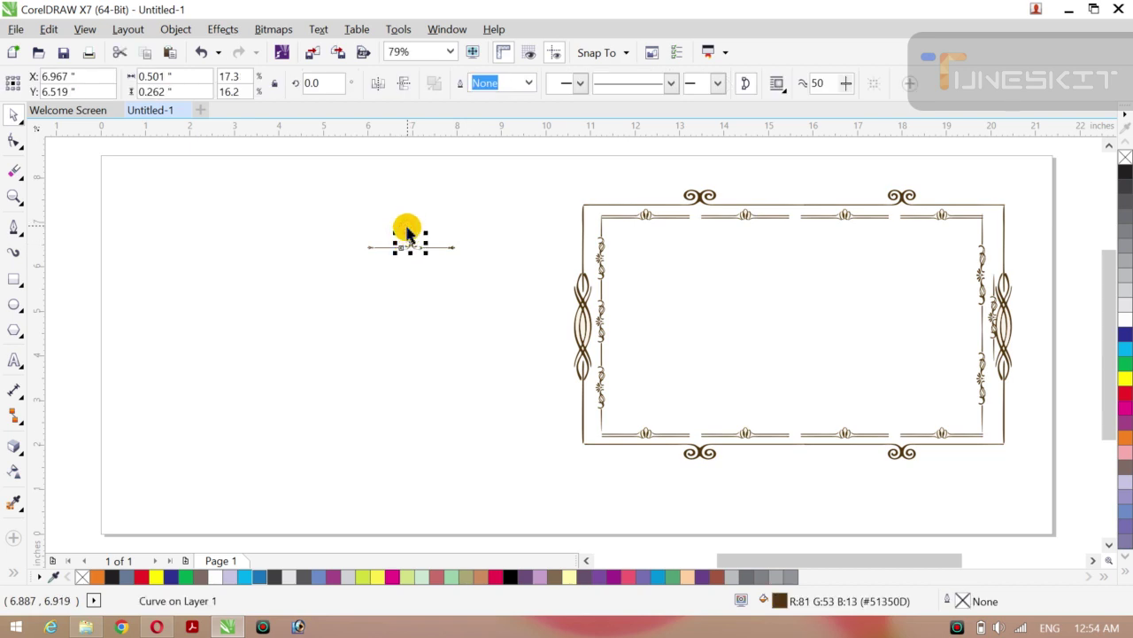
left_click(410, 232)
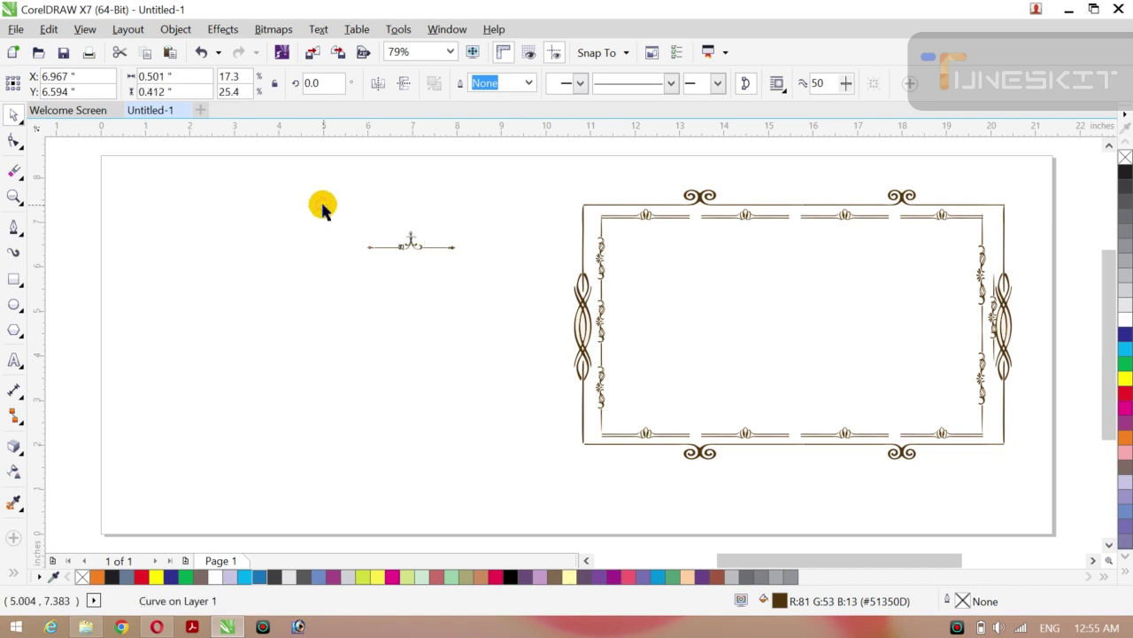
Step: Group the divider's 4 objects, reduce the group's height to 0.302 inches and place it at X 7.086, Y 6.909 inches
left_click_drag(324, 206, 487, 292)
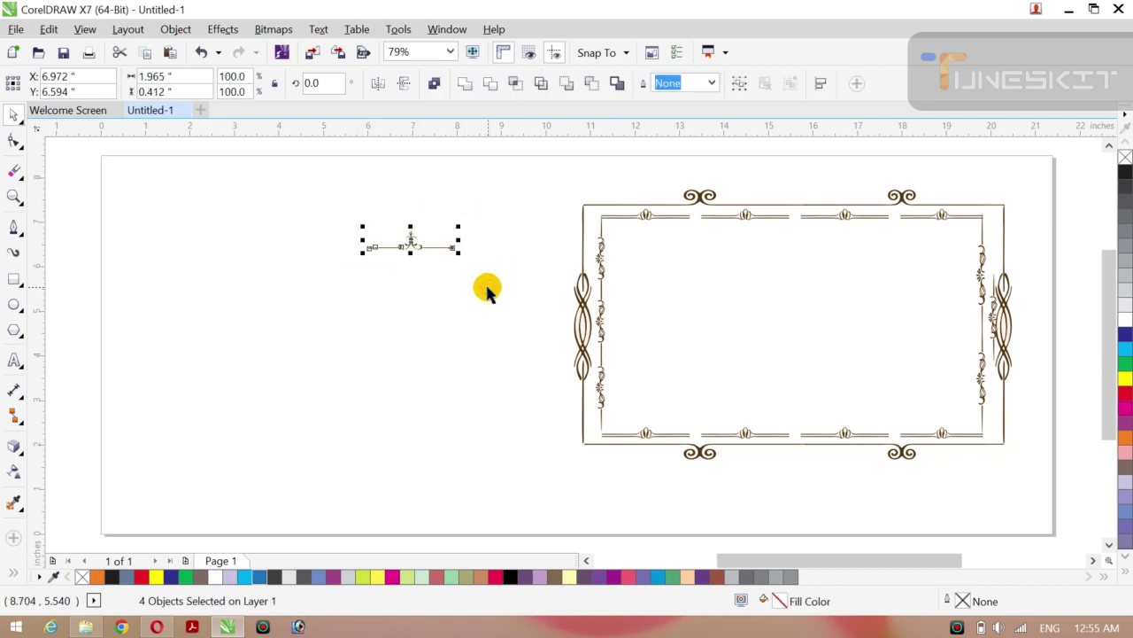
key("ctrl+g")
mouse_move(409, 237)
left_mouse_down()
mouse_move(377, 248)
mouse_move(417, 227)
mouse_move(412, 215)
left_mouse_up()
left_click(369, 192)
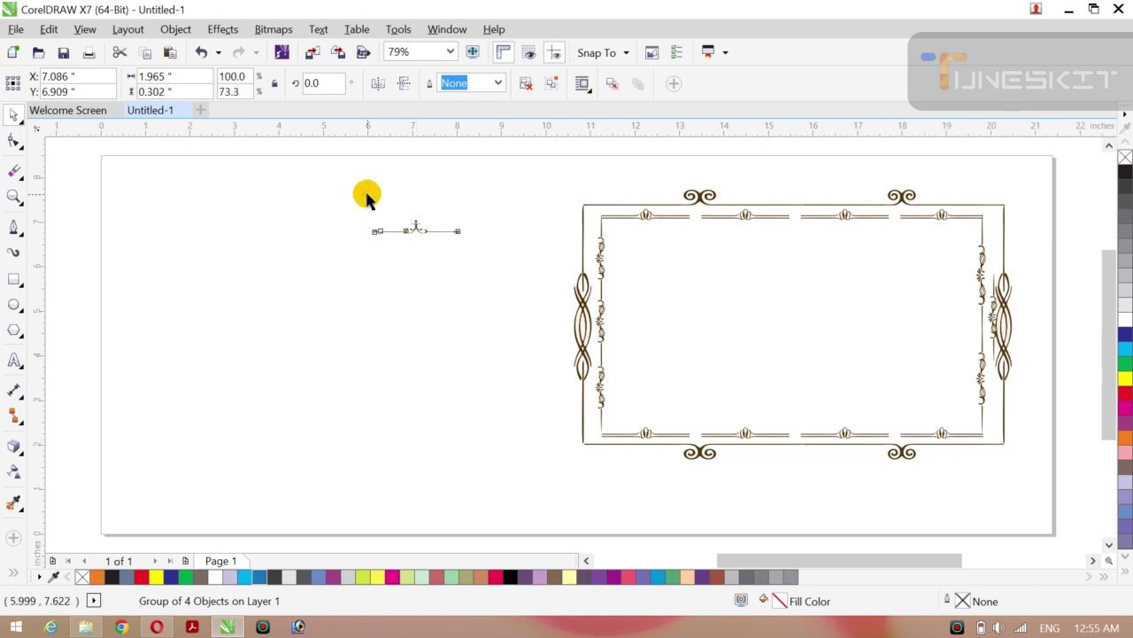
Step: Move the finished frame group further right to X 16.271, Y 4.493 inches to free up drawing space
left_click(417, 232)
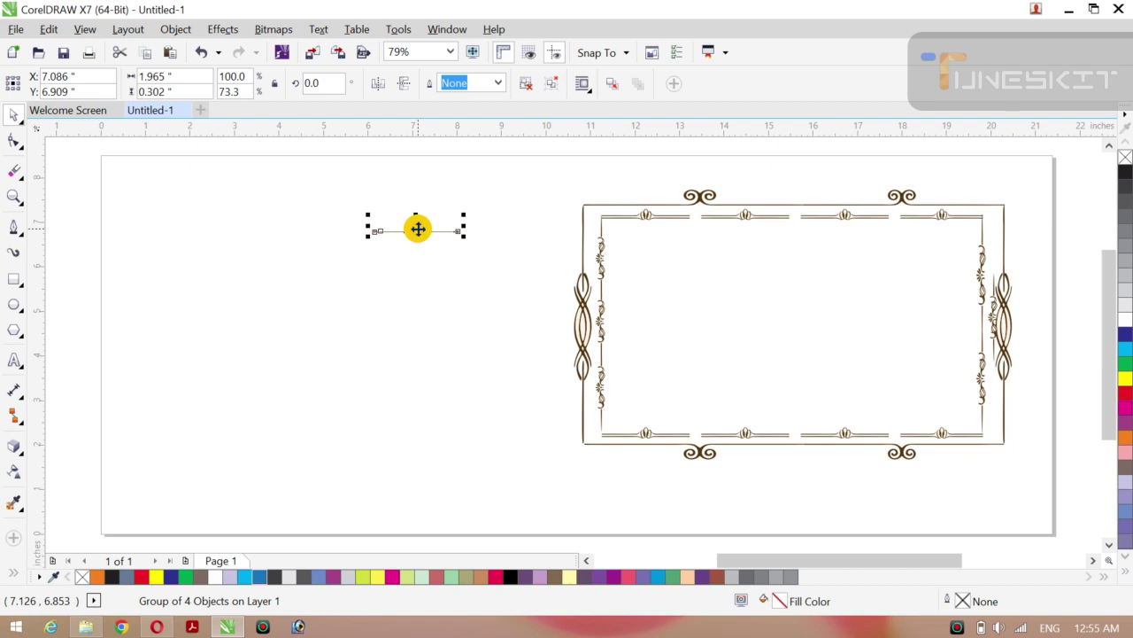
left_click(646, 214)
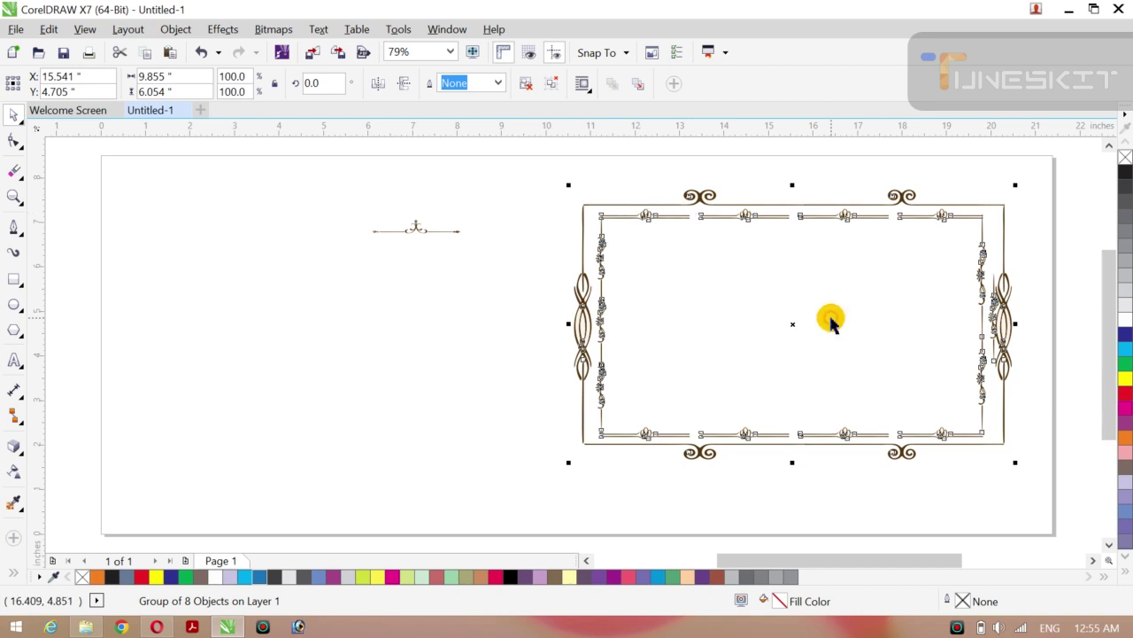
left_click_drag(790, 323, 824, 333)
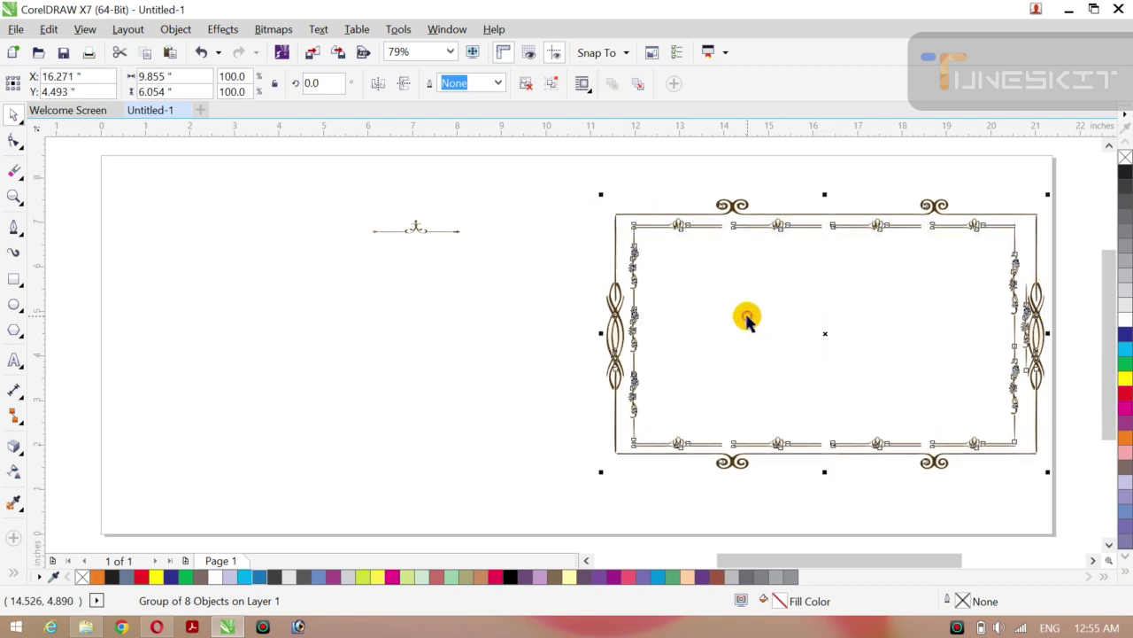
Step: Duplicate the divider end to end leftward into a row of four and move the row to X 6.436, Y 6.885 inches
left_click(390, 252)
left_click_drag(360, 213, 327, 229)
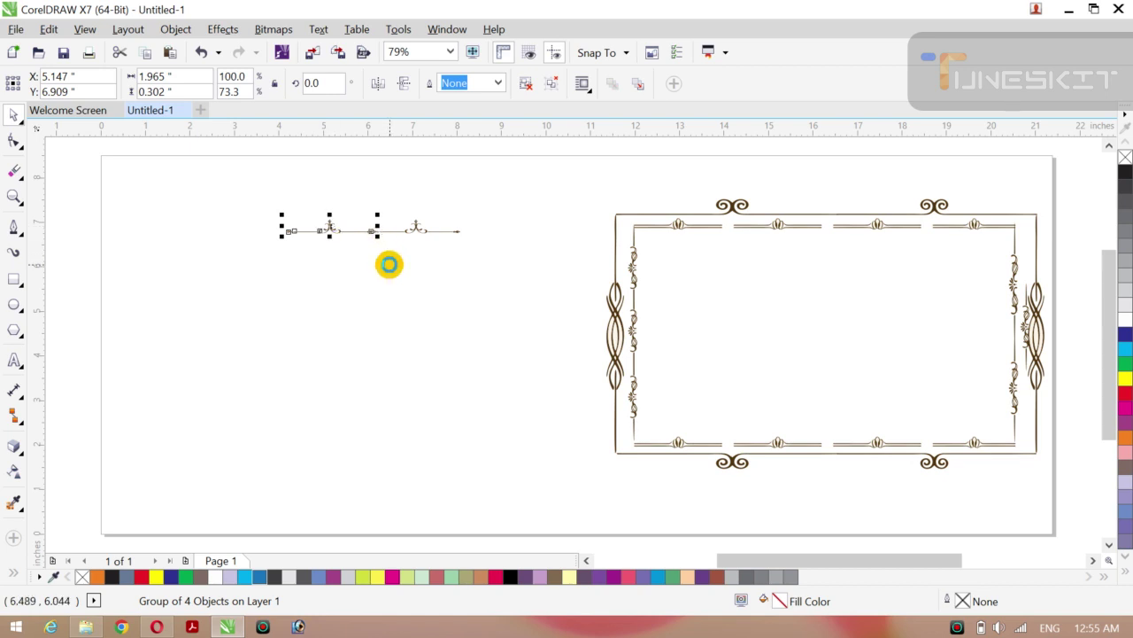
key("ctrl+d")
key("ctrl+d")
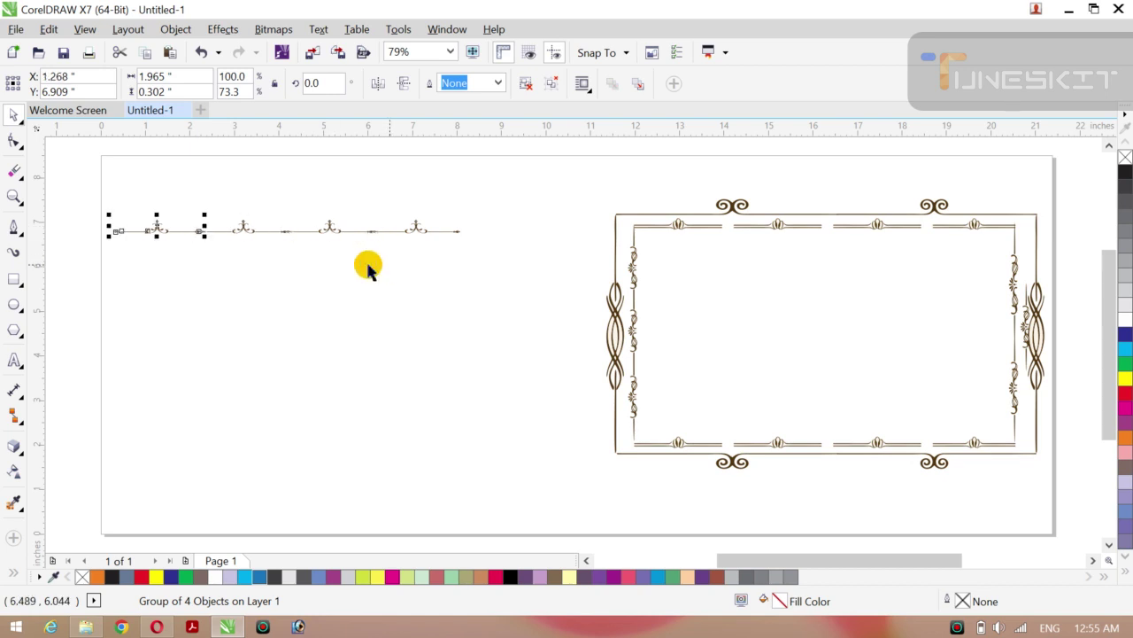
left_click_drag(82, 203, 481, 263)
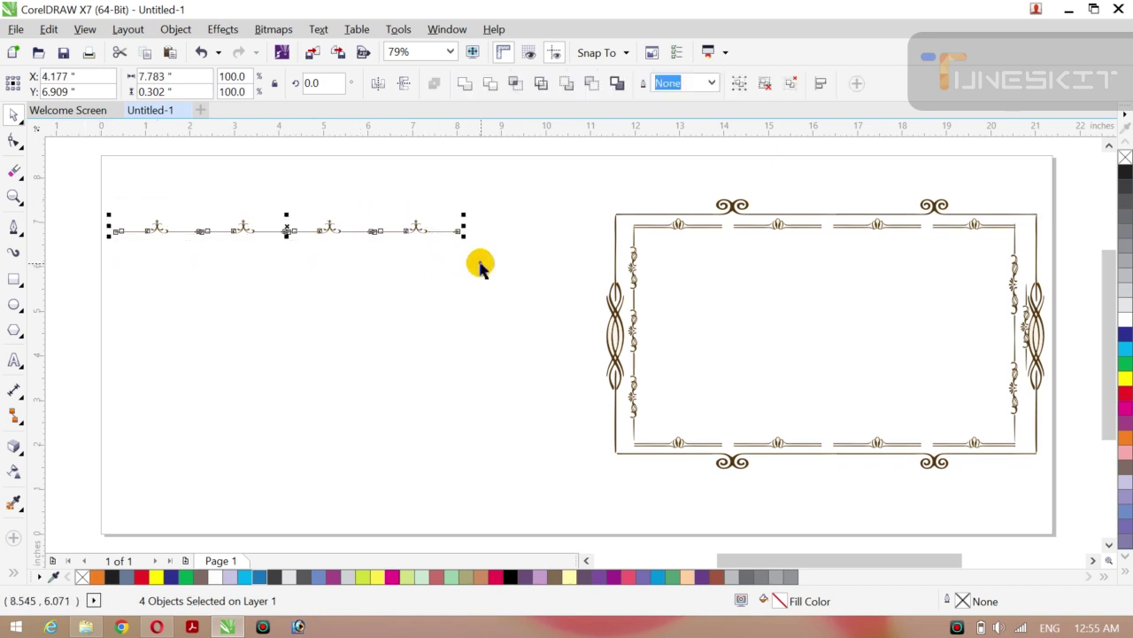
left_click_drag(286, 228, 387, 228)
left_click(291, 308)
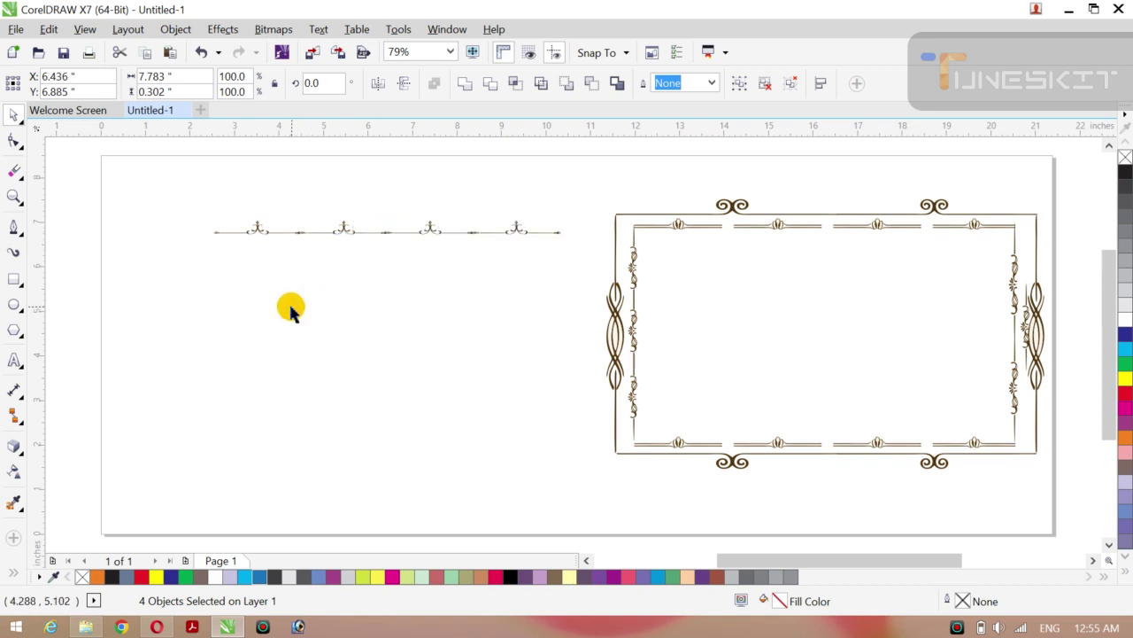
Step: Rotate the row's leftmost divider to 90.391 degrees about its right end so it hangs down as the vertical side
left_click(255, 229)
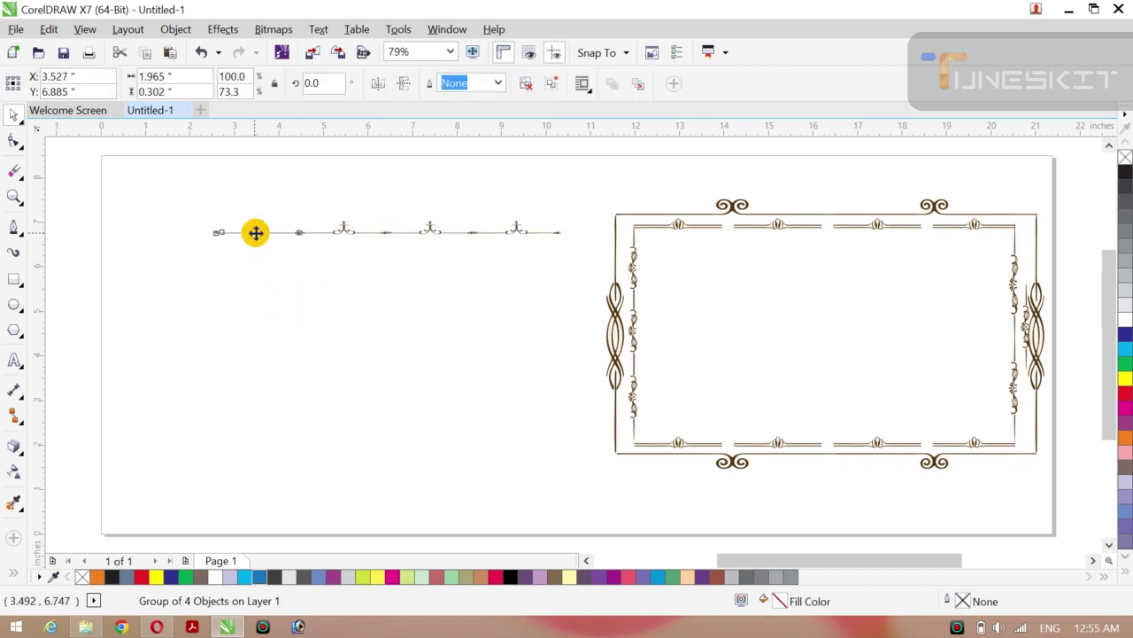
left_click(256, 230)
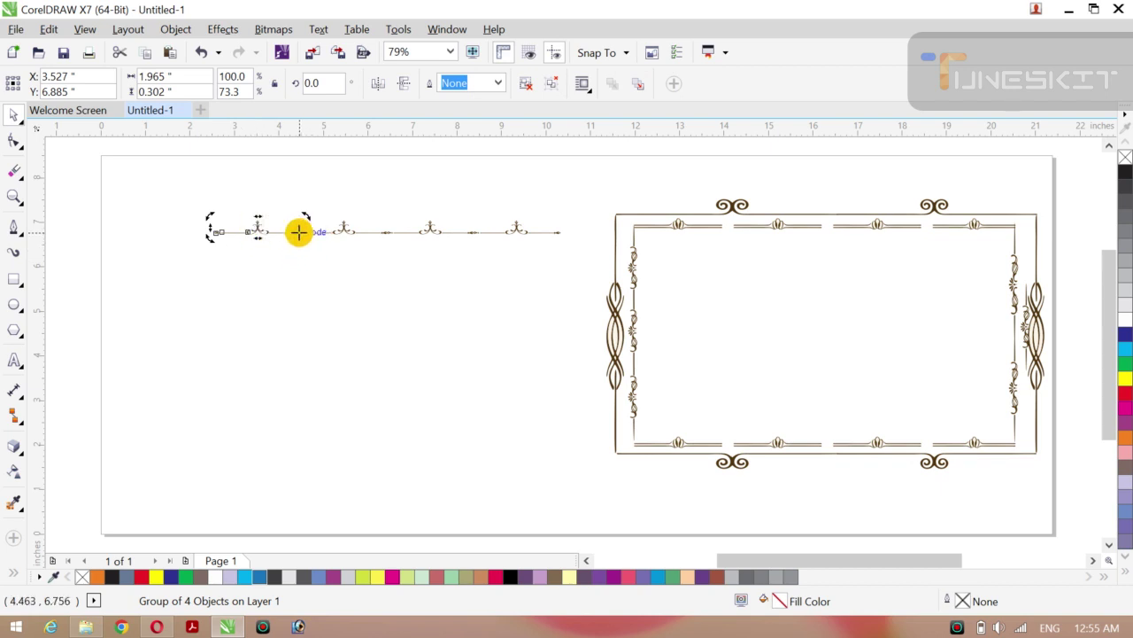
left_click_drag(298, 232, 300, 232)
left_click_drag(211, 240, 304, 315)
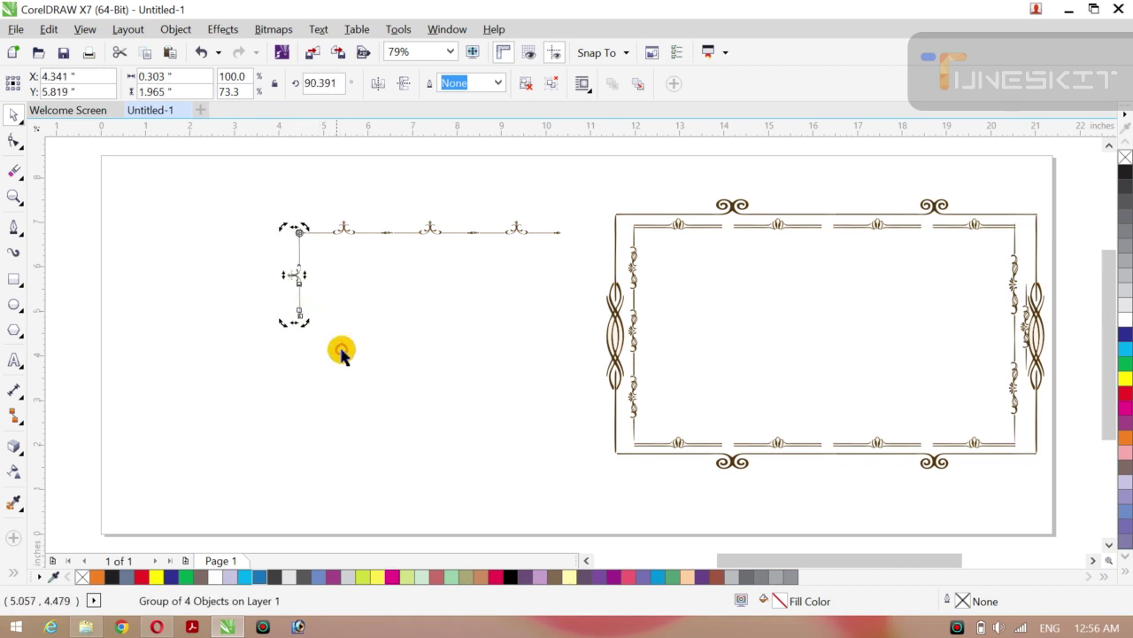
left_click(267, 338)
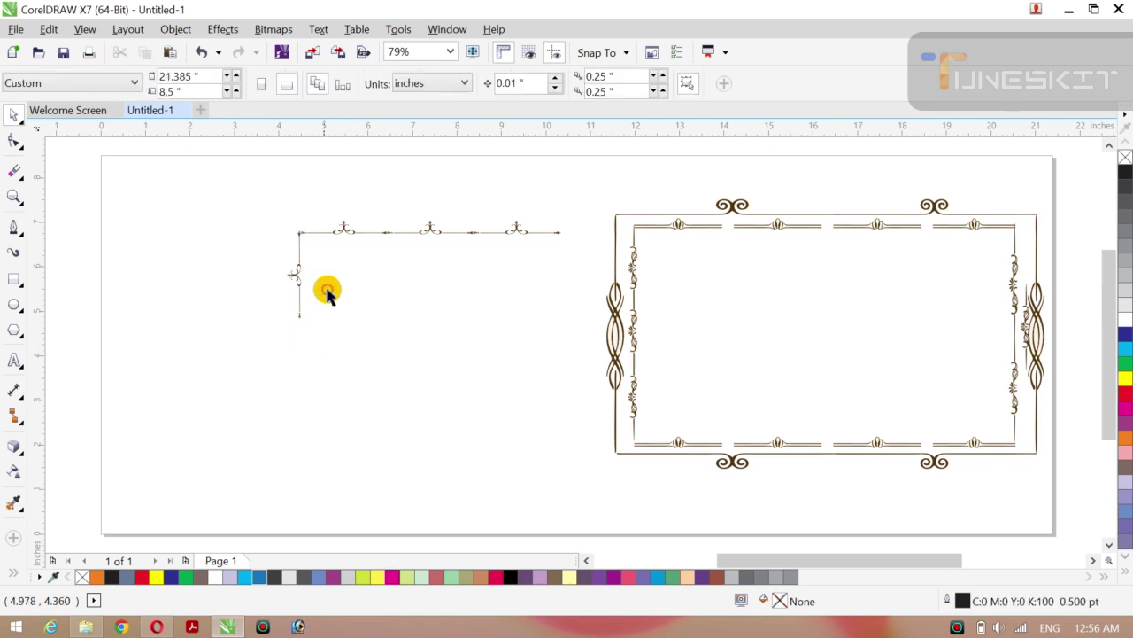
Step: Copy the vertical divider straight down, end to end with the original, at X 4.341, Y 3.897 inches
left_click(299, 281)
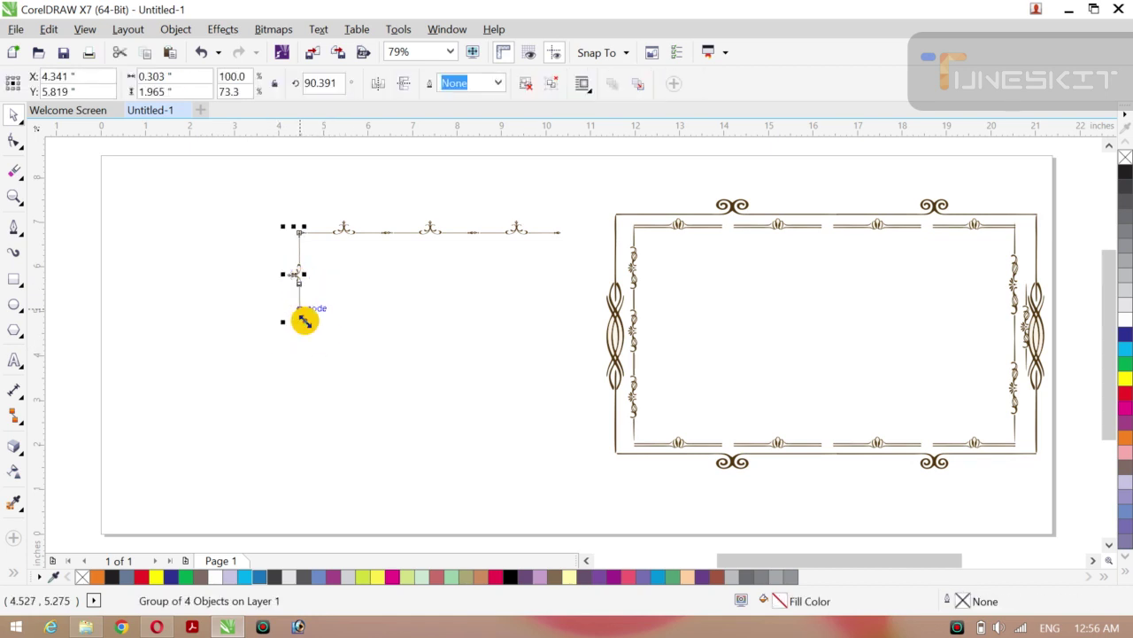
left_click_drag(296, 278, 299, 323)
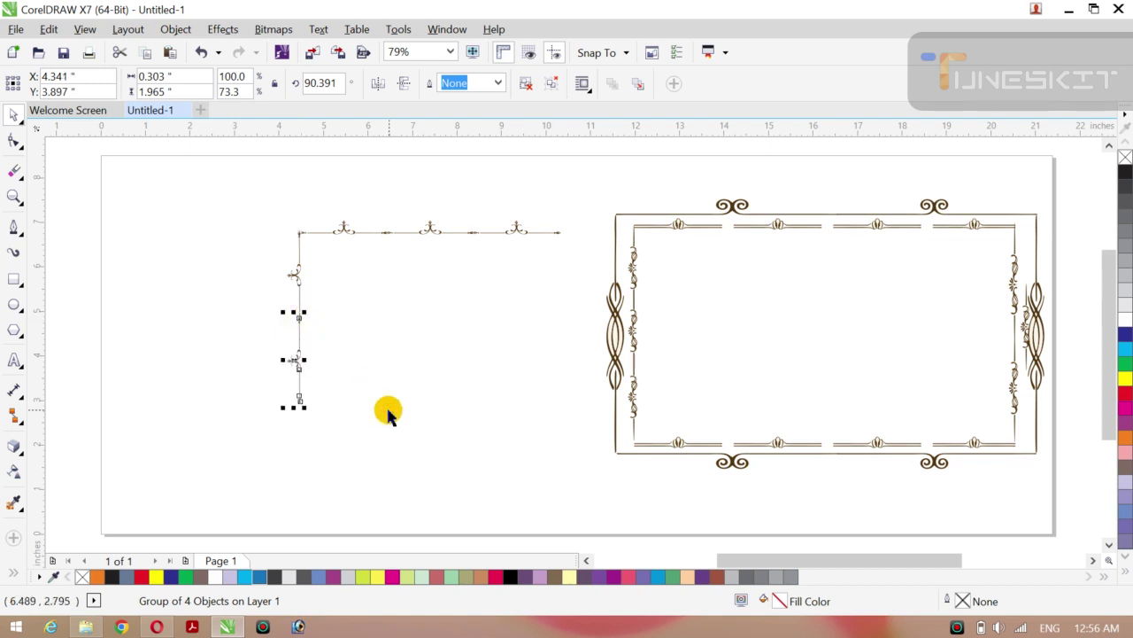
left_click(384, 413)
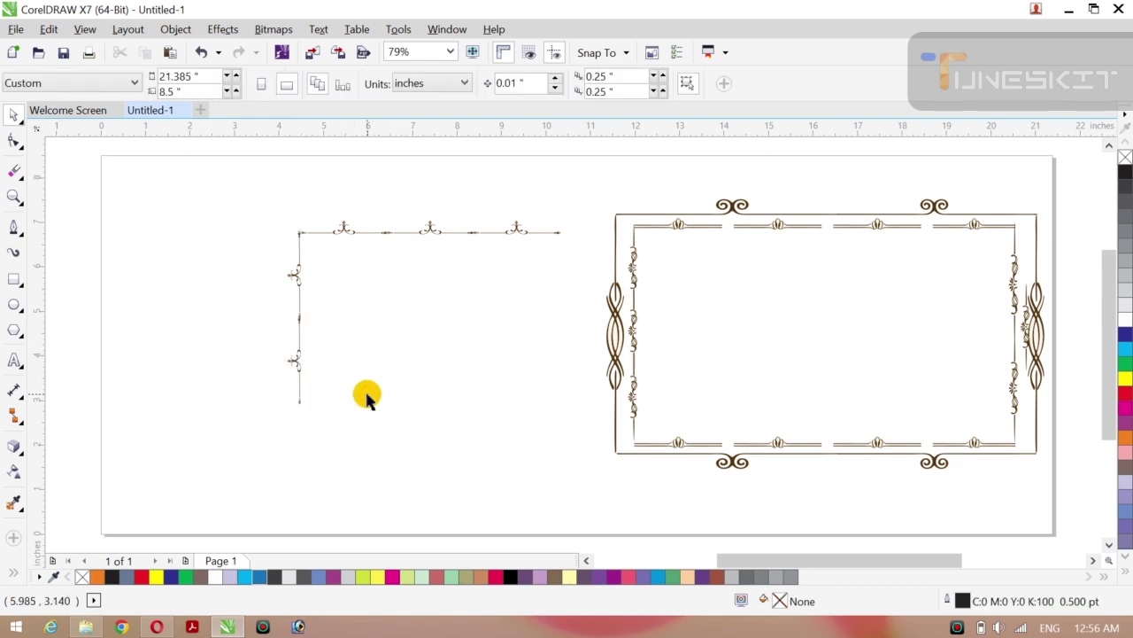
Step: Rotate the lower vertical divider about its upper end to 180.391 degrees so it lies horizontally as the start of the bottom row
left_click(296, 373)
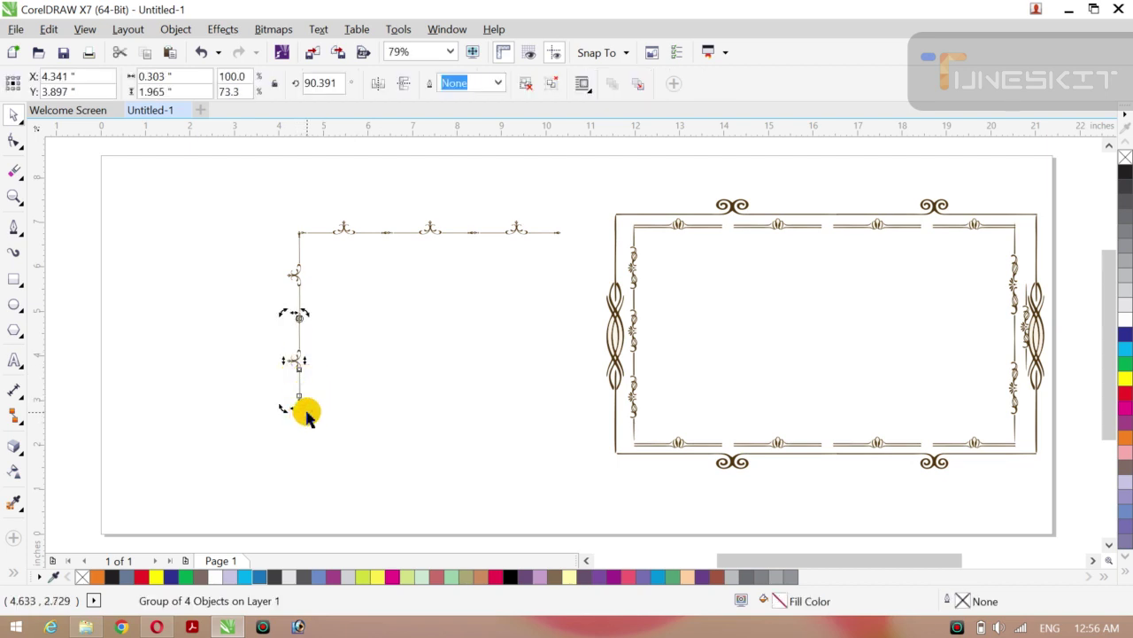
left_click_drag(306, 410, 405, 319)
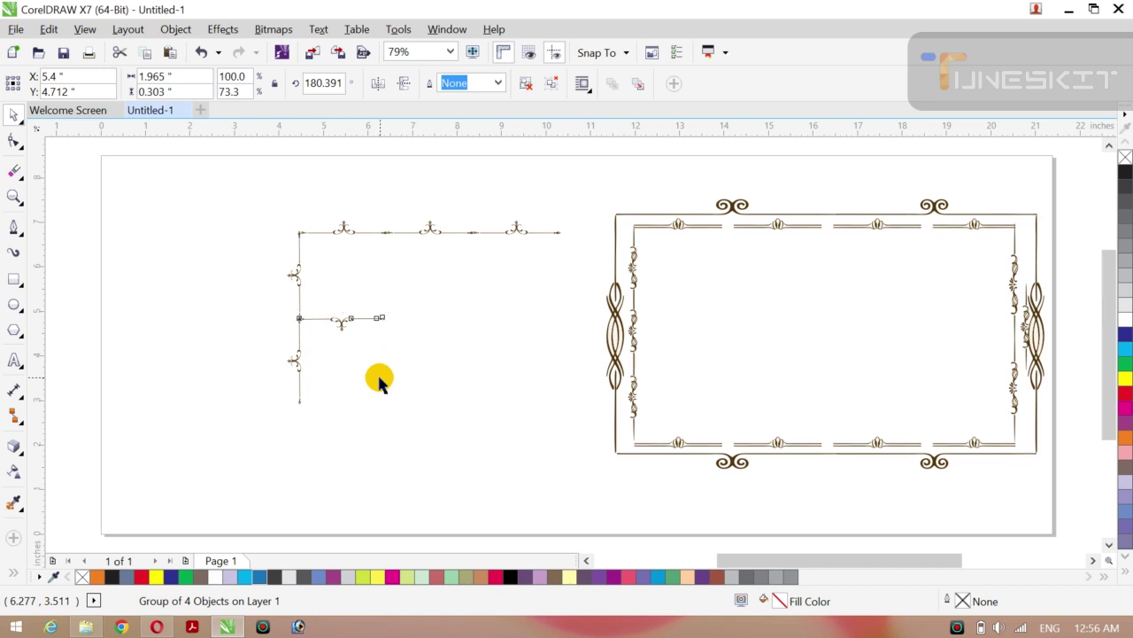
key("ctrl+z")
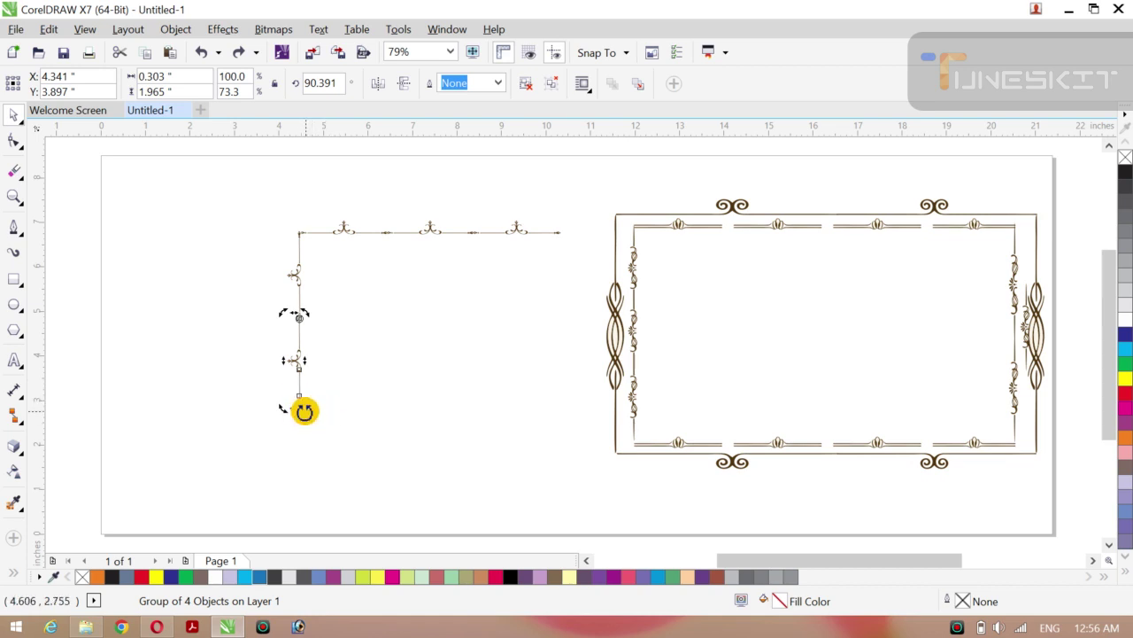
left_click_drag(304, 408, 387, 322)
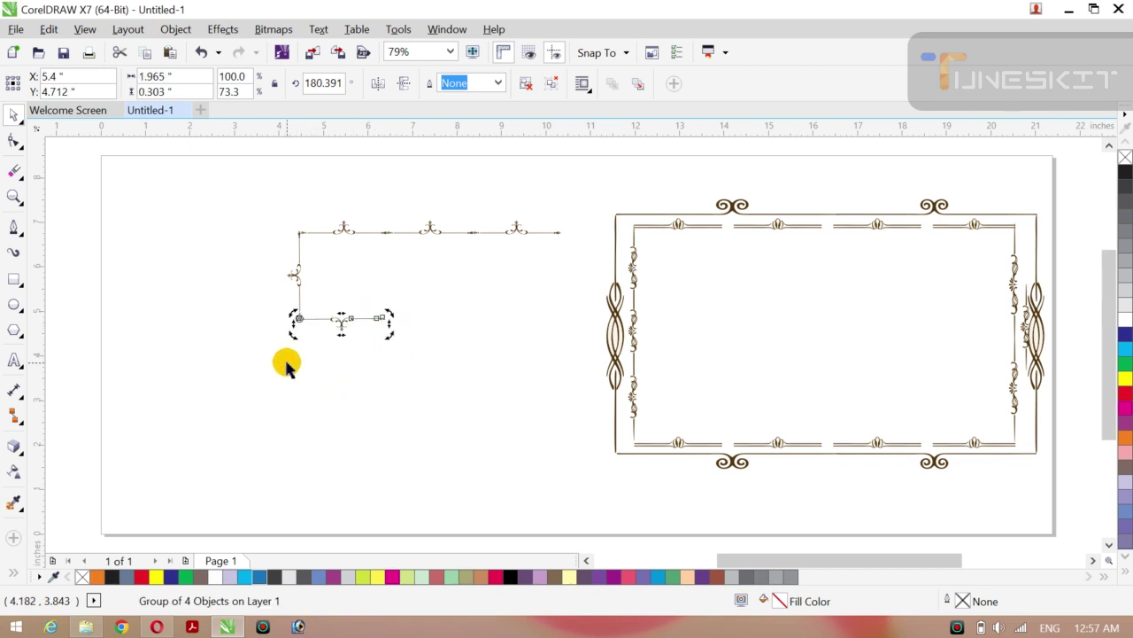
left_click_drag(282, 353, 342, 324)
left_click(342, 324)
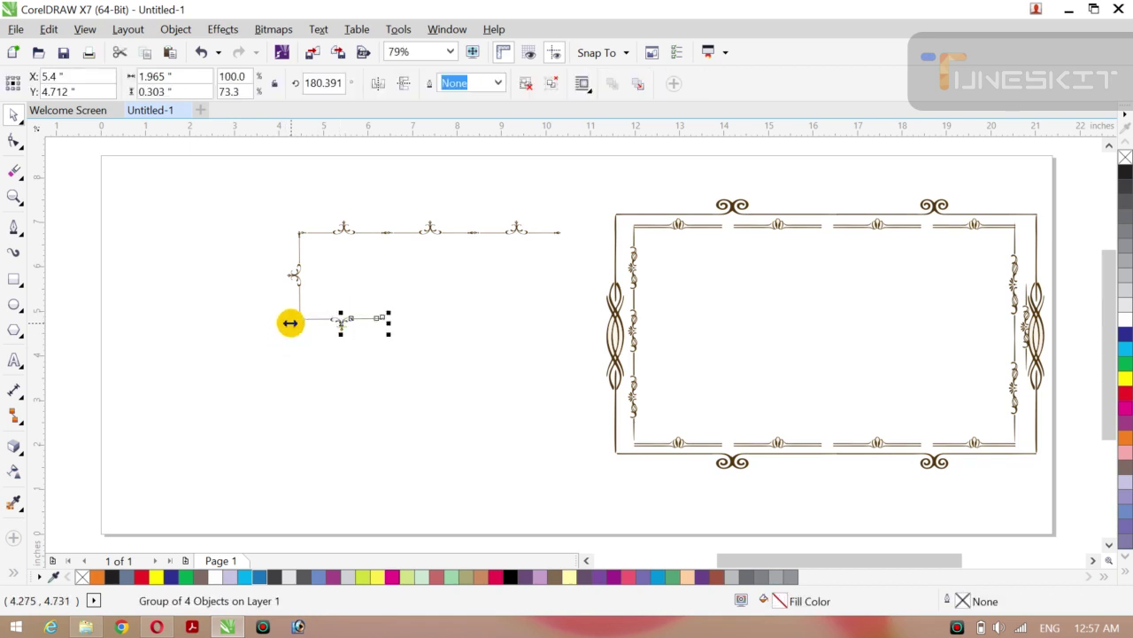
Step: Duplicate the lower horizontal divider end to end rightward into a bottom row of three, ending with a copy at X 9.33, Y 4.712 inches
left_click_drag(291, 323, 429, 312)
key("ctrl+r")
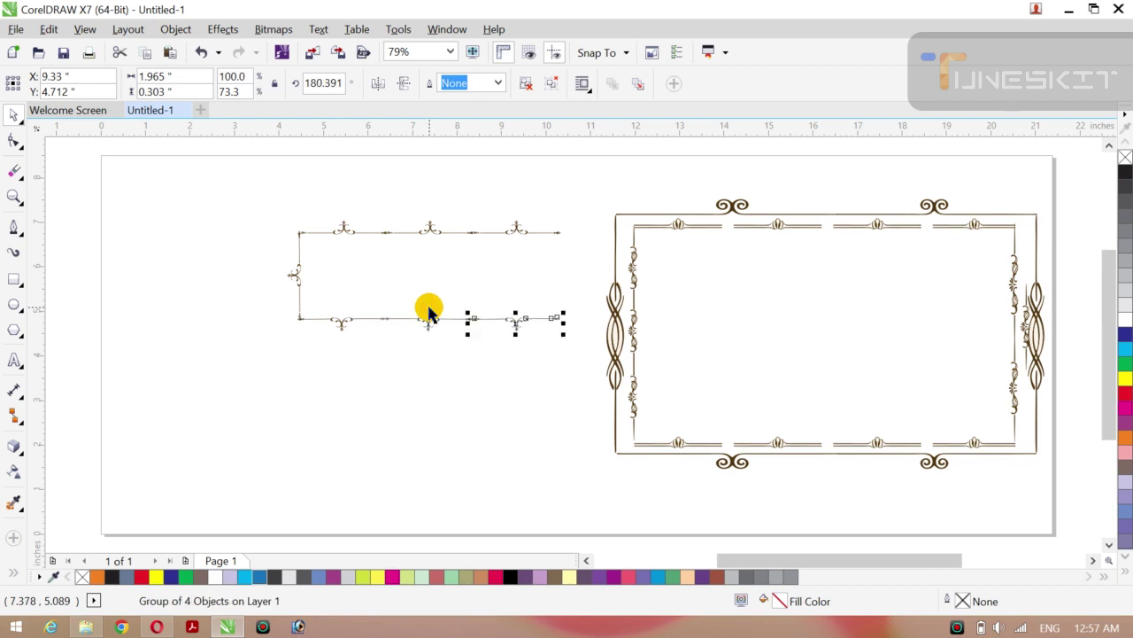
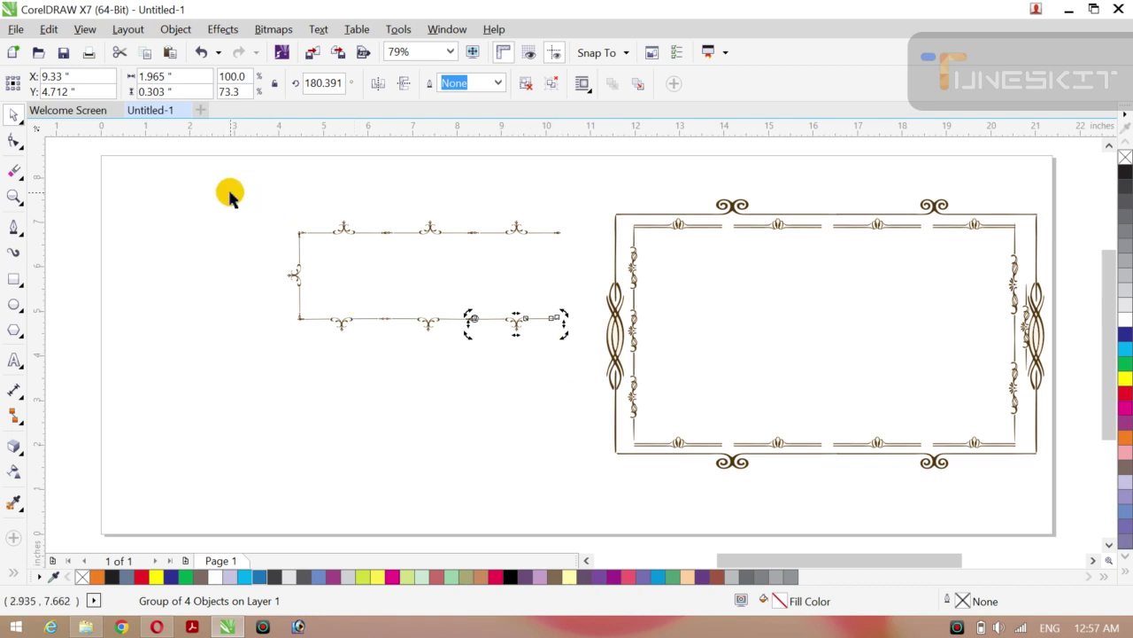
left_click_drag(232, 192, 576, 360)
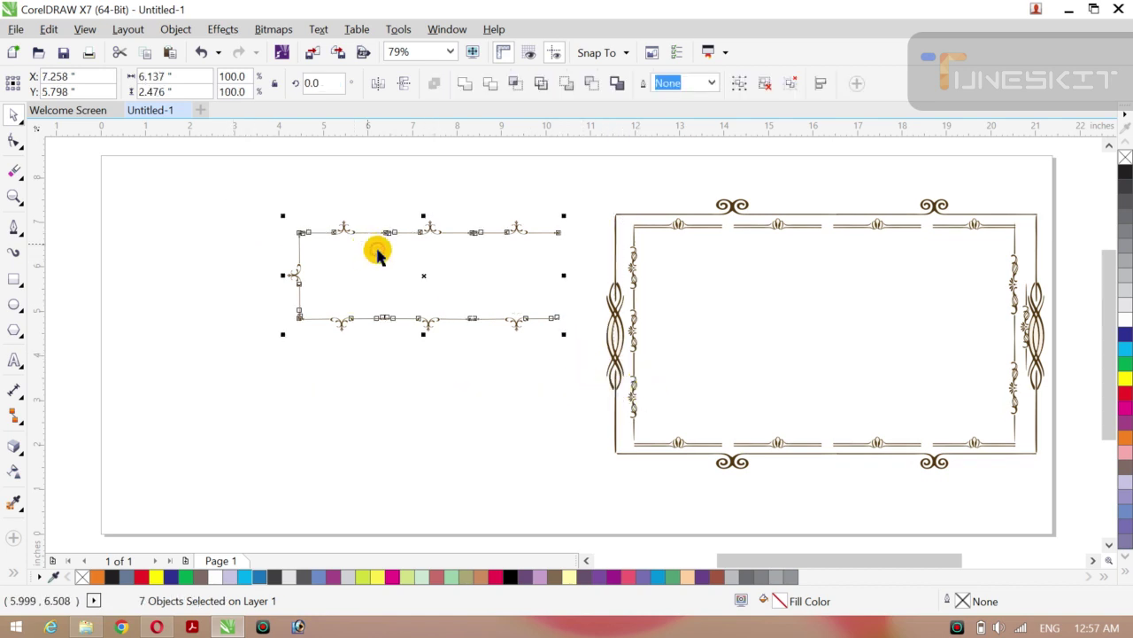
left_click(423, 282)
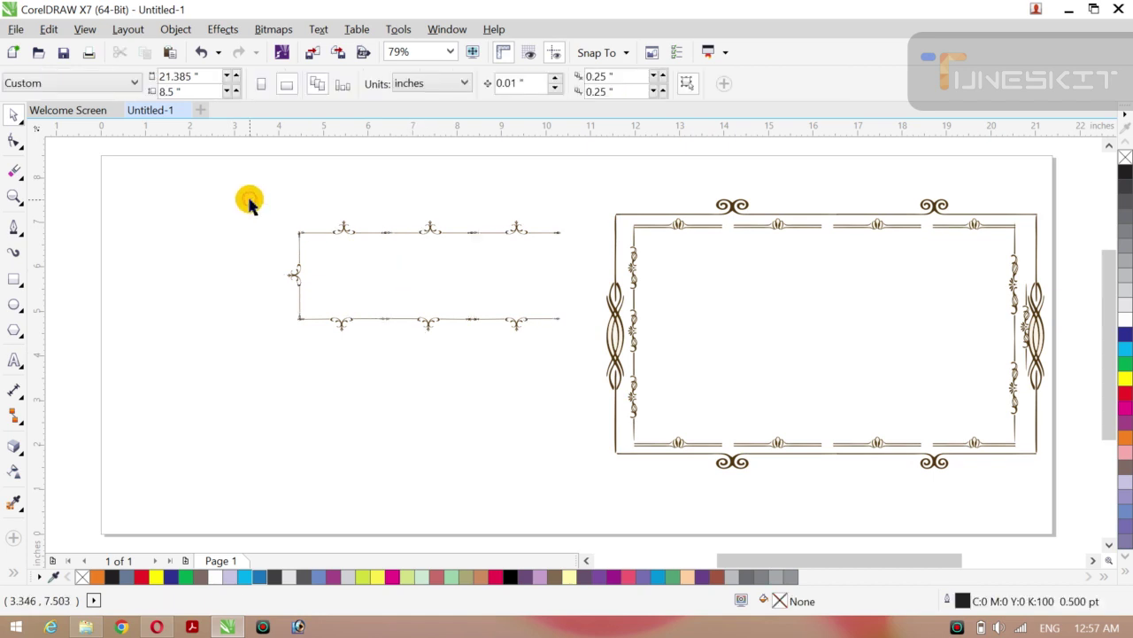
left_click_drag(249, 198, 571, 322)
left_click_drag(423, 271, 328, 319)
key("ctrl+z")
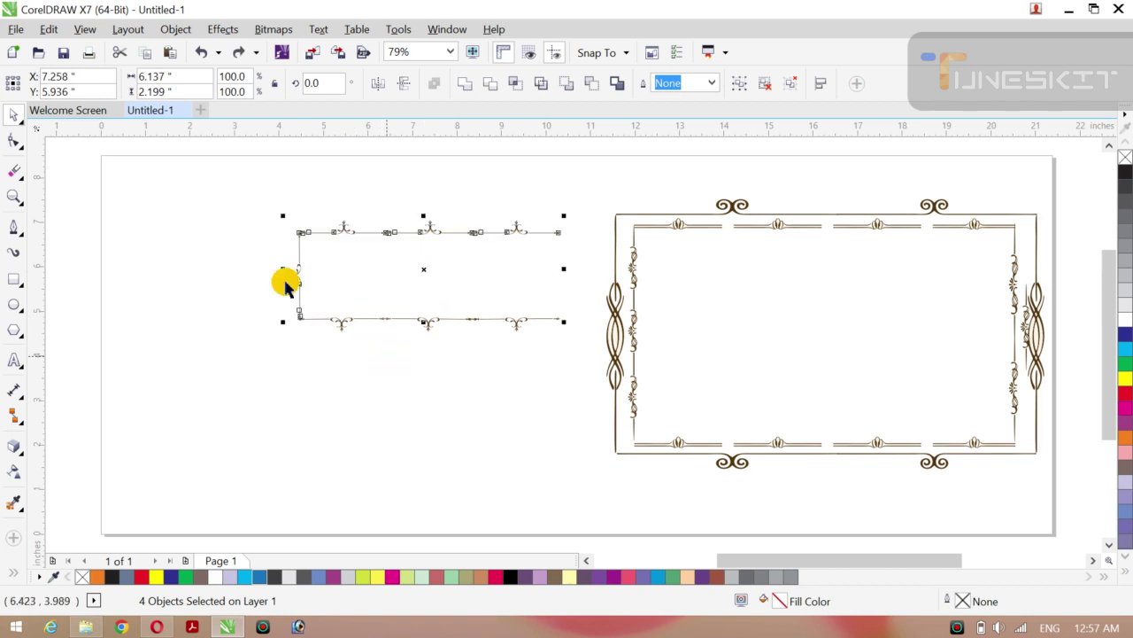
Step: Move all seven dividers of the unfinished frame together down and to the left on the page
left_click_drag(214, 196, 572, 372)
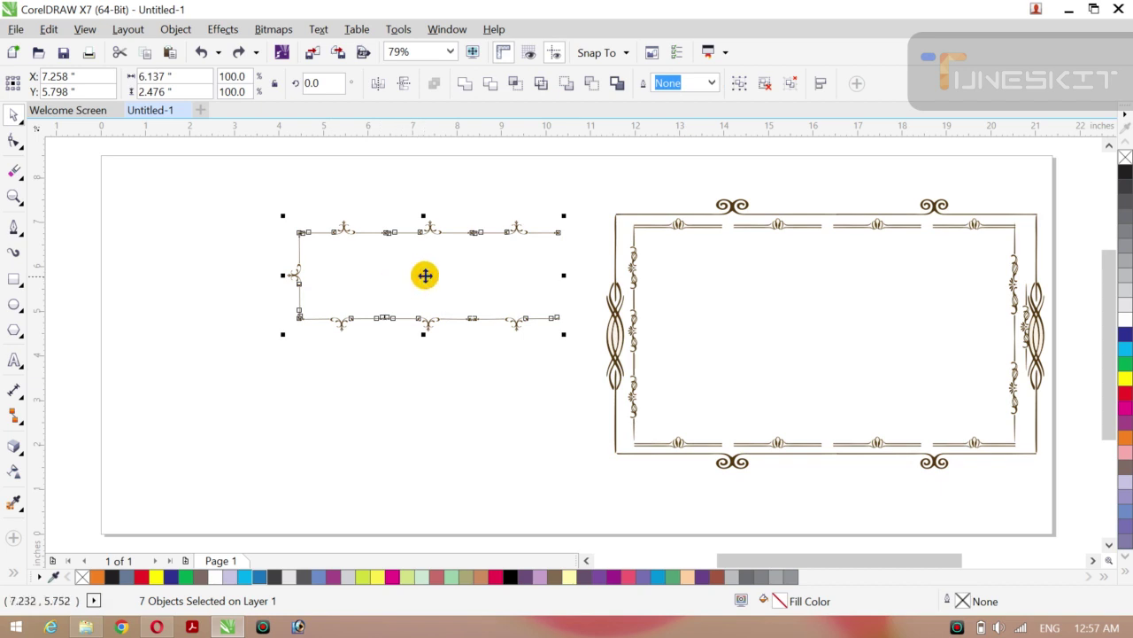
left_click_drag(425, 278, 367, 310)
left_click(408, 415)
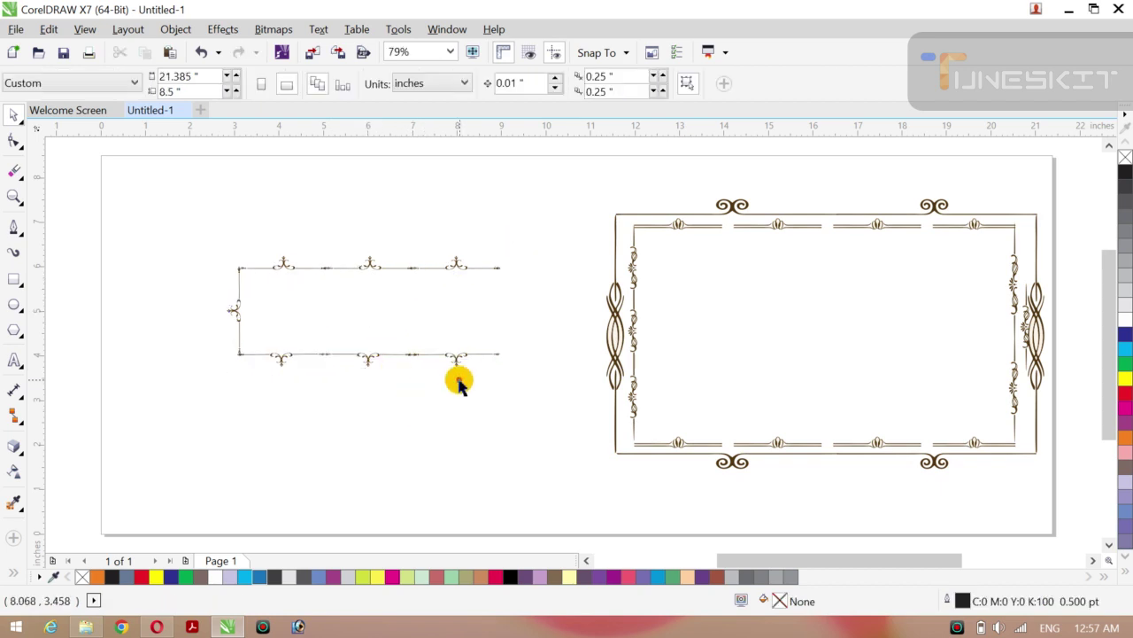
Step: Copy the bottom row's rightmost divider end to end rightward, at X 9.942, Y 3.916 inches, and try rotating it about its right end
left_click(451, 359)
left_click_drag(452, 359, 514, 362)
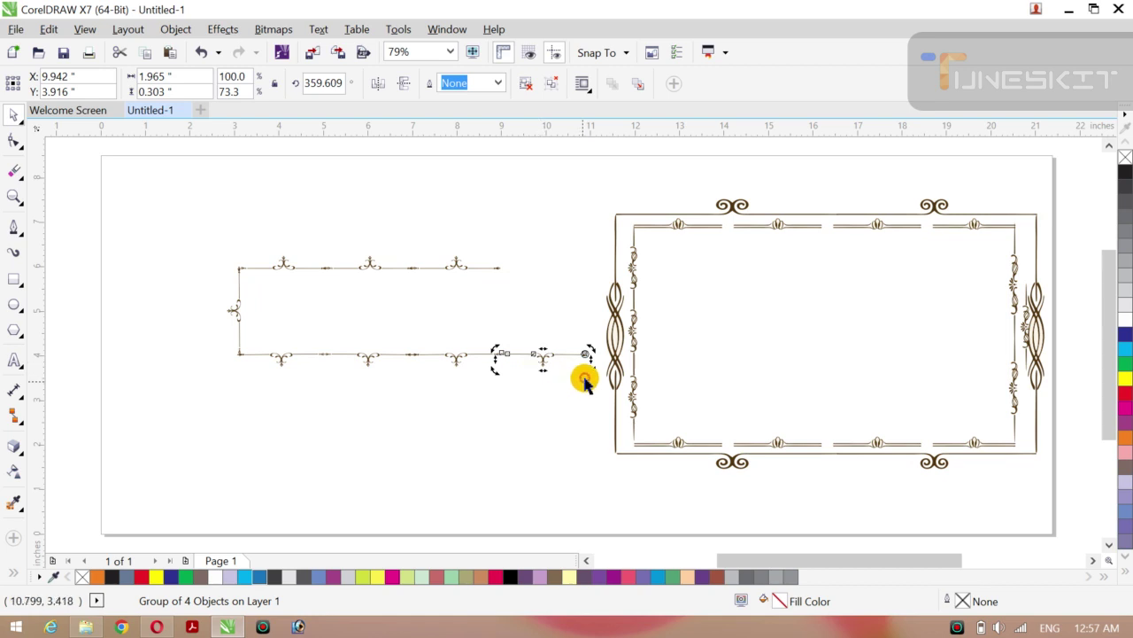
left_click_drag(591, 372, 582, 326)
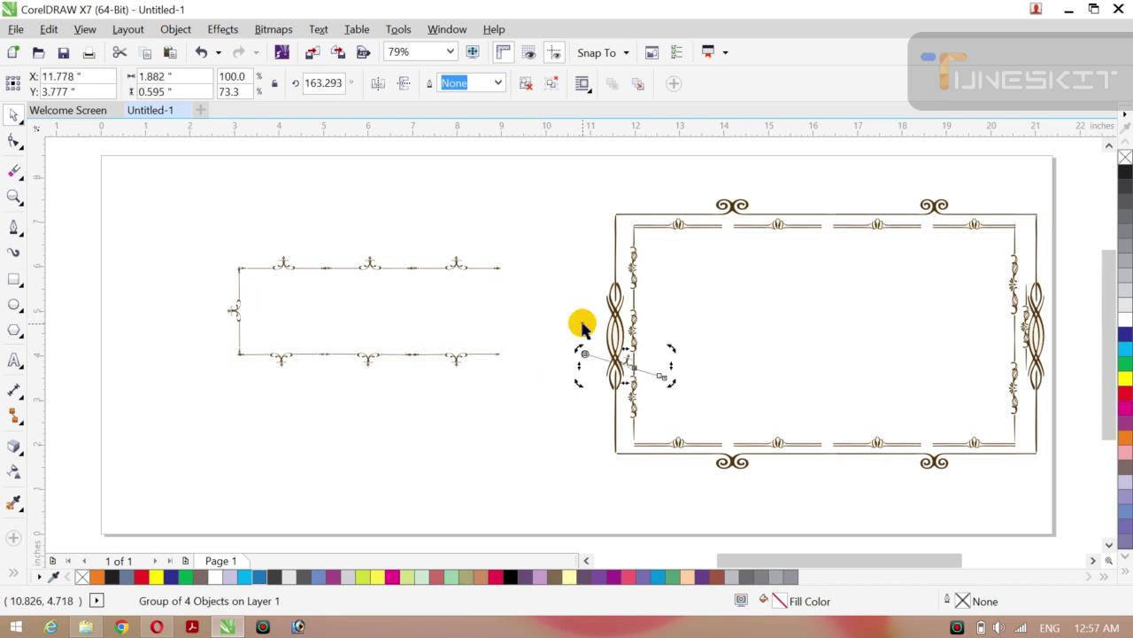
key("ctrl+z")
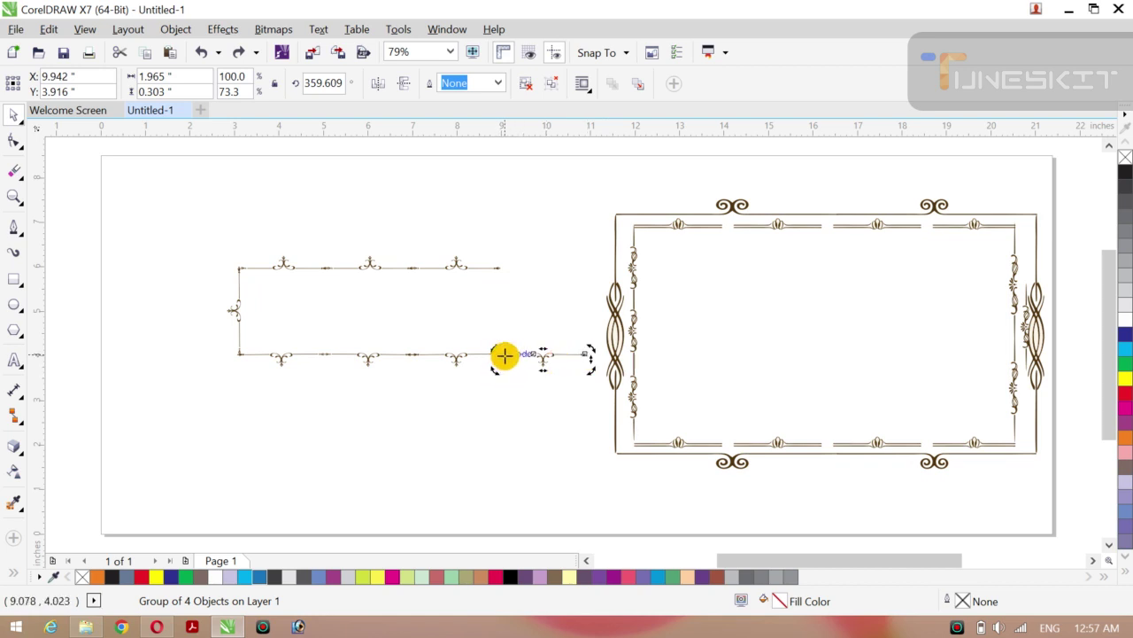
Step: Rotate a copy of the added horizontal divider about its left end to 89.609 degrees so it stands upright as the right side
left_click(504, 356)
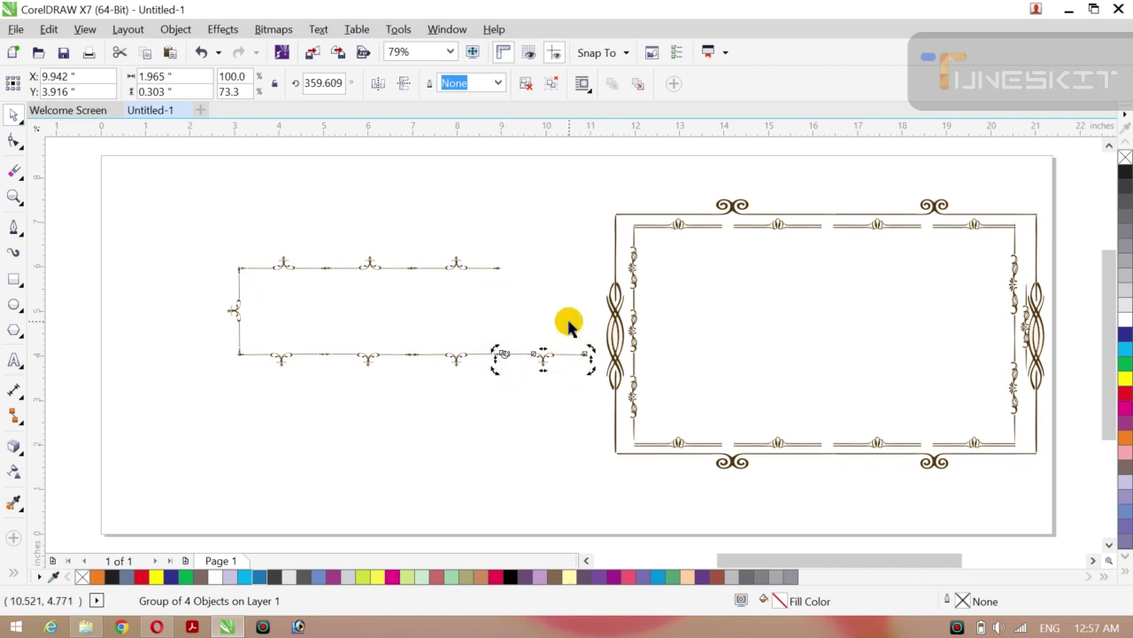
left_click_drag(587, 371, 512, 315)
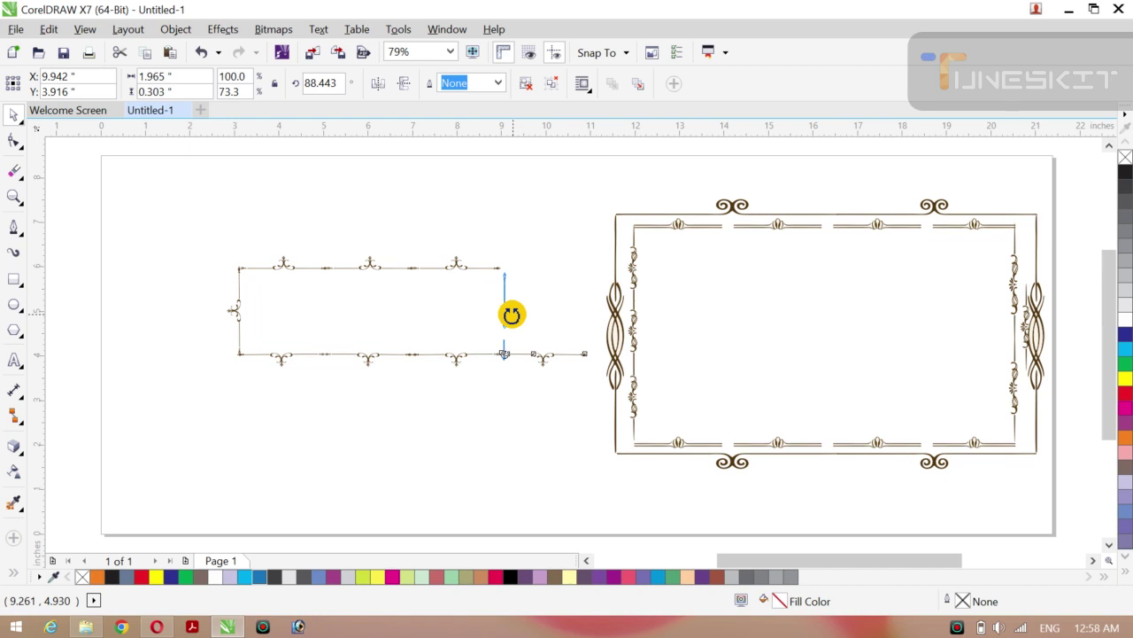
mouse_move(507, 315)
left_mouse_down()
mouse_move(526, 310)
mouse_move(514, 312)
left_mouse_up()
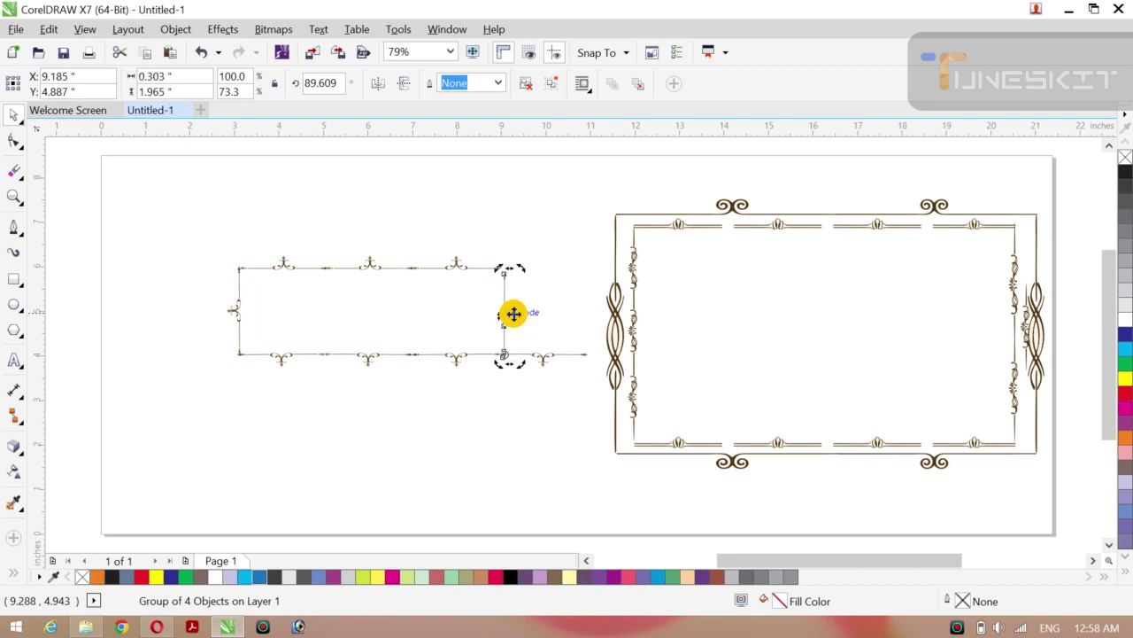
left_click(562, 390)
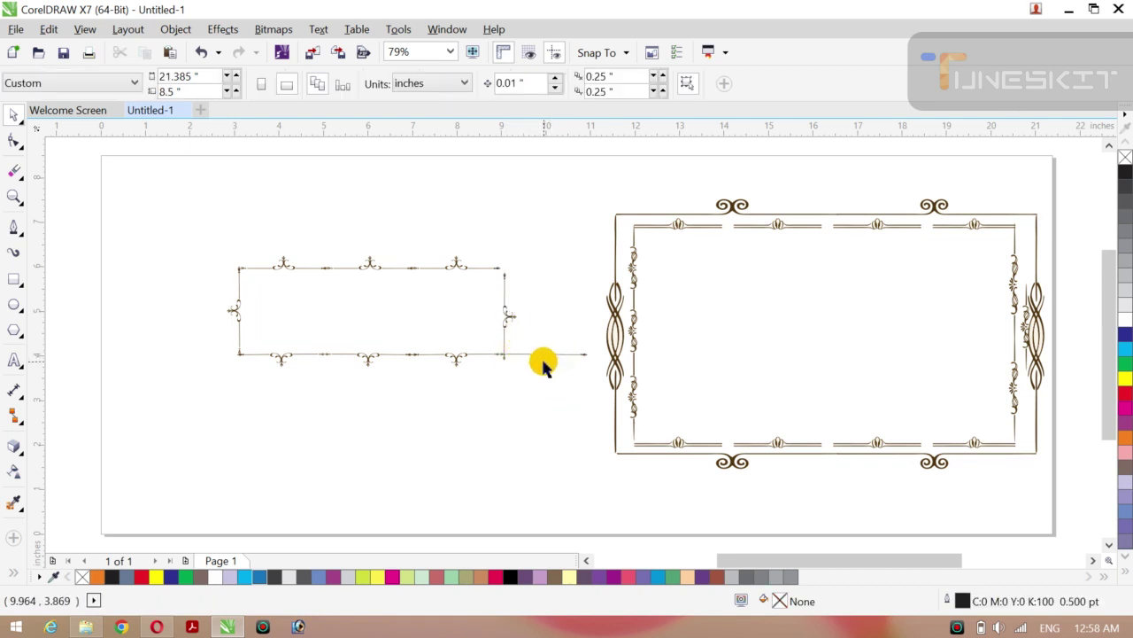
Step: Delete the surplus horizontal divider beyond the frame and move the right vertical divider to X 9.115, Y 5.017 inches to close the frame
left_click(542, 359)
key("Delete")
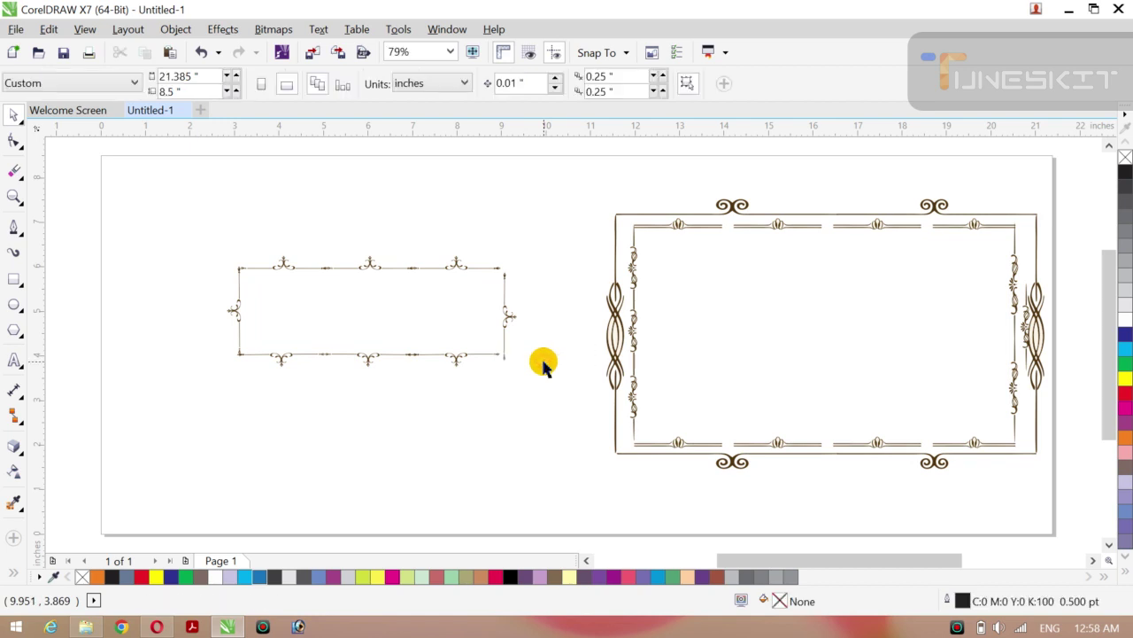
left_click(506, 320)
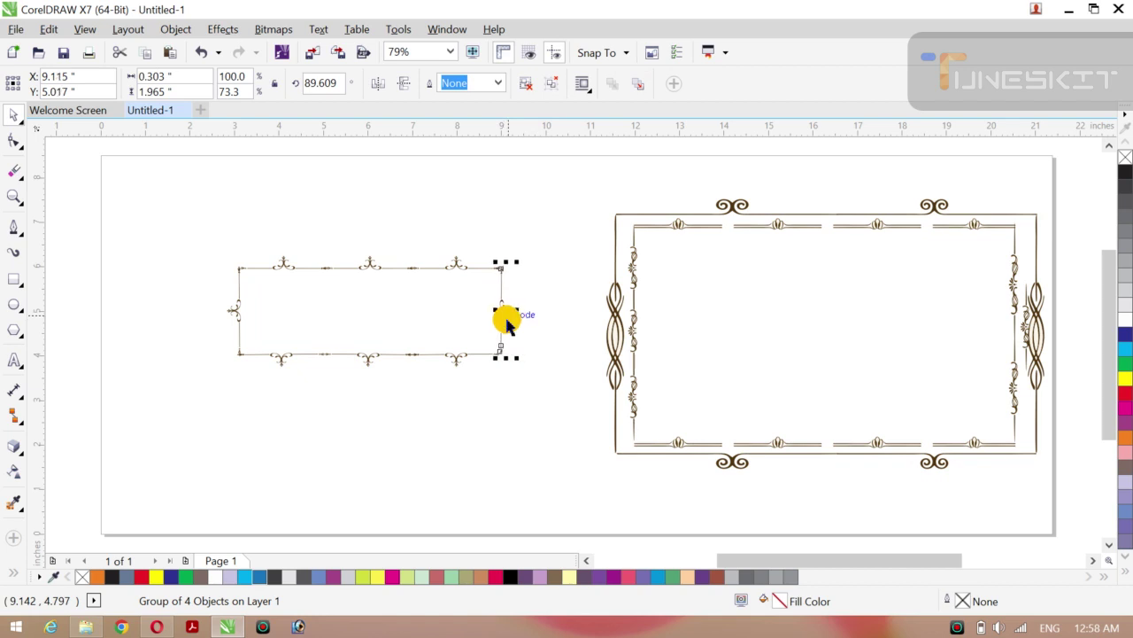
left_click(526, 370)
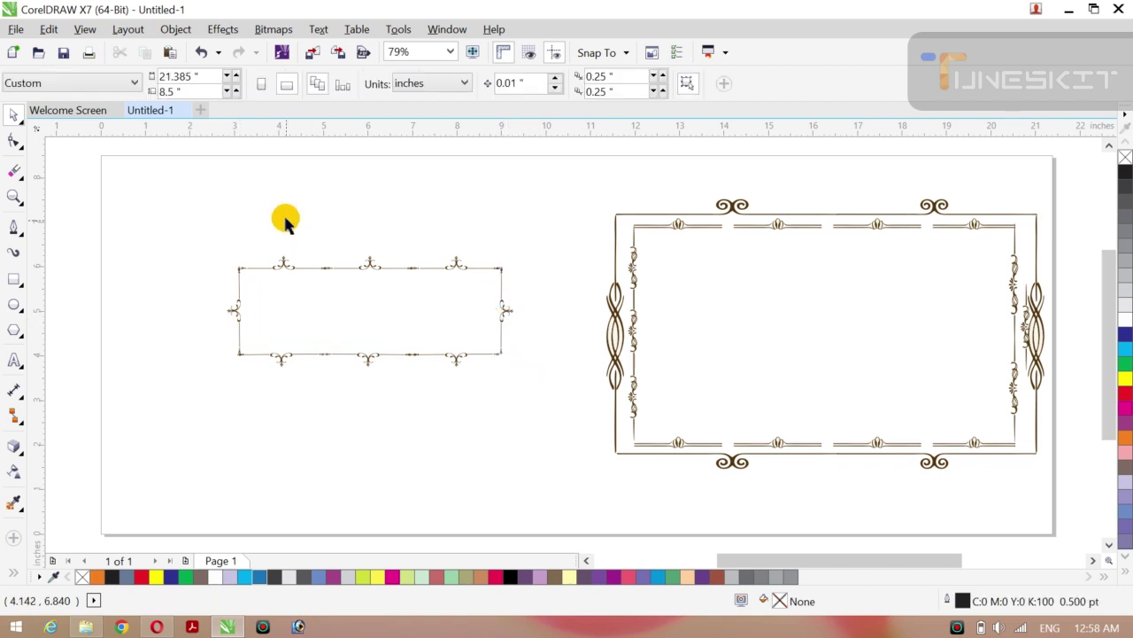
Step: Try a 3.0 pt outline on all eight dividers with C:0 M:20 Y:20 K:60 brown as fill and outline colour
left_click_drag(175, 243, 540, 380)
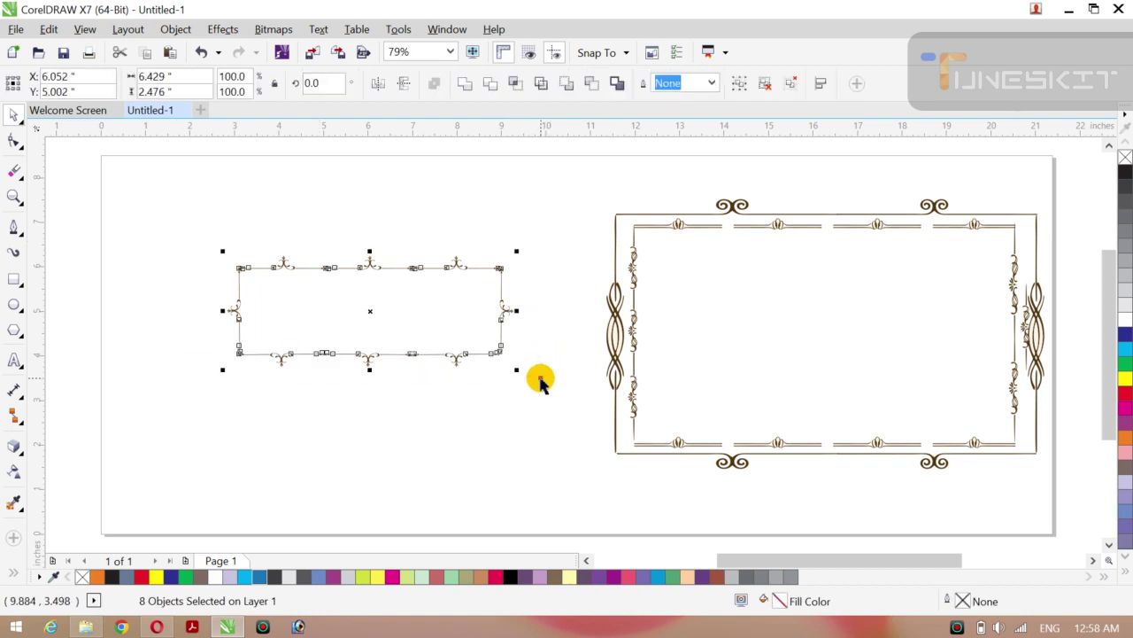
left_click(713, 82)
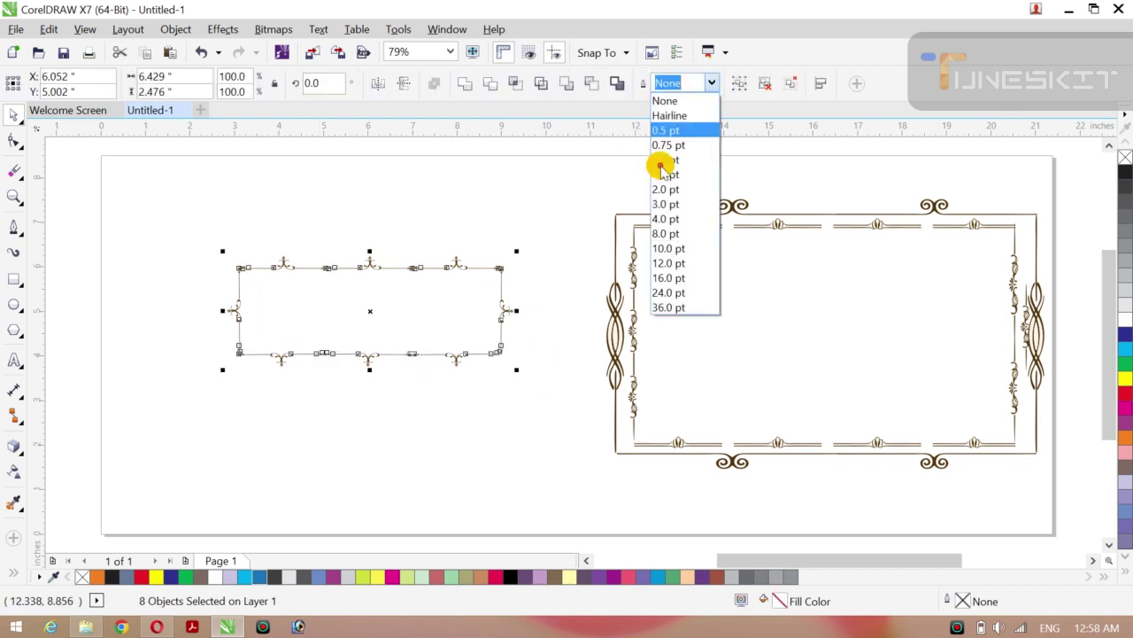
left_click(660, 205)
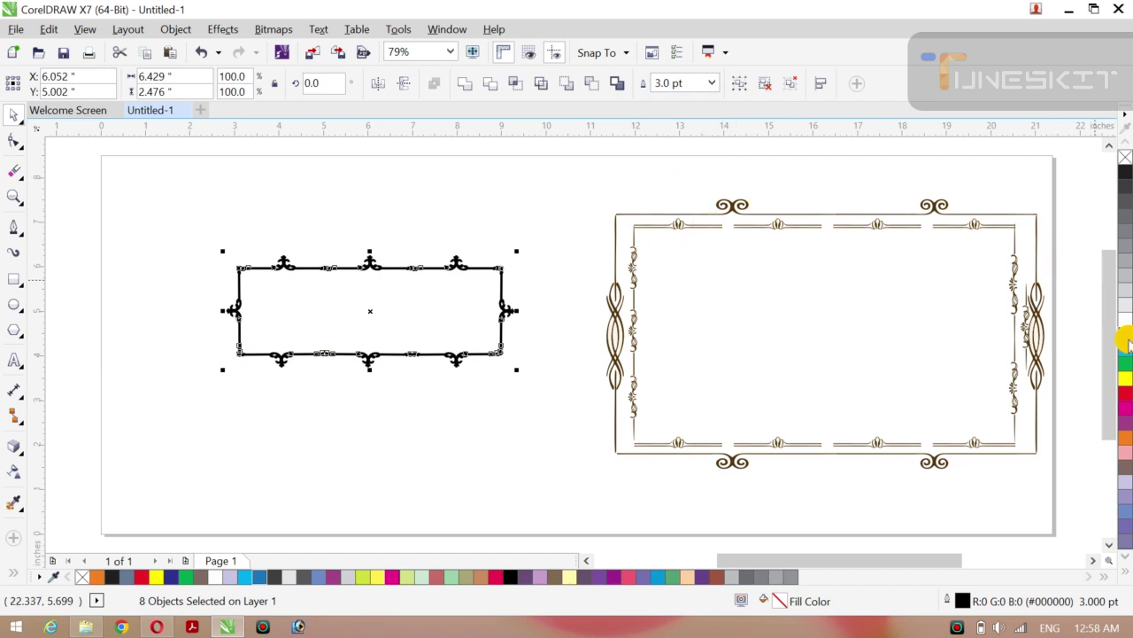
left_click(1124, 464)
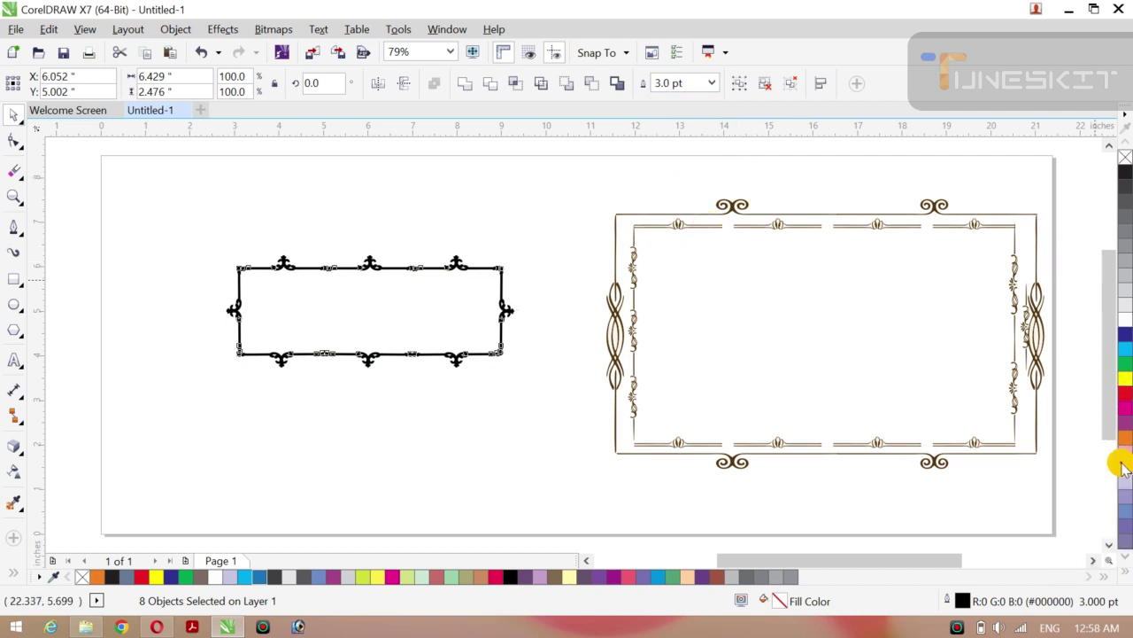
right_click(1123, 466)
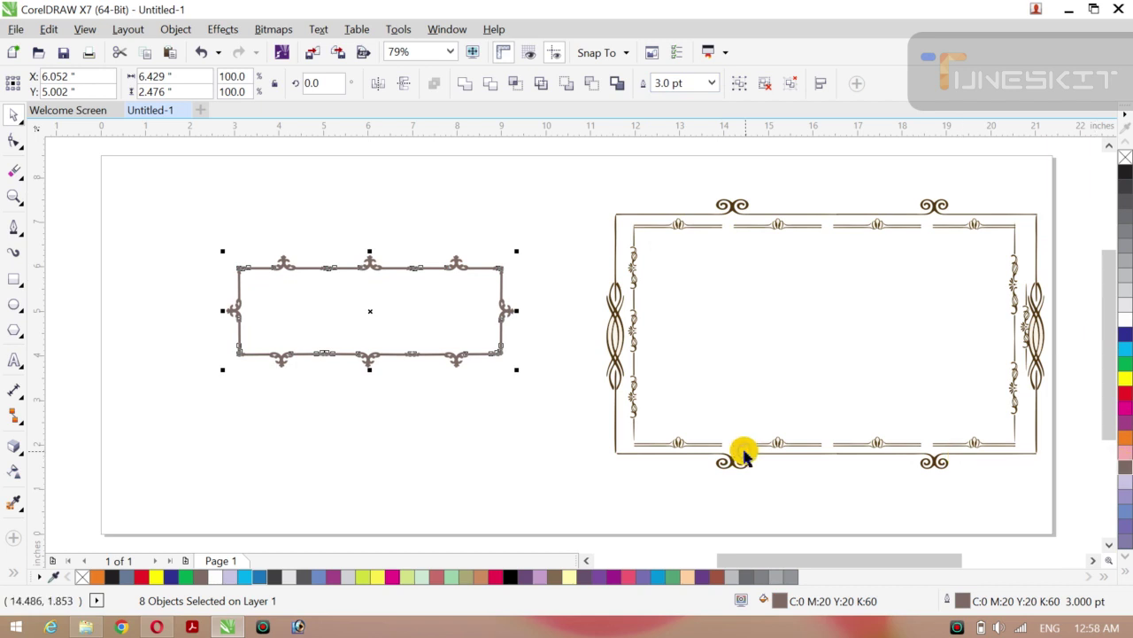
left_click(292, 195)
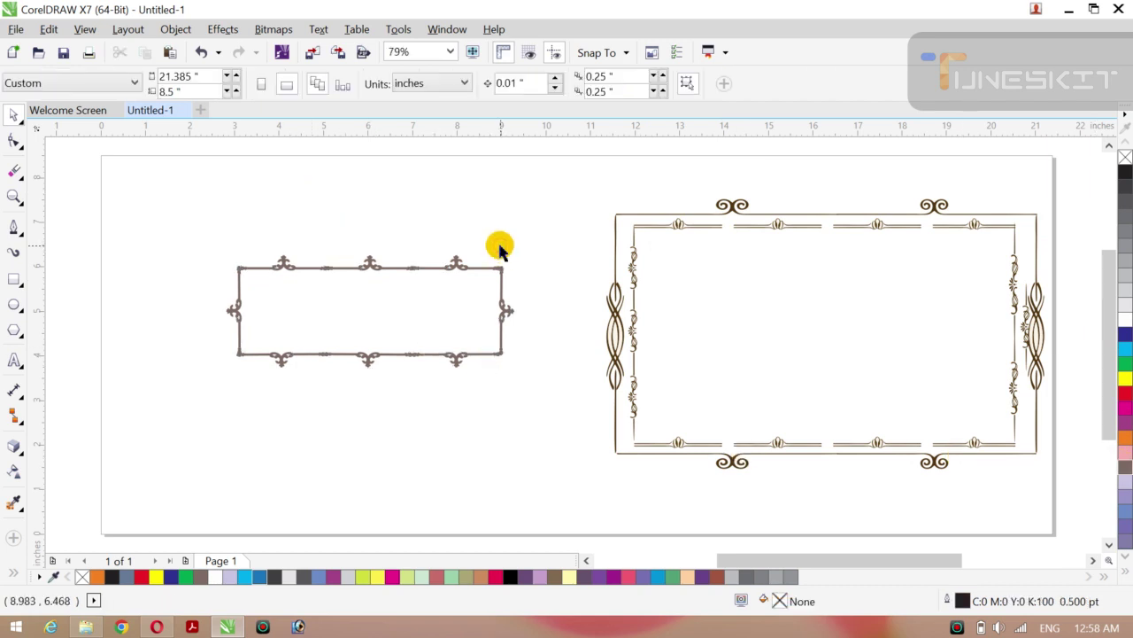
left_click(498, 249)
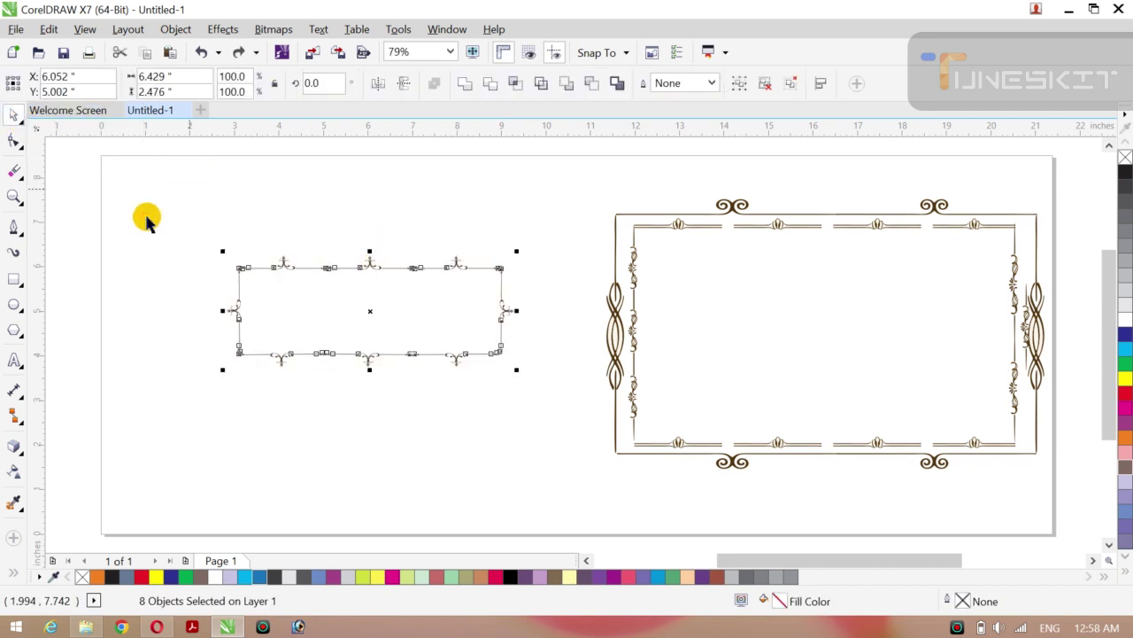
Step: Group the frame's eight dividers and stretch the group to 8.965 by 4.695 inches
left_click(120, 239)
left_click_drag(153, 224, 528, 389)
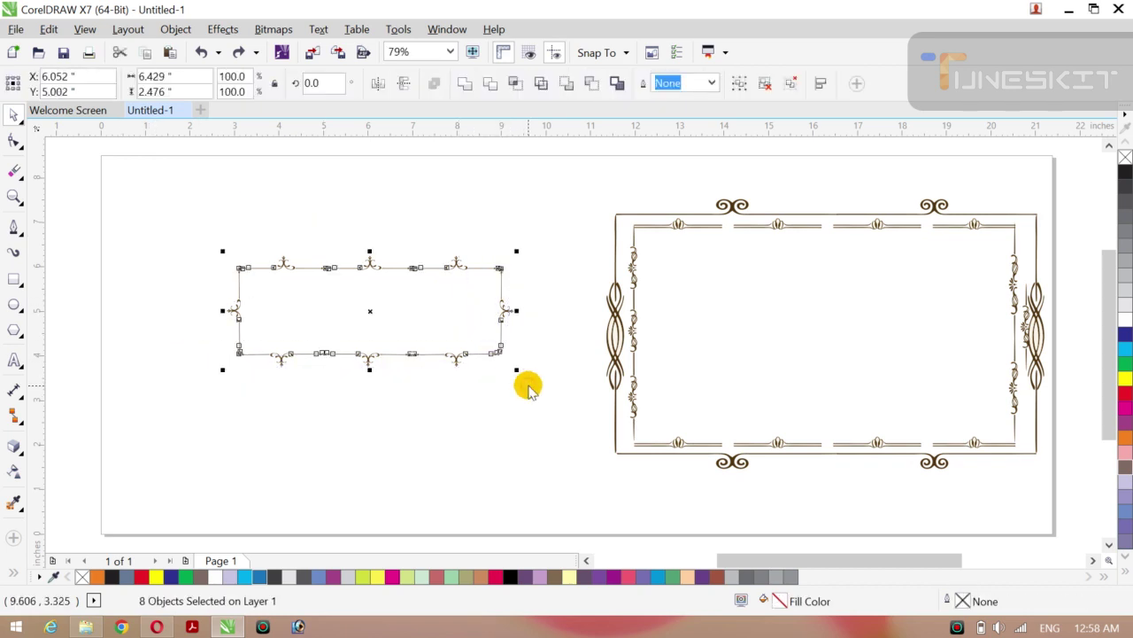
key("ctrl+g")
left_click_drag(368, 369, 368, 428)
left_click_drag(368, 252, 369, 212)
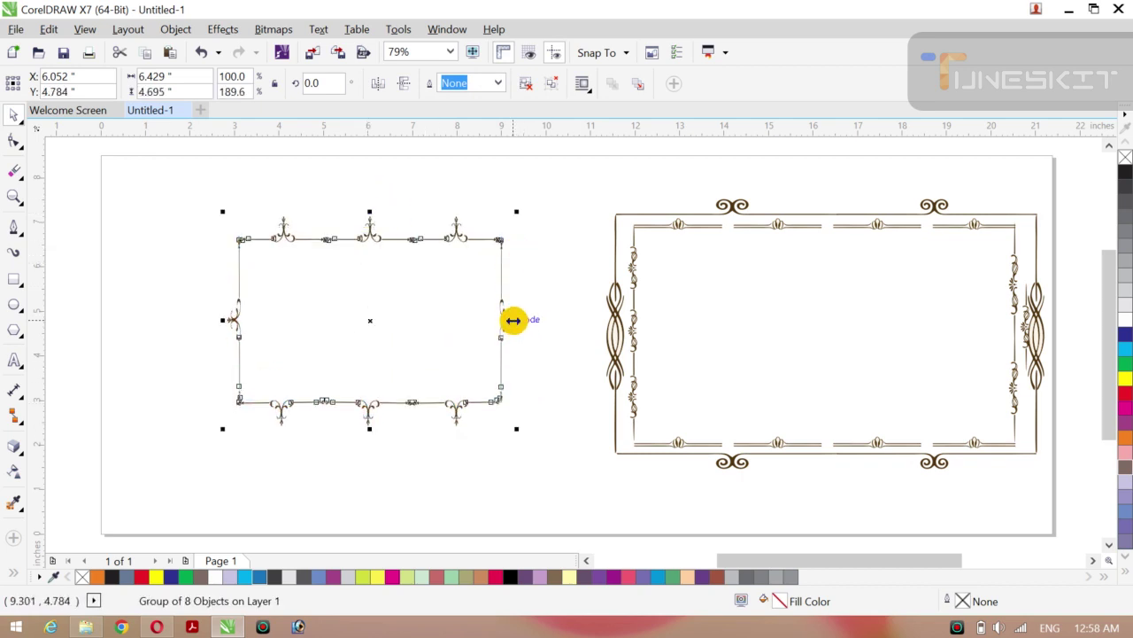
left_click_drag(514, 320, 570, 324)
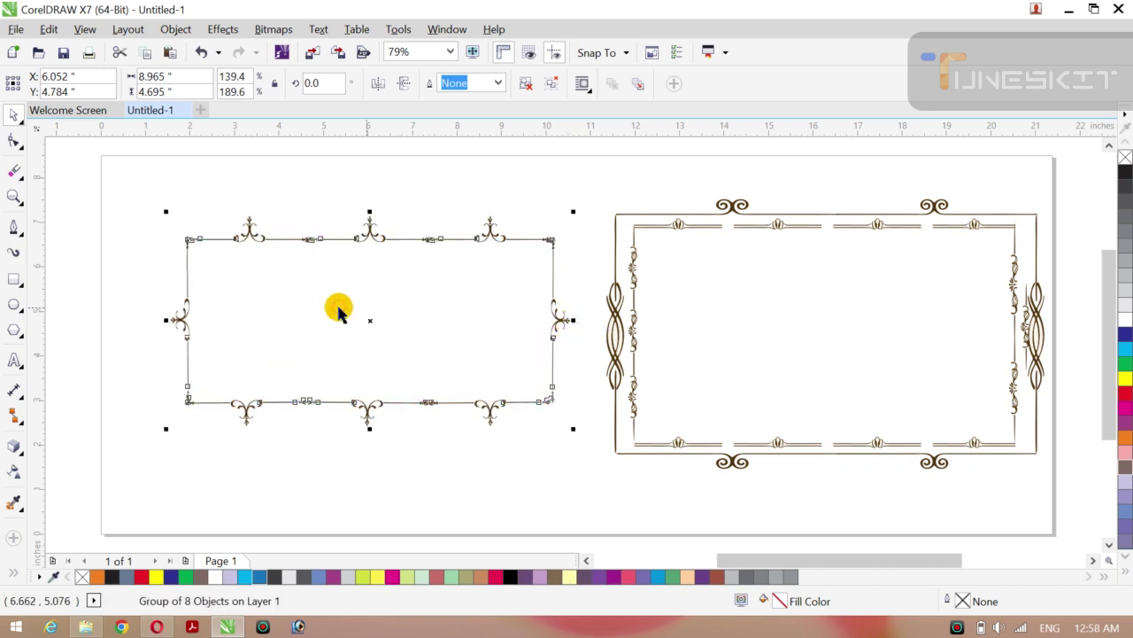
Step: Move the grouped frame to X 5.813, Y 4.612 inches and enlarge it to 10.106 by 5.278 inches
left_click_drag(368, 319, 358, 325)
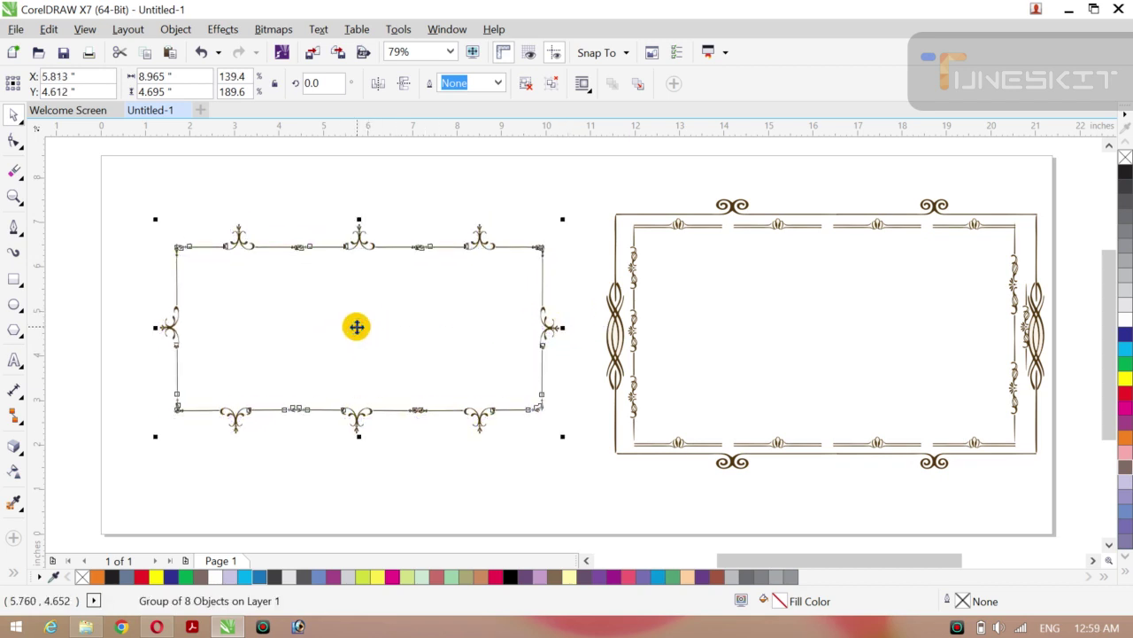
left_click_drag(563, 328, 589, 329)
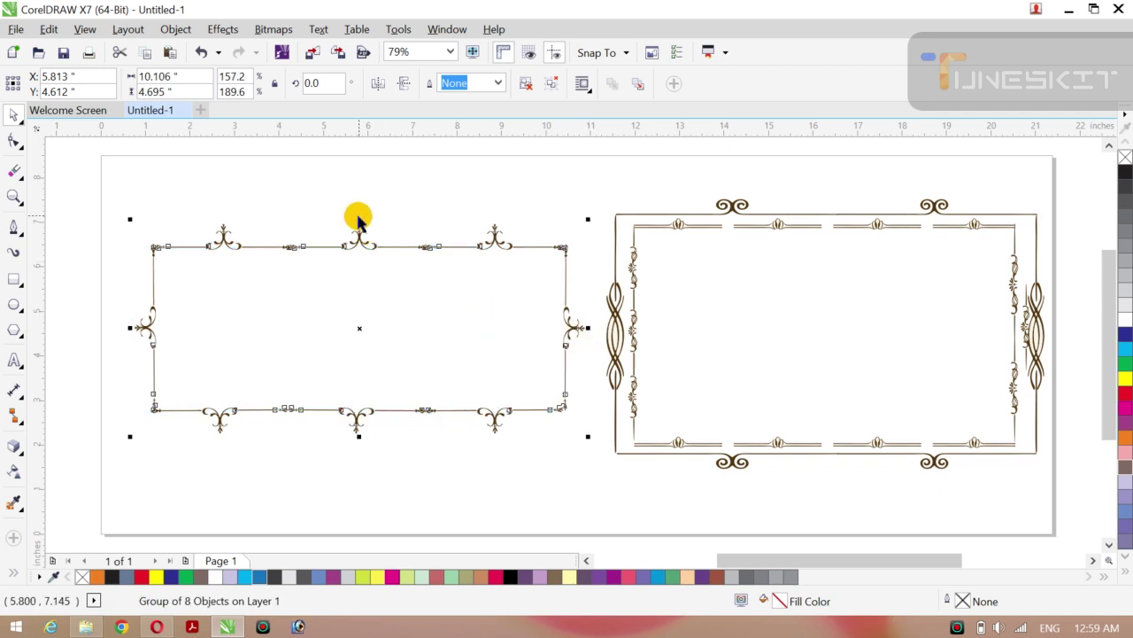
left_click_drag(359, 218, 361, 204)
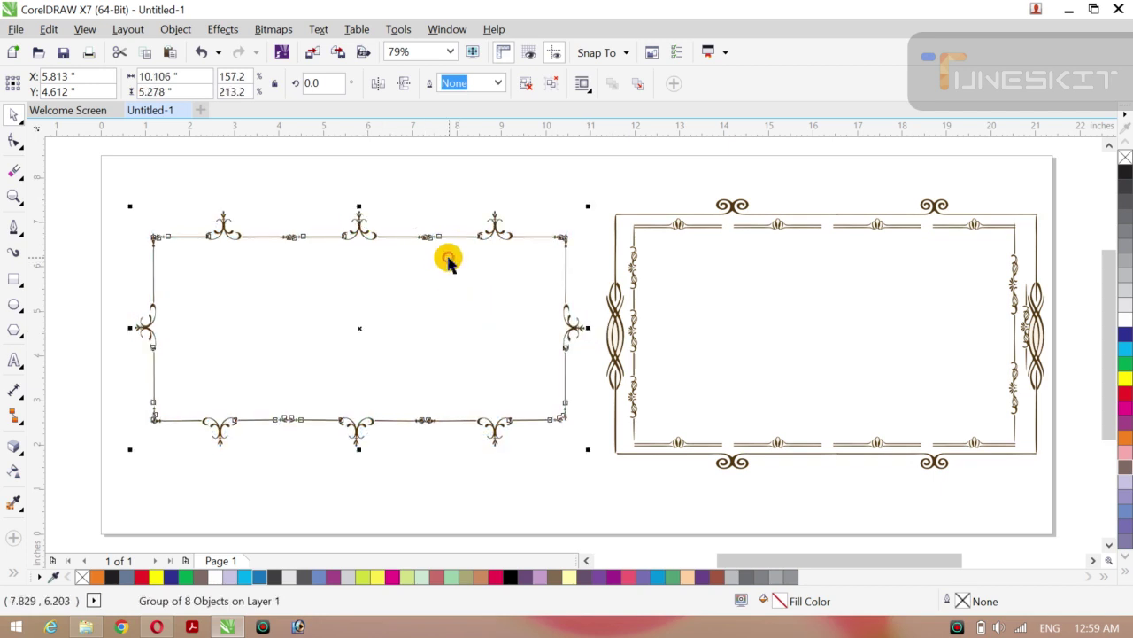
left_click(529, 483)
left_click(529, 483)
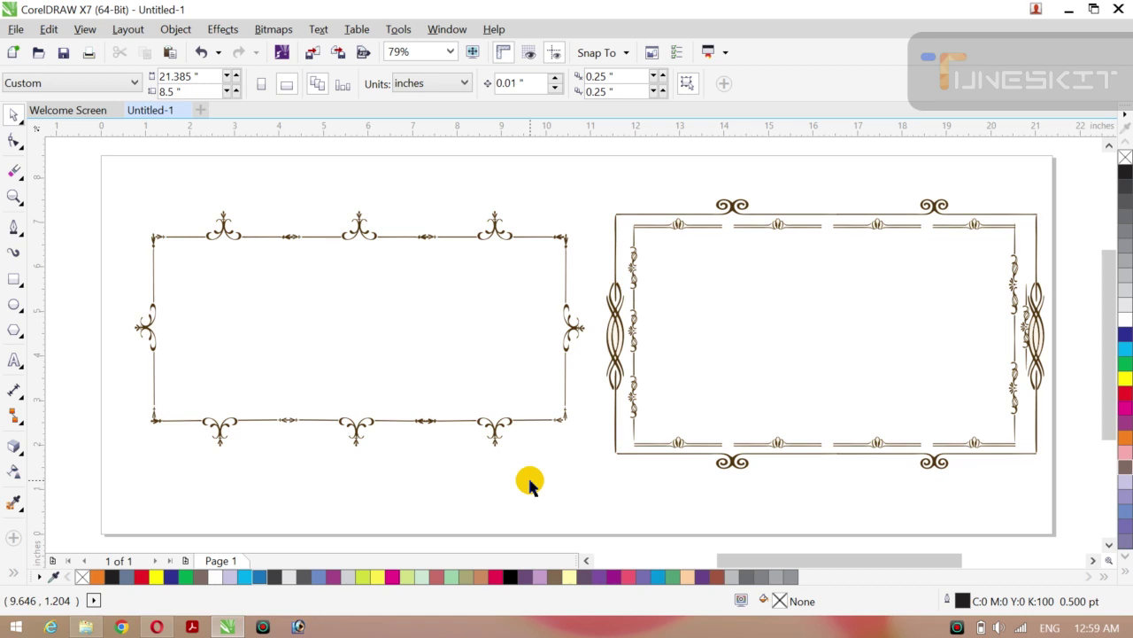
Step: Stretch the grouped frame upward, downward and leftward to 10.729 by 6.352 inches, centred at X 5.501, Y 4.645 inches
left_click(367, 234)
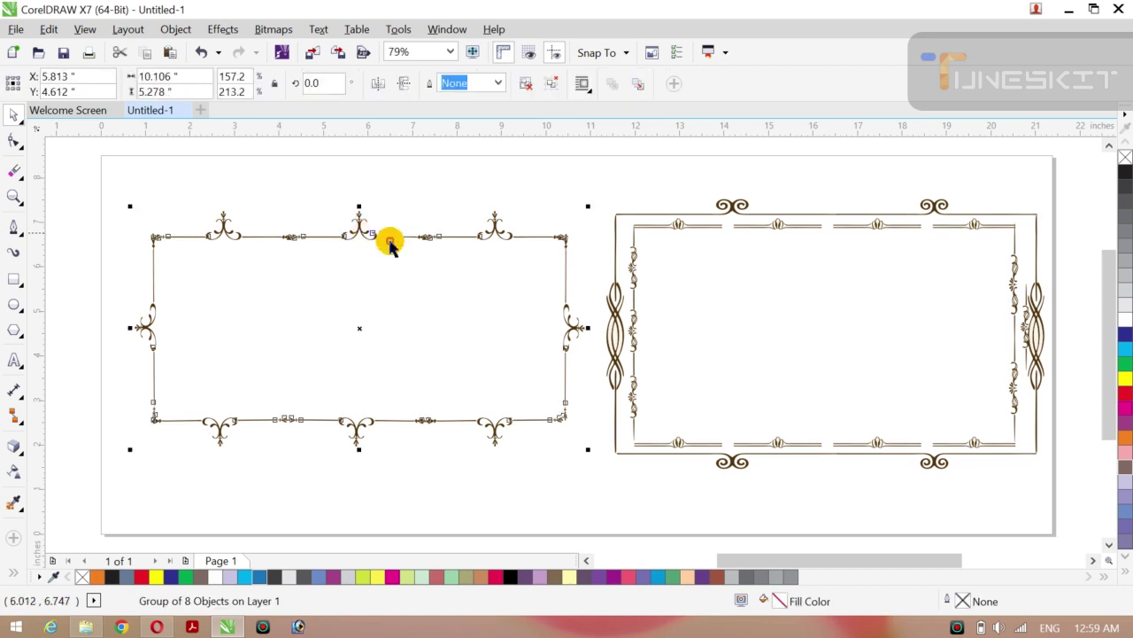
left_click_drag(357, 206, 358, 181)
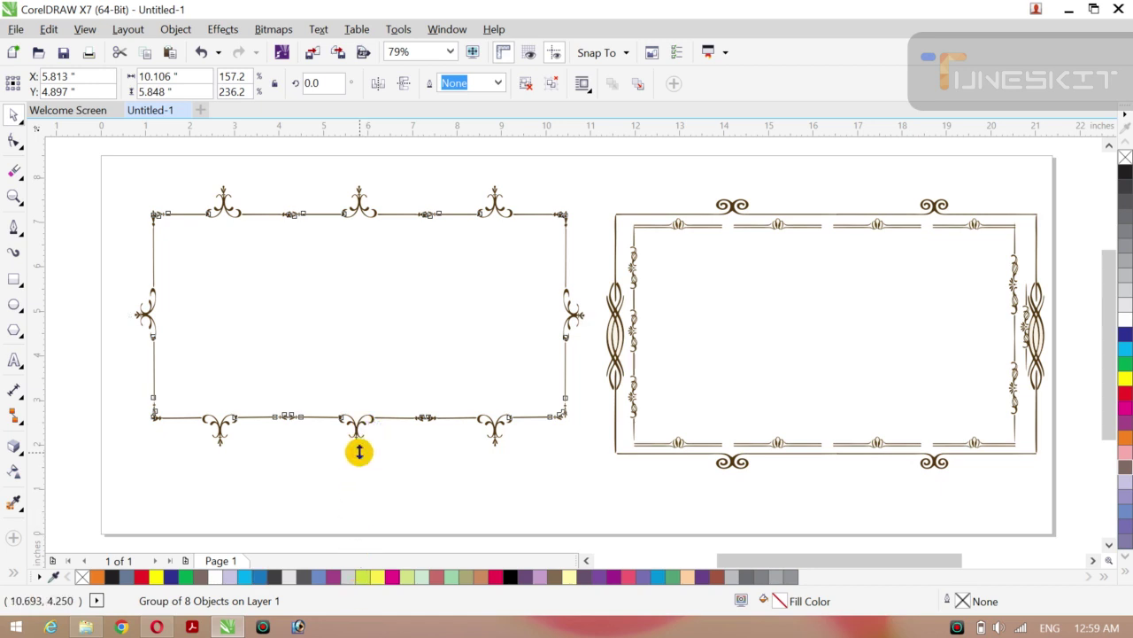
left_click_drag(358, 449, 358, 471)
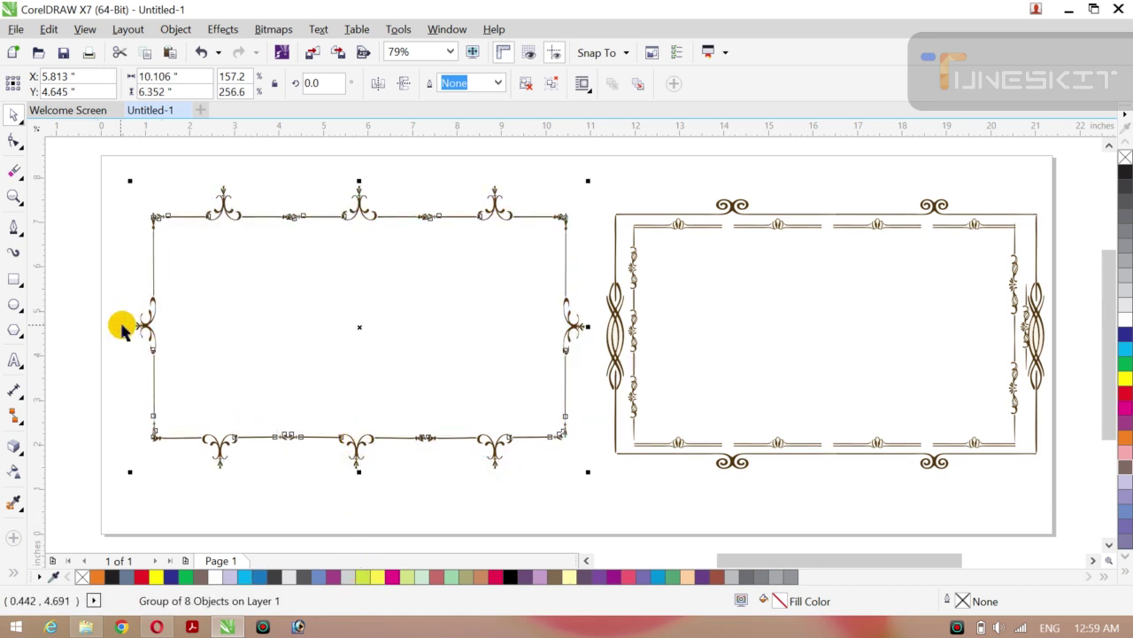
left_click_drag(127, 327, 102, 325)
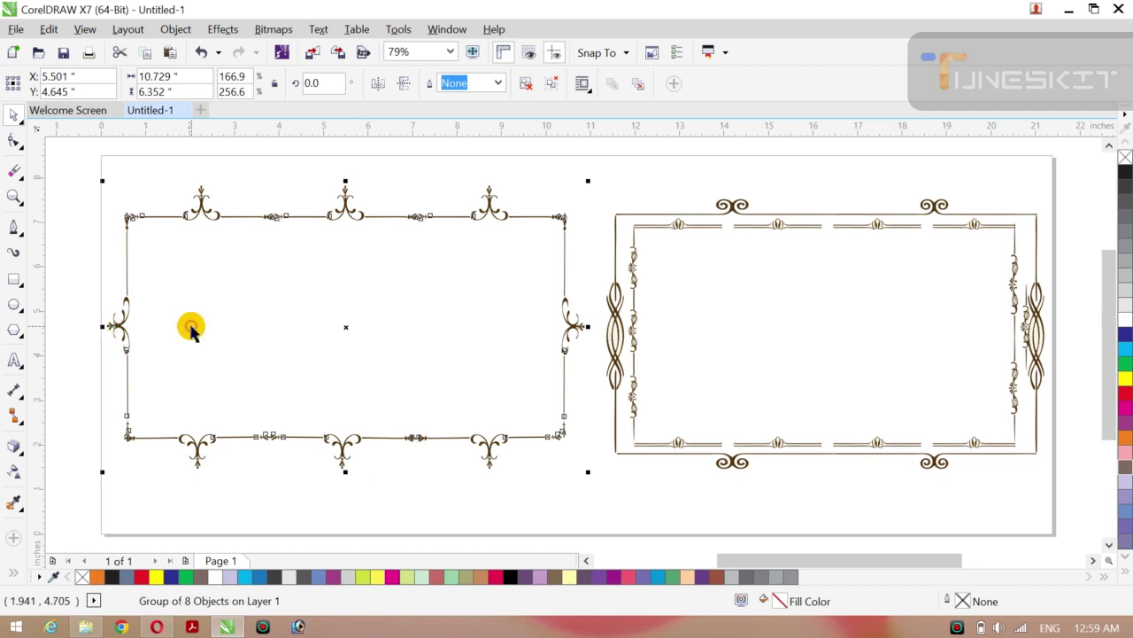
Step: Undo centring the arrow-ended frame over the double-line frame, and align both frames side by side on a shared horizontal centre line
left_click(615, 313, "shift")
key("c")
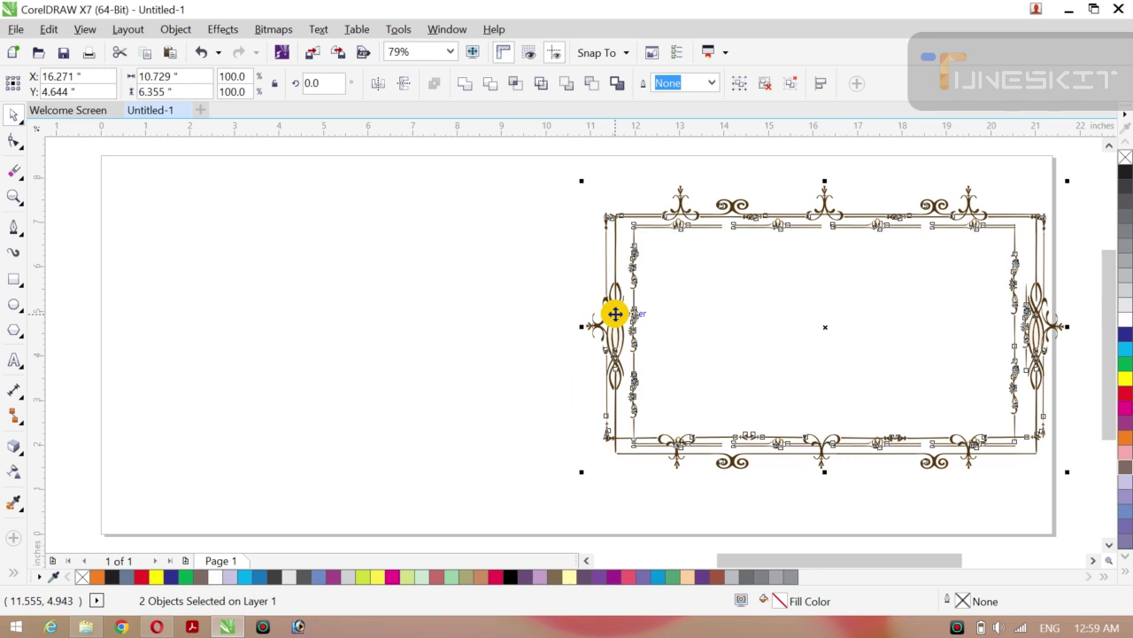
key("ctrl+z")
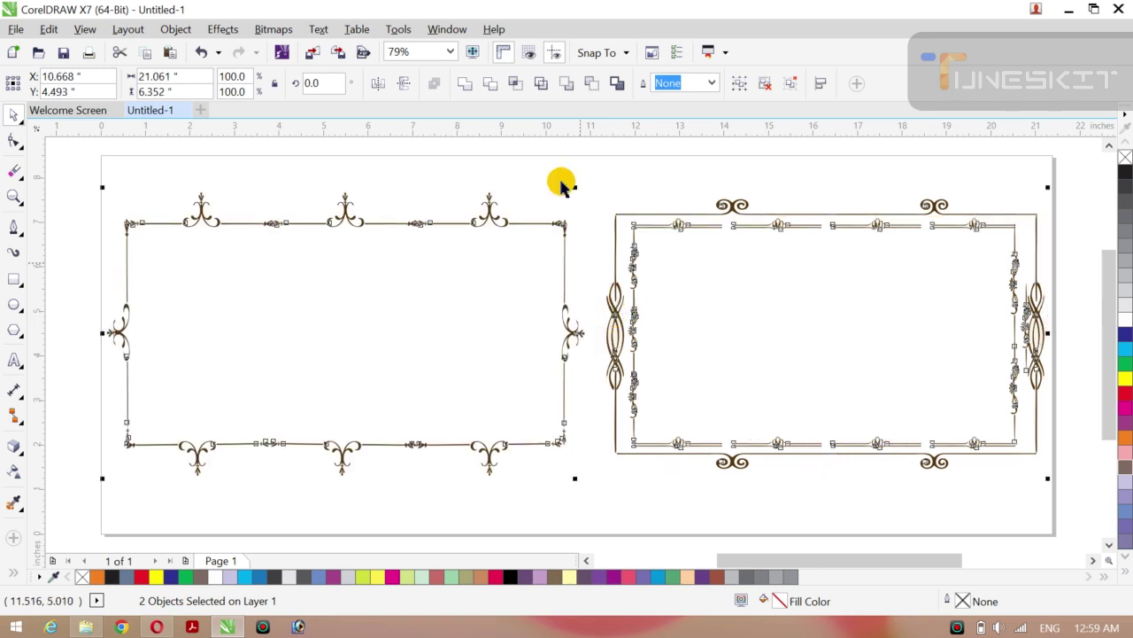
left_click(554, 204)
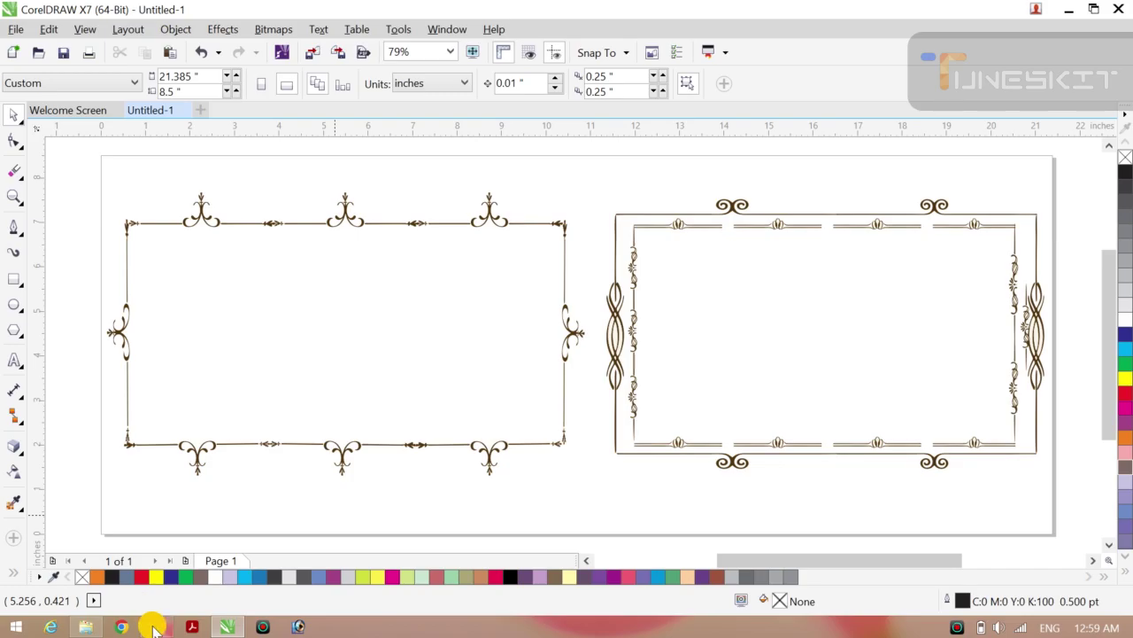
Step: Switch to the Opera browser, search Google Images for "barder effect" and look through the border pictures
left_click(156, 627)
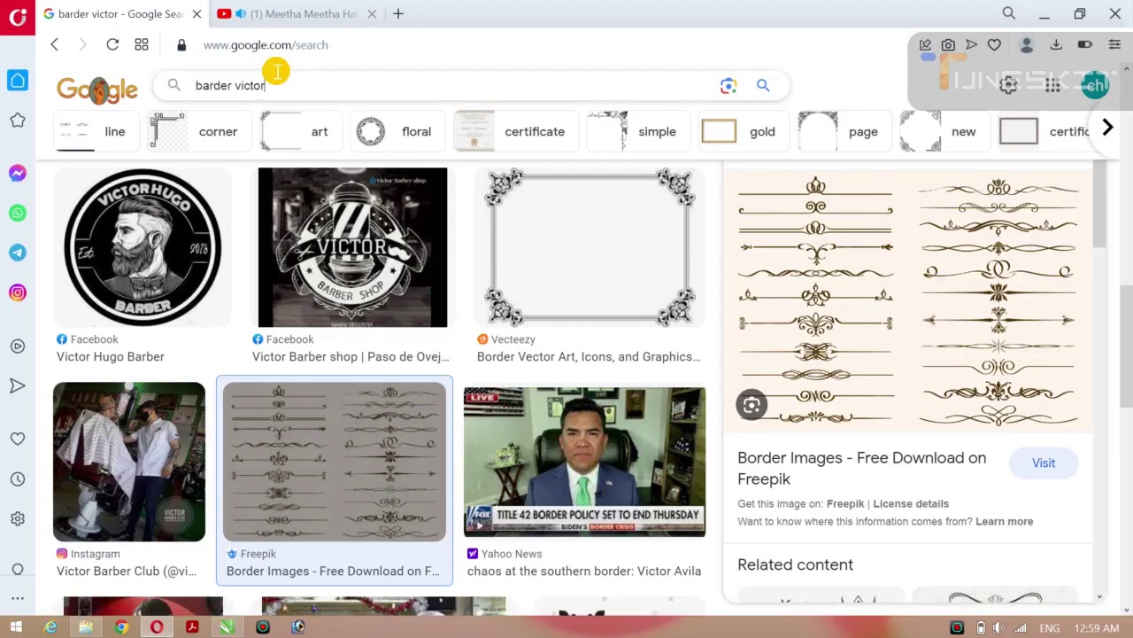
key("BackSpace")
key("BackSpace")
key("BackSpace")
key("BackSpace")
key("BackSpace")
key("BackSpace")
key("BackSpace")
key("BackSpace")
key("BackSpace")
key("BackSpace")
key("BackSpace")
key("BackSpace")
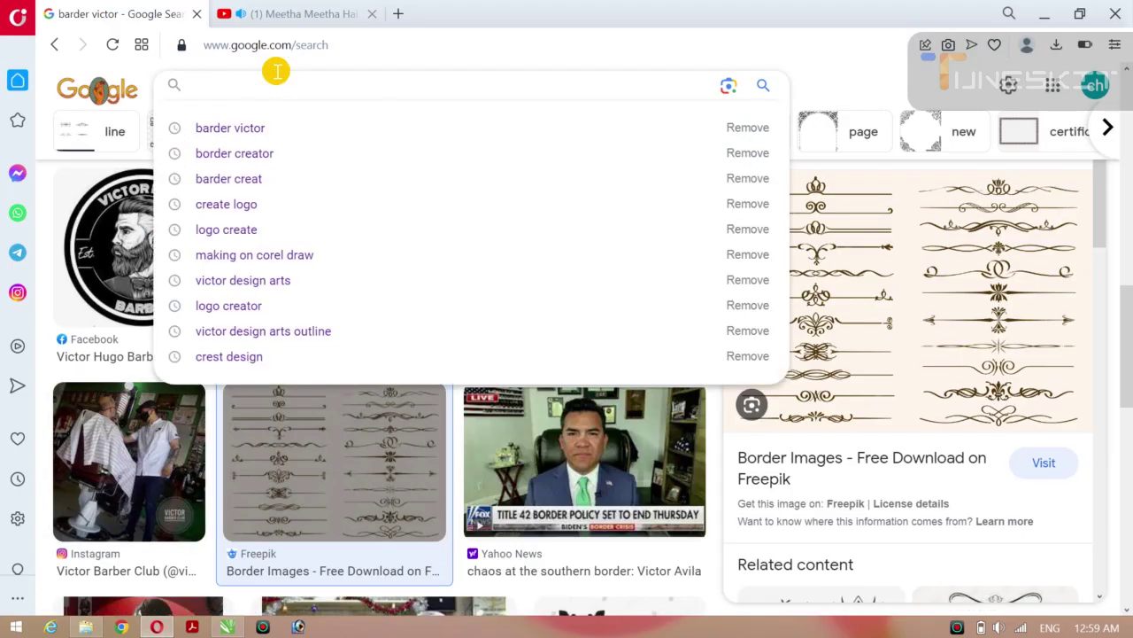
type("ba")
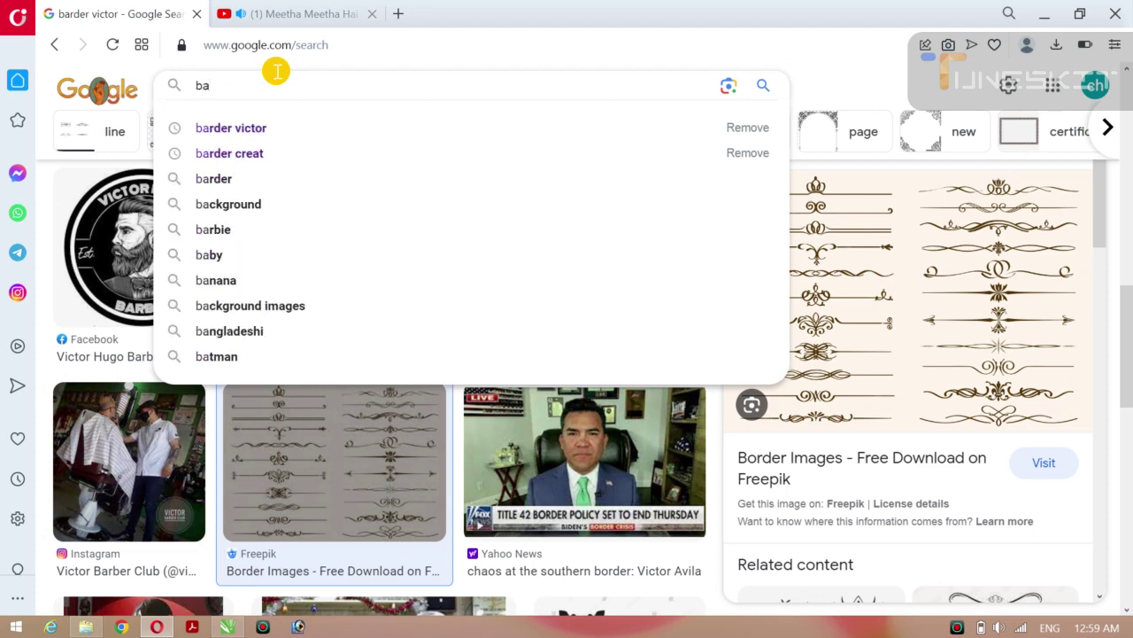
type("rder")
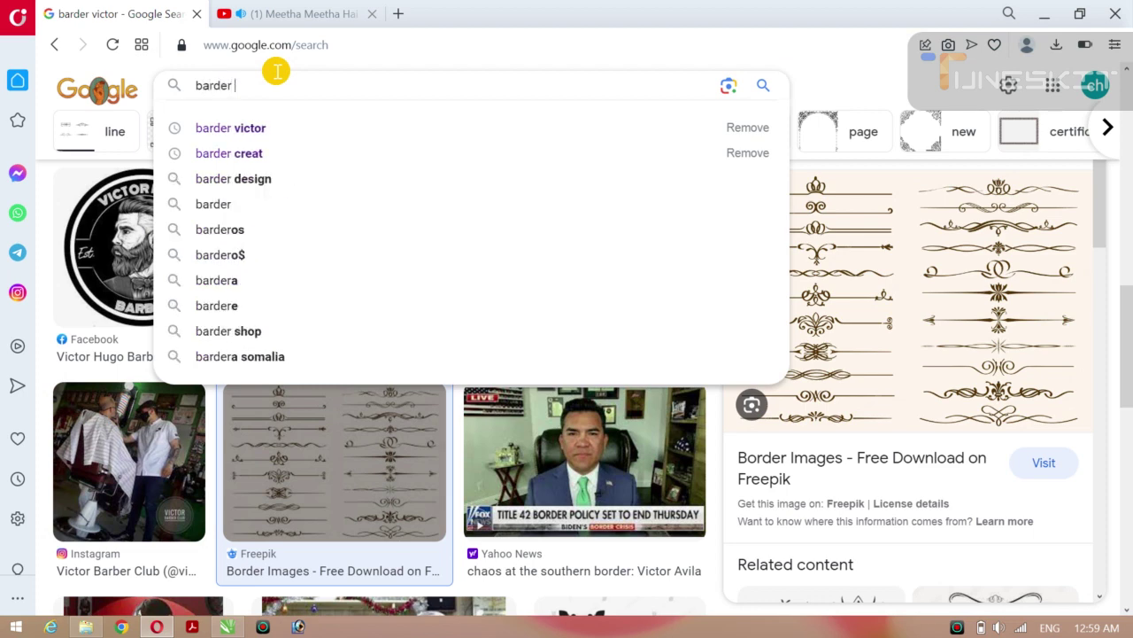
type(" effect")
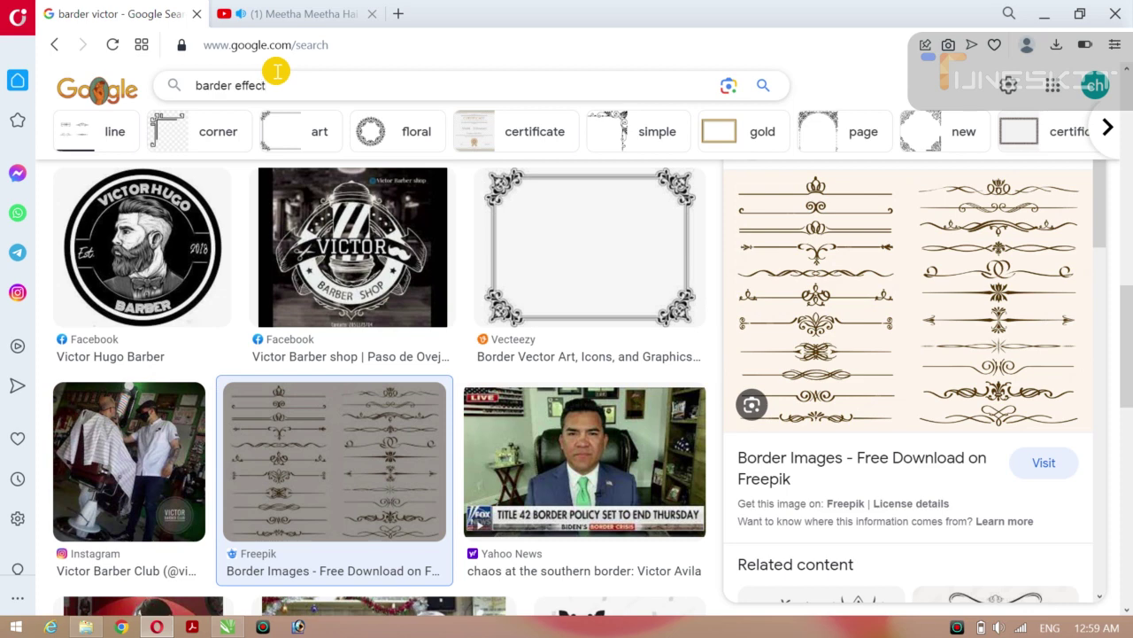
key("Return")
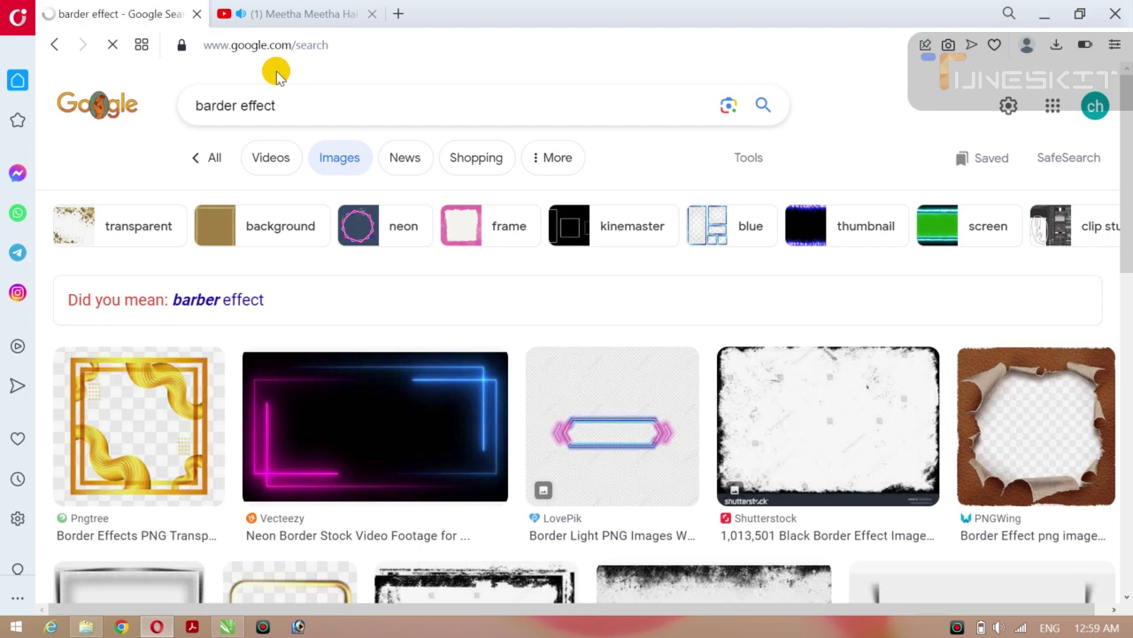
scroll(277, 76, "down", 1)
scroll(277, 73, "down", 3)
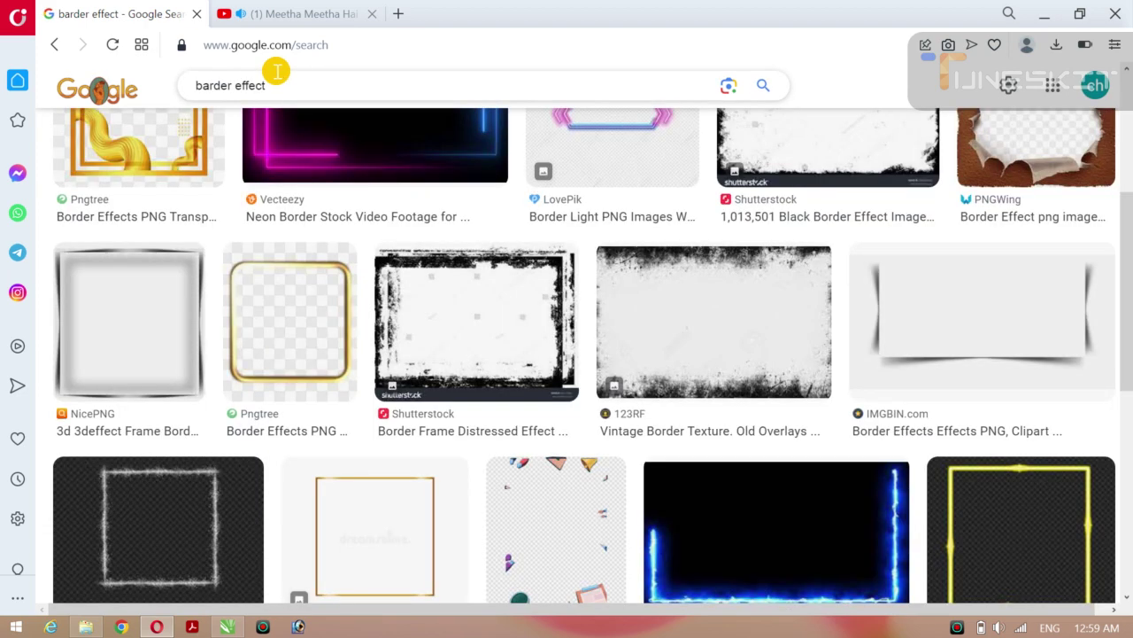
scroll(276, 76, "down", 6)
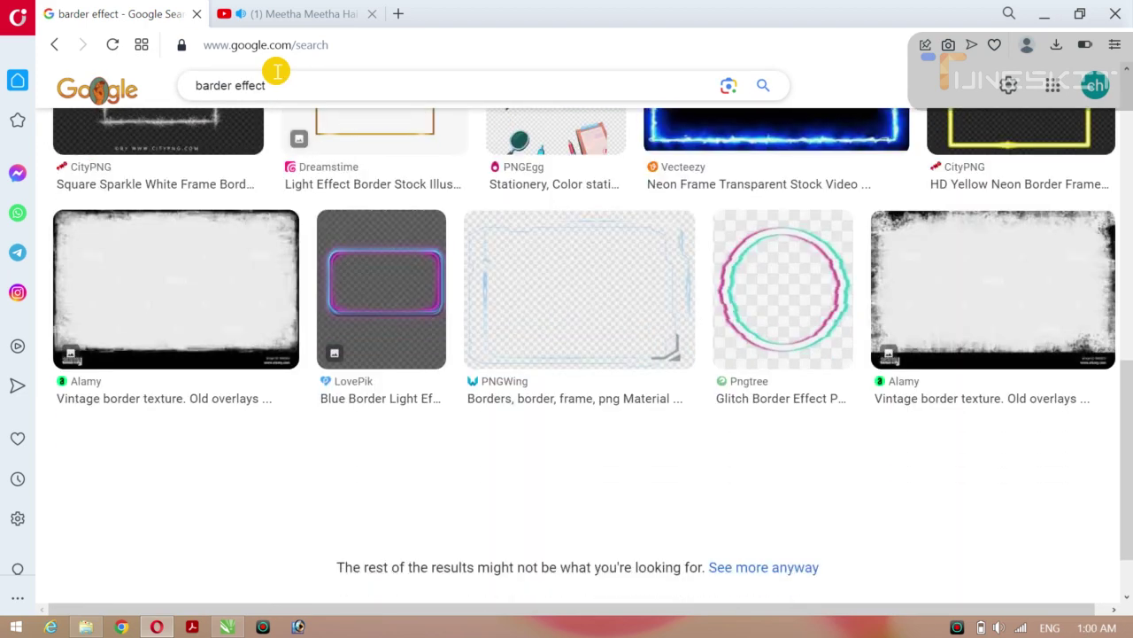
scroll(276, 72, "up", 10)
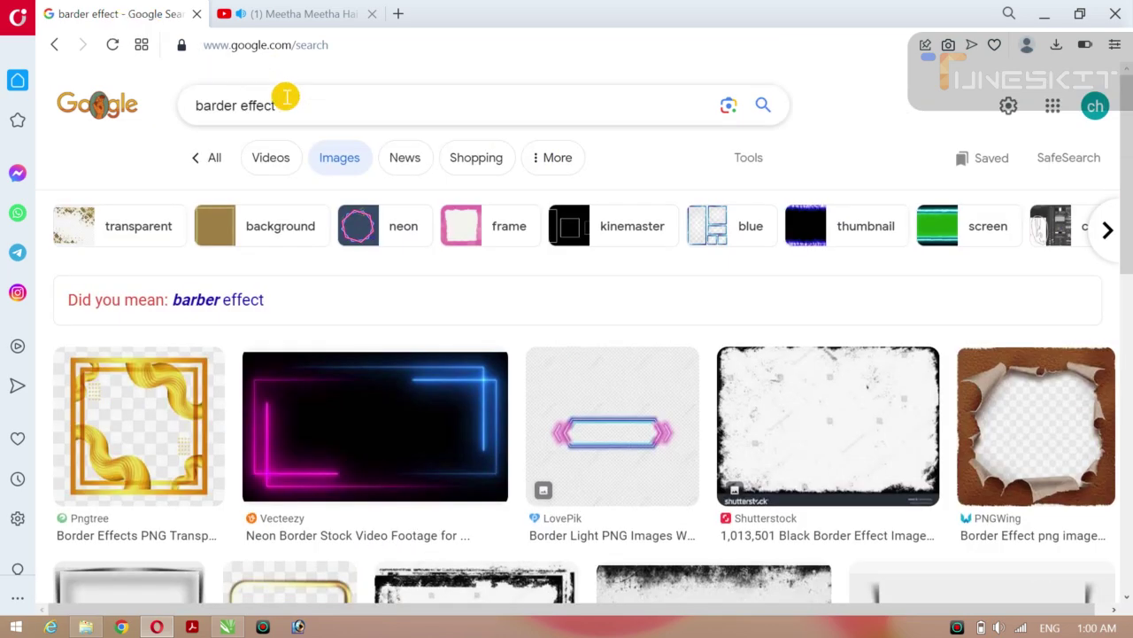
Step: Extend the image search to "barder effect righting" and look through the resulting border and lettering pictures
left_click(290, 102)
key("Escape")
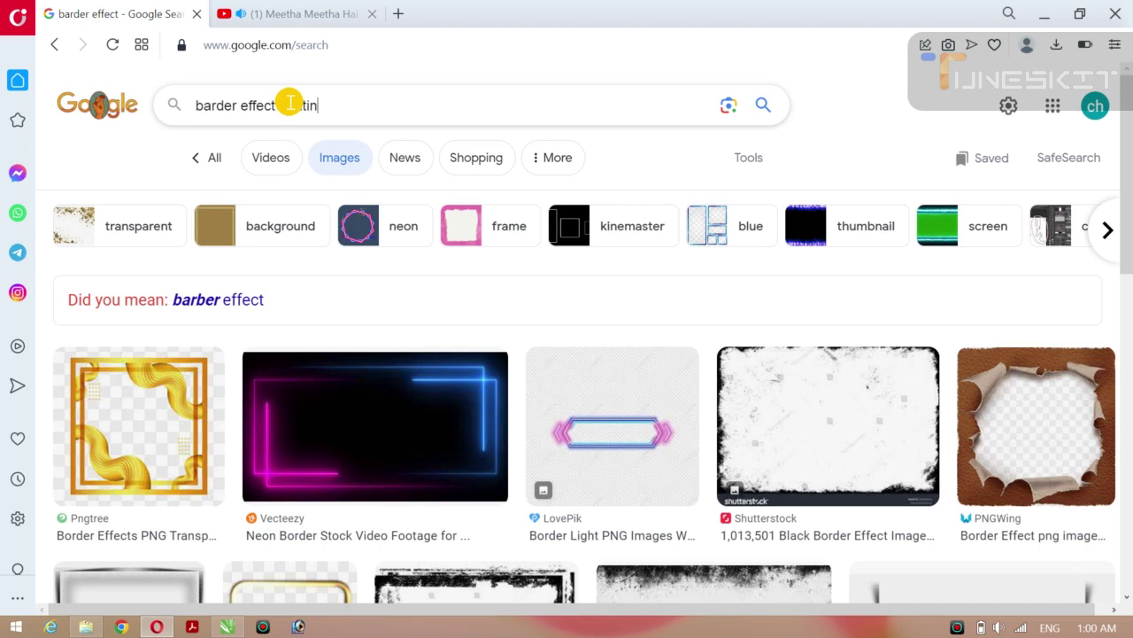
type("righting")
key("Return")
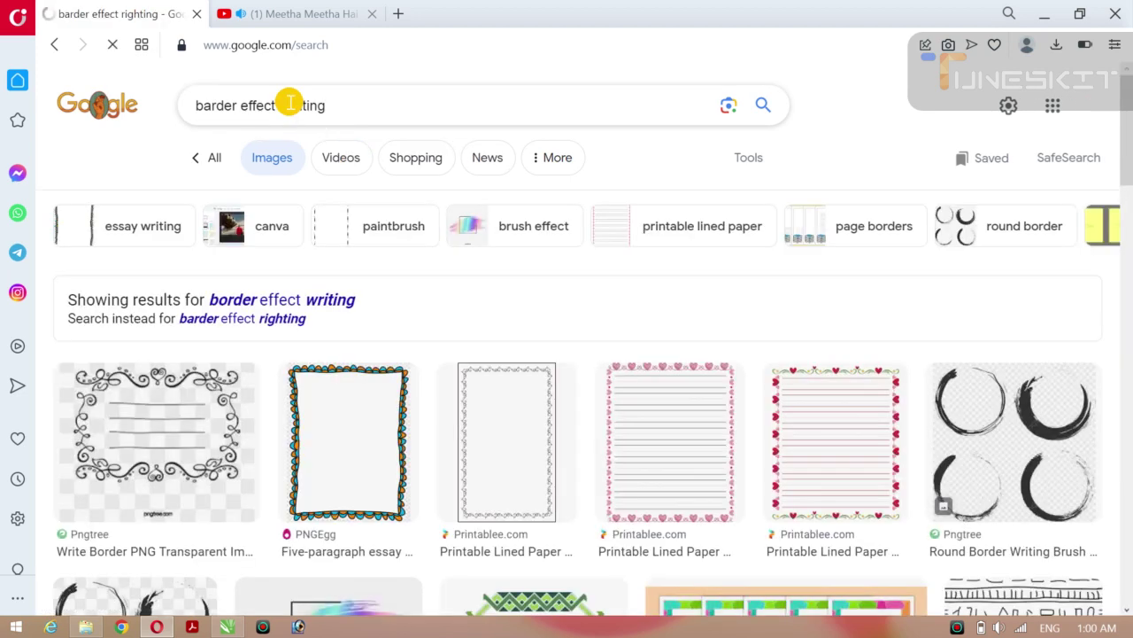
scroll(290, 104, "down", 2)
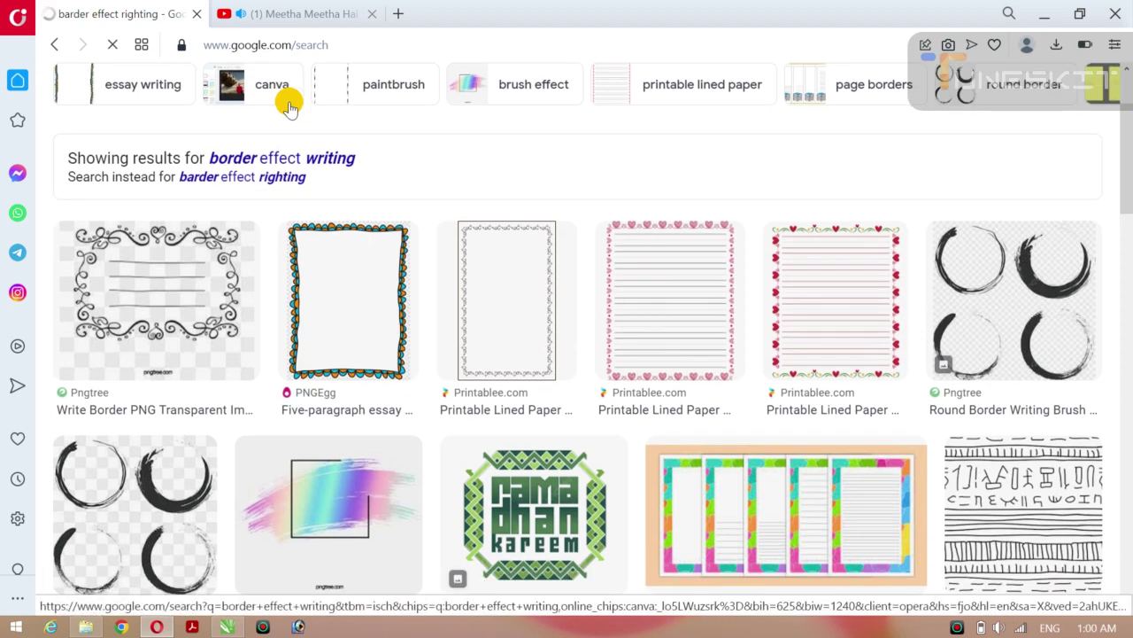
scroll(291, 104, "down", 5)
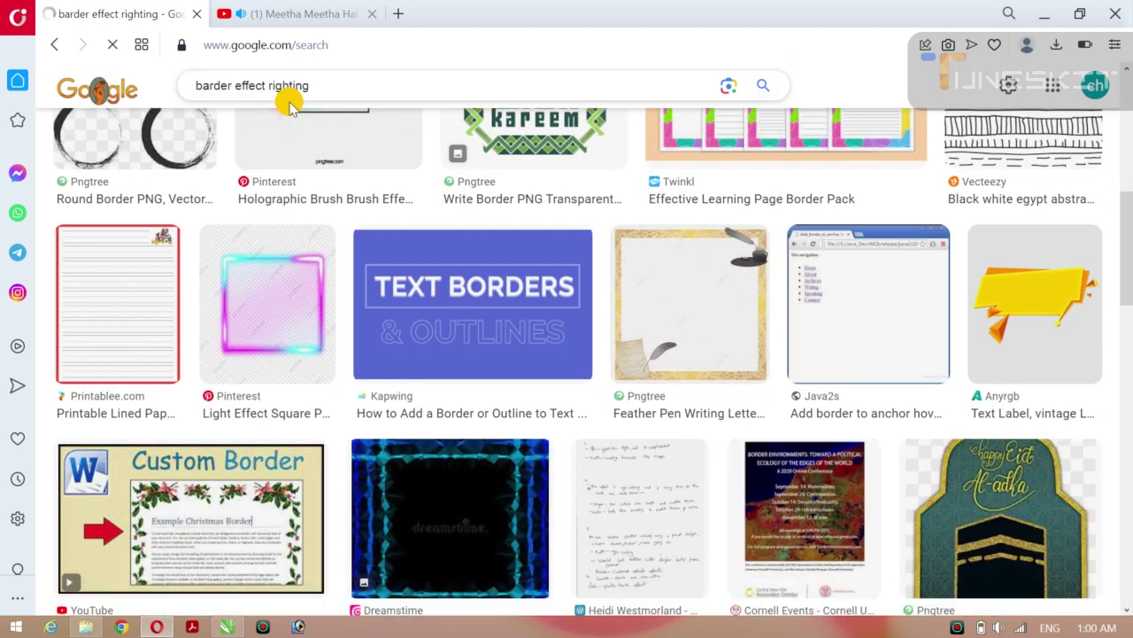
scroll(290, 104, "down", 4)
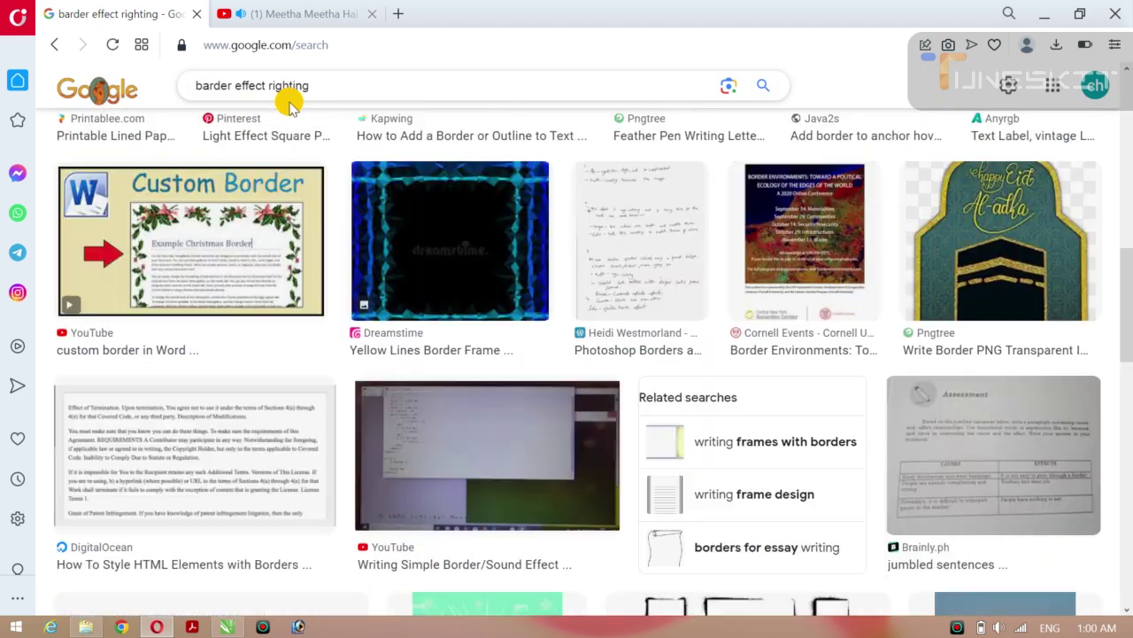
scroll(290, 103, "down", 1)
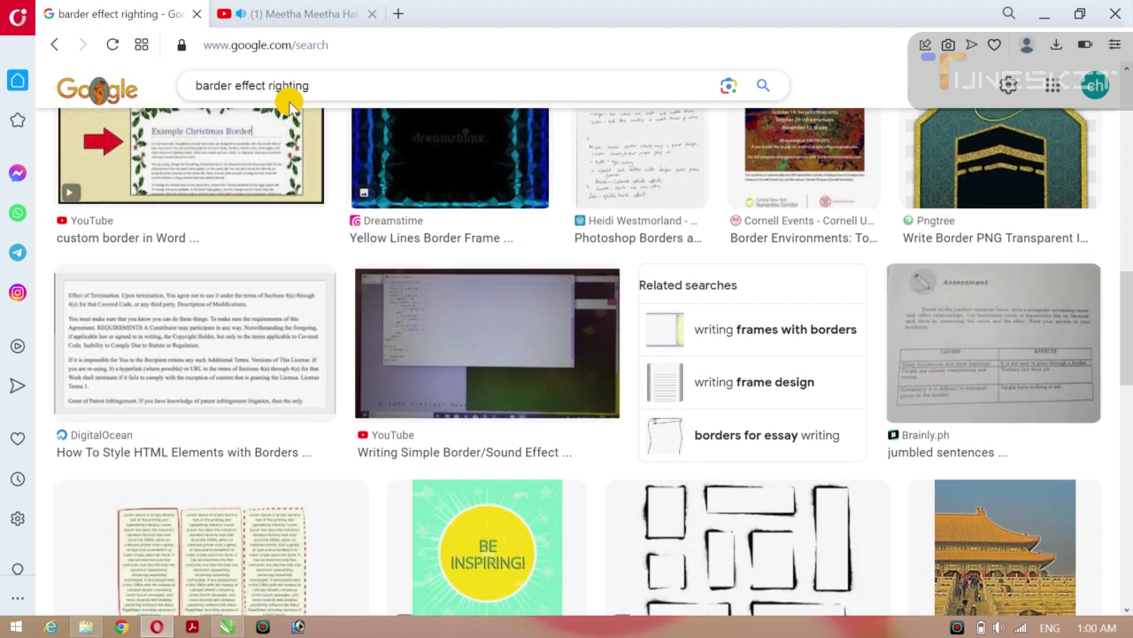
scroll(290, 104, "down", 5)
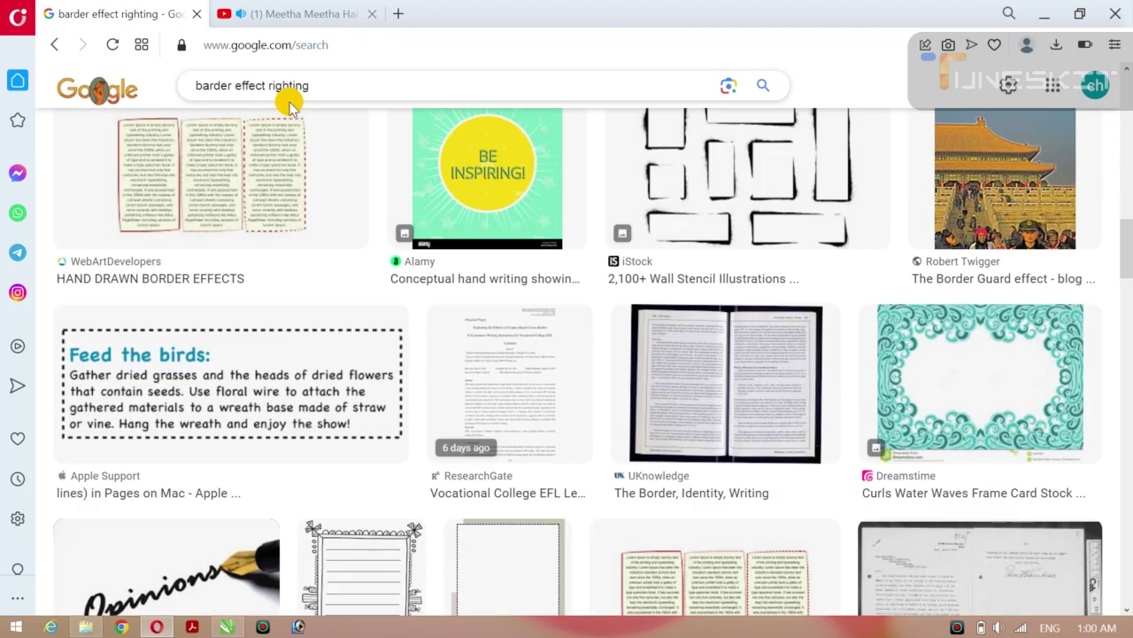
scroll(291, 103, "down", 4)
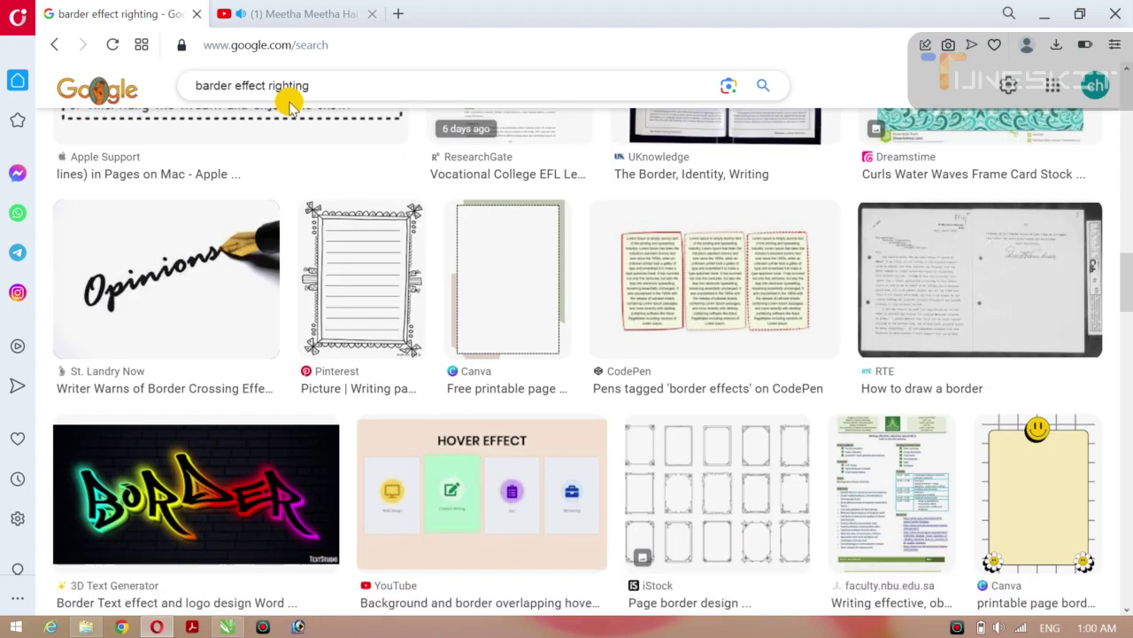
scroll(291, 103, "down", 7)
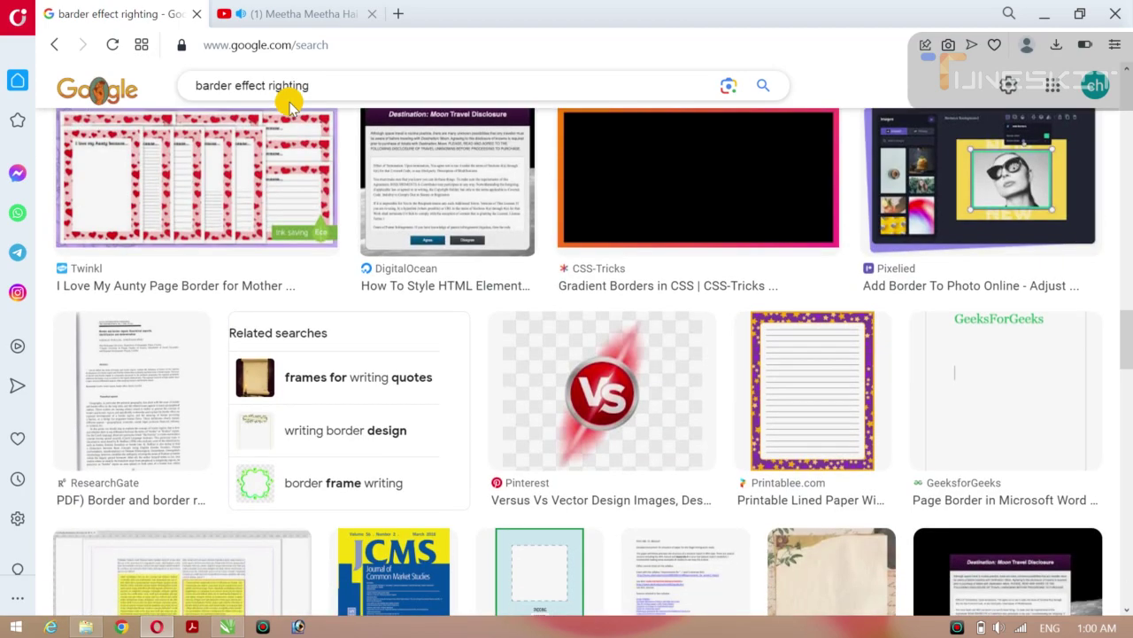
scroll(290, 104, "down", 6)
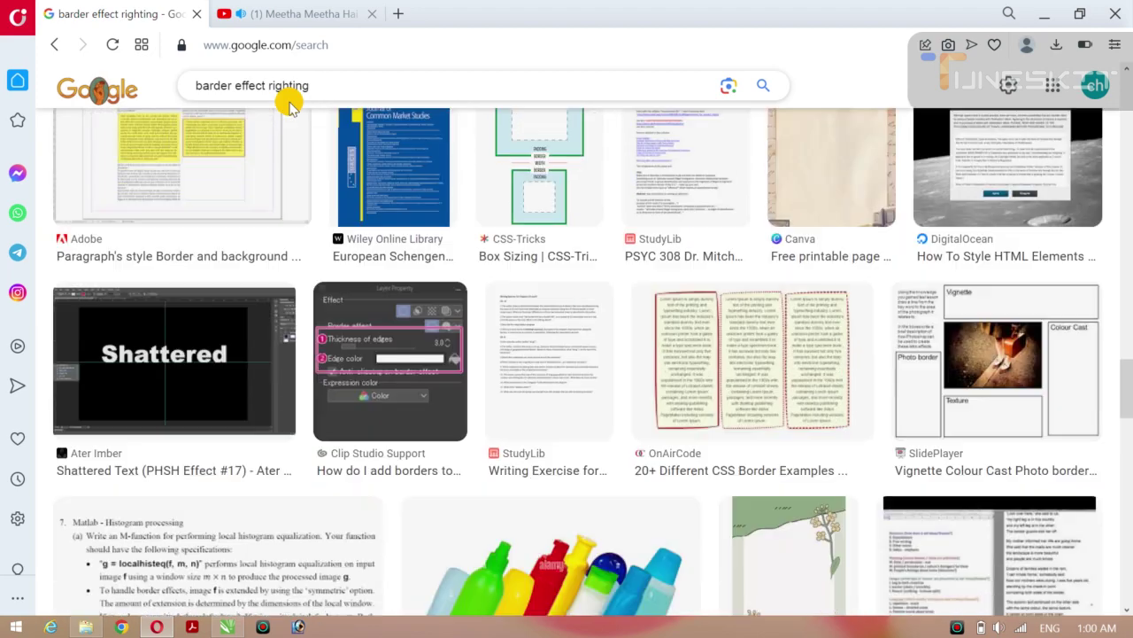
Step: Return to CorelDRAW and add the artistic text "BORDER" in 100 pt Arial inside the arrow-ended frame
left_click(1043, 13)
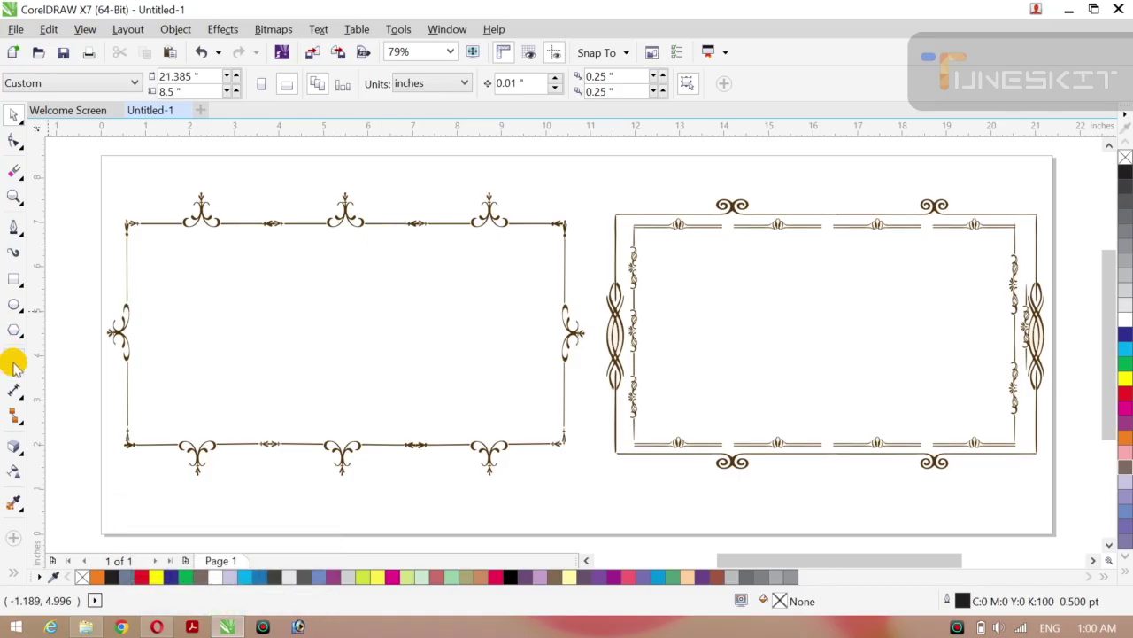
left_click(14, 360)
left_click(217, 334)
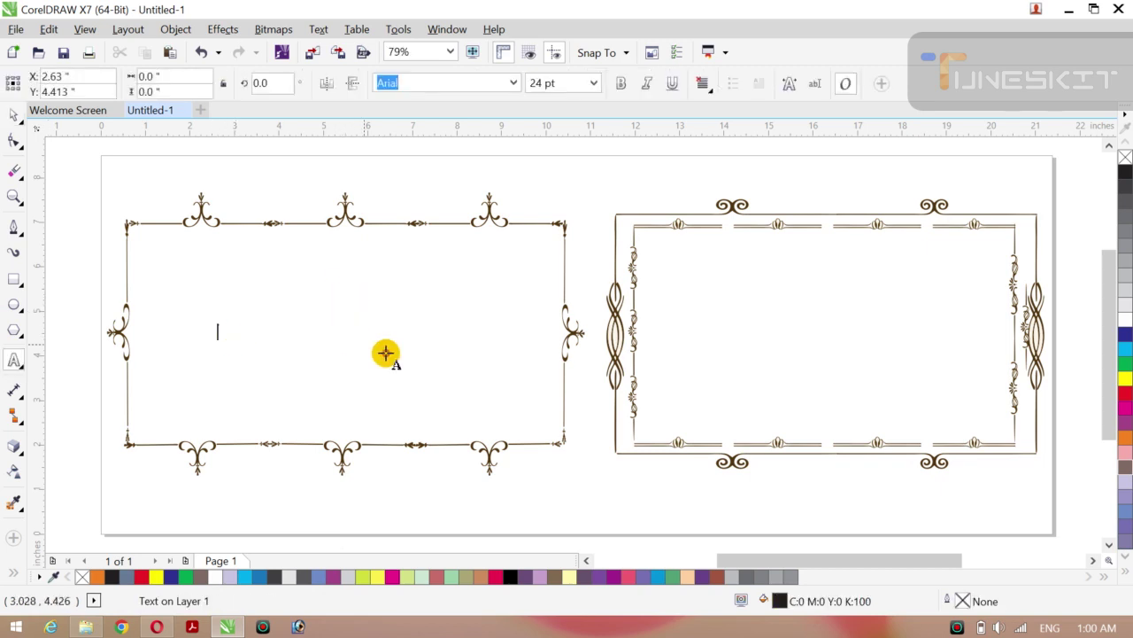
left_click(595, 83)
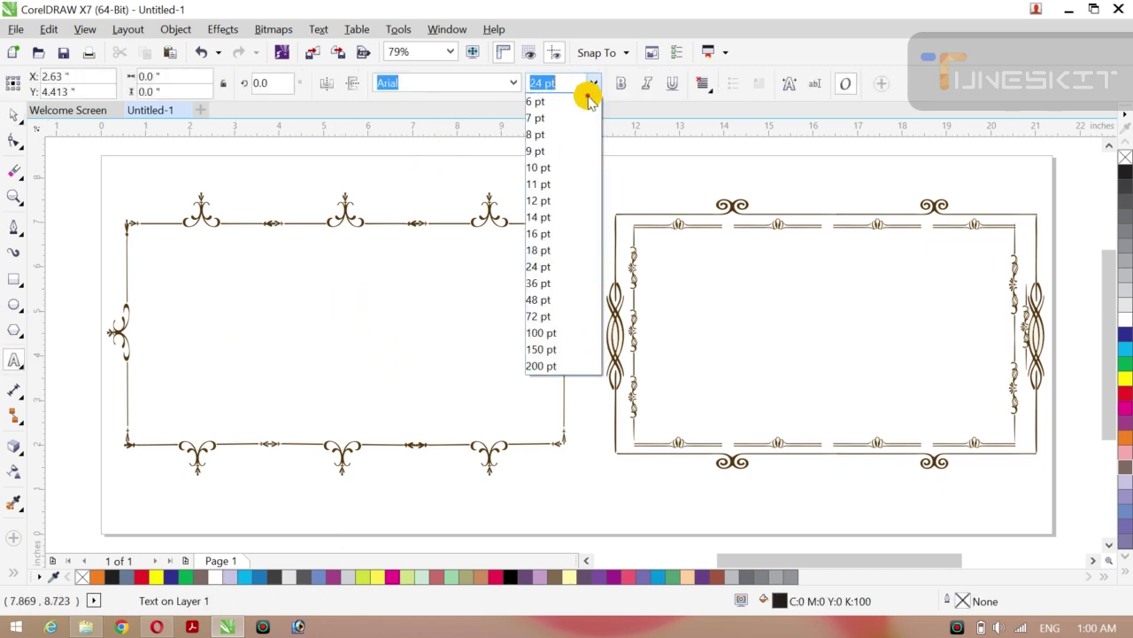
left_click(551, 333)
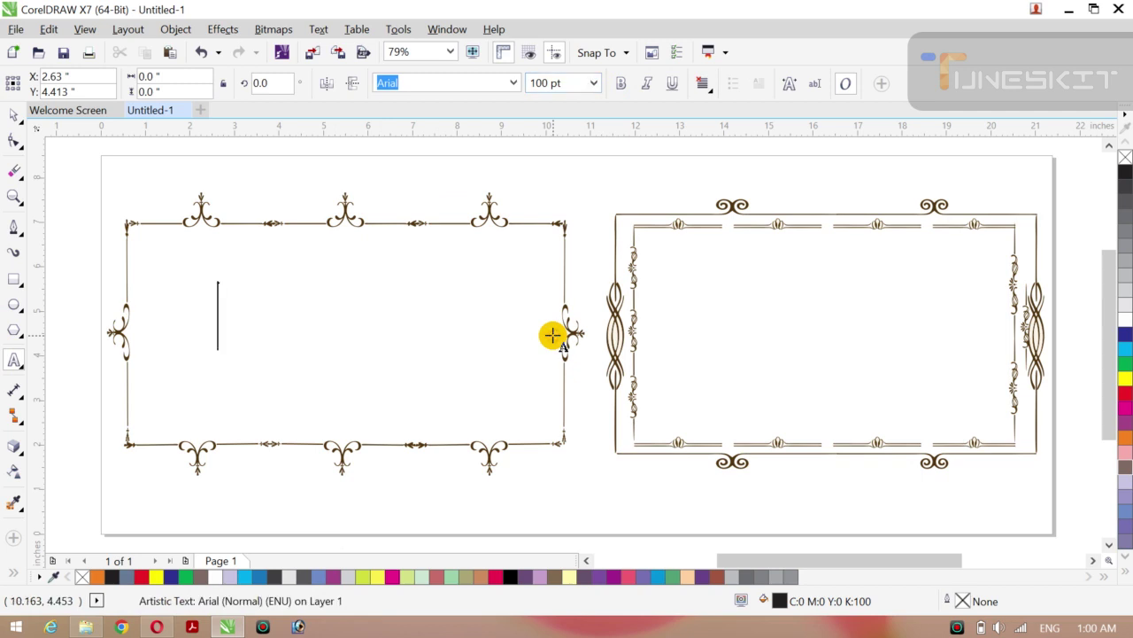
type("BOR")
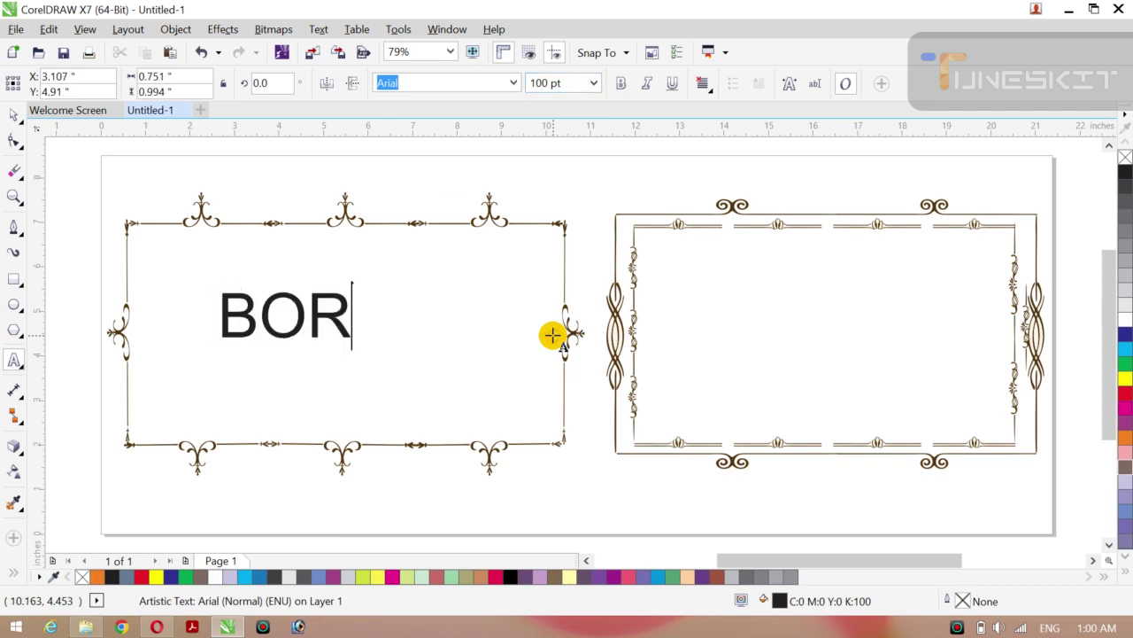
type("D")
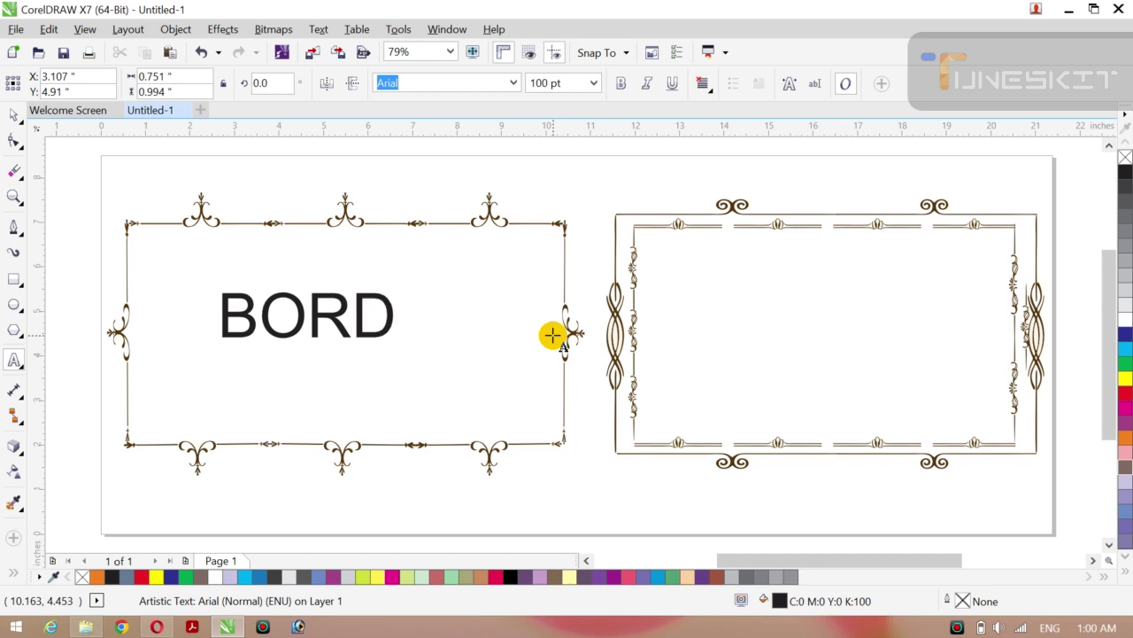
type("ER")
key("Escape")
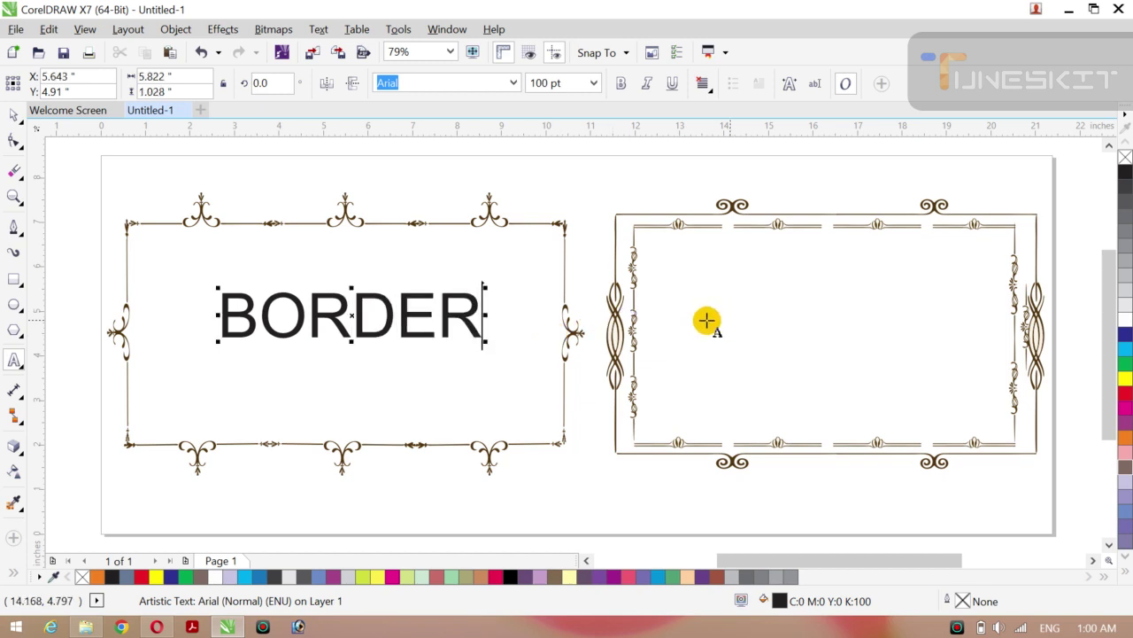
Step: Add the artistic text "EFFECT" in 100 pt Arial inside the double-line frame
left_click(671, 326)
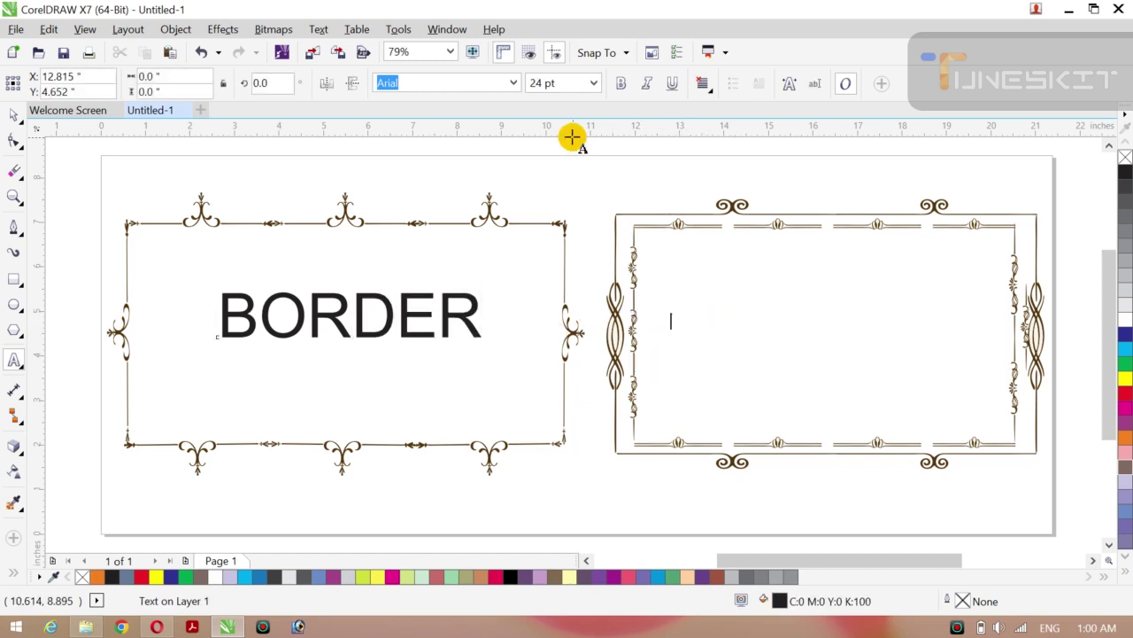
left_click(591, 84)
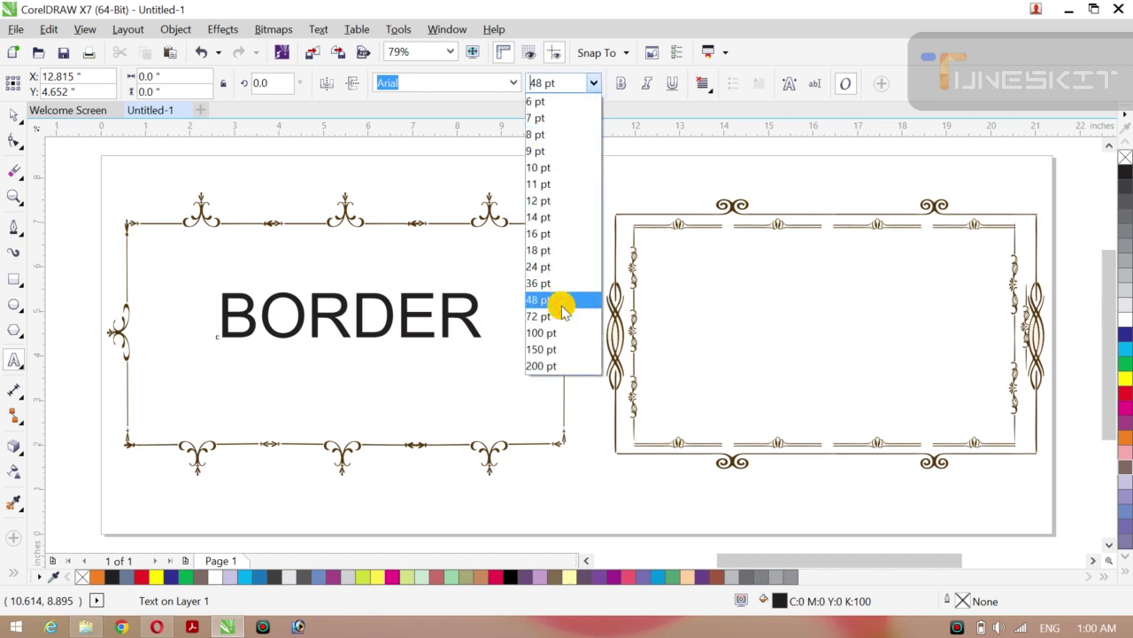
left_click(587, 308)
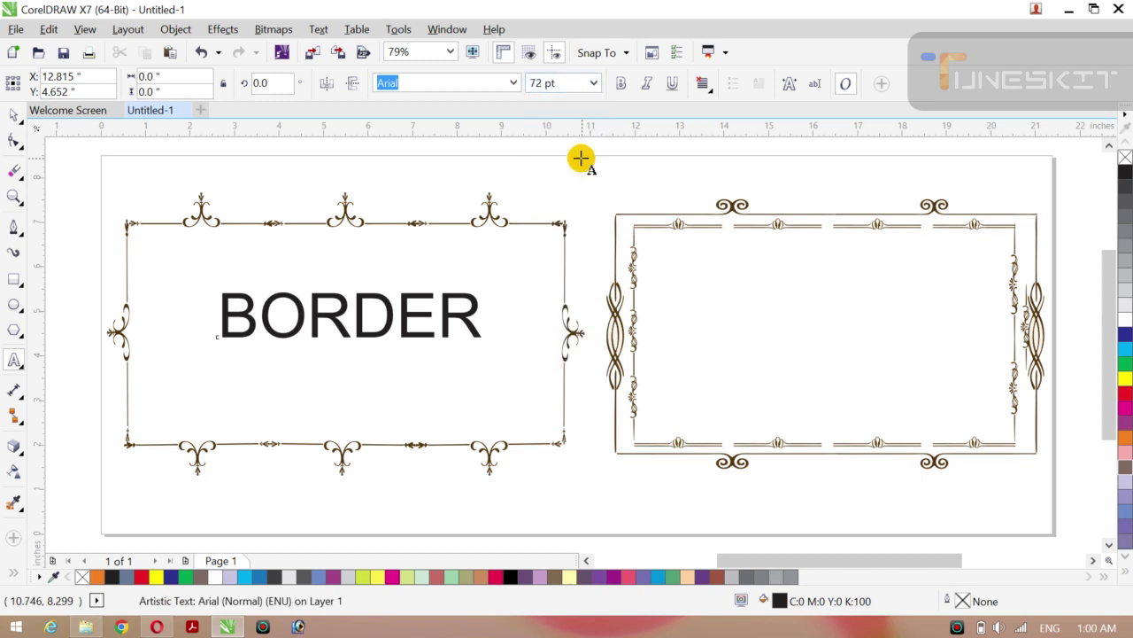
left_click(593, 83)
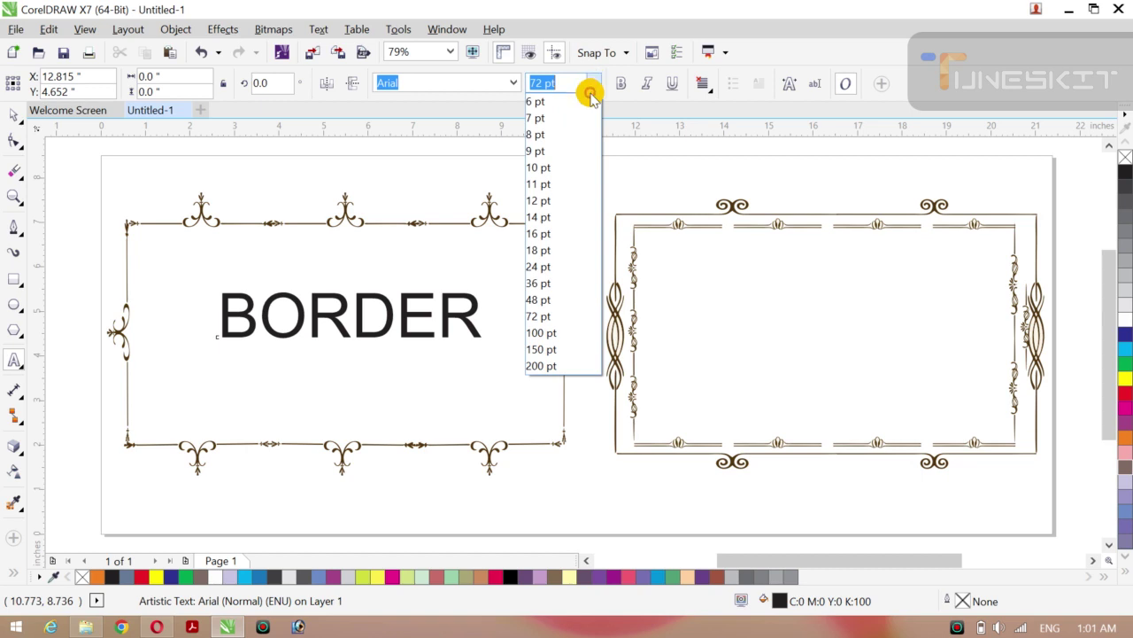
left_click(540, 333)
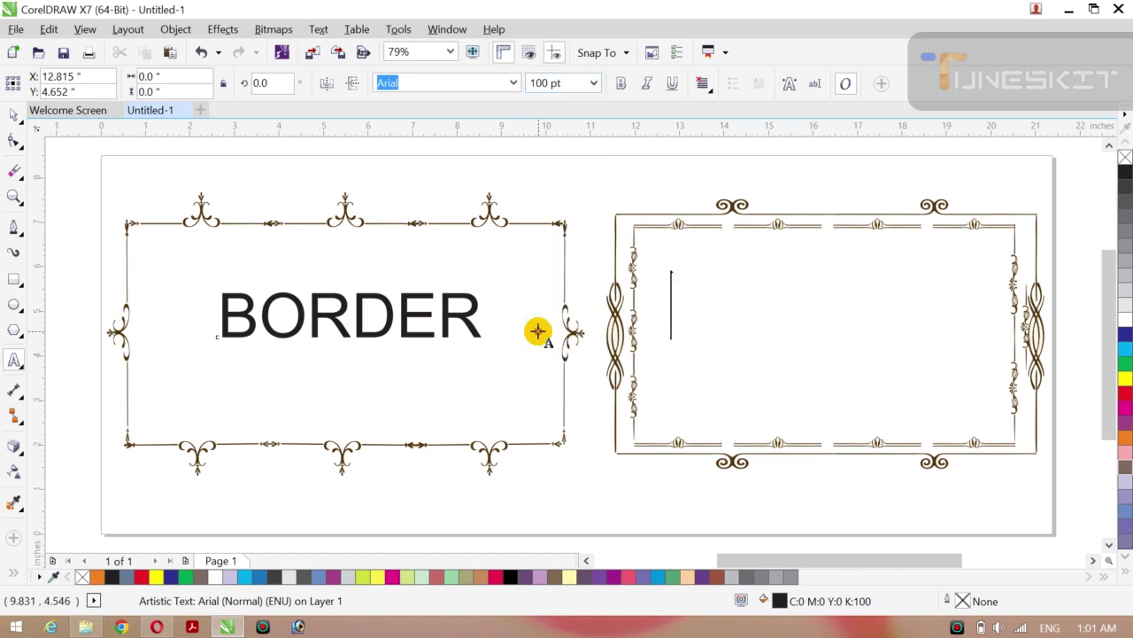
type("E")
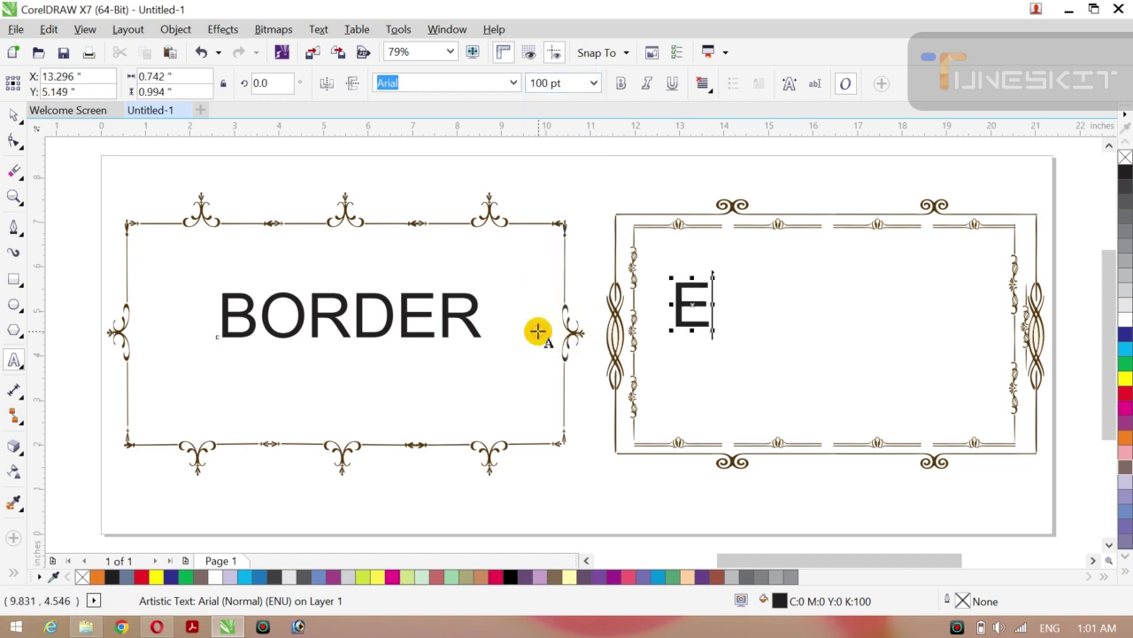
type("FF")
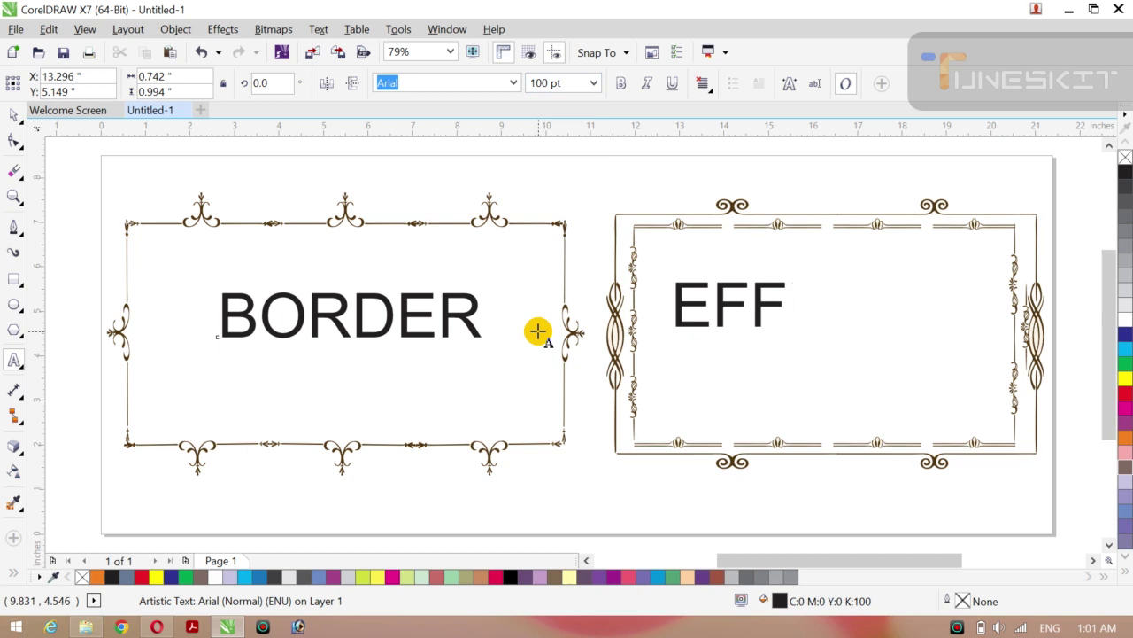
type("ECT")
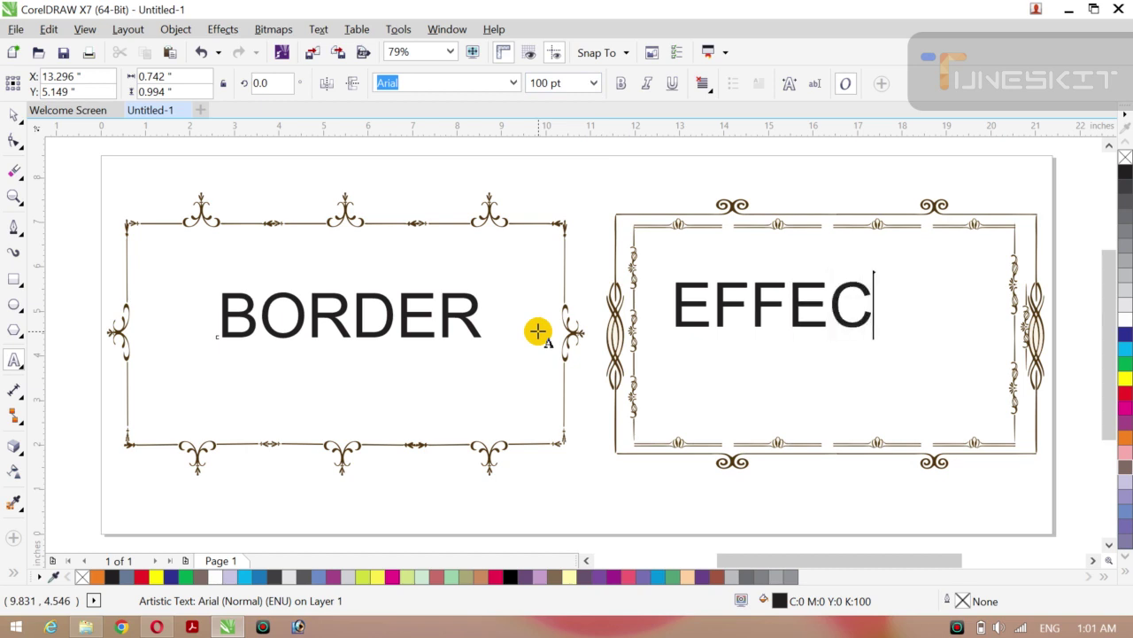
Step: Move the "EFFECT" and "BORDER" texts to roughly the middle of their respective frames
left_click(16, 117)
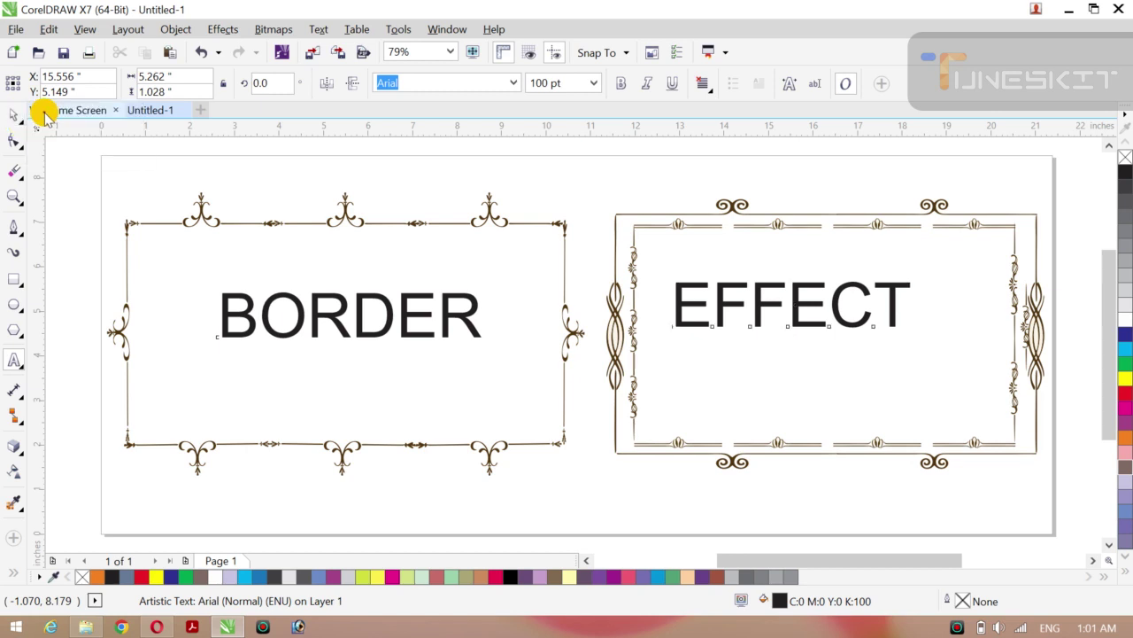
left_click(159, 171)
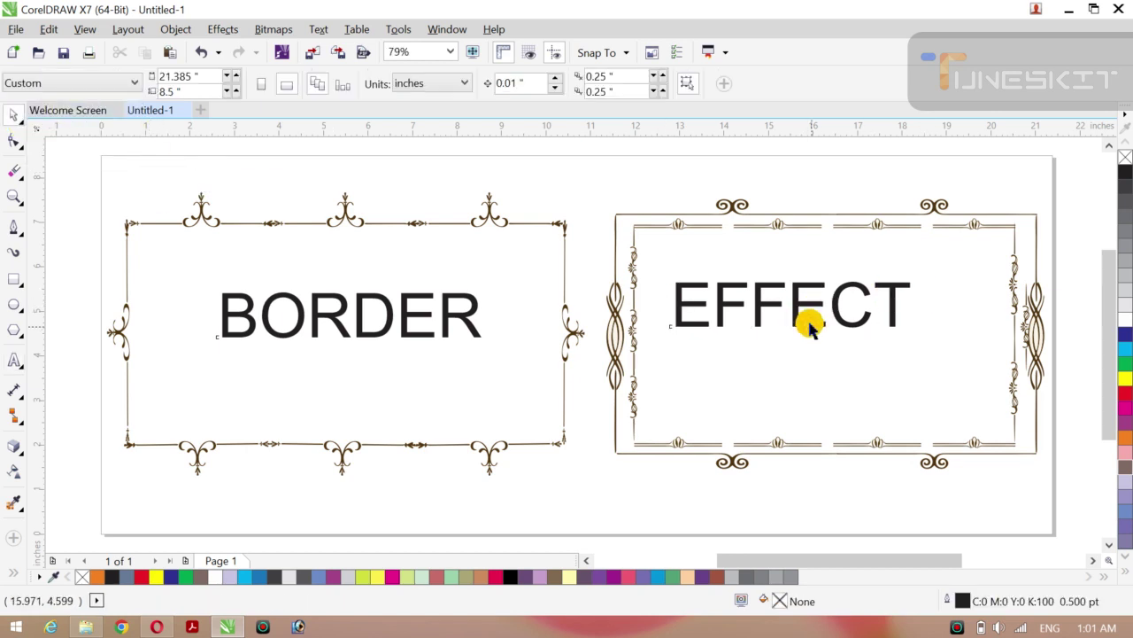
left_click_drag(809, 321, 835, 347)
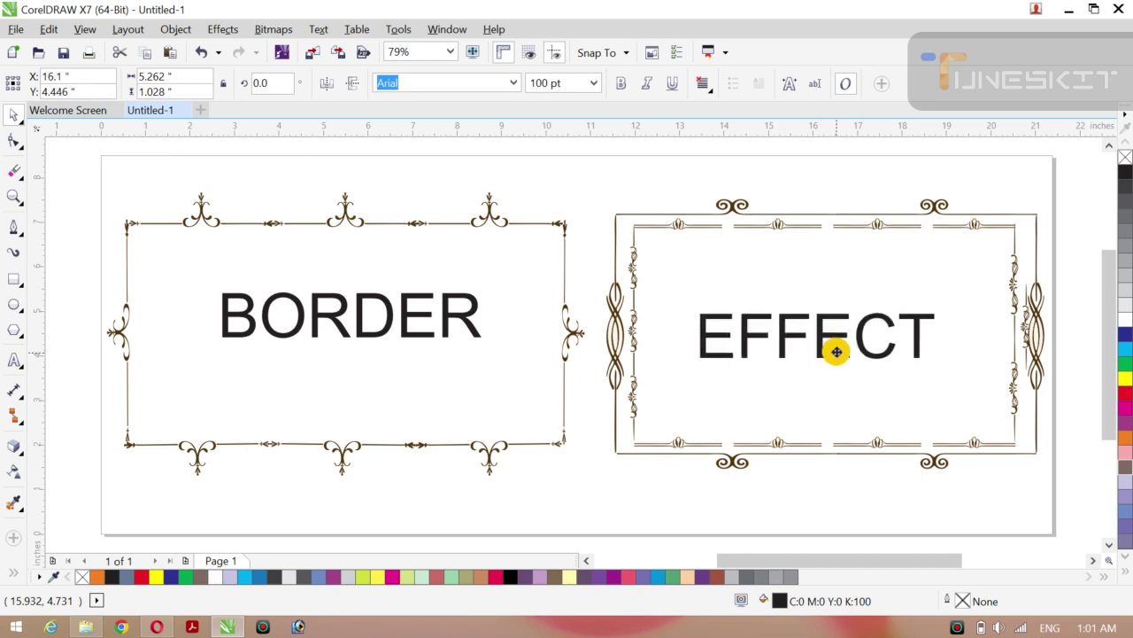
left_click(835, 347)
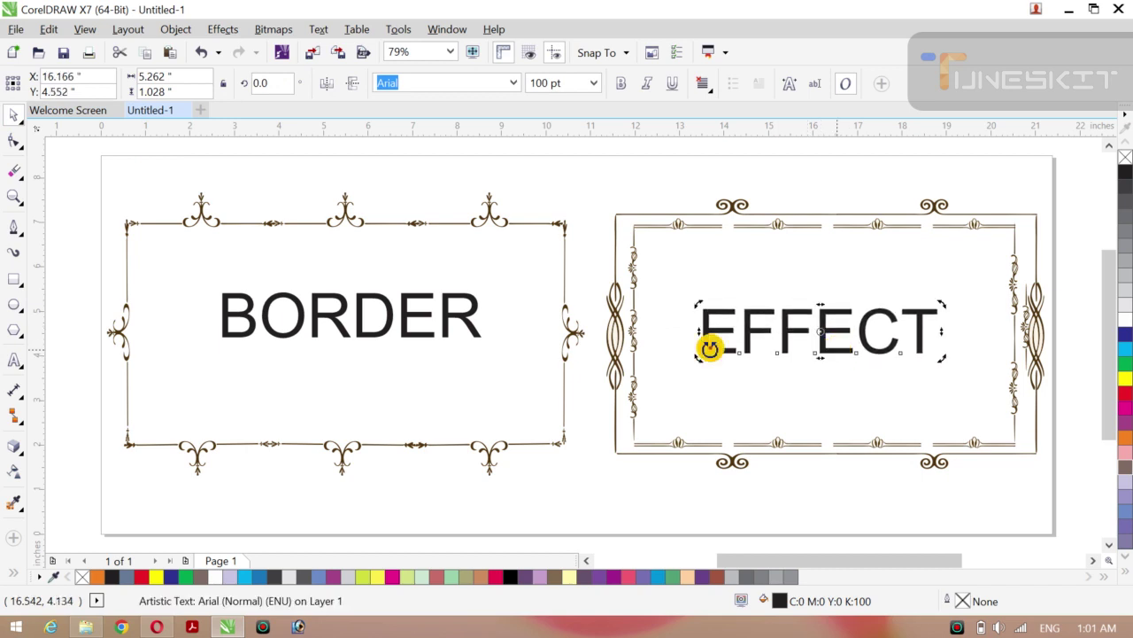
left_click(411, 333)
left_click_drag(352, 316, 341, 328)
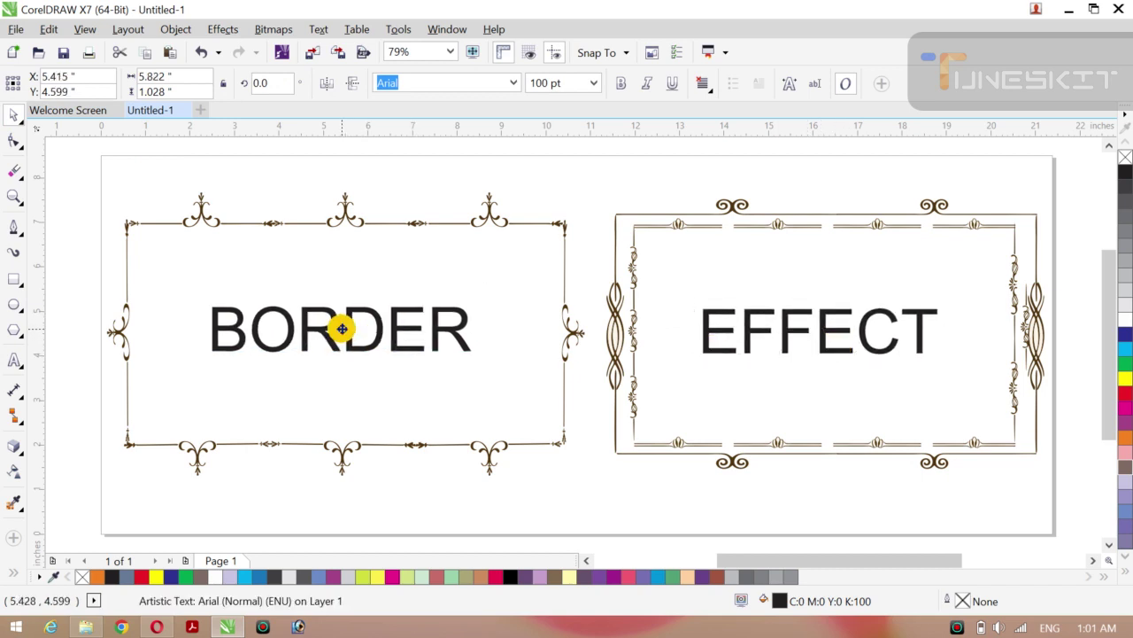
left_click(557, 177)
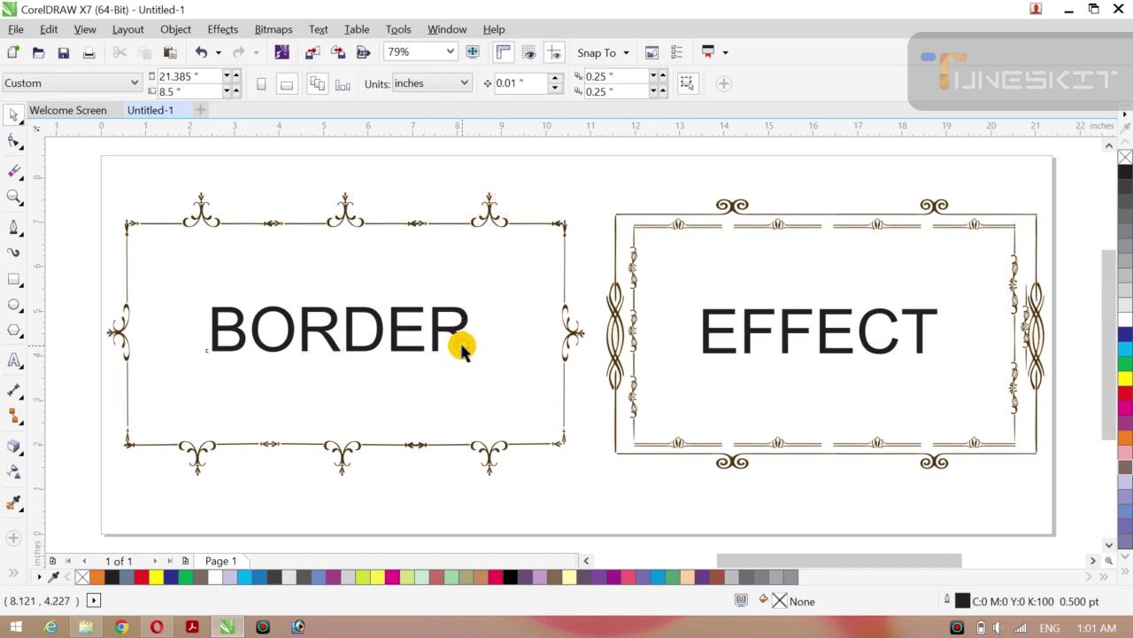
Step: Enlarge and vertically stretch the "BORDER" text to about 8.08 by 2.22 inches and make it bold
left_click(461, 348)
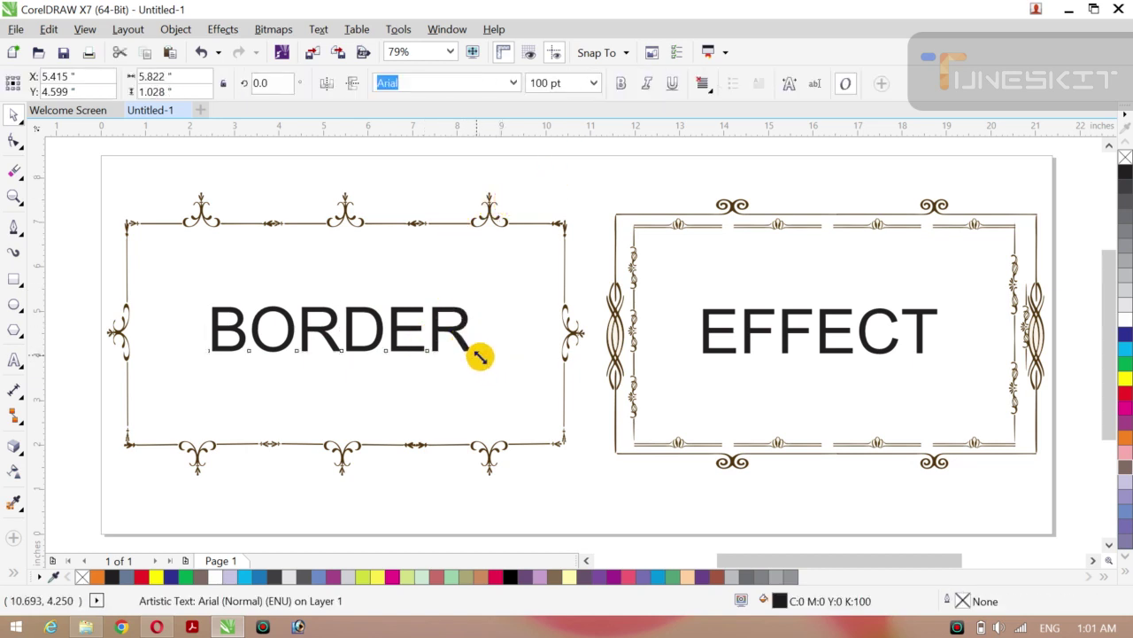
left_click_drag(479, 356, 523, 363)
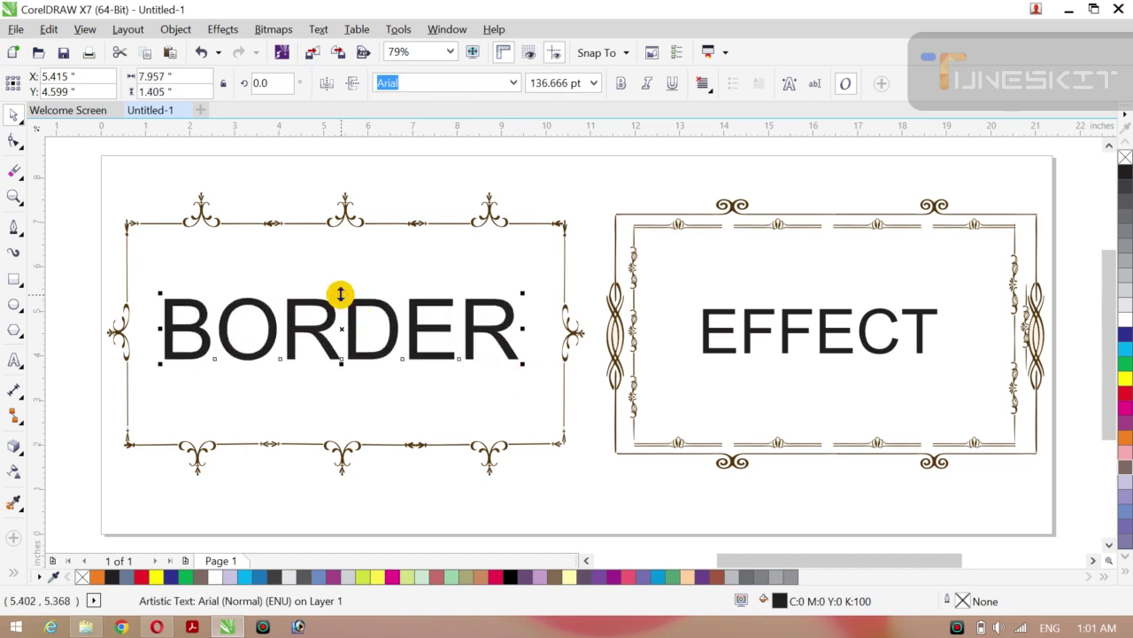
left_click_drag(340, 294, 339, 271)
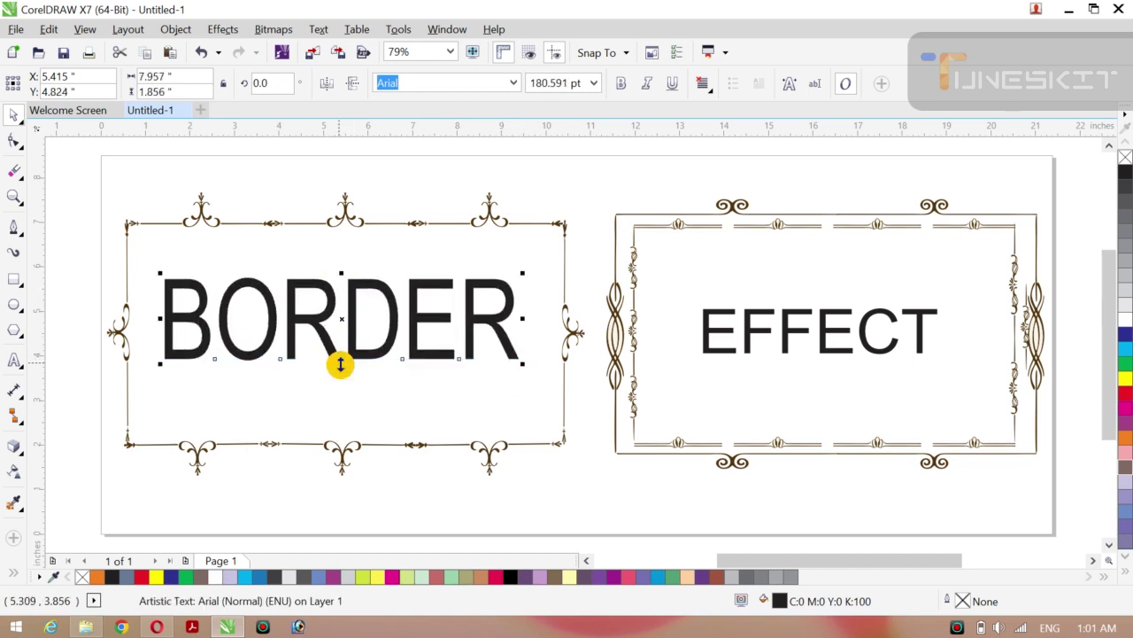
left_click_drag(342, 363, 342, 381)
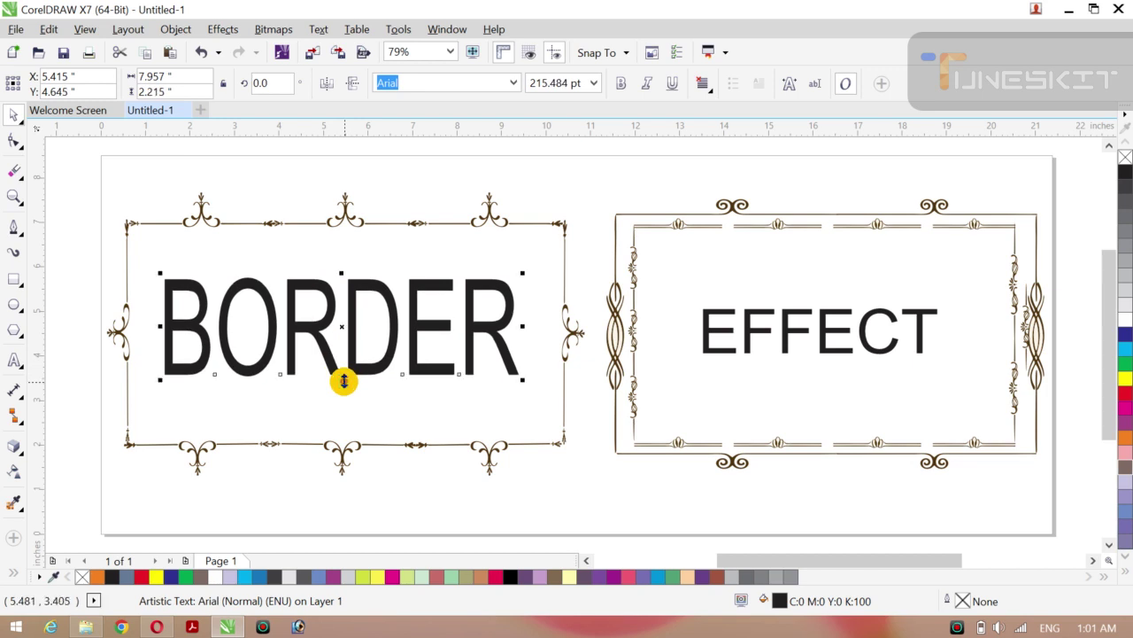
left_click(622, 85)
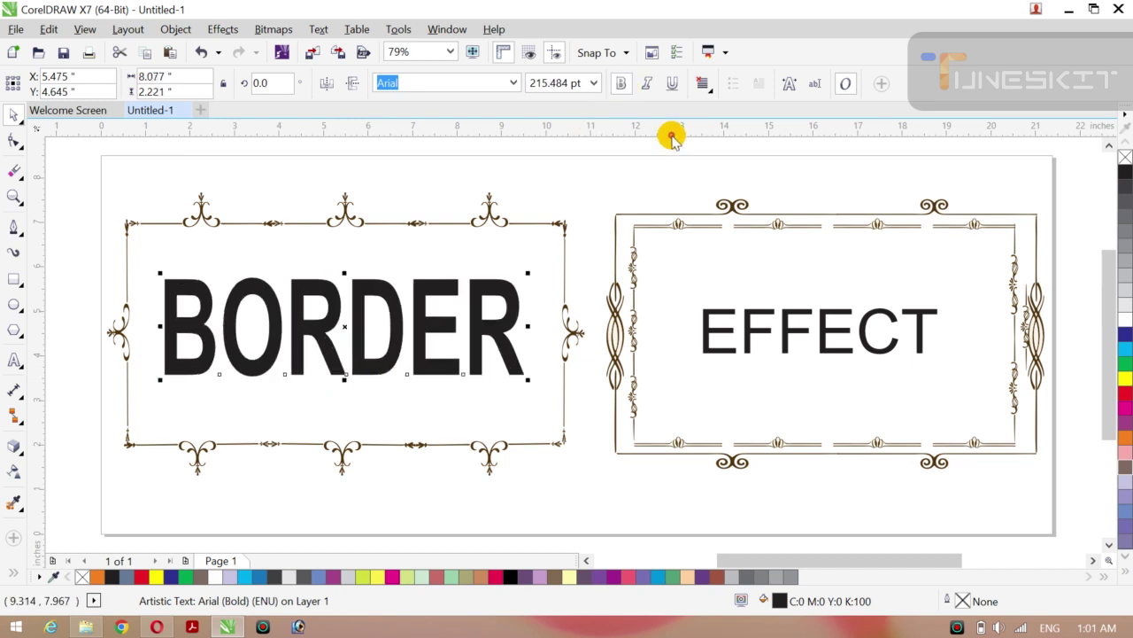
Step: Stretch the "EFFECT" text to about 6.68 by 1.81 inches in bold and nudge it towards its frame's centre
left_click(822, 349)
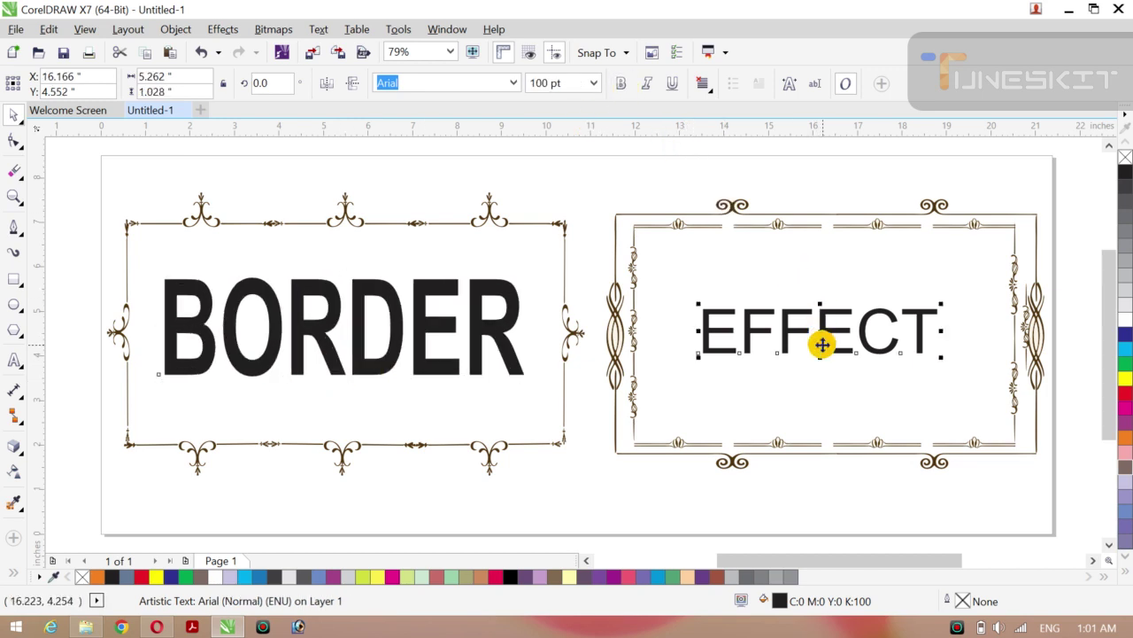
left_click_drag(818, 304, 818, 278)
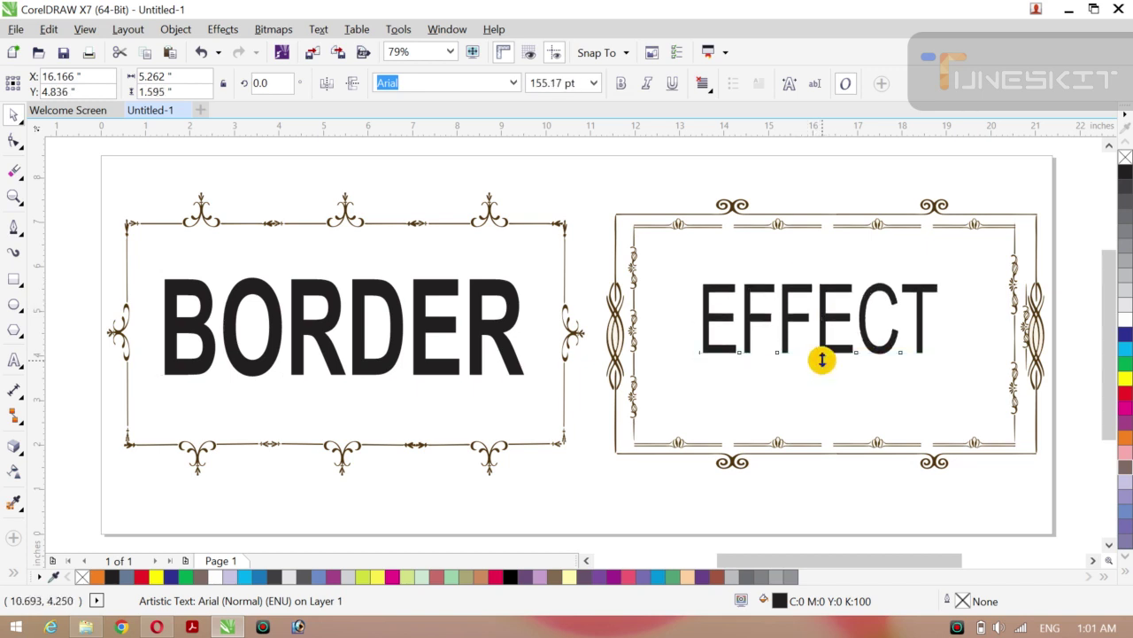
left_click_drag(822, 359, 821, 365)
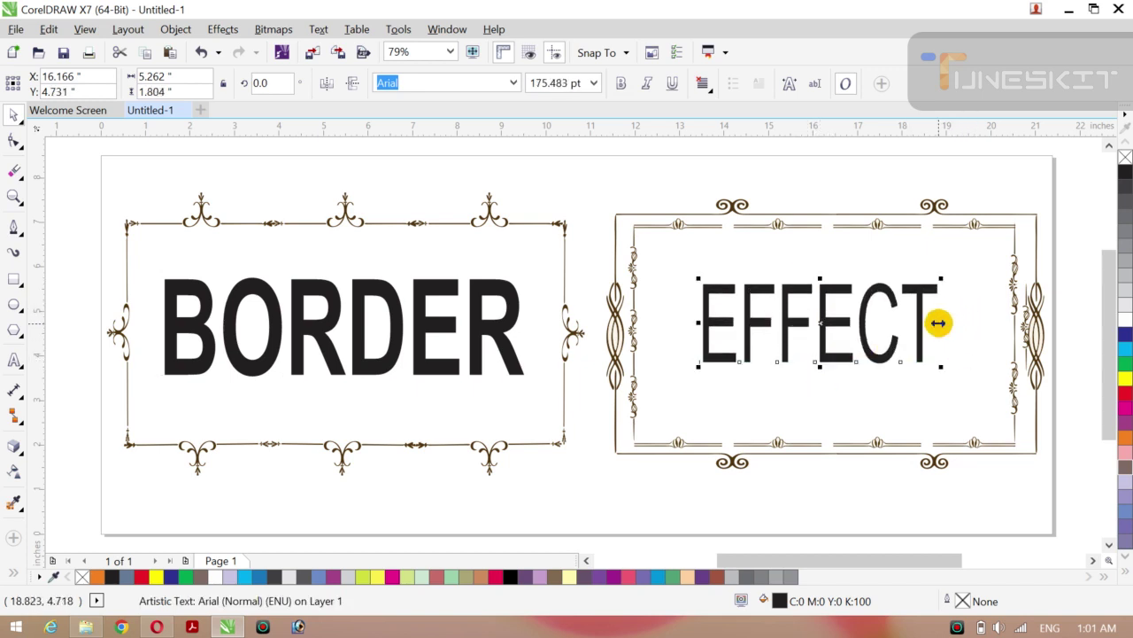
left_click_drag(939, 322, 983, 324)
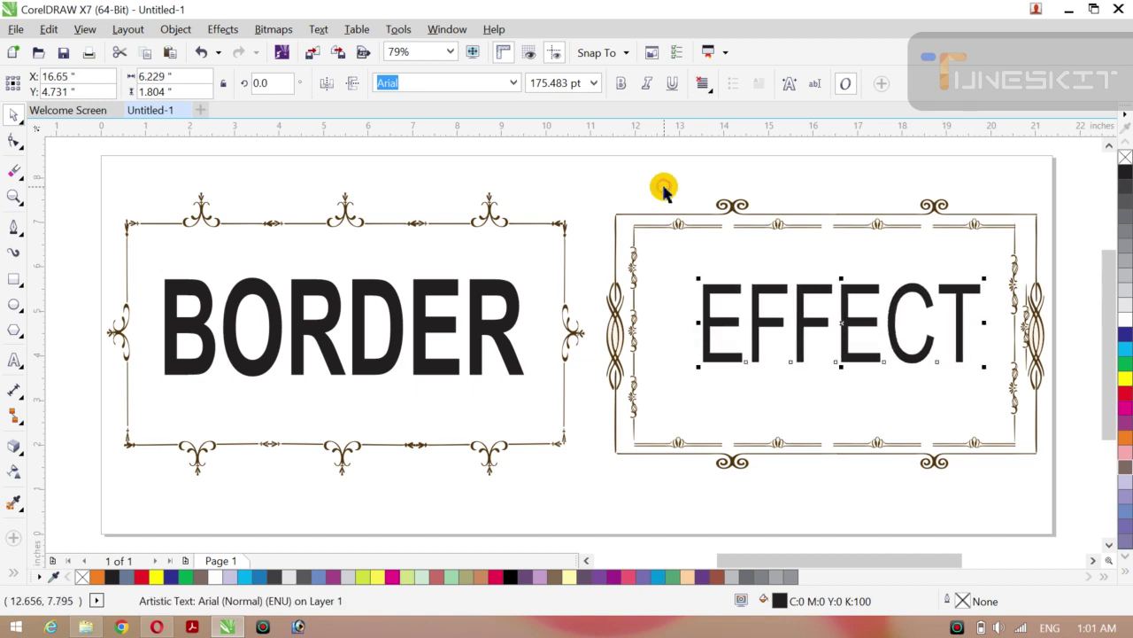
left_click(621, 82)
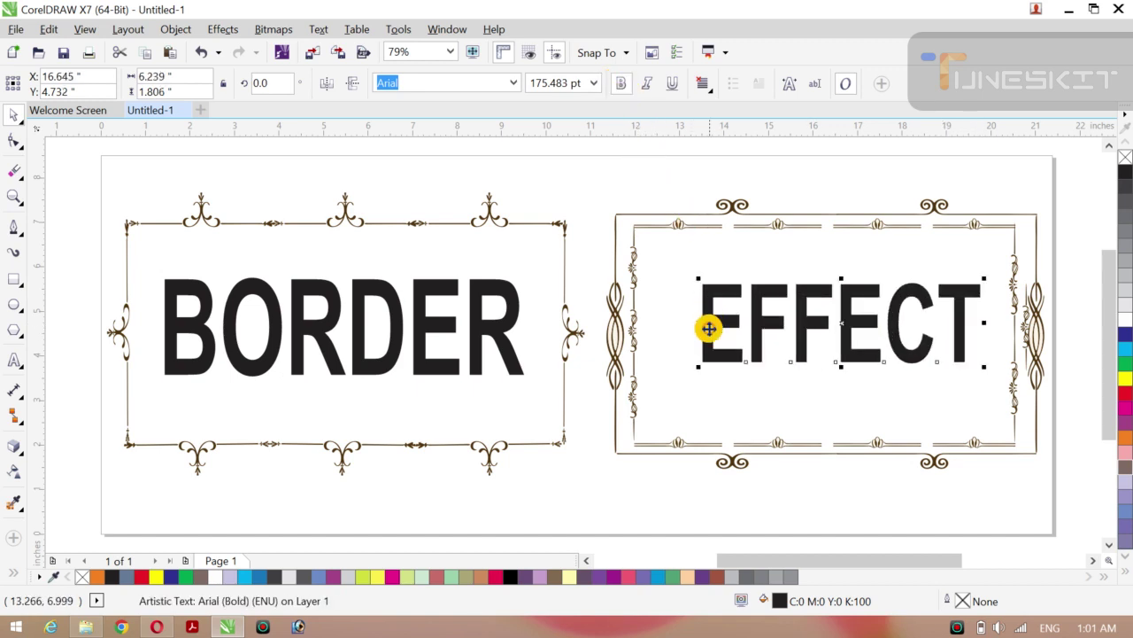
left_click_drag(697, 324, 677, 324)
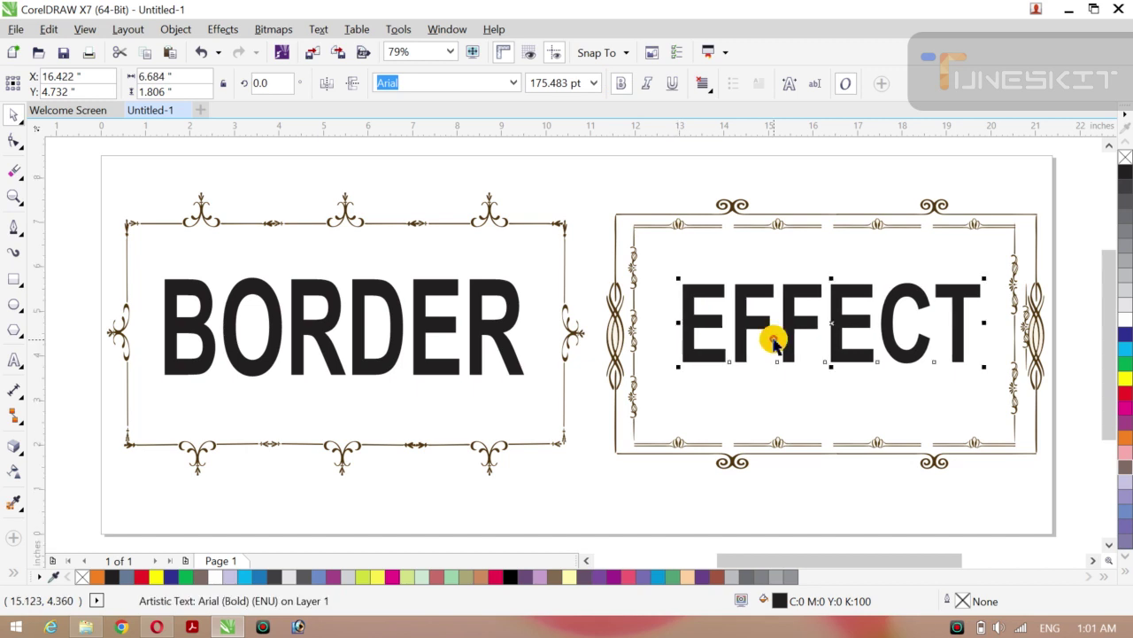
left_click_drag(833, 324, 835, 322)
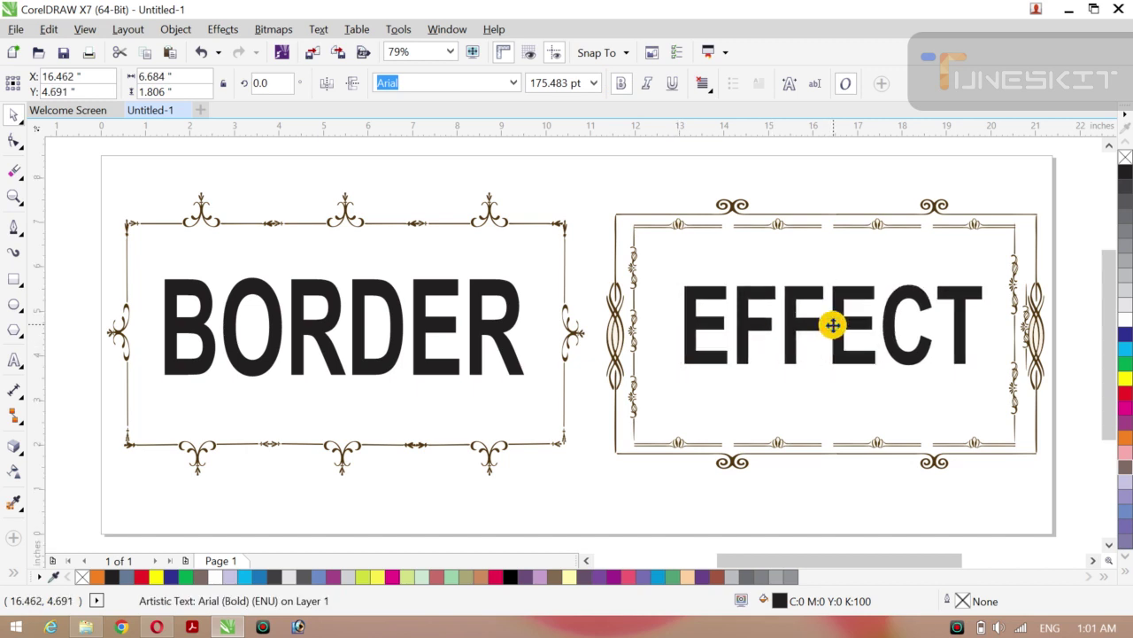
Step: Change the "BORDER" text's font to Bauhaus 93 and widen it to about 7.57 inches
left_click(416, 358)
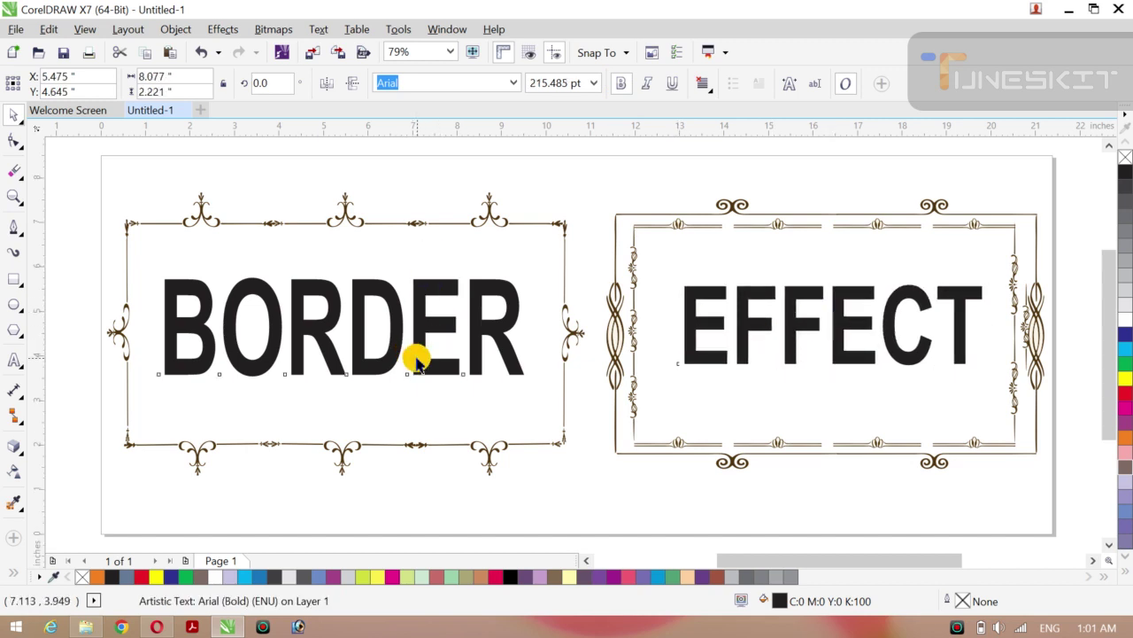
left_click(646, 83)
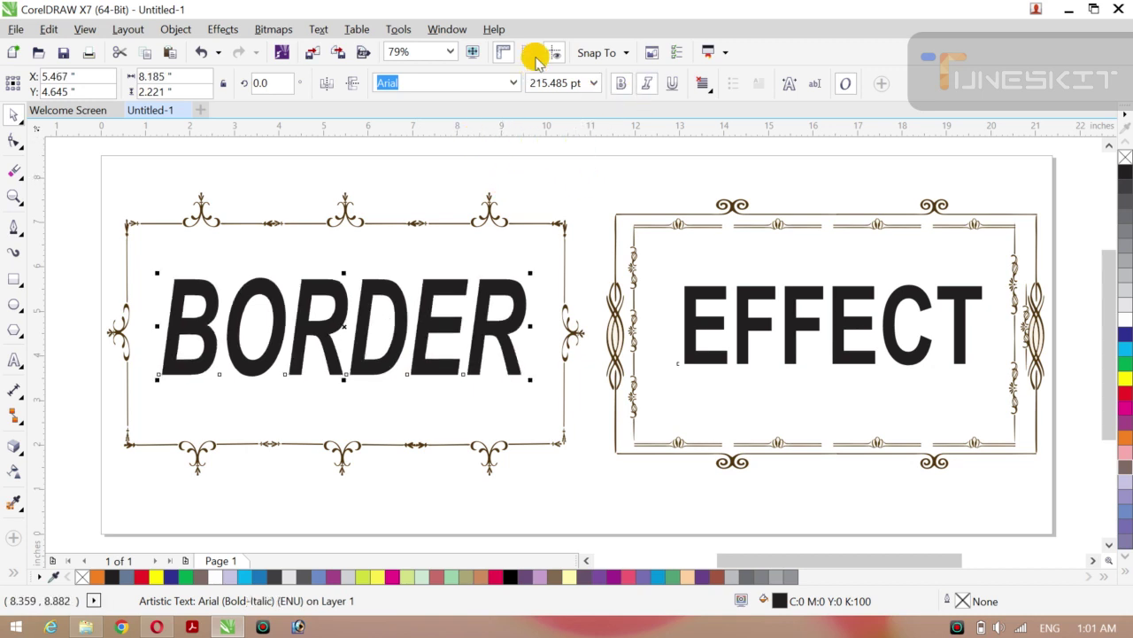
left_click(513, 83)
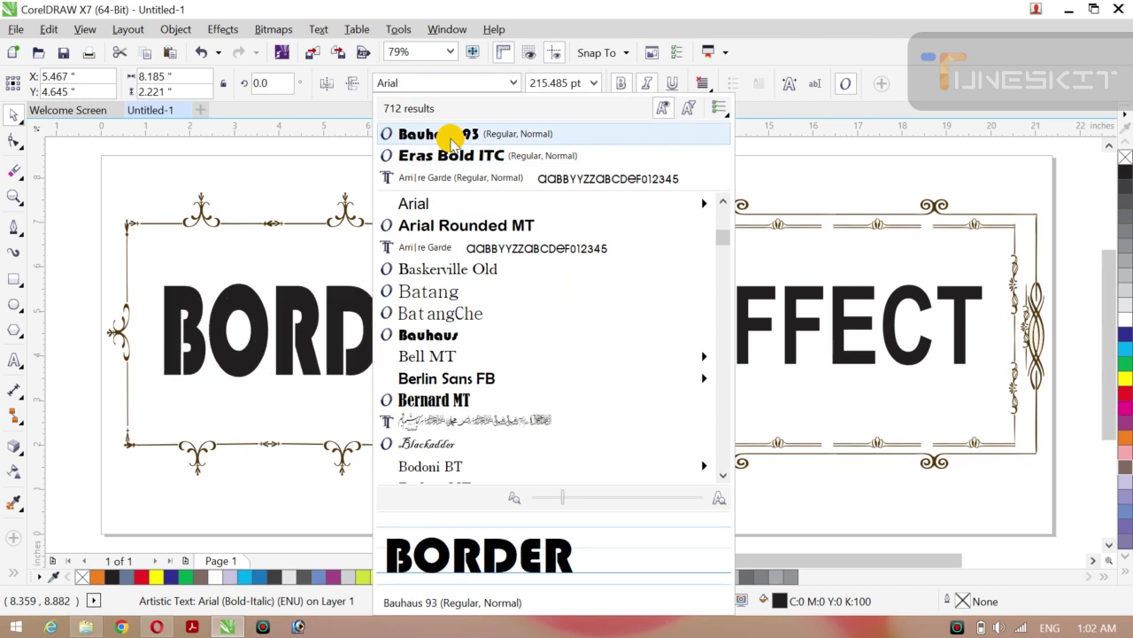
left_click(452, 140)
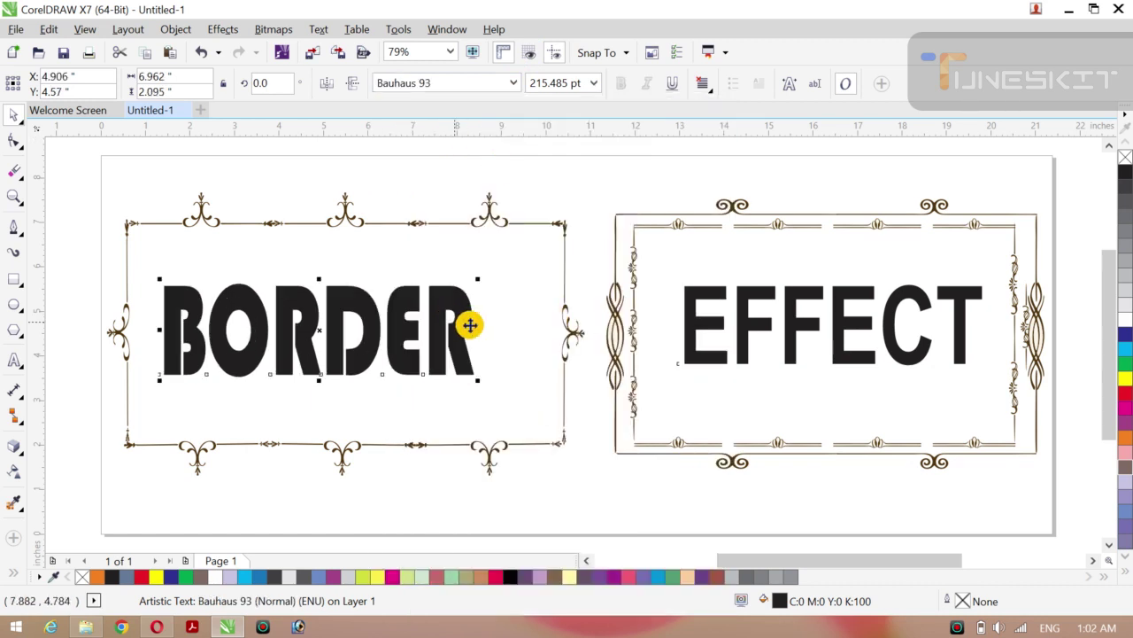
left_click_drag(478, 327, 504, 328)
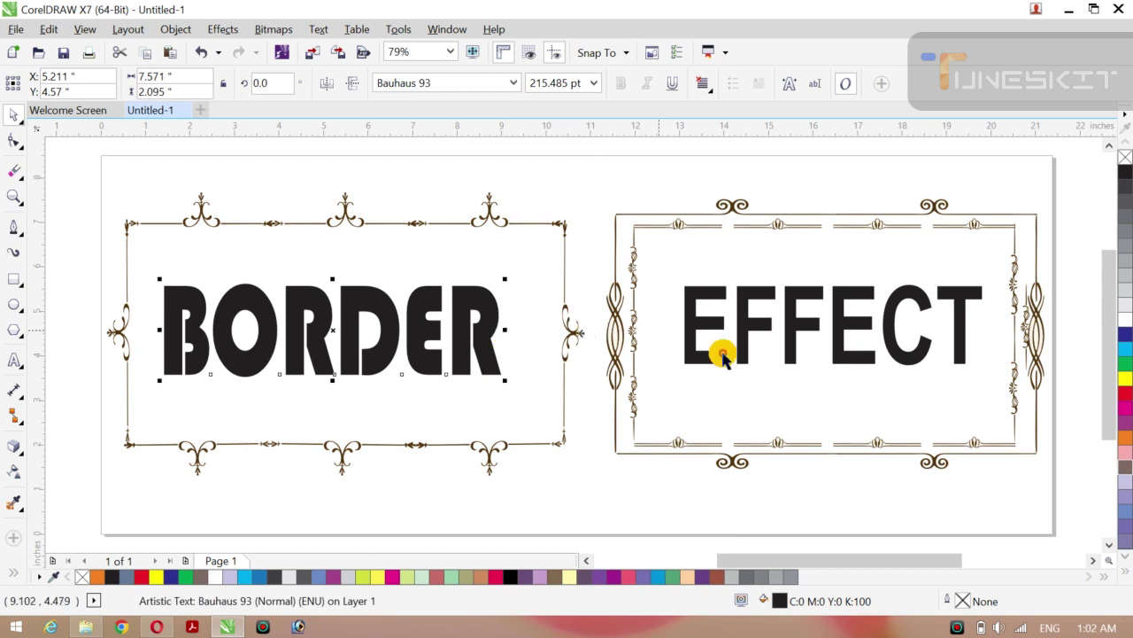
Step: Change the "EFFECT" text's font to Bauhaus 93 and widen it to about 6.15 inches
left_click(792, 347)
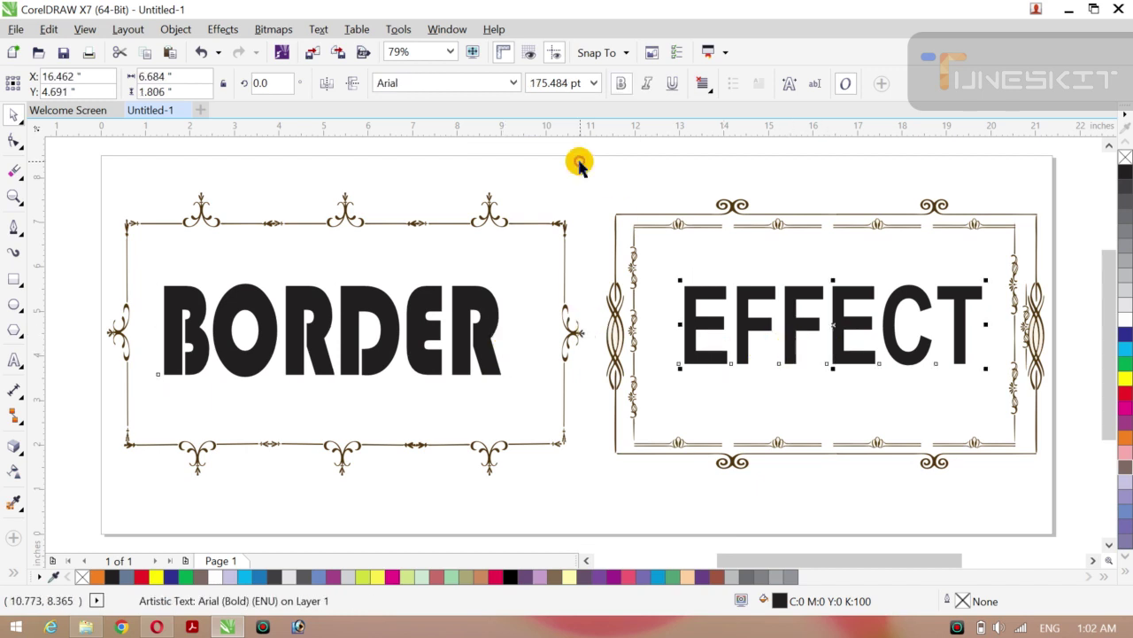
left_click(513, 83)
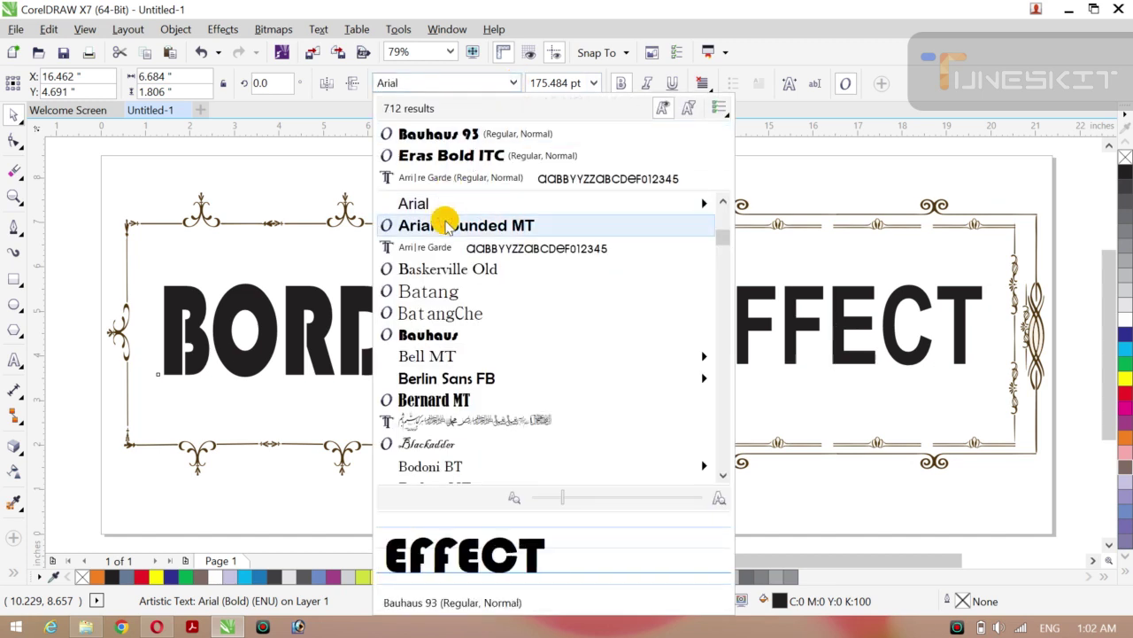
left_click(438, 133)
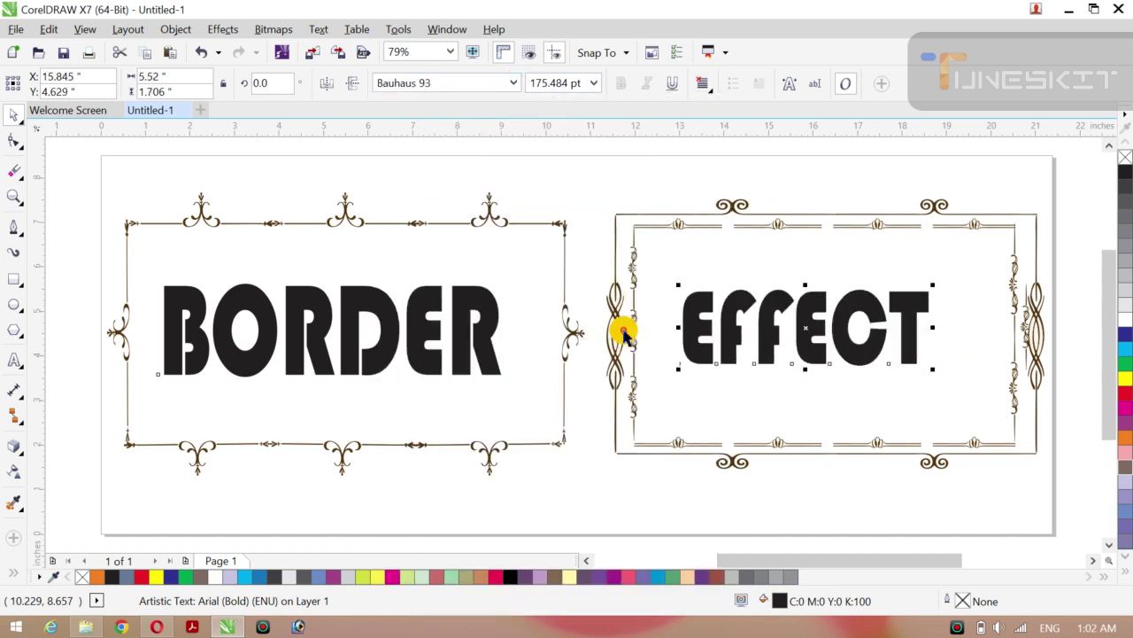
left_click_drag(934, 329, 962, 328)
left_click(587, 185)
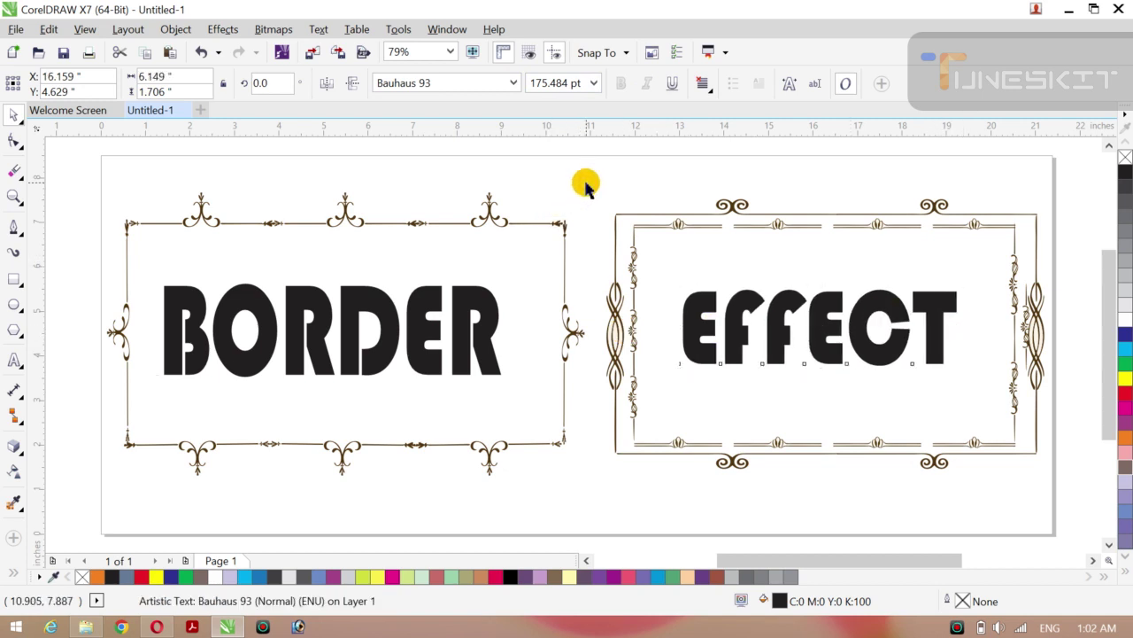
Step: Try yellow, blue and magenta fills on the "BORDER" text and settle on red (C0 M100 Y100 K0)
left_click(372, 358)
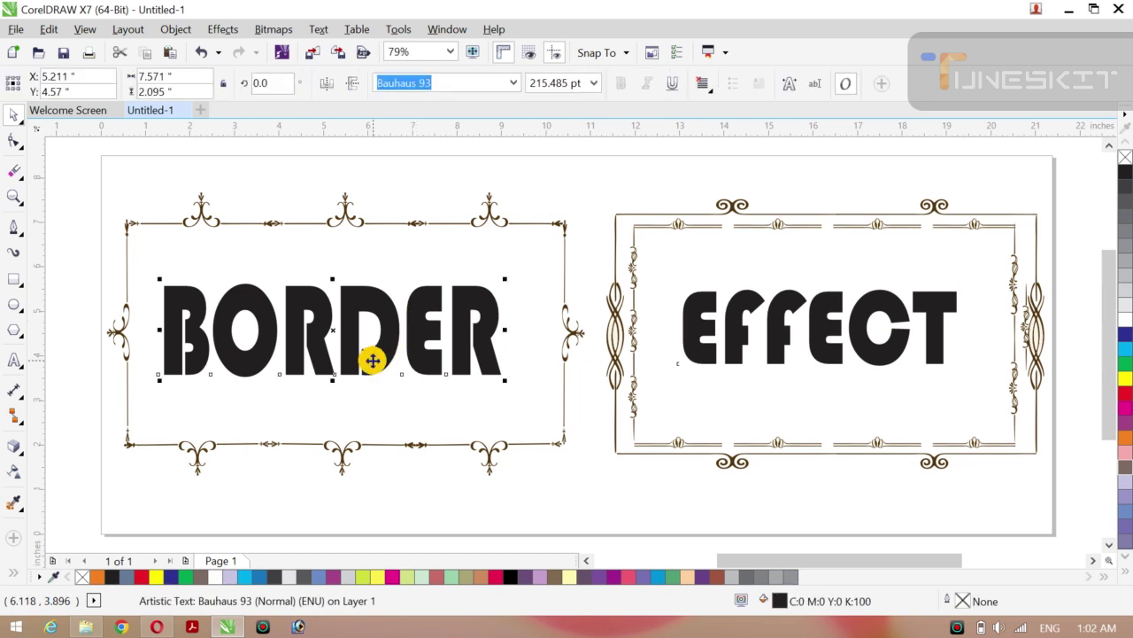
left_click(317, 193)
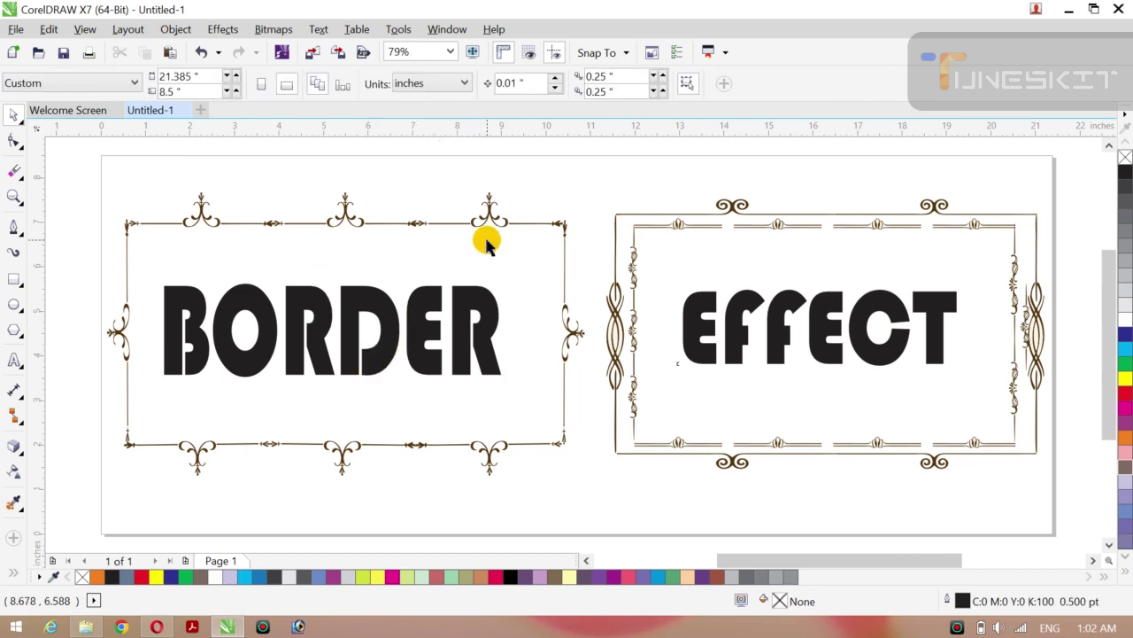
left_click(455, 328)
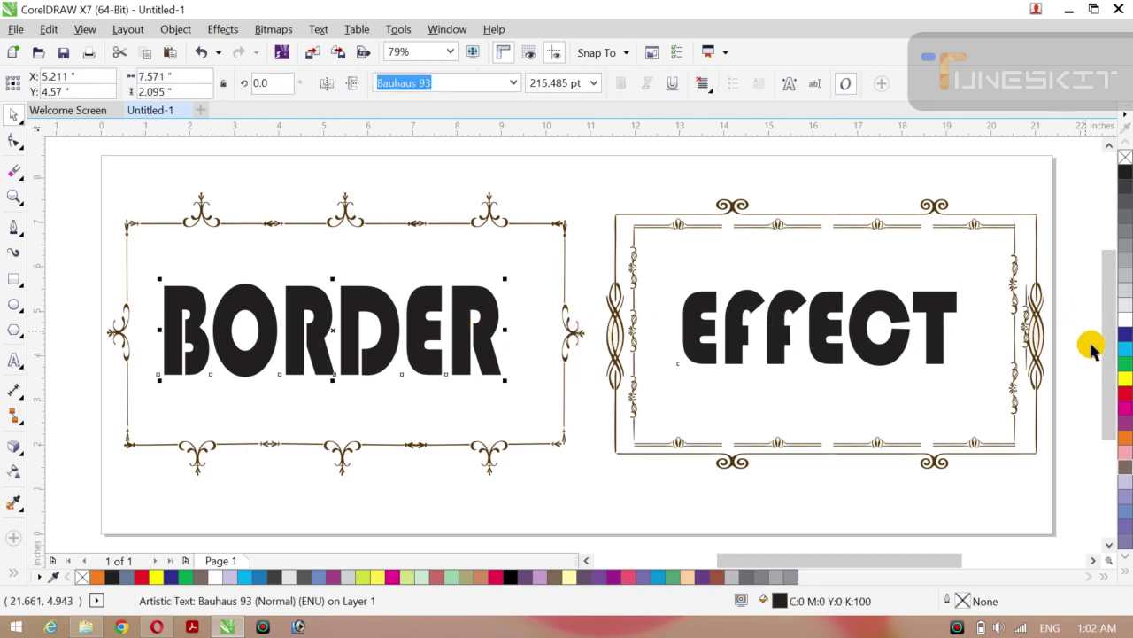
left_click(1126, 379)
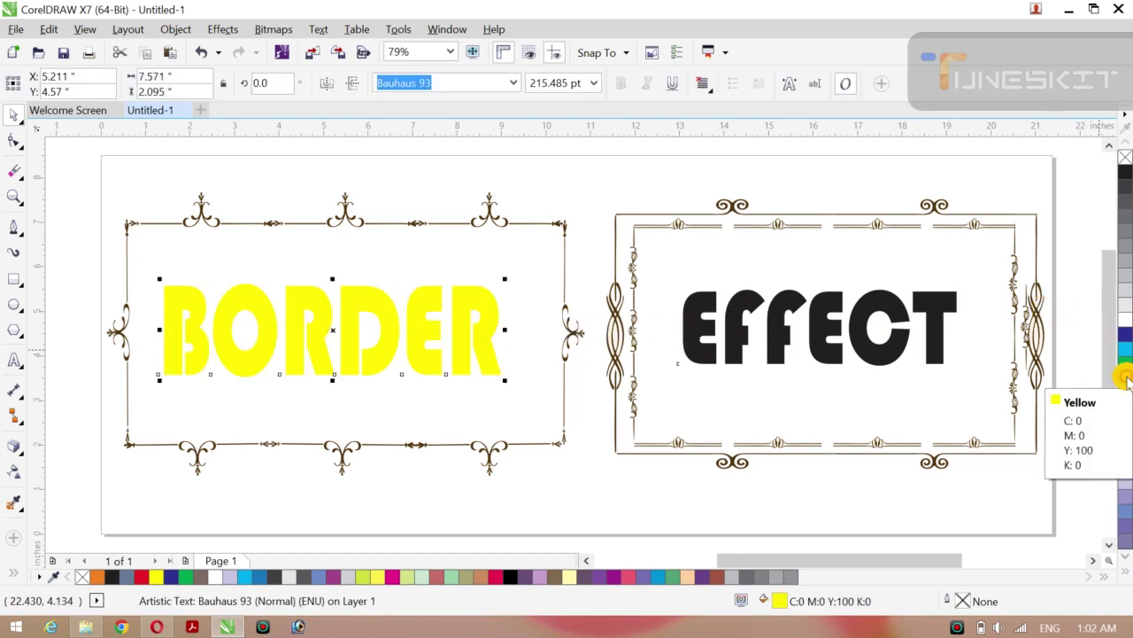
left_click(1126, 333)
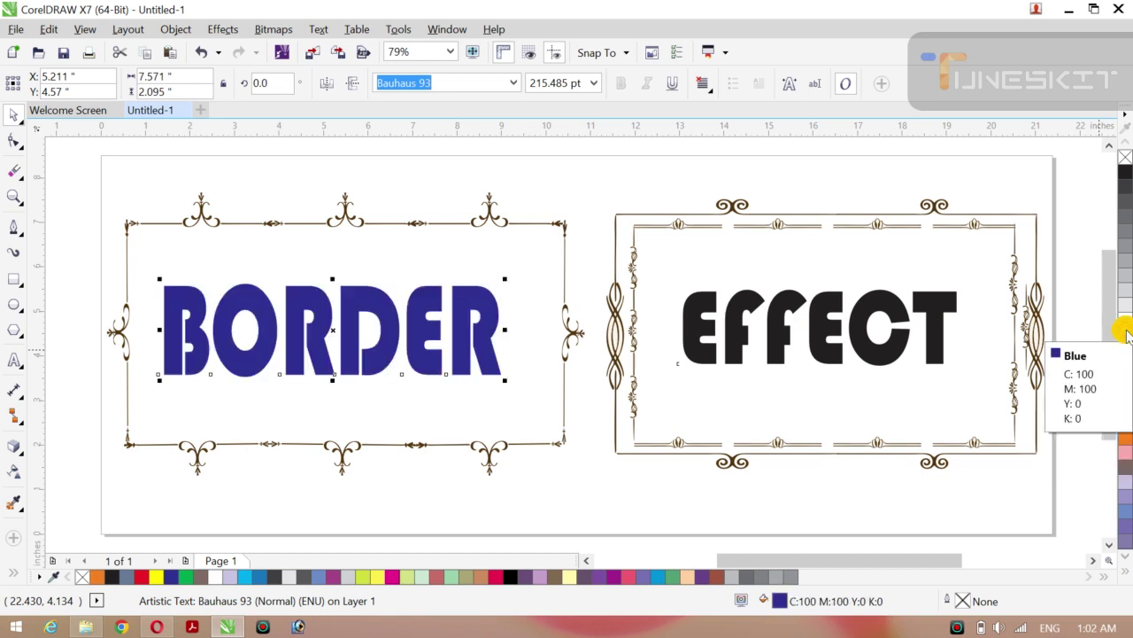
left_click(1126, 411)
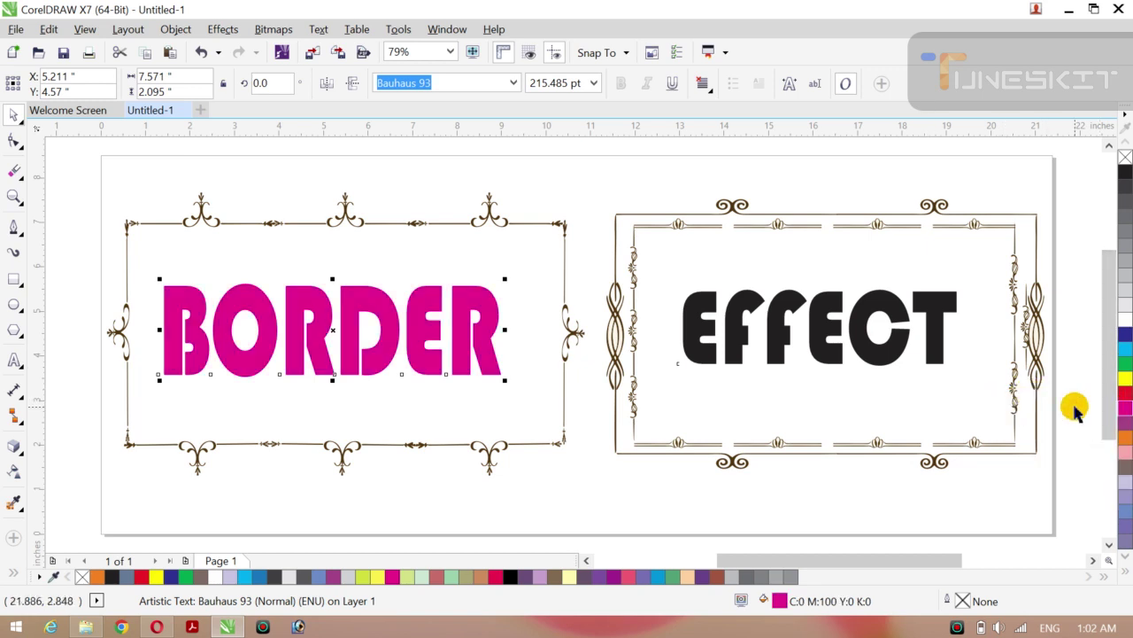
left_click(1125, 396)
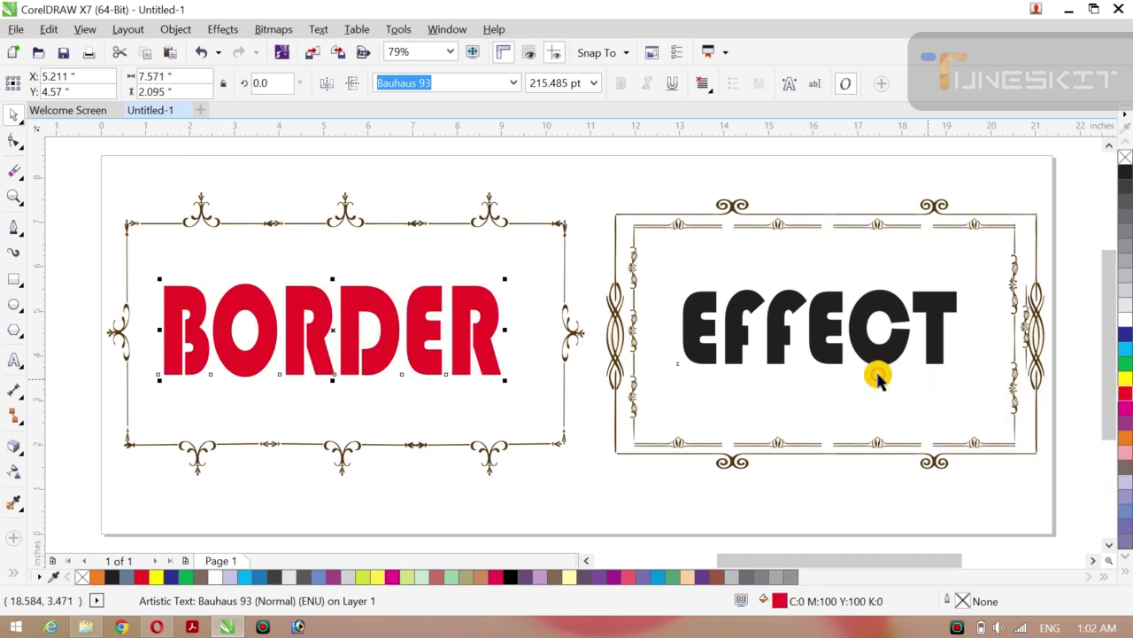
Step: Fill the "EFFECT" text with the same red (C0 M100 Y100 K0) and deselect it
left_click(826, 353)
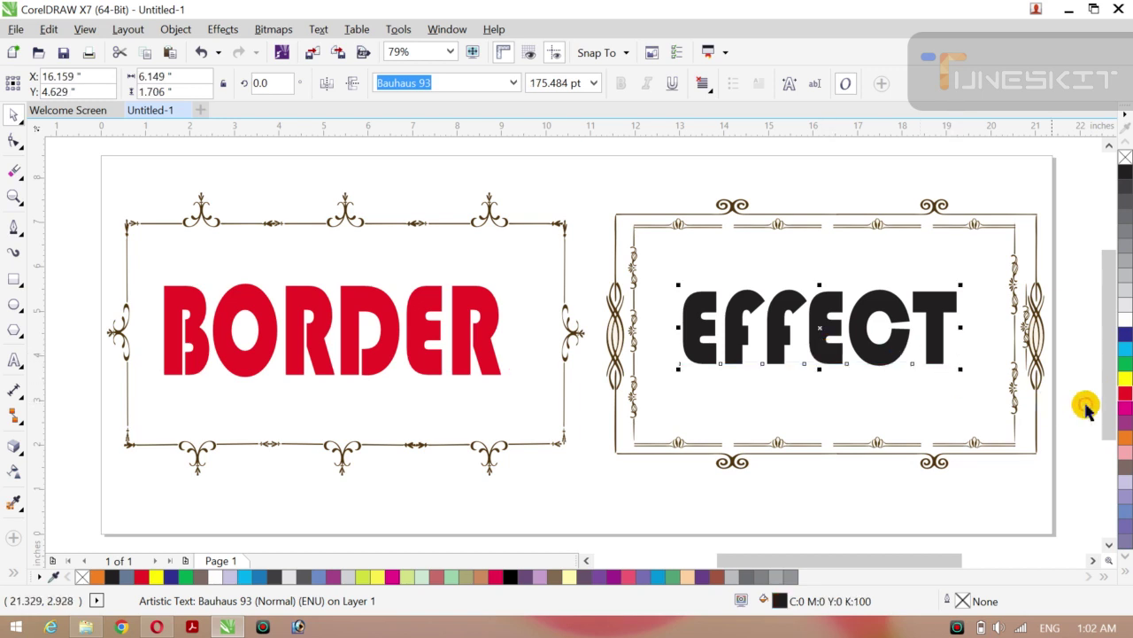
left_click(1125, 397)
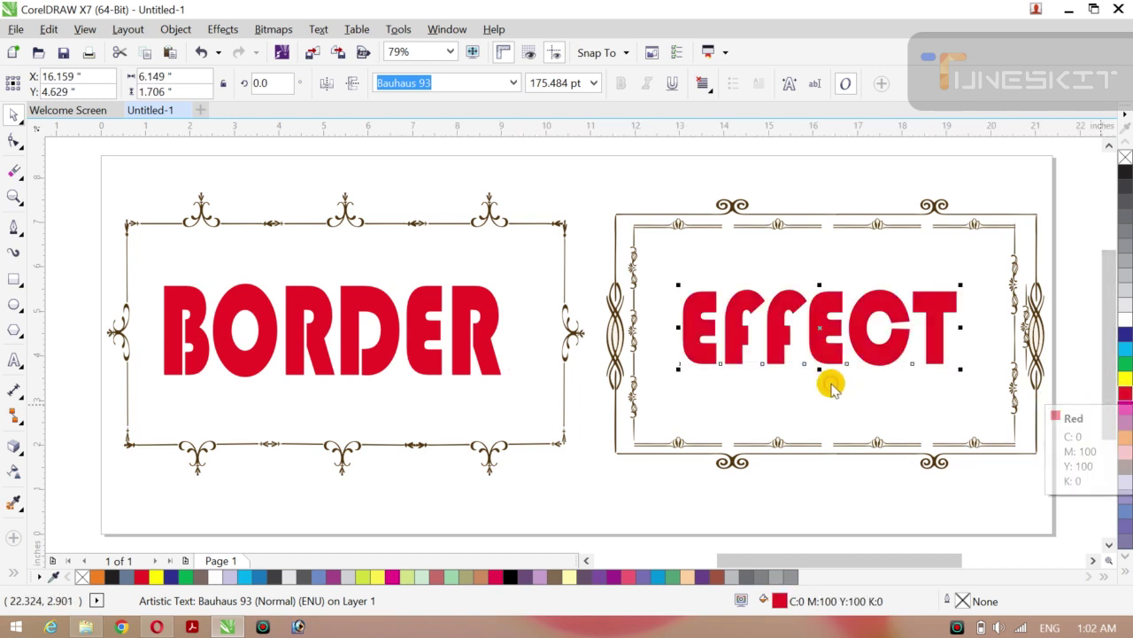
left_click(642, 202)
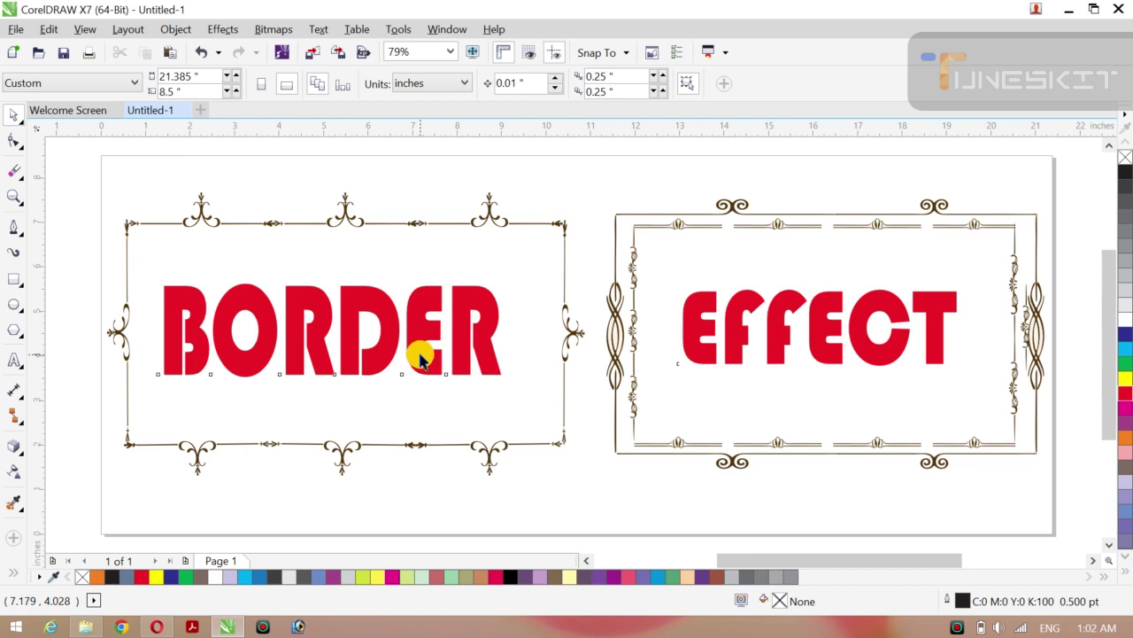
Step: Place a slightly offset duplicate of the "BORDER" text and fill the rear copy with black as a shadow
left_click(421, 359)
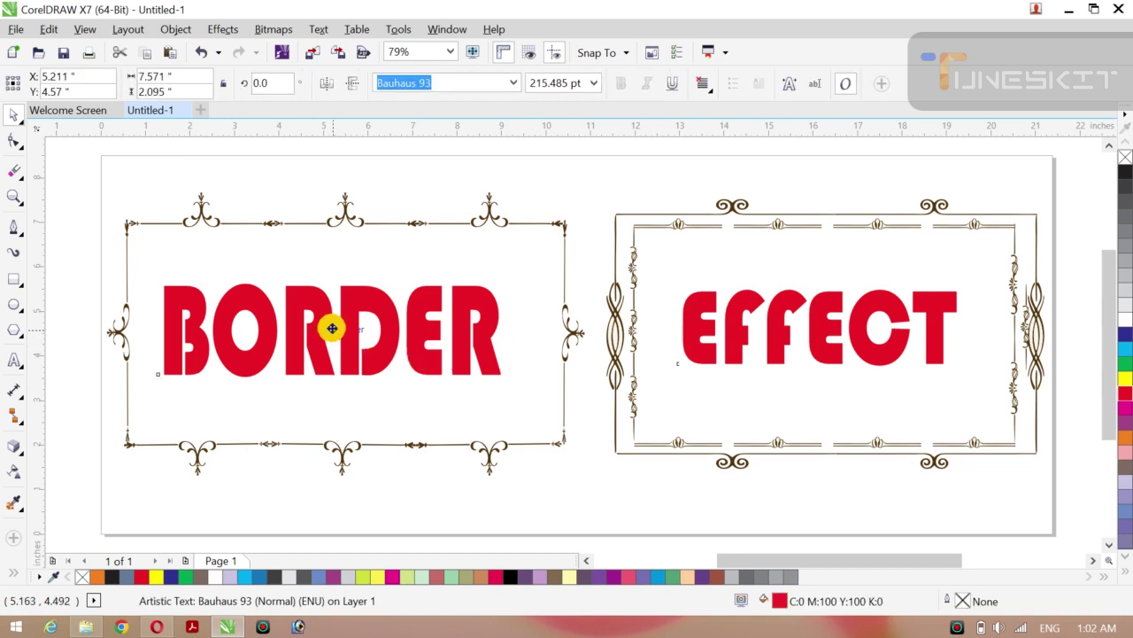
left_click_drag(332, 328, 366, 351)
key("ctrl+z")
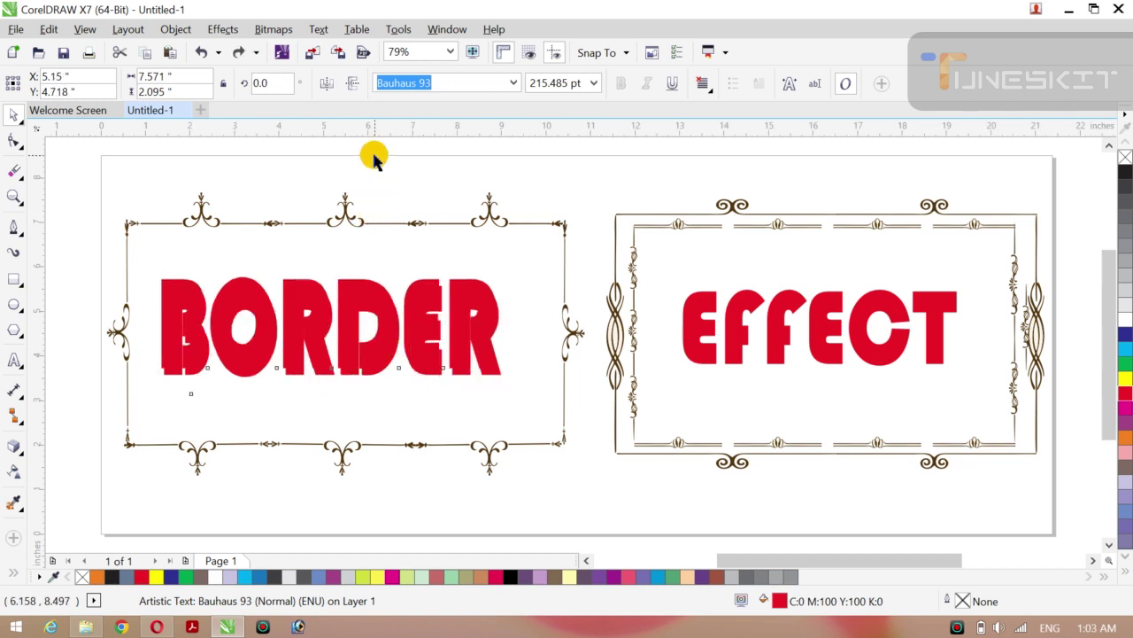
left_click(374, 158)
left_click(350, 377)
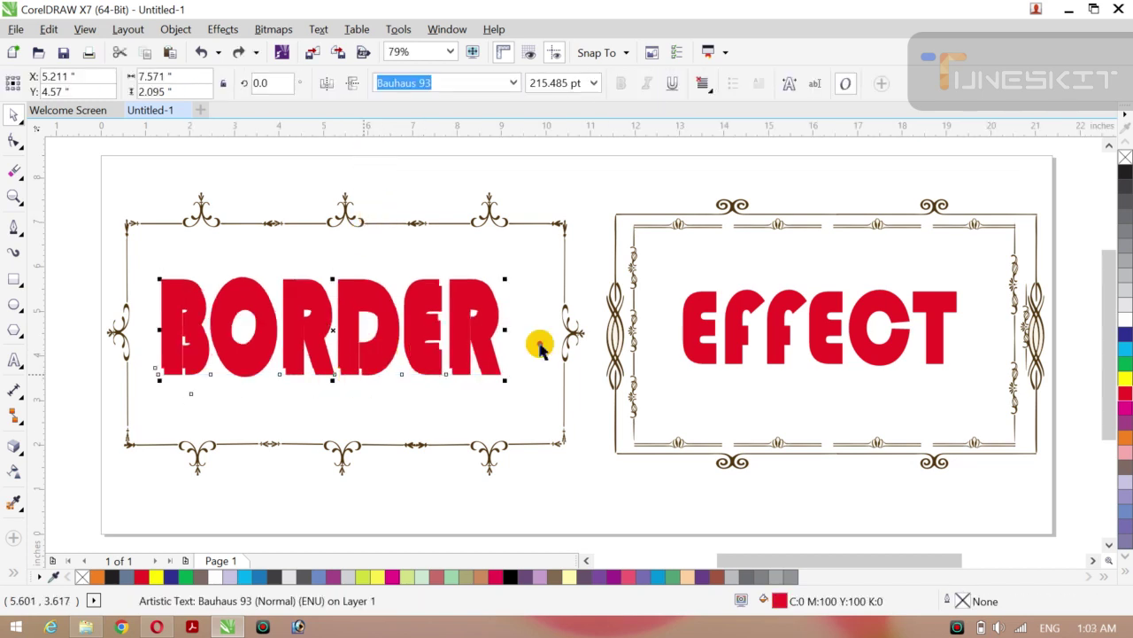
left_click(1126, 173)
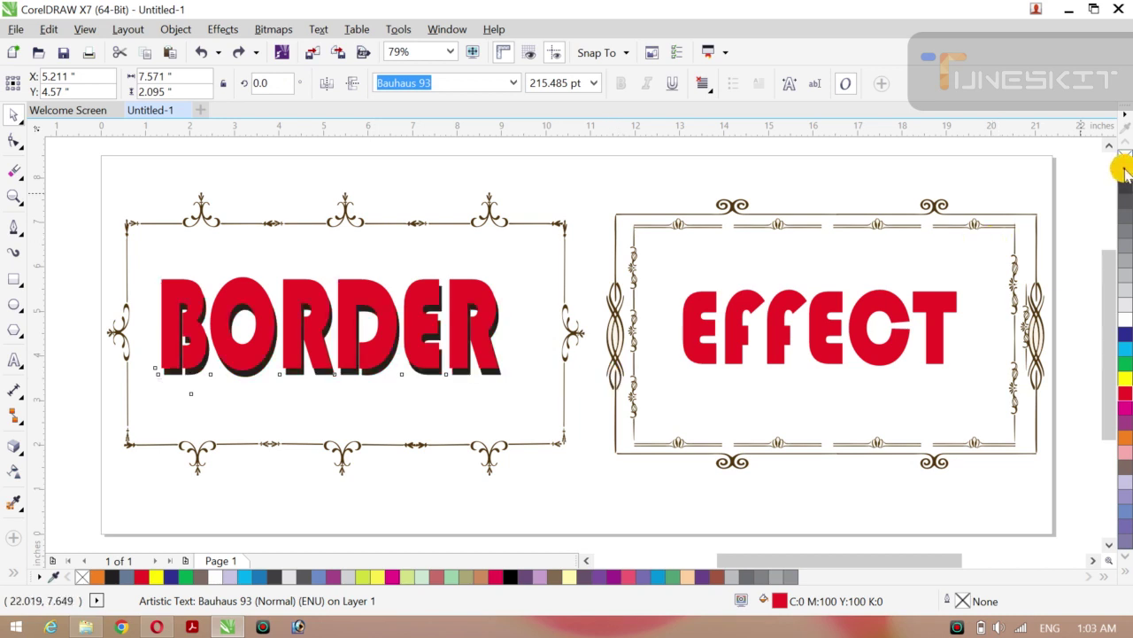
Step: Nudge the front red "BORDER" text slightly upwards to deepen its black shadow
left_click(310, 190)
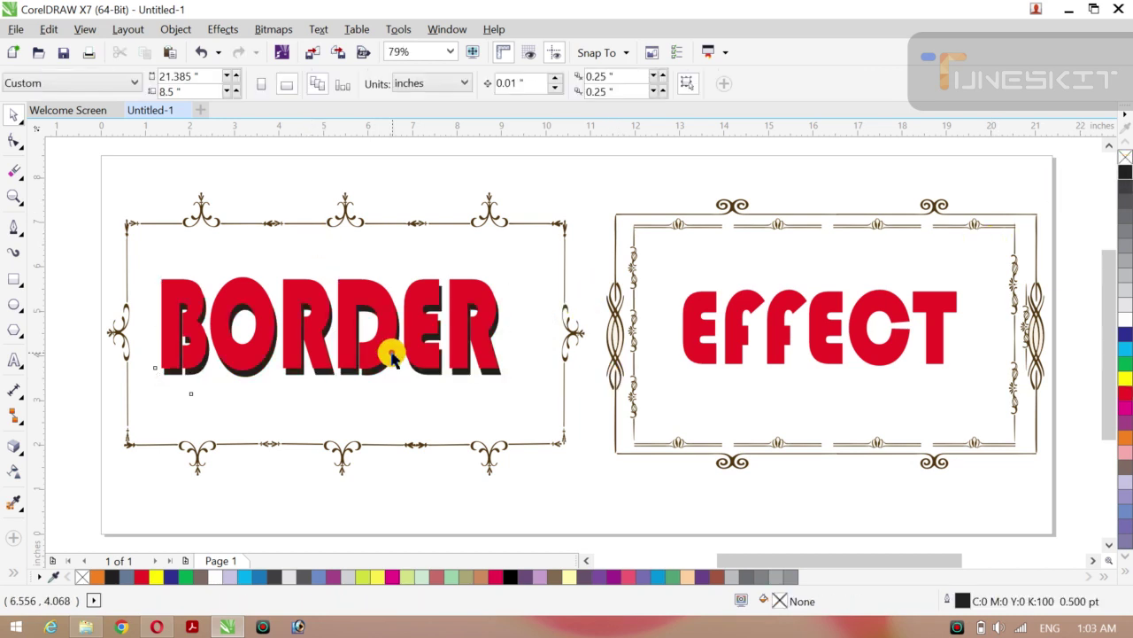
left_click(367, 363)
left_click_drag(366, 363, 367, 361)
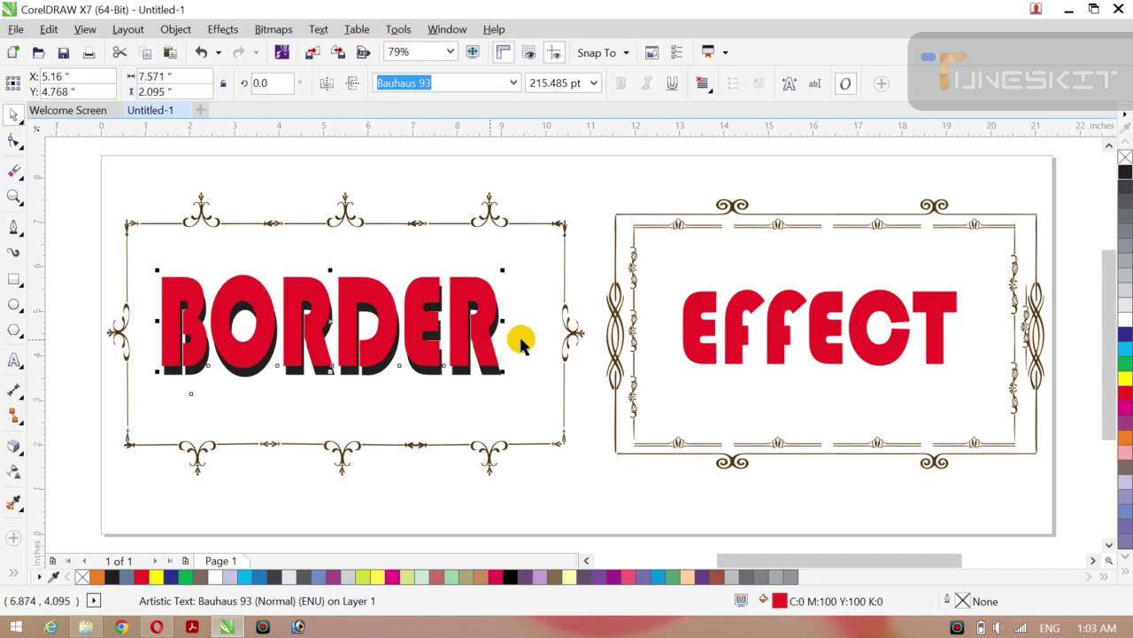
Step: Build a black shadow for the "EFFECT" text from a duplicate offset up and left, nudging the black rear copy slightly upwards
left_click(829, 328)
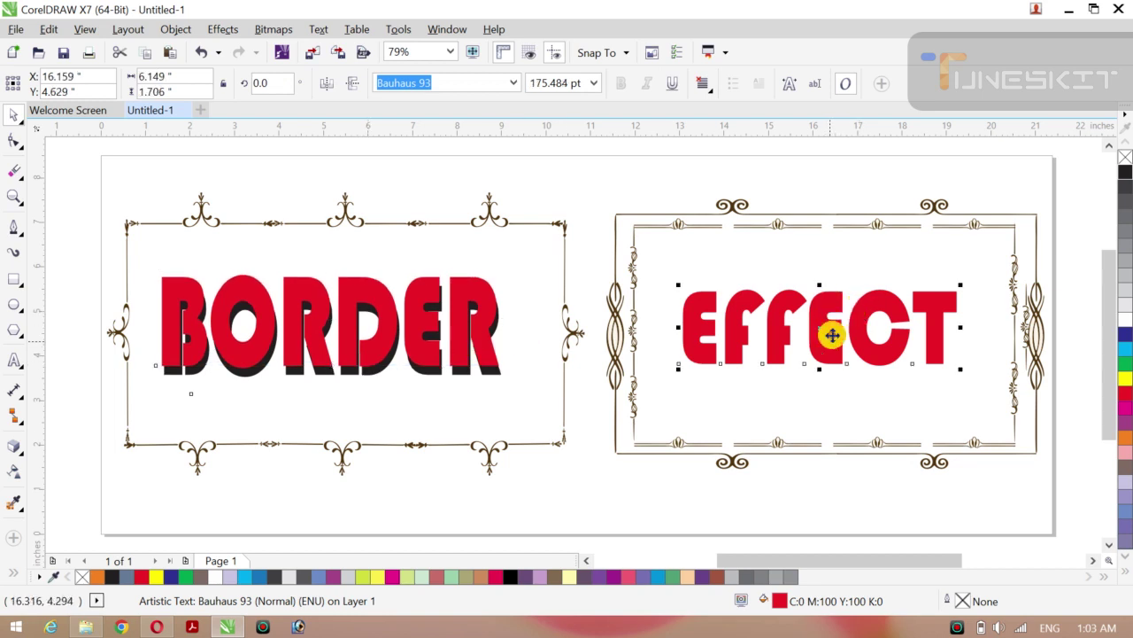
left_click_drag(824, 332, 819, 323)
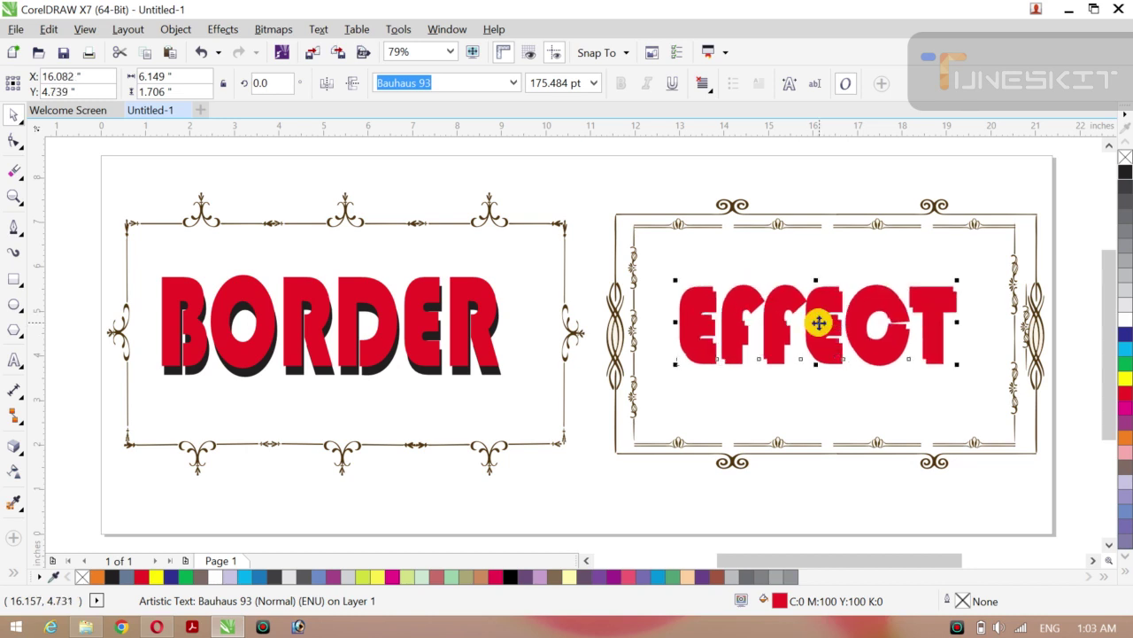
left_click(818, 399)
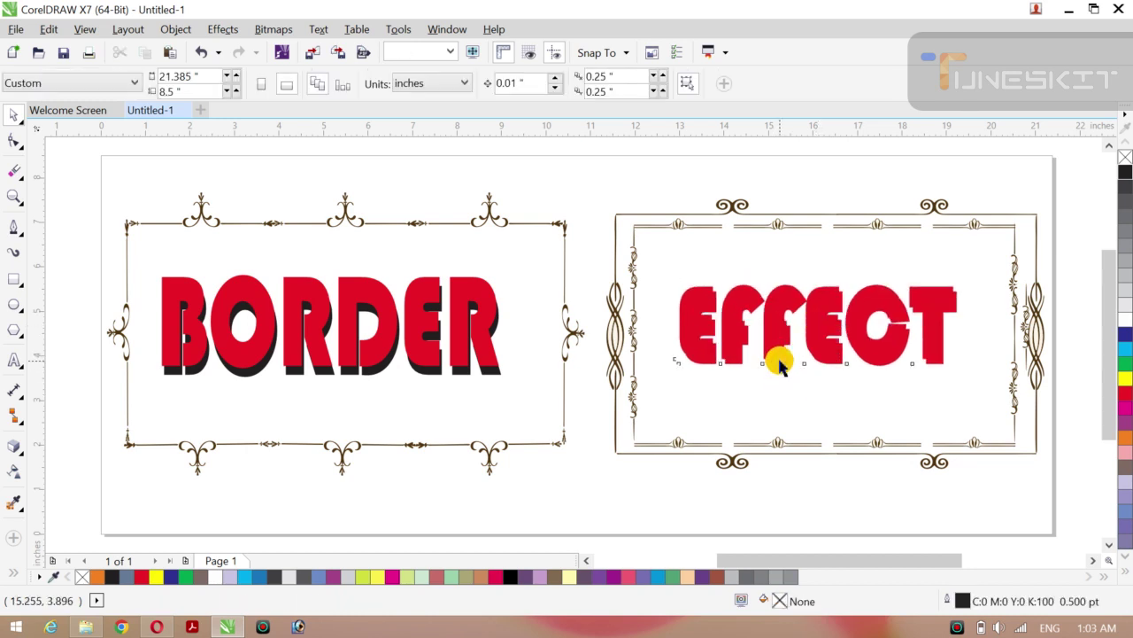
left_click(779, 366)
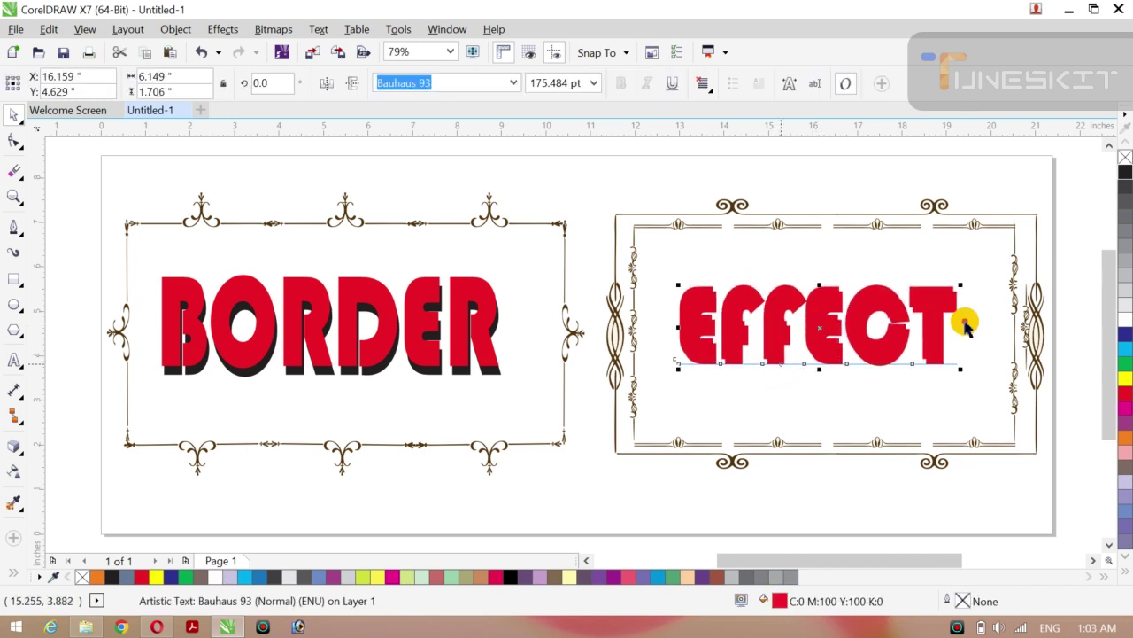
left_click(1125, 168)
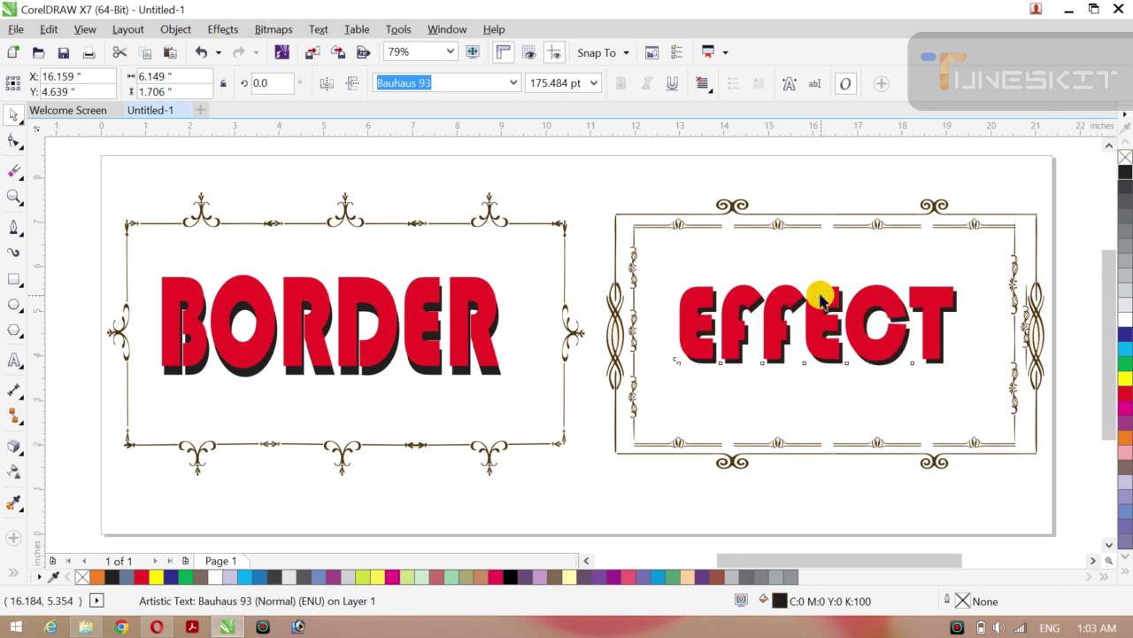
left_click_drag(820, 301, 821, 300)
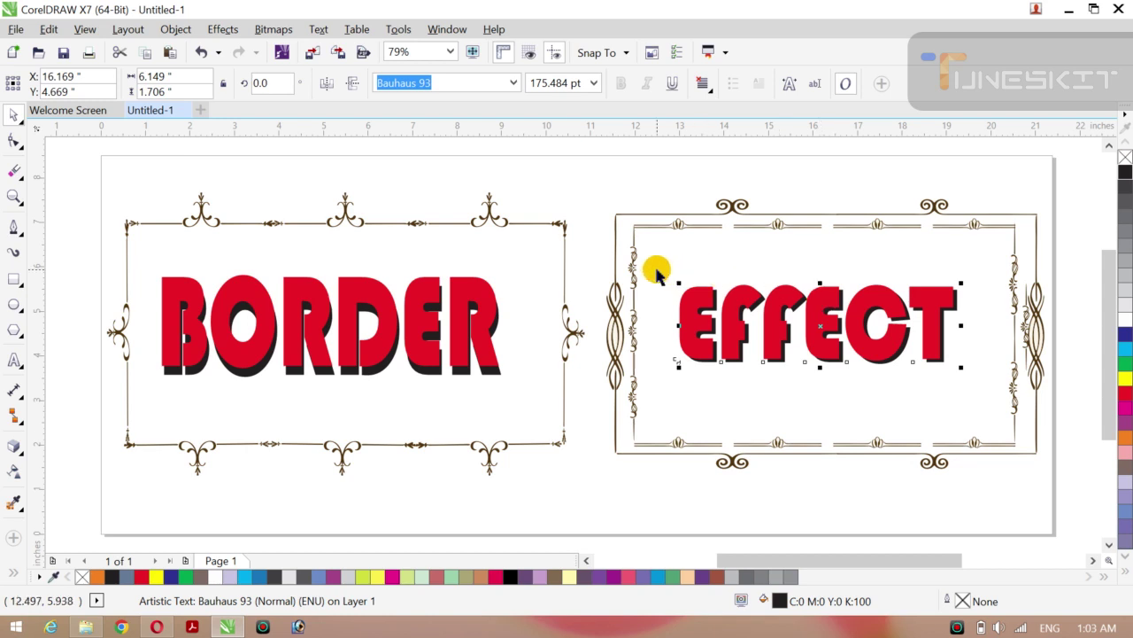
left_click(599, 197)
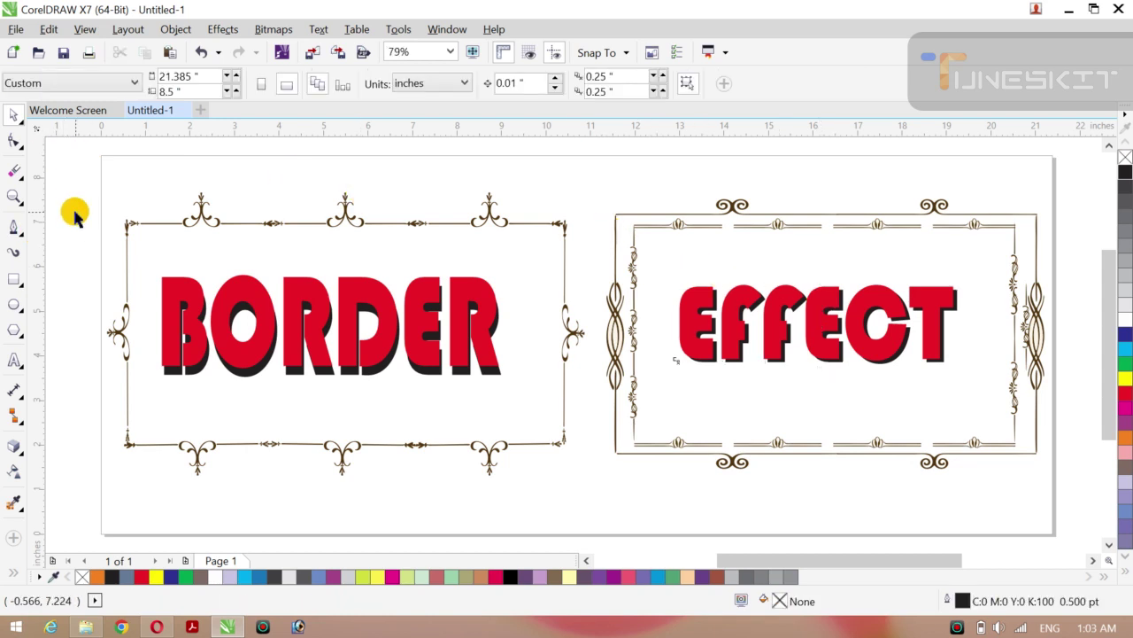
Step: Group all the frames and texts on the page and clear the selection
key("ctrl+a")
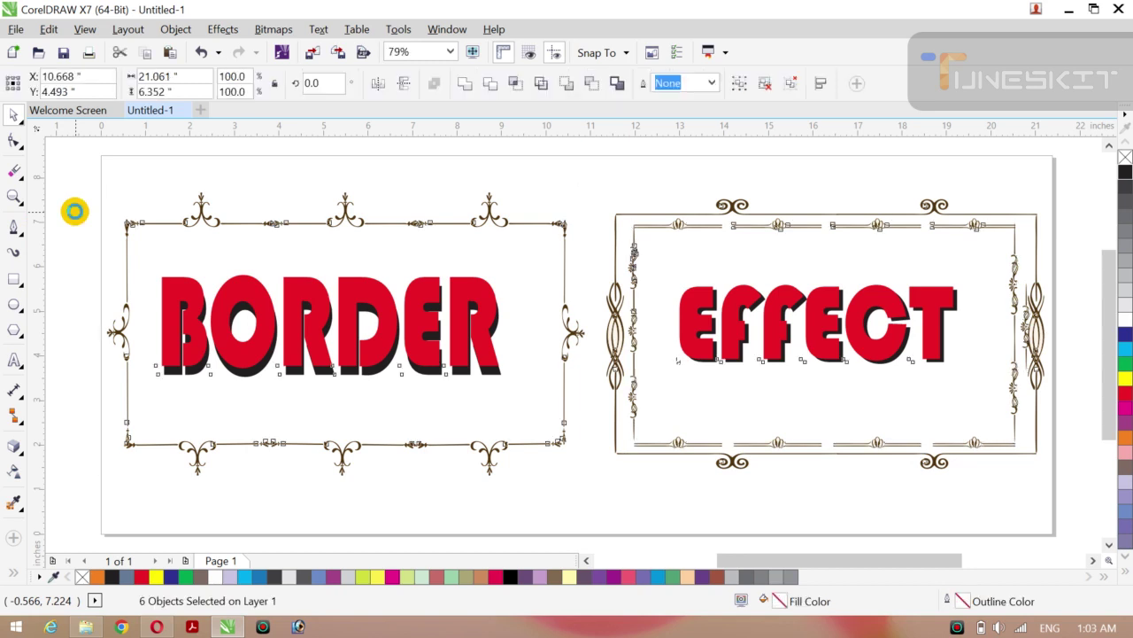
key("ctrl+g")
key("Escape")
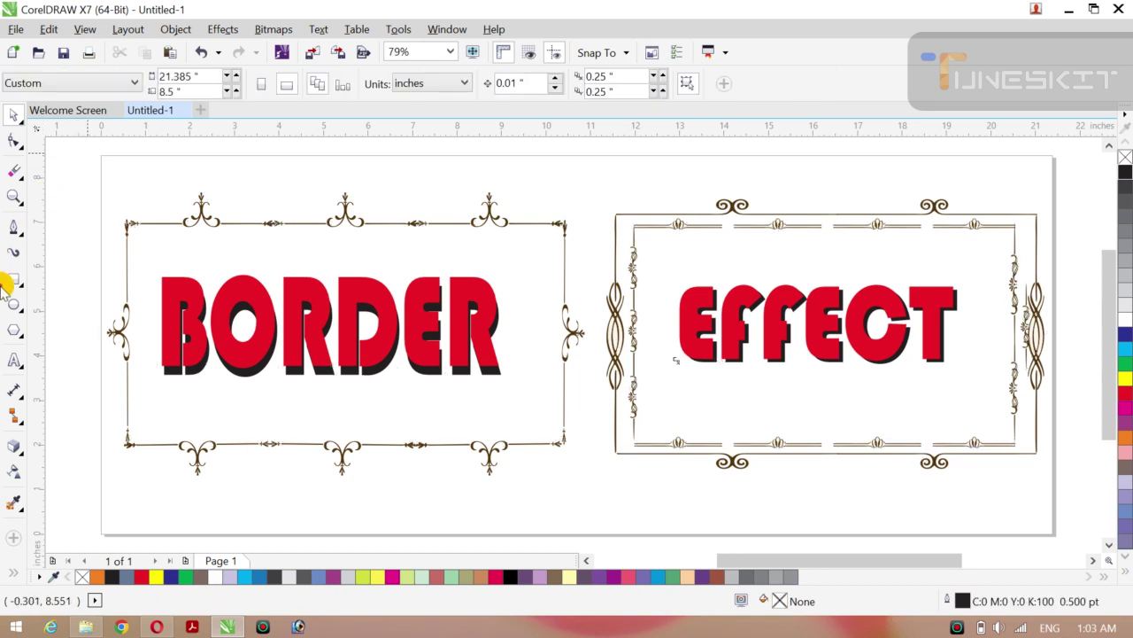
Step: Add a page-sized background rectangle behind the artwork, try several fill colours and settle on 20% black (K20) grey
double_click(22, 273)
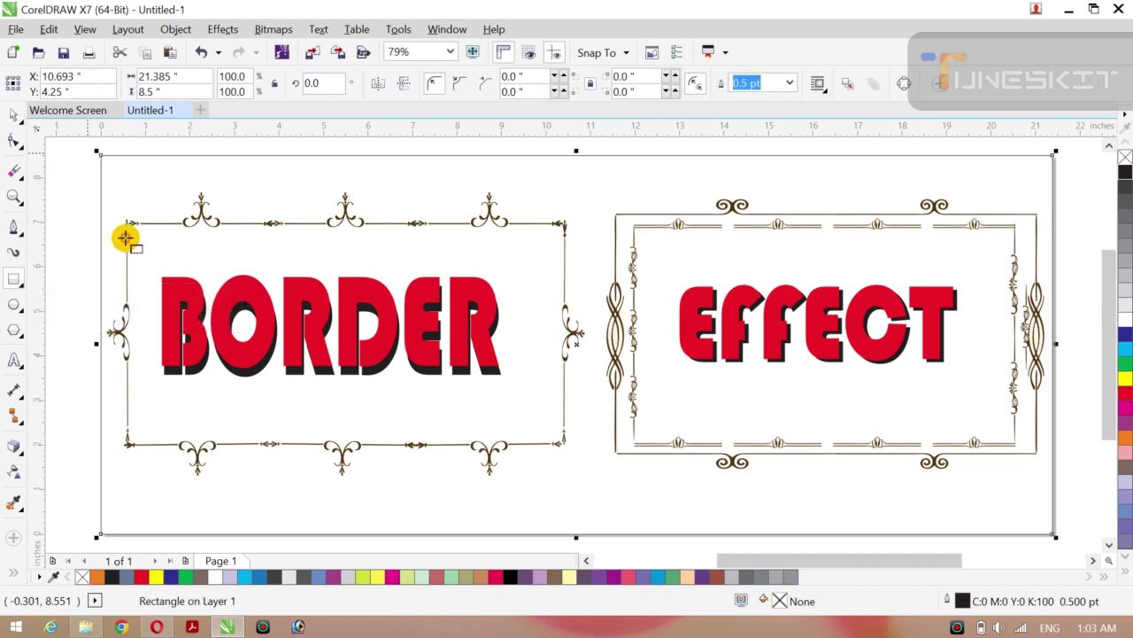
left_click(1125, 174)
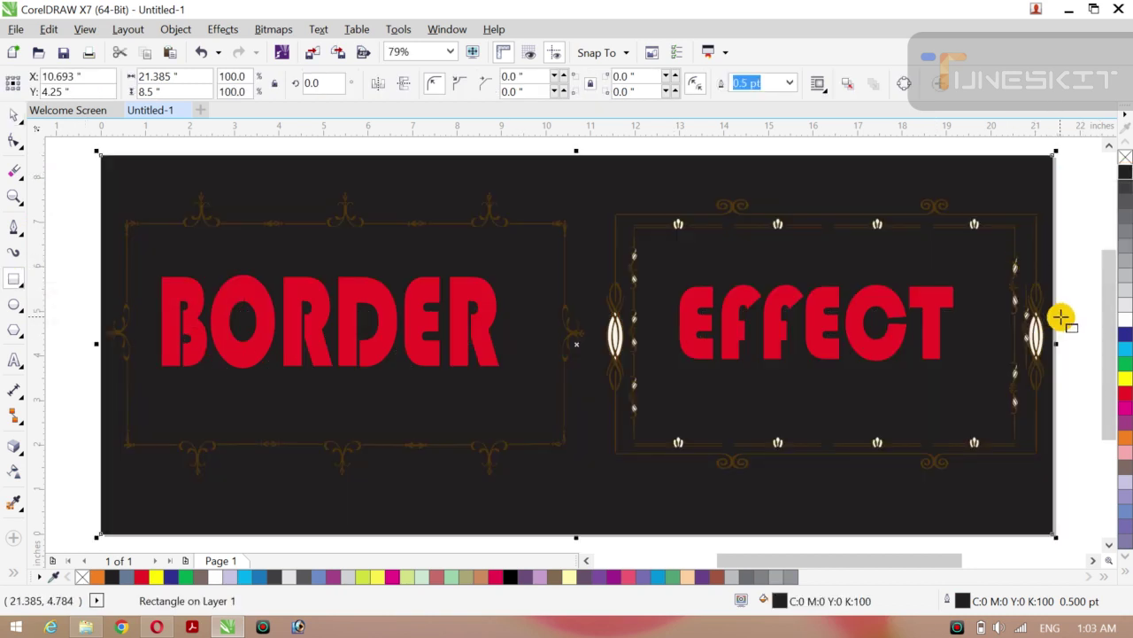
left_click(1124, 335)
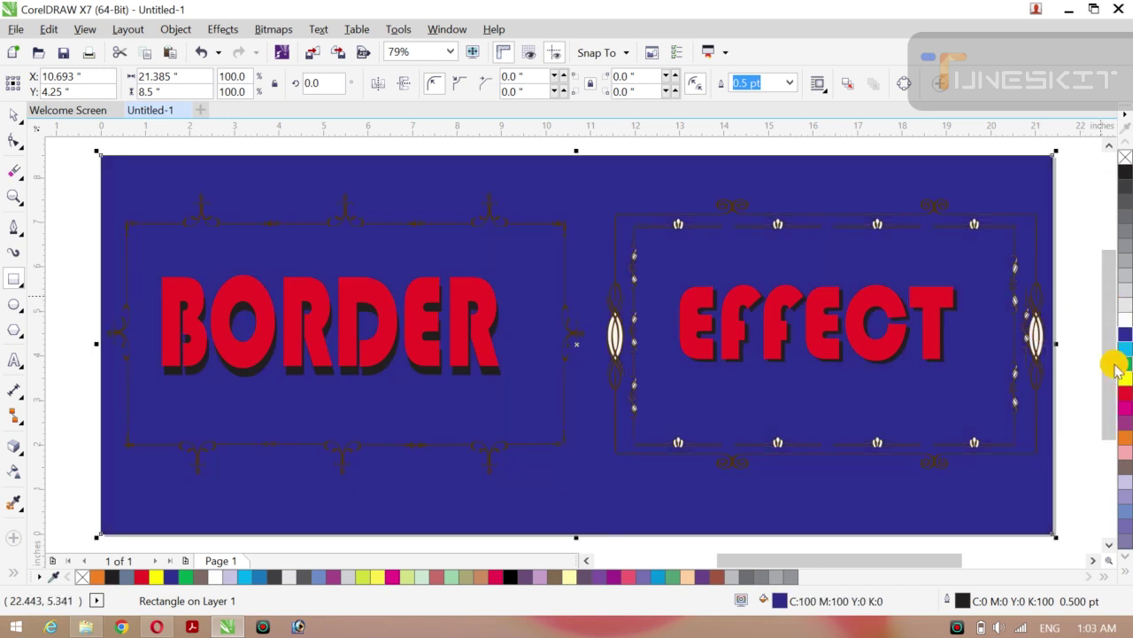
left_click(1125, 309)
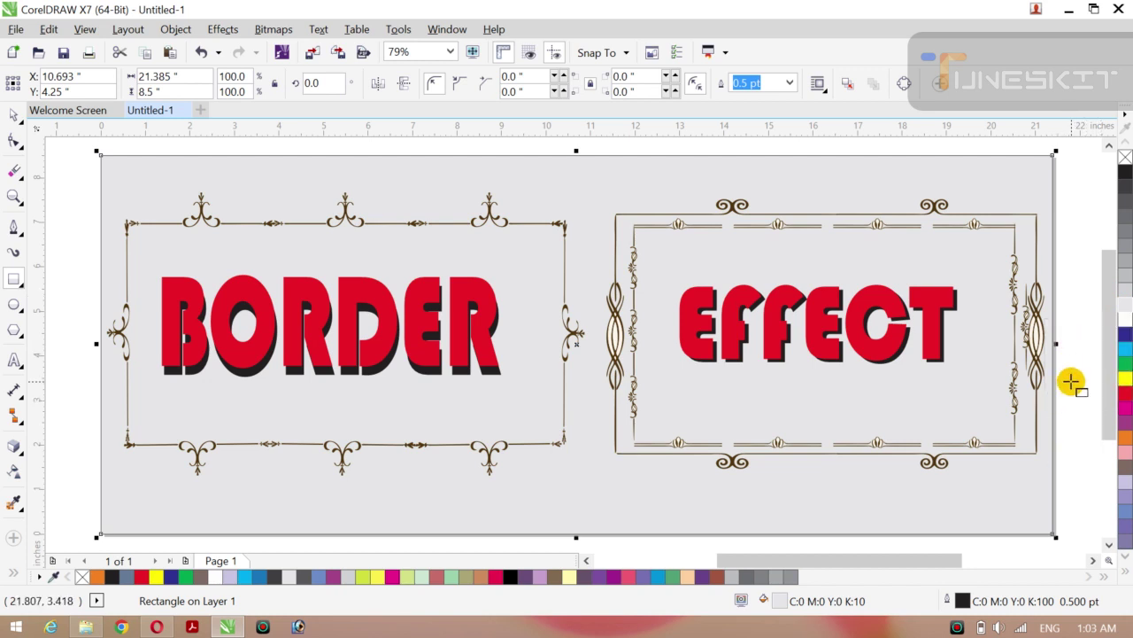
left_click(1123, 292)
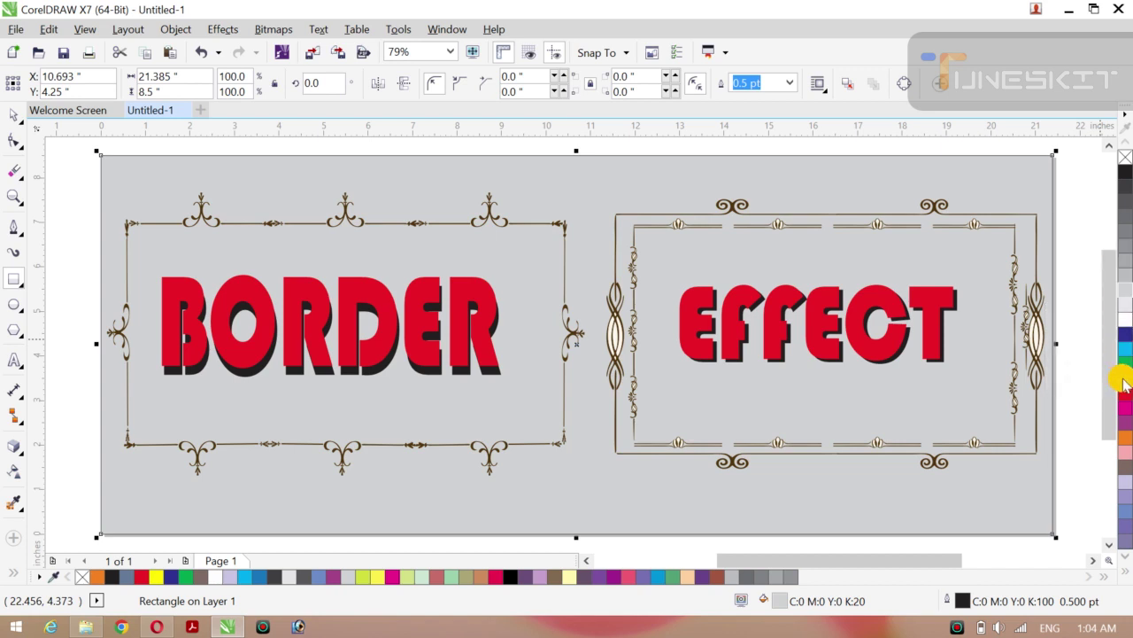
left_click(1123, 382)
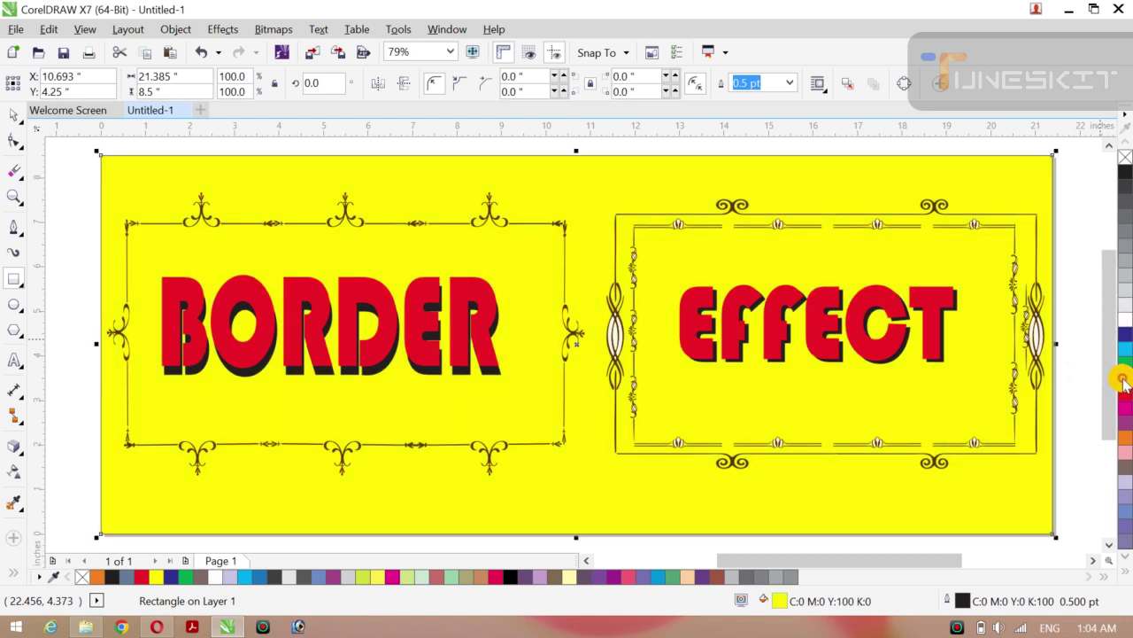
left_click(1125, 292)
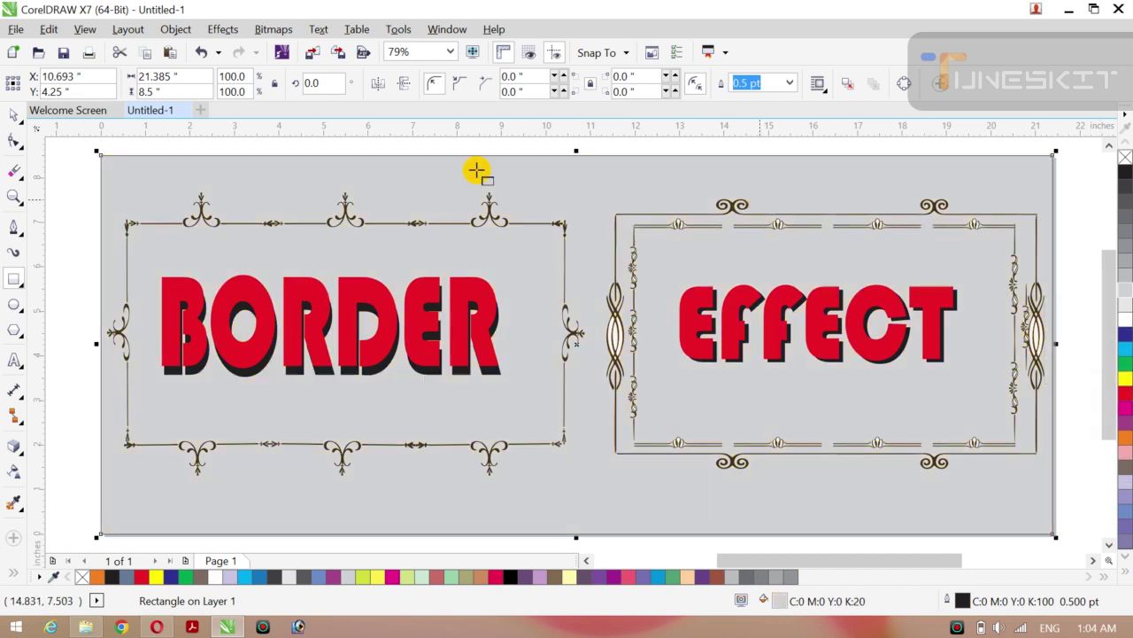
Step: Deselect the background rectangle and minimise the drawing window to the desktop
left_click(22, 127)
left_click(64, 177)
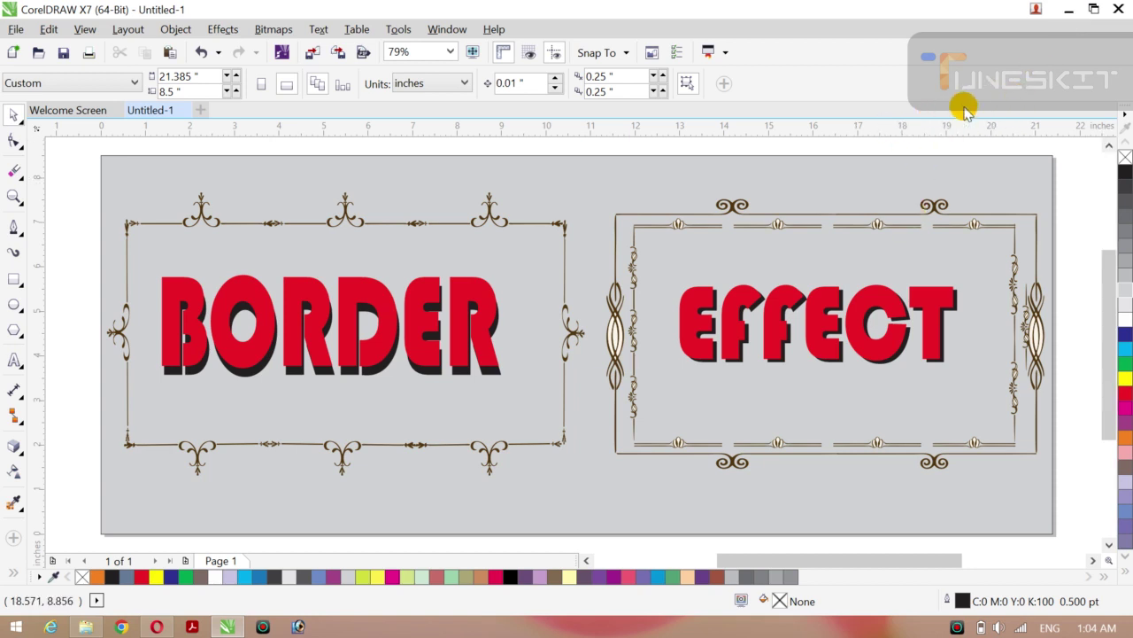
left_click(1068, 11)
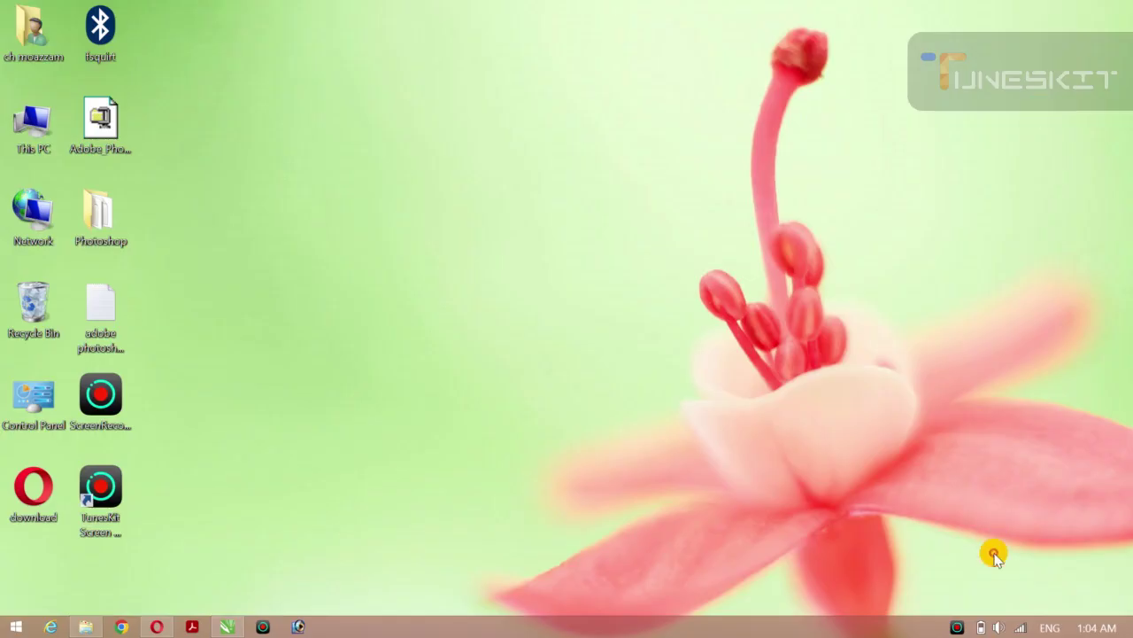